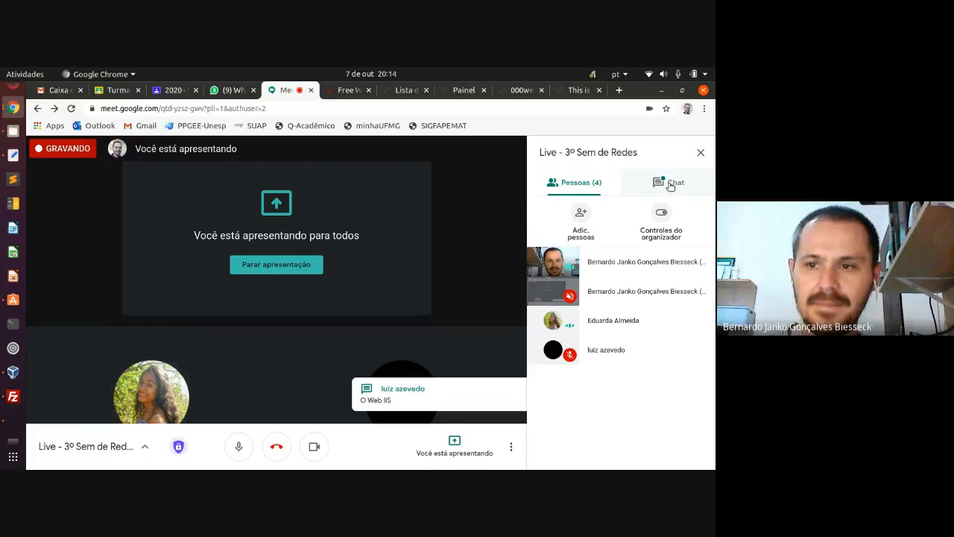
- Show the Google Meet chat panel beside the ongoing presentation
click(670, 185)
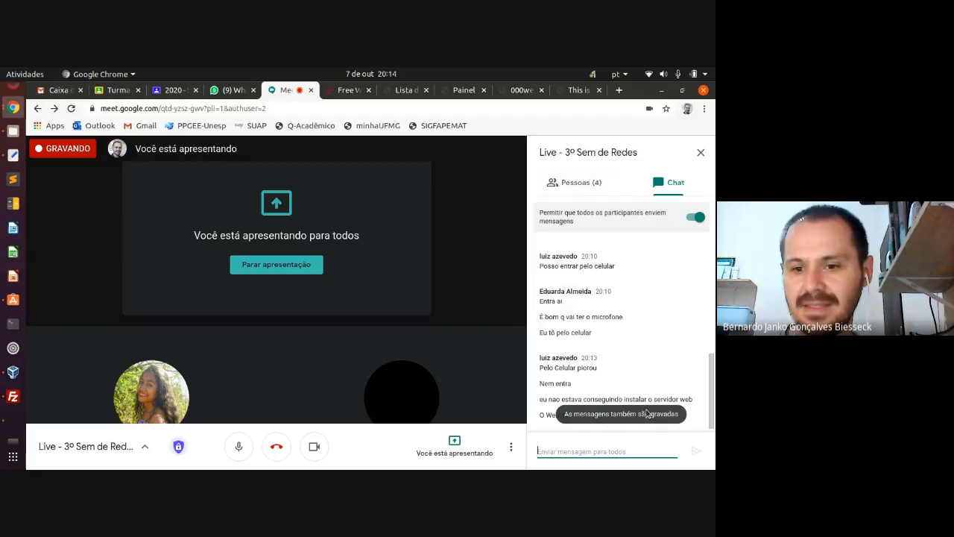
- Switch the Meet side panel to the Pessoas list showing the four participants
click(577, 187)
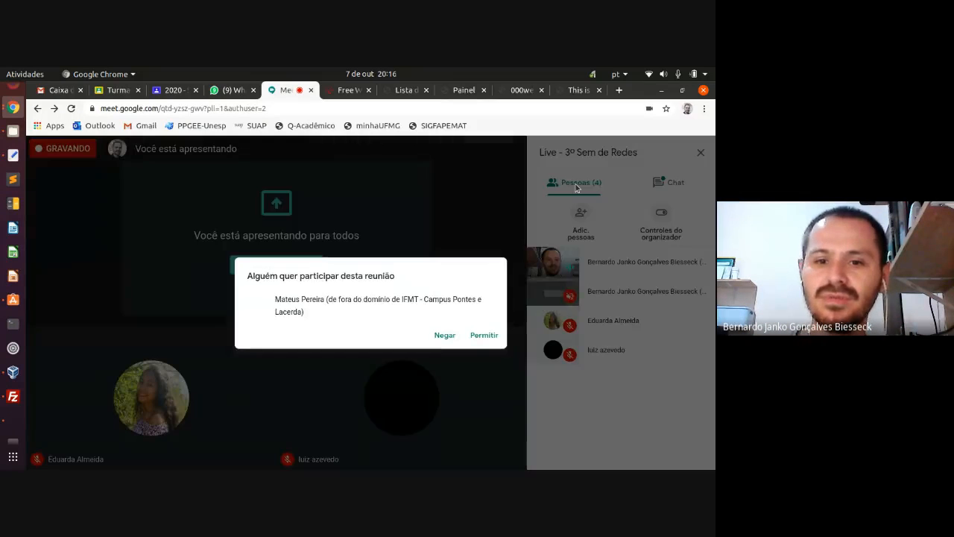
- Admit the waiting guest to reach five participants, then show the chat messages
click(484, 336)
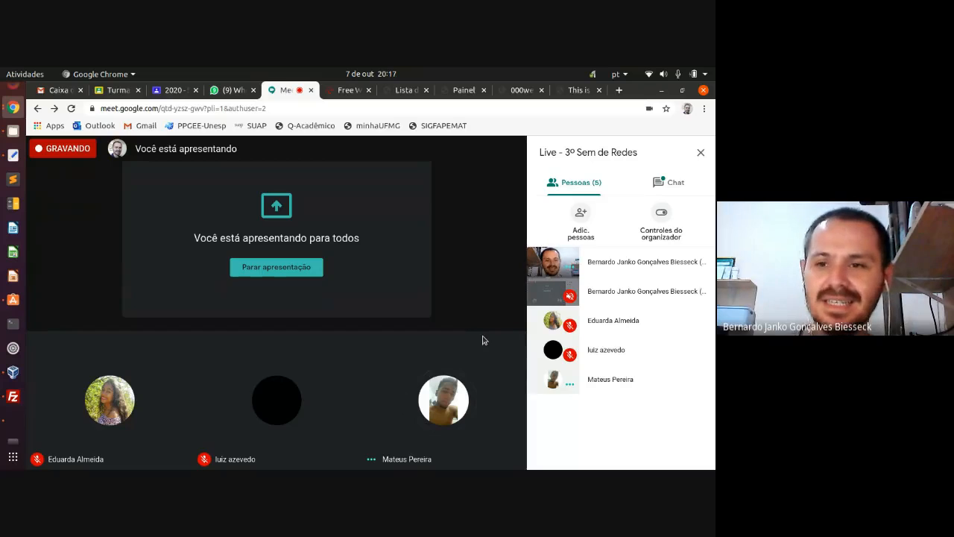
click(669, 182)
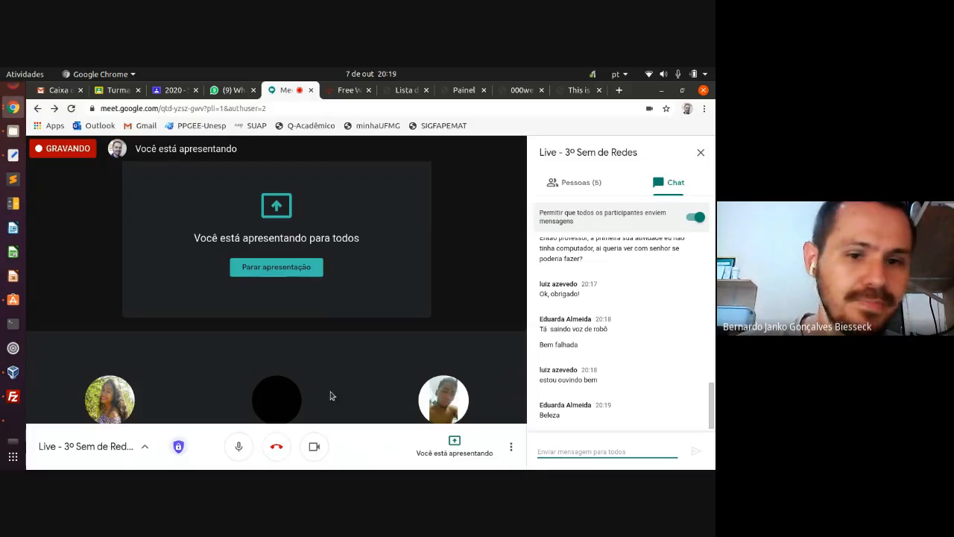
- Close the TinyLinux guest's Network, Terminal and Control Panel windows, then power it off
click(15, 422)
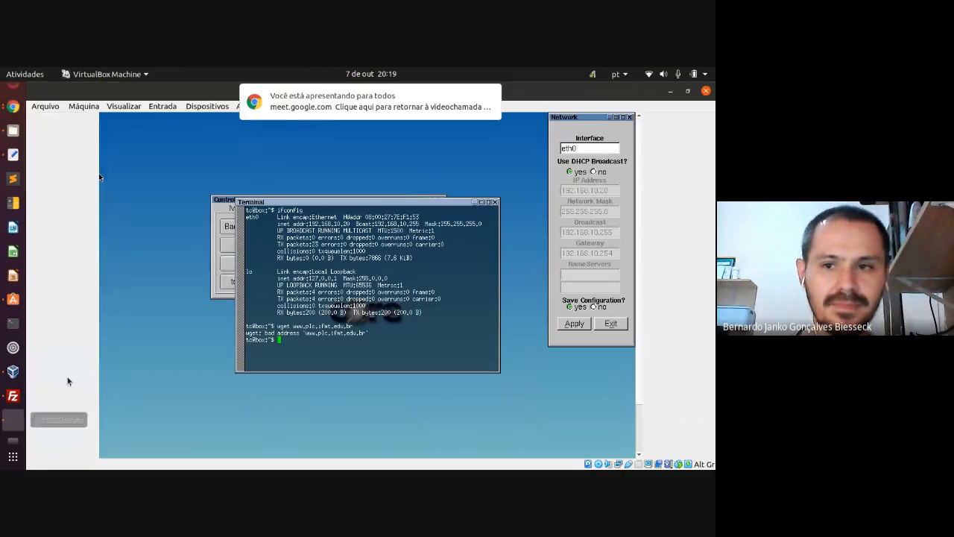
click(630, 118)
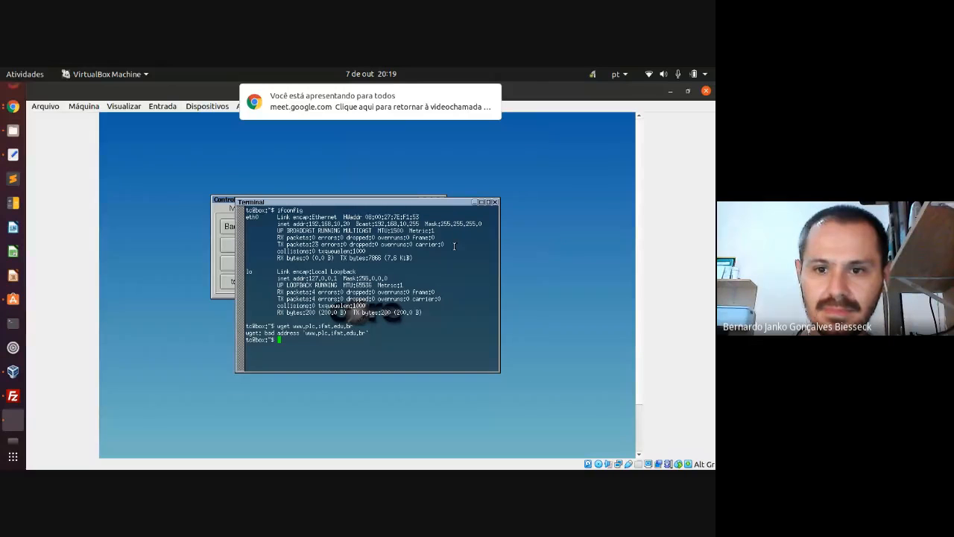
click(494, 201)
click(443, 200)
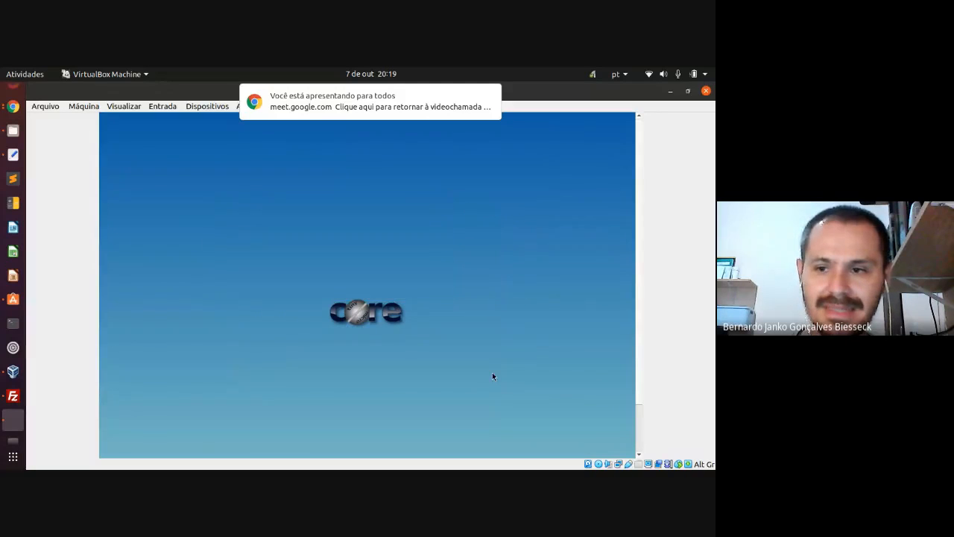
mouse_move(302, 112)
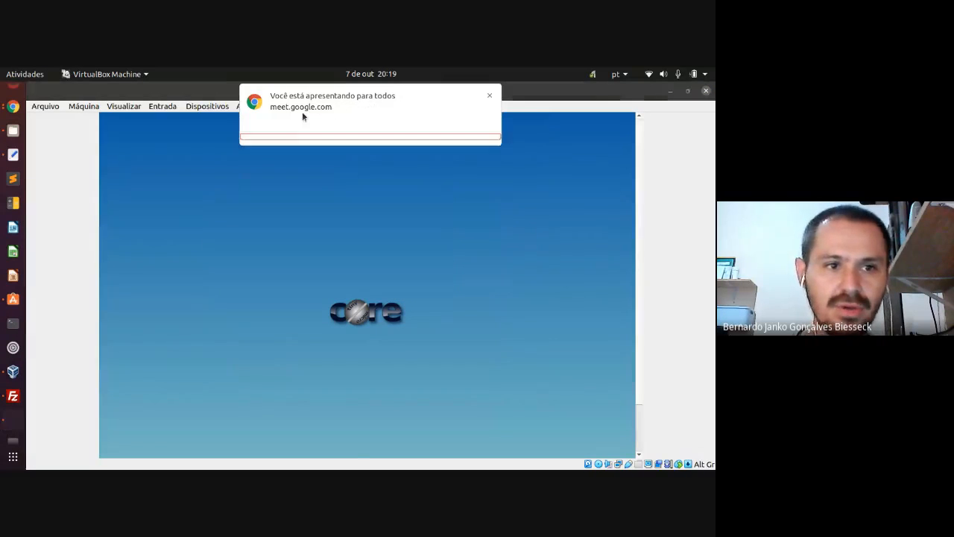
click(488, 98)
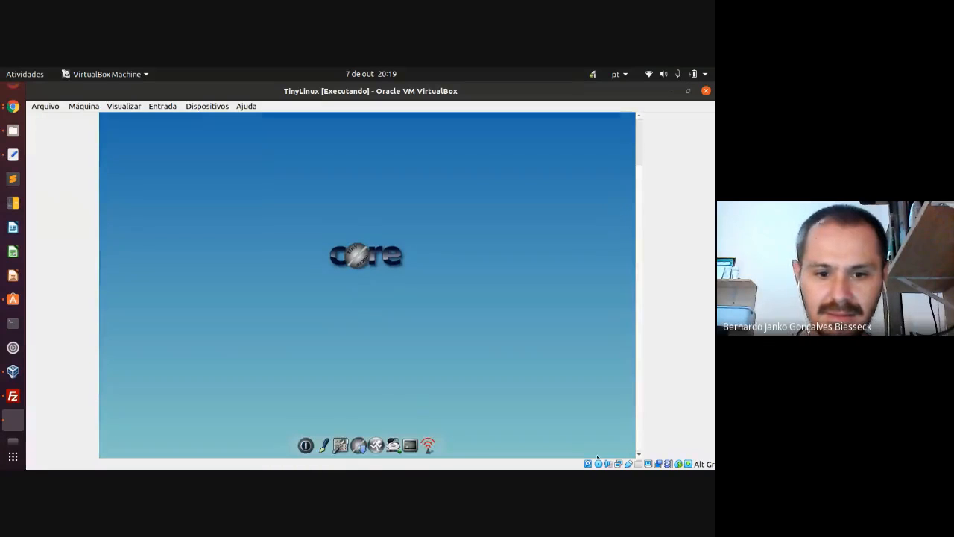
click(305, 444)
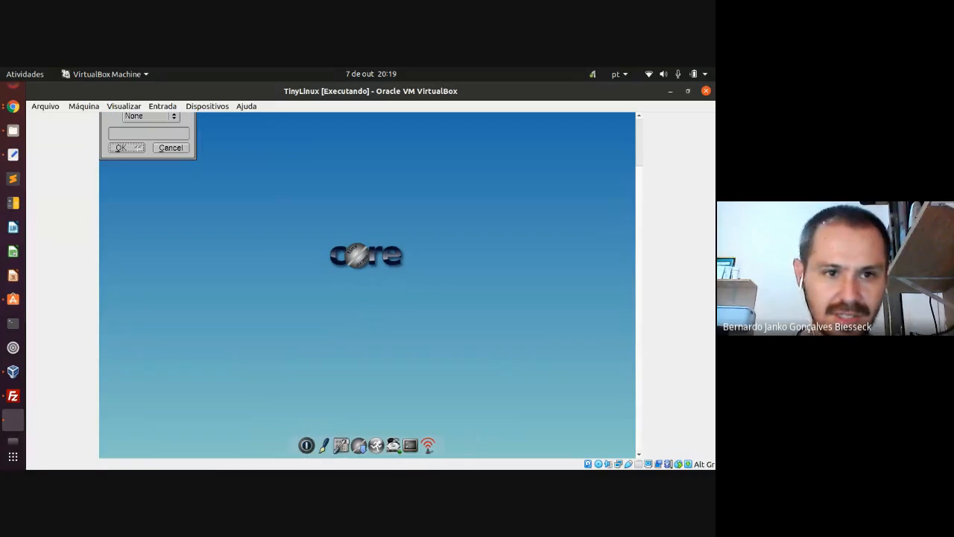
click(131, 149)
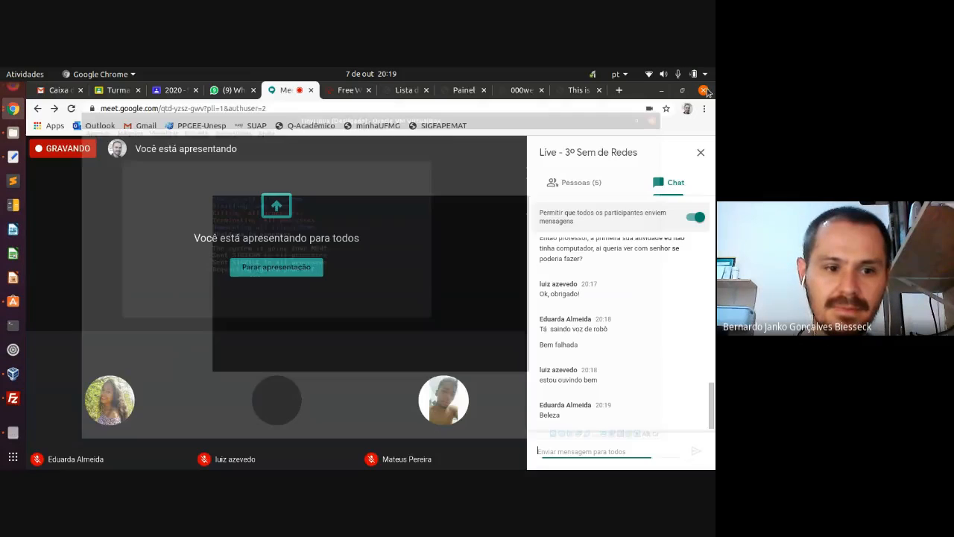
- Start the Clone 2 de WindowsServer2016_Base machine from VirtualBox Manager
click(16, 383)
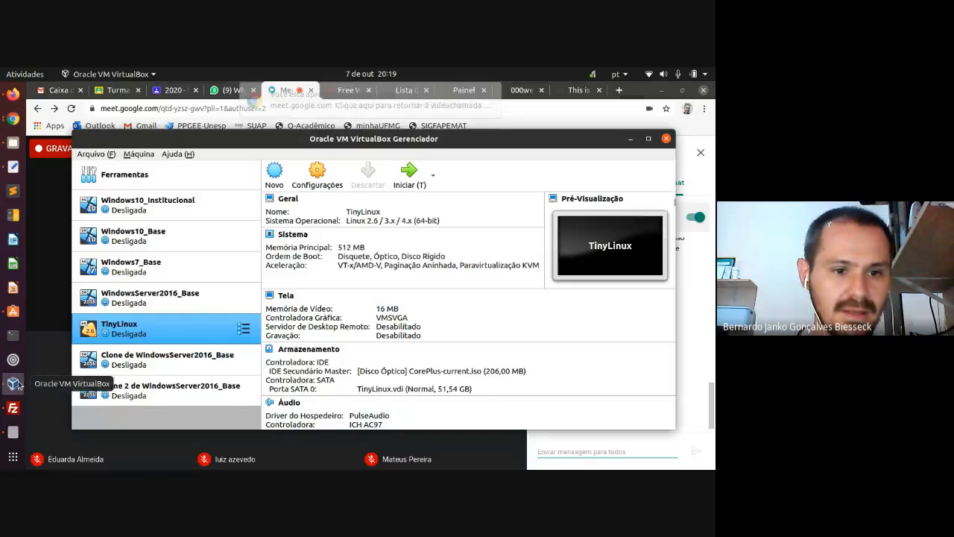
click(149, 390)
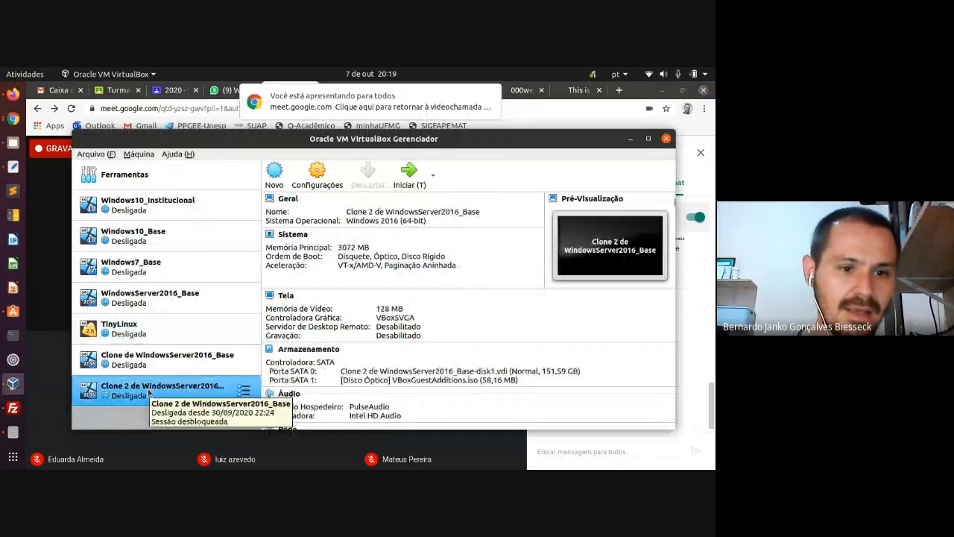
double_click(149, 391)
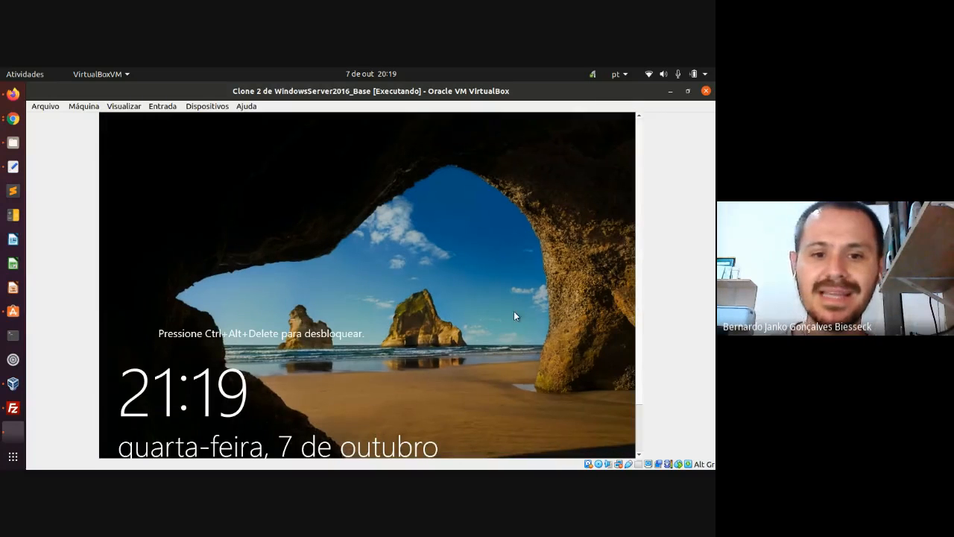
- Send Ctrl-Alt-Del via Entrada > Teclado and sign in with the Administrator password
click(164, 106)
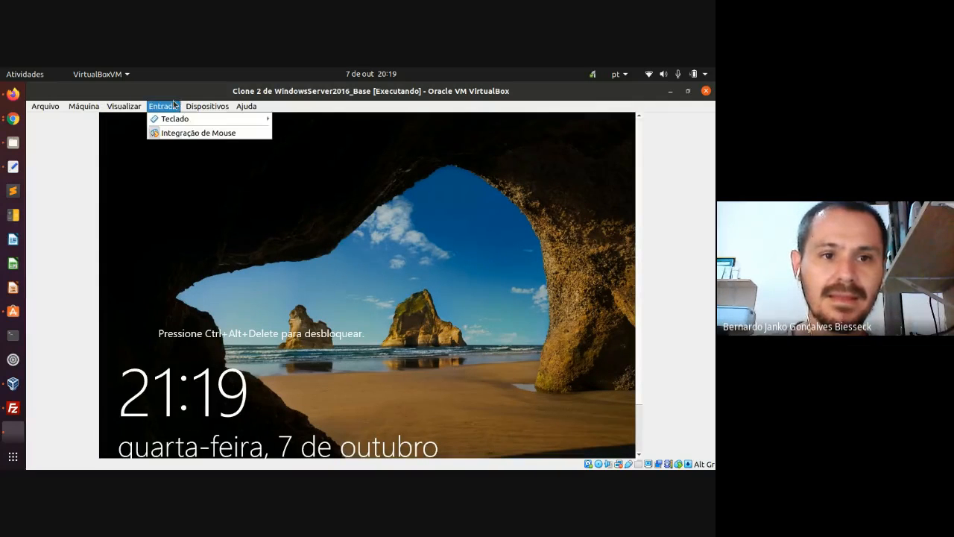
mouse_move(271, 118)
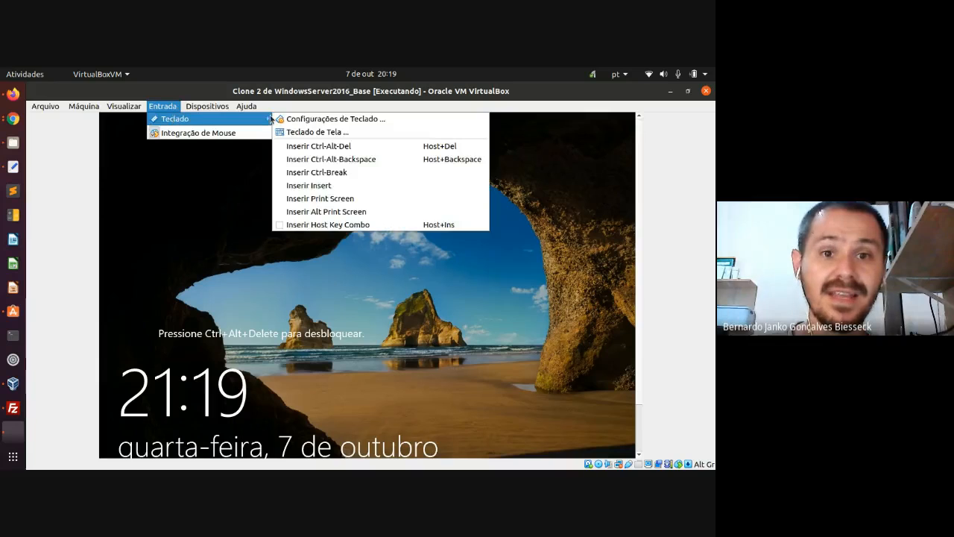
click(304, 146)
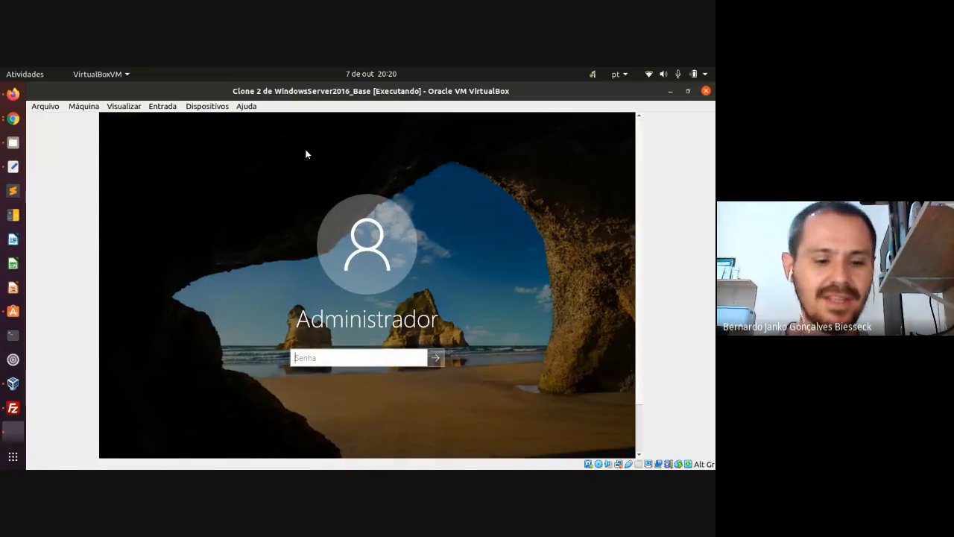
text(***)
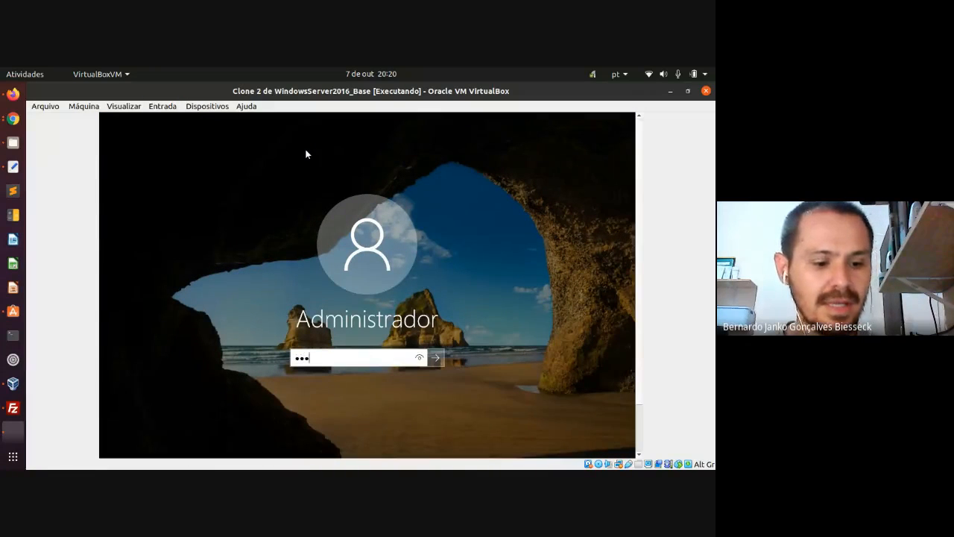
text(**)
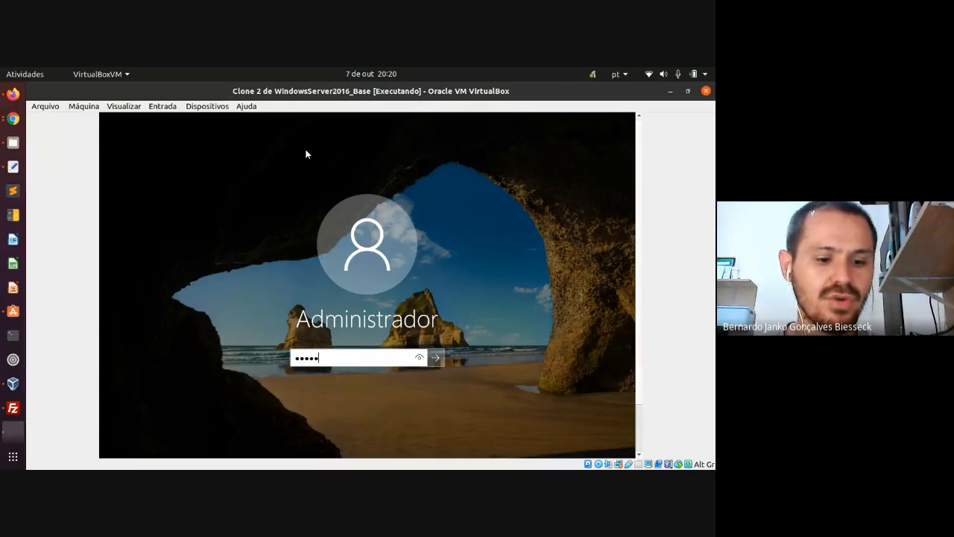
text(*)
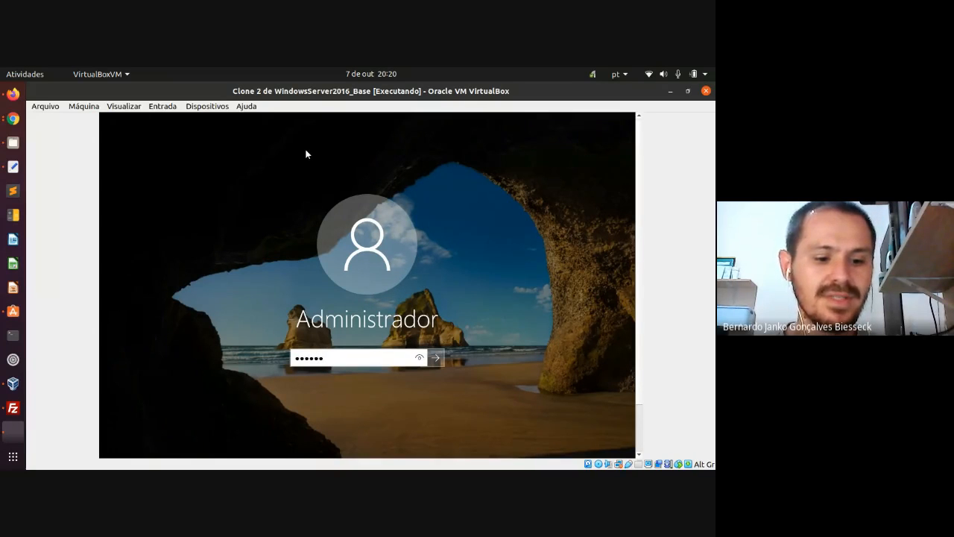
text(***)
key(Return)
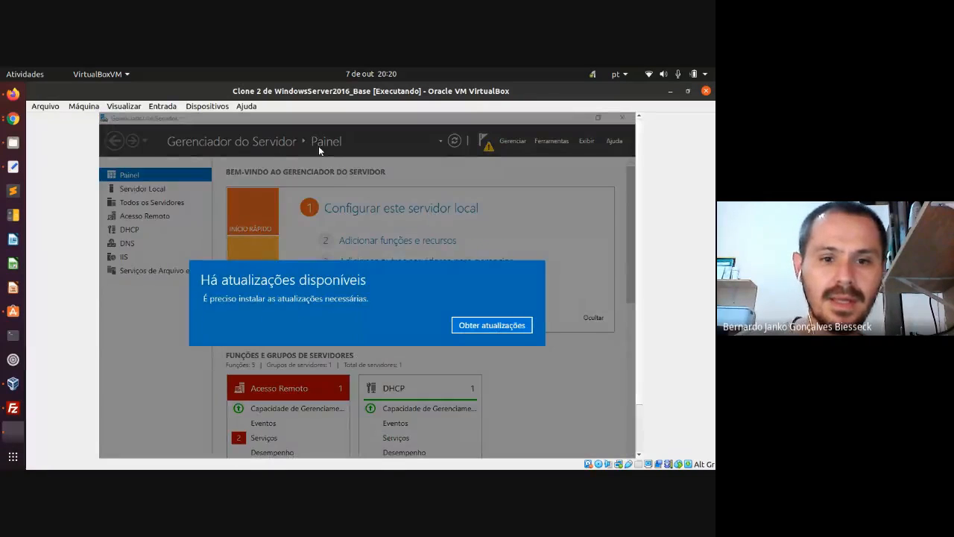
- Choose 'Obter atualizações' on the updates notice to open Windows Update settings
click(468, 327)
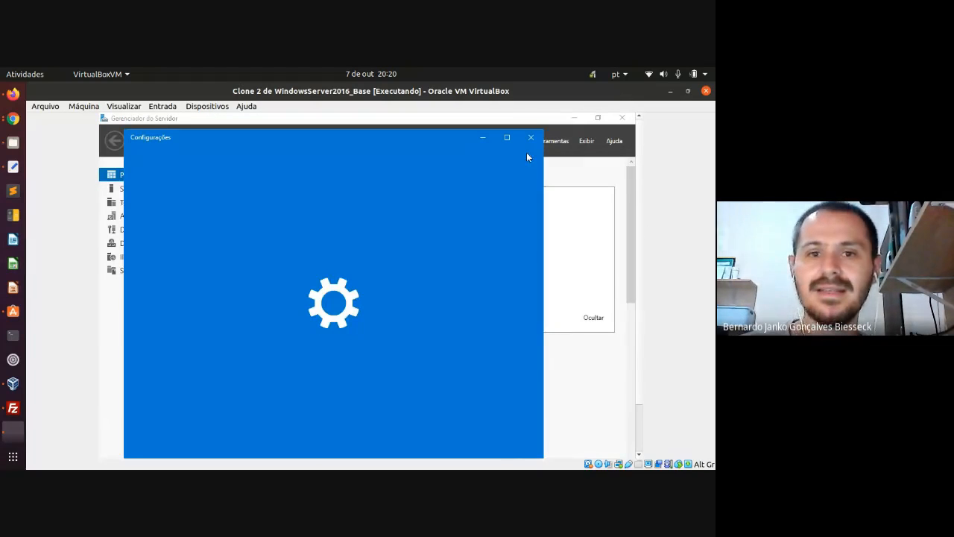
- Close the Configurações window and scroll the Server Manager dashboard to view the roles
click(529, 137)
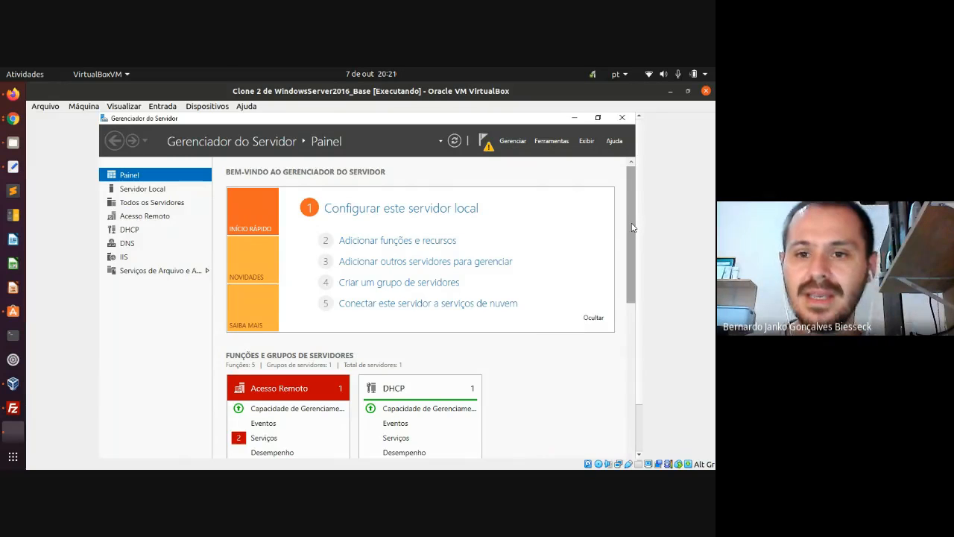
mouse_move(632, 227)
mouse_down()
mouse_move(627, 276)
mouse_move(632, 214)
mouse_up()
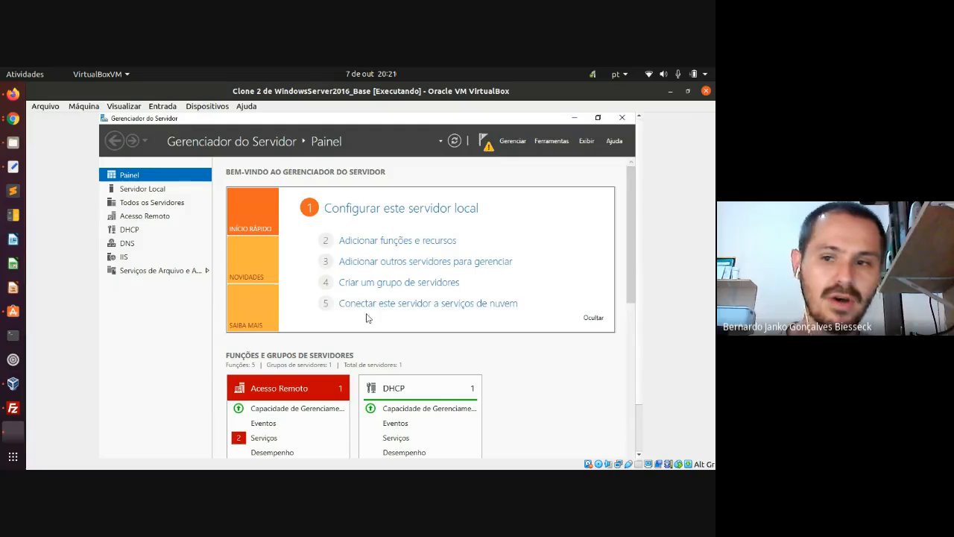
- Start the Windows7_Base machine from VirtualBox Manager
click(21, 385)
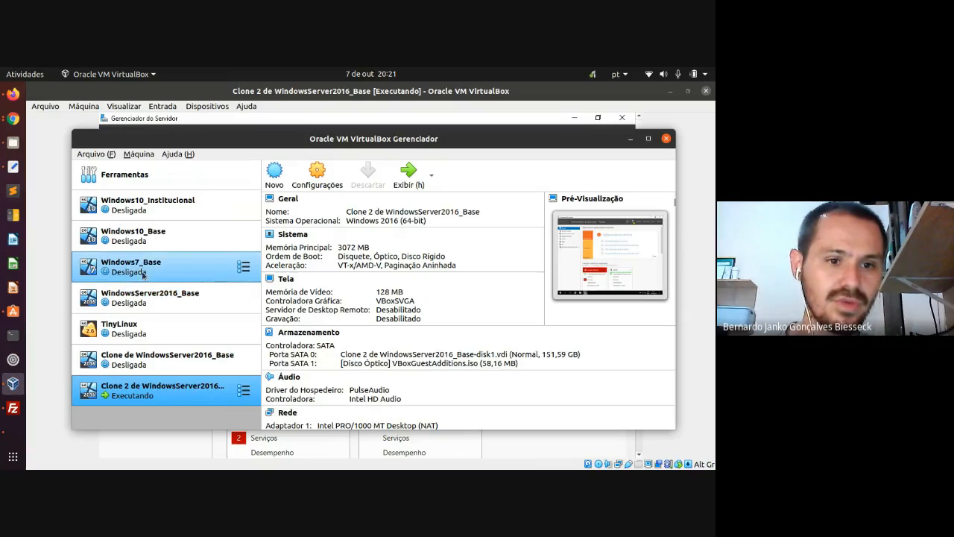
click(144, 273)
double_click(143, 274)
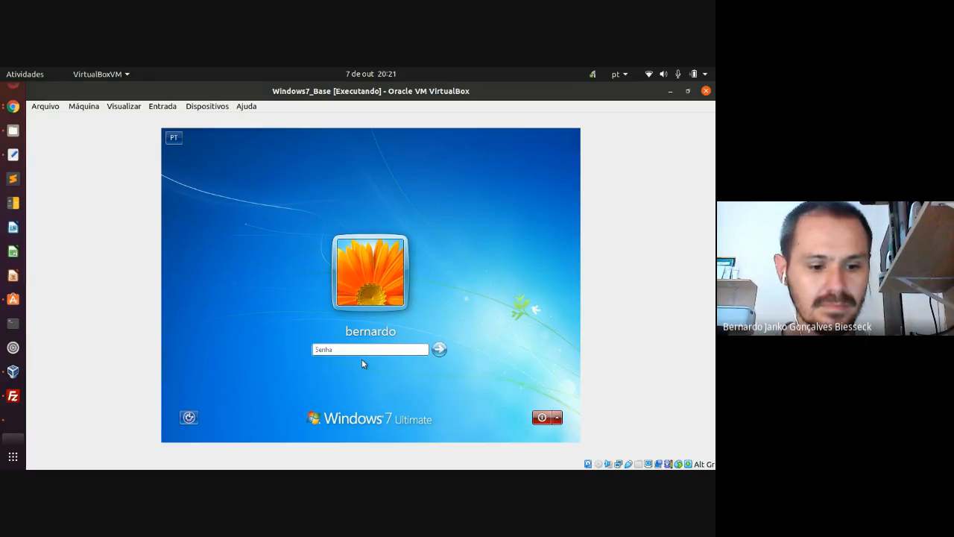
- Enter the account password in the Senha field and log in to Windows 7
text(•••••)
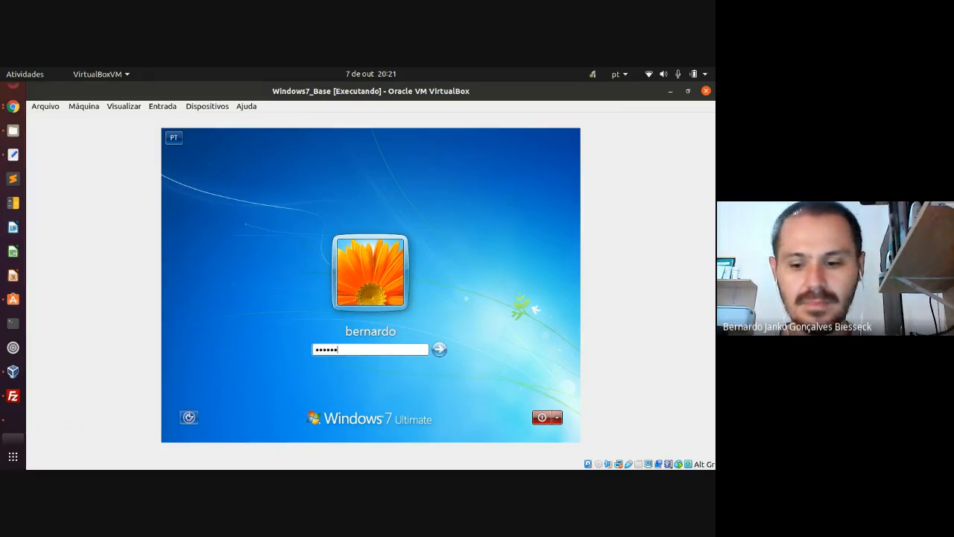
key(Return)
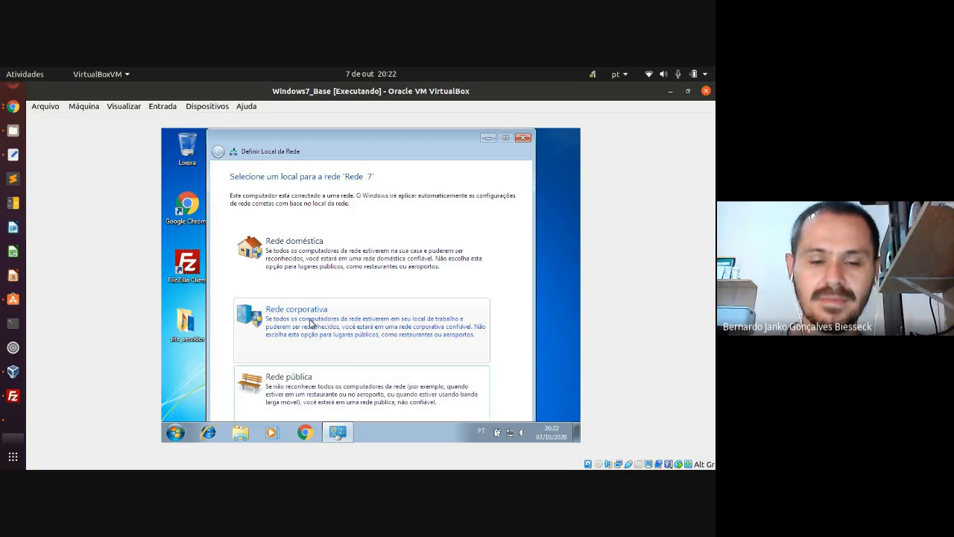
- Mark network Rede 7 as 'Rede corporativa' and close the location confirmation
click(311, 322)
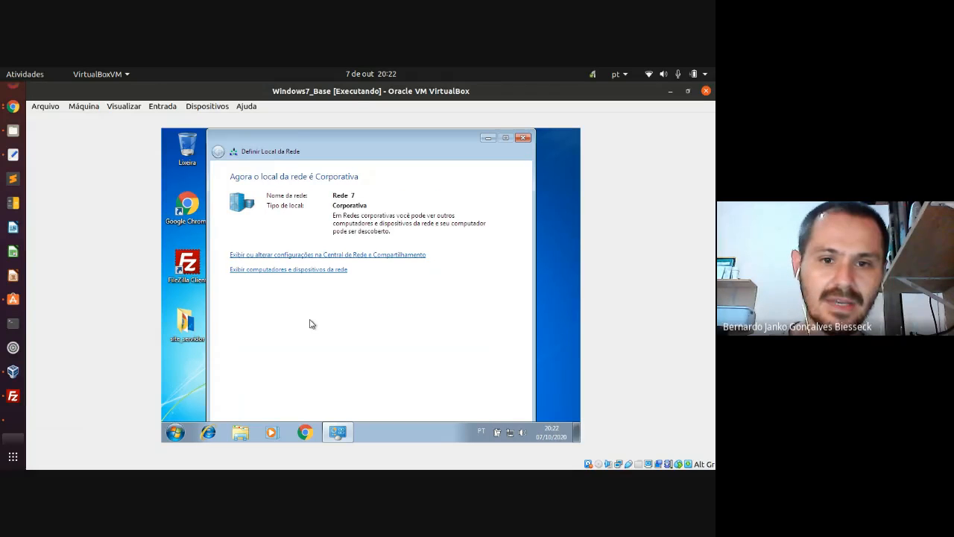
click(524, 138)
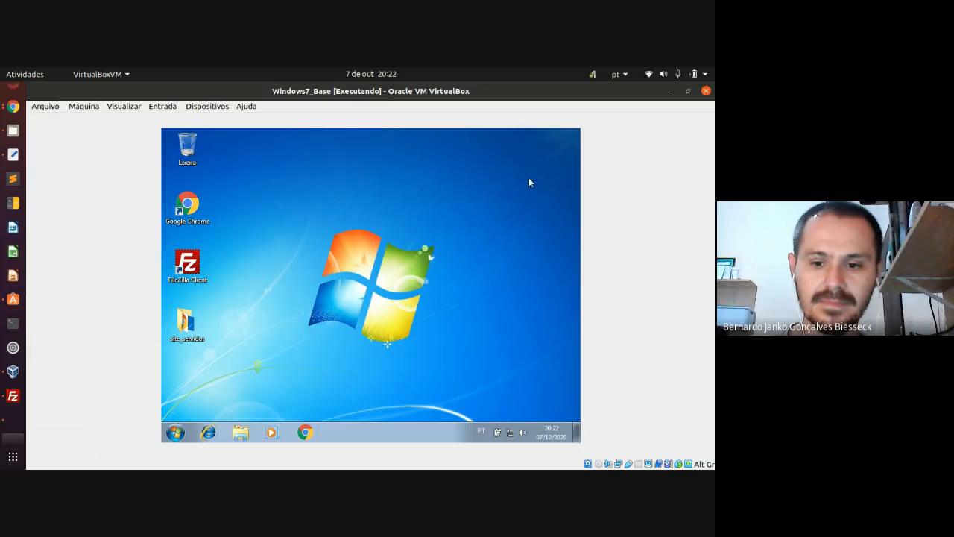
right_click(510, 435)
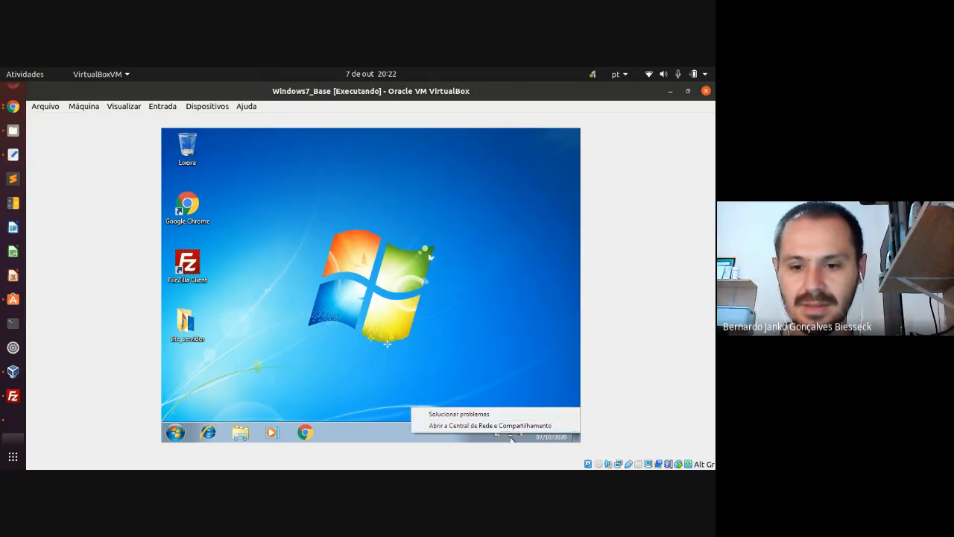
click(510, 434)
click(500, 411)
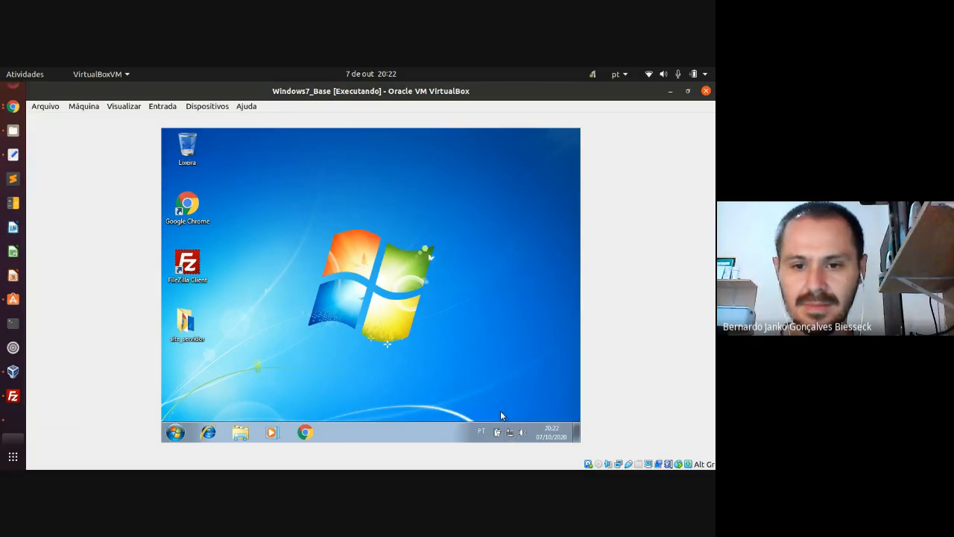
click(496, 256)
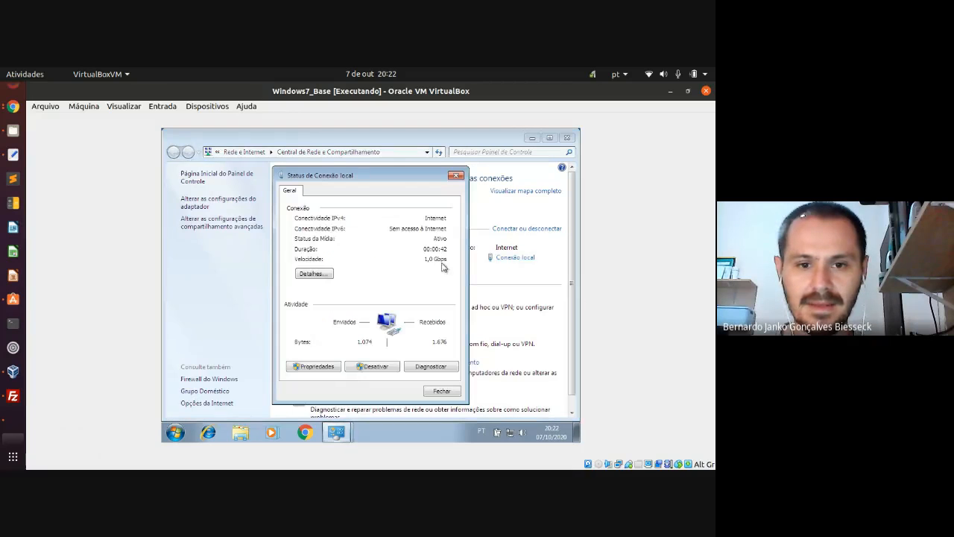
click(328, 274)
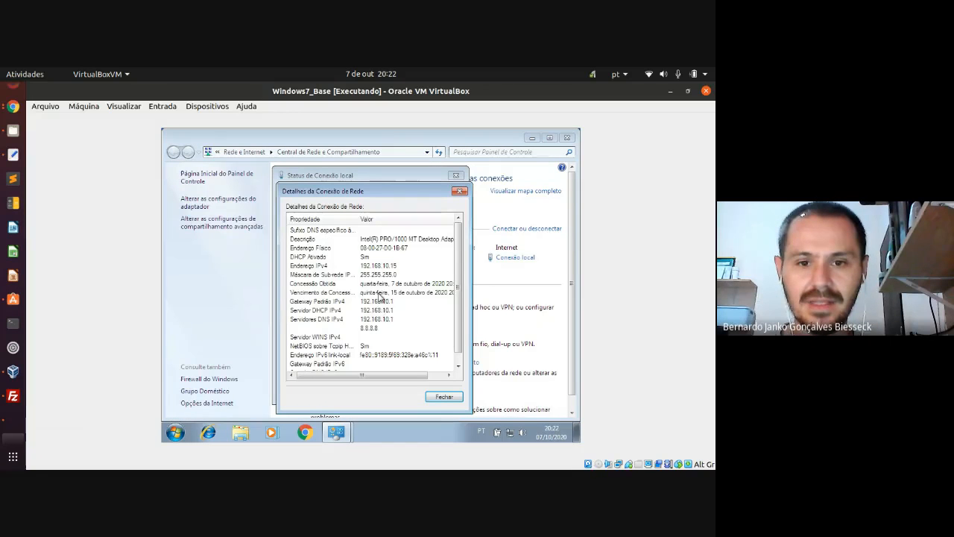
click(370, 267)
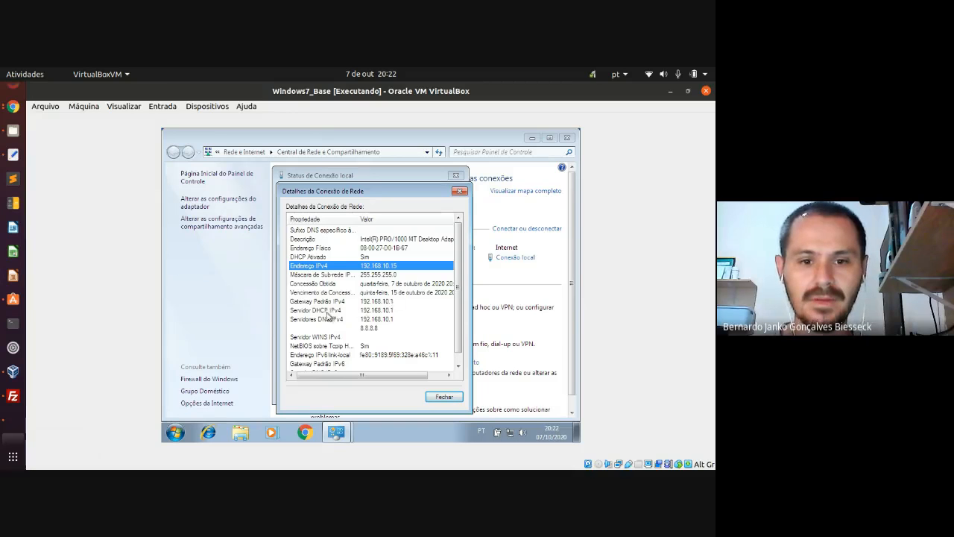
click(354, 312)
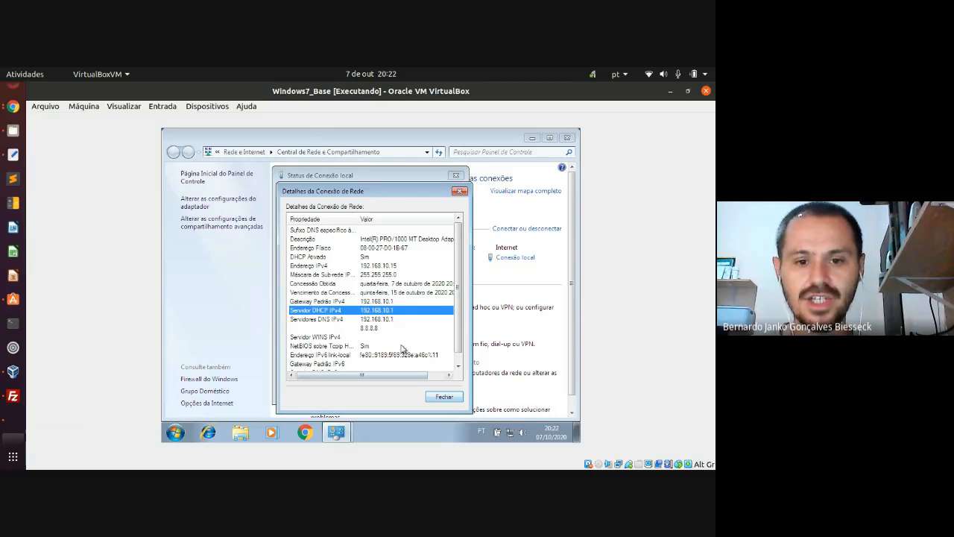
click(387, 319)
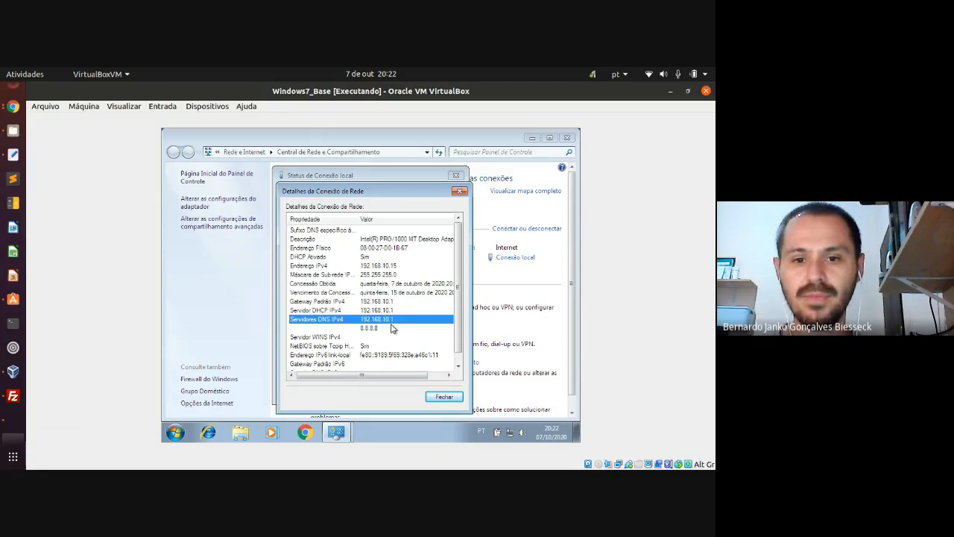
click(376, 329)
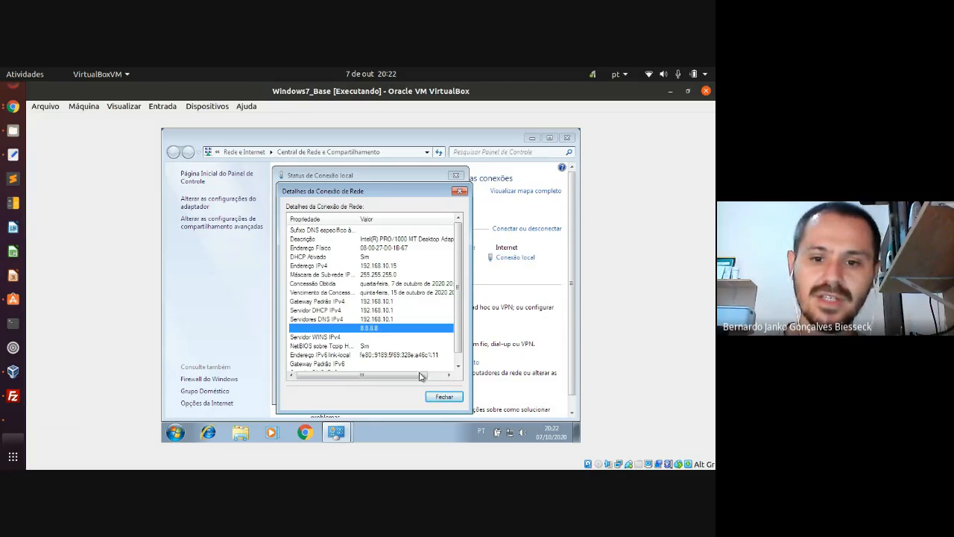
click(443, 396)
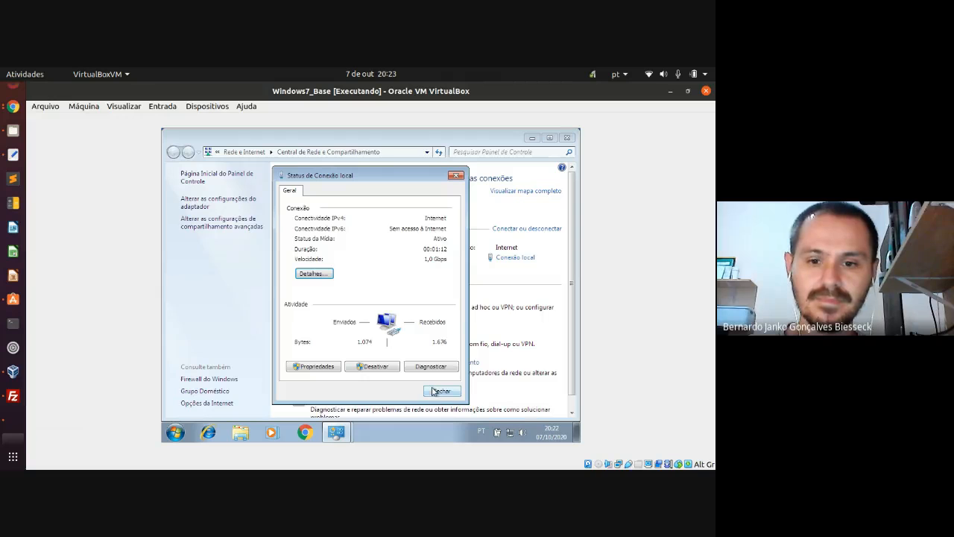
click(434, 389)
click(567, 138)
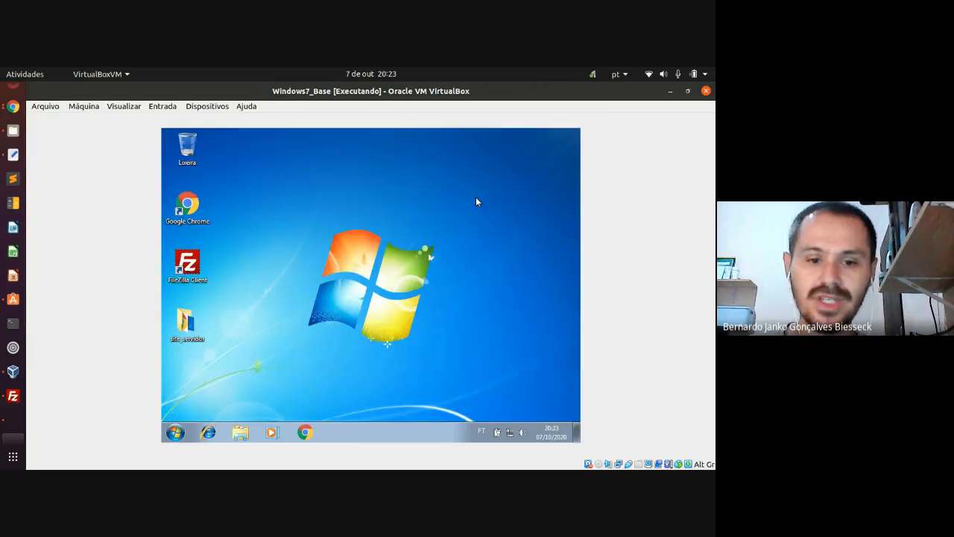
click(305, 434)
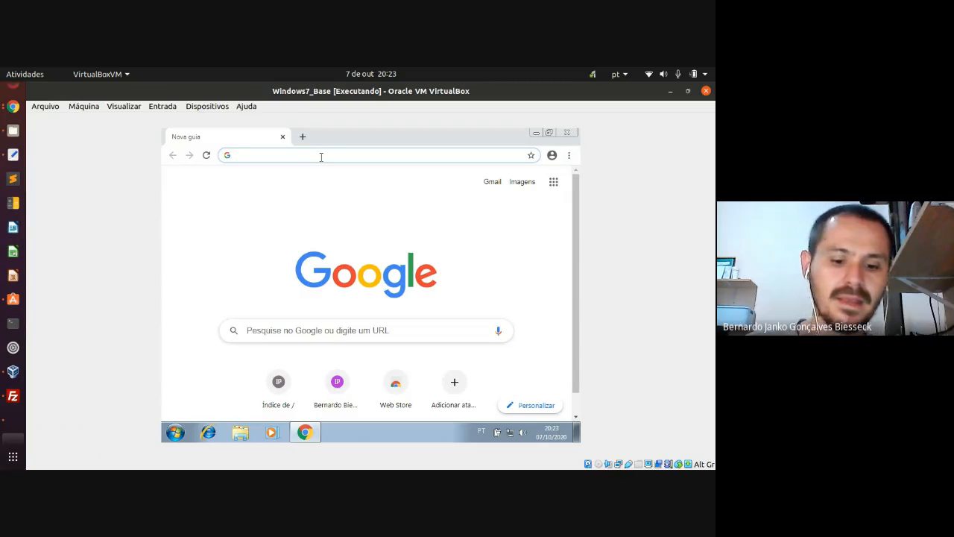
text(www)
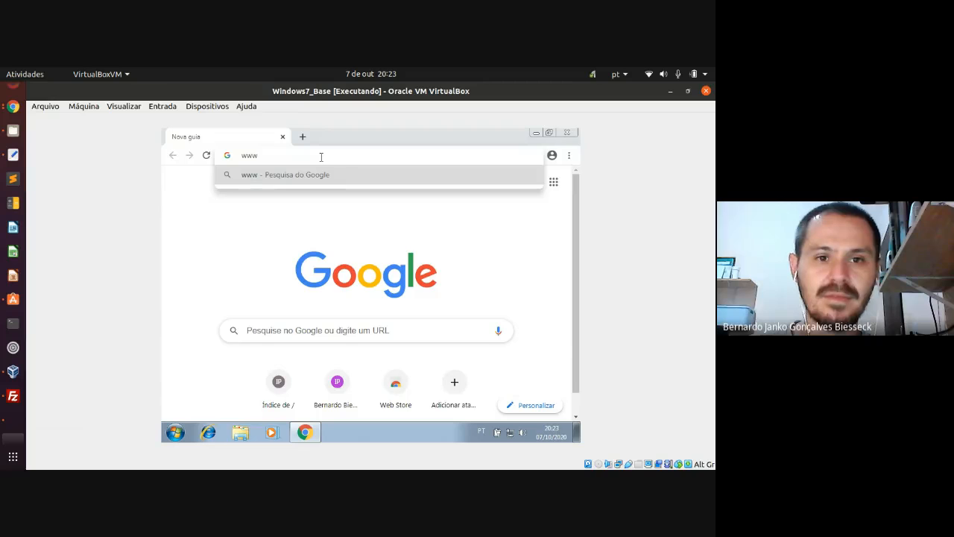
text(.redes)
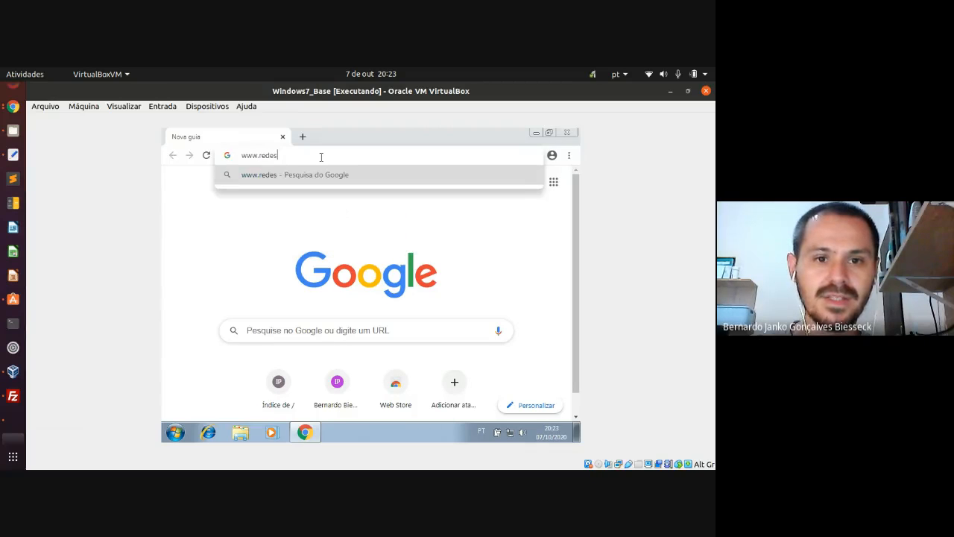
text(3sem.com)
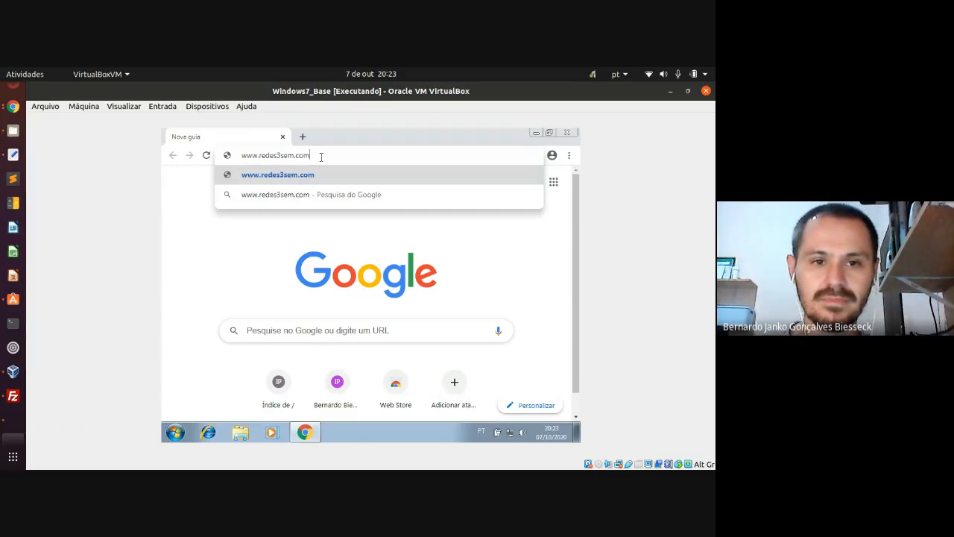
key(Return)
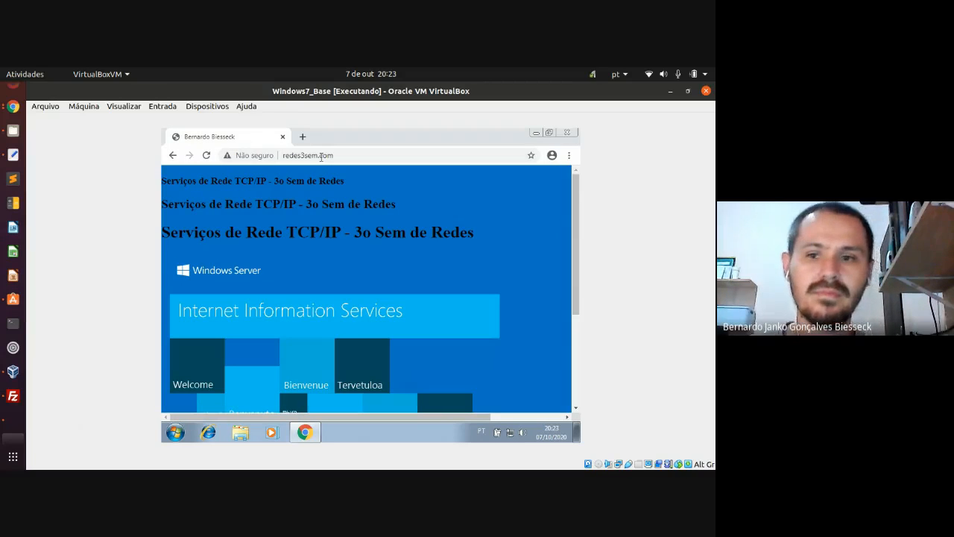
- Scroll the IIS page and highlight its three headings, 'Serviços de Rede TCP/IP - 3o Sem de Redes'
scroll(578, 260, down, 1)
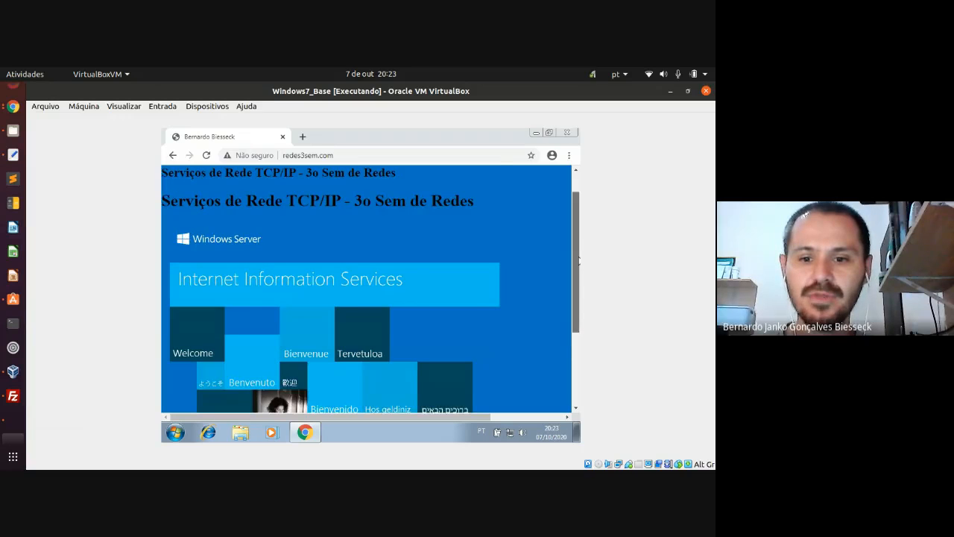
drag(578, 260, 569, 231)
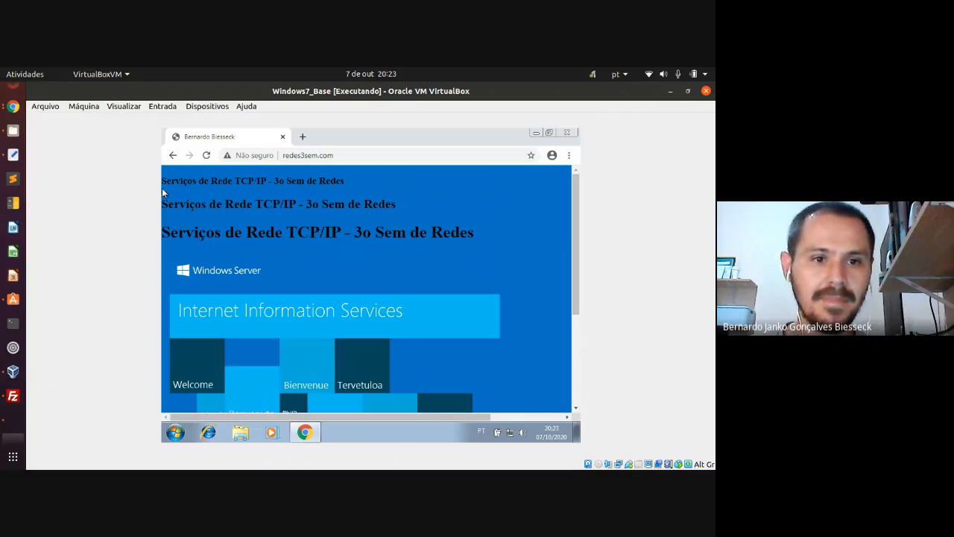
drag(167, 179, 478, 238)
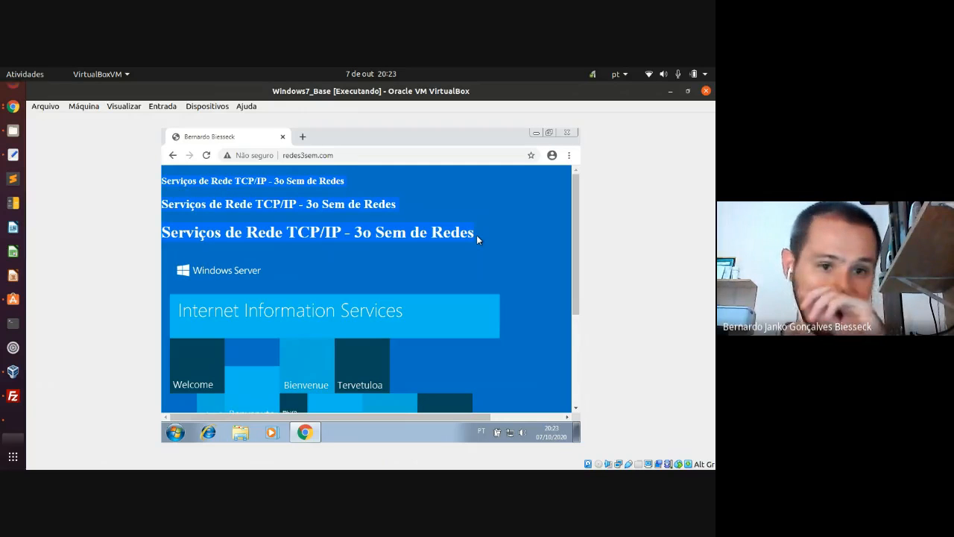
click(474, 235)
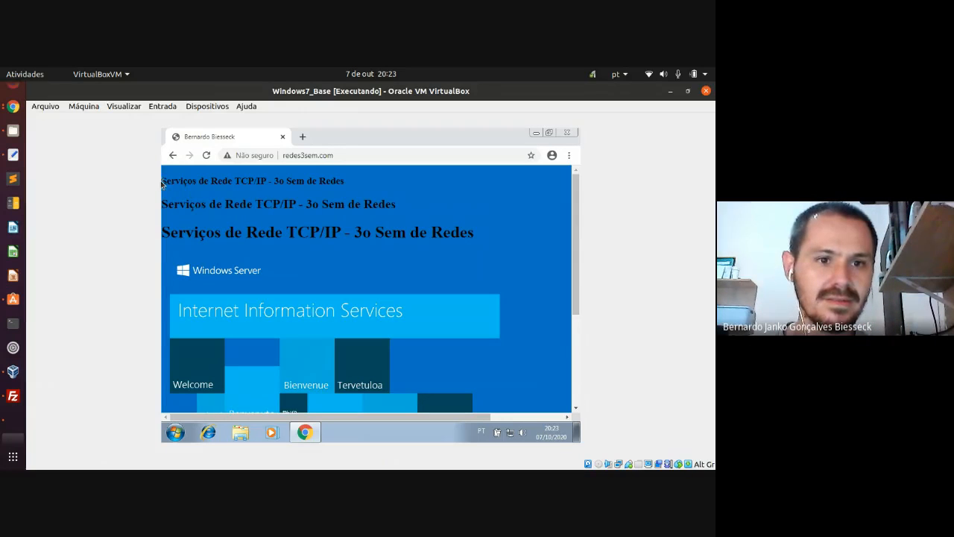
drag(162, 181, 481, 238)
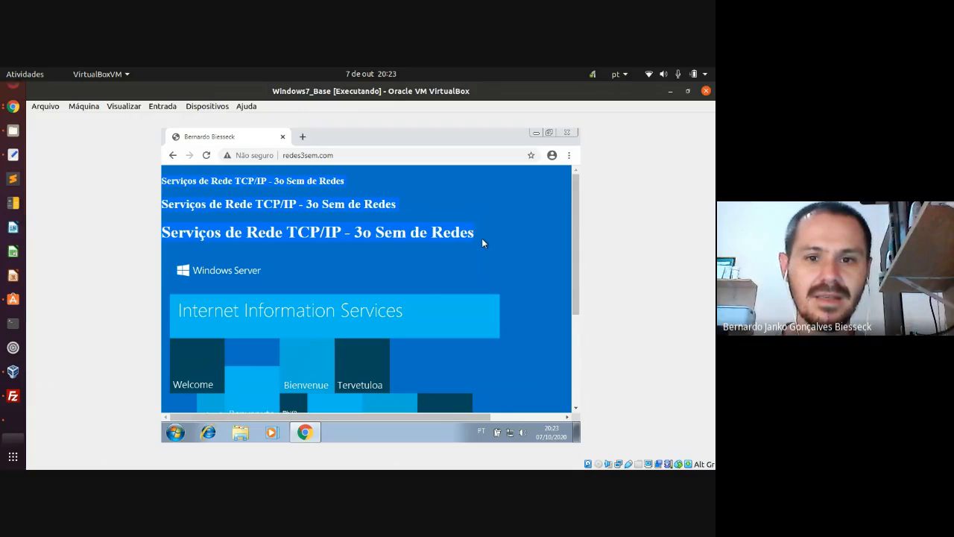
click(481, 239)
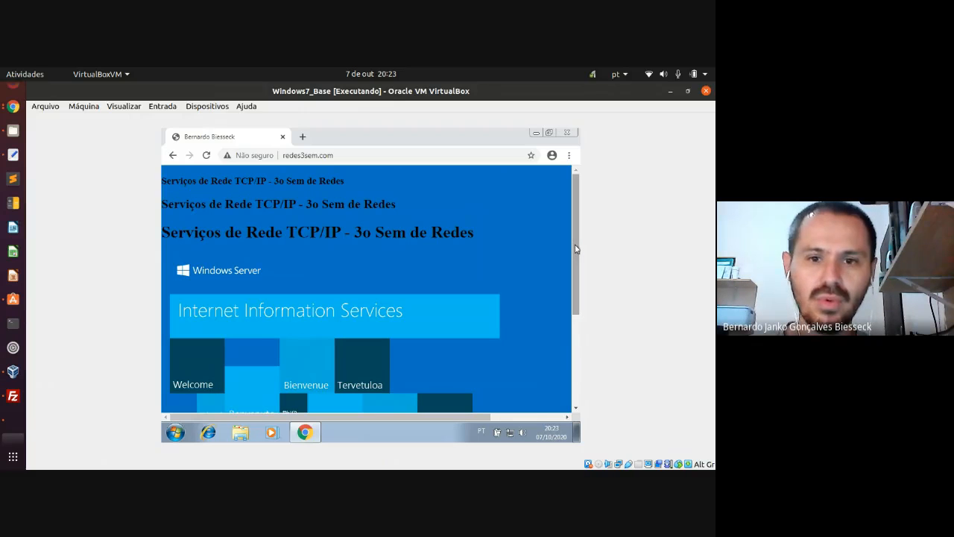
mouse_move(576, 248)
mouse_down()
mouse_move(576, 333)
mouse_move(573, 242)
mouse_up()
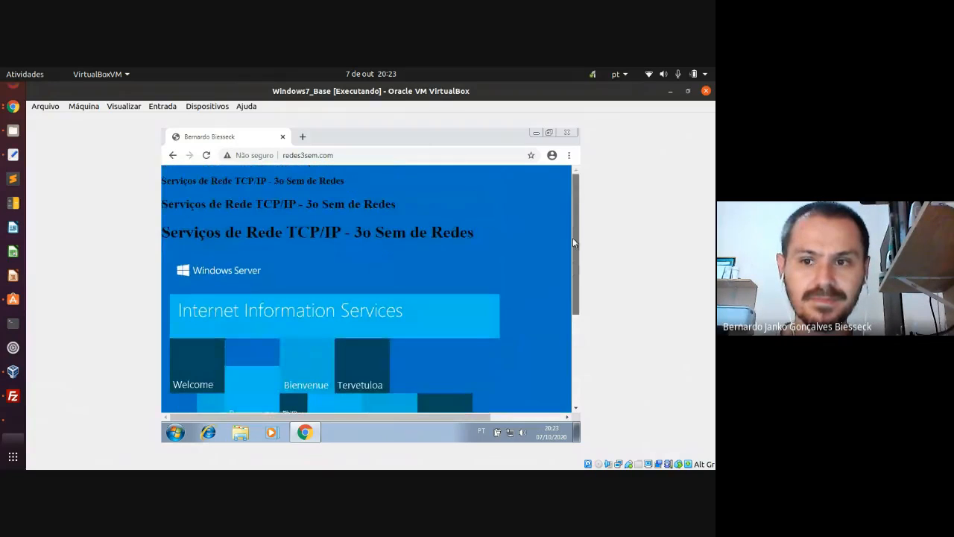
click(172, 435)
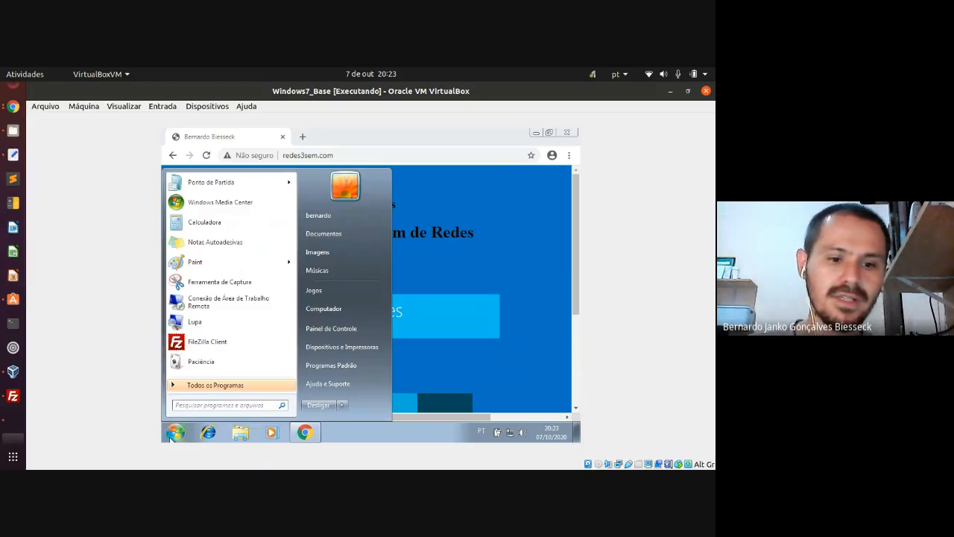
text(cmd)
key(Return)
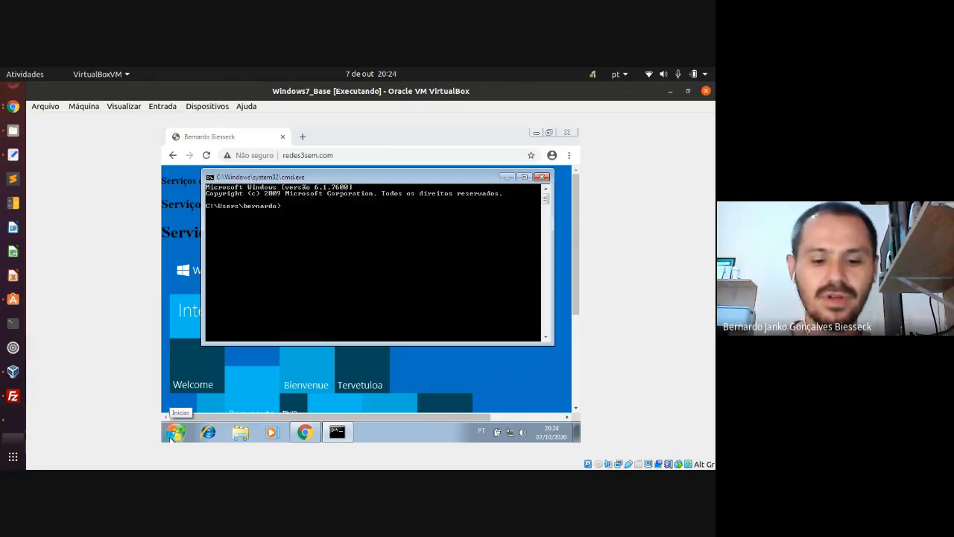
text(ping)
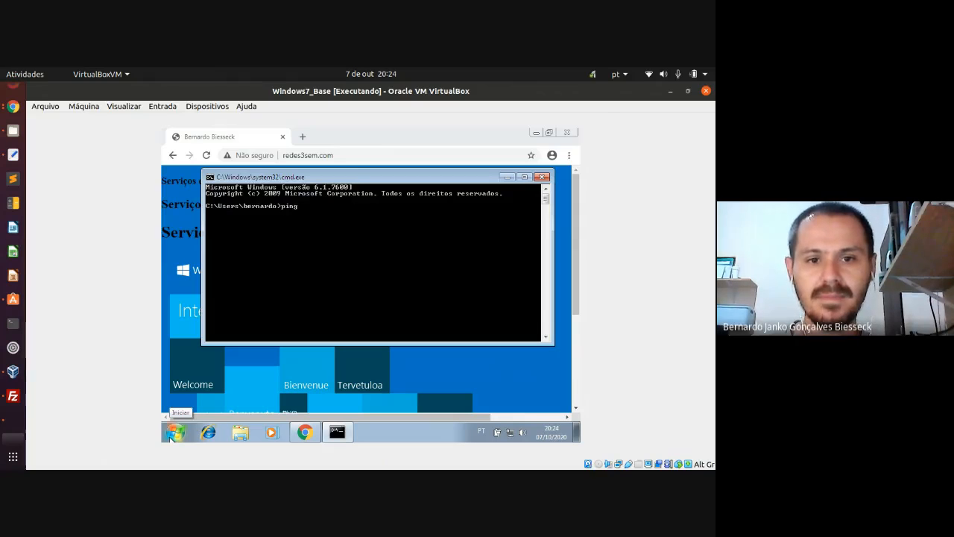
text( www)
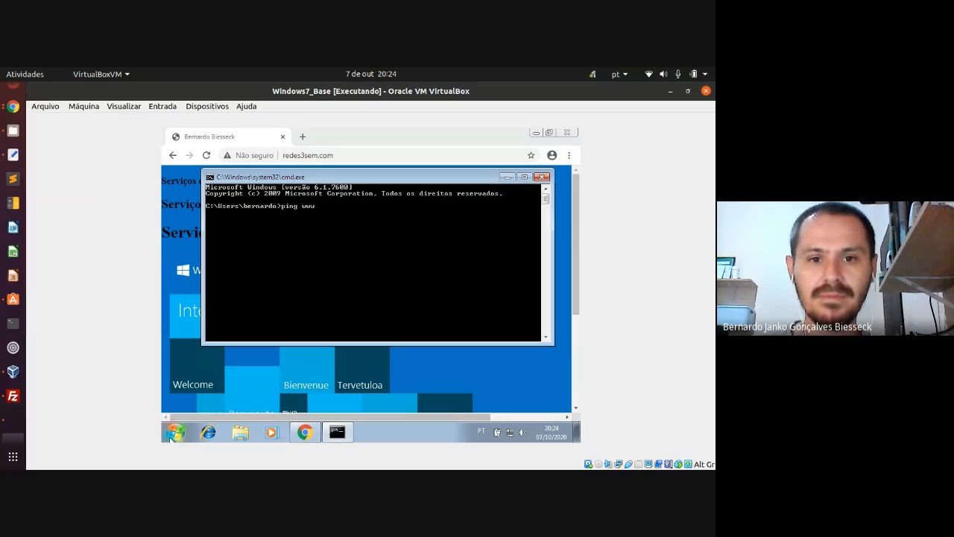
text(.redes)
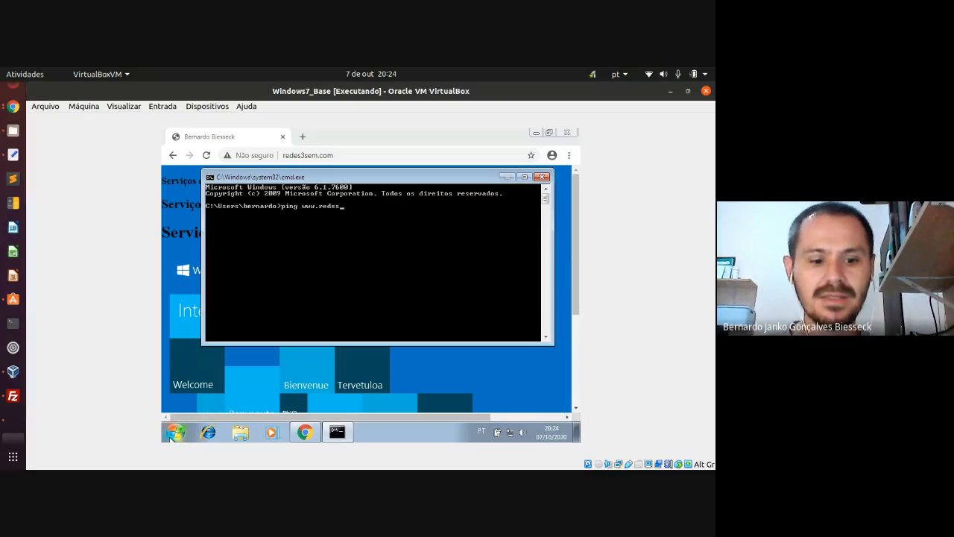
text(3sem.)
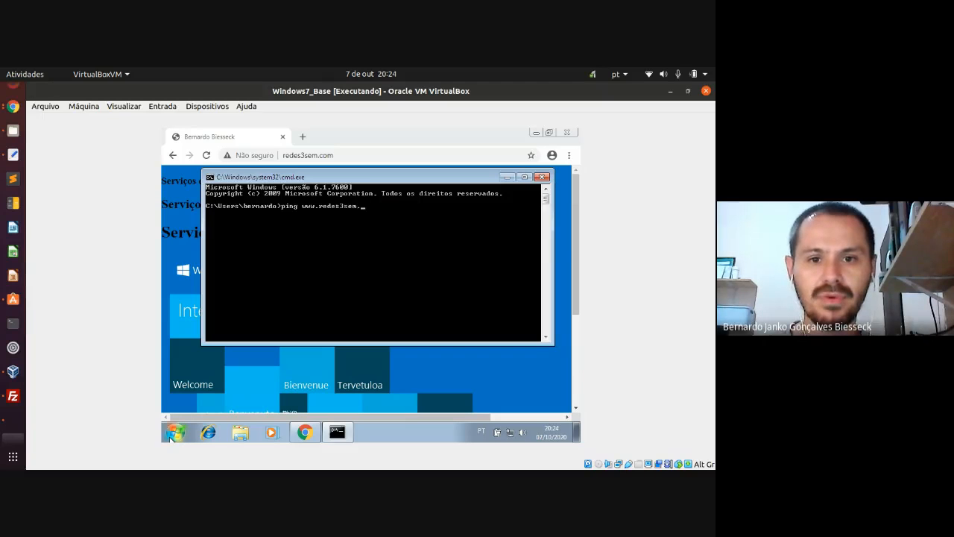
text(com)
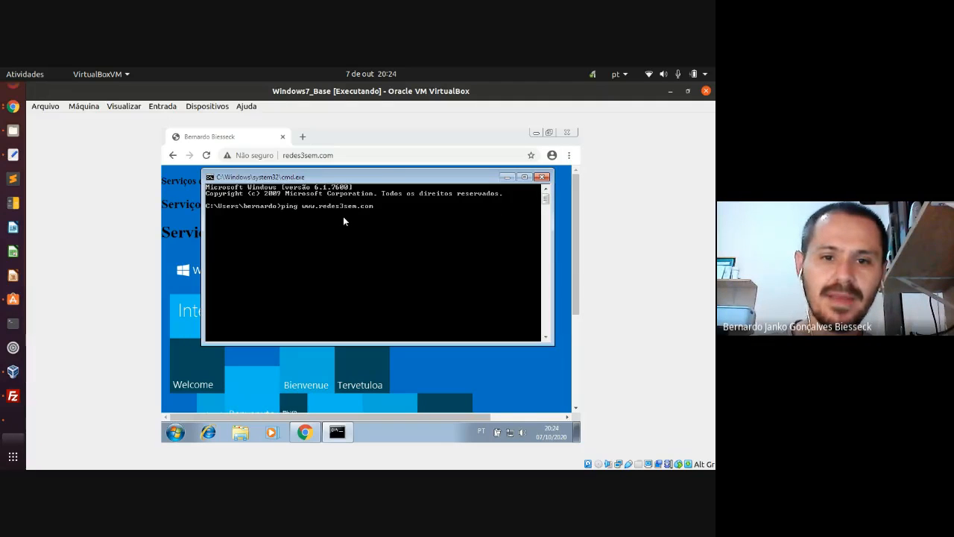
key(Return)
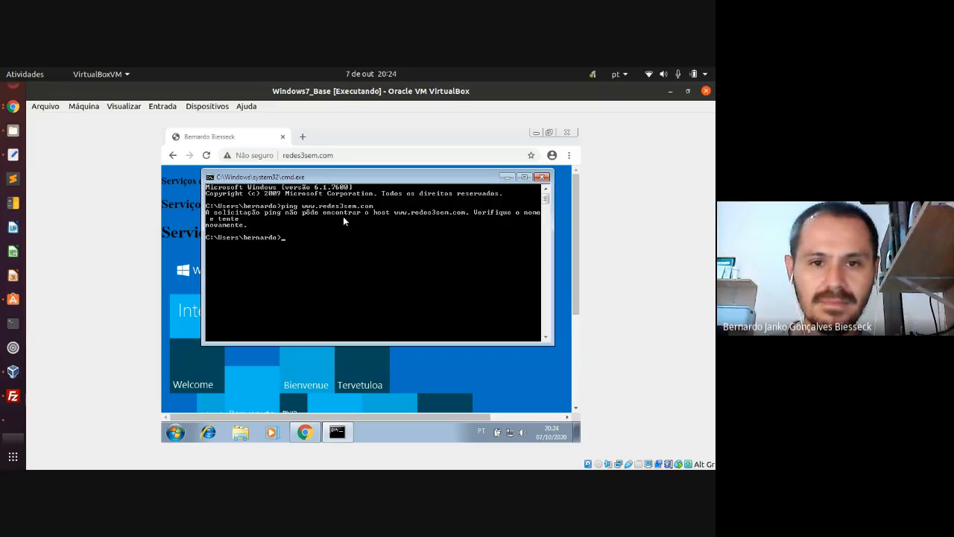
key(Up)
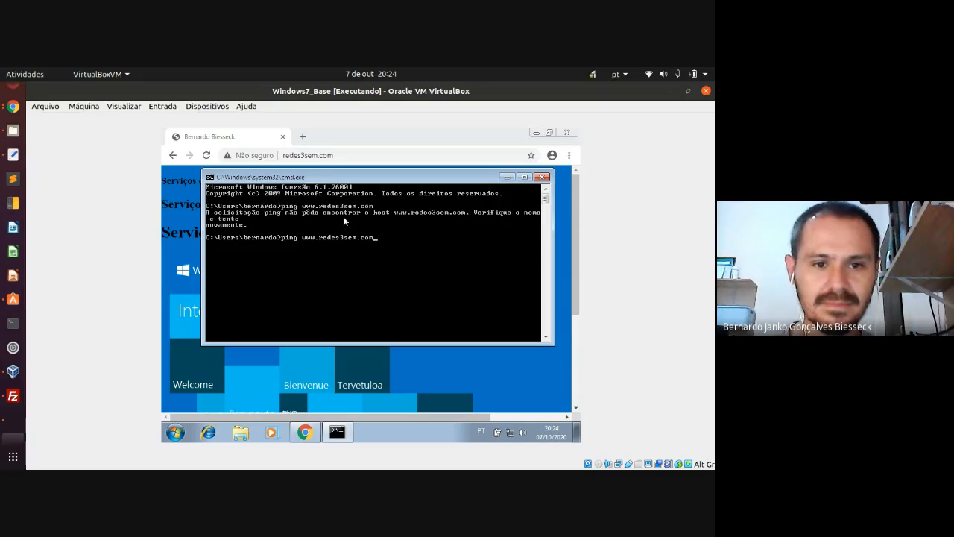
key(Return)
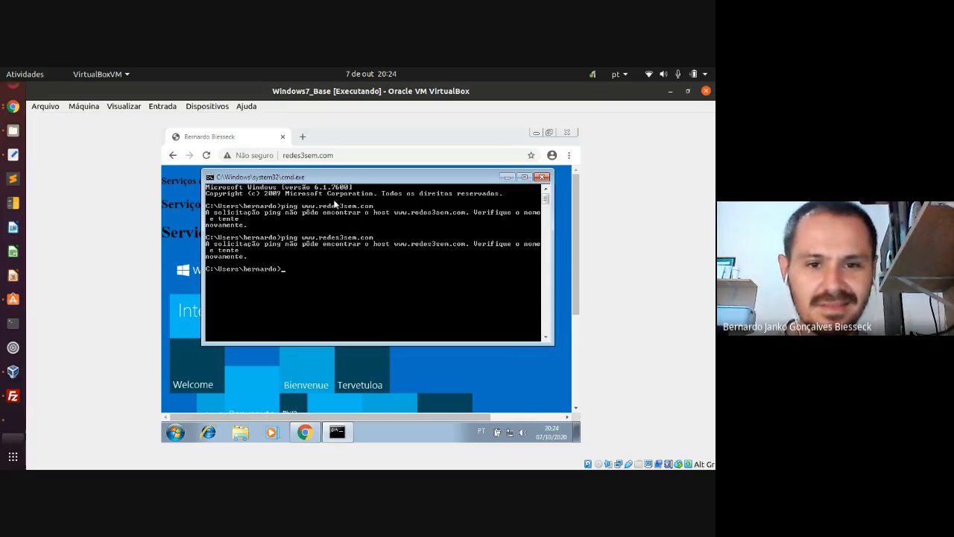
text(ping )
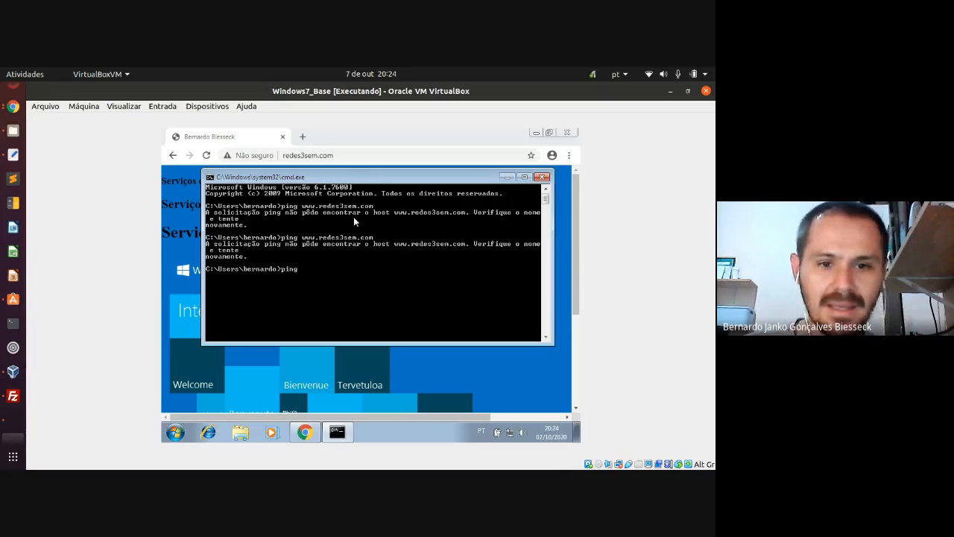
text(192)
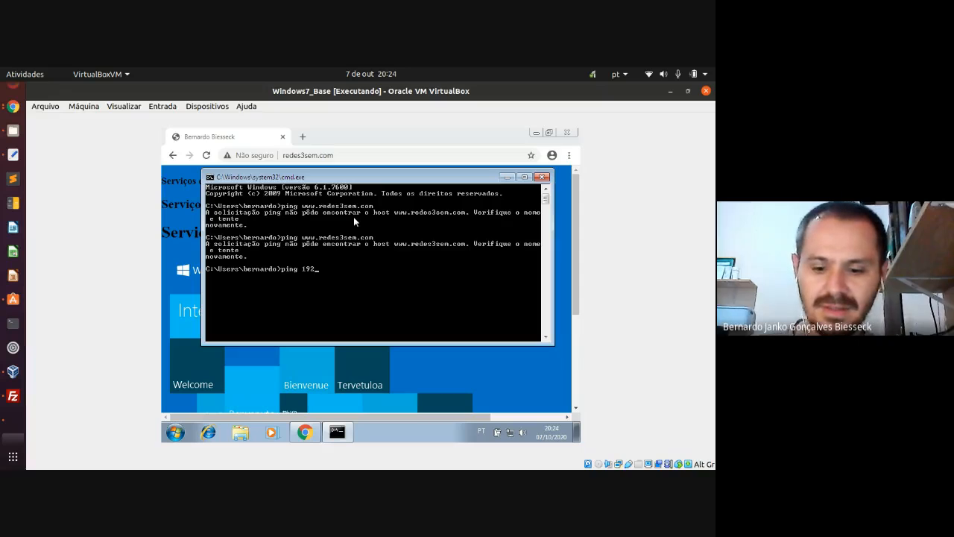
text(.168.)
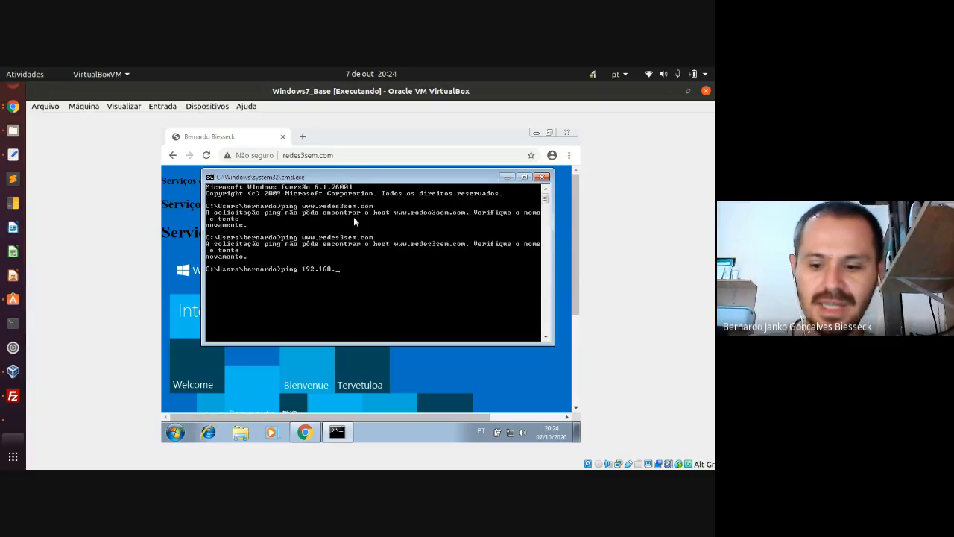
text(10.1)
key(Return)
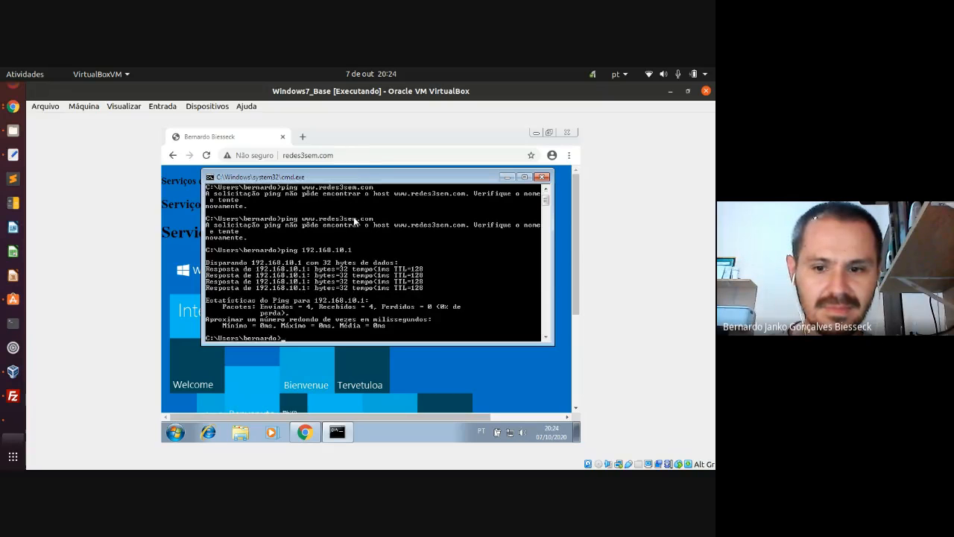
key(Up)
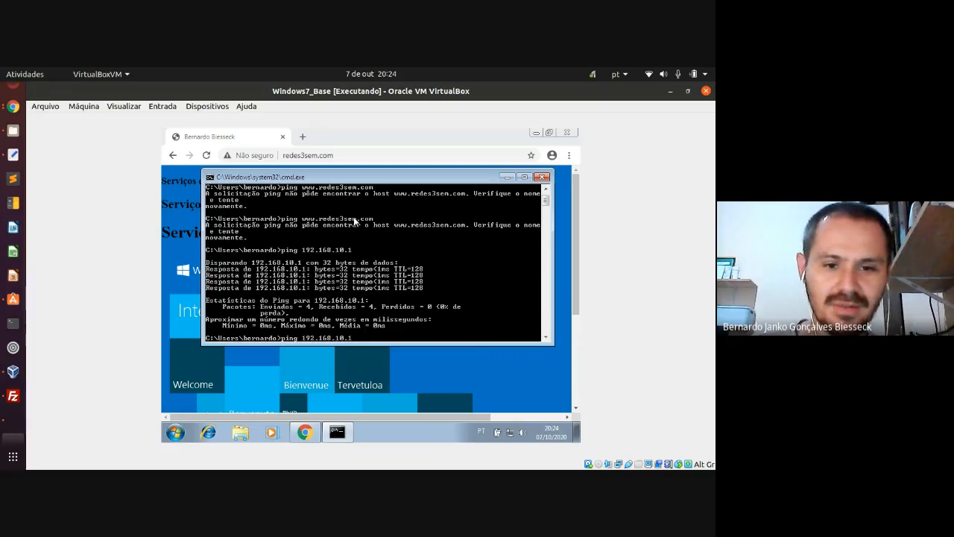
key(Up)
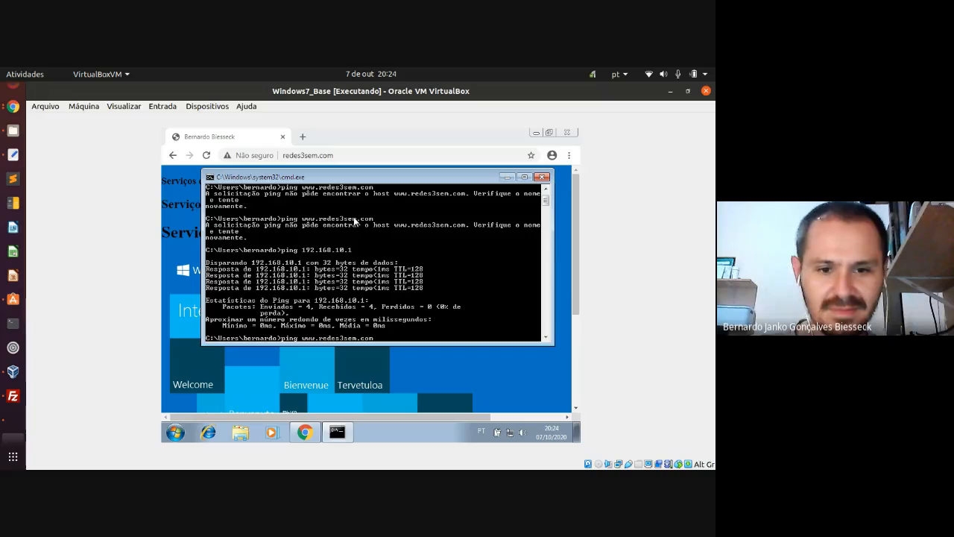
key(Return)
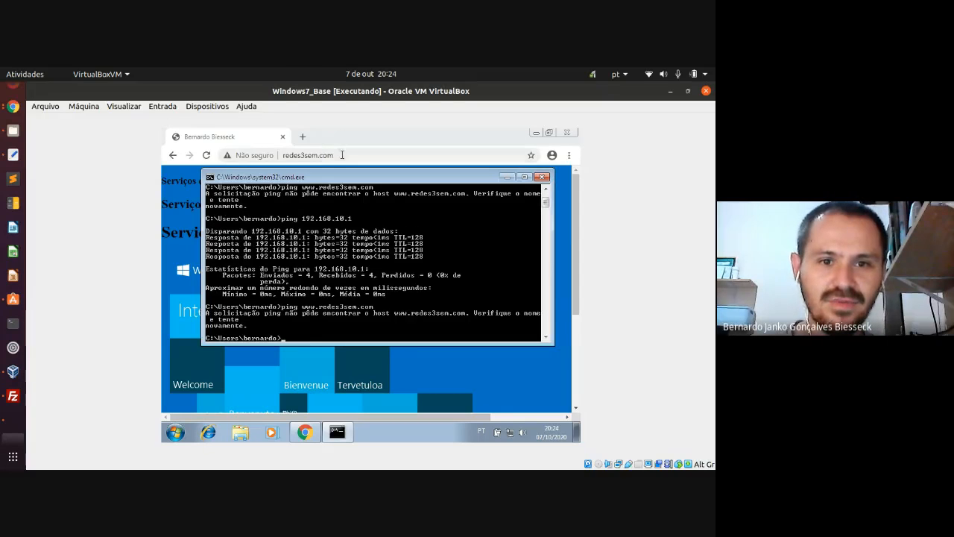
drag(341, 154, 283, 156)
key(cmd+c)
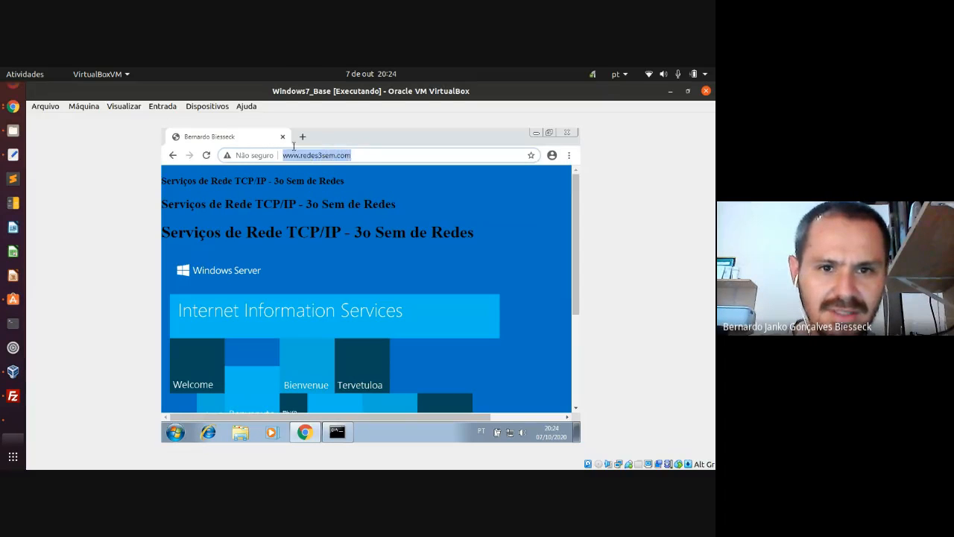
- Clear the command prompt with cls
click(341, 431)
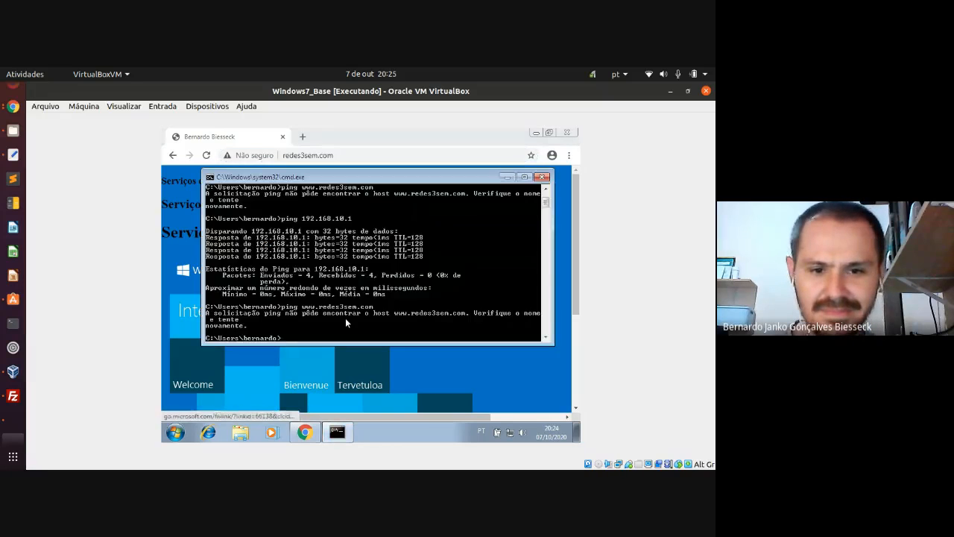
text(cls)
key(Return)
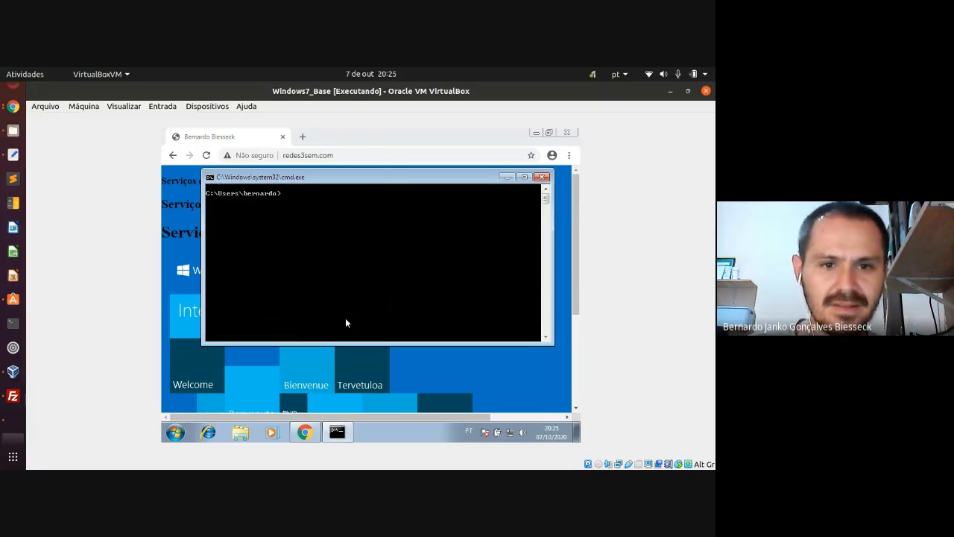
right_click(350, 233)
click(317, 211)
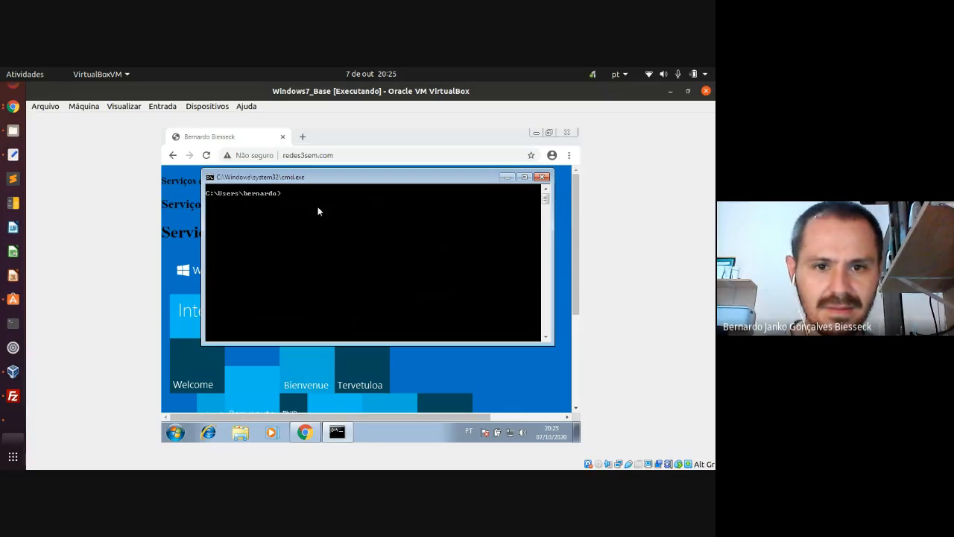
text(ping)
right_click(317, 211)
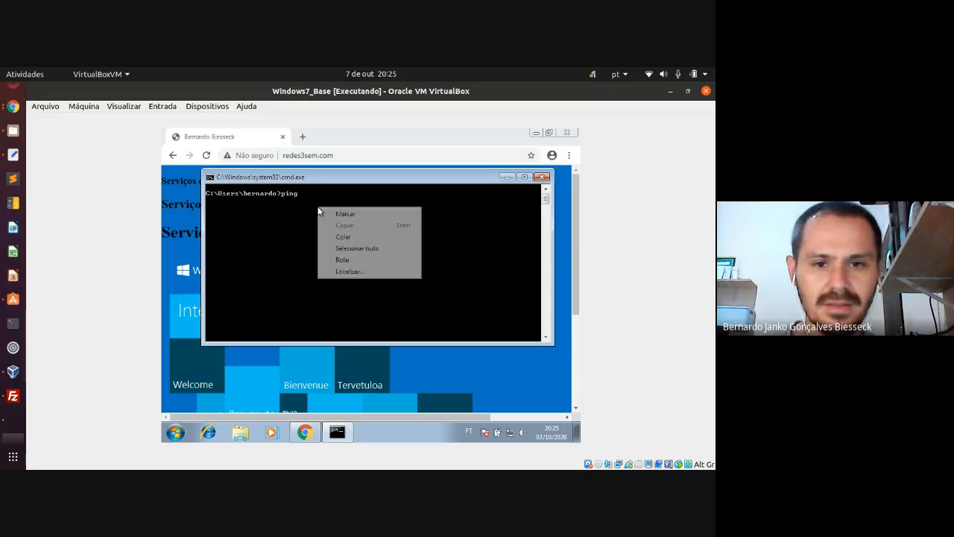
click(343, 238)
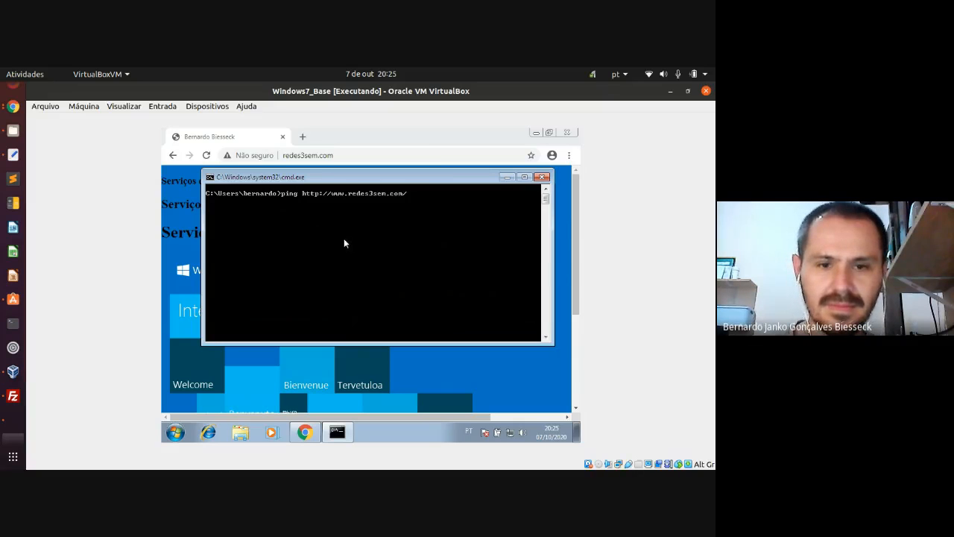
key(Left)
key(Left)
key(Left)
key(Left)
key(Left)
key(Left)
key(Left)
key(Left)
key(Left)
key(Left)
key(Left)
key(Left)
key(Left)
key(Left)
key(Left)
key(Left)
key(Left)
key(Left)
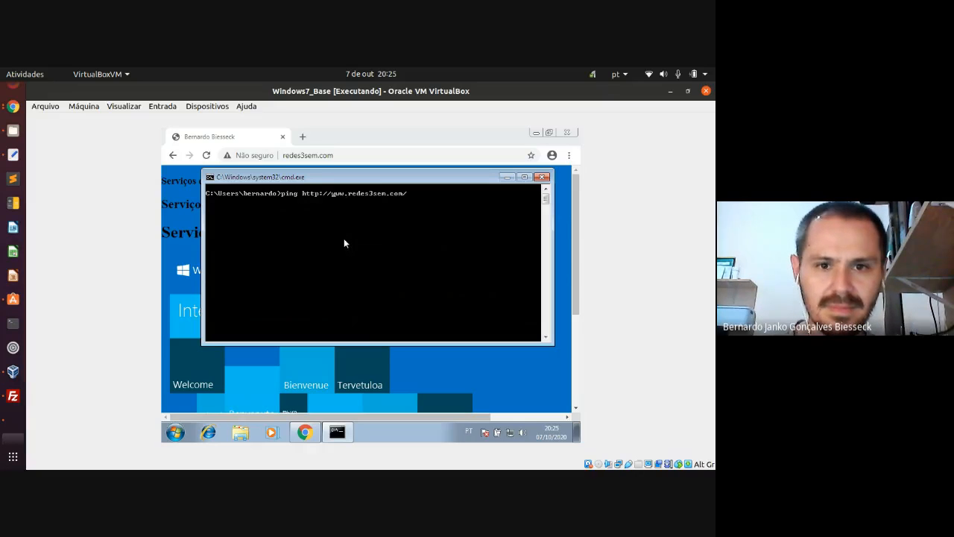
key(BackSpace)
key(BackSpace)
key(BackSpace)
key(BackSpace)
key(BackSpace)
key(BackSpace)
key(BackSpace)
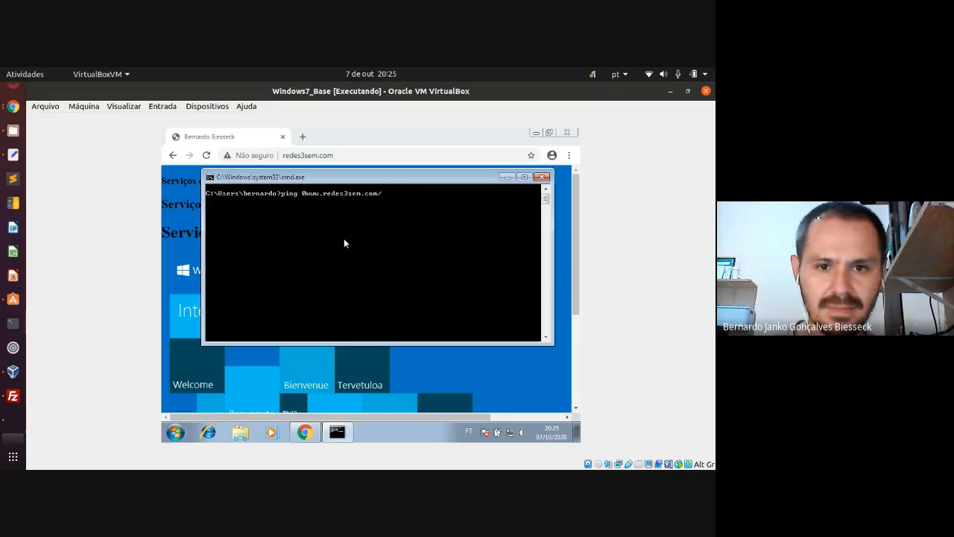
key(End)
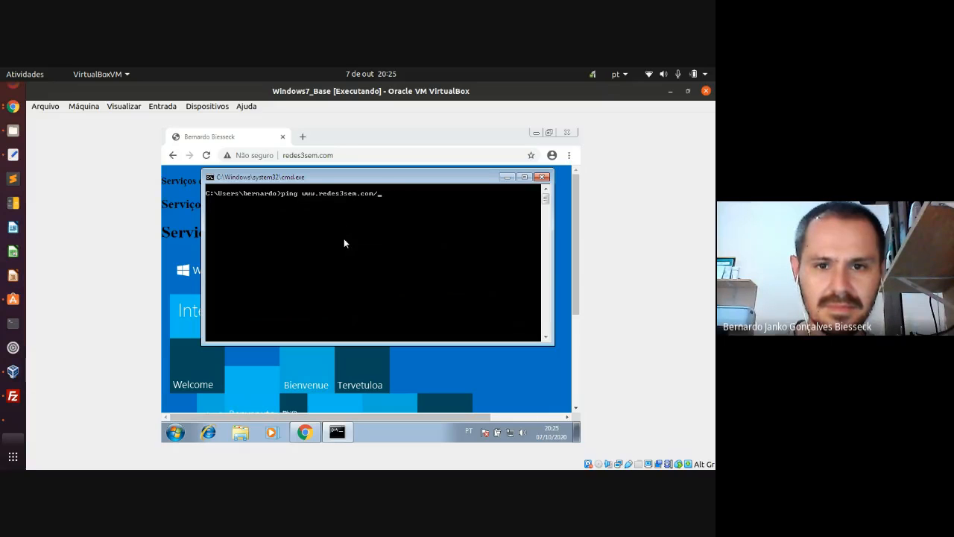
key(BackSpace)
key(Return)
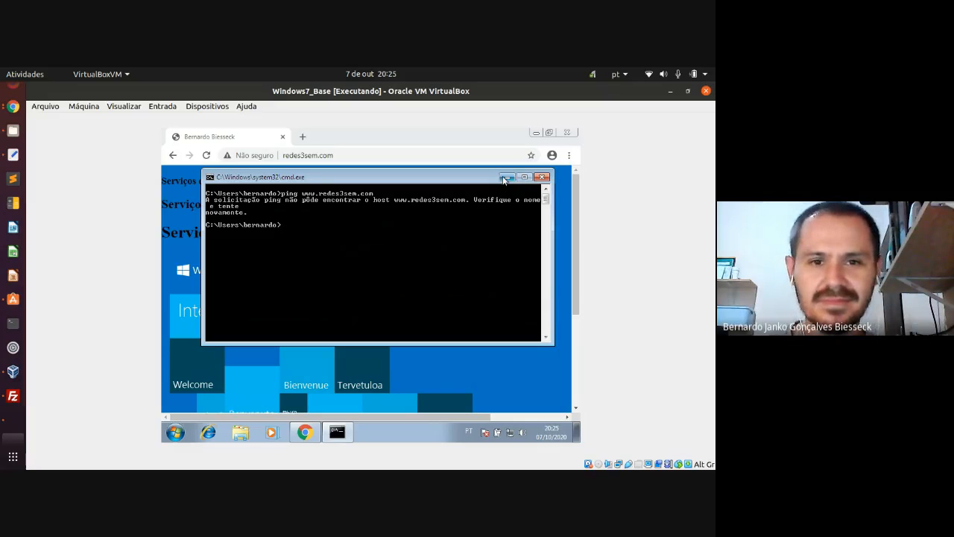
drag(388, 179, 389, 204)
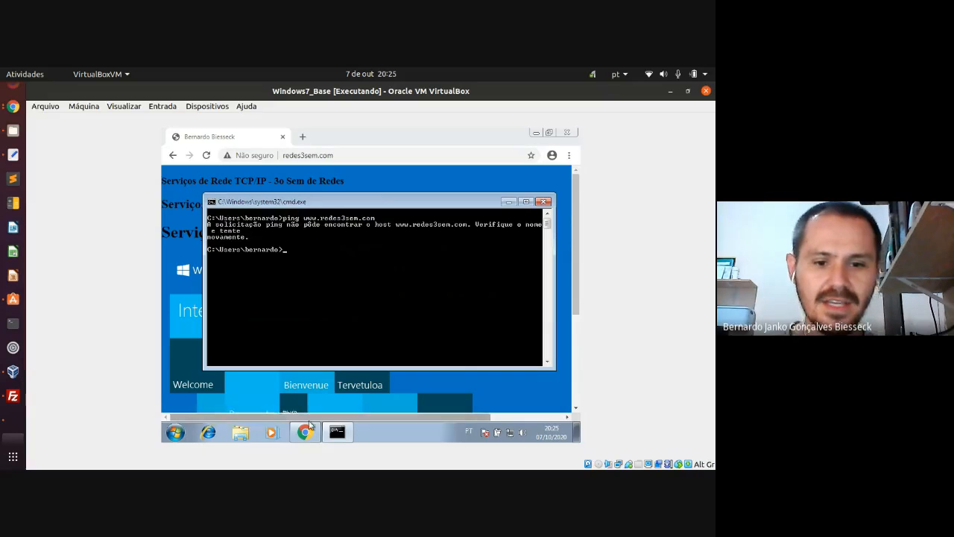
mouse_move(311, 433)
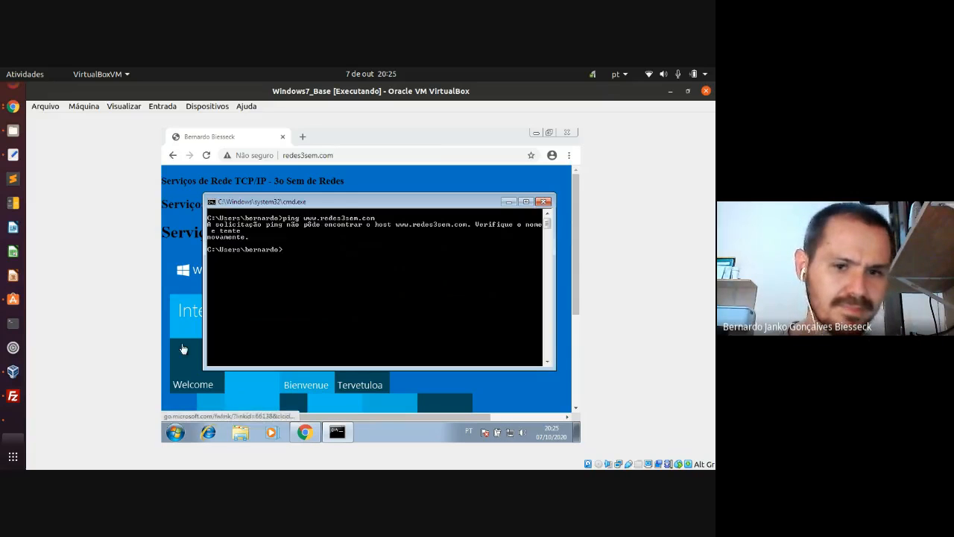
- Load plc.ifmt.edu.br in a new Chrome tab, then switch to the Windows Server 2016 VM
click(302, 136)
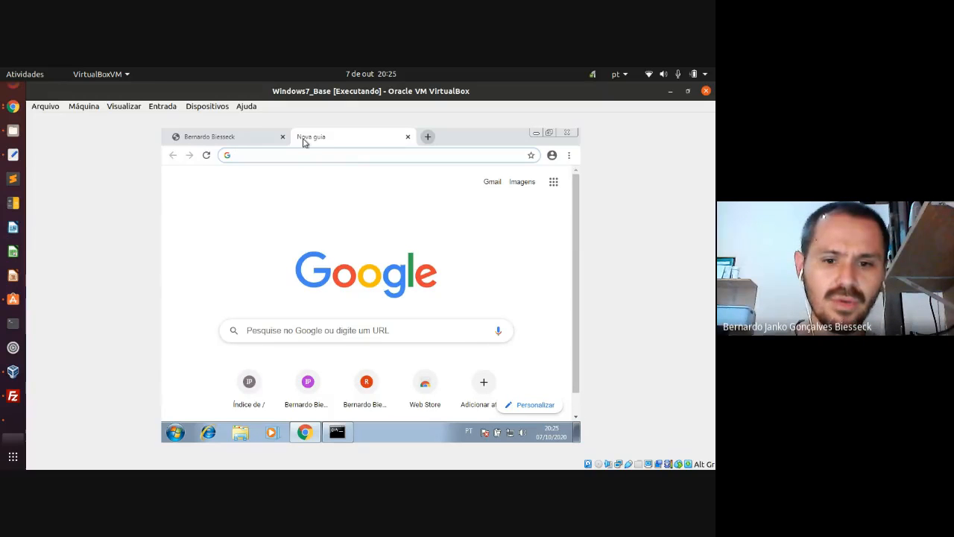
text(plc)
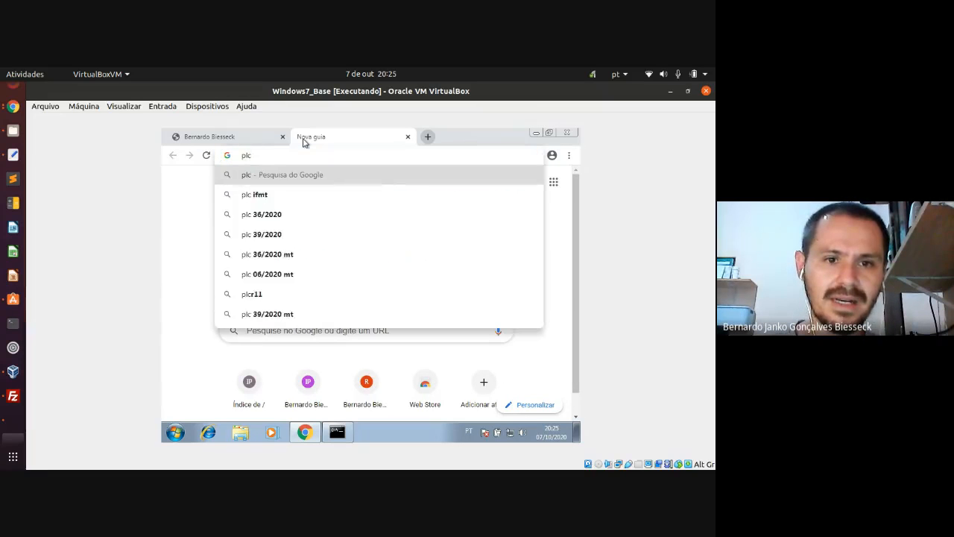
text(.)
key(BackSpace)
key(BackSpace)
key(BackSpace)
key(BackSpace)
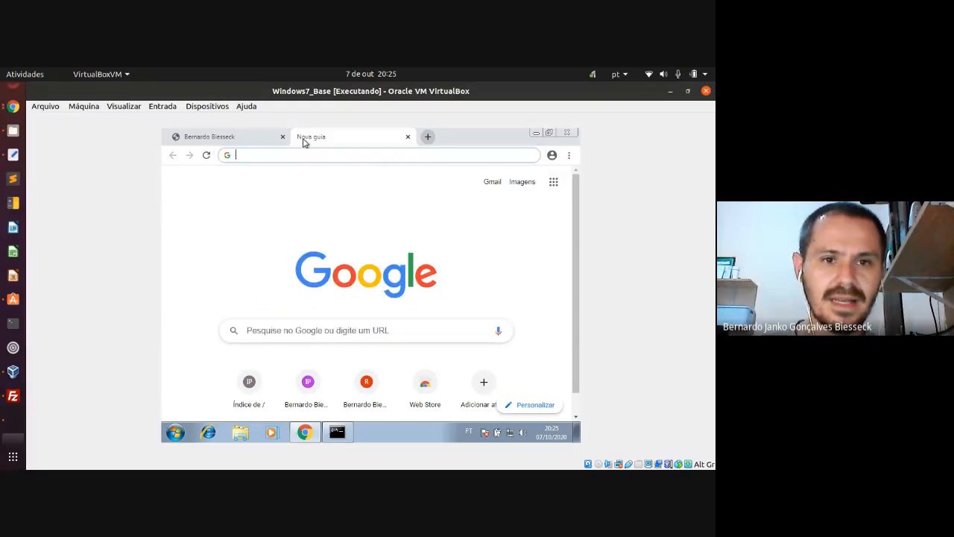
text(www.)
key(BackSpace)
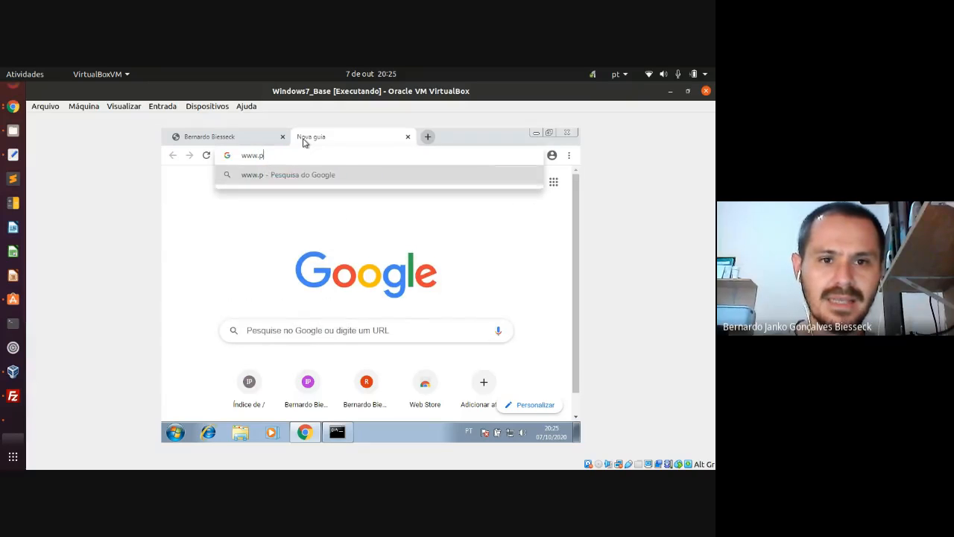
text(plc.ifmt.edu.br)
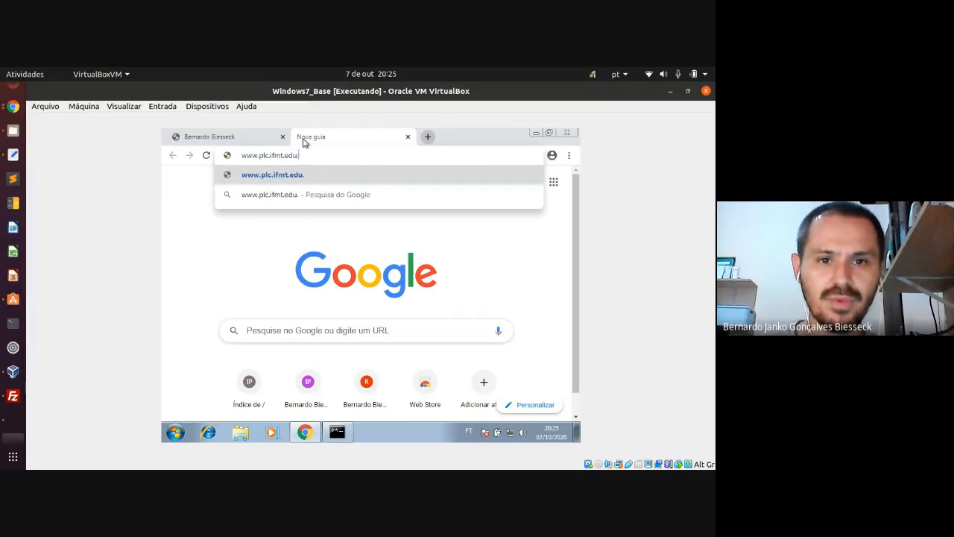
key(Return)
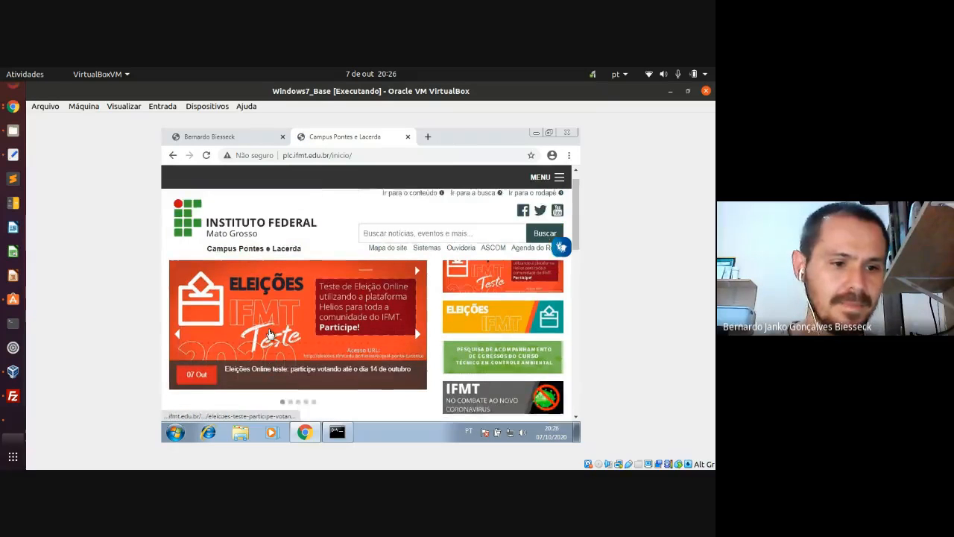
click(16, 420)
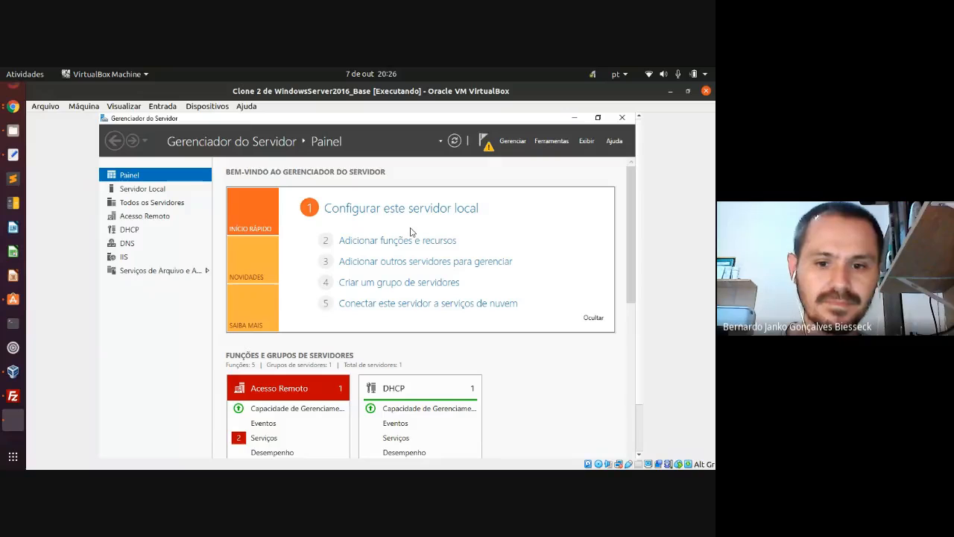
- Open IIS Manager from the administrative tools and select Default Web Site under Sites
click(550, 144)
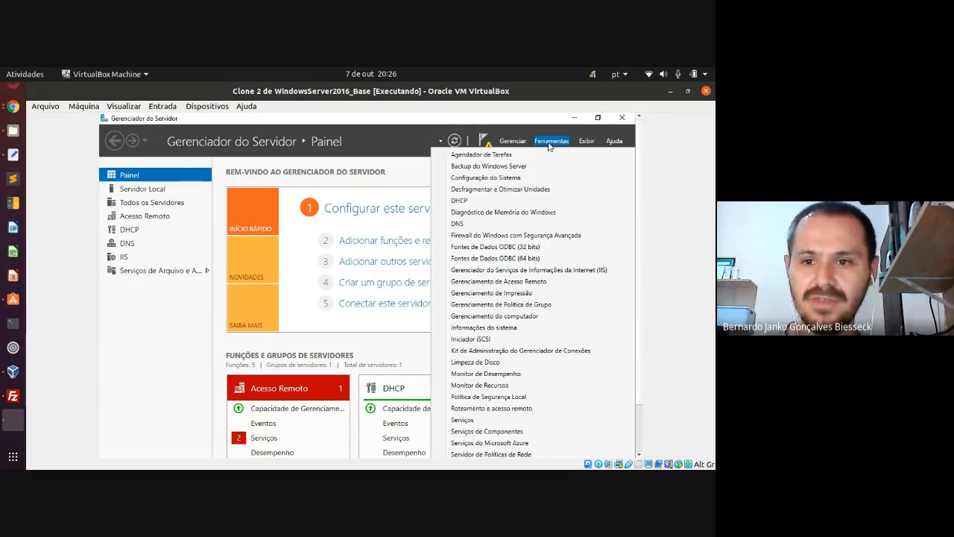
click(521, 273)
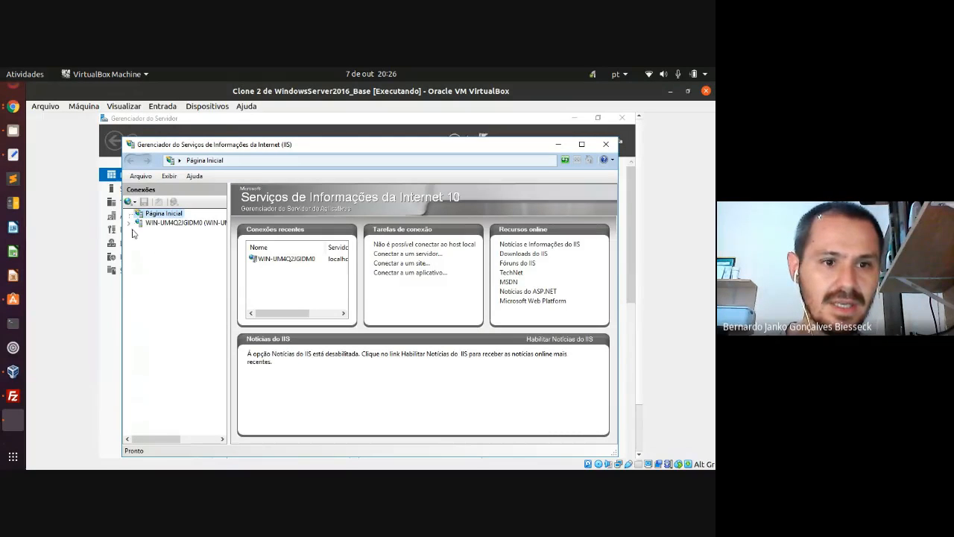
click(128, 223)
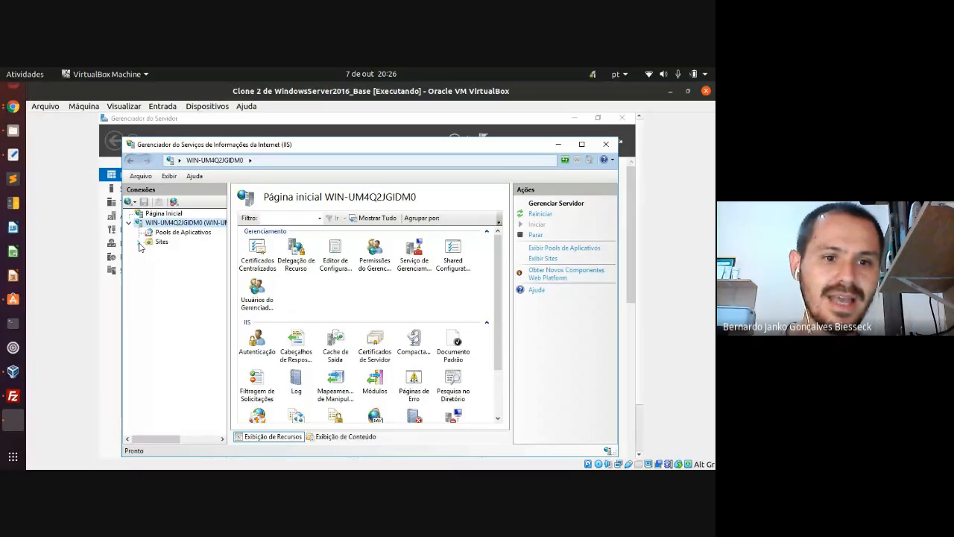
click(140, 243)
click(189, 252)
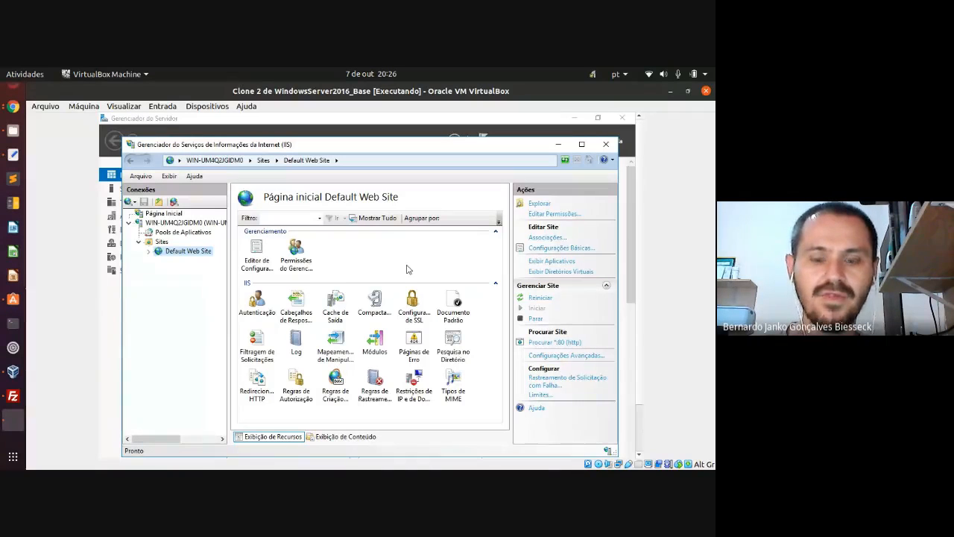
- Explore the Default Web Site's folder and highlight the C:\inetpub\wwwroot path
click(540, 204)
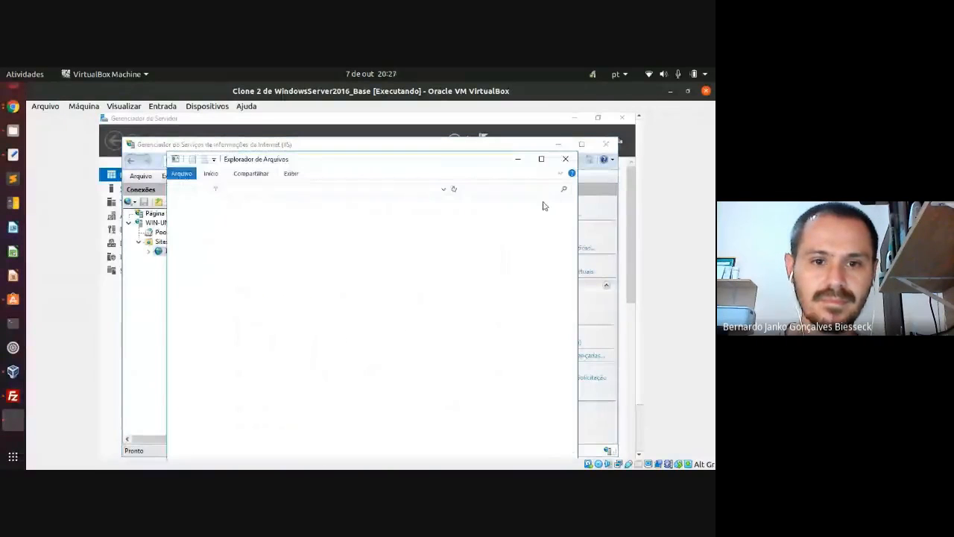
click(384, 190)
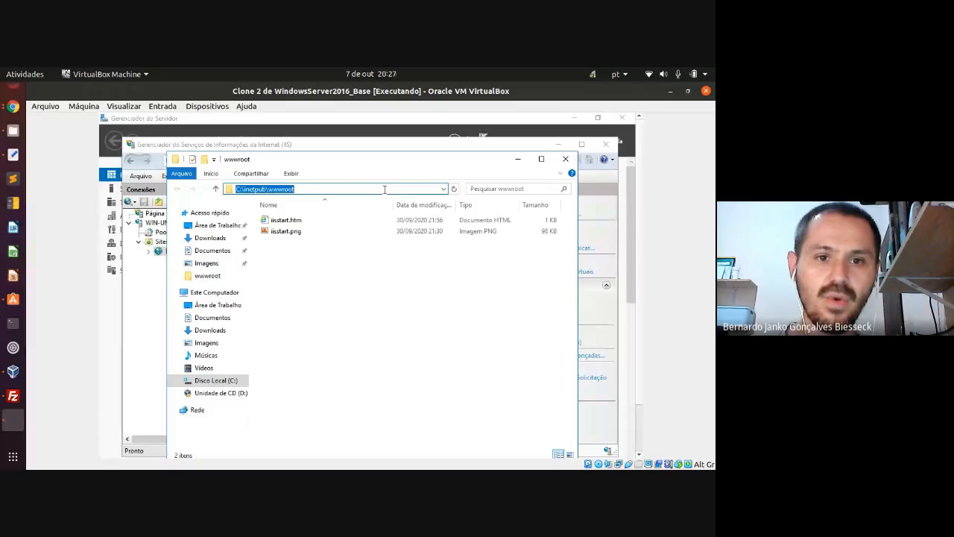
click(236, 190)
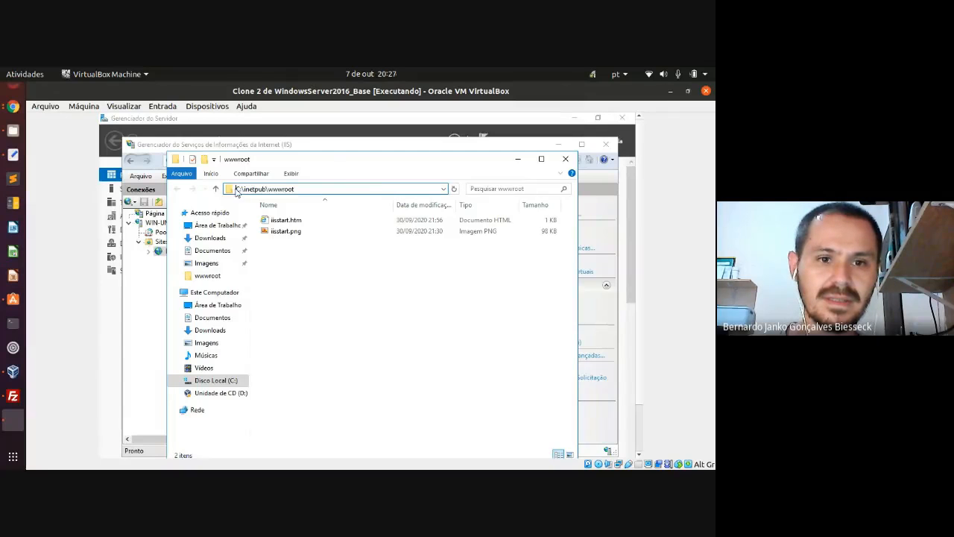
drag(236, 190, 297, 190)
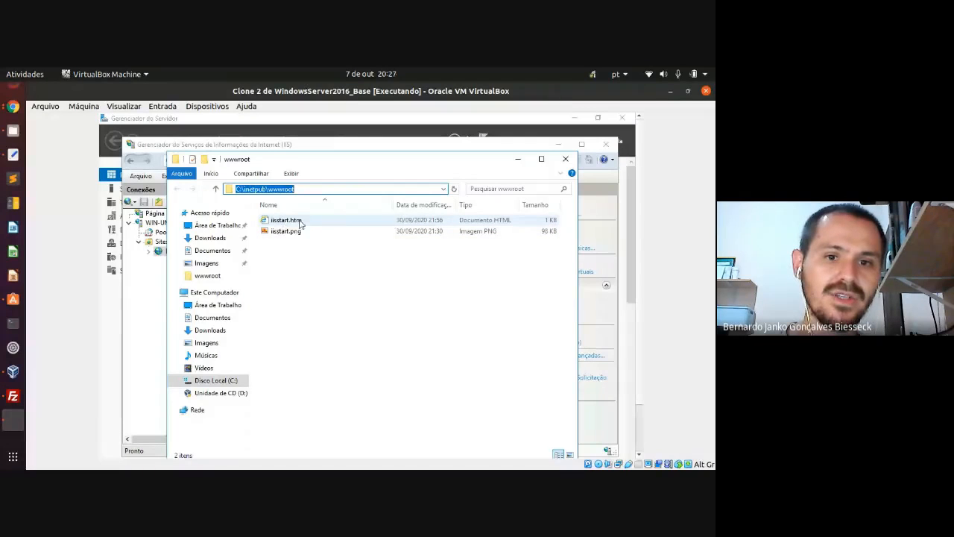
- Open iisstart.png in Paint, close it, and switch to the Google Meet call
click(298, 222)
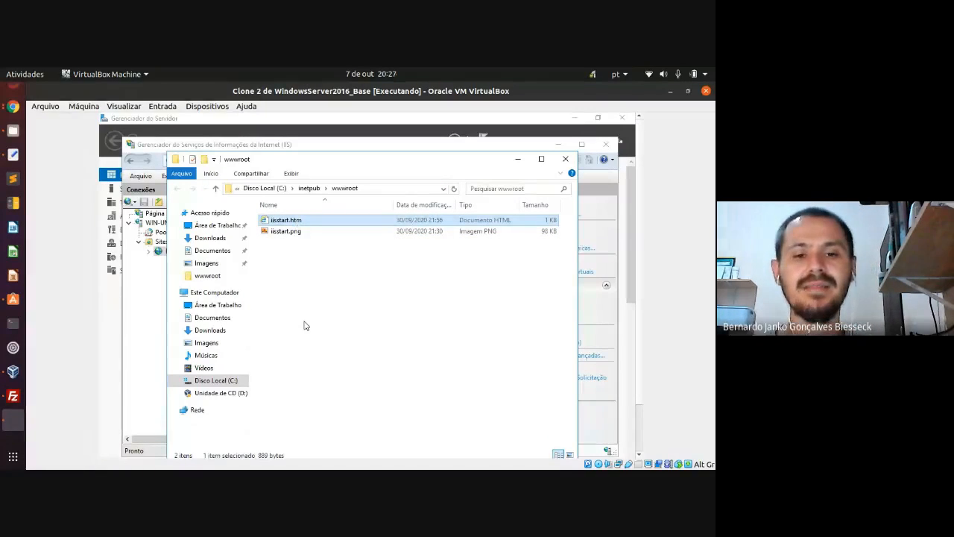
double_click(291, 232)
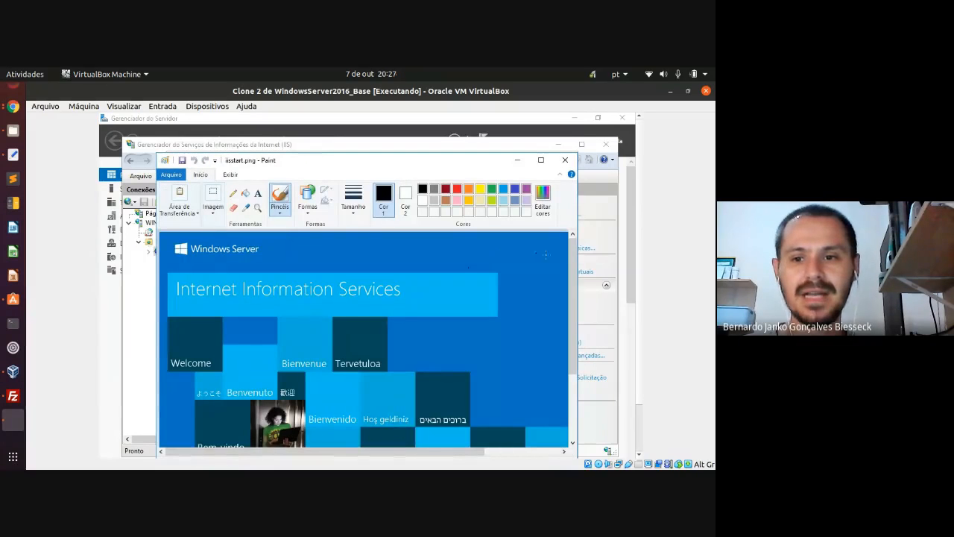
mouse_move(572, 276)
mouse_down()
mouse_move(573, 323)
mouse_move(572, 267)
mouse_up()
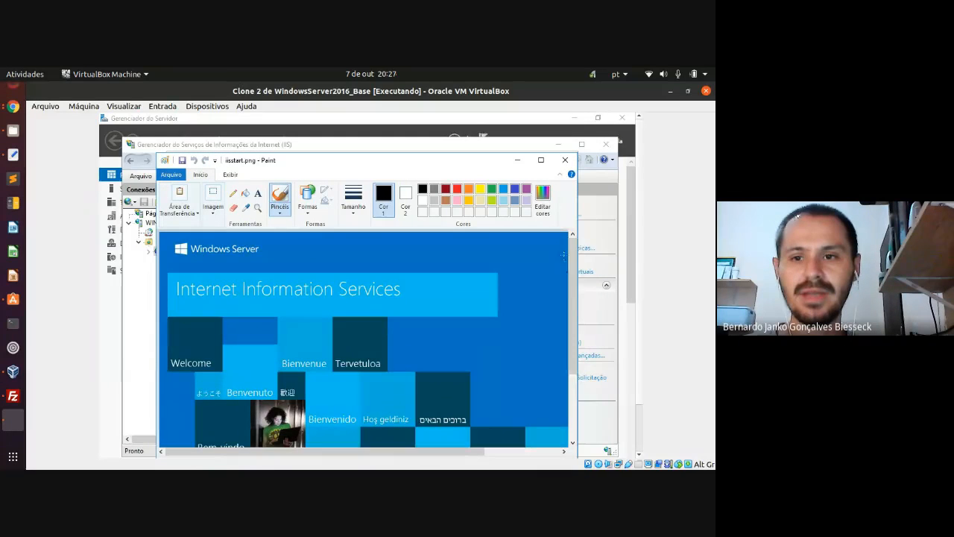
click(565, 160)
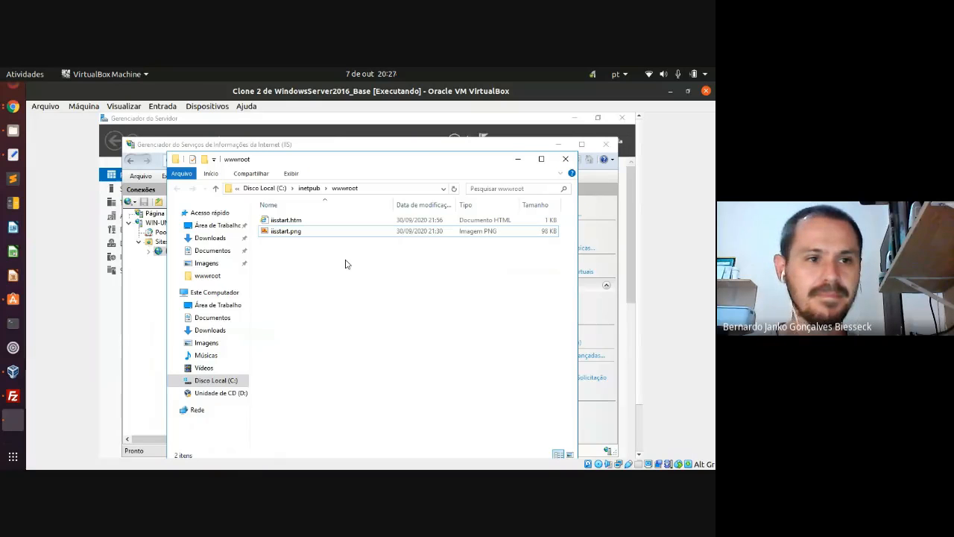
click(12, 109)
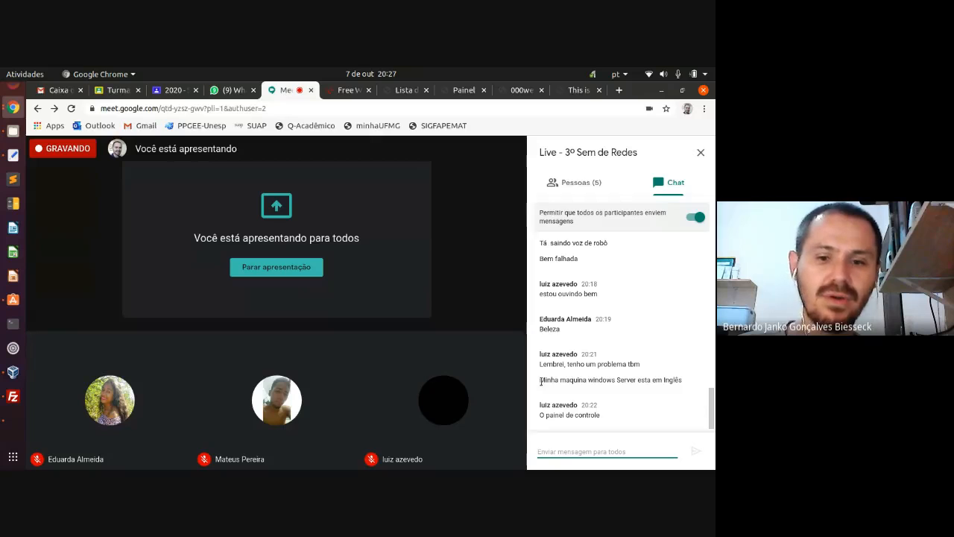
- Check the Meet chat, then return to the Windows7_Base VM window
mouse_move(395, 278)
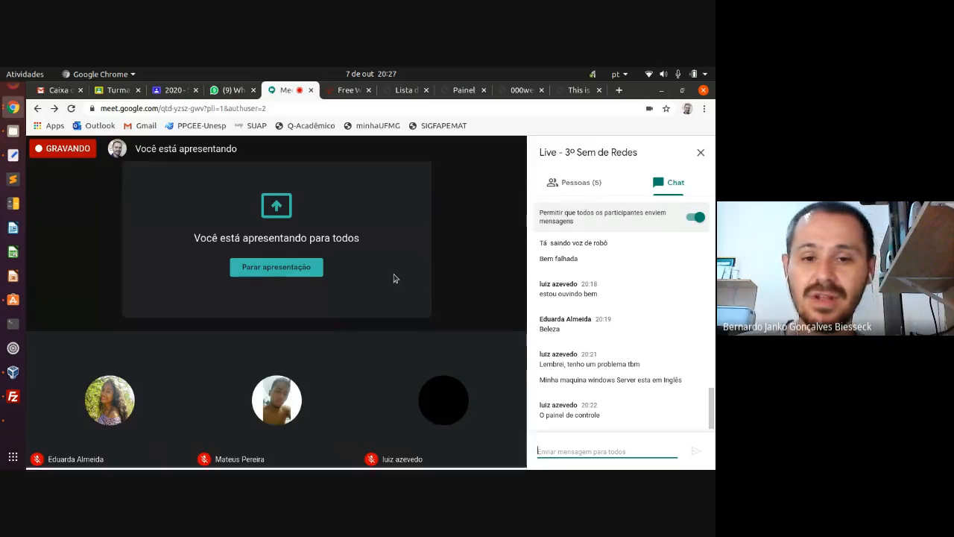
click(18, 414)
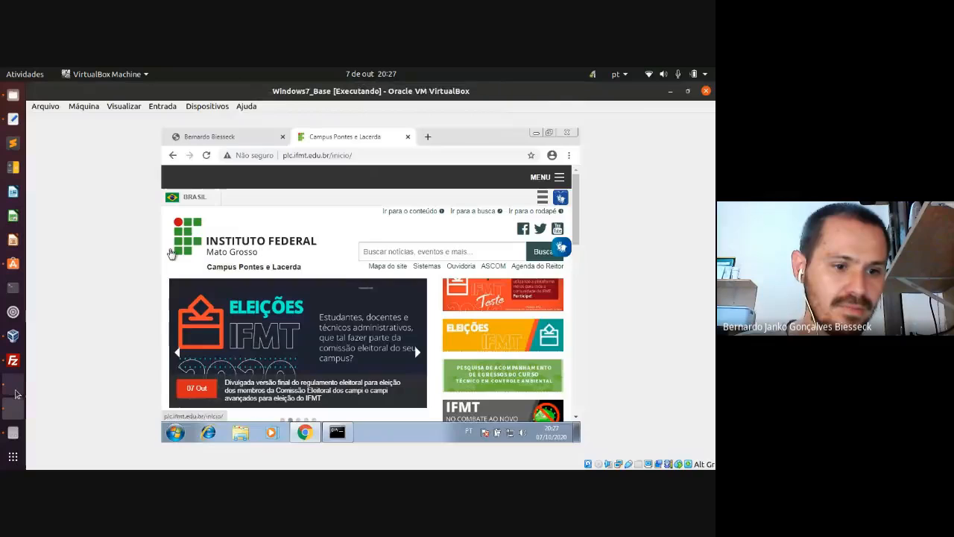
- Open iisstart.htm in Bloco de notas on the Windows Server VM, then bring Meet forward
click(15, 392)
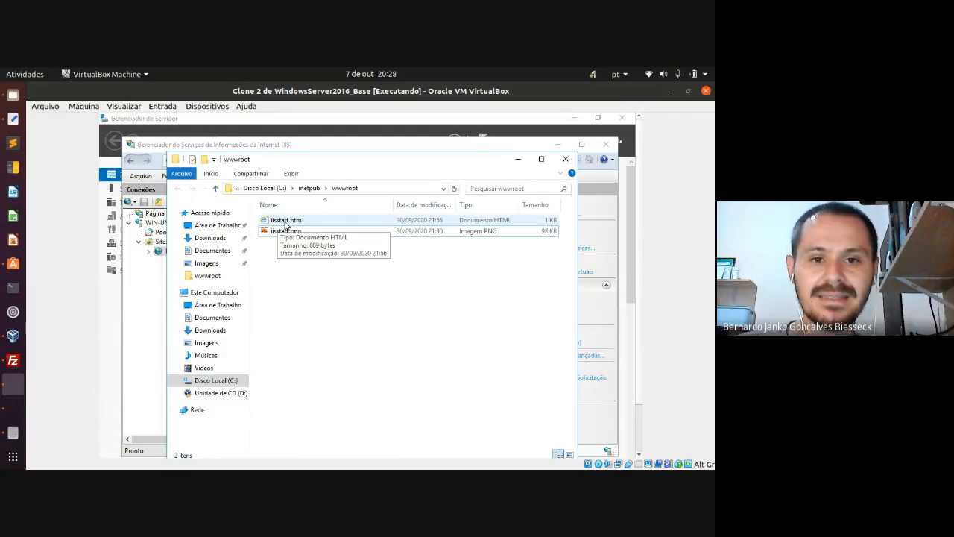
click(286, 224)
right_click(287, 225)
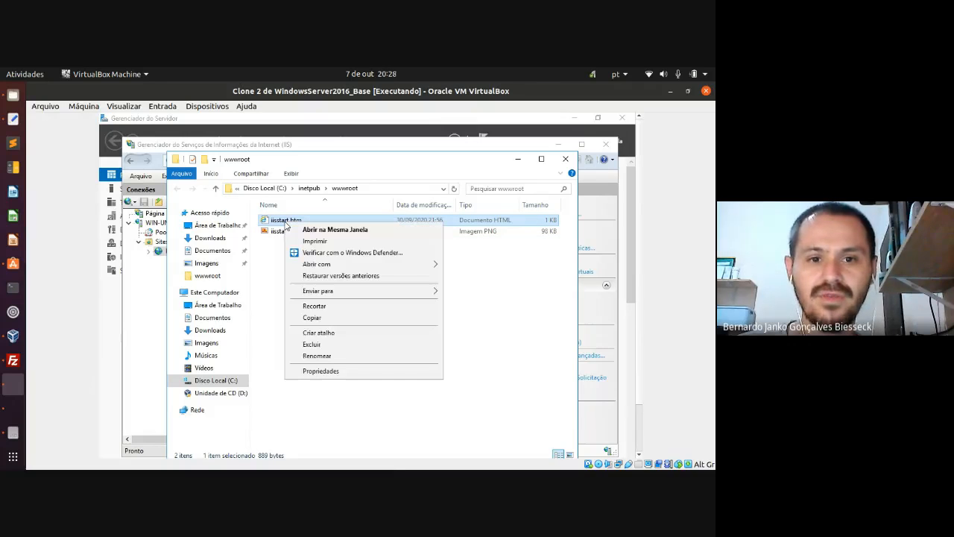
mouse_move(325, 266)
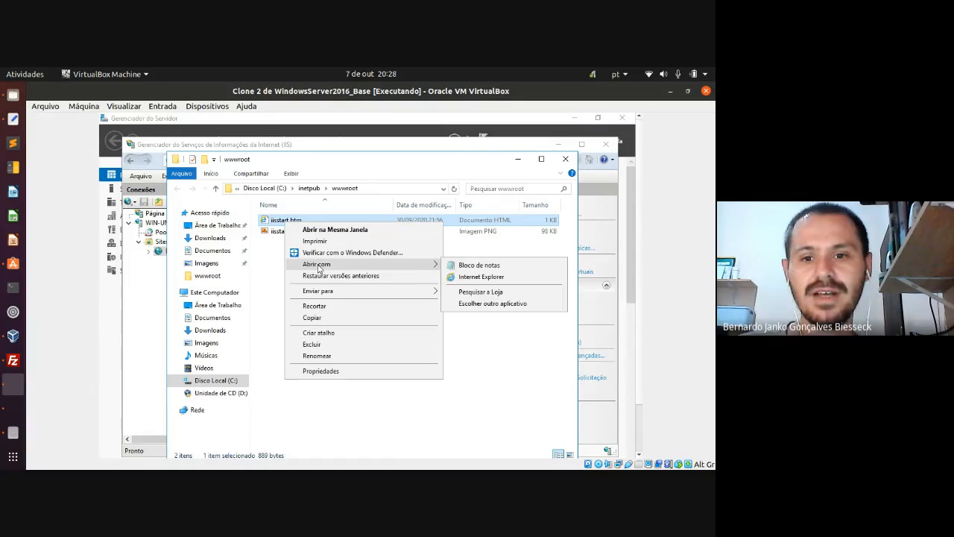
click(470, 266)
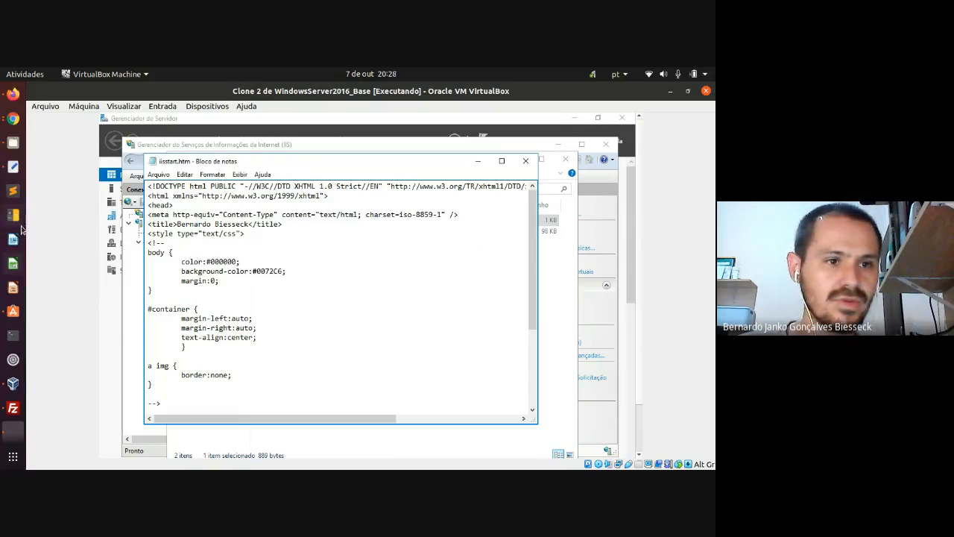
click(13, 118)
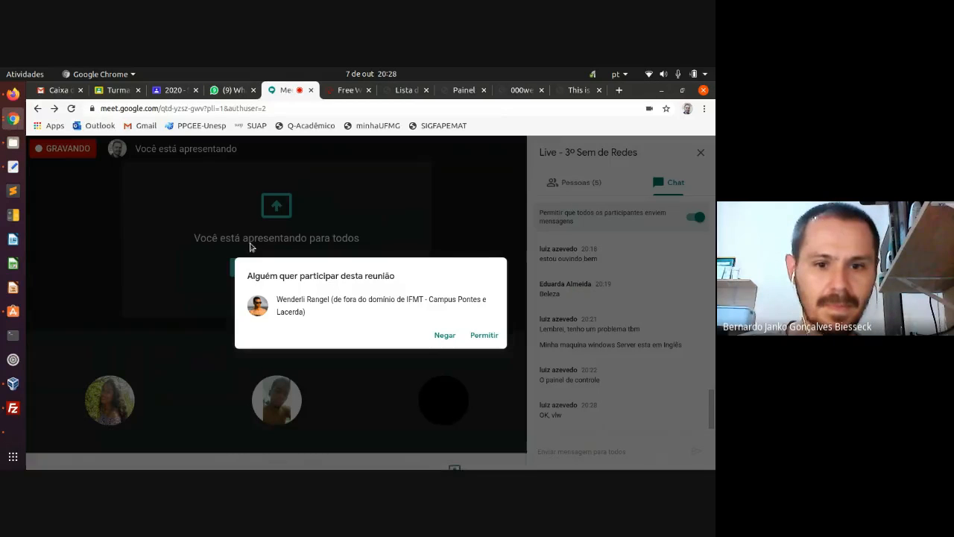
- Admit the waiting guest, view the Pessoas list, and return to the server VM
click(484, 336)
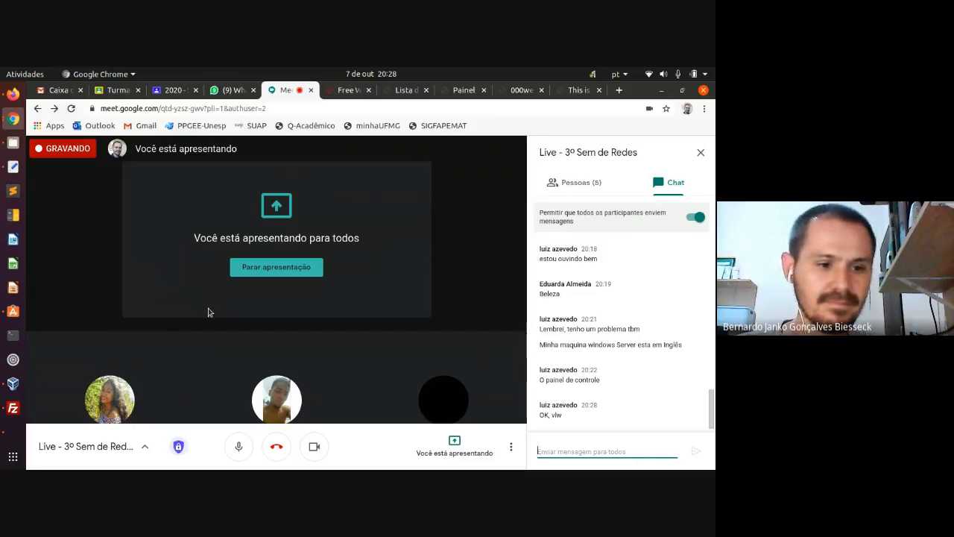
click(556, 190)
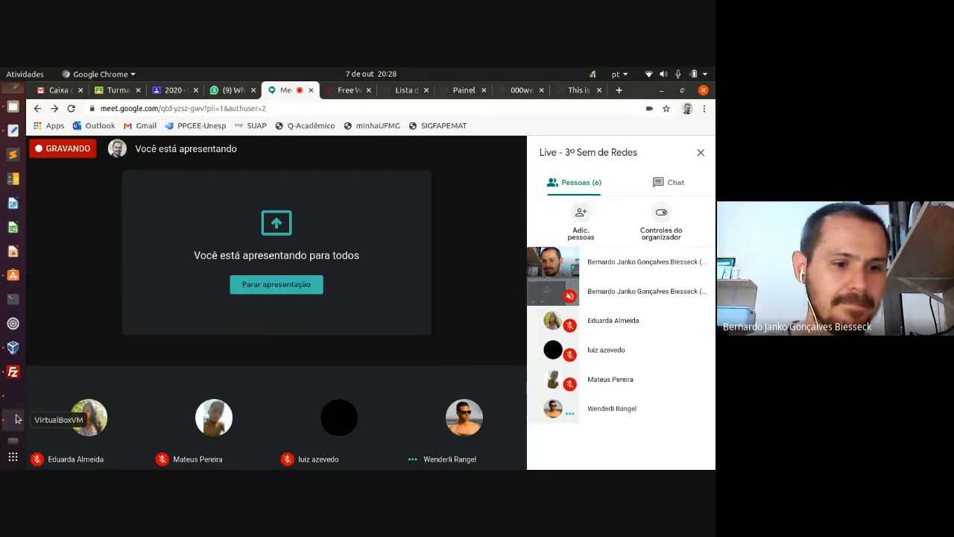
click(12, 419)
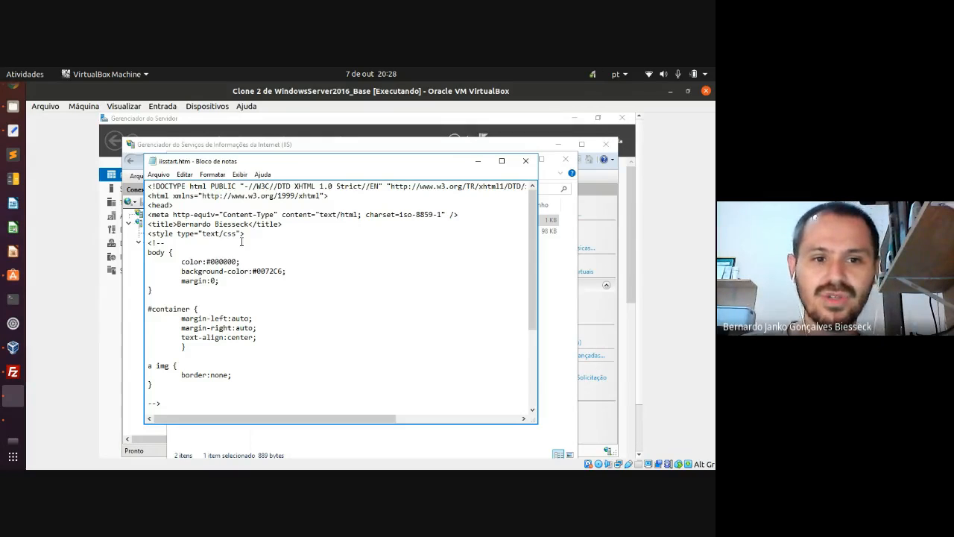
- Highlight the <p> lines with <h3>, <h2> and <h1> headings in iisstart.htm, then close Notepad
scroll(195, 239, down, 4)
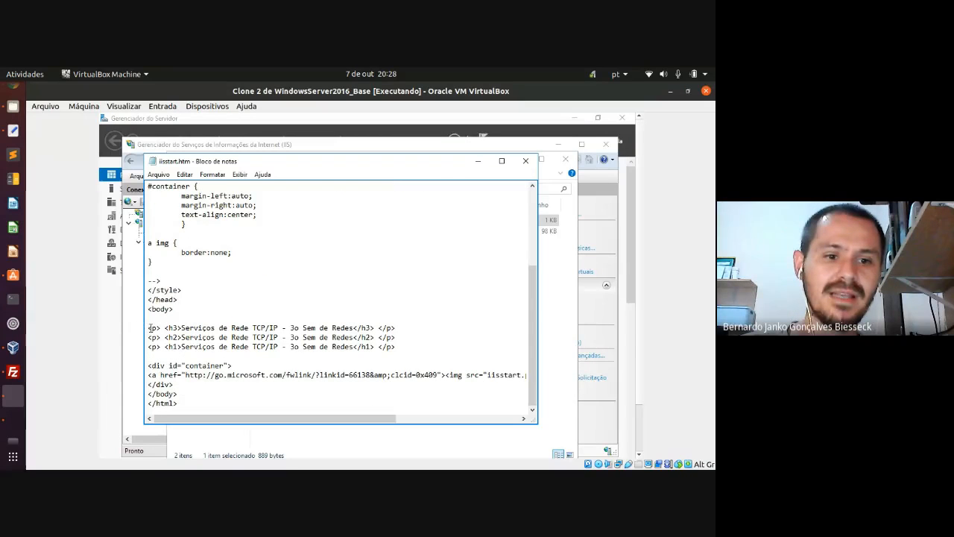
drag(149, 327, 400, 348)
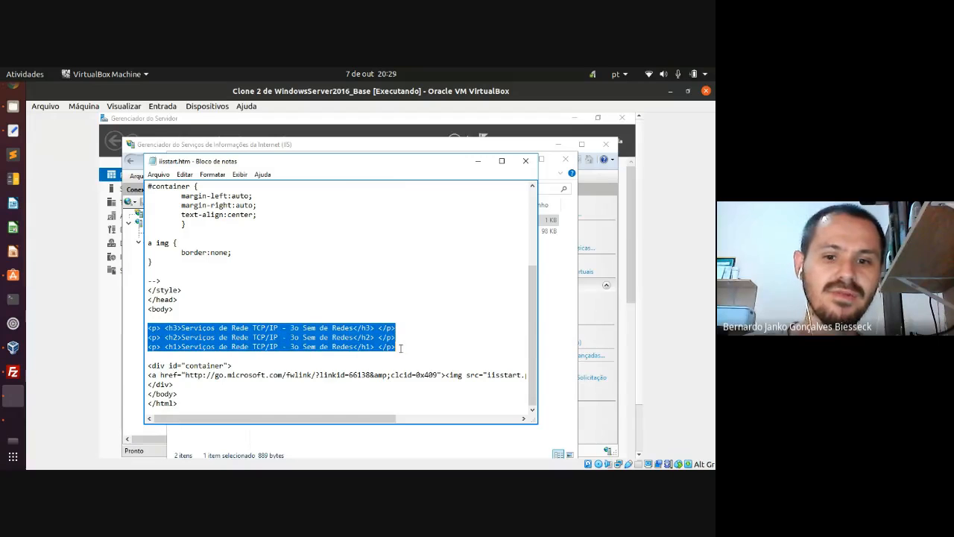
click(401, 348)
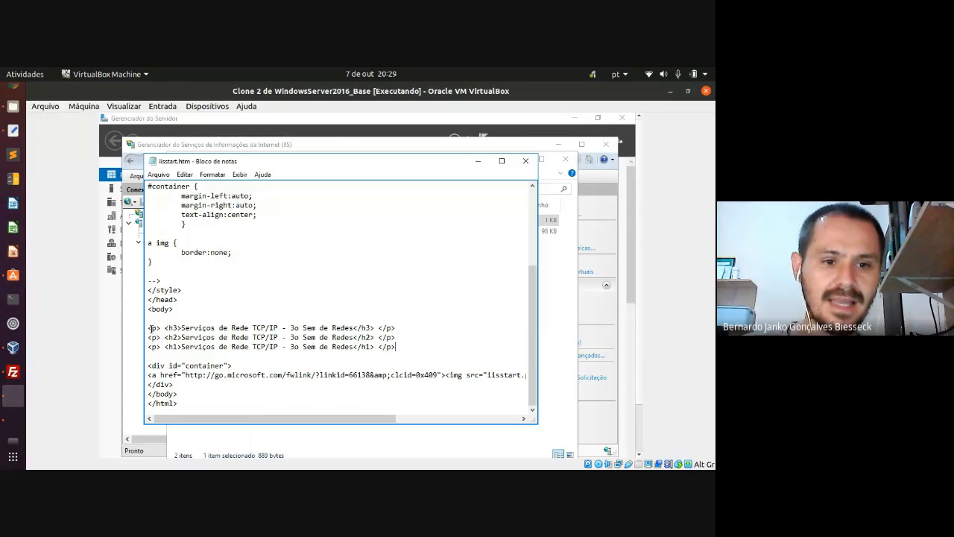
drag(148, 327, 161, 328)
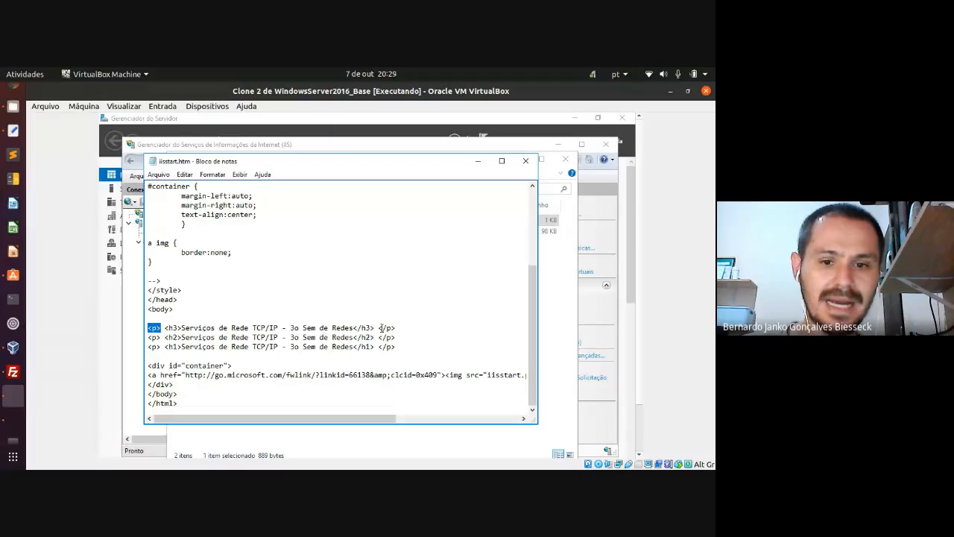
drag(379, 329, 407, 333)
click(303, 327)
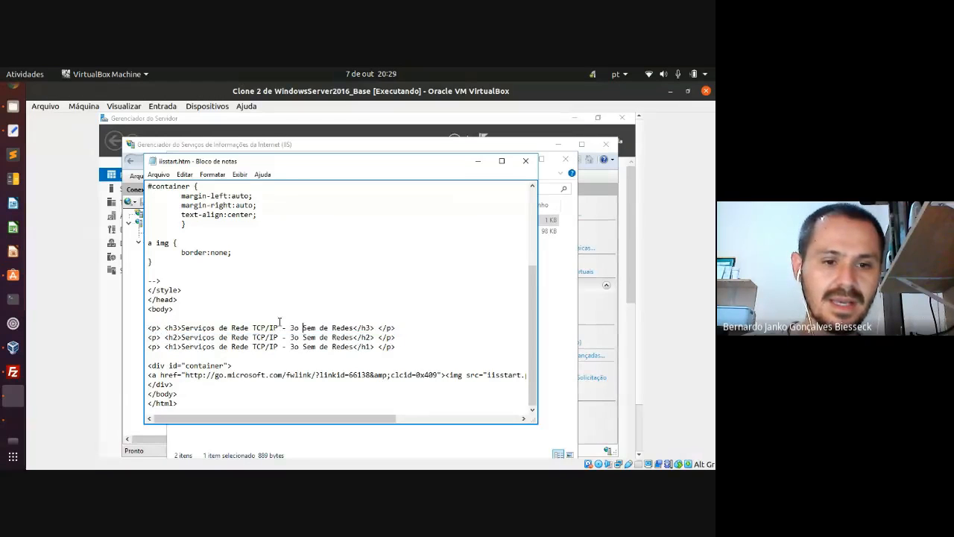
drag(164, 328, 369, 346)
click(372, 346)
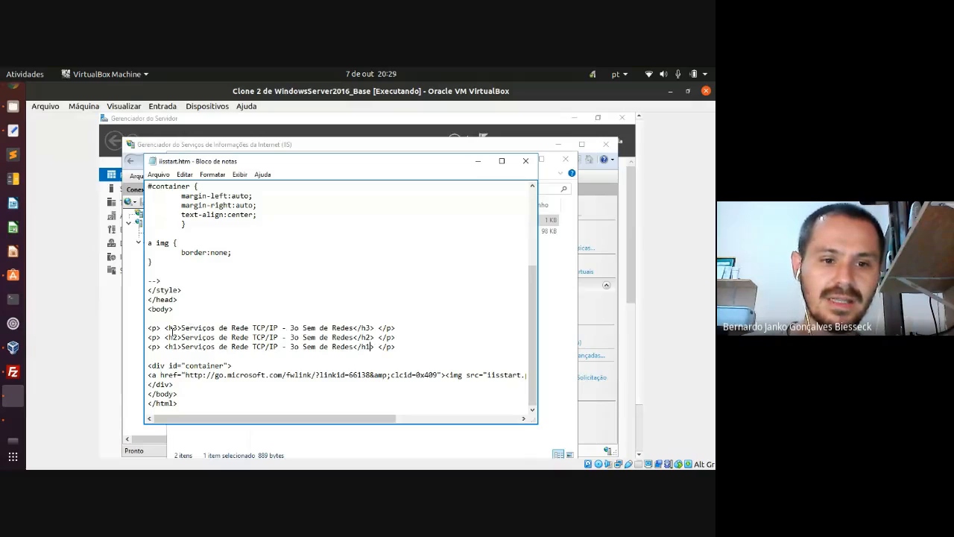
click(301, 328)
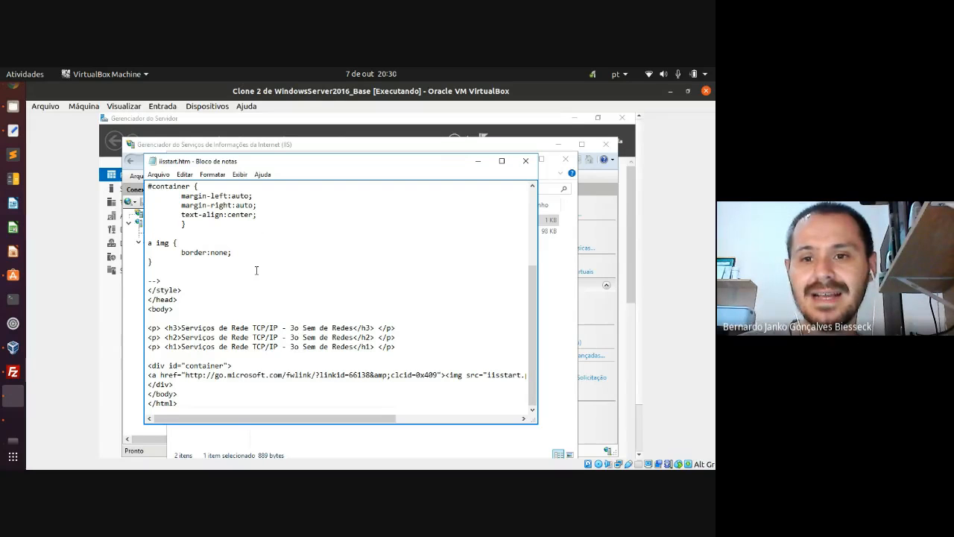
click(526, 162)
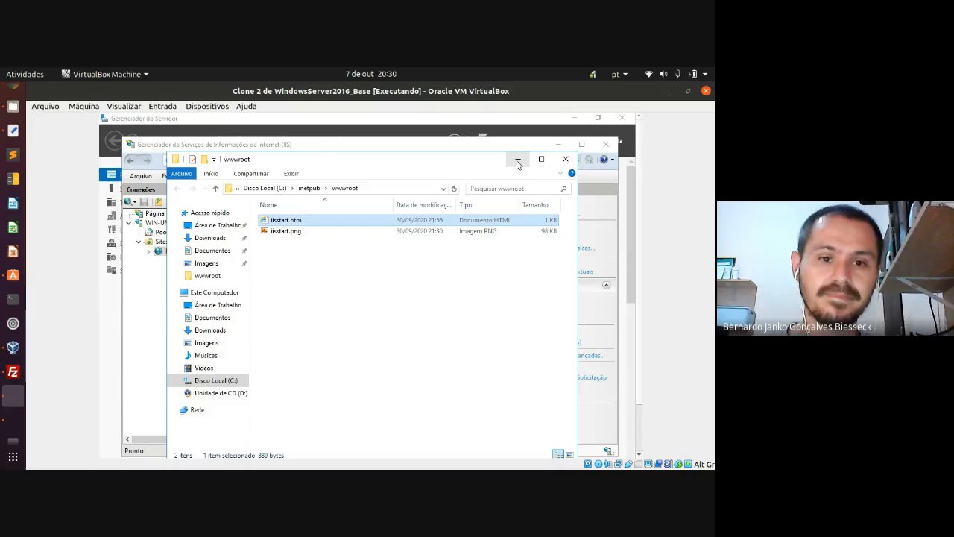
- Close the wwwroot folder window and then the IIS Manager window
click(518, 161)
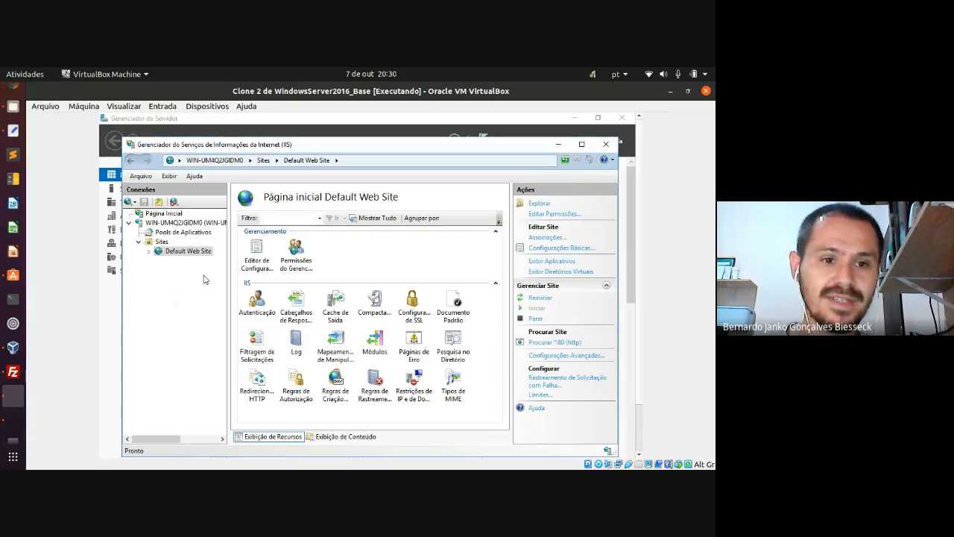
click(607, 147)
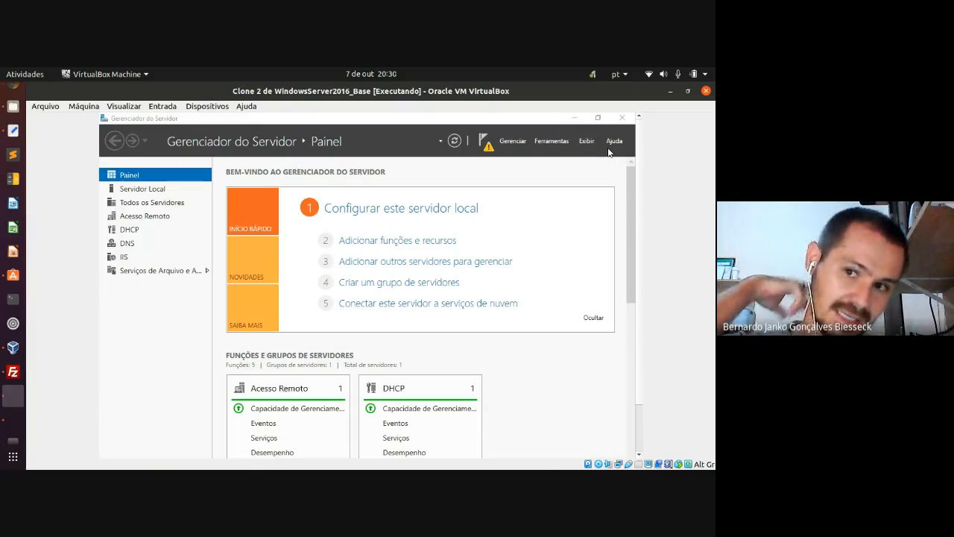
- Launch Adicionar Funções e Recursos from Gerenciar, keeping role-based installation on the local server
click(517, 142)
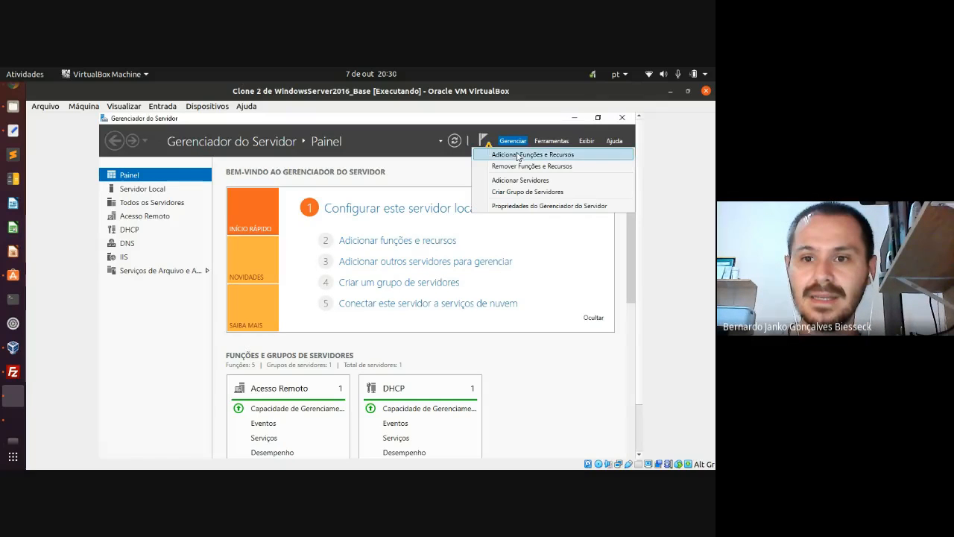
click(578, 155)
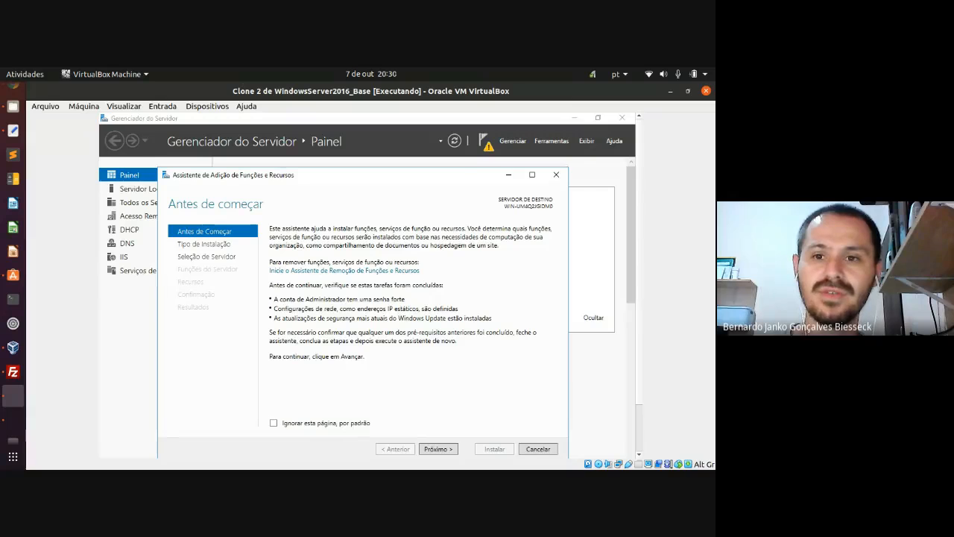
drag(469, 181, 477, 166)
click(512, 140)
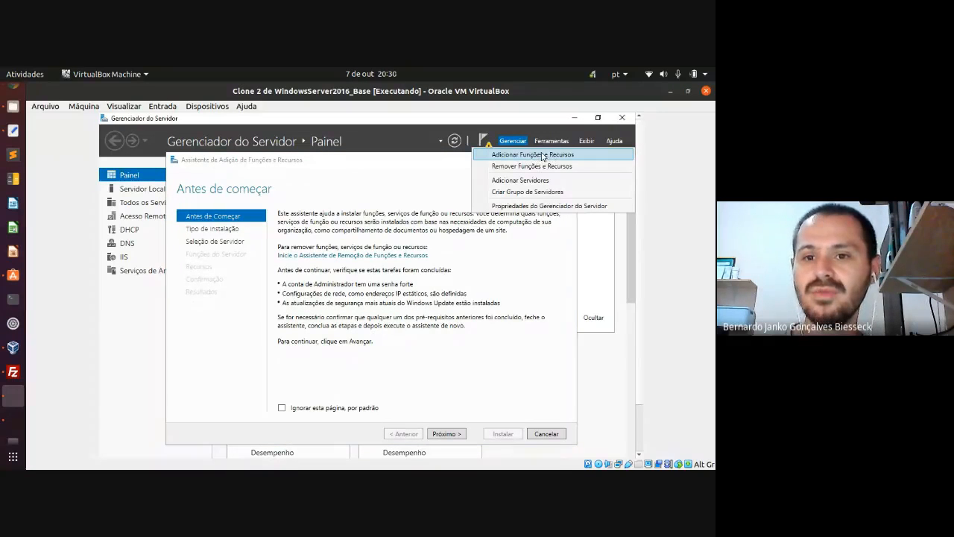
click(510, 143)
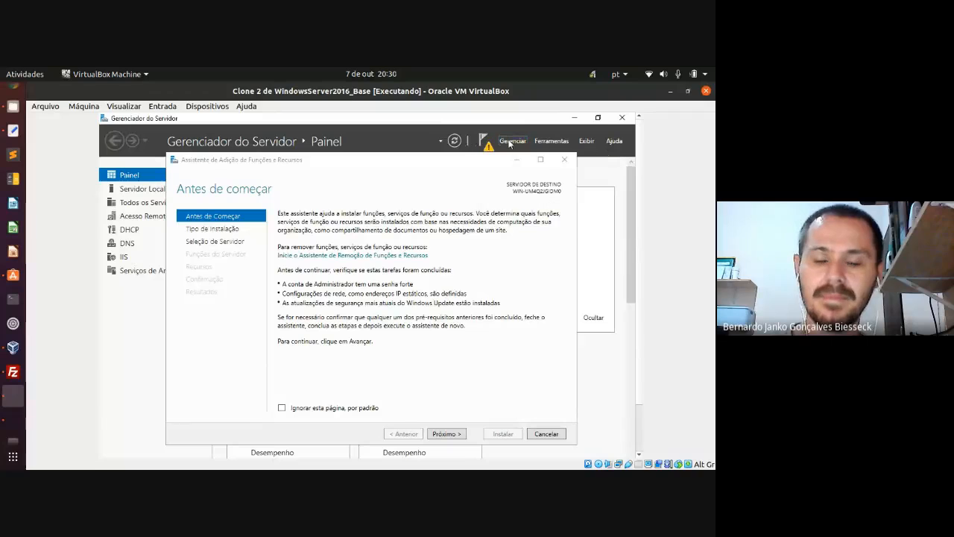
click(446, 433)
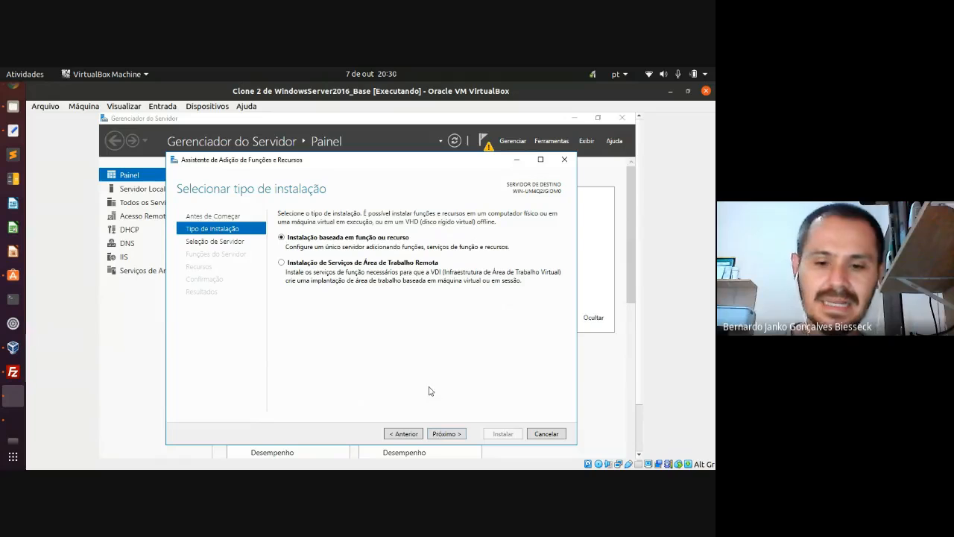
click(445, 436)
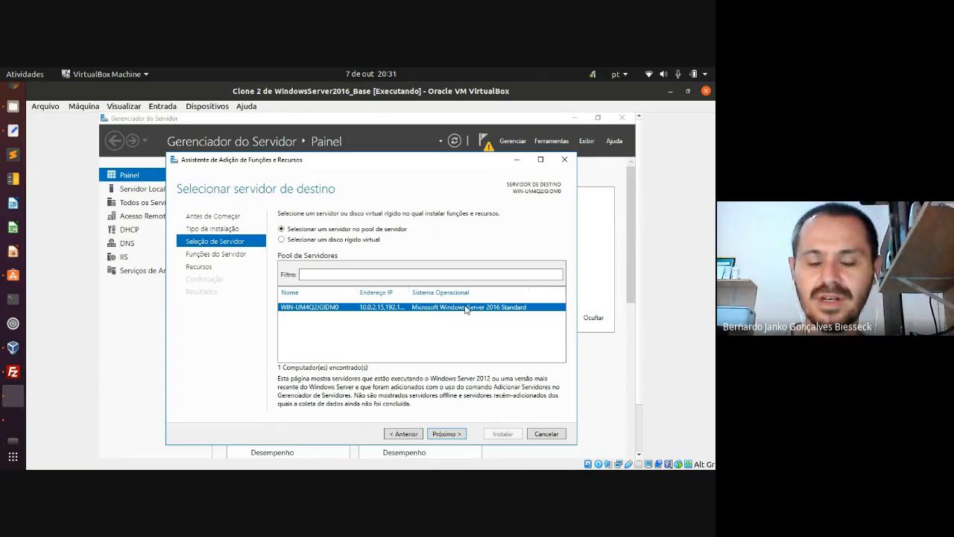
click(444, 435)
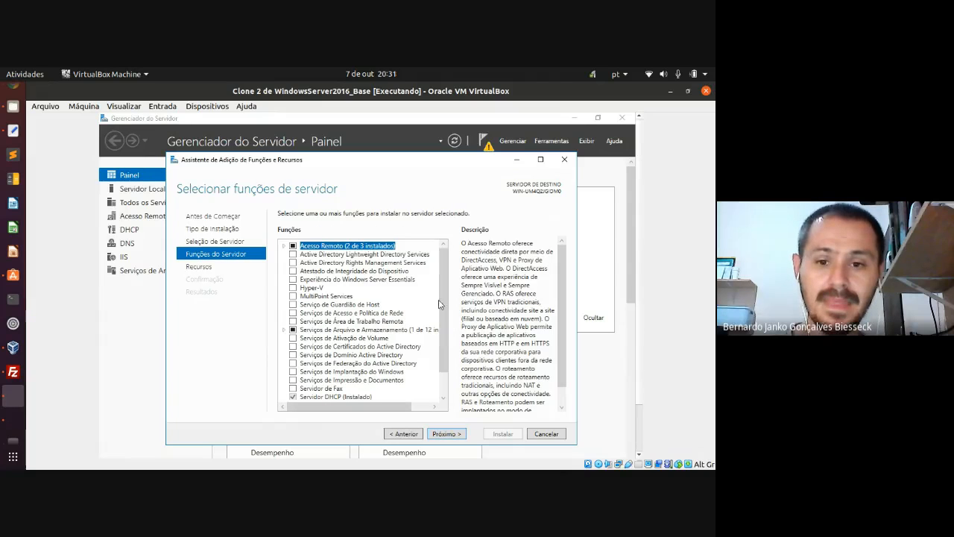
- Expand Servidor Web (IIS), tick Servidor FTP and continue to the features page
drag(442, 307, 446, 336)
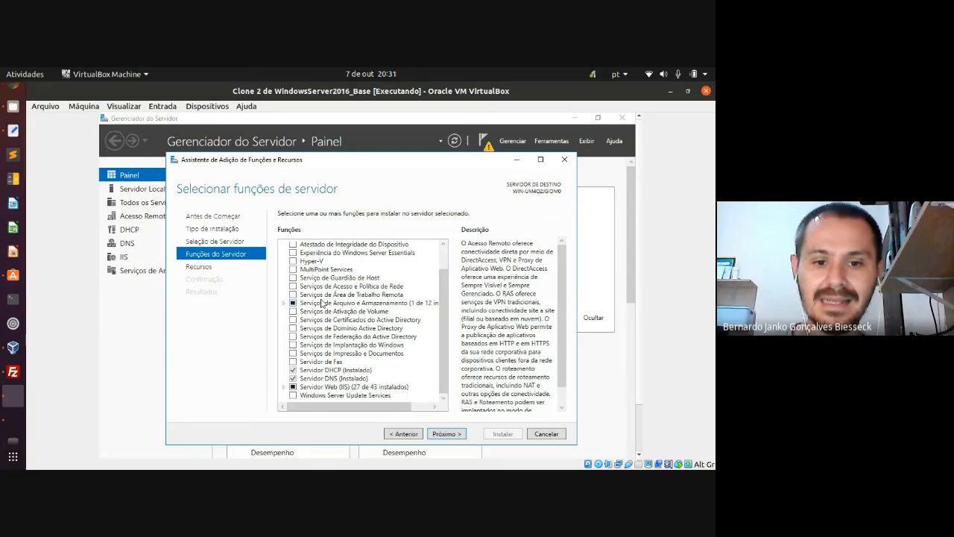
click(284, 387)
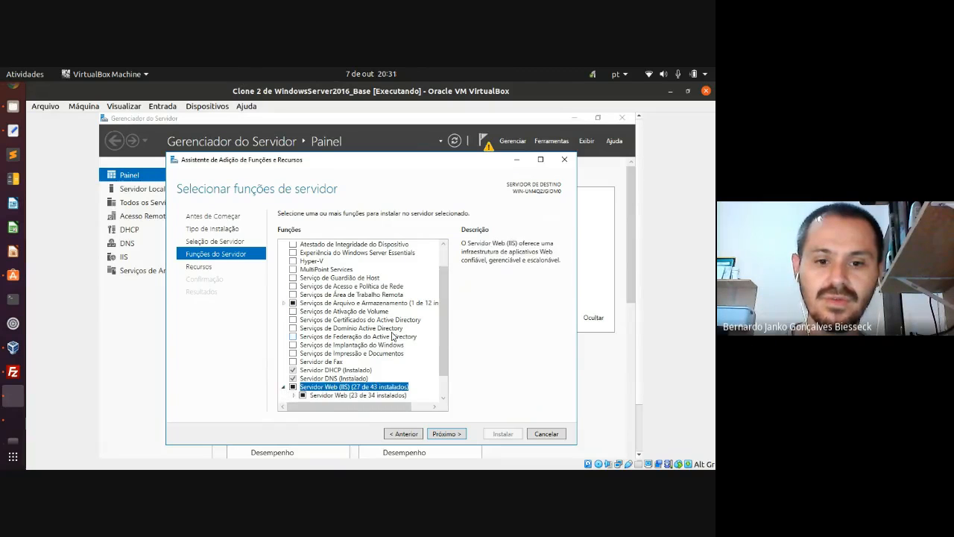
scroll(442, 320, down, 1)
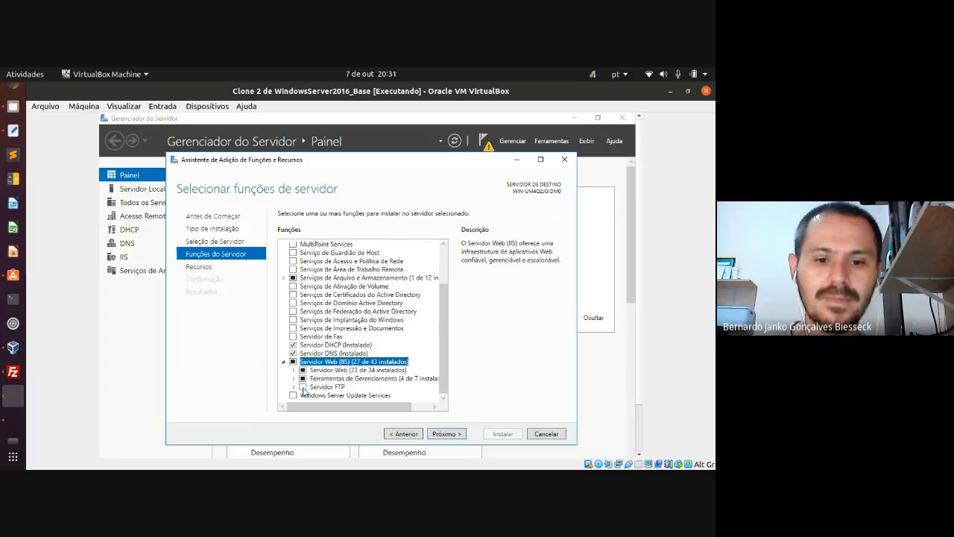
click(303, 387)
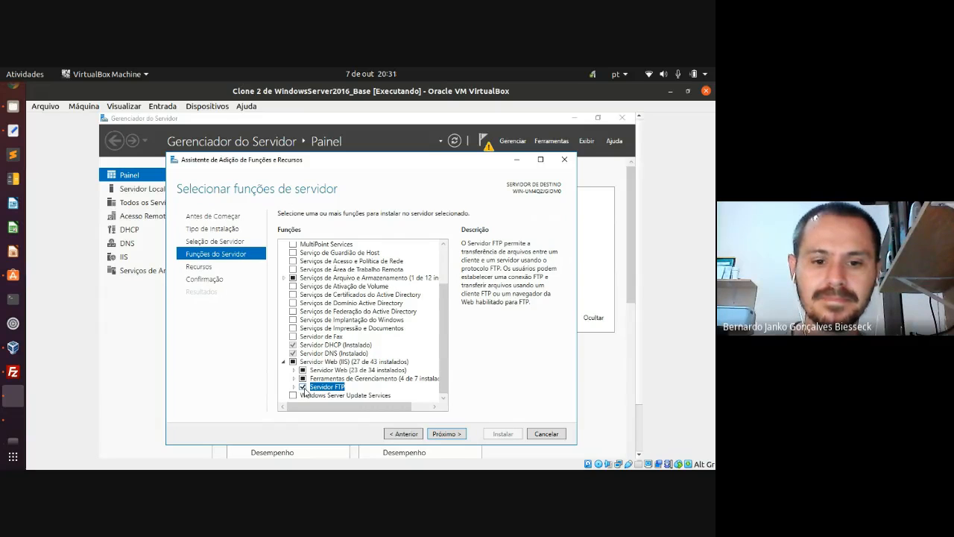
click(447, 434)
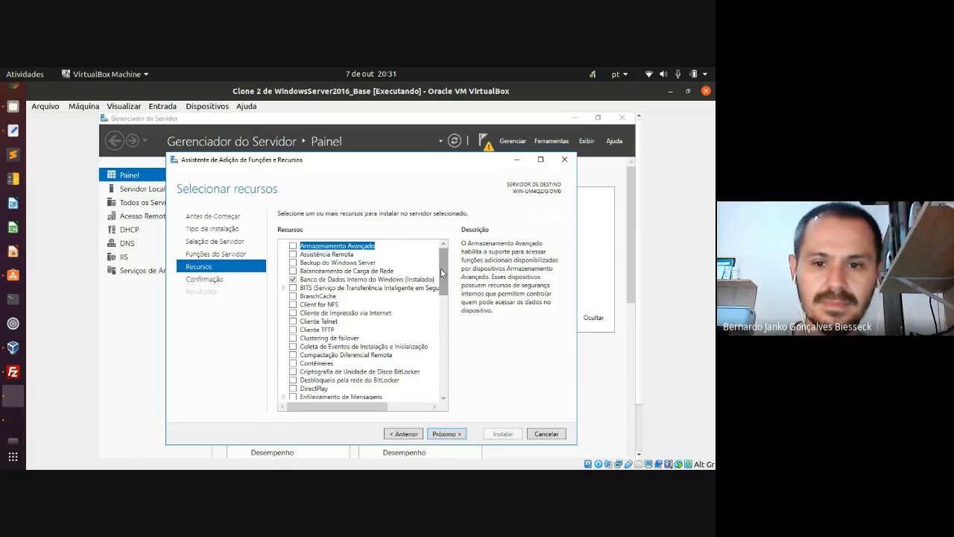
- Skip extra features, allow automatic restart if needed, and start the Servidor FTP installation
click(446, 434)
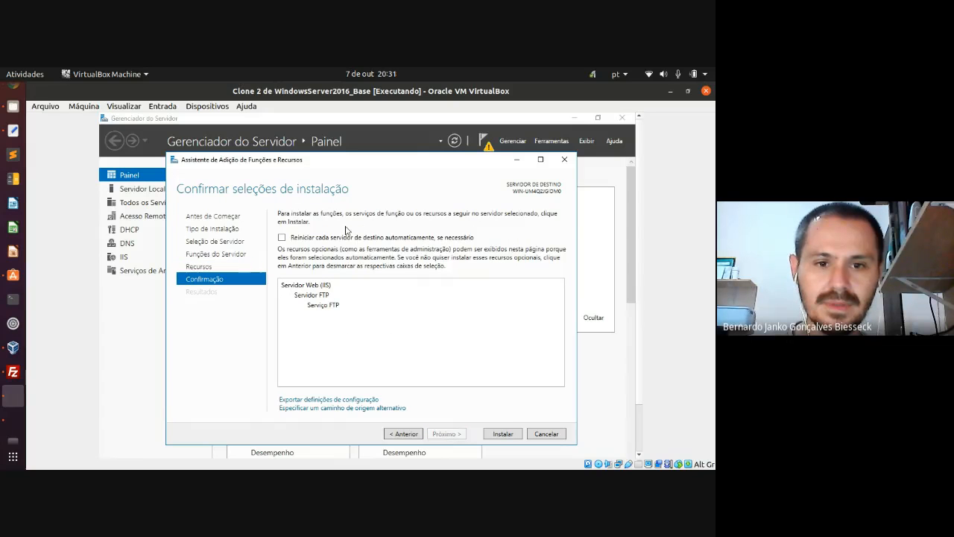
click(282, 237)
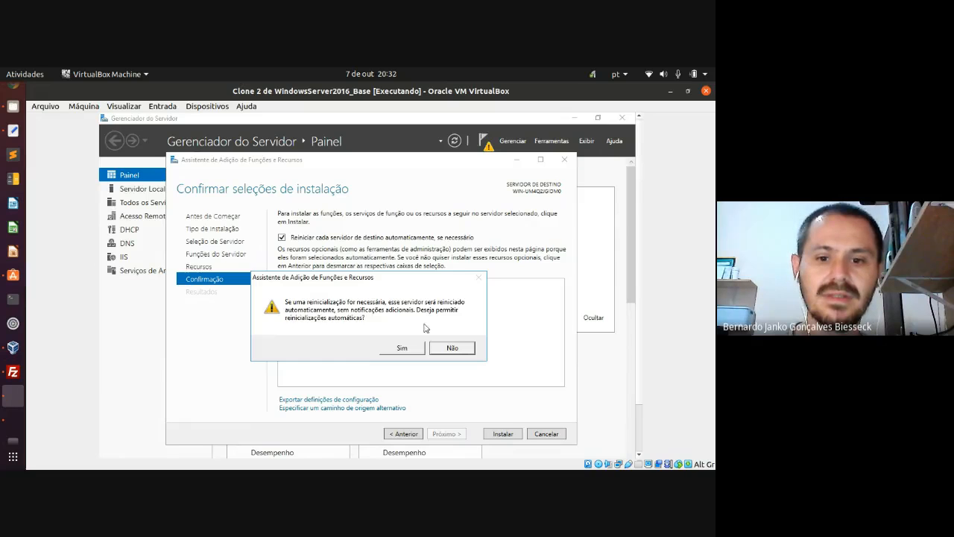
click(419, 348)
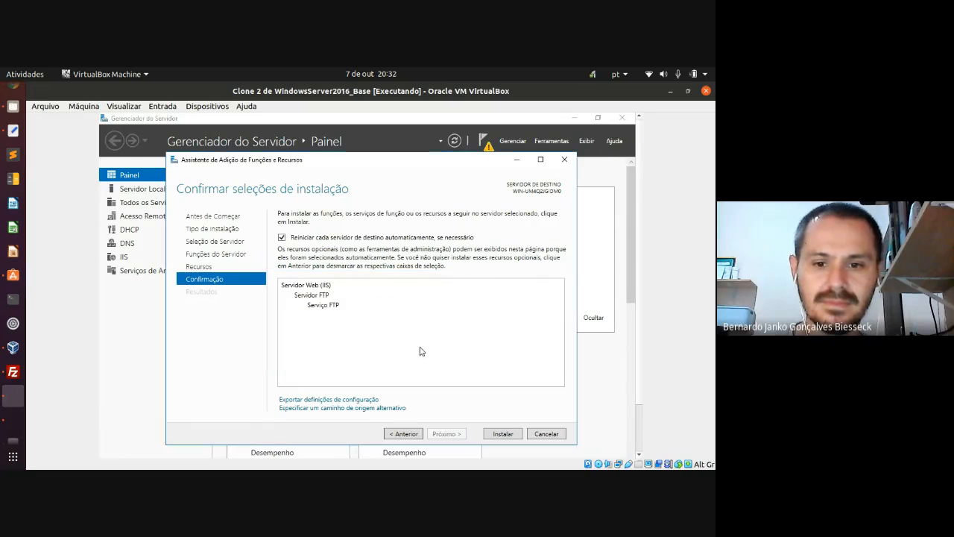
click(499, 434)
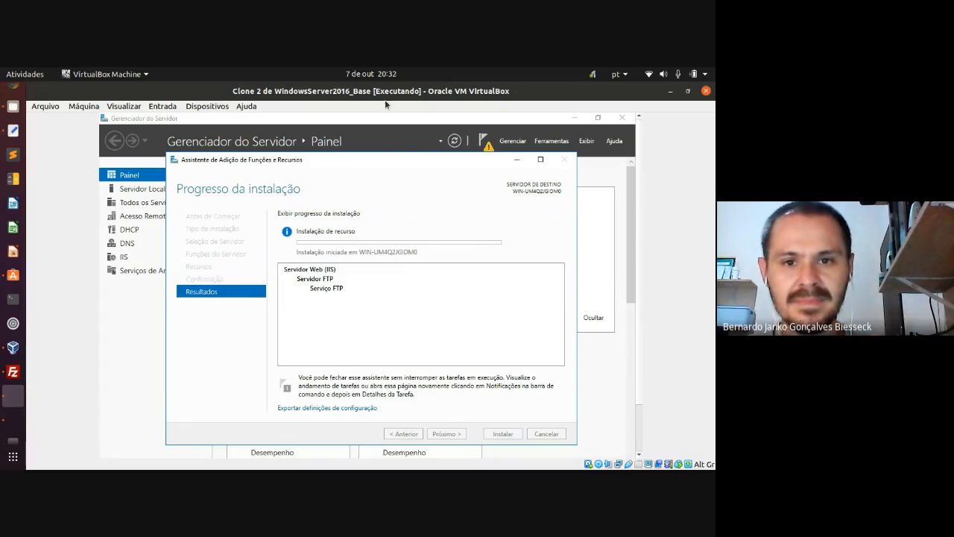
- Wait for the FTP Server installation to succeed, then close the wizard with Fechar
drag(397, 167, 396, 153)
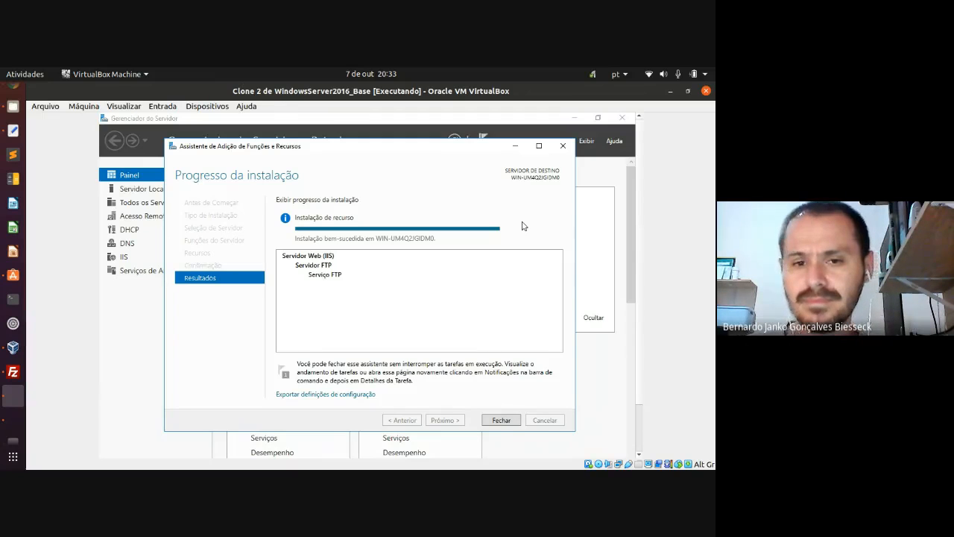
click(501, 420)
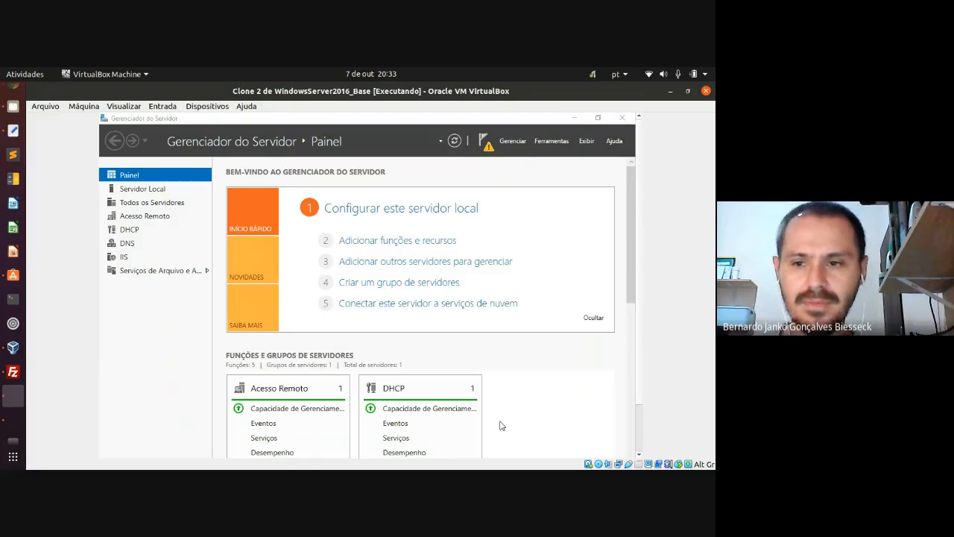
- Restart the server from the Start menu with reason 'Sistema operacional: reconfig. (planejada)'
drag(635, 254, 631, 407)
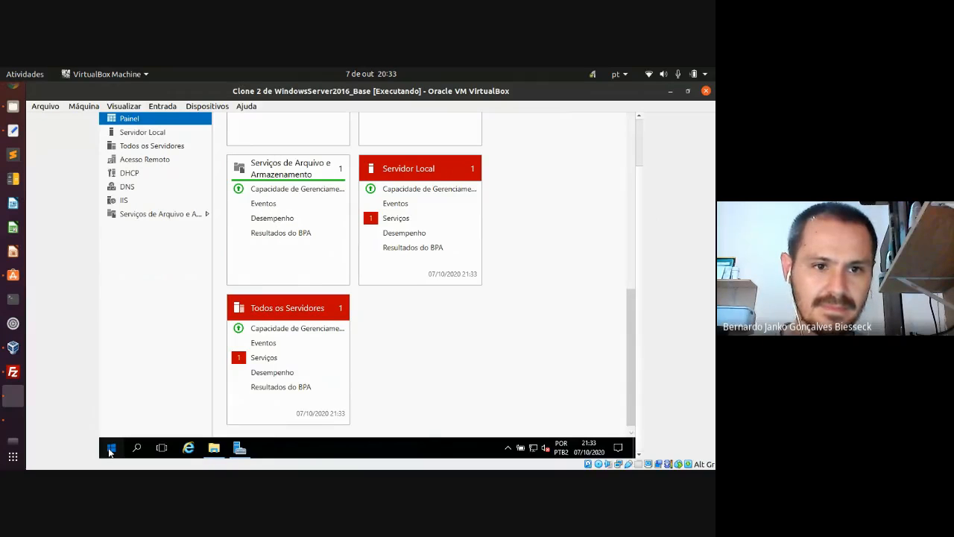
click(111, 448)
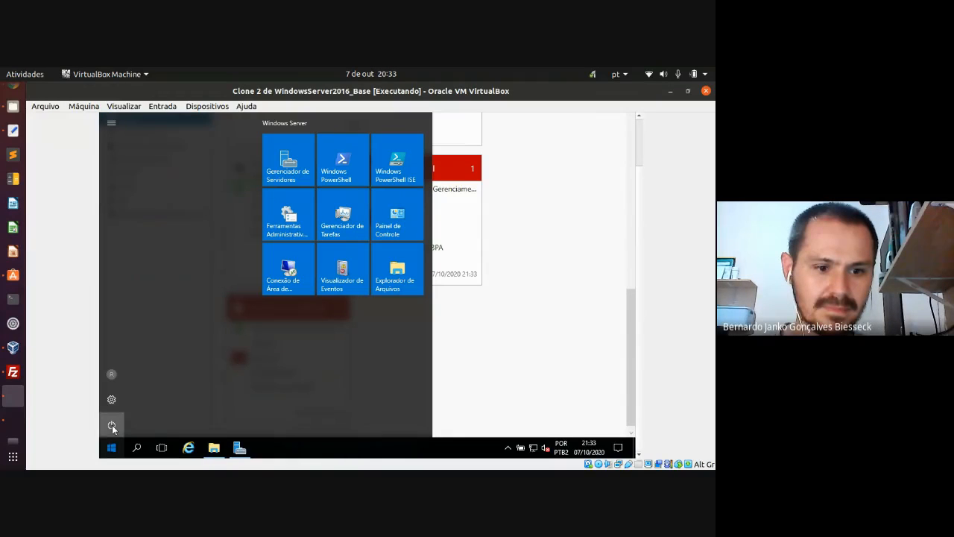
click(112, 425)
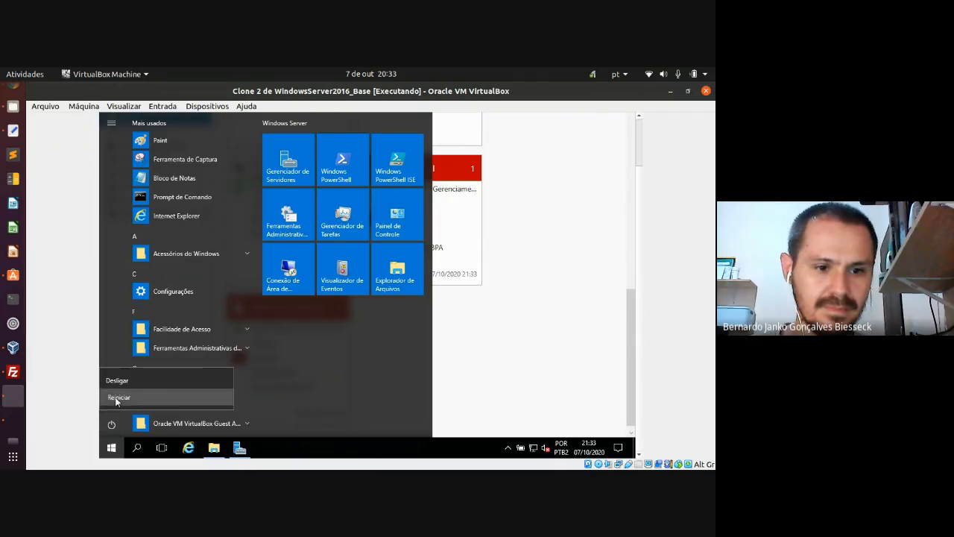
click(115, 399)
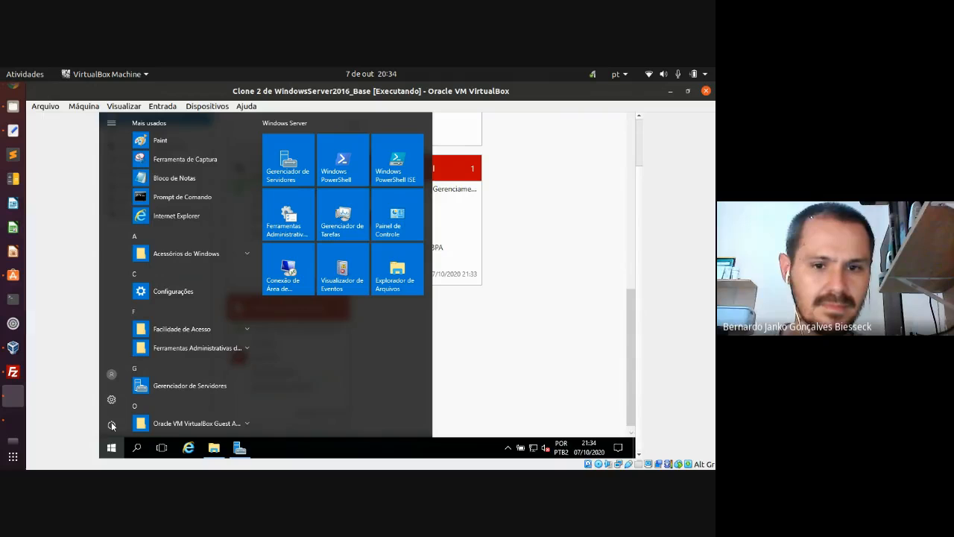
click(196, 376)
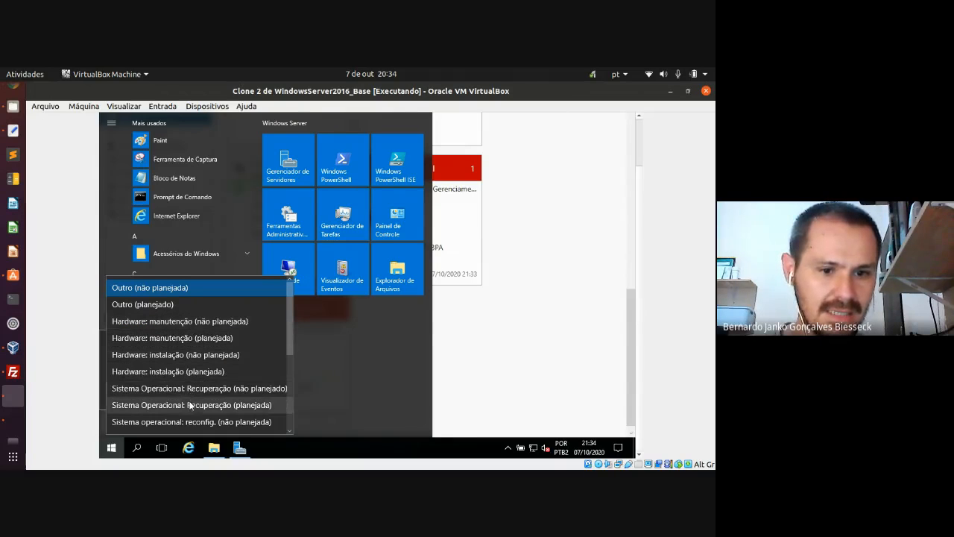
scroll(249, 406, down, 2)
click(240, 403)
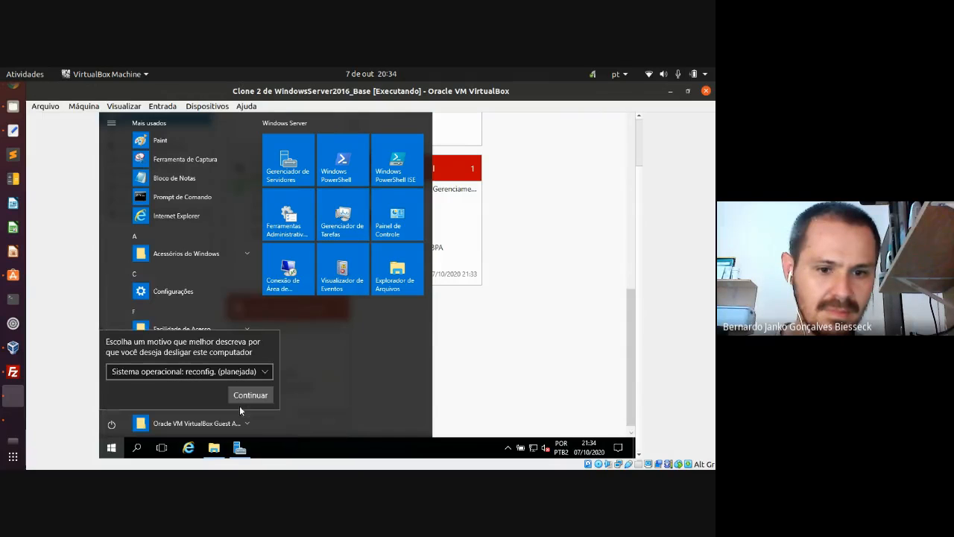
click(238, 397)
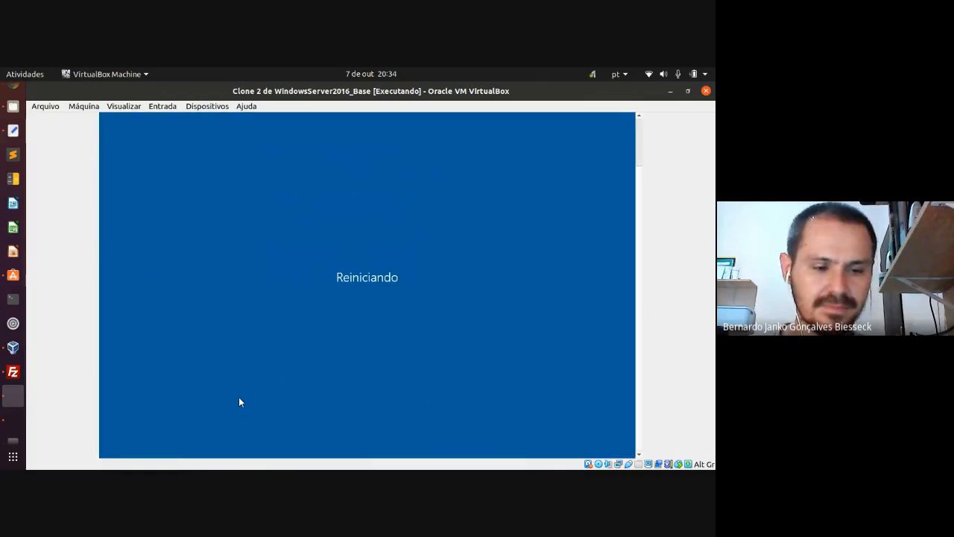
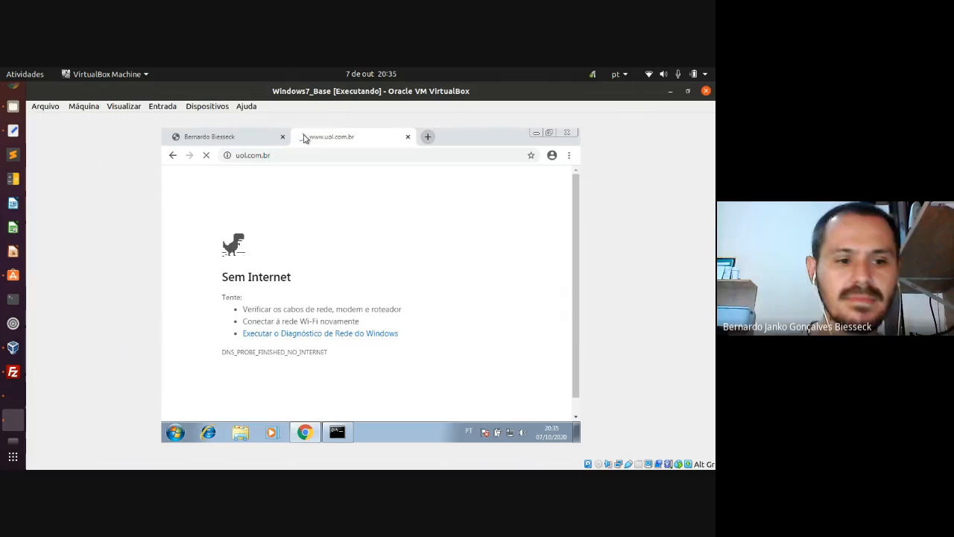
- Switch between the VMs and retry loading uol.com.br in the Windows 7 guest's Chrome
click(11, 401)
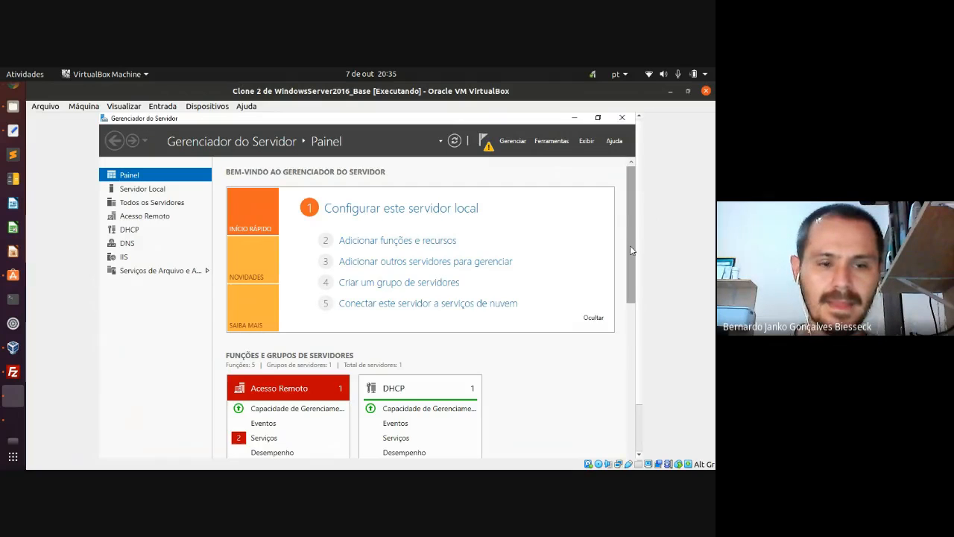
click(11, 423)
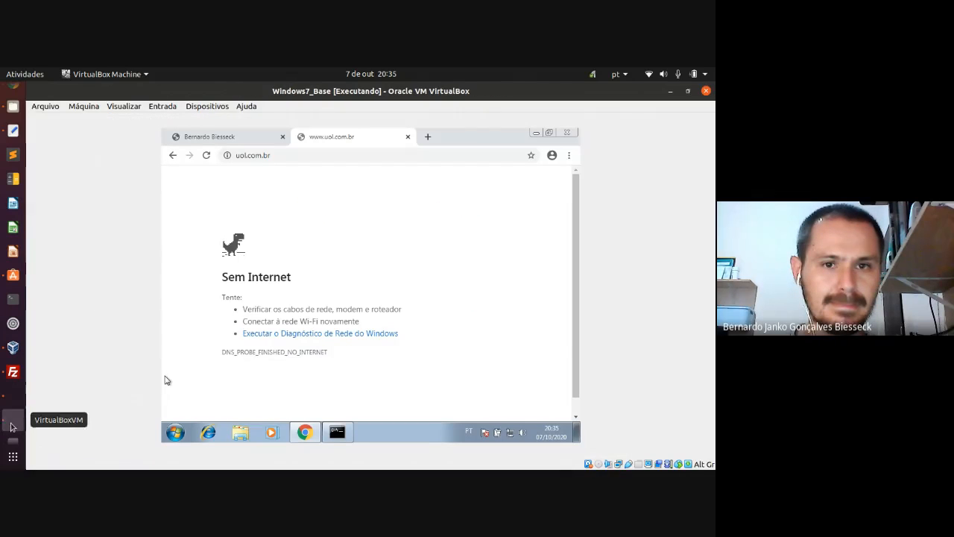
click(208, 155)
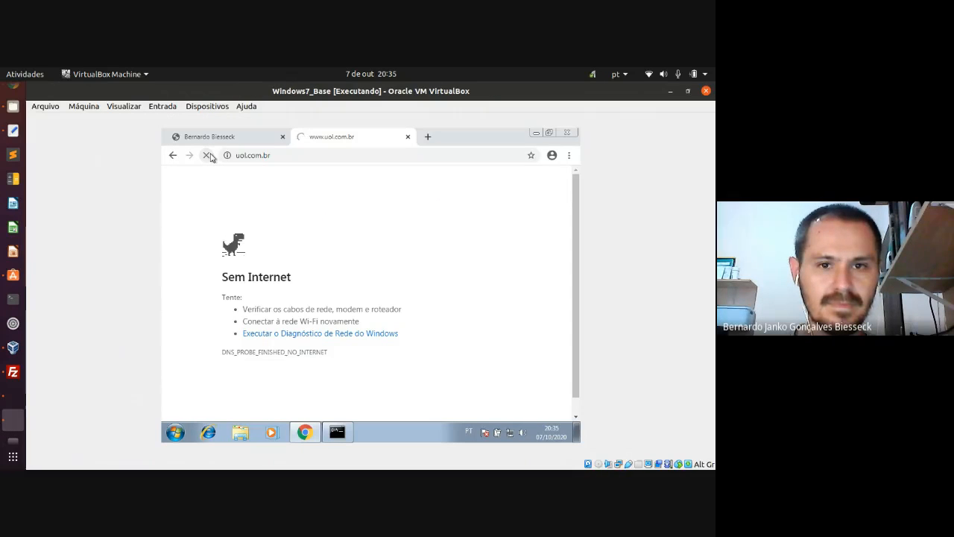
- Disable and then re-enable the Conexão local adapter via Network and Sharing Center's adapter settings
click(509, 433)
click(507, 410)
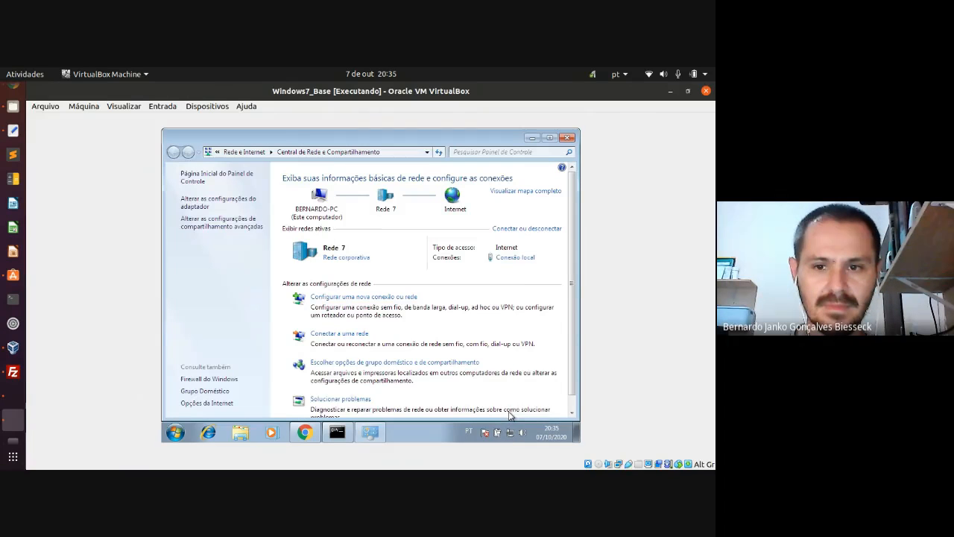
click(234, 202)
click(235, 201)
right_click(203, 193)
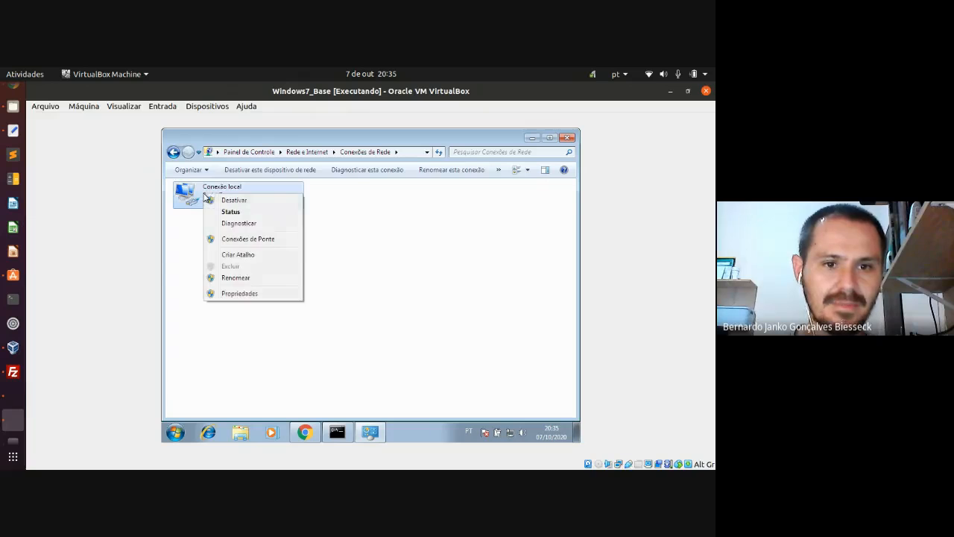
click(227, 201)
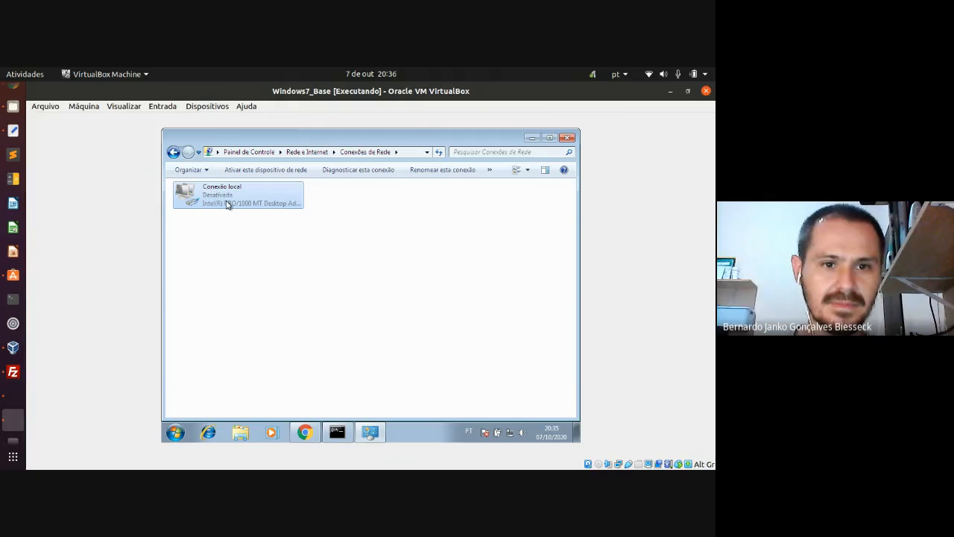
right_click(221, 201)
click(231, 205)
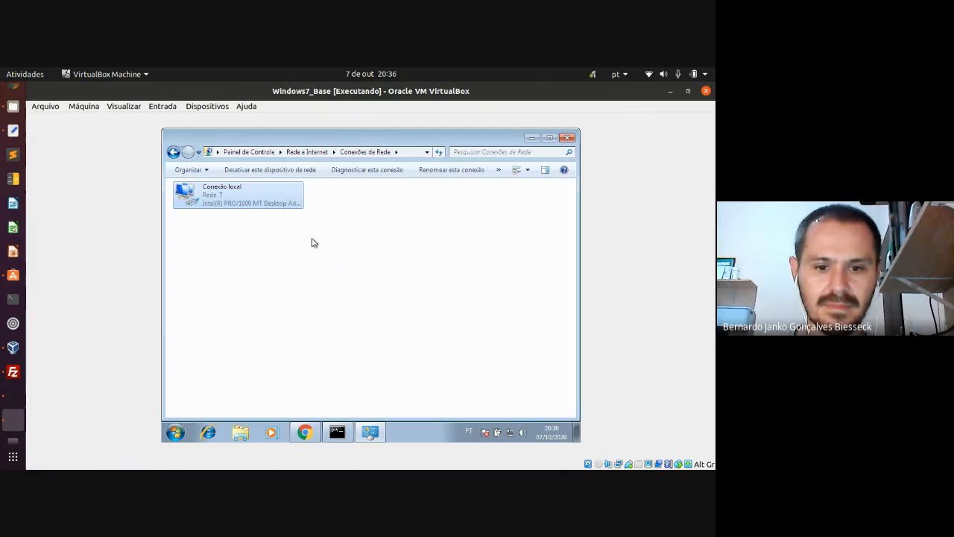
- Reload redes3sem.com to show the IIS welcome page, then reload the uol.com.br tab in Chrome
click(306, 433)
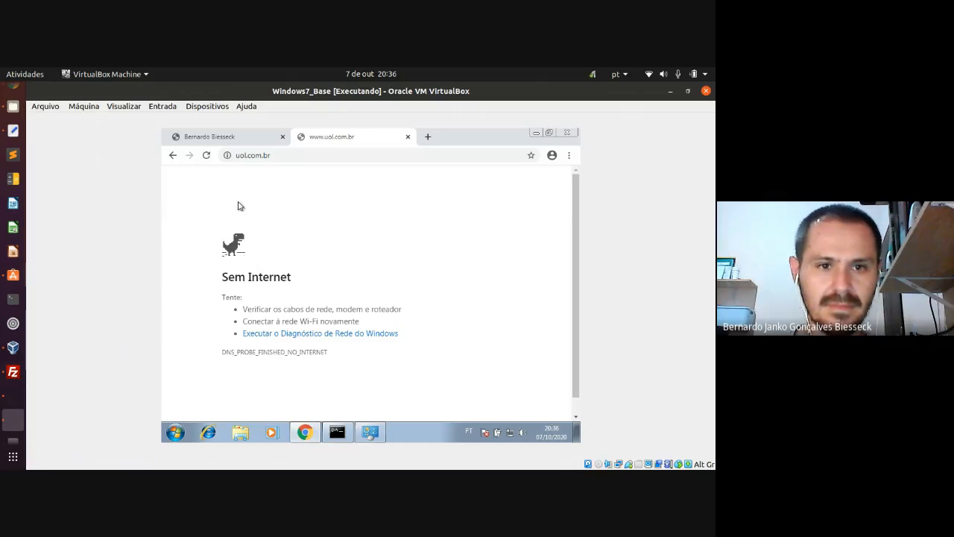
click(208, 155)
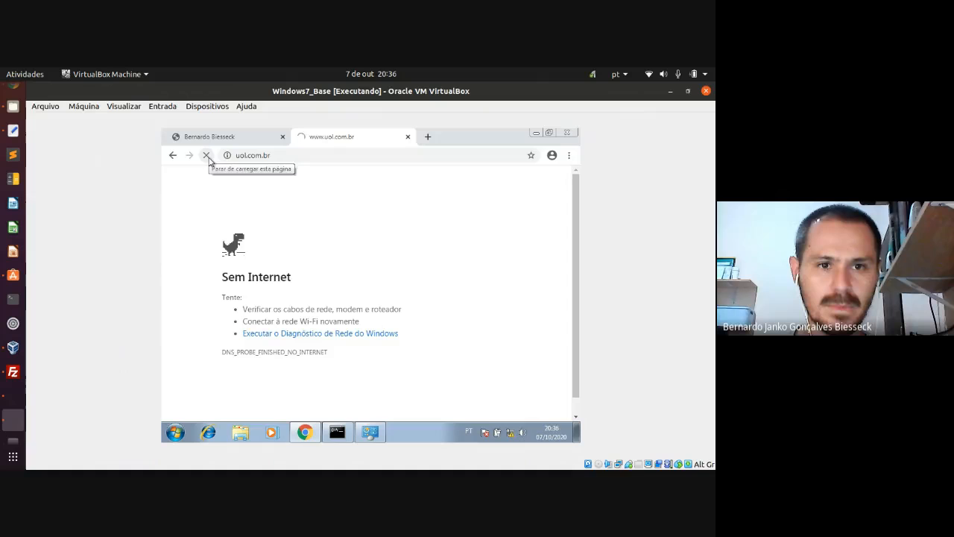
click(223, 138)
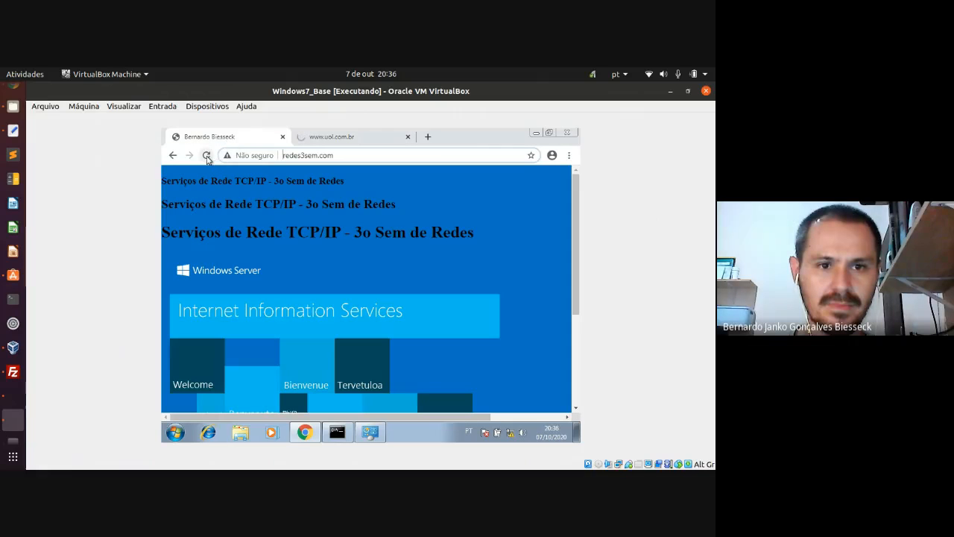
click(206, 158)
click(206, 156)
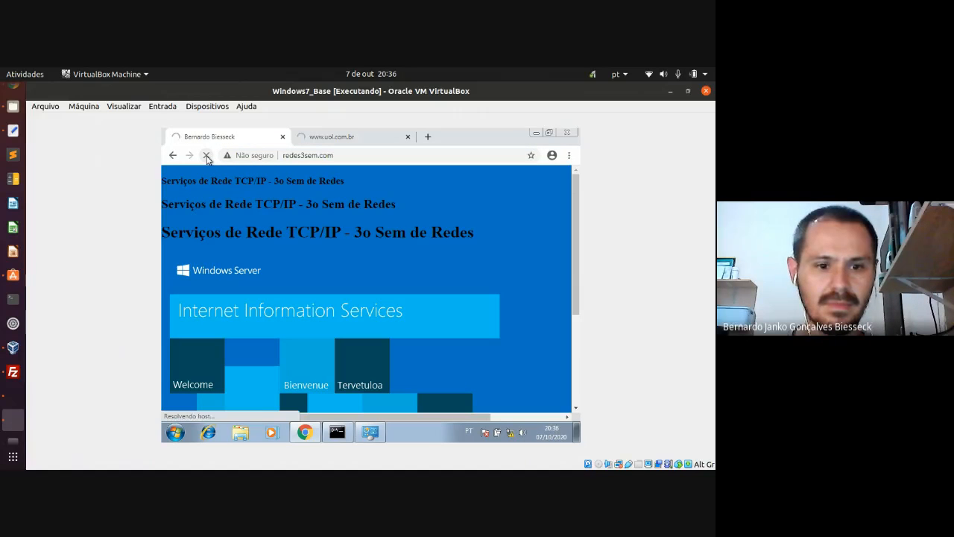
click(363, 158)
key(Return)
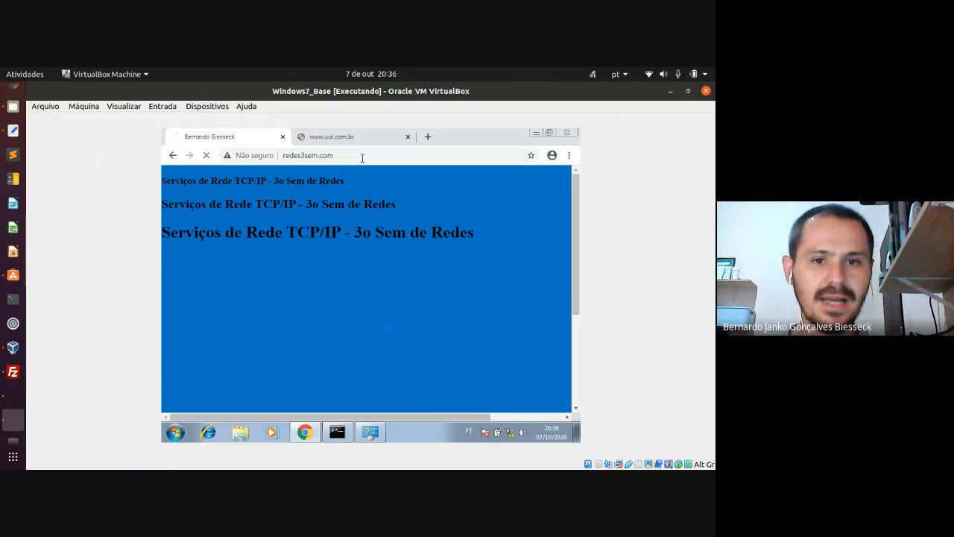
click(361, 158)
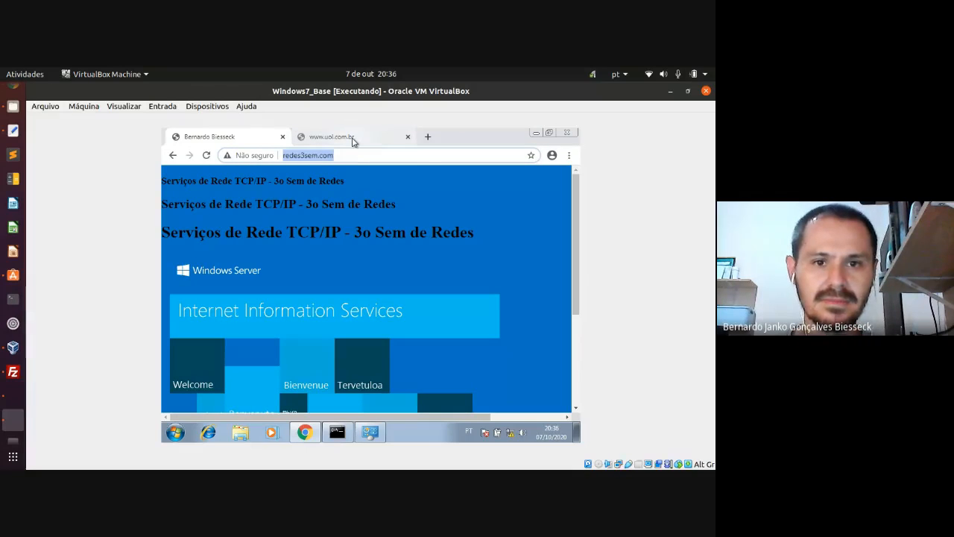
click(353, 140)
click(206, 156)
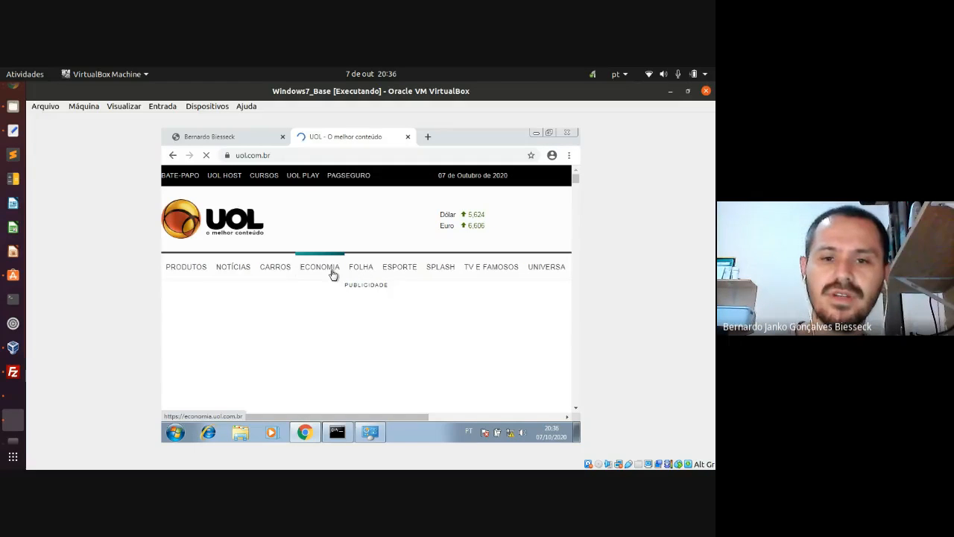
- Switch to the Windows Server 2016 clone and scroll through Server Manager's Remote Access, DHCP, DNS and IIS roles
click(15, 398)
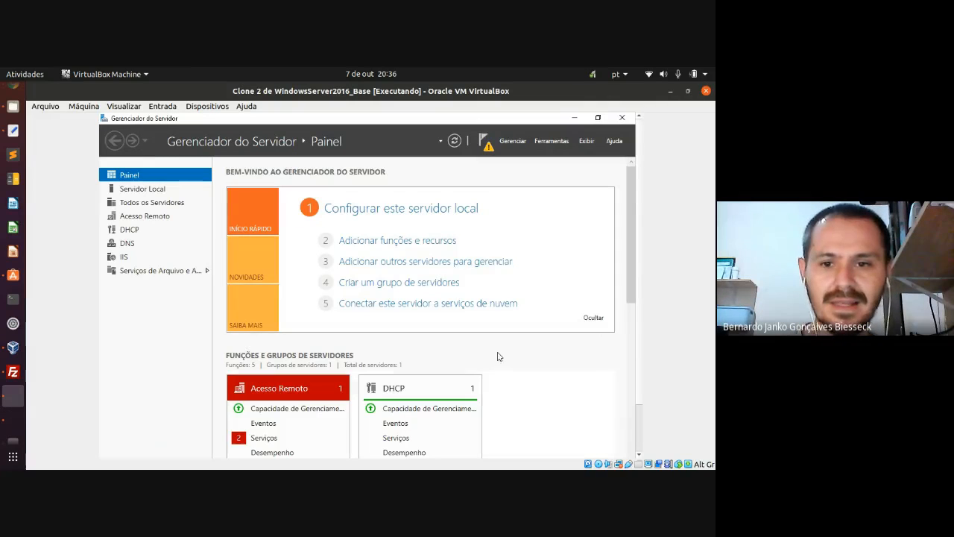
drag(630, 222, 630, 414)
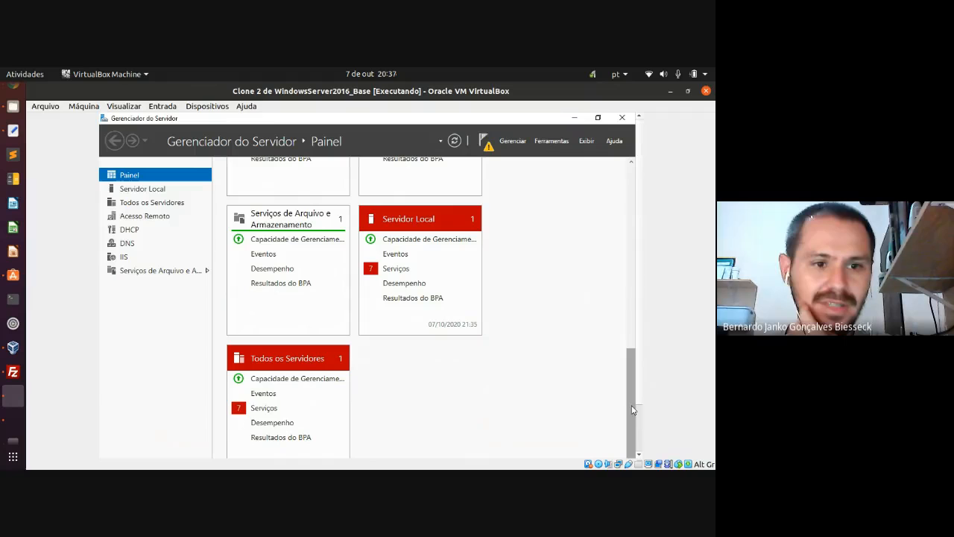
drag(632, 409, 629, 216)
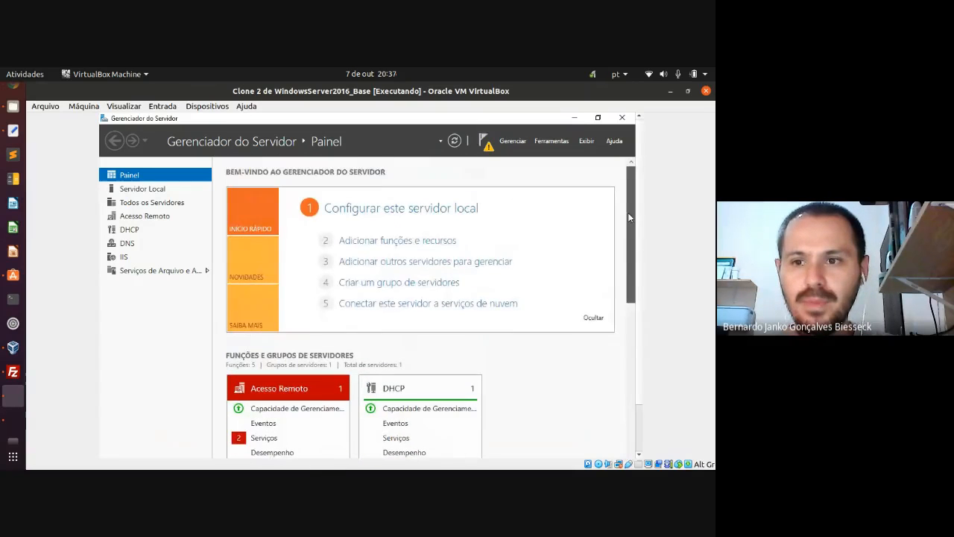
- Launch IIS Manager from Ferramentas, expand the server, and right-click the Sites node
click(555, 143)
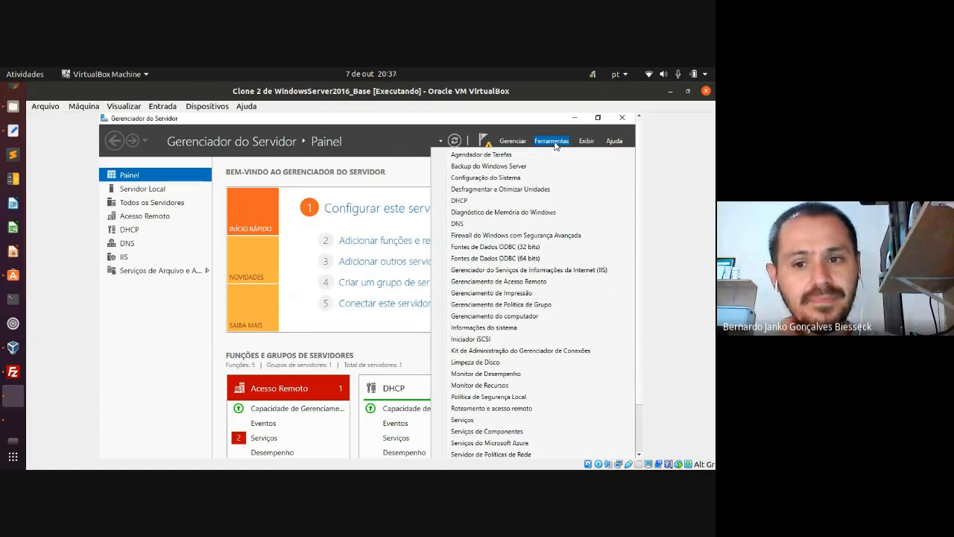
click(603, 273)
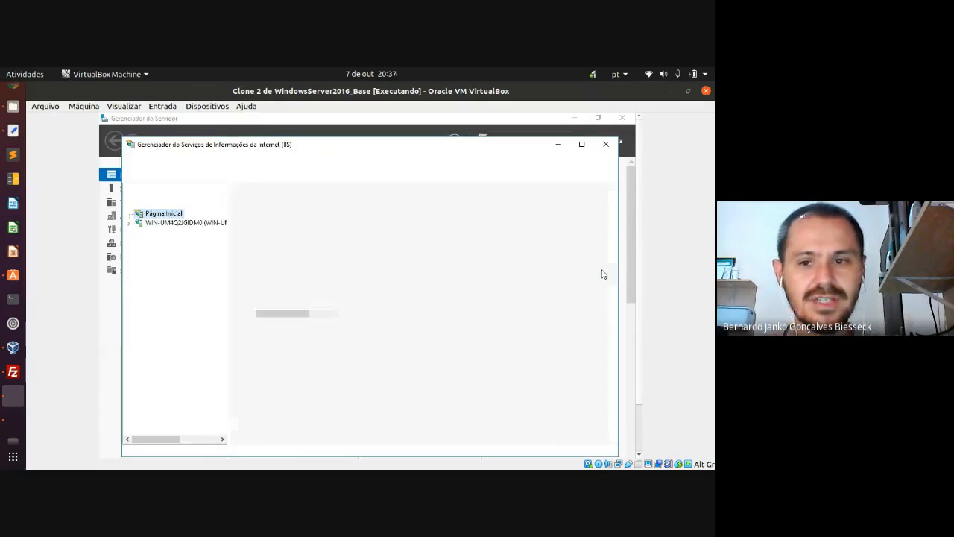
click(130, 224)
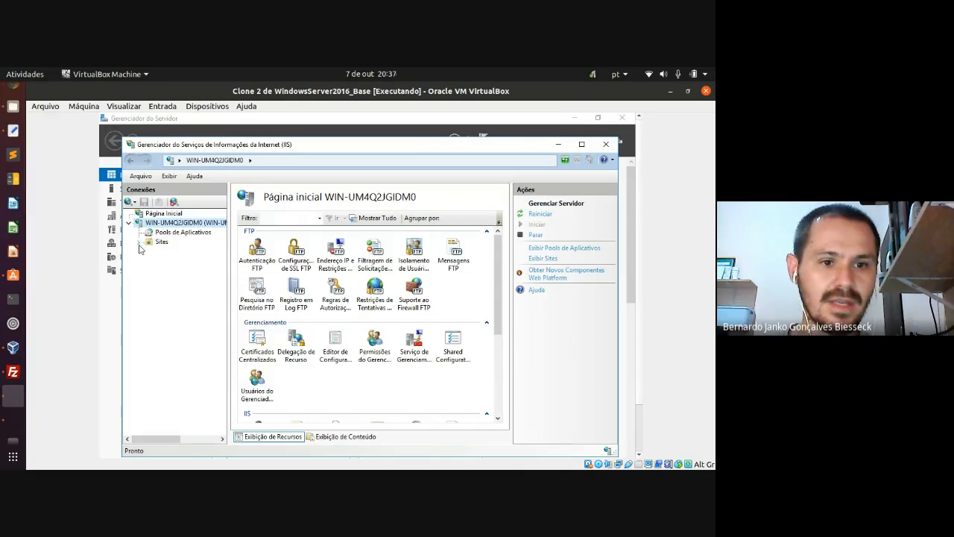
click(139, 242)
click(170, 252)
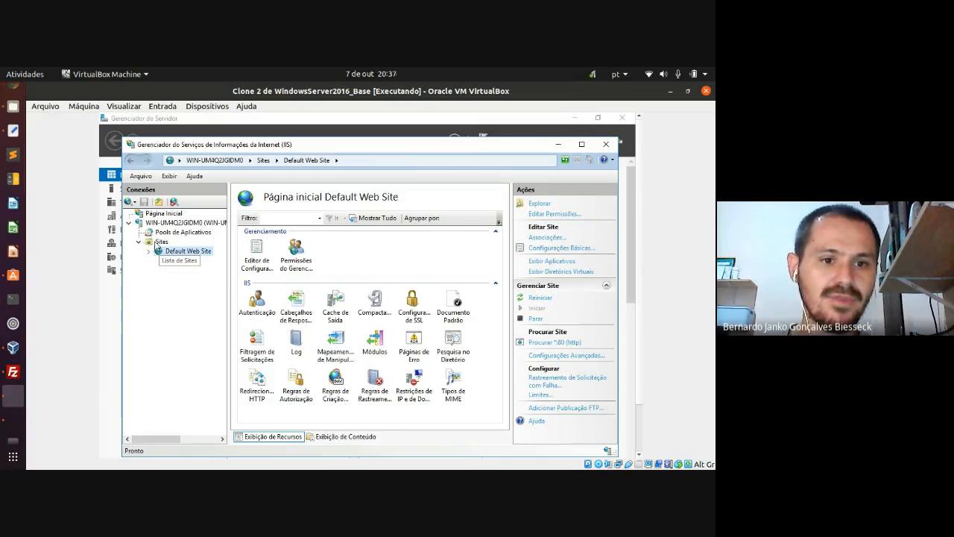
click(158, 244)
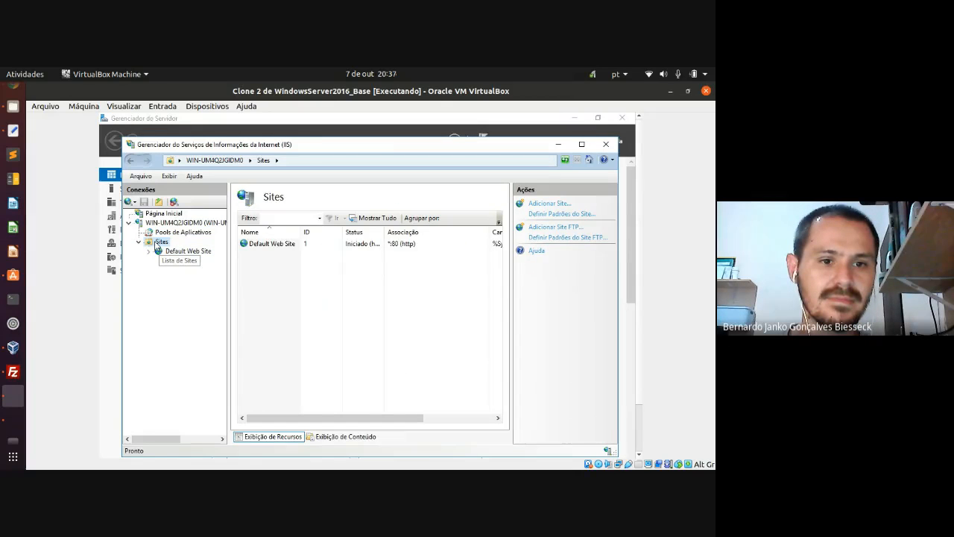
right_click(156, 245)
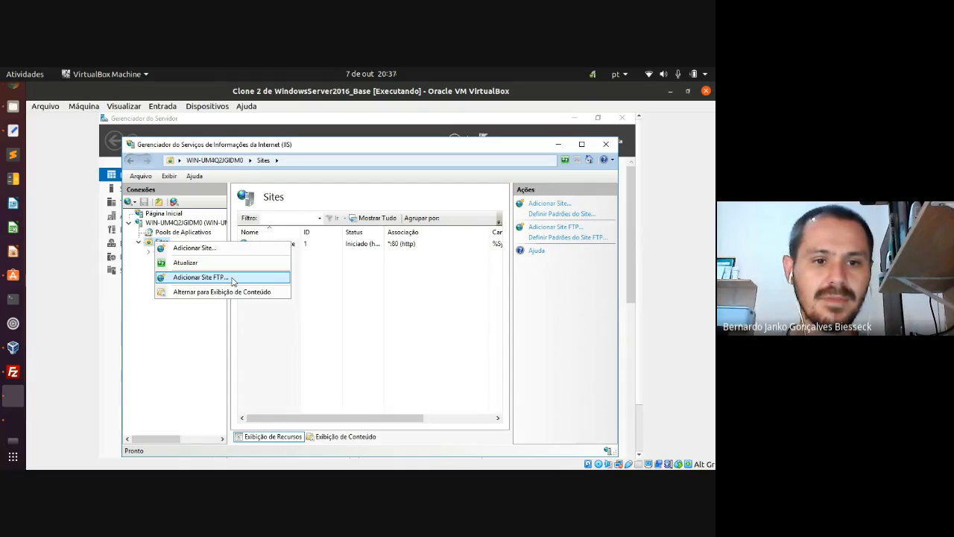
- Start Adicionar Site FTP, name the site 'redes3sem', and move to the Caminho físico field
click(233, 281)
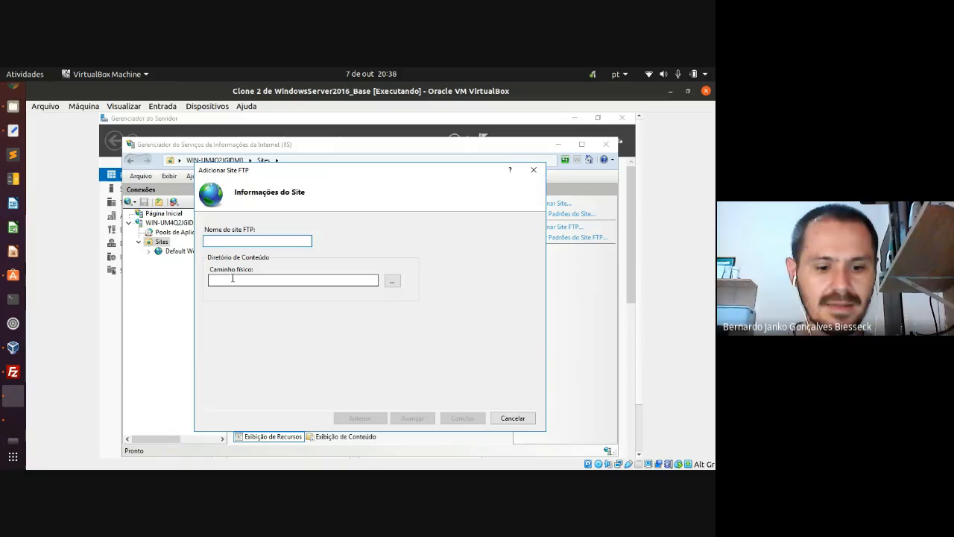
text(es)
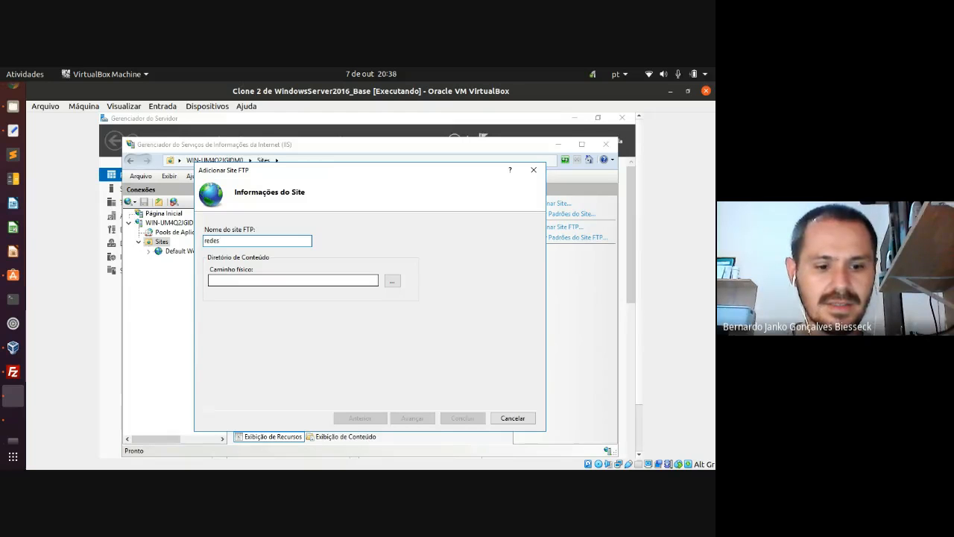
text(3sem)
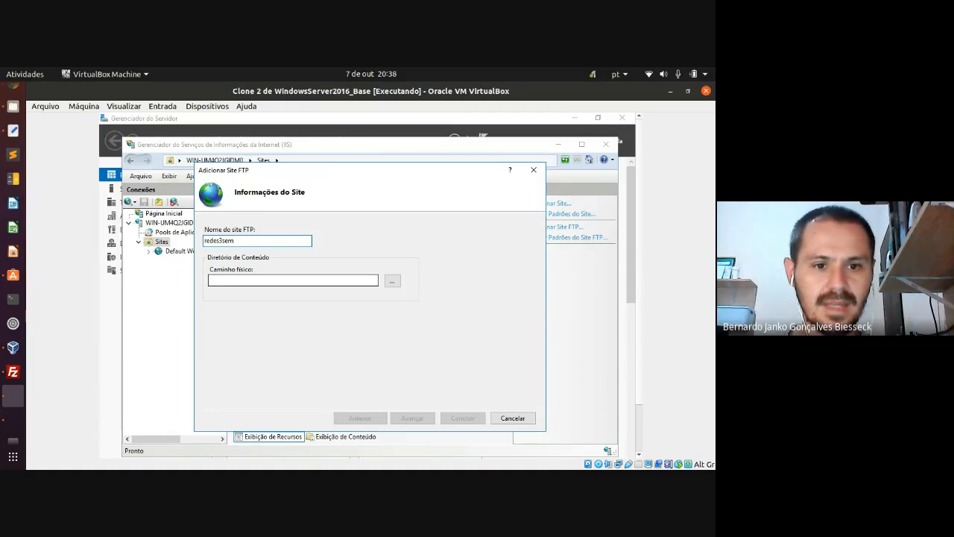
click(210, 281)
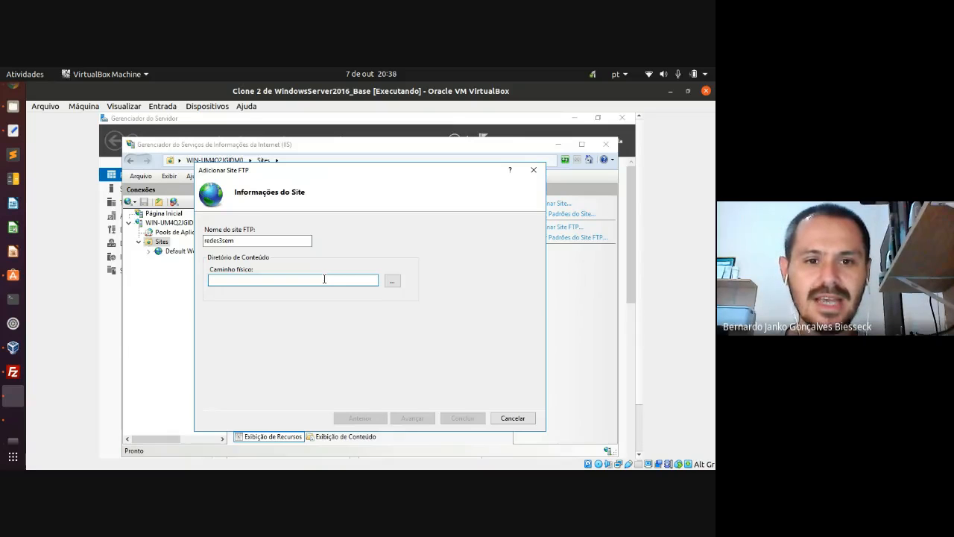
- Browse to C:\inetpub\wwwroot in Procurar Pasta and confirm it as the physical path
click(392, 281)
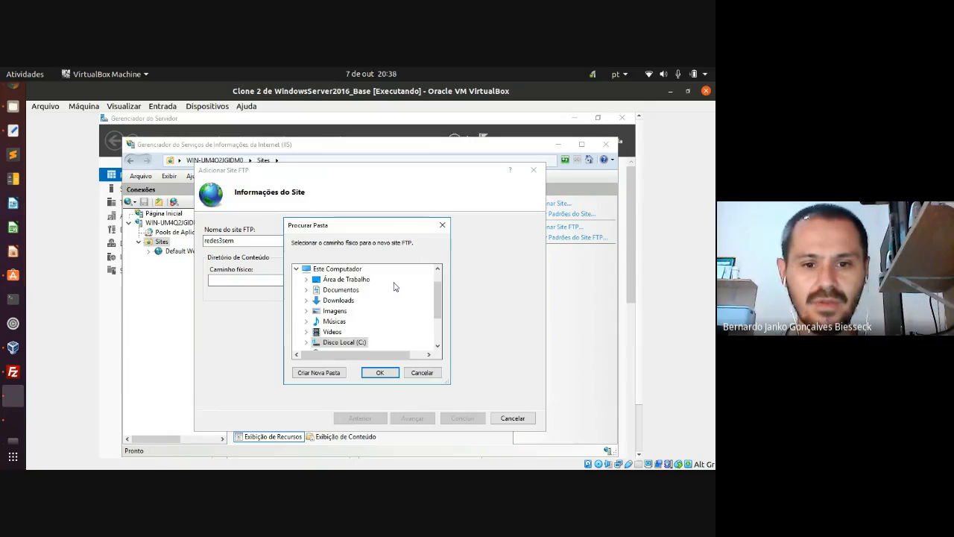
drag(438, 301, 438, 316)
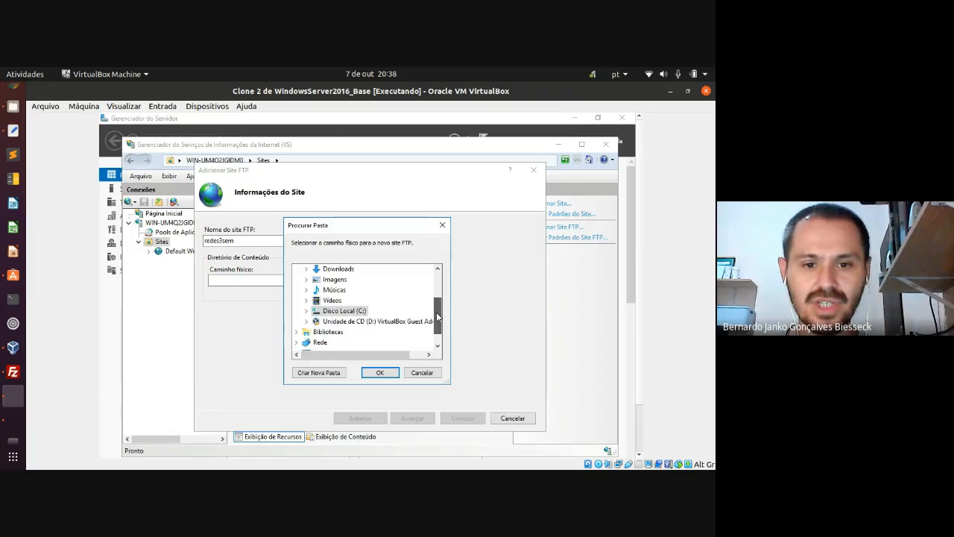
double_click(313, 311)
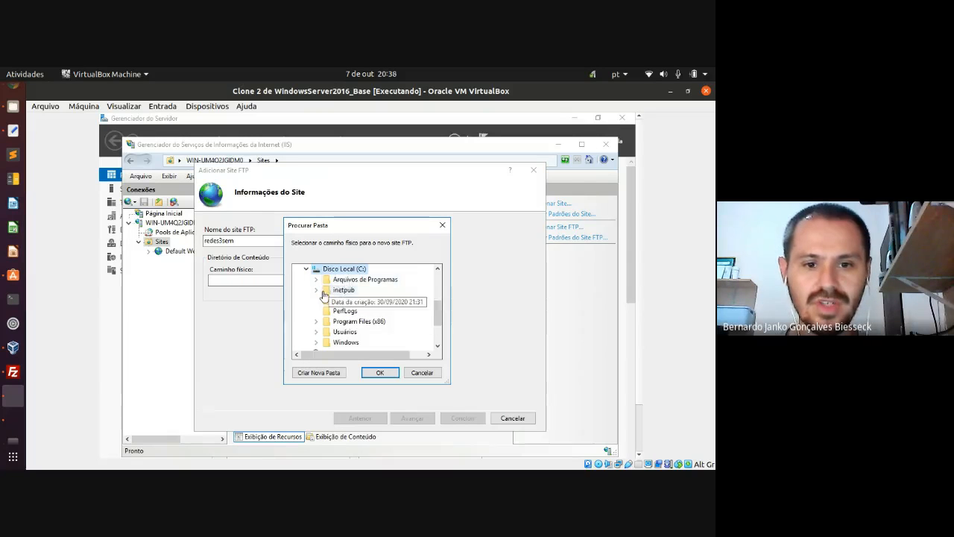
click(316, 290)
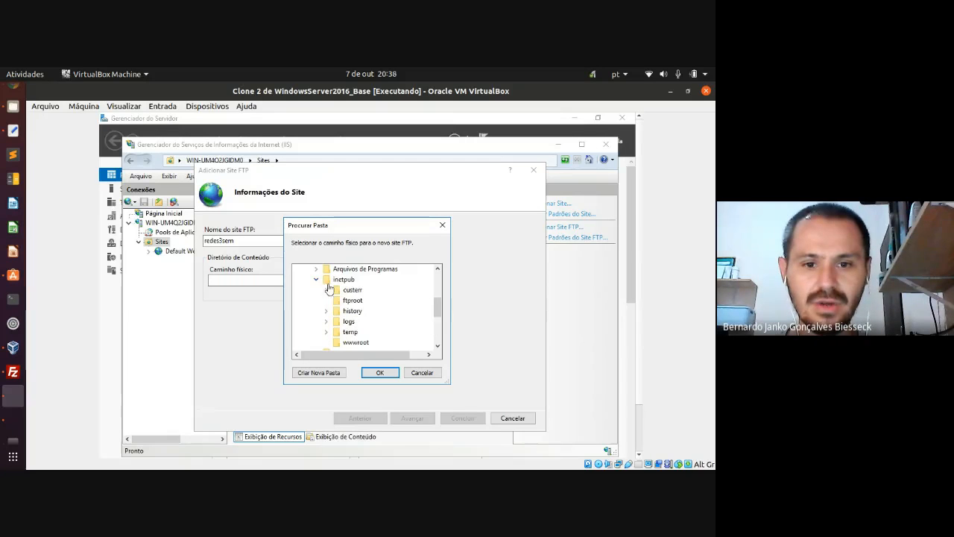
click(356, 342)
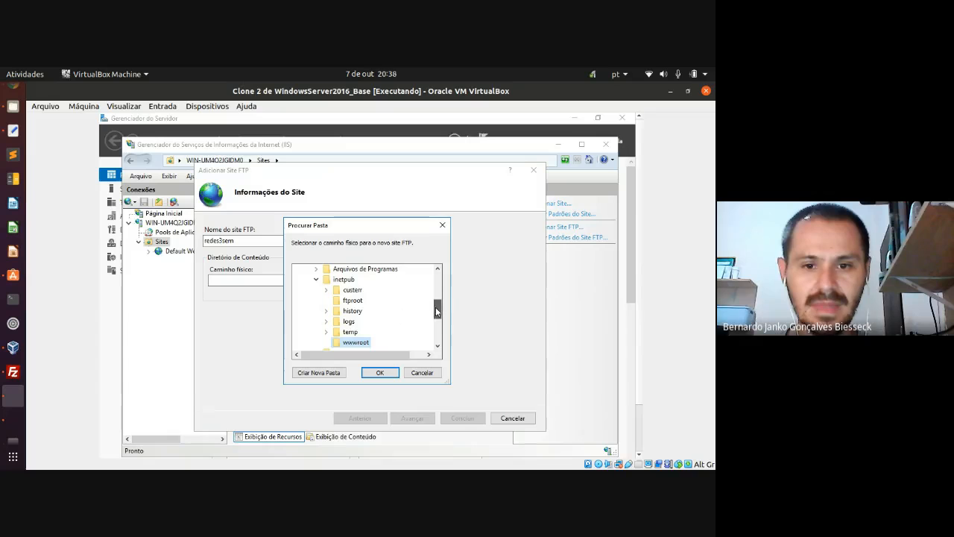
drag(436, 310, 437, 312)
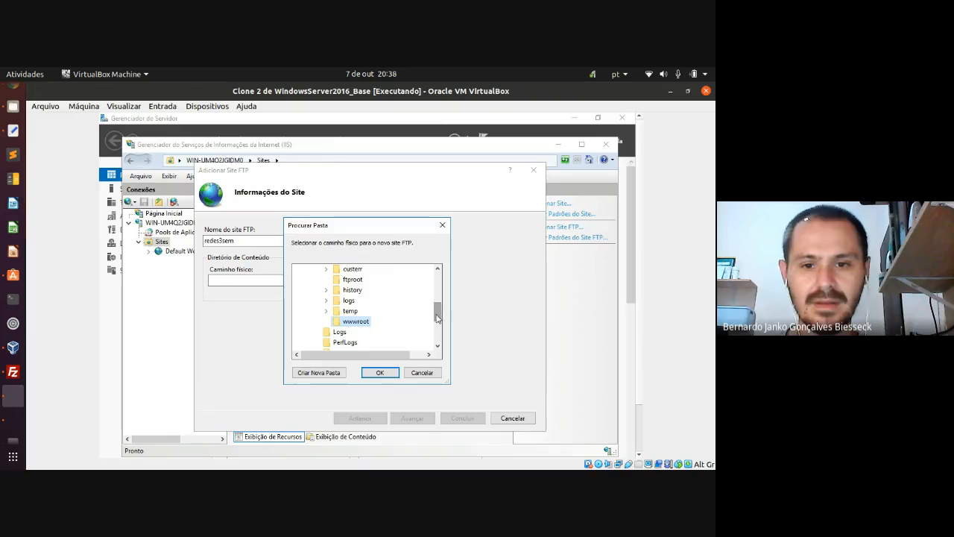
scroll(436, 313, up, 2)
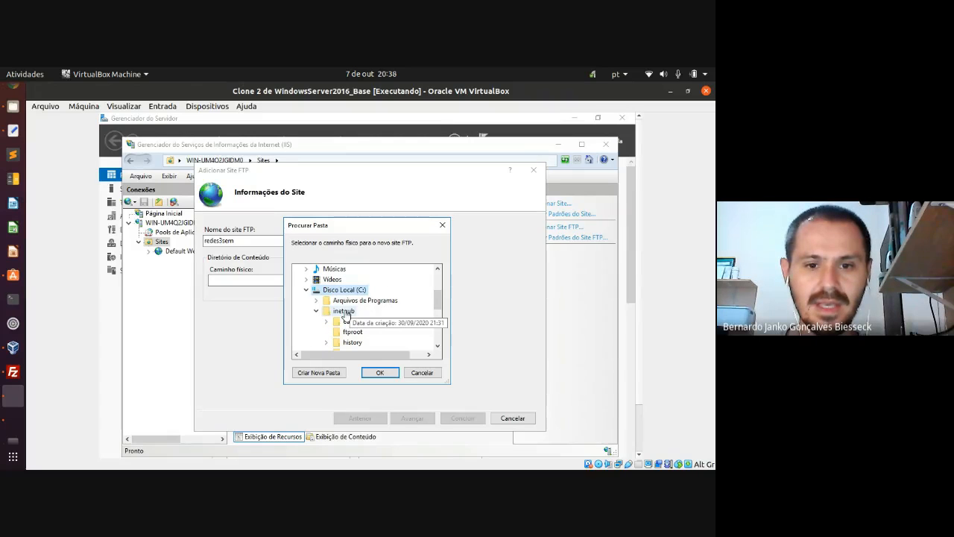
click(344, 311)
scroll(438, 305, down, 2)
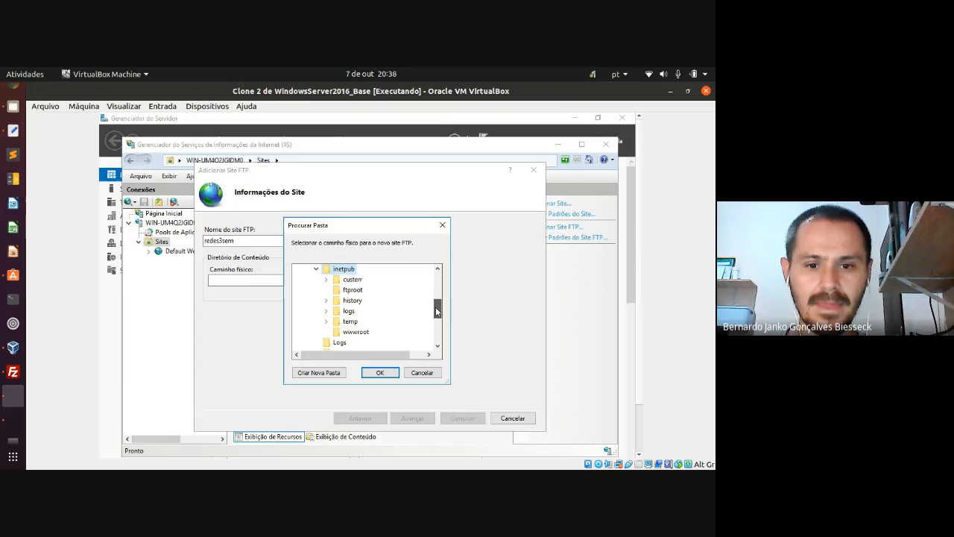
click(356, 331)
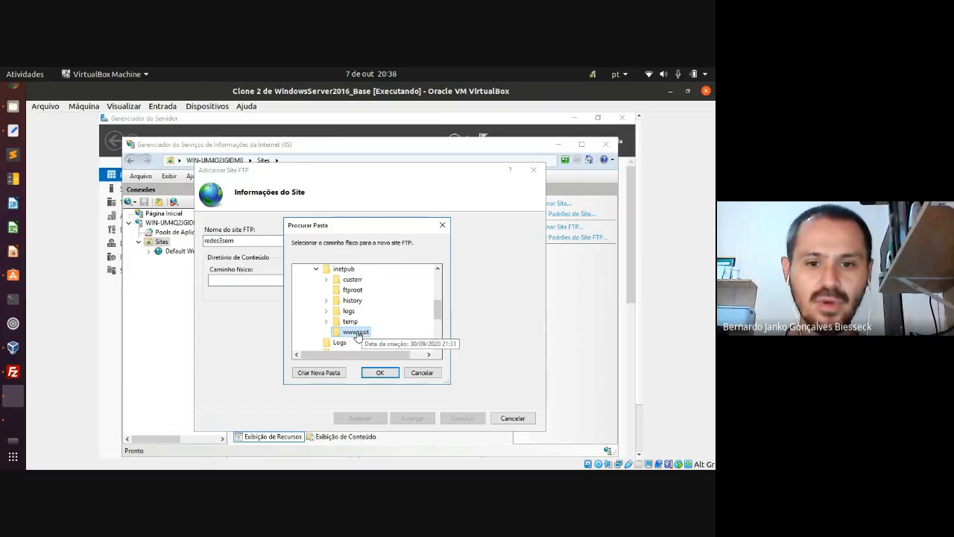
click(376, 373)
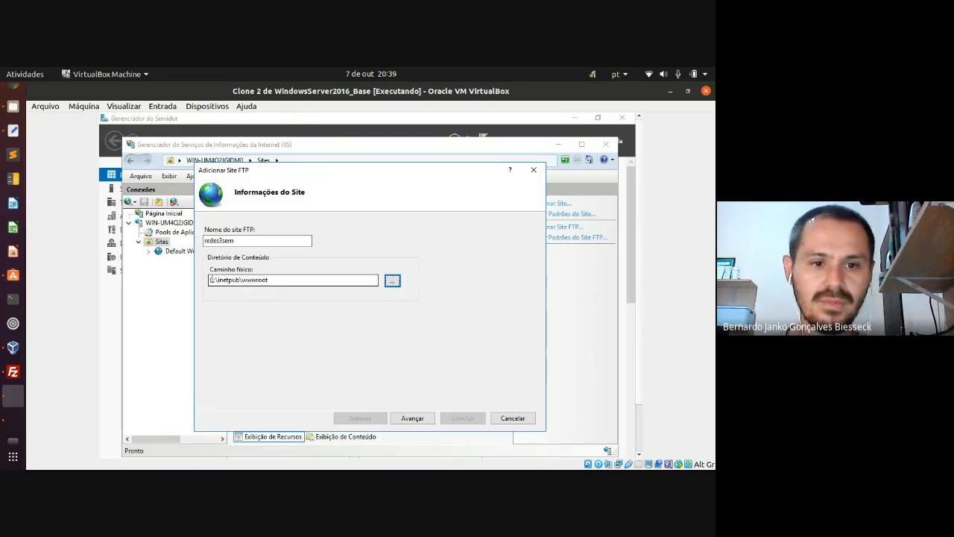
click(211, 279)
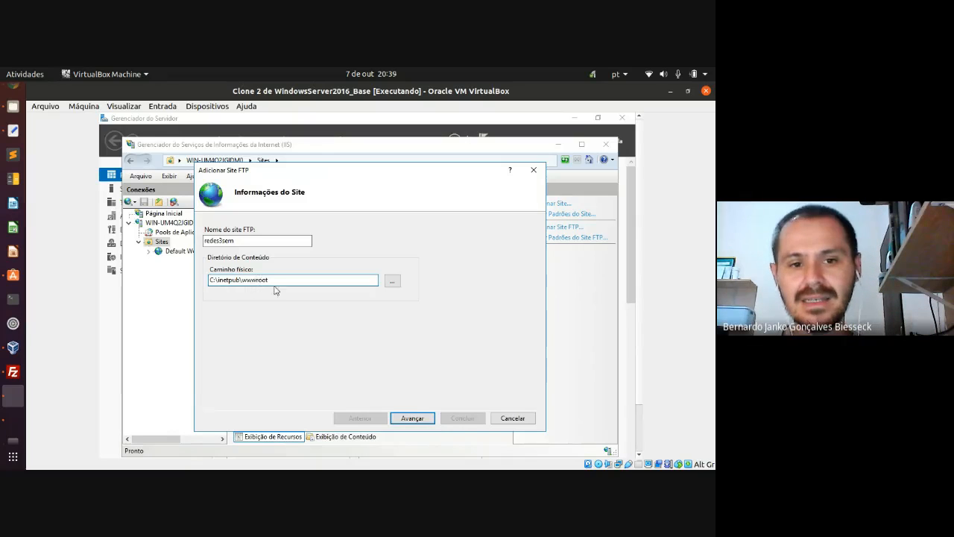
- Bind the site to Todos os Não Atribuídos on port 21 with Sem SSL, then continue
click(411, 419)
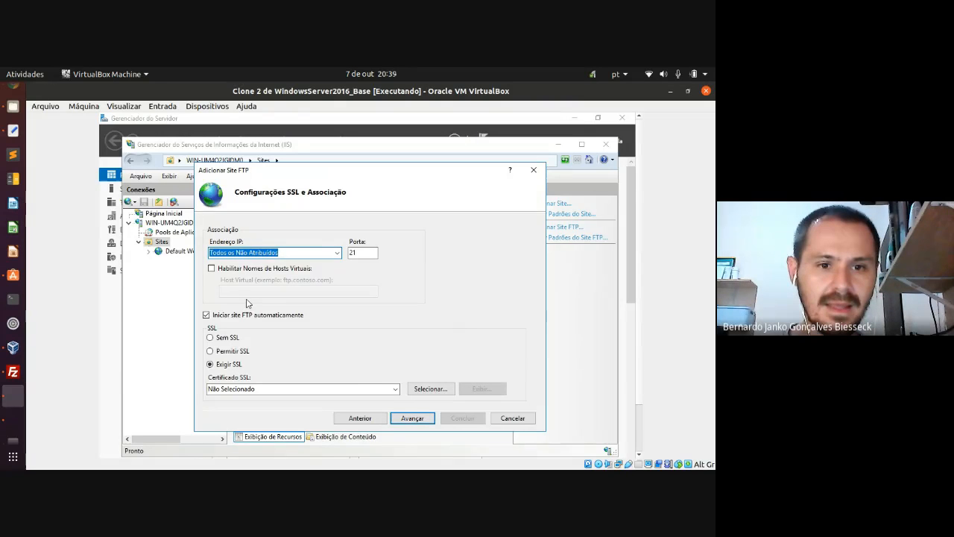
click(336, 255)
click(336, 255)
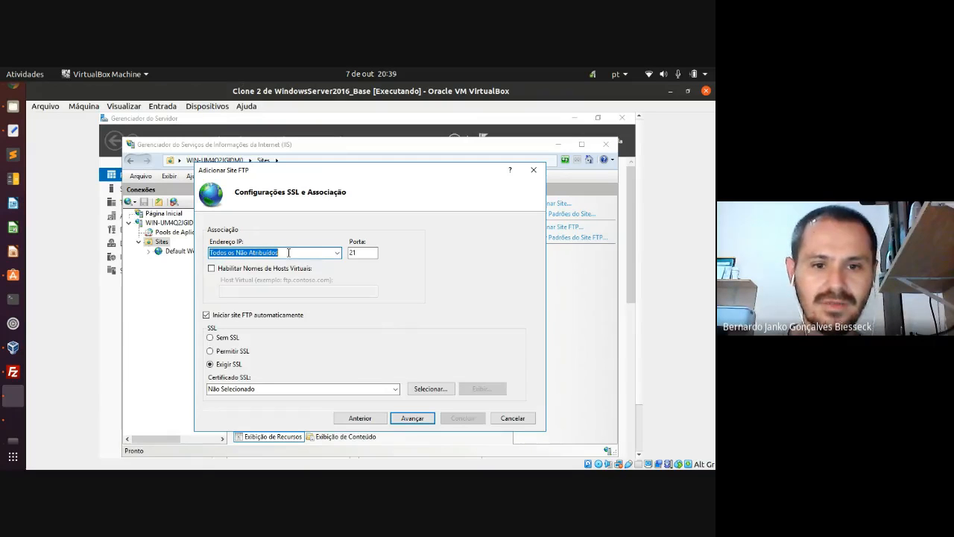
click(358, 254)
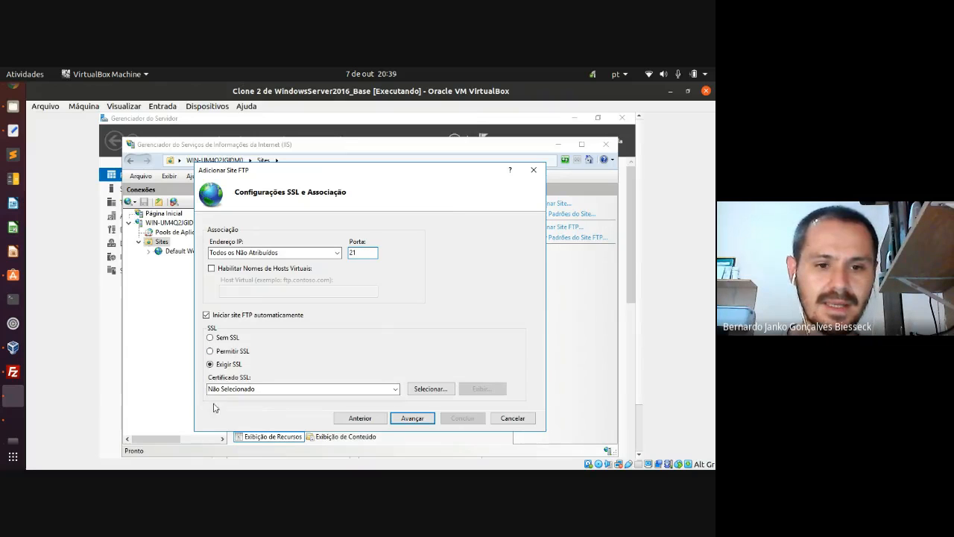
click(210, 338)
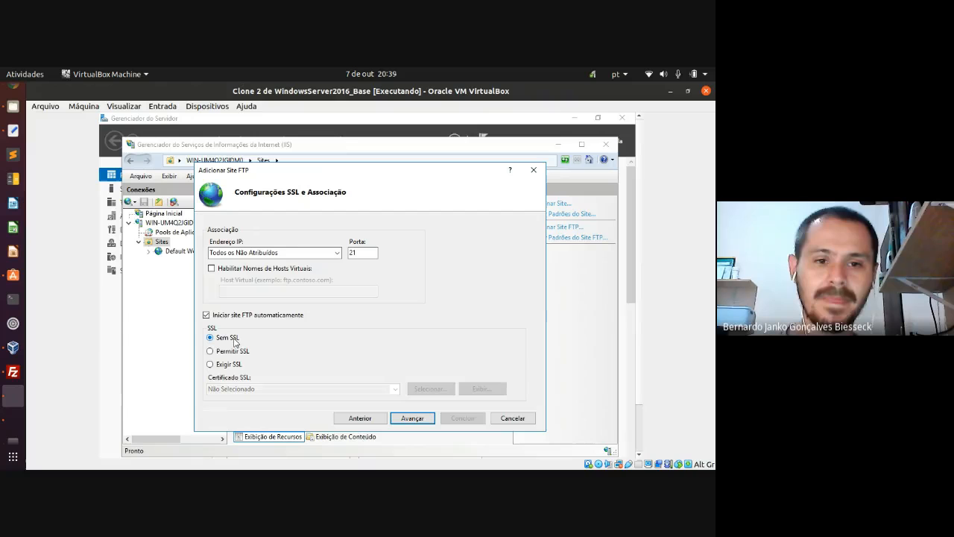
click(211, 366)
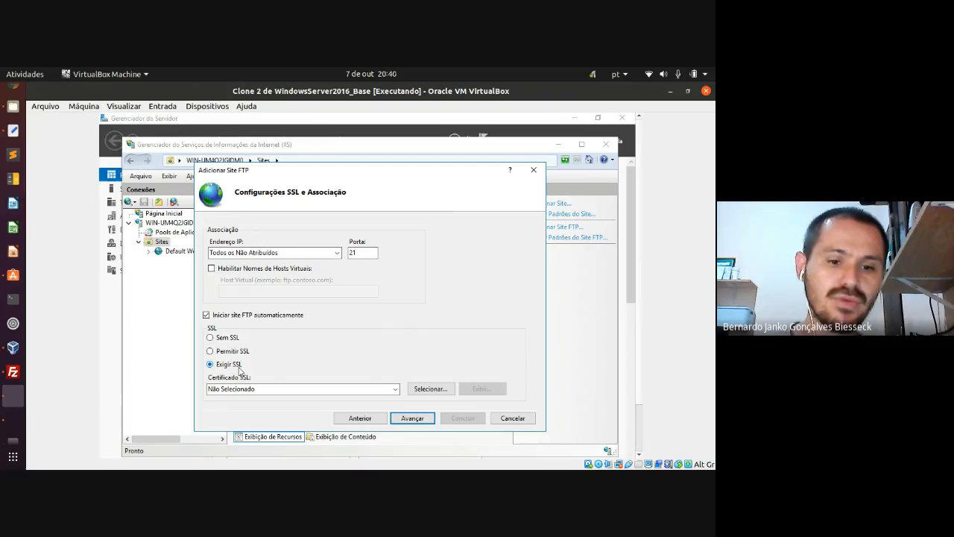
click(237, 340)
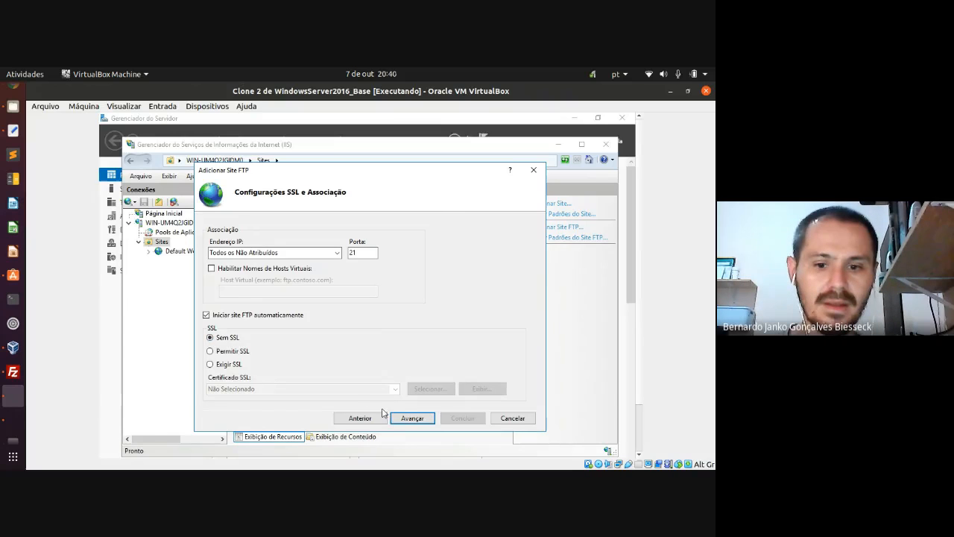
click(398, 421)
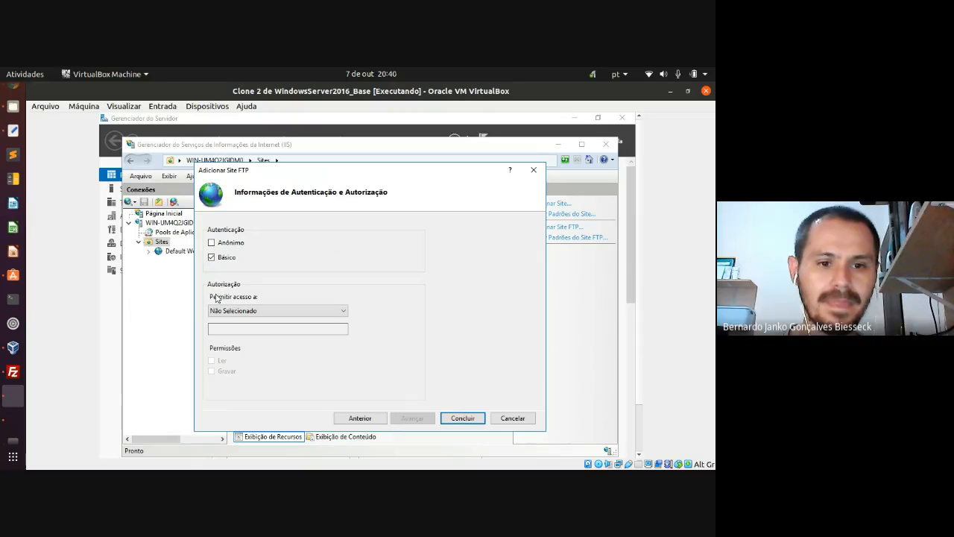
- Allow Todos os usuários with Ler and Gravar permissions and finish the wizard with Concluir
click(334, 311)
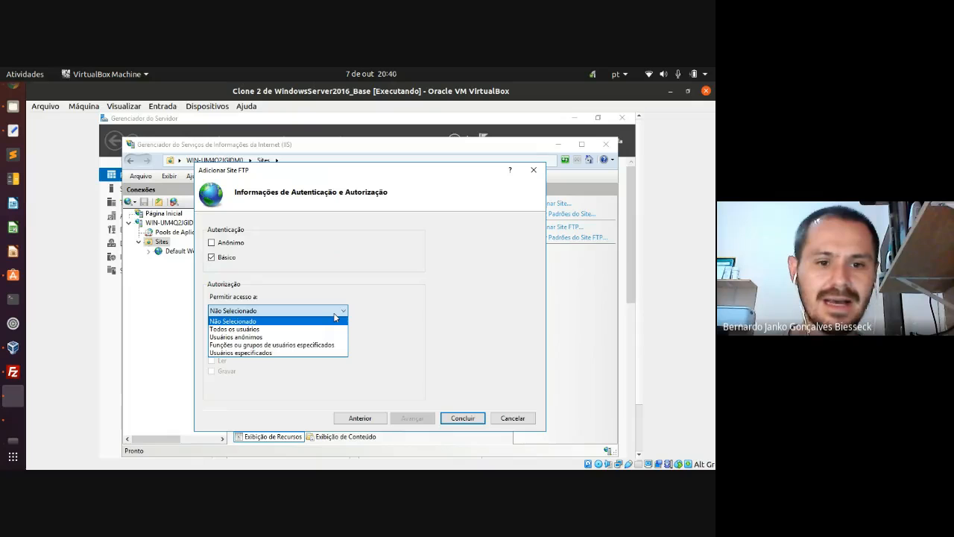
click(255, 330)
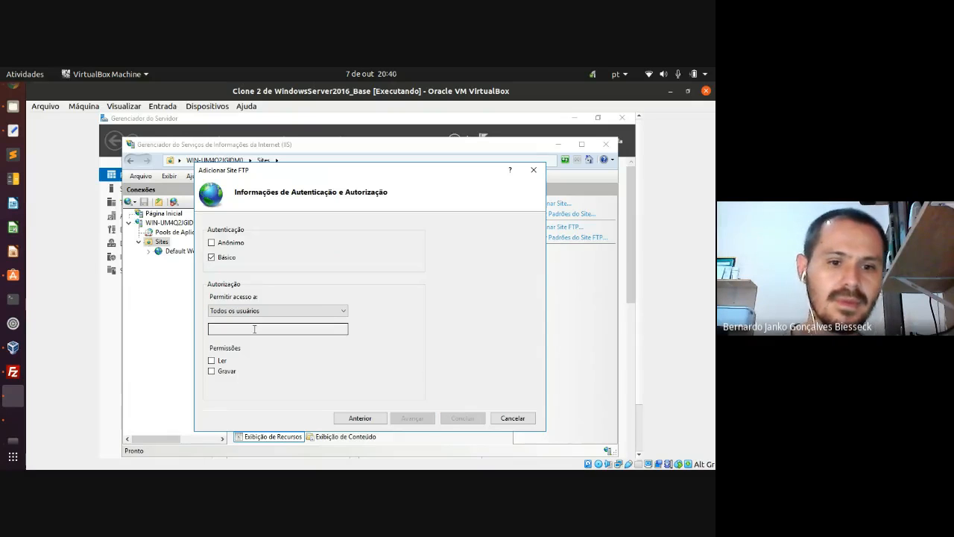
click(212, 361)
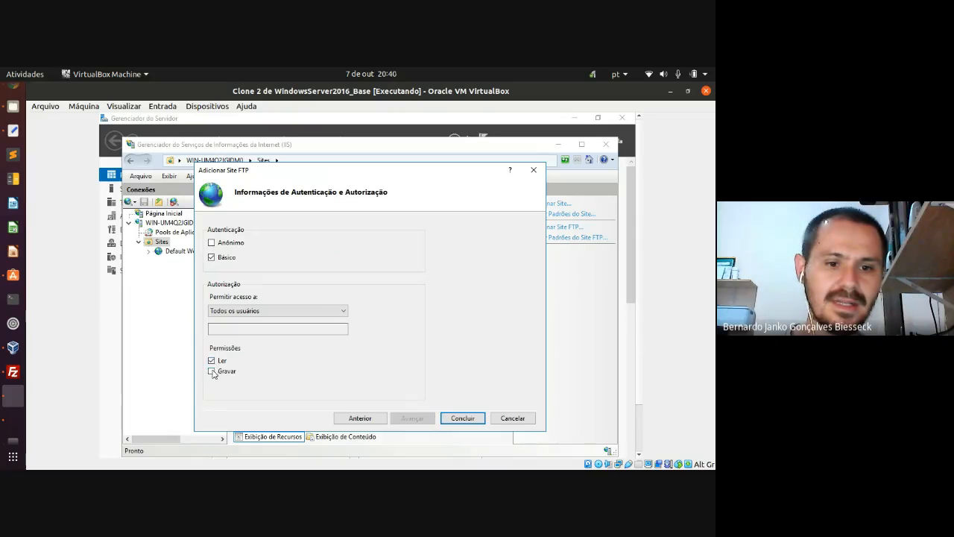
click(211, 371)
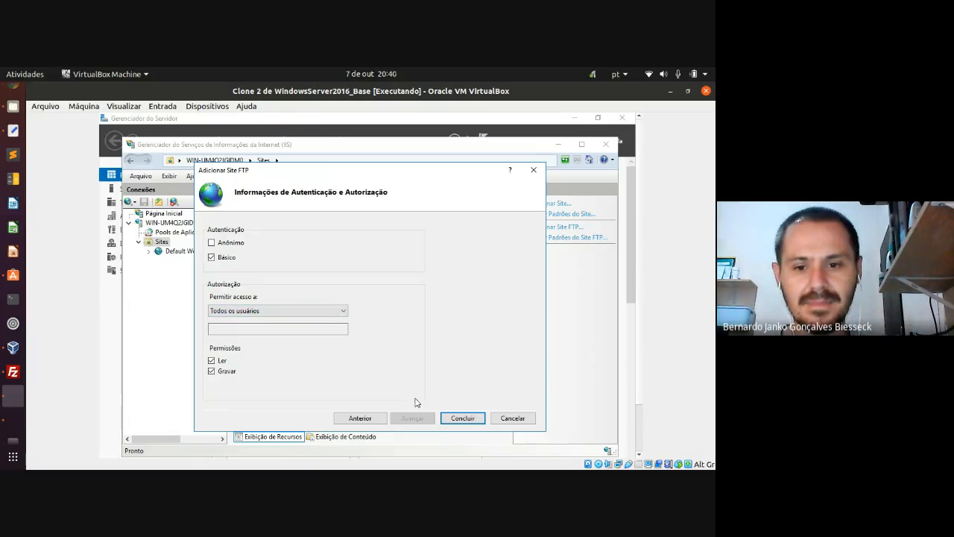
click(345, 314)
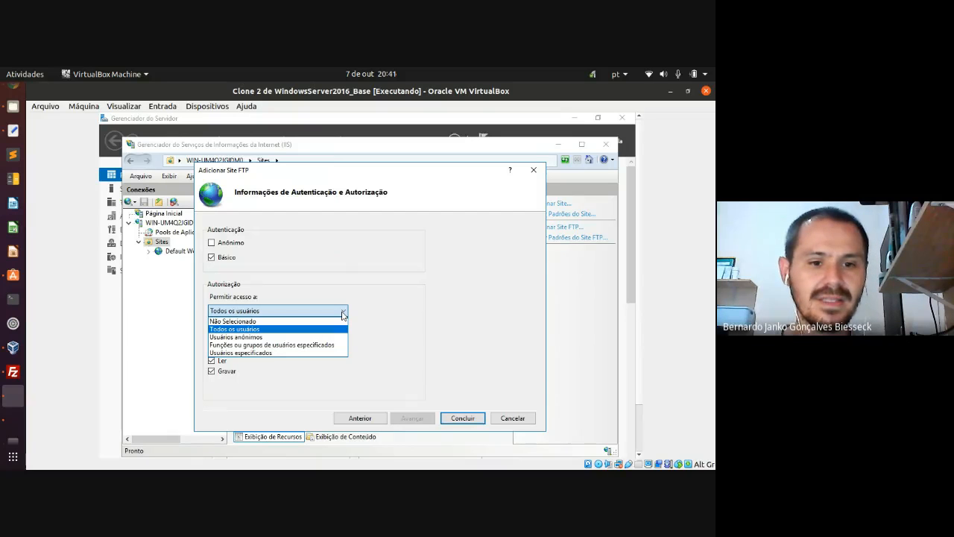
click(343, 314)
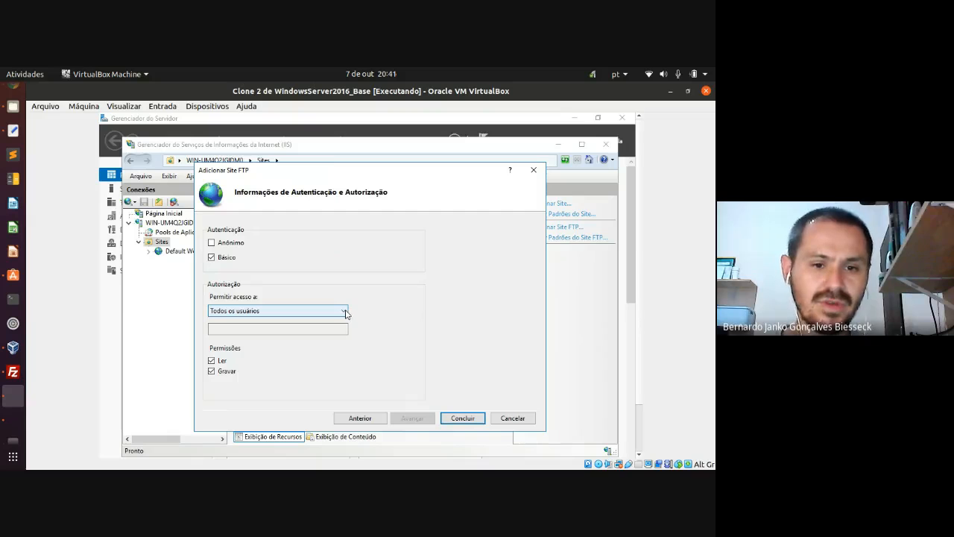
click(345, 312)
click(268, 329)
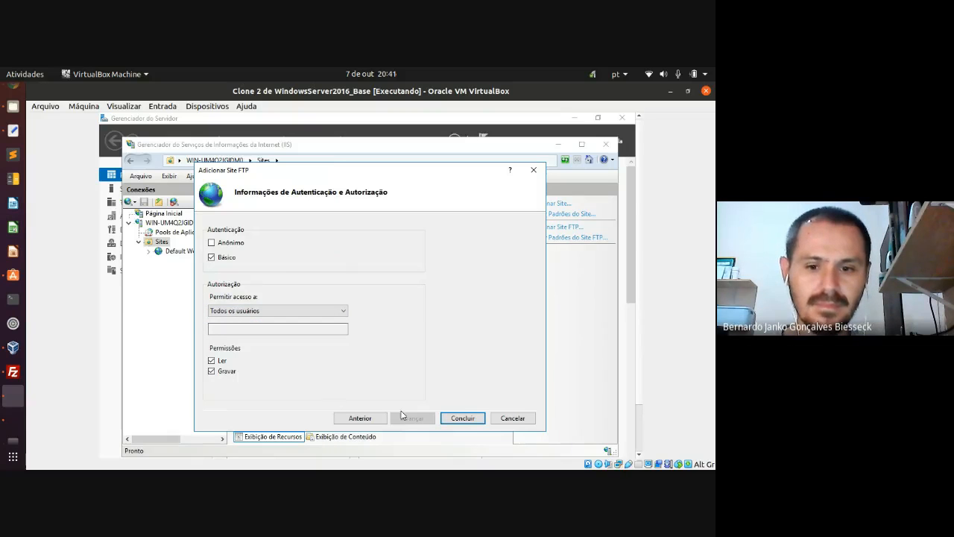
click(450, 418)
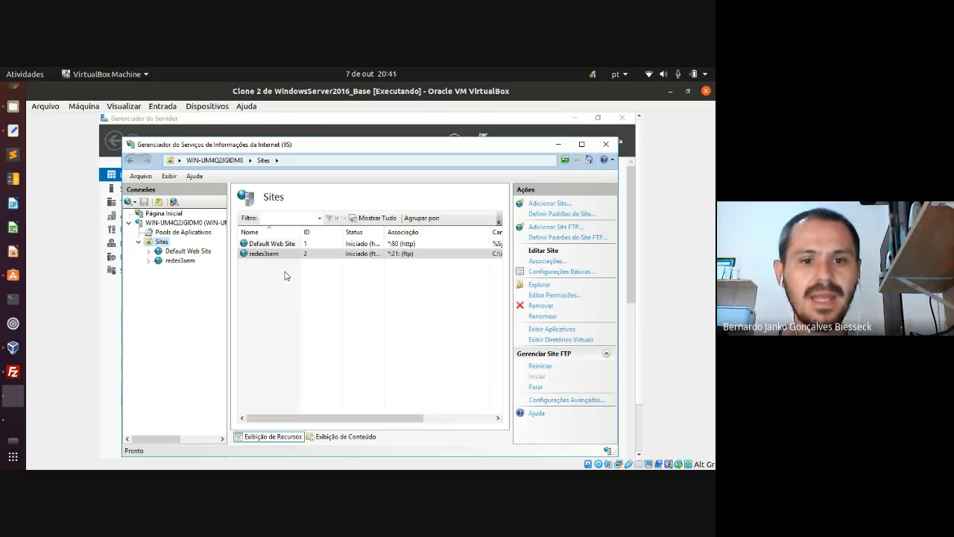
- Widen the Nome column and compare redes3sem on *:21 (ftp) with Default Web Site on *:80 (http)
mouse_move(301, 232)
mouse_down()
mouse_move(312, 232)
mouse_move(302, 232)
mouse_up()
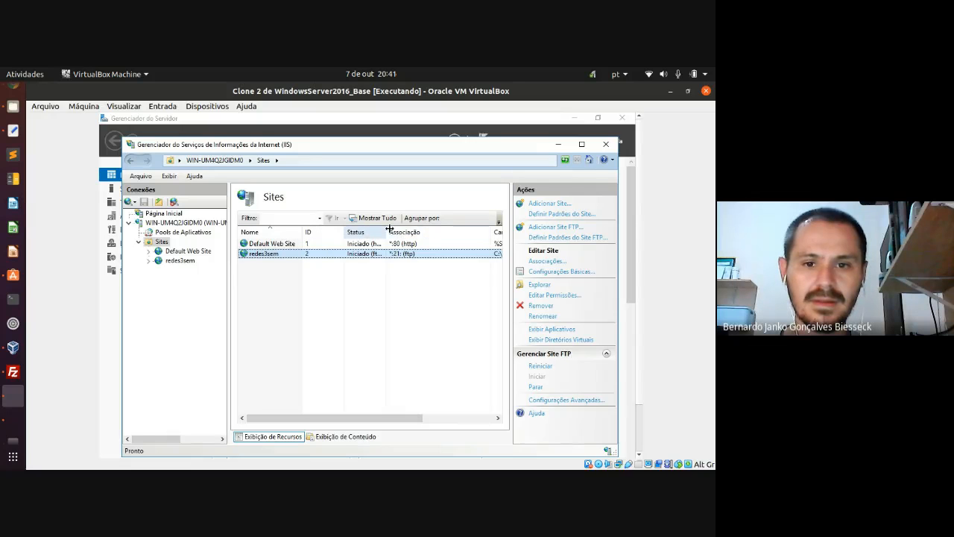
click(400, 244)
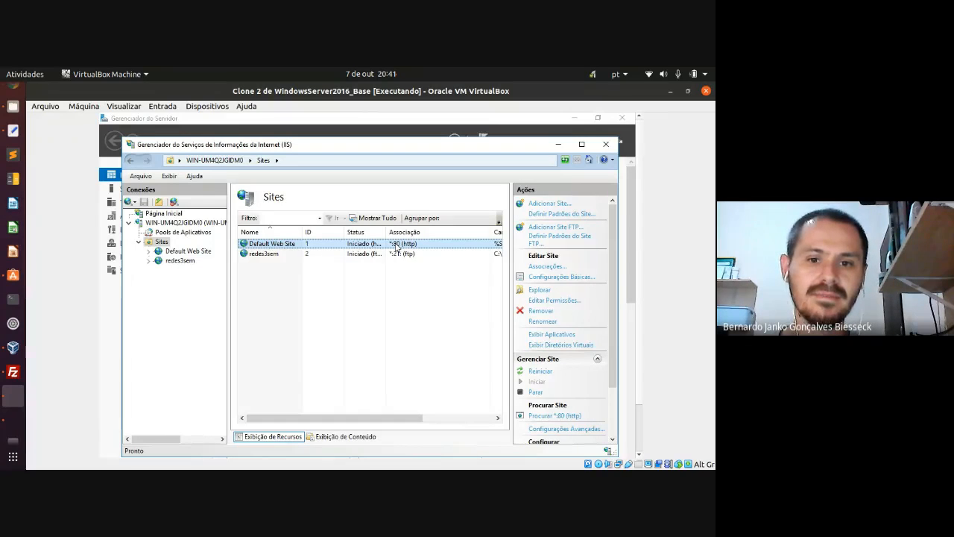
click(406, 254)
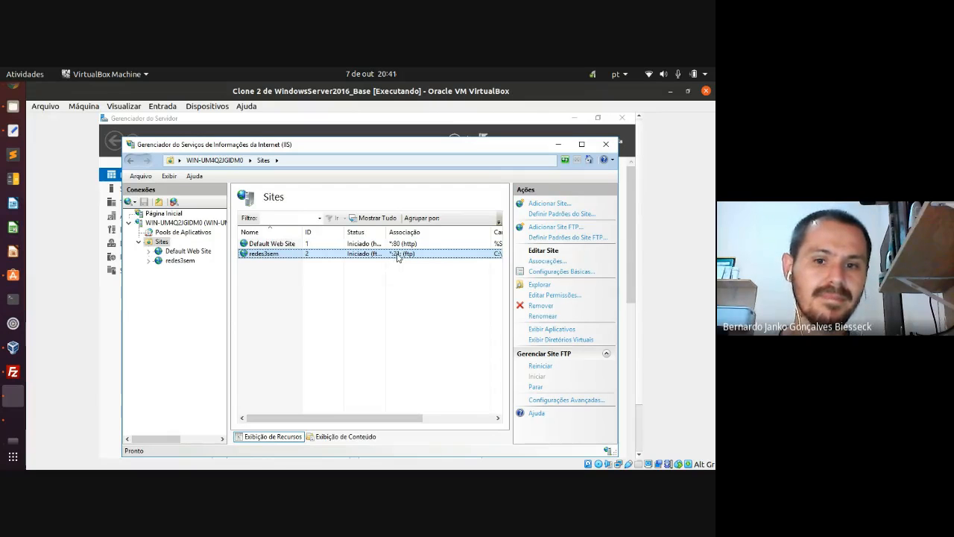
key(Up)
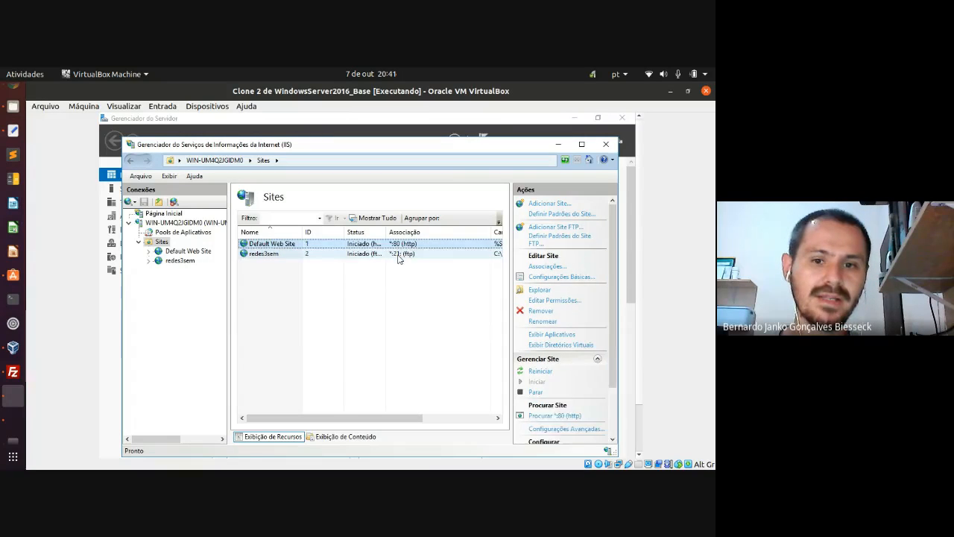
key(Down)
key(Up)
key(Down)
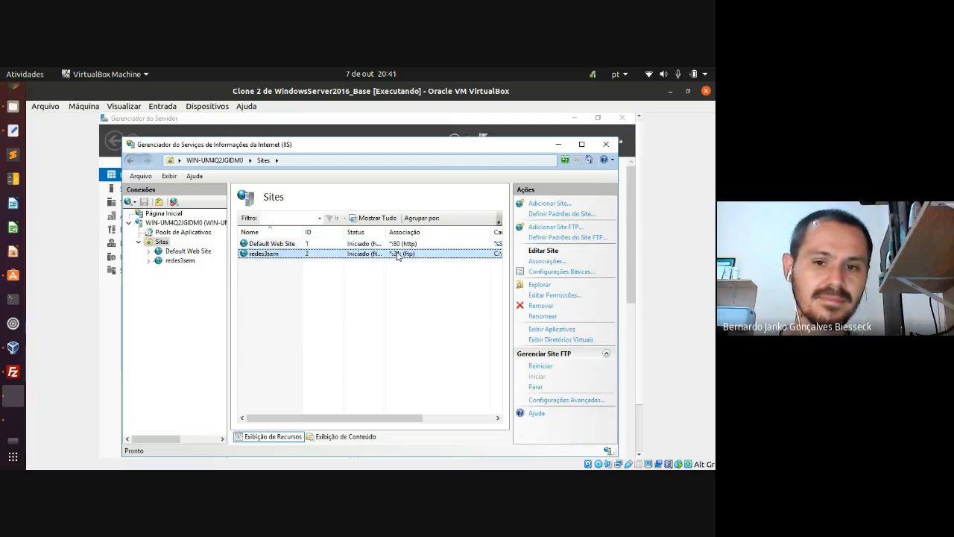
click(274, 309)
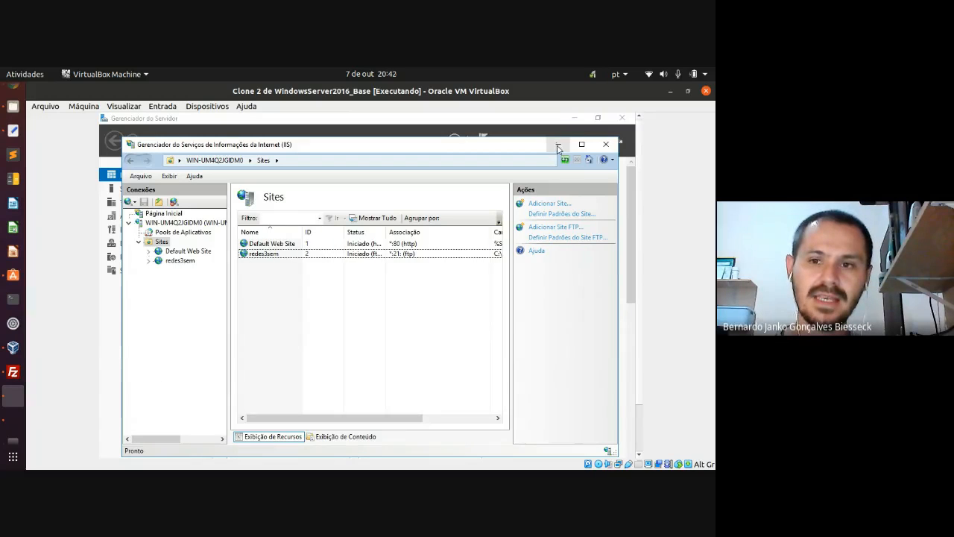
- Minimize IIS Manager and Server Manager and launch Internet Explorer from the taskbar
click(558, 144)
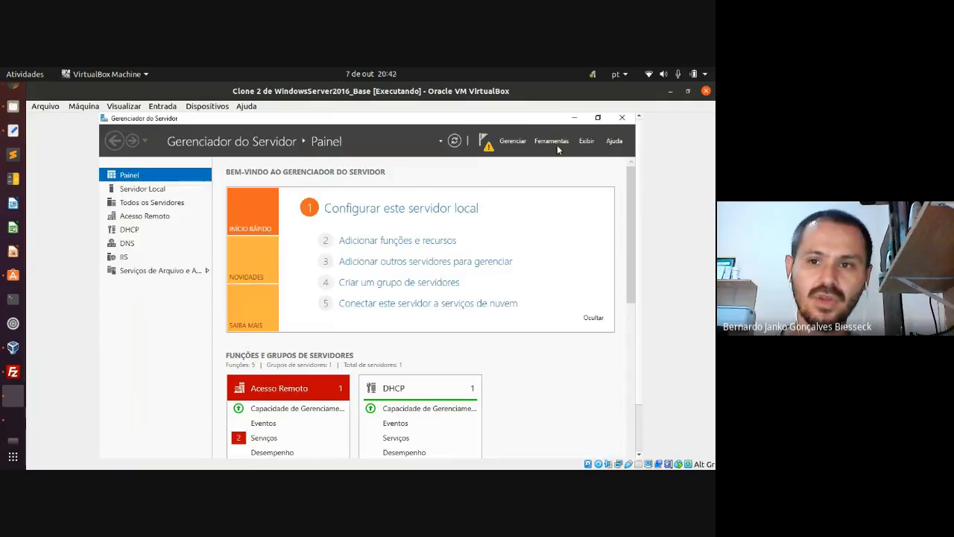
click(572, 118)
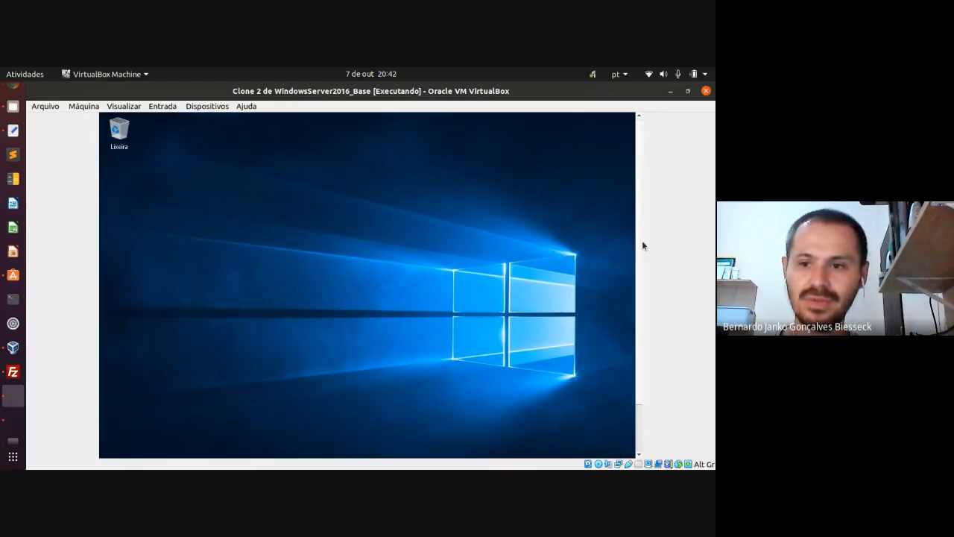
scroll(643, 245, down, 2)
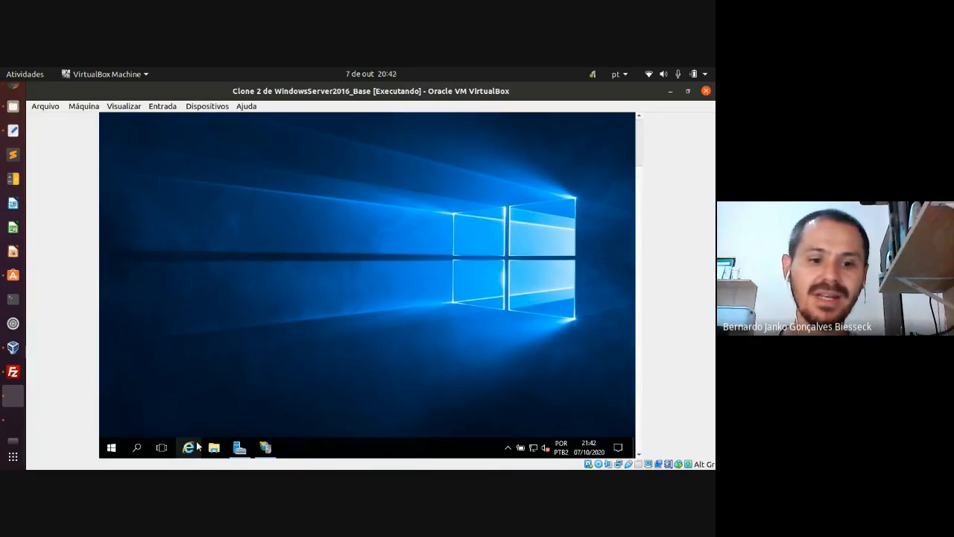
click(190, 447)
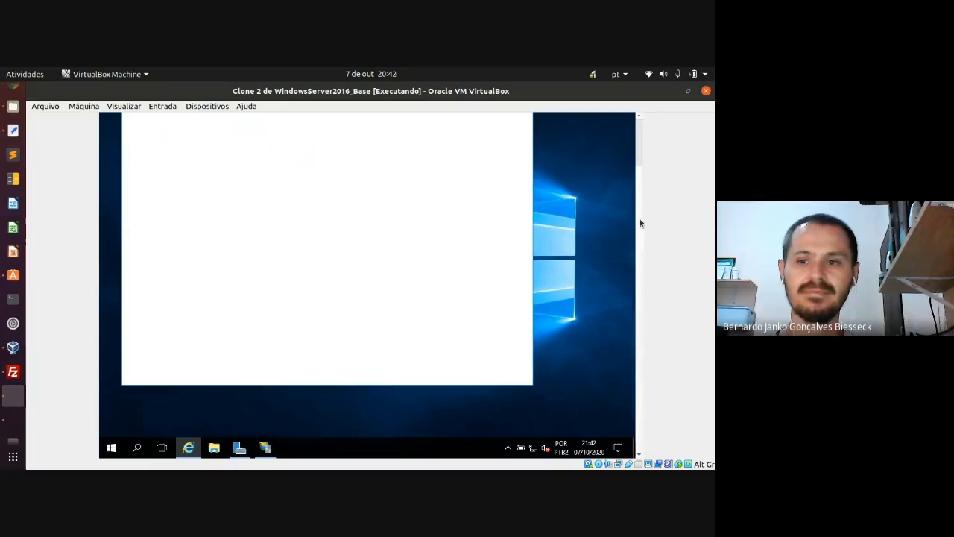
mouse_move(638, 228)
mouse_down()
mouse_move(639, 177)
mouse_move(641, 218)
mouse_up()
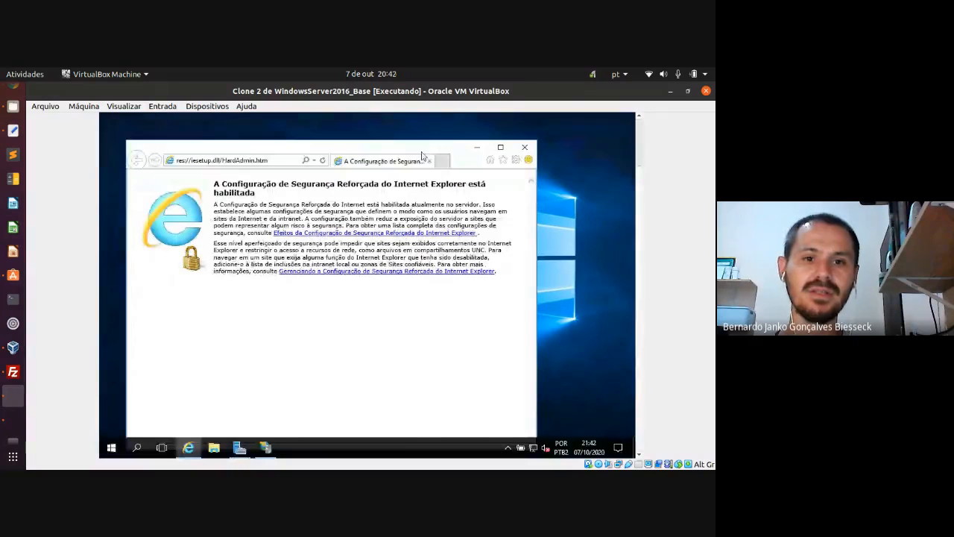
drag(377, 149, 392, 135)
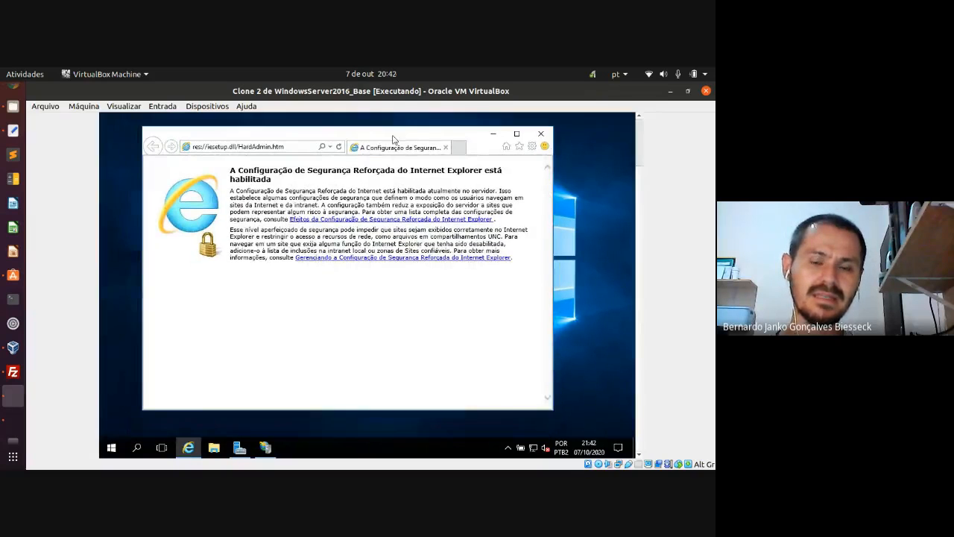
- Go to ftp://localhost:21 in Internet Explorer's address bar
click(288, 148)
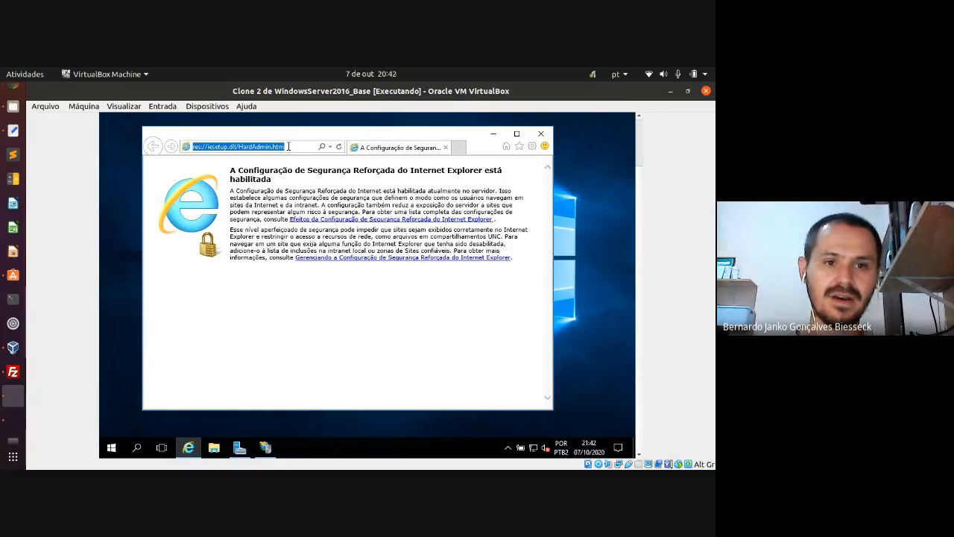
text(ftp)
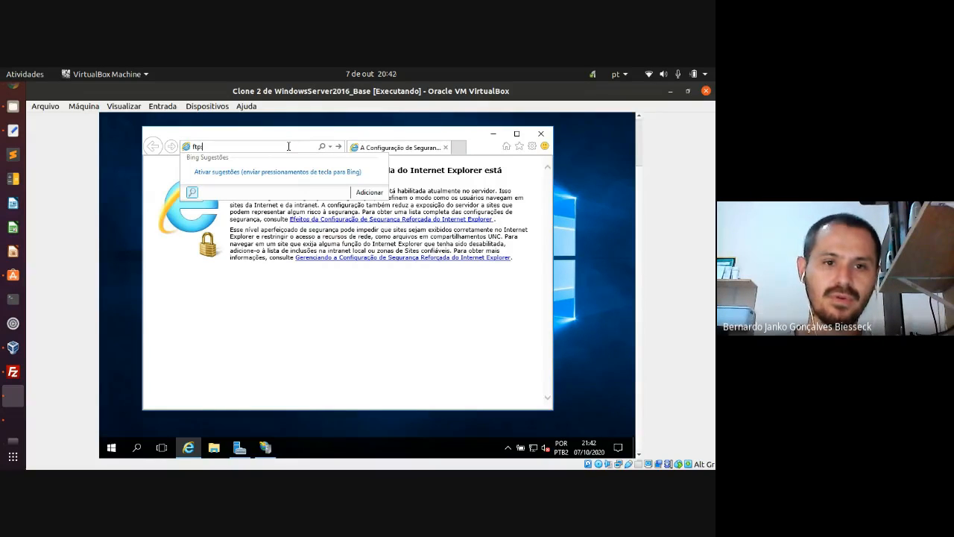
text(://)
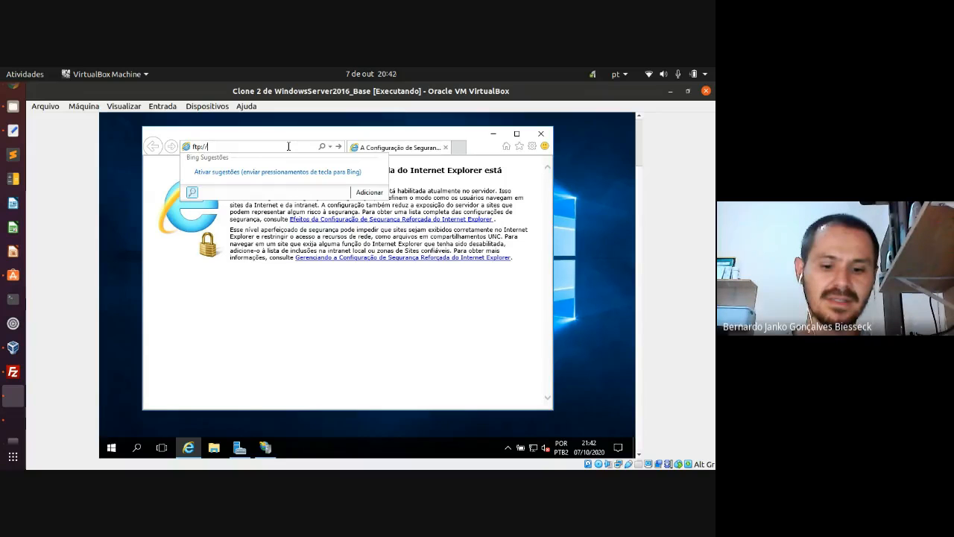
text(local)
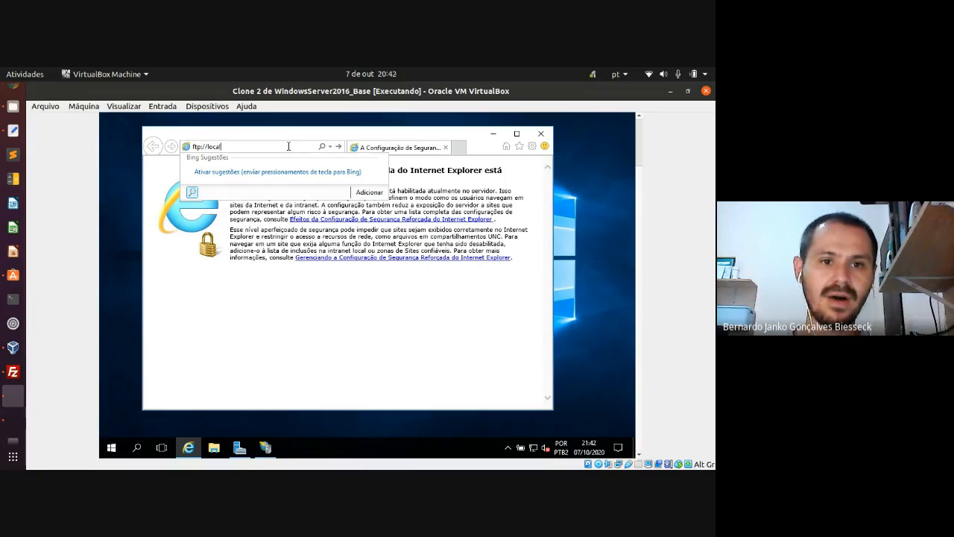
text(host)
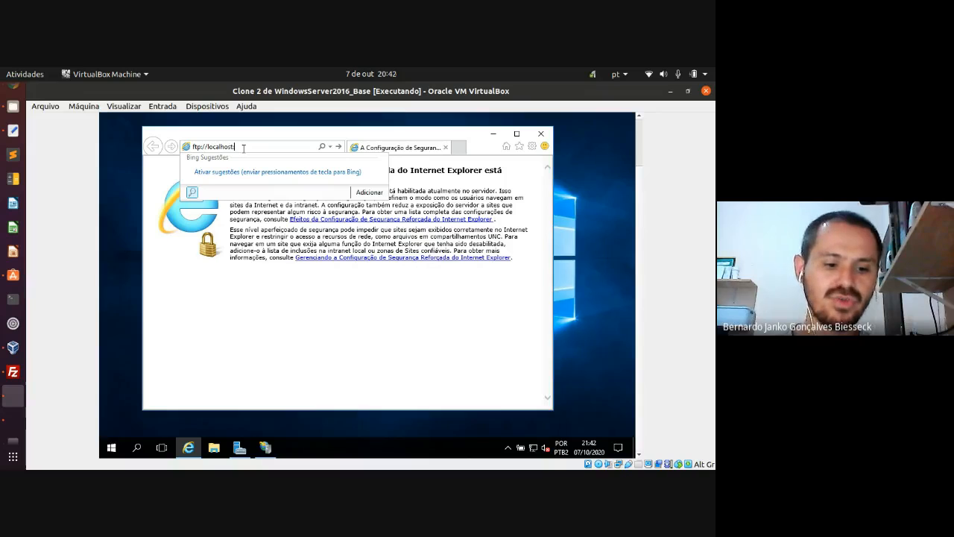
text(:21)
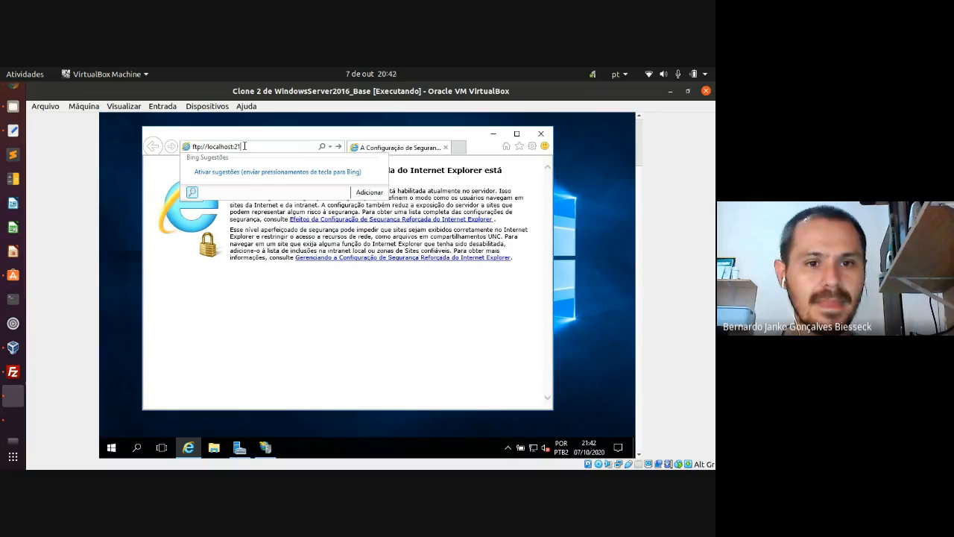
key(Return)
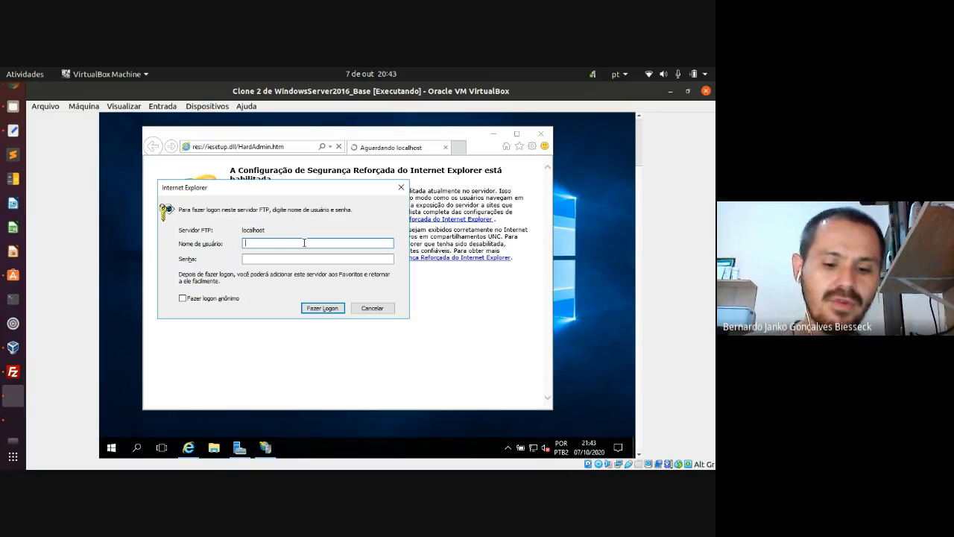
- Log in to the localhost FTP server as Administrador with the account password
text(A)
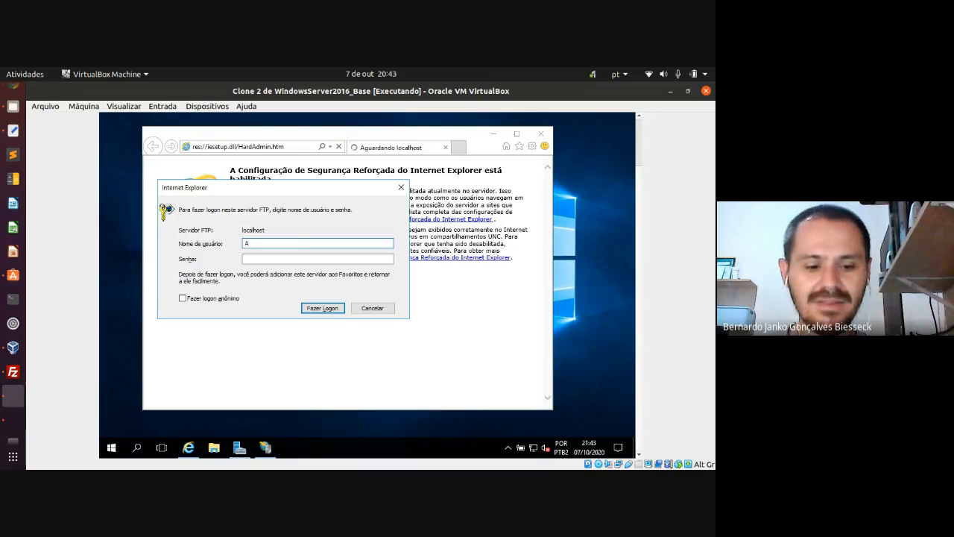
text(d)
key(BackSpace)
key(BackSpace)
text(A)
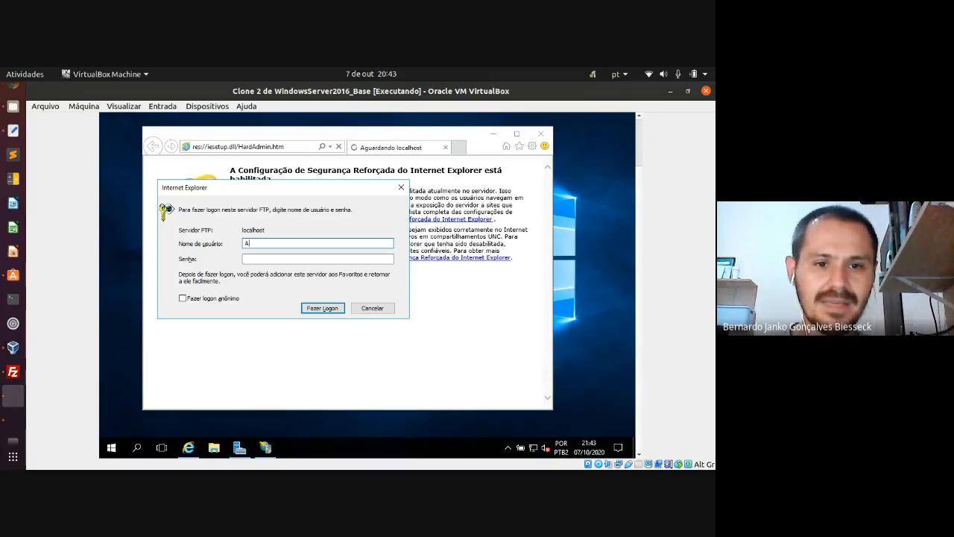
text(dm)
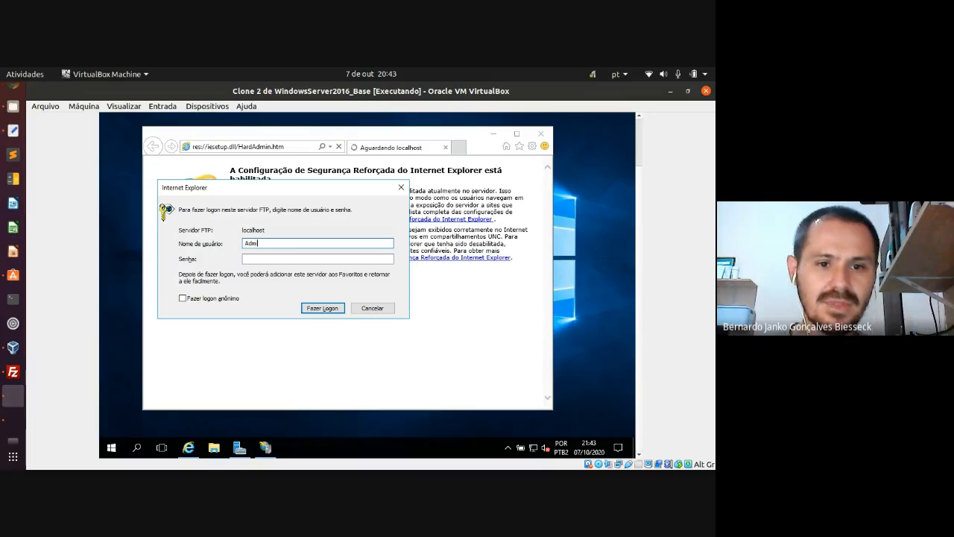
text(inistrador)
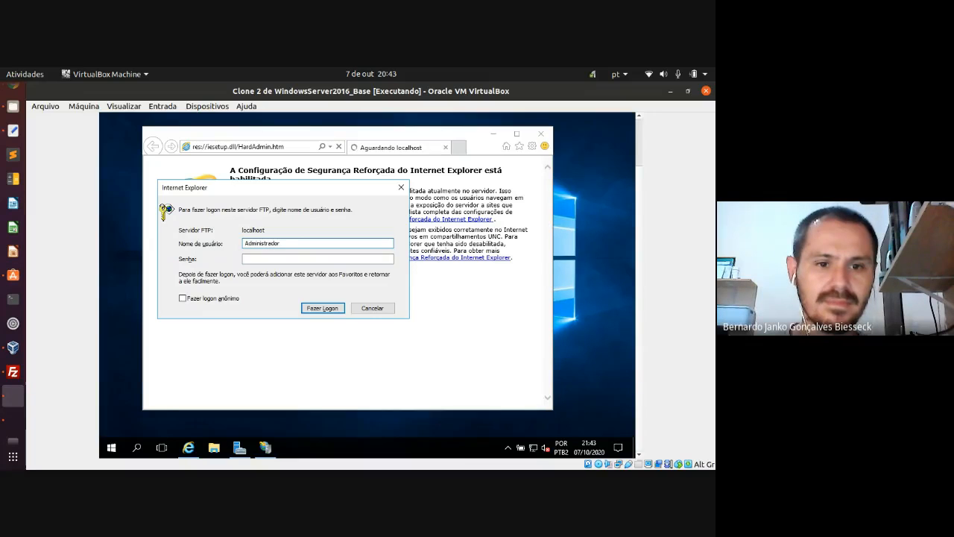
key(Tab)
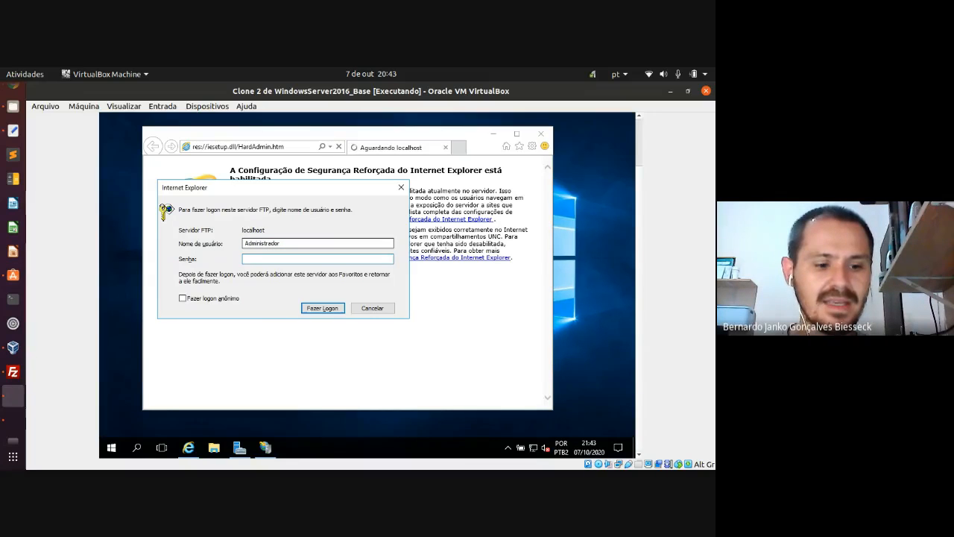
text(•••)
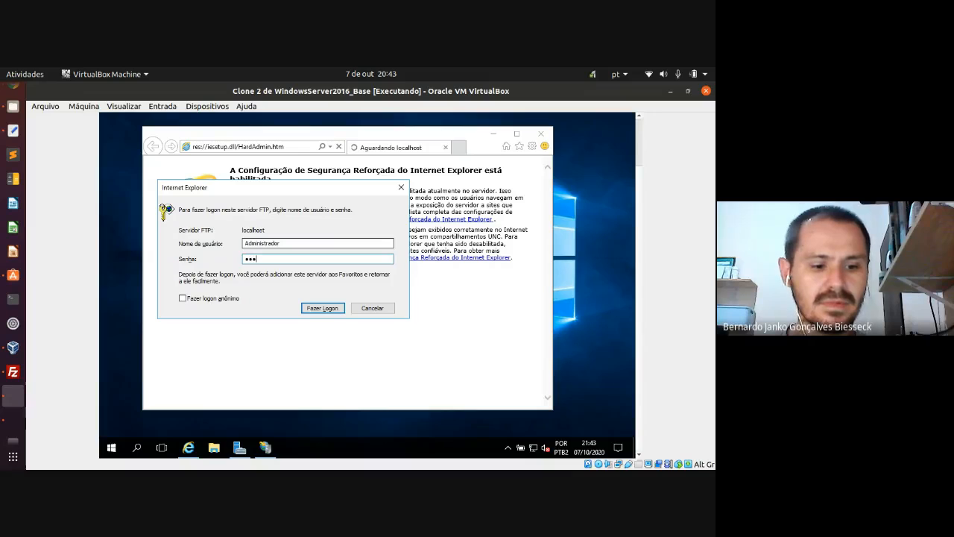
text(••••••)
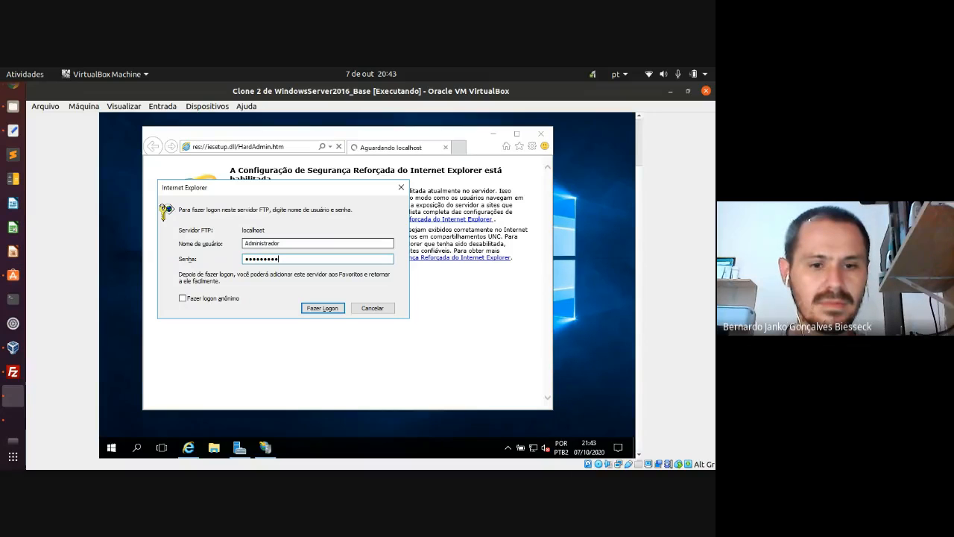
key(Return)
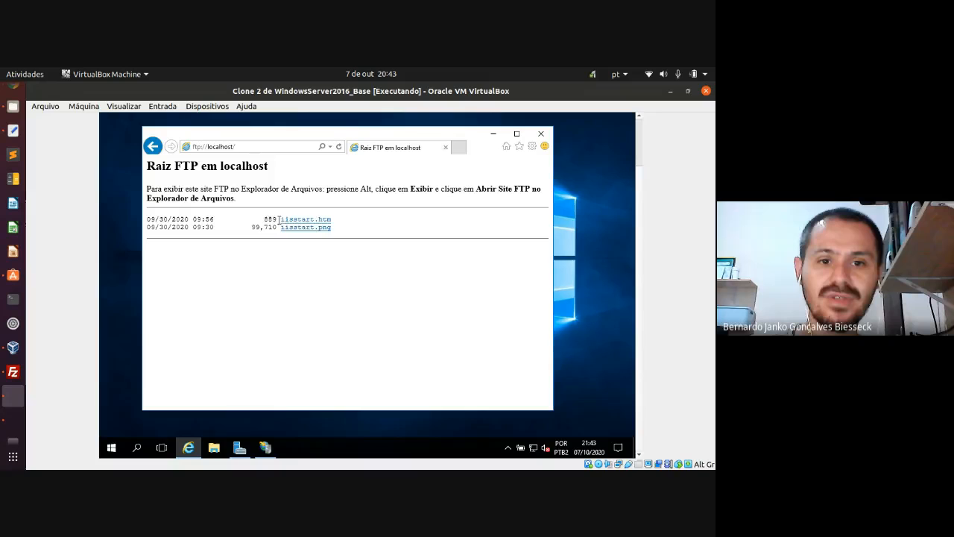
- Check the iisstart.htm and iisstart.png listing lines, then minimize Internet Explorer
drag(278, 218, 342, 230)
click(343, 230)
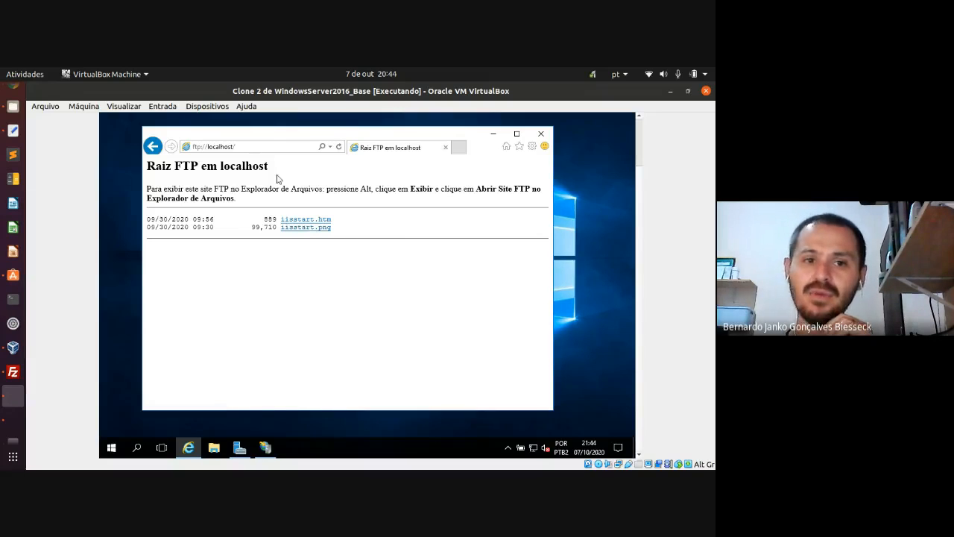
click(492, 133)
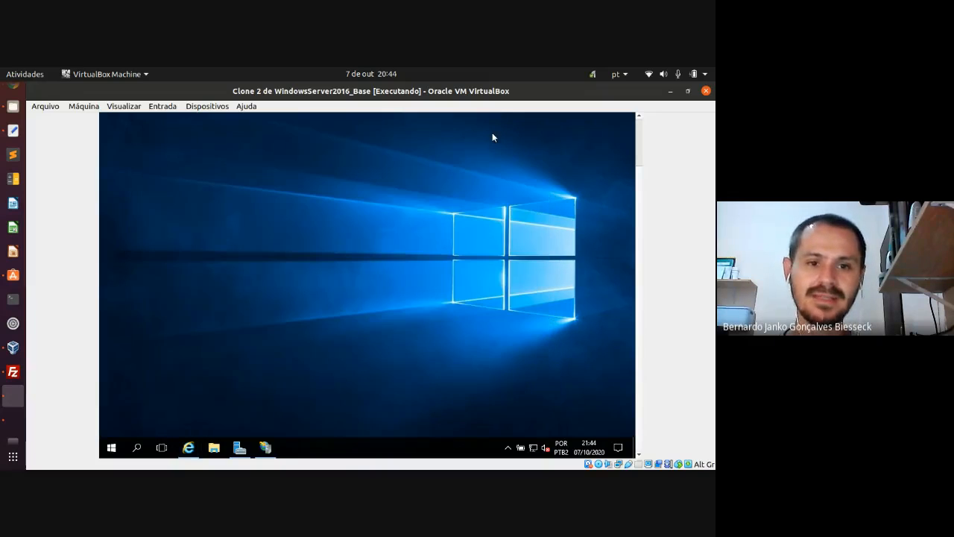
click(13, 419)
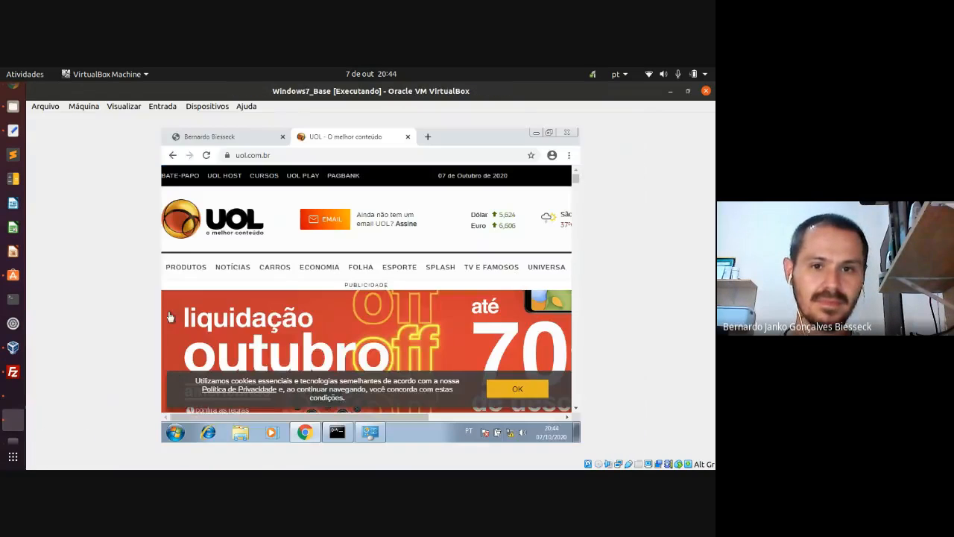
click(408, 136)
text(www.redes3sem.com)
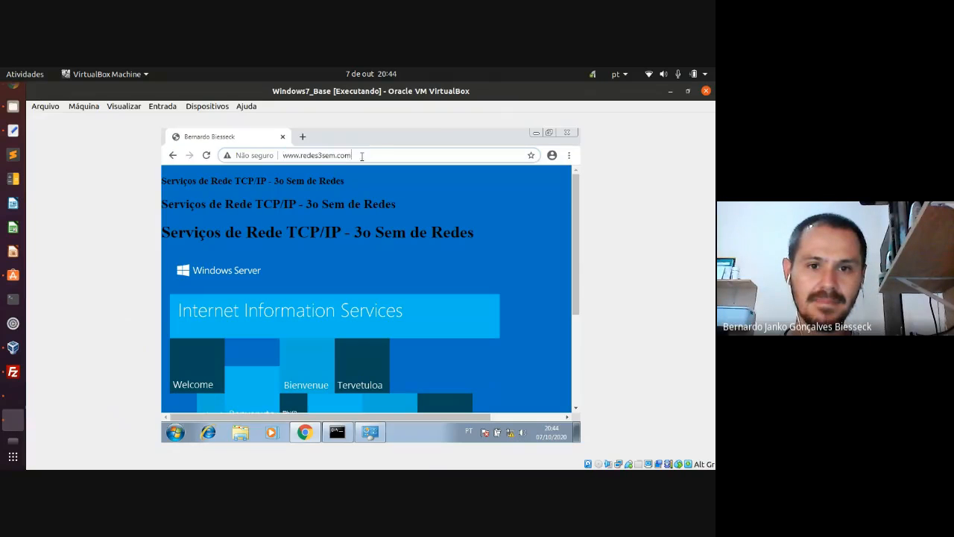
click(303, 137)
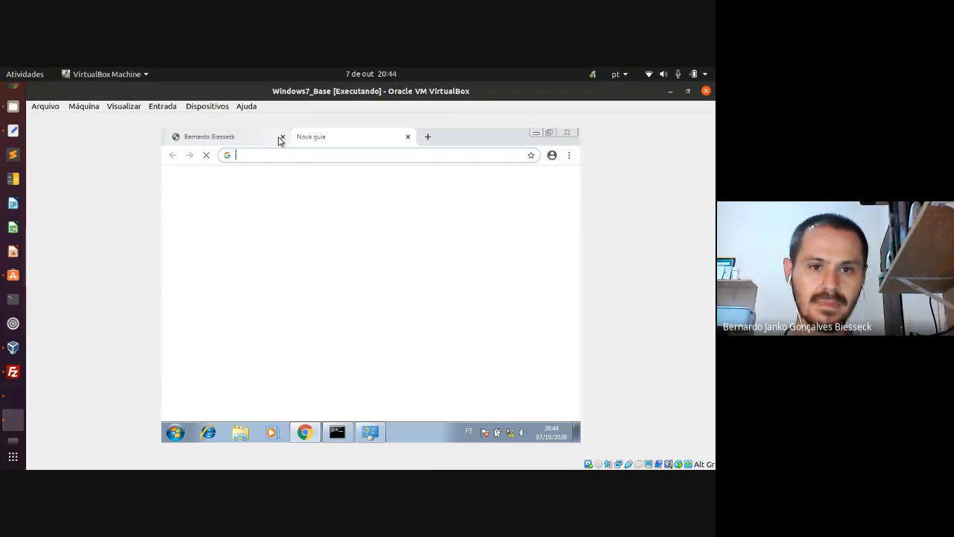
click(314, 158)
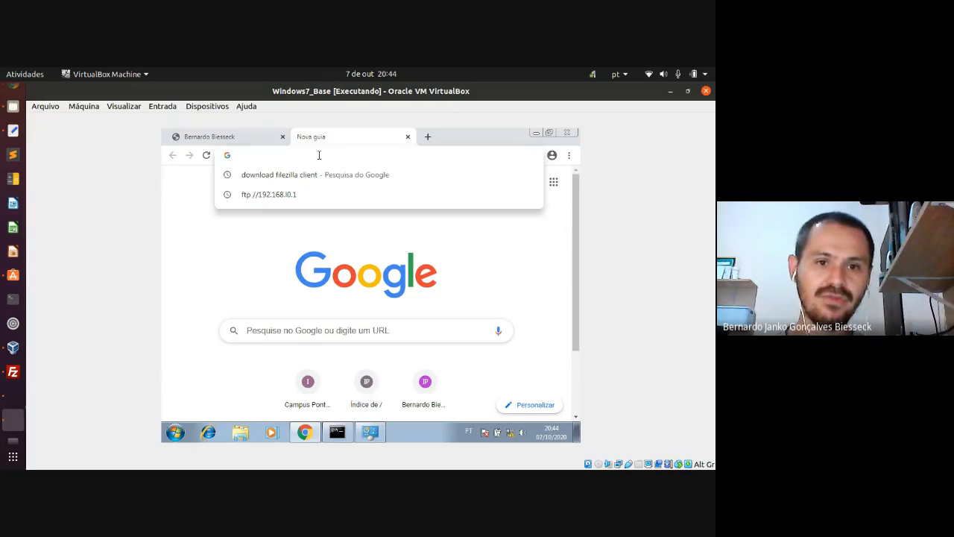
text(ftp)
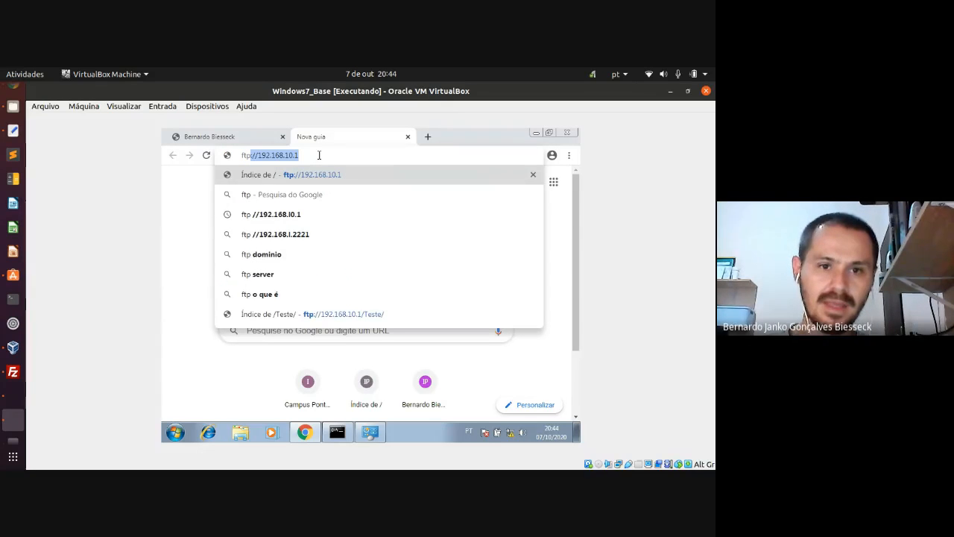
text(://)
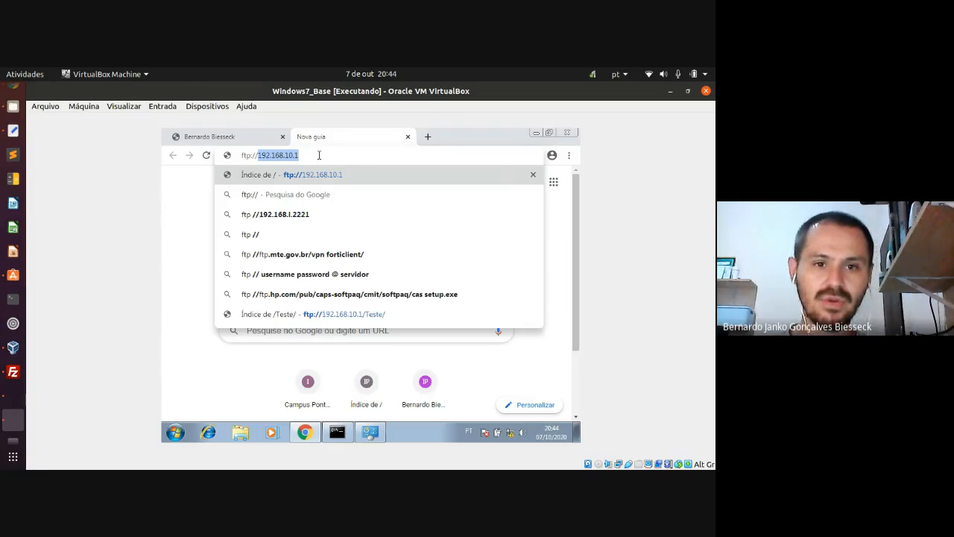
text(www.re)
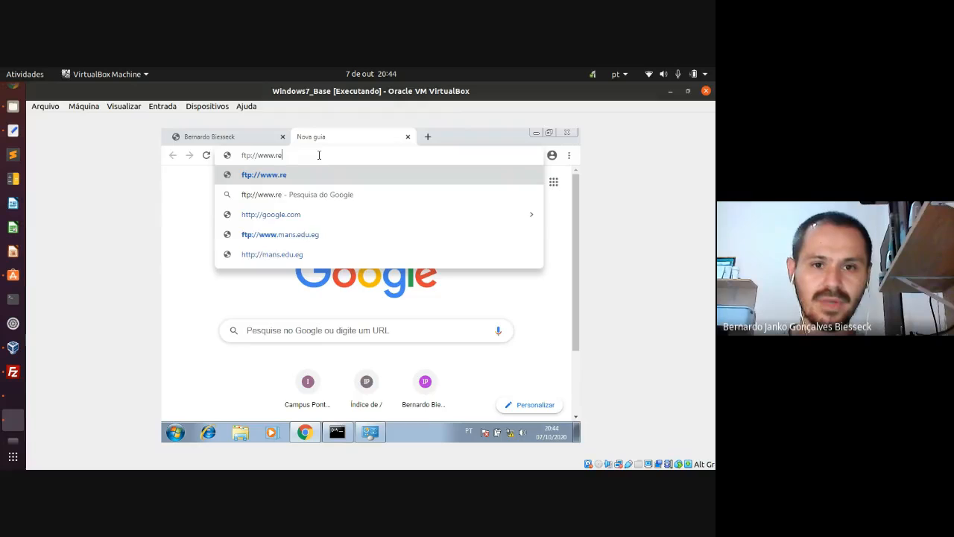
text(des3sem)
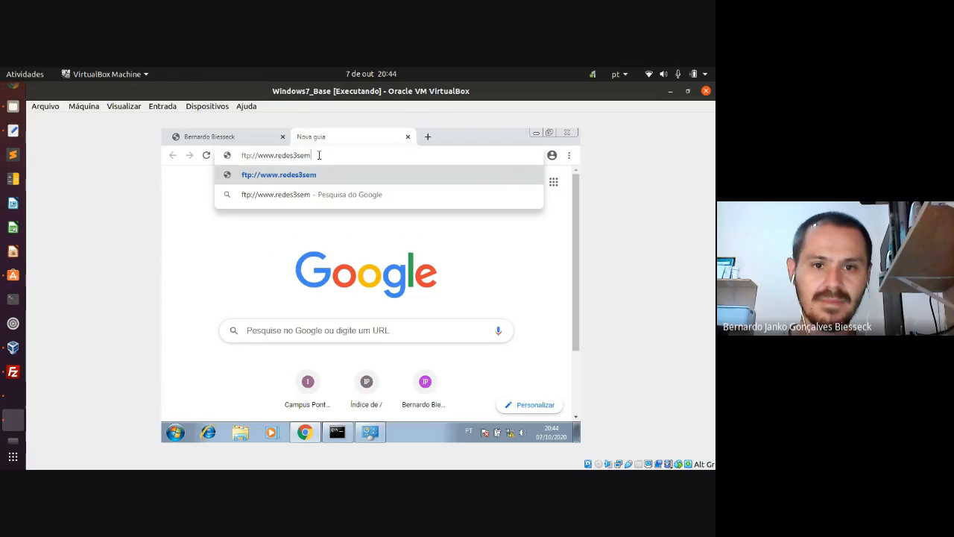
text(.com)
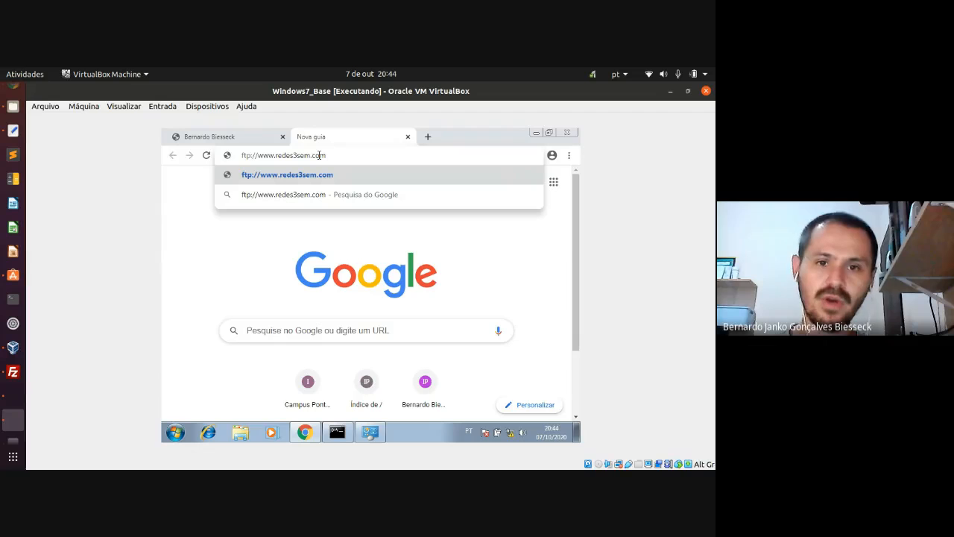
text(:21)
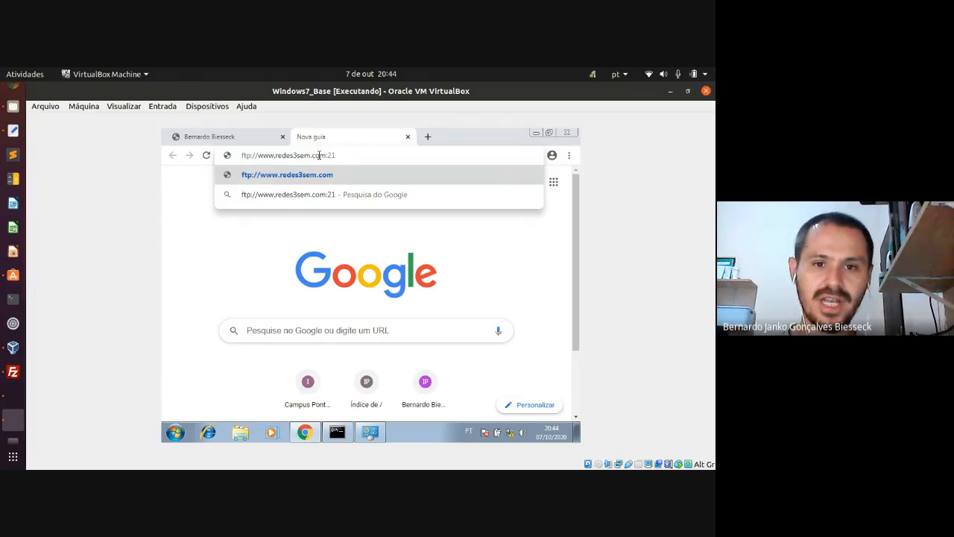
key(BackSpace)
key(BackSpace)
key(BackSpace)
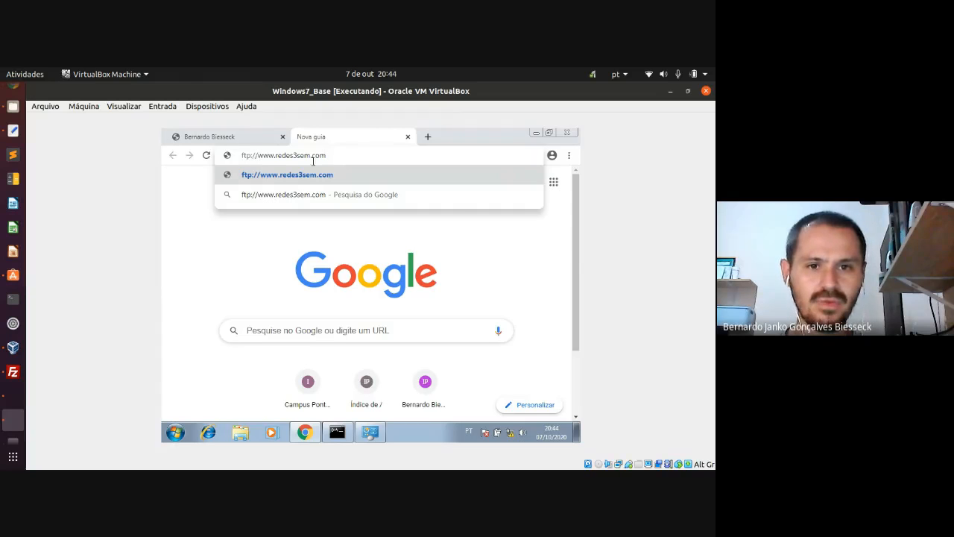
key(Return)
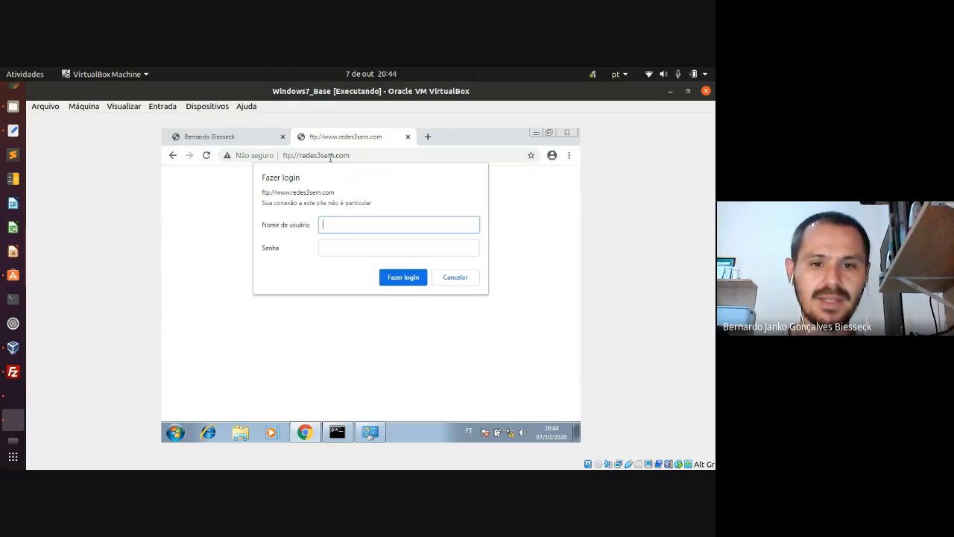
- Sign in to the FTP site as Administrador and save the password in Chrome
text(Administr)
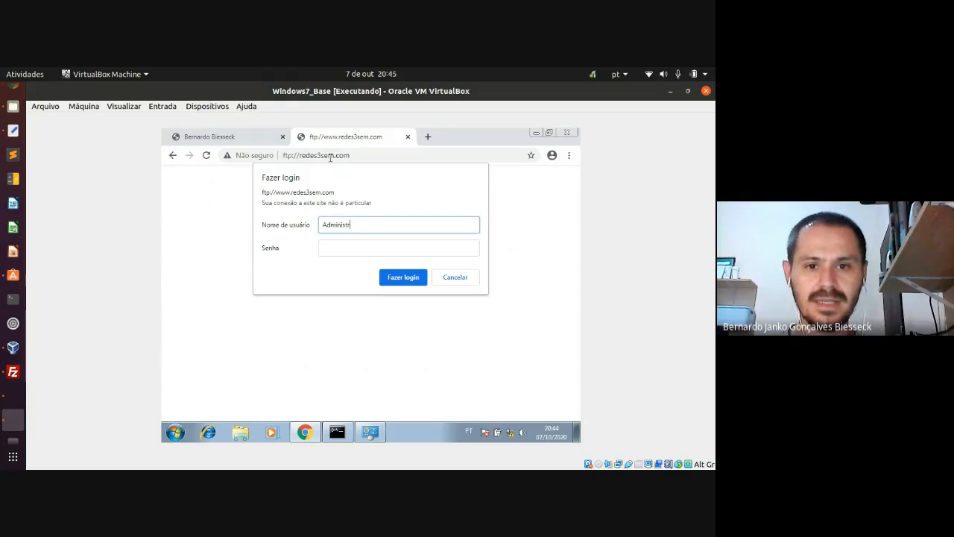
text(ador)
key(Tab)
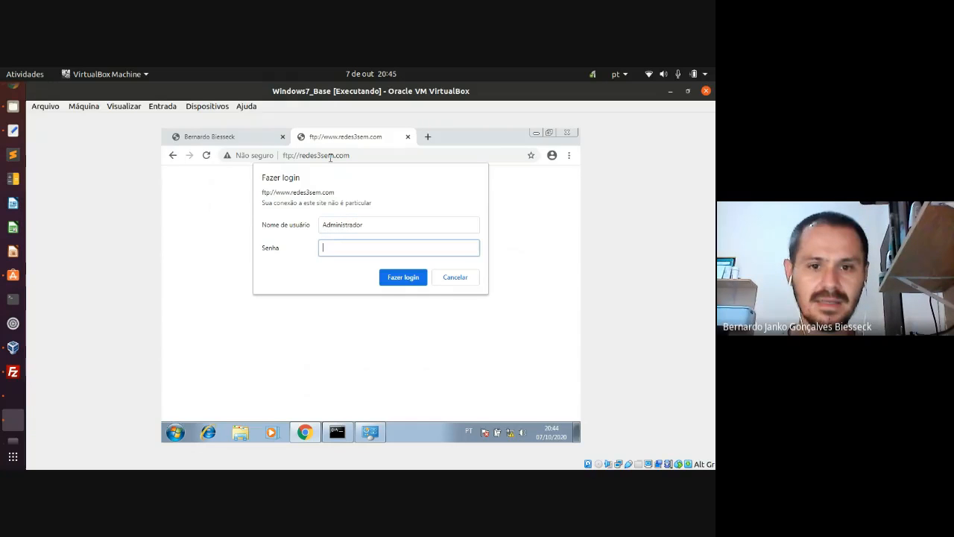
text(•)
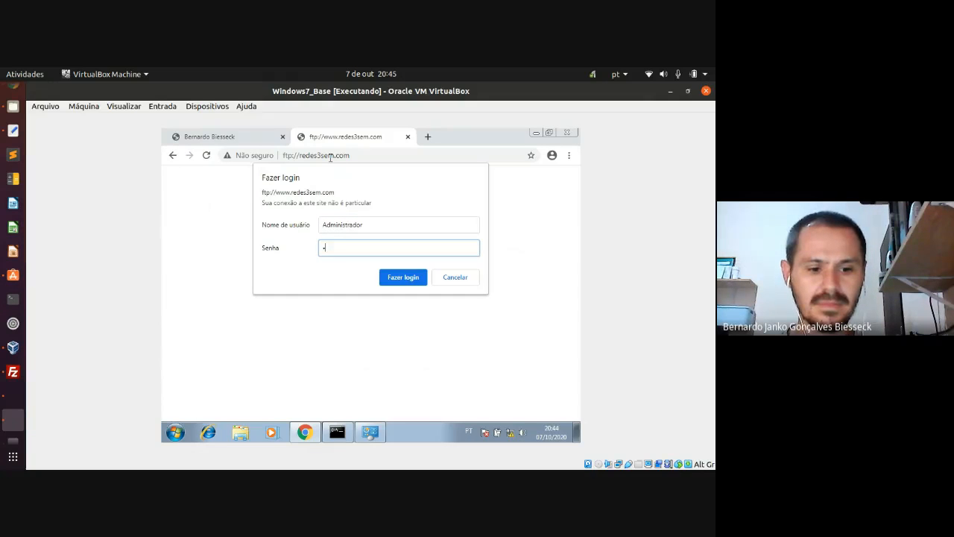
text(••••)
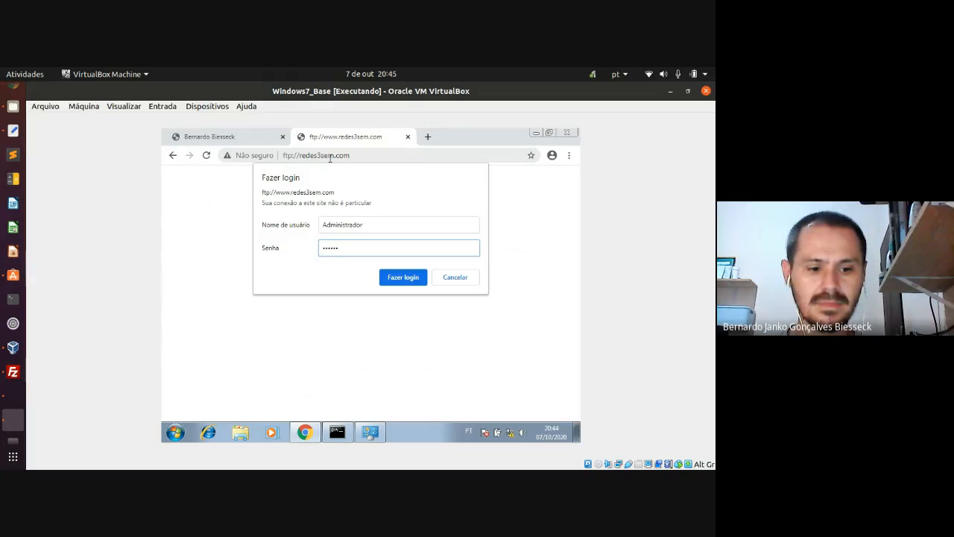
text(•)
key(Return)
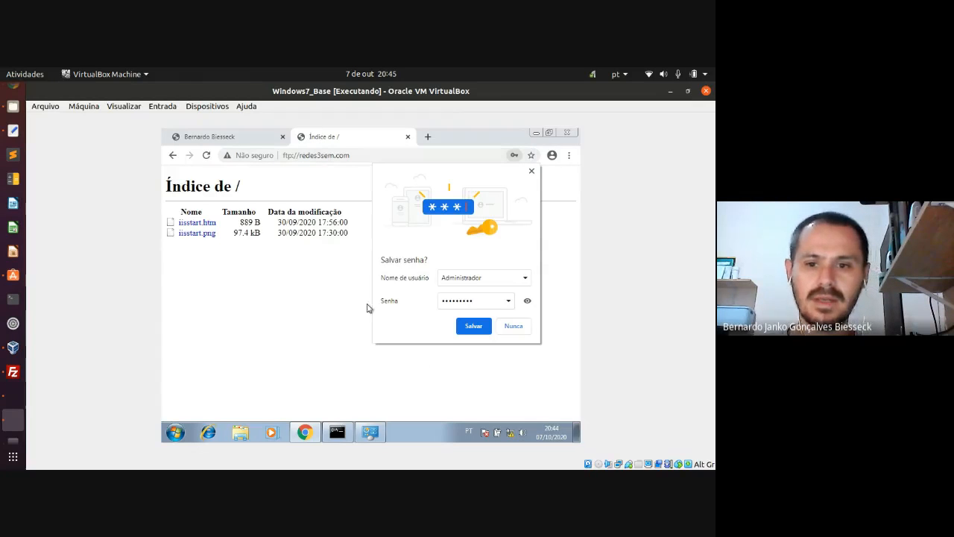
click(474, 326)
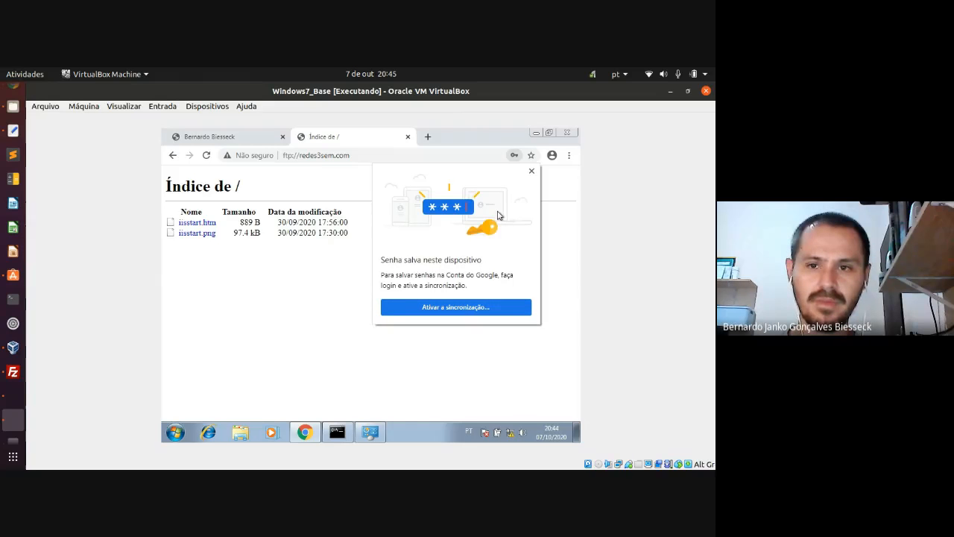
click(531, 172)
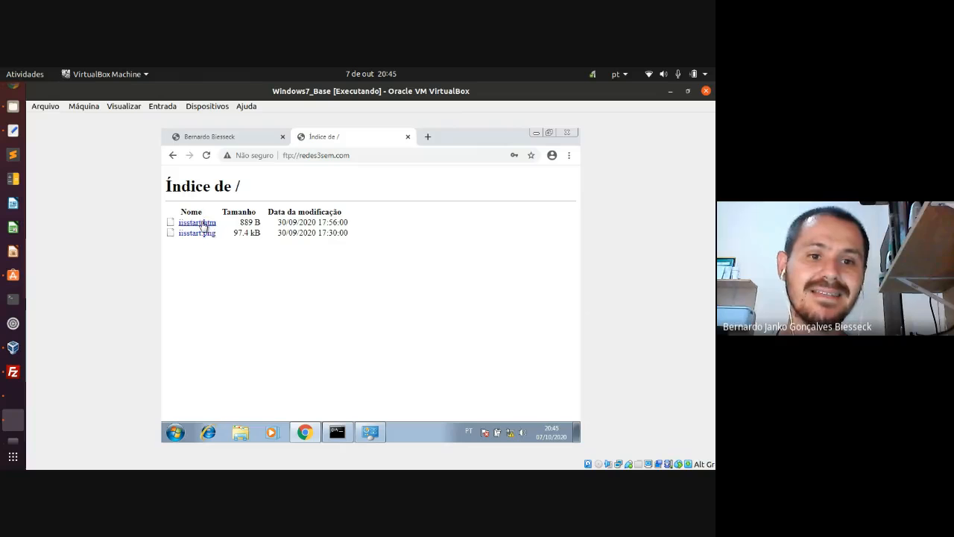
click(536, 134)
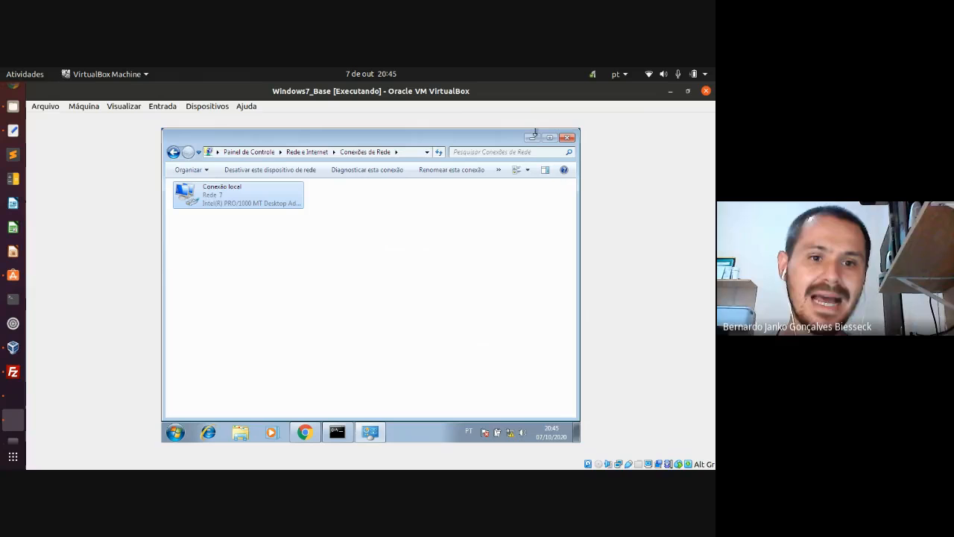
click(567, 138)
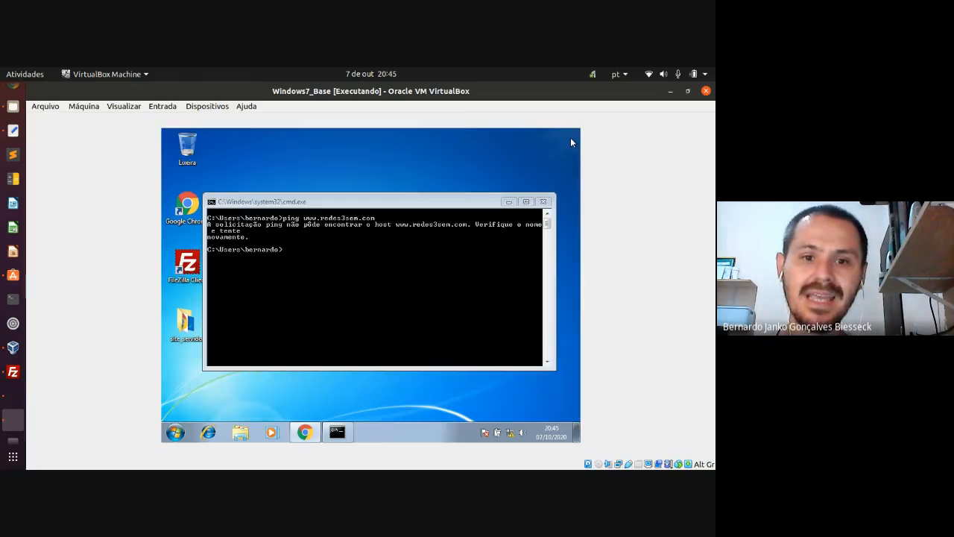
click(376, 281)
key(Up)
key(Return)
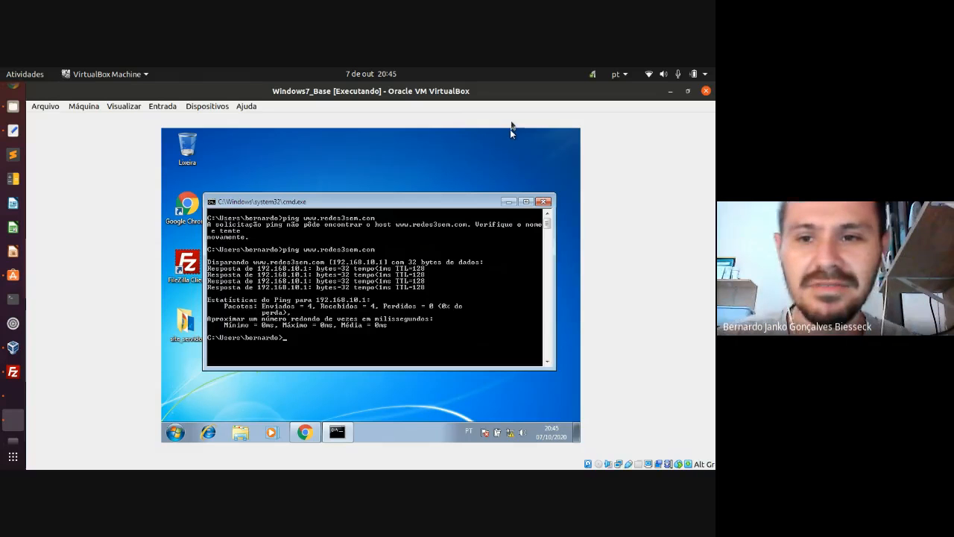
click(543, 202)
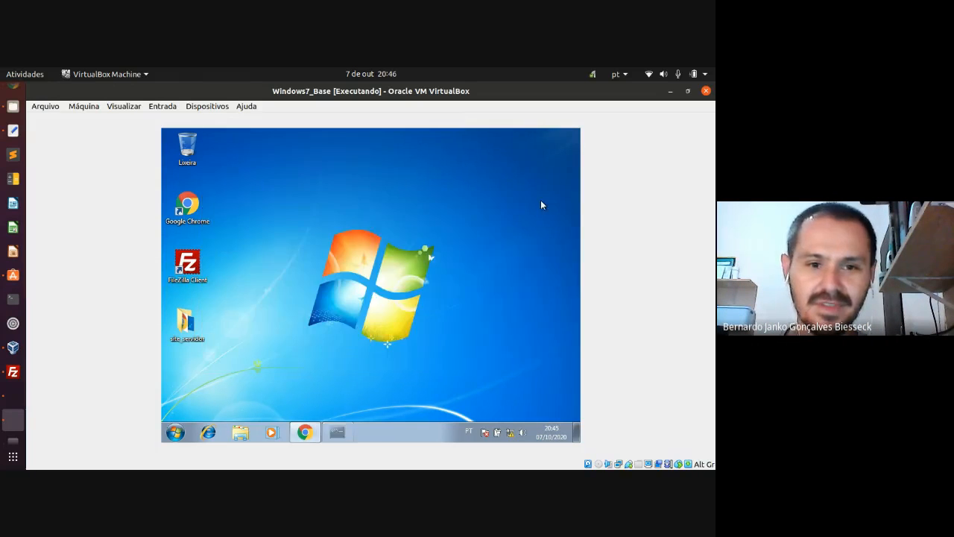
- Permanently delete the site_servidor folder from the desktop
click(178, 333)
key(Delete)
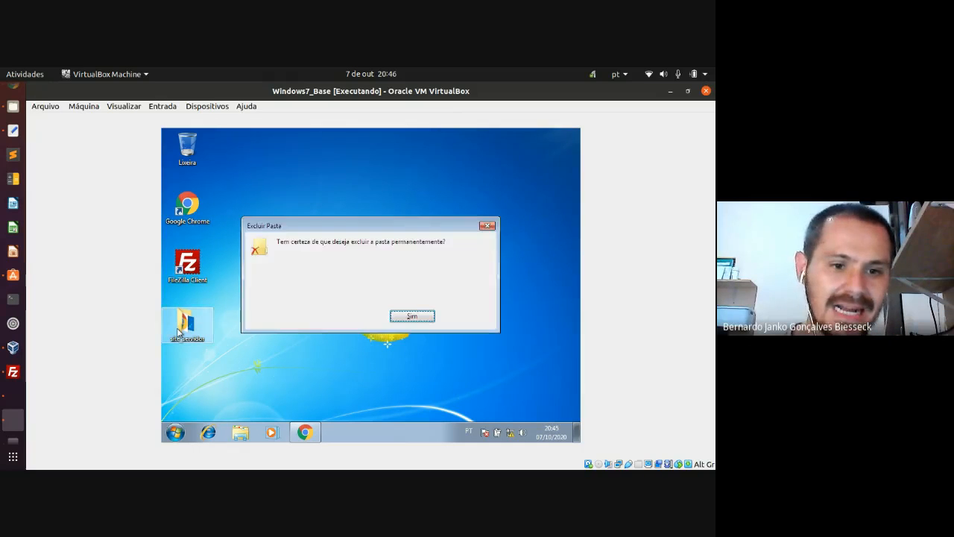
key(Return)
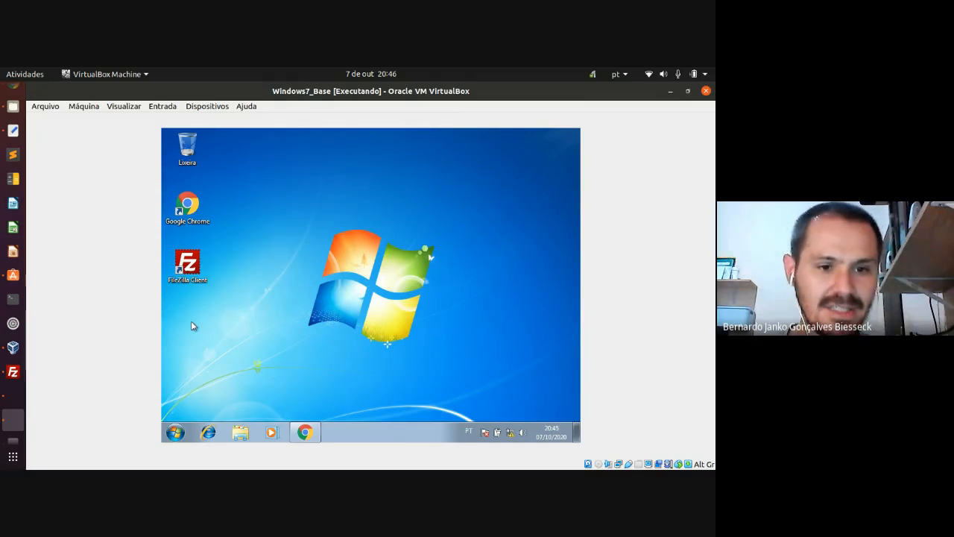
- Create a new desktop folder named site_redes3sem
right_click(191, 325)
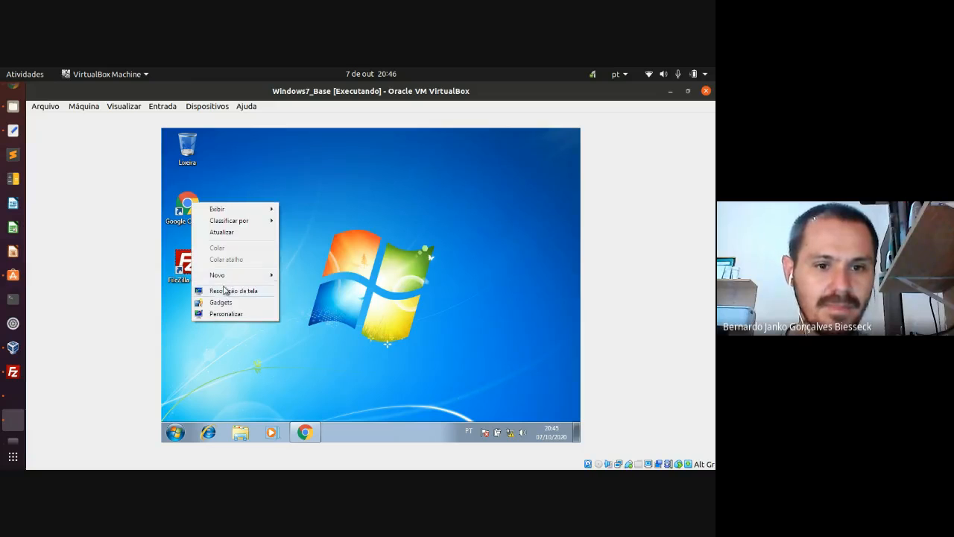
mouse_move(233, 277)
click(316, 274)
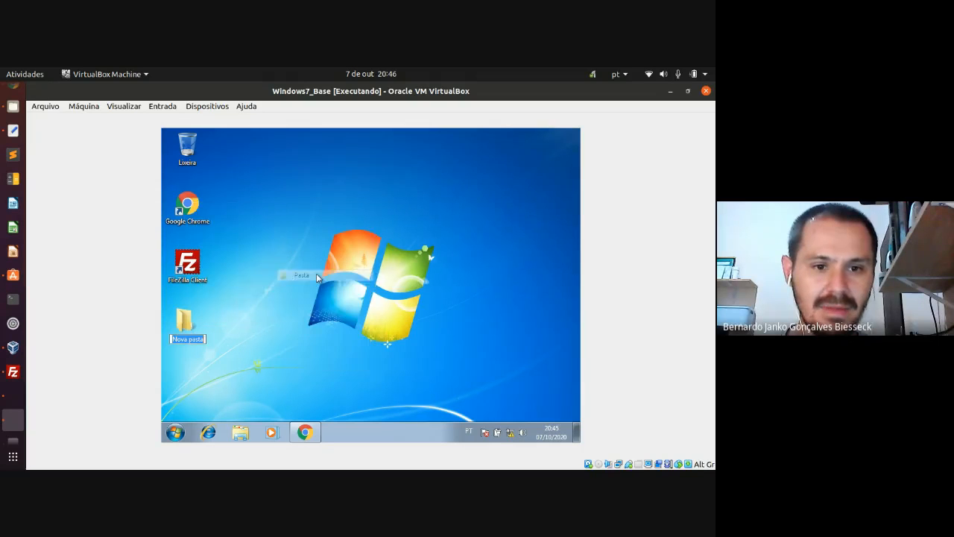
text(s)
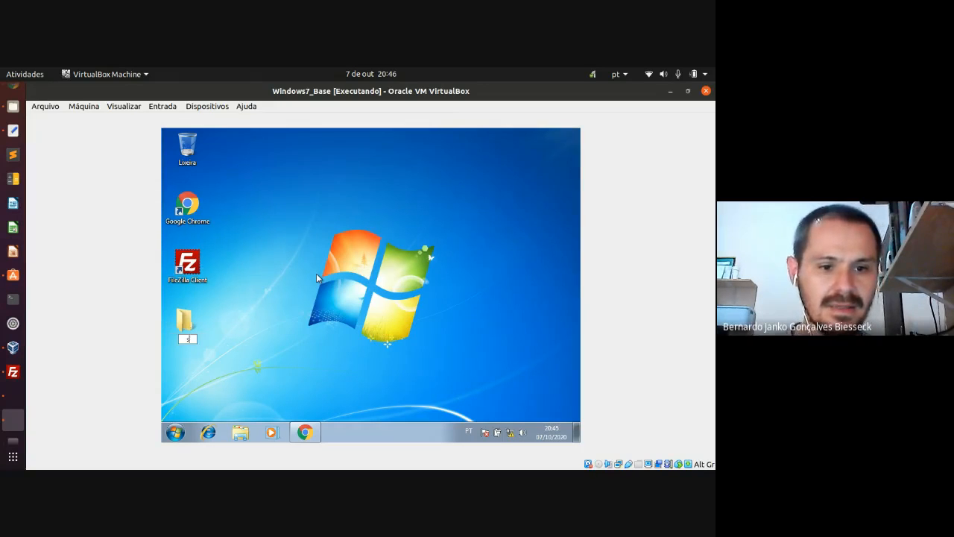
text(ite_)
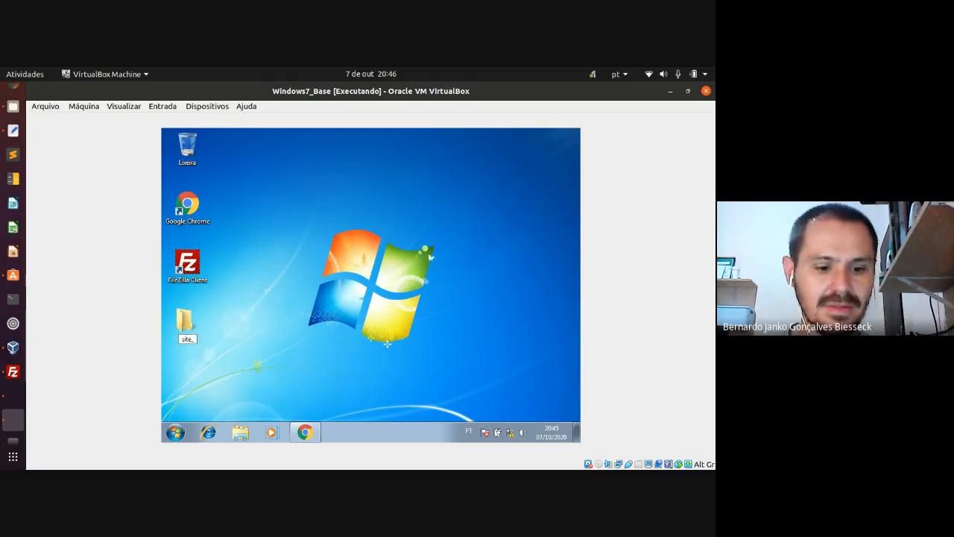
text(redes)
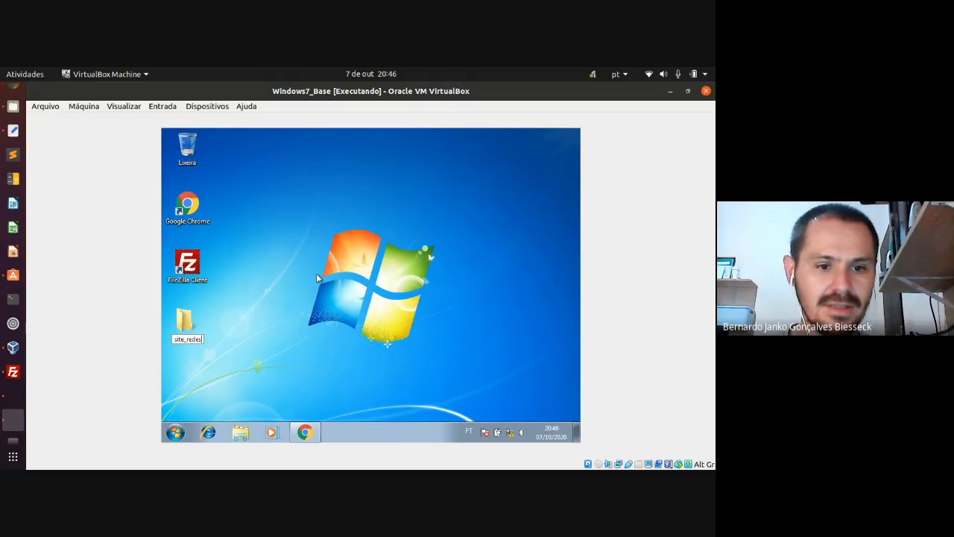
text(3sem)
key(Return)
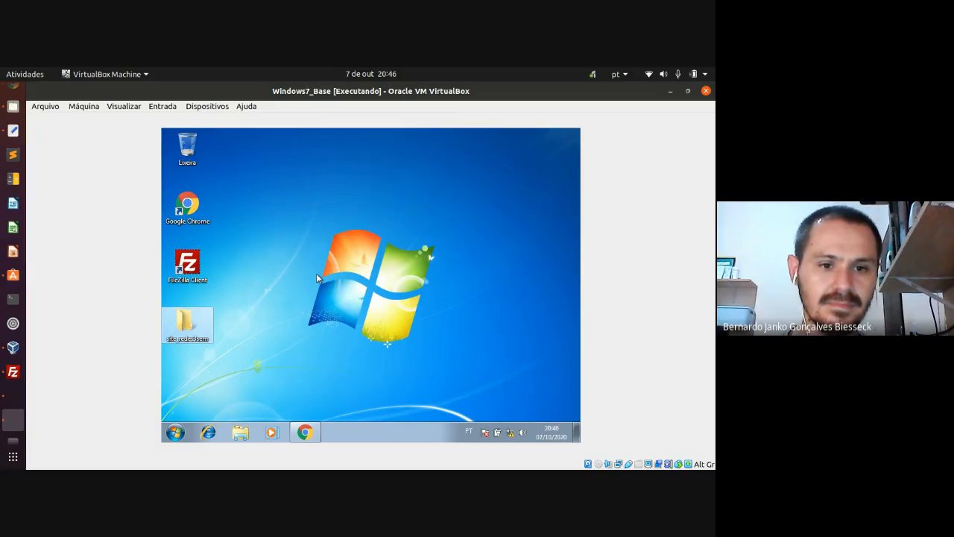
click(303, 433)
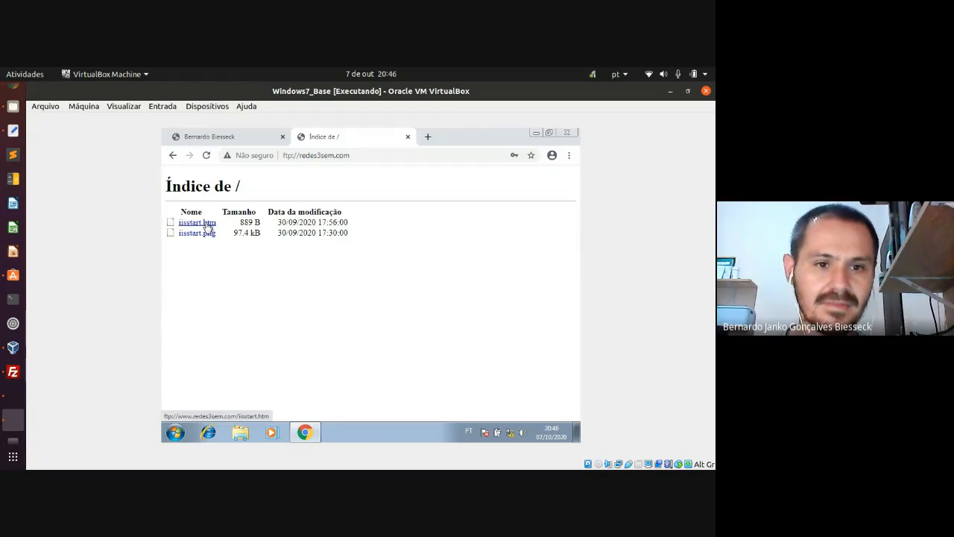
- Save the iisstart.htm link into the desktop folder site_redes3sem
right_click(208, 226)
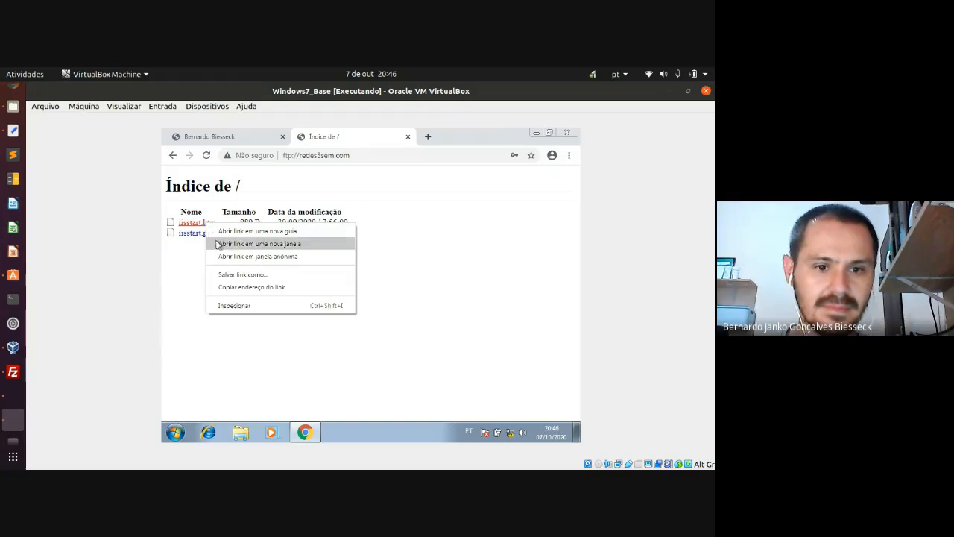
click(231, 275)
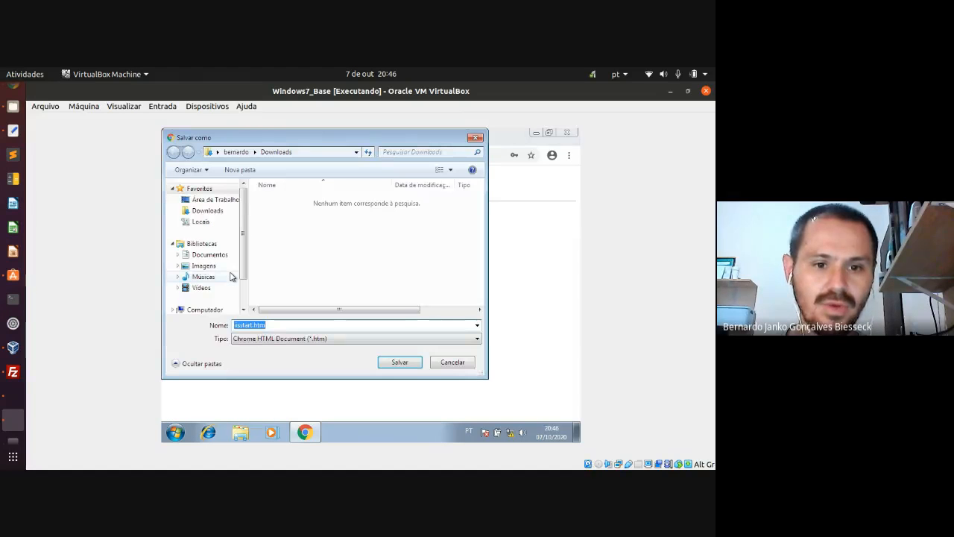
mouse_move(242, 254)
mouse_down()
mouse_move(243, 283)
mouse_move(243, 258)
mouse_up()
click(214, 200)
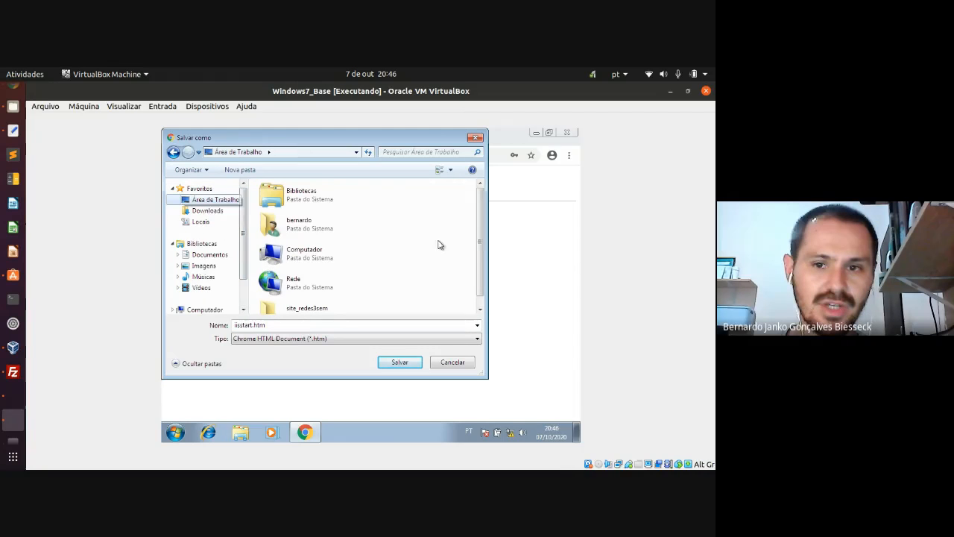
scroll(480, 258, down, 2)
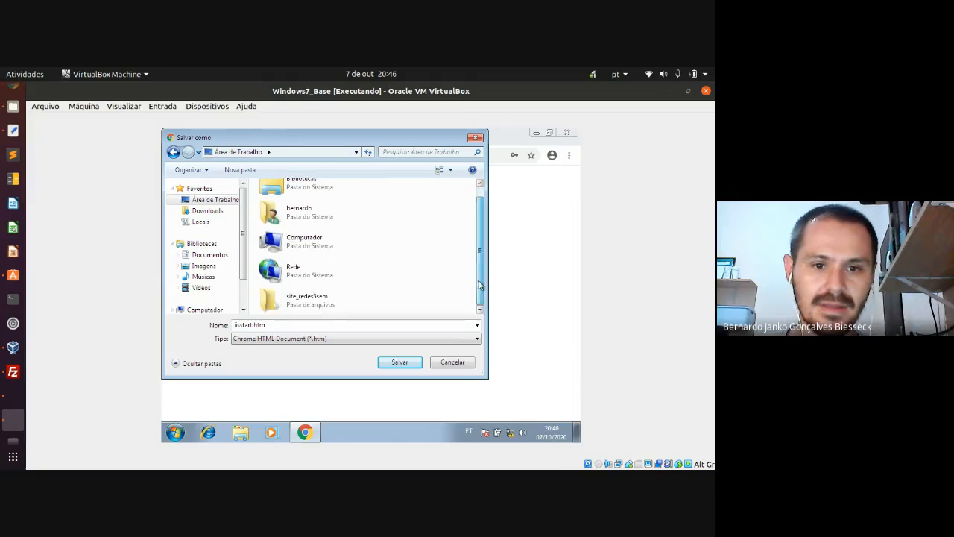
double_click(302, 302)
click(400, 362)
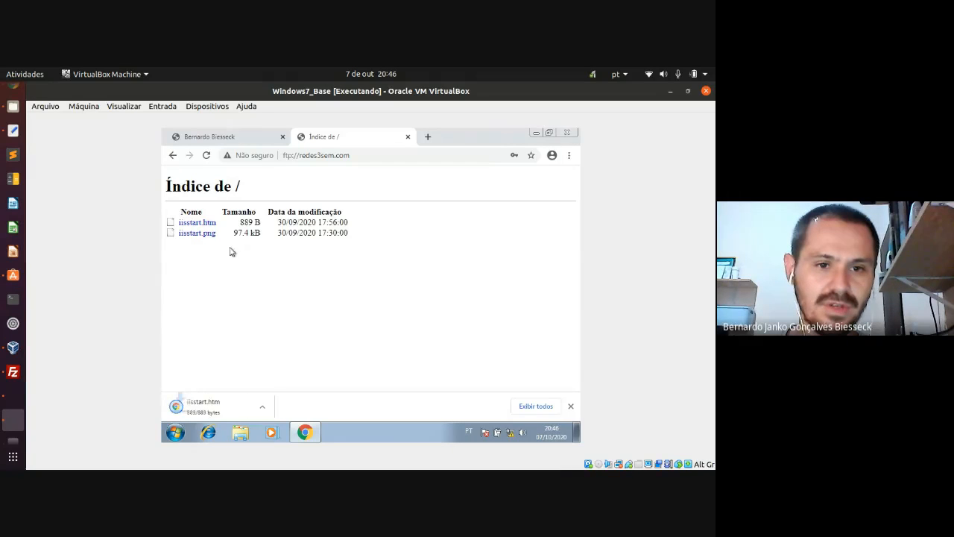
- Save the iisstart.png link into site_redes3sem as well, then minimize Chrome
right_click(208, 235)
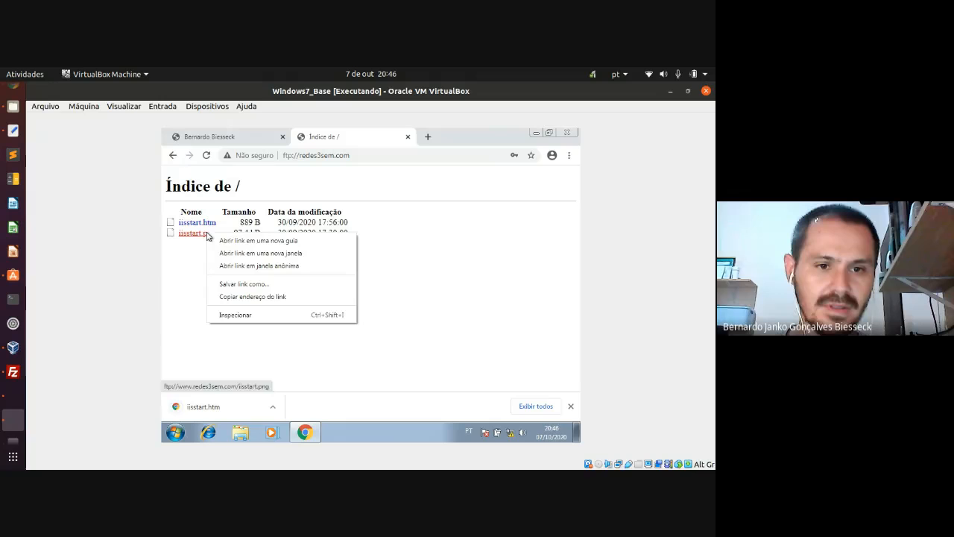
click(244, 285)
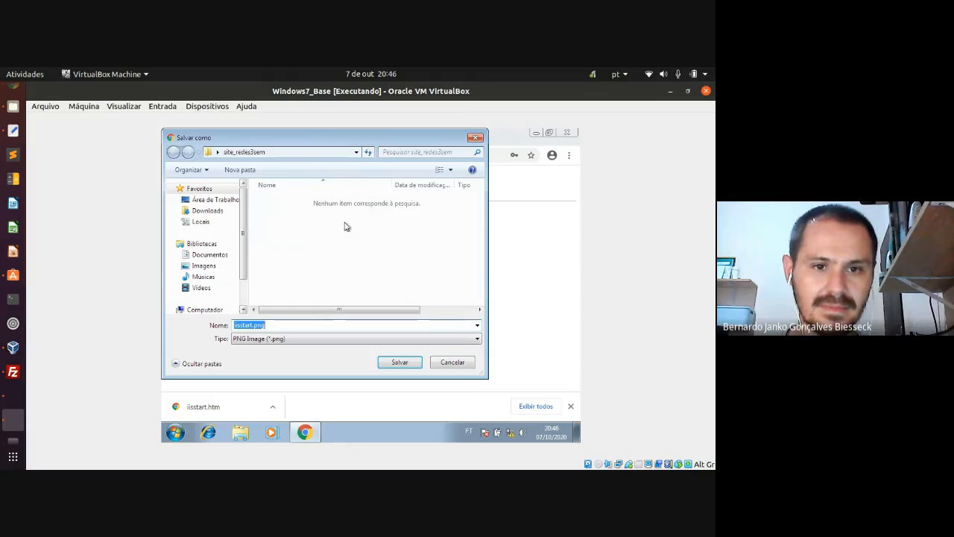
click(400, 363)
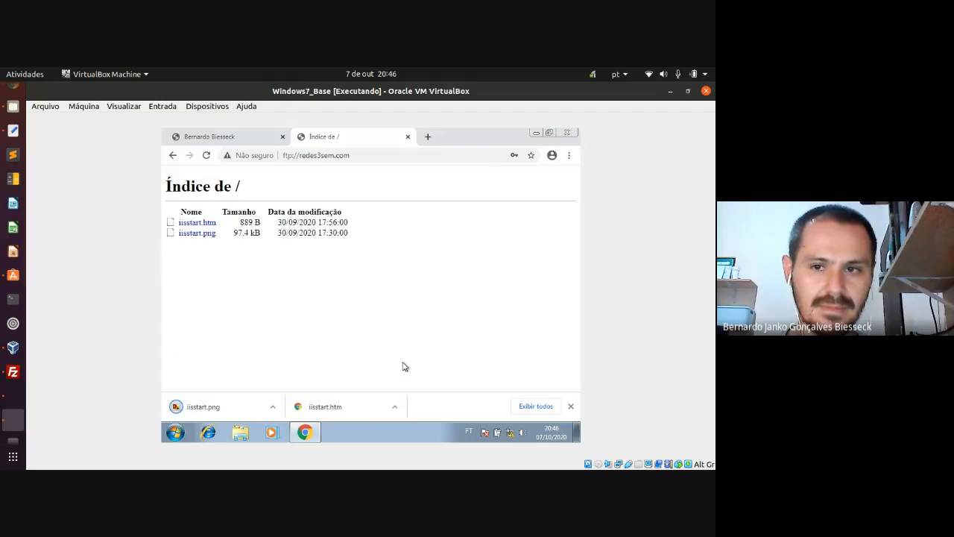
click(534, 132)
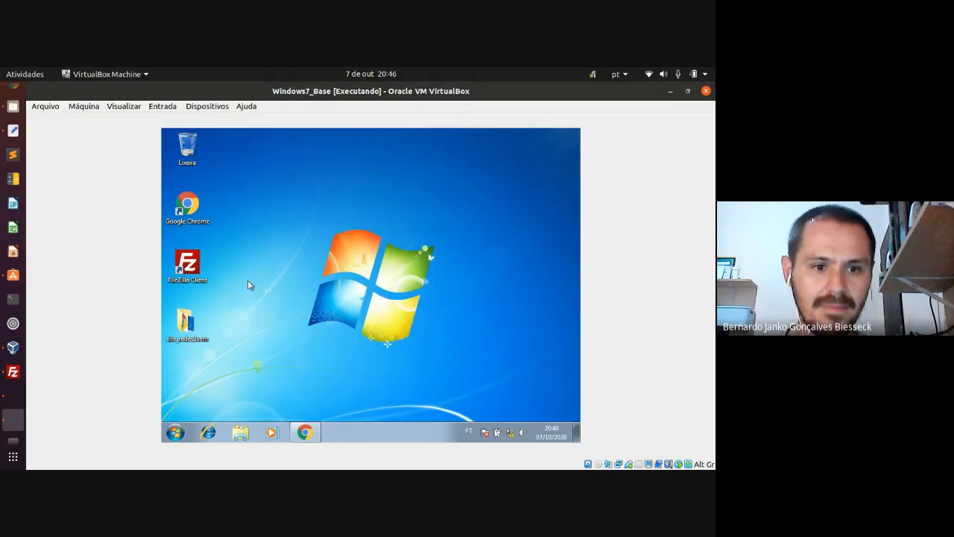
double_click(185, 320)
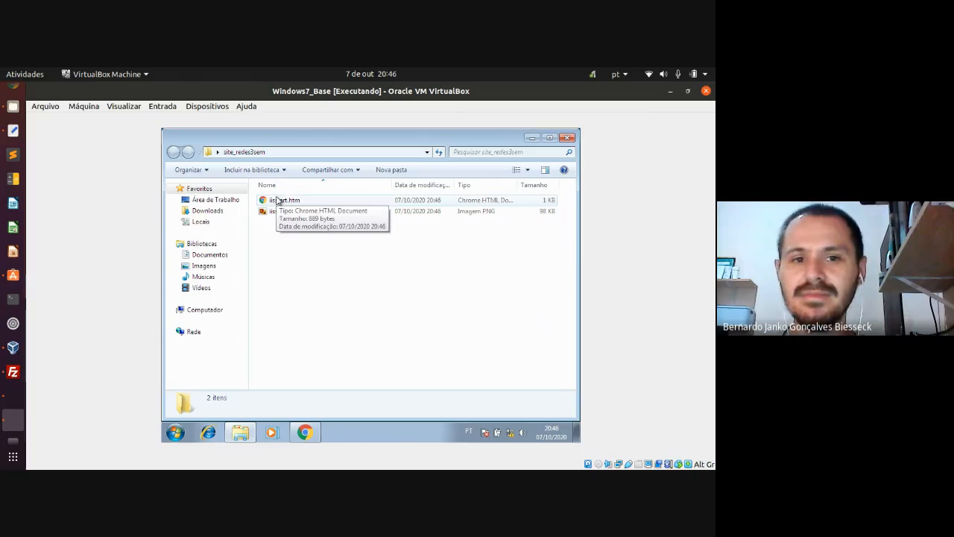
click(286, 214)
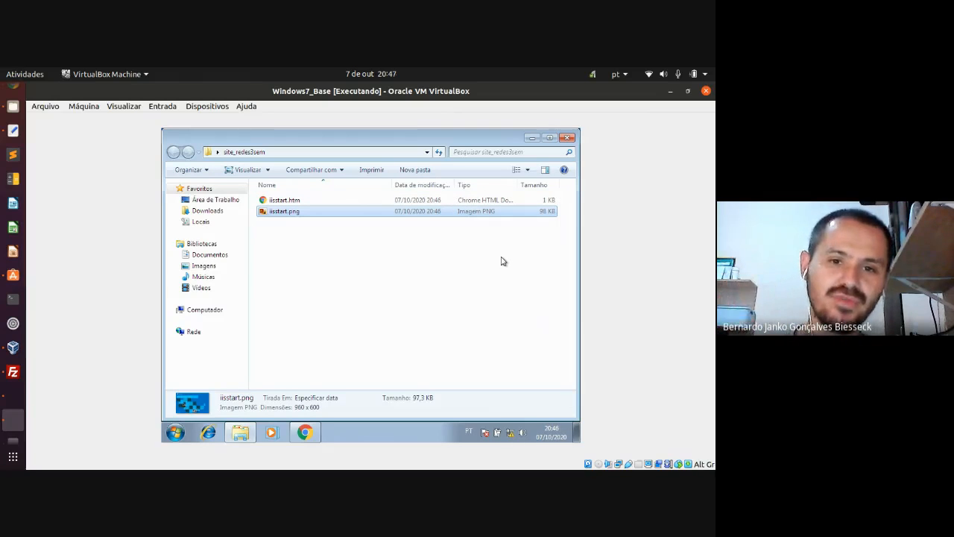
click(576, 434)
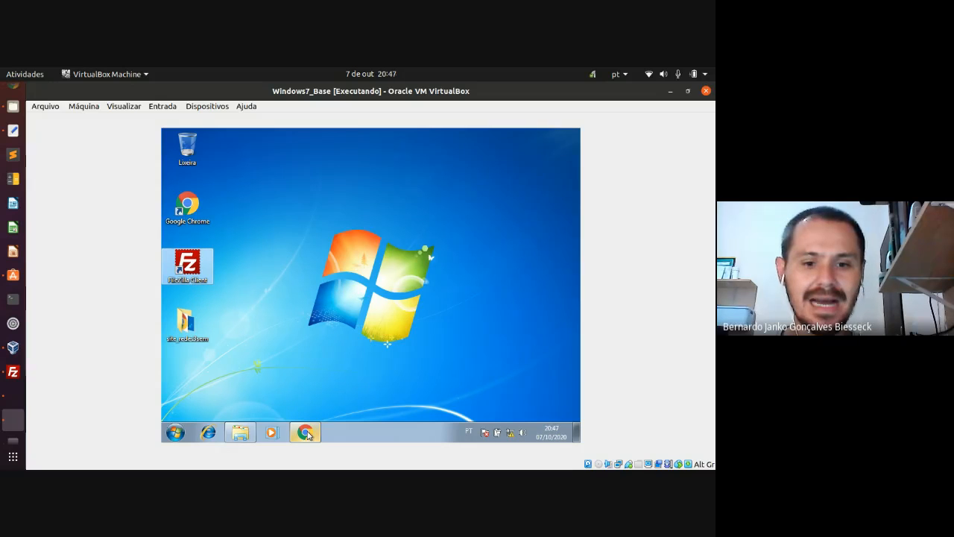
mouse_move(308, 436)
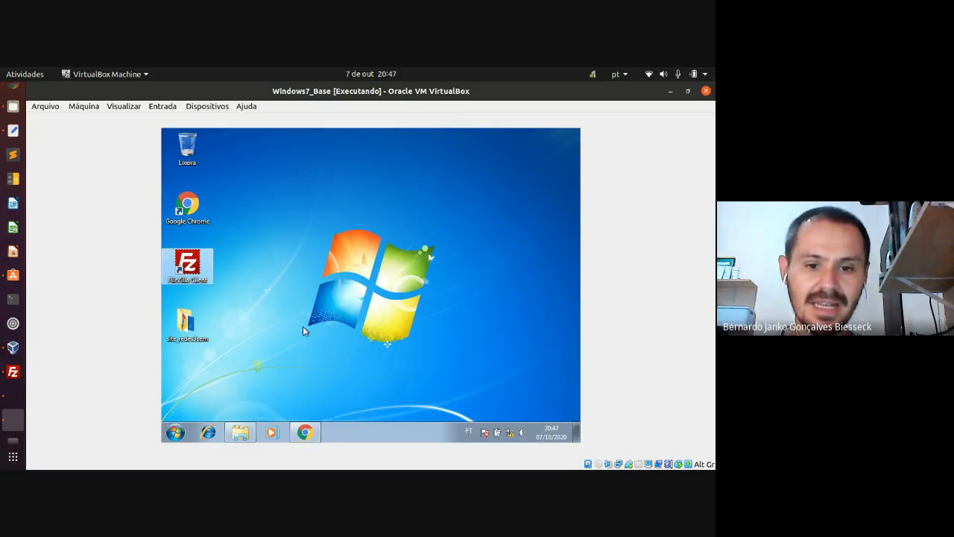
- Search for 'download filezilla client' in a new Chrome tab
click(313, 435)
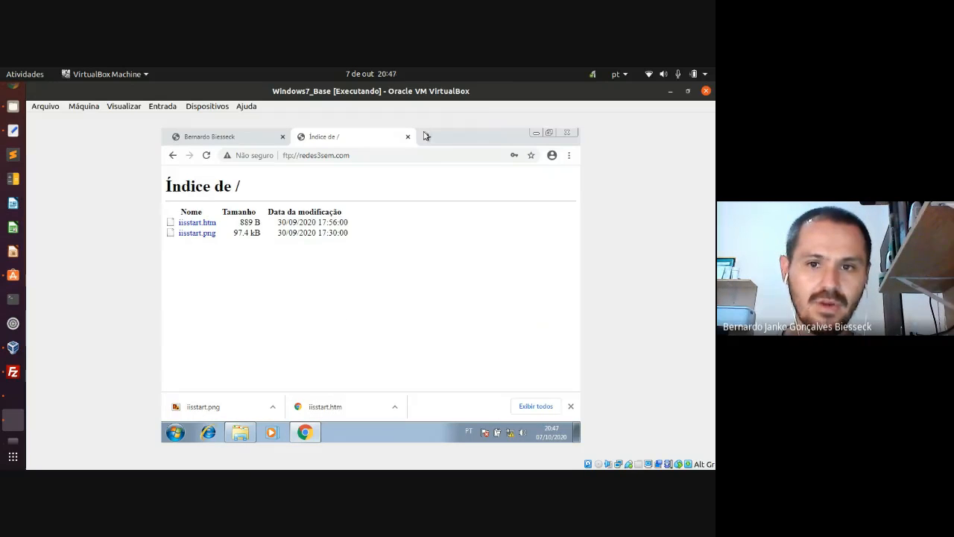
click(429, 138)
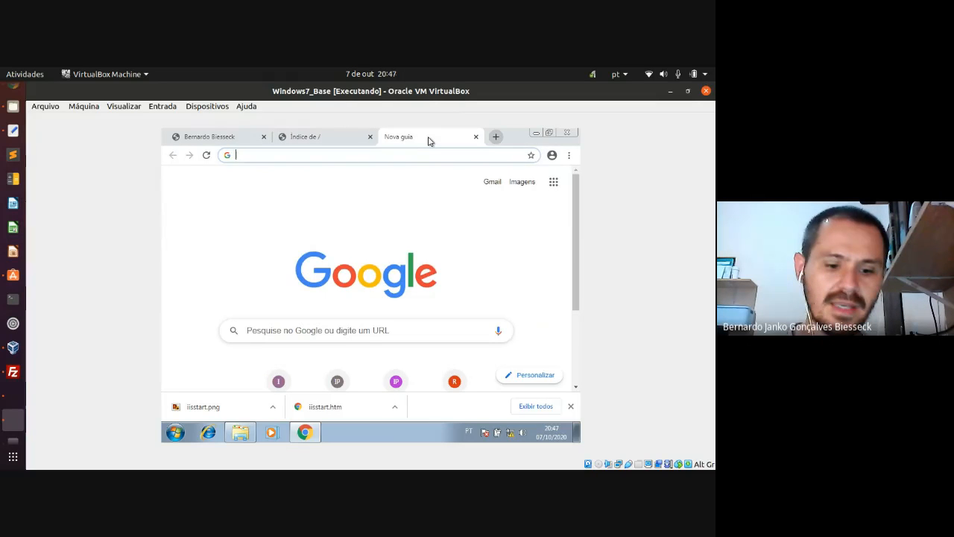
text(download fi)
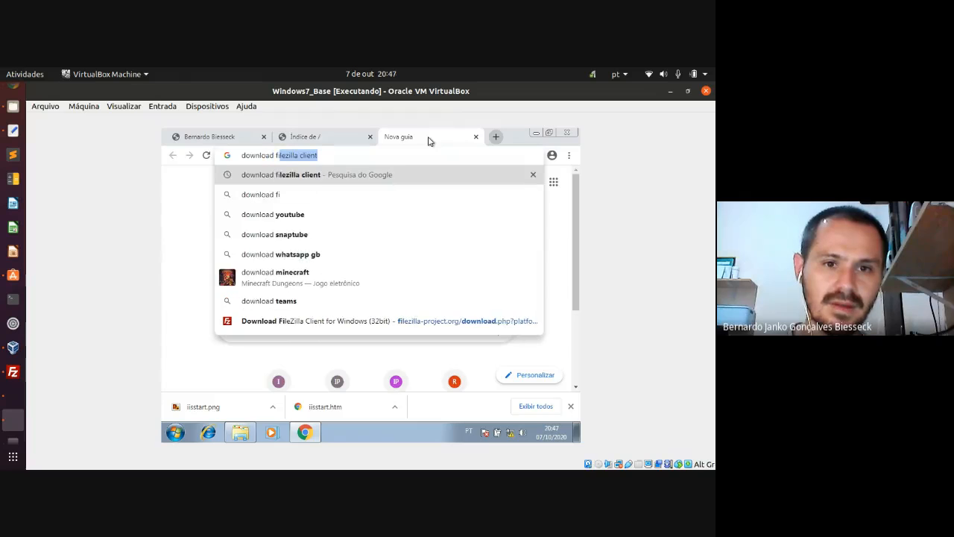
text(lezilla cliente)
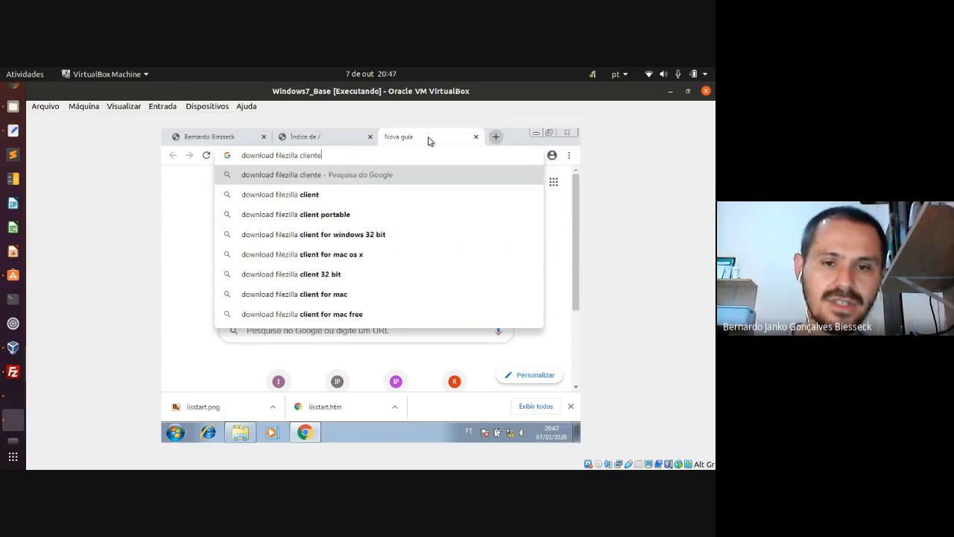
key(BackSpace)
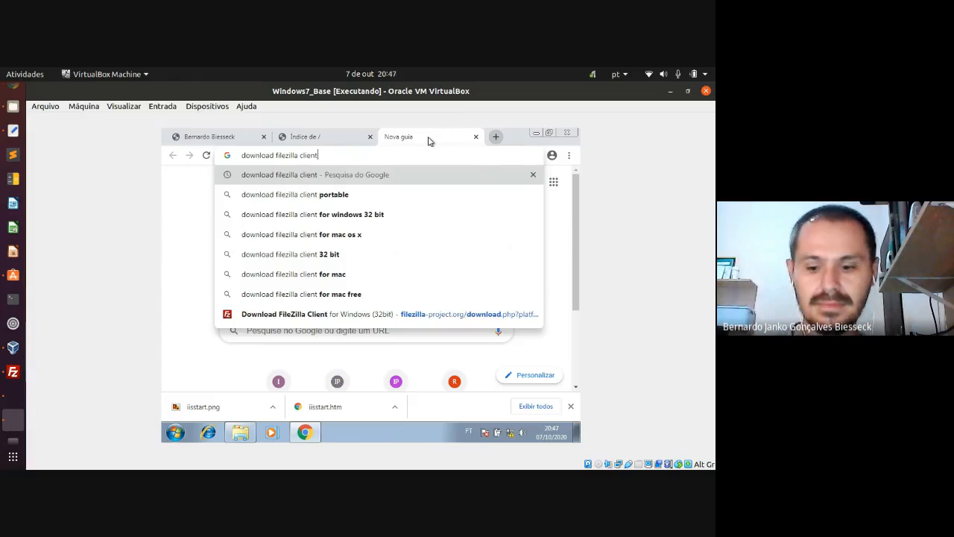
key(Return)
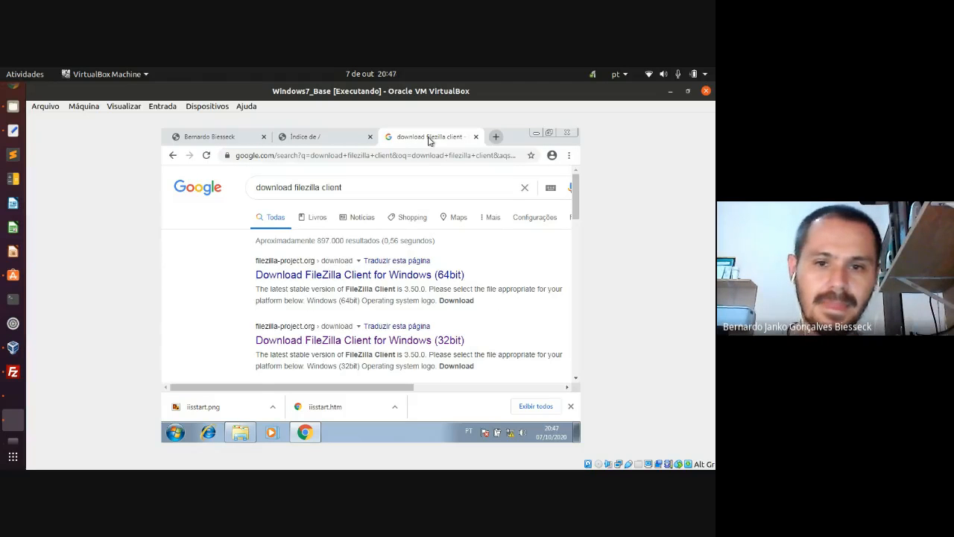
- Download the FileZilla Client 3.50.0 Windows (32bit) installer from filezilla-project.org
scroll(375, 215, down, 1)
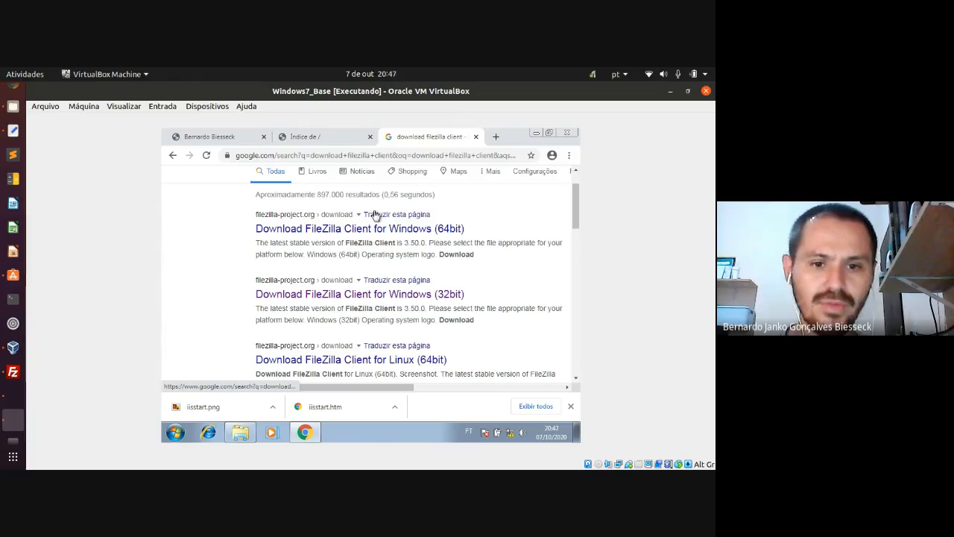
scroll(417, 289, down, 1)
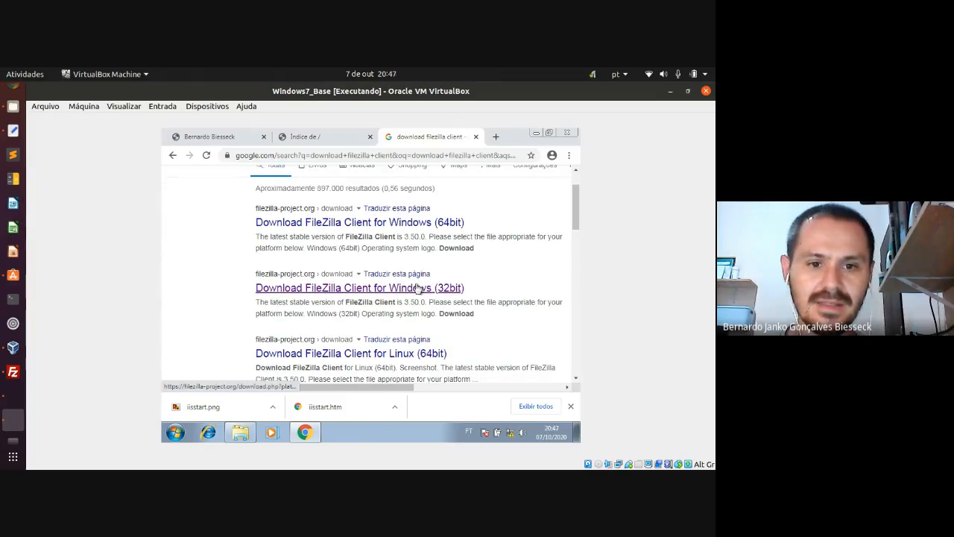
click(266, 290)
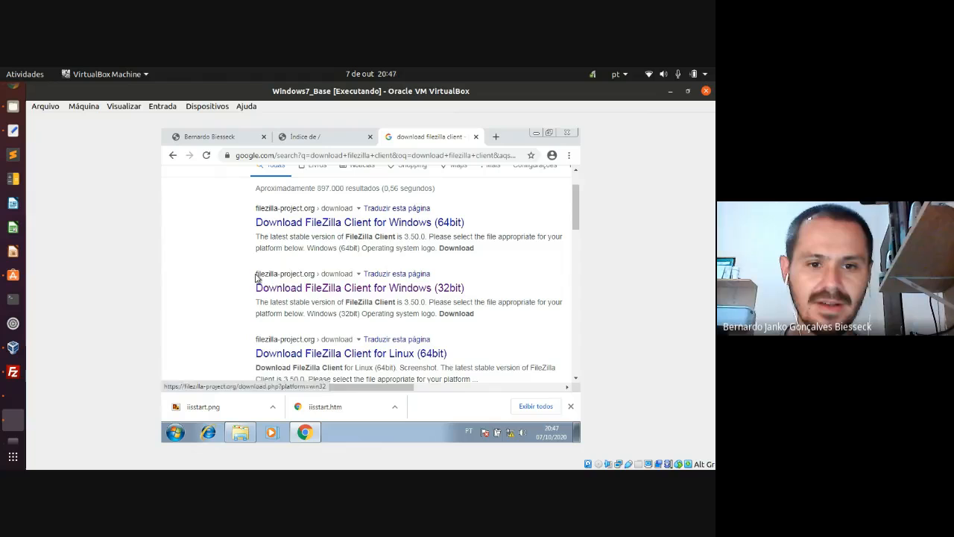
click(315, 289)
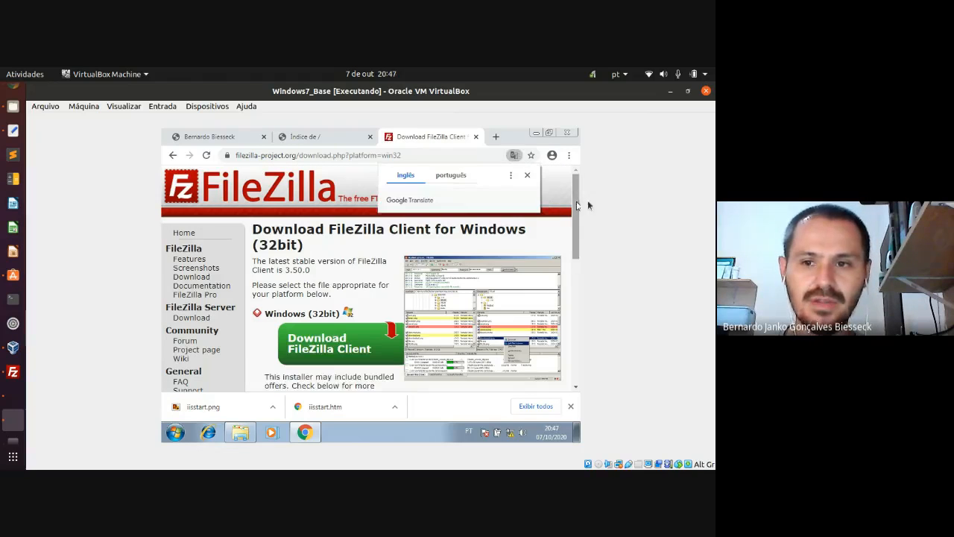
click(527, 176)
drag(575, 203, 575, 230)
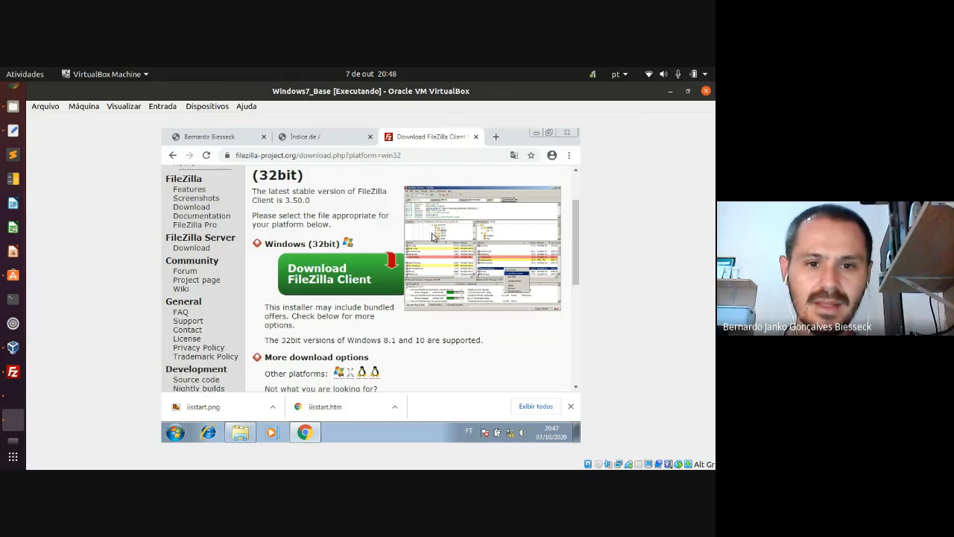
click(360, 281)
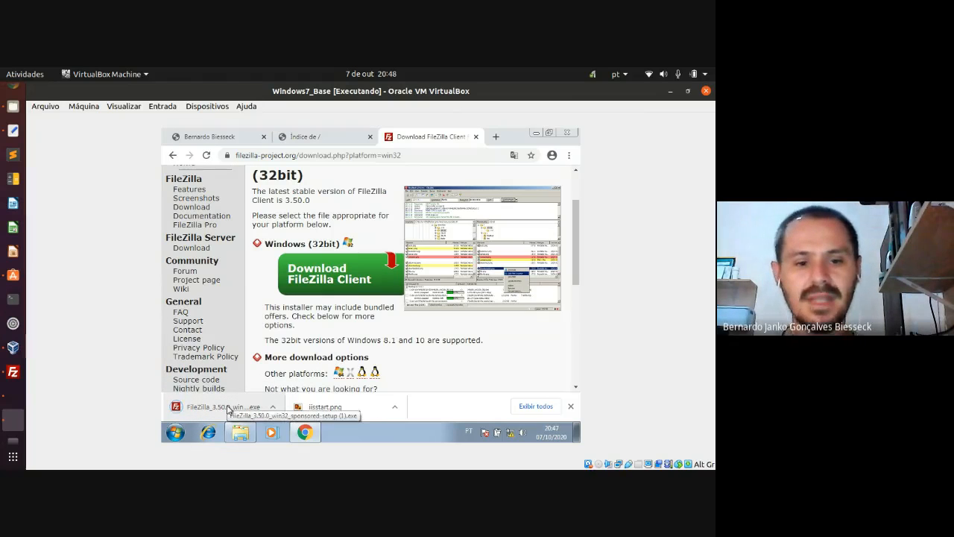
click(272, 406)
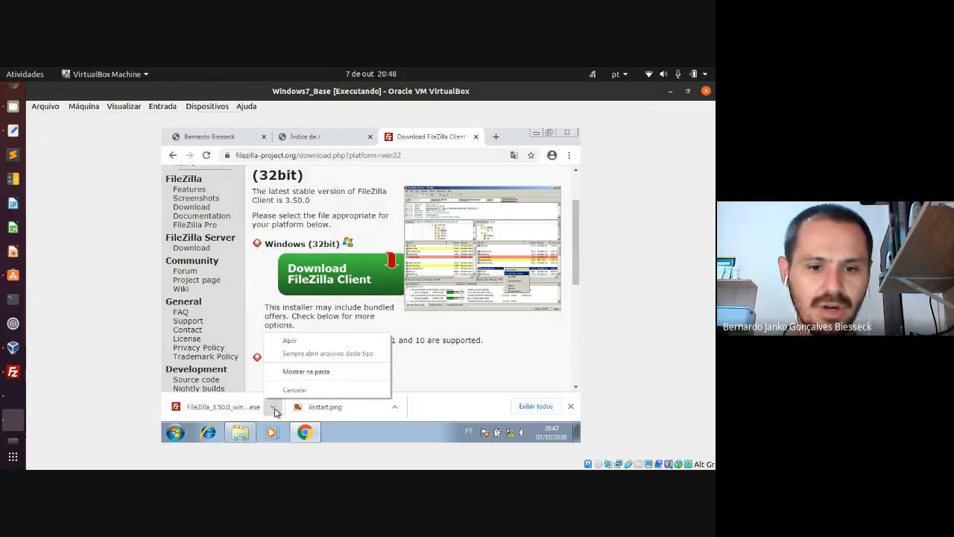
- Delete the 20:47 duplicate FileZilla setup file from Downloads, keeping the earlier copy, and close Explorer
click(293, 372)
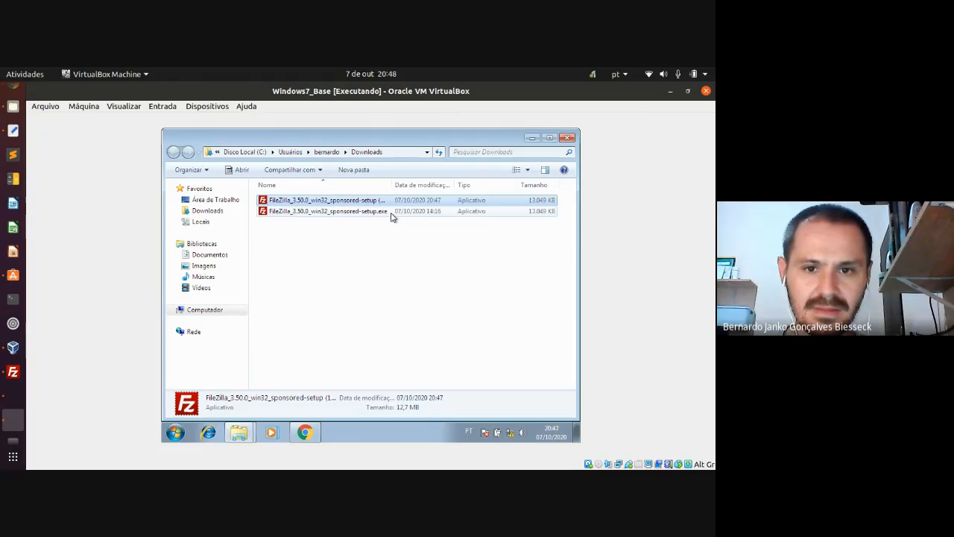
click(391, 212)
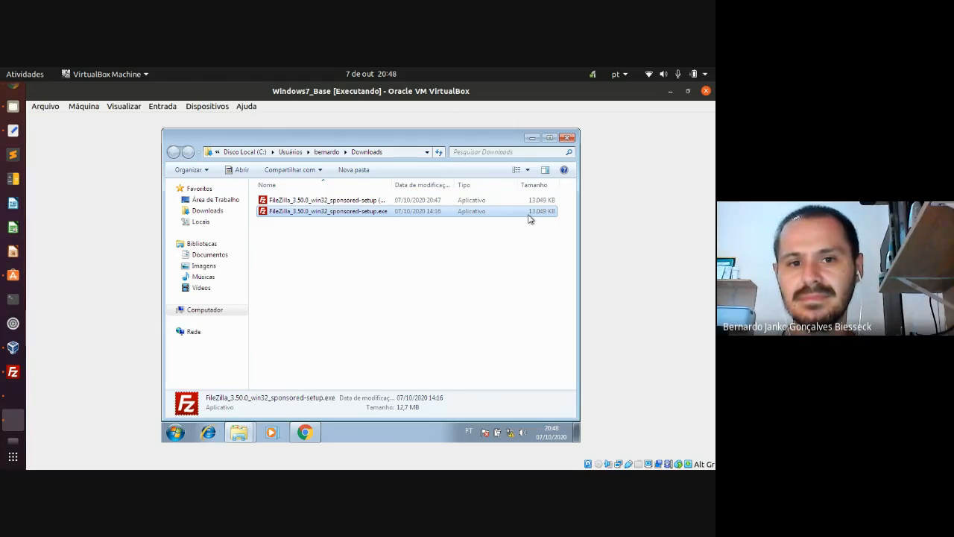
click(379, 201)
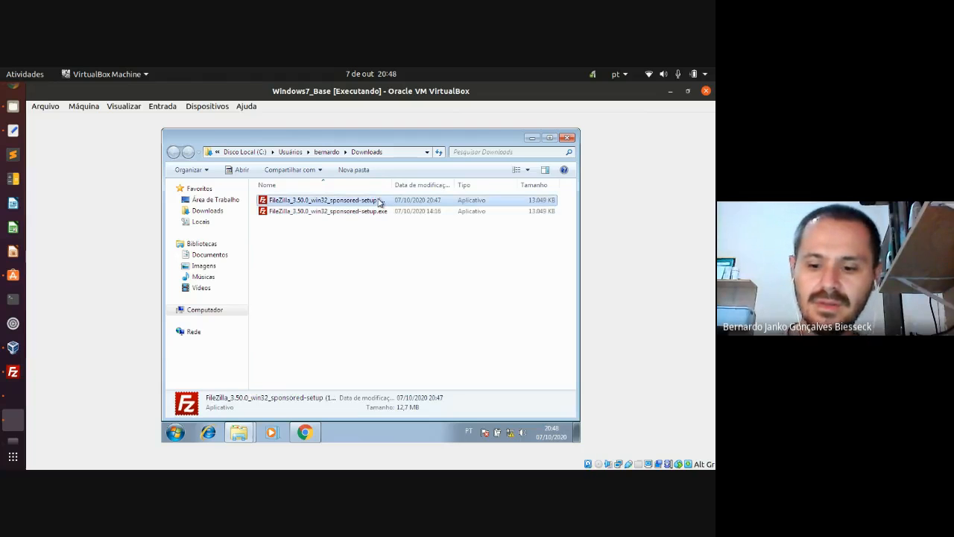
key(Delete)
key(Return)
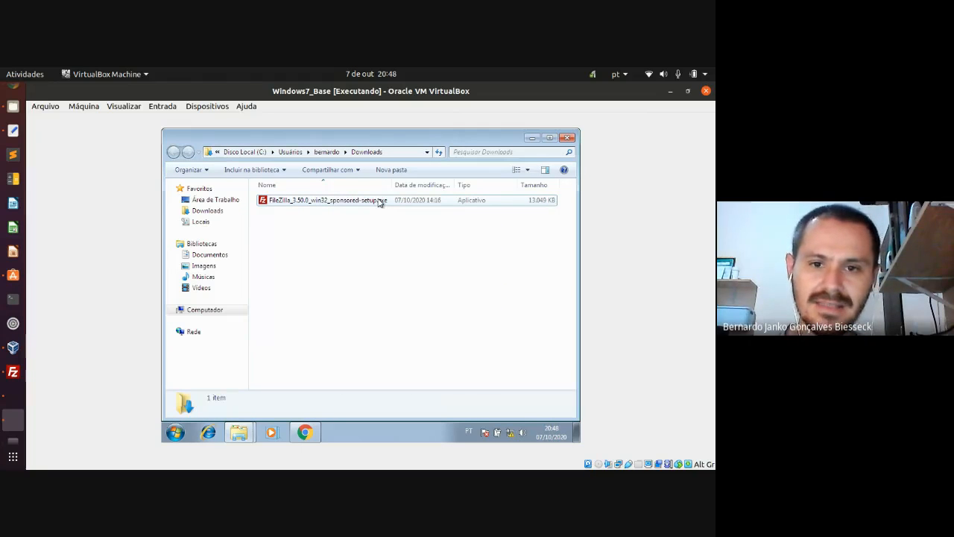
click(378, 201)
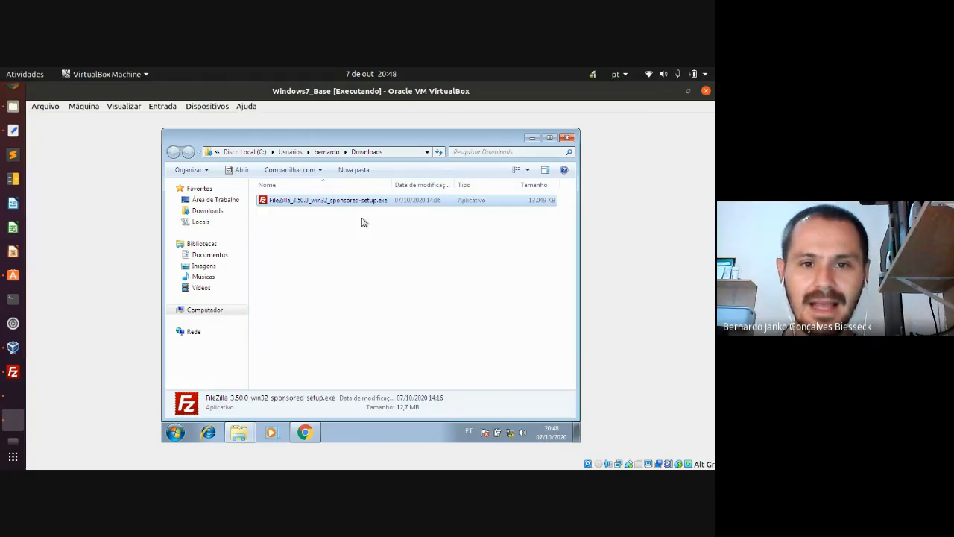
click(566, 138)
click(536, 136)
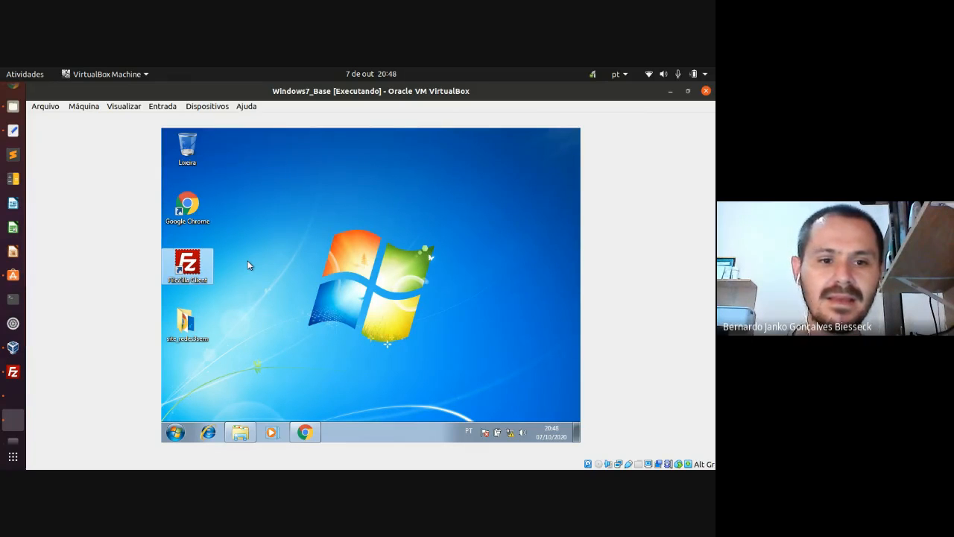
- Open the site_redes3sem folder to check iisstart.htm and iisstart.png, then close it
double_click(186, 322)
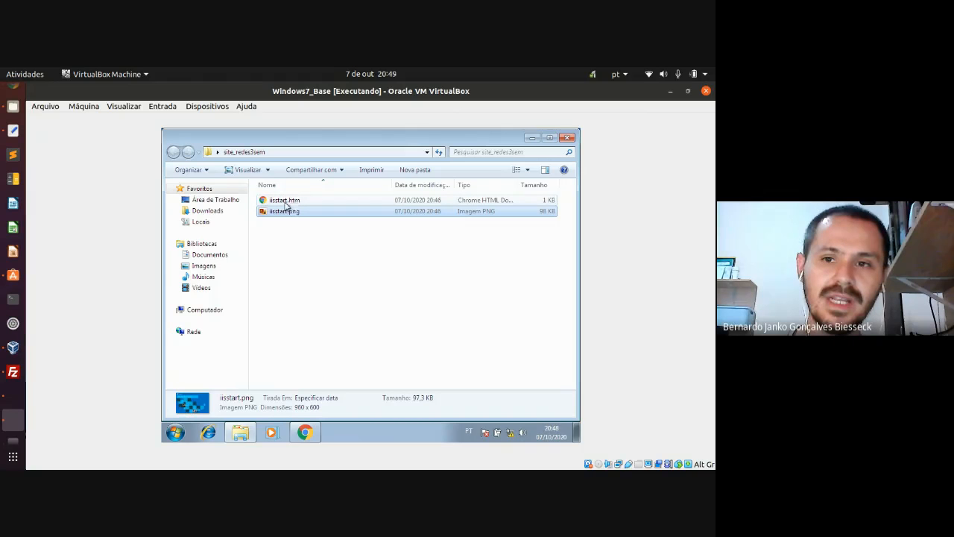
click(532, 138)
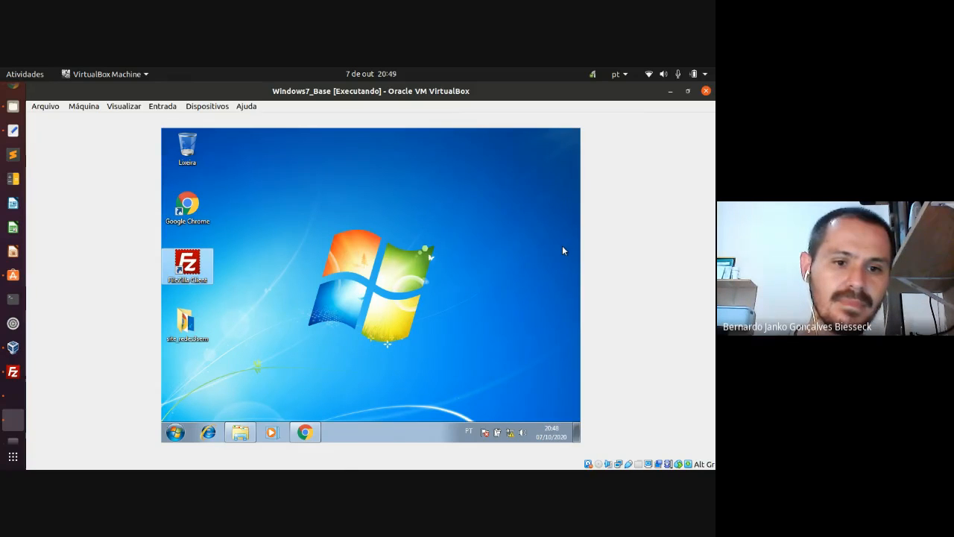
double_click(187, 325)
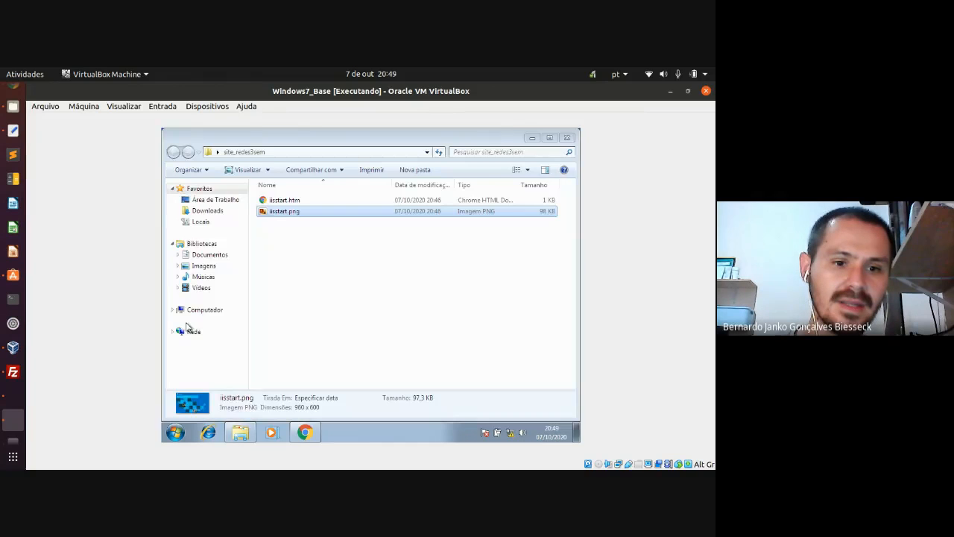
click(566, 137)
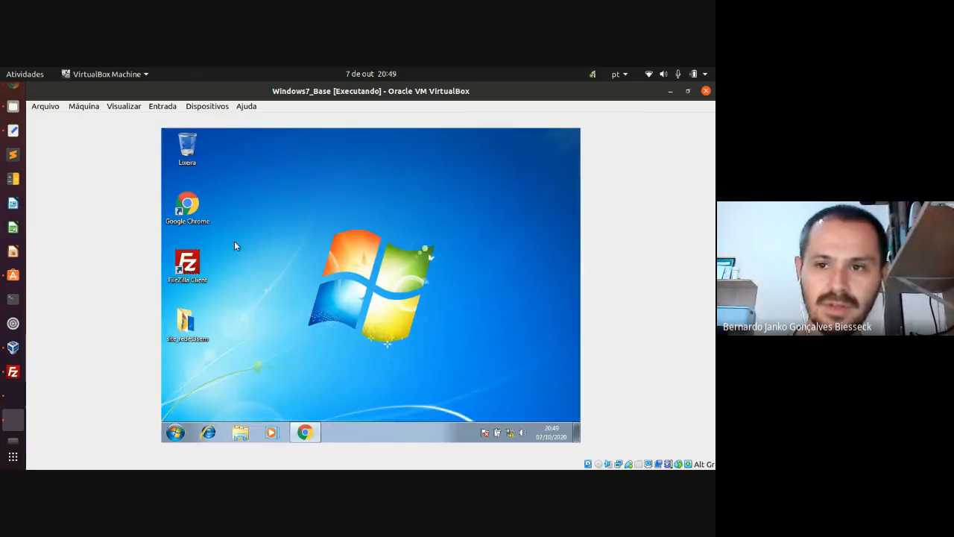
- Launch FileZilla maximized and drag the splitters to enlarge the local folder tree and message log
double_click(188, 264)
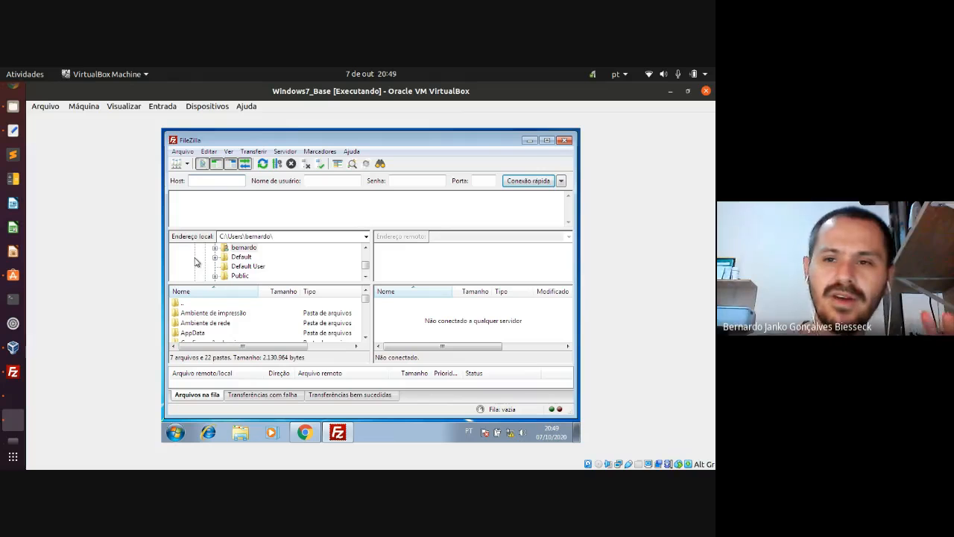
click(547, 141)
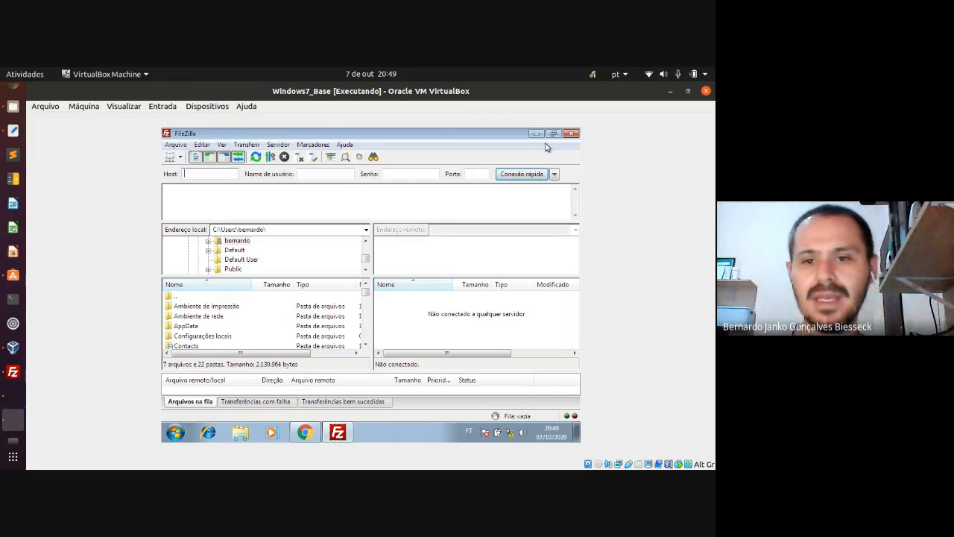
drag(348, 276, 383, 296)
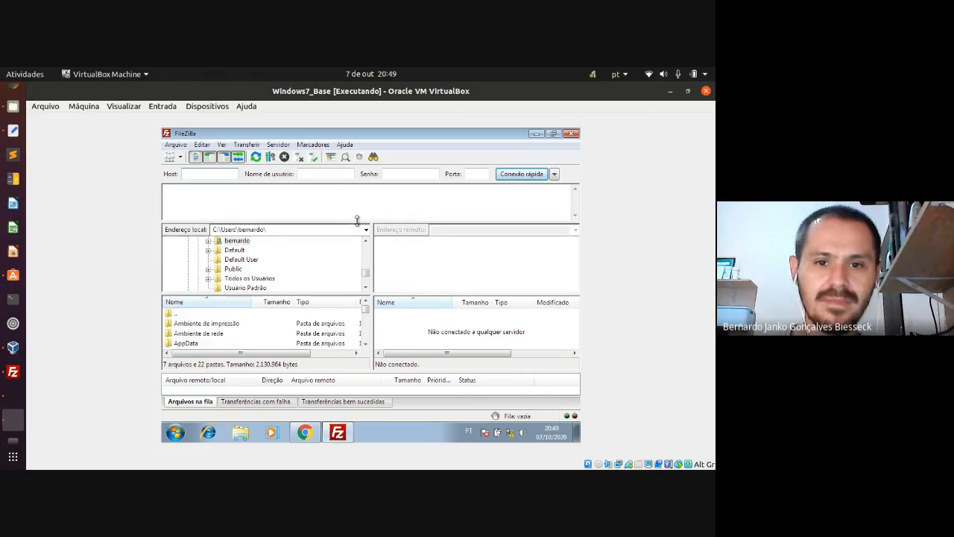
mouse_move(357, 220)
mouse_down()
mouse_move(358, 243)
mouse_move(359, 226)
mouse_up()
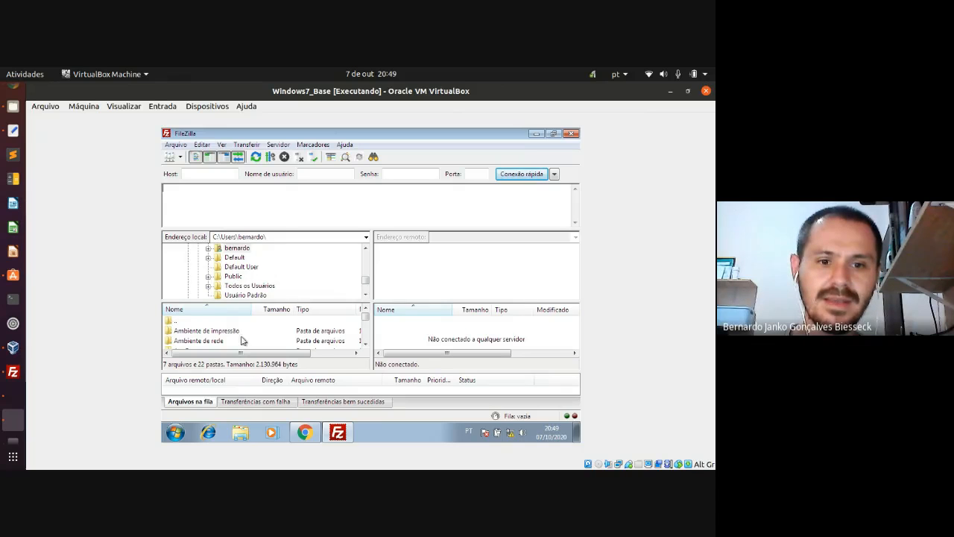
click(213, 236)
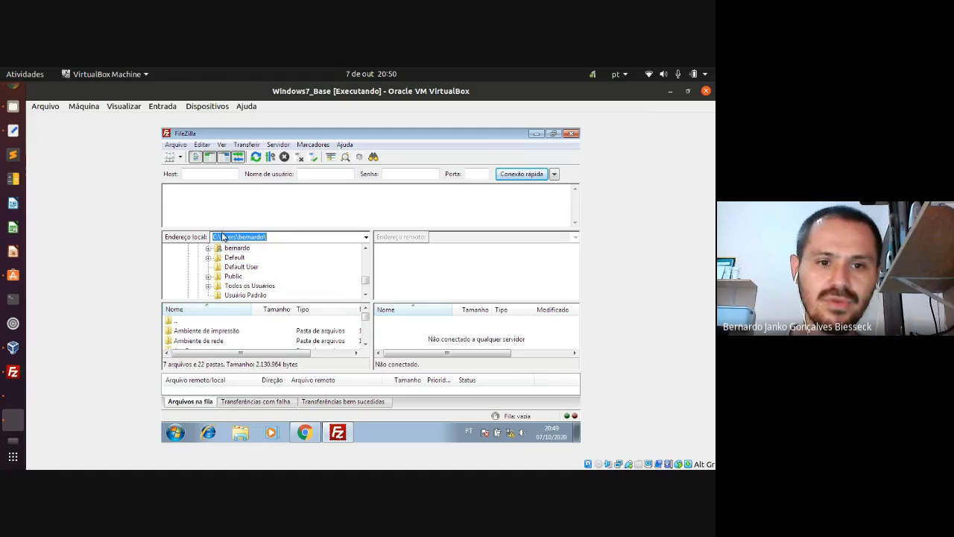
click(268, 237)
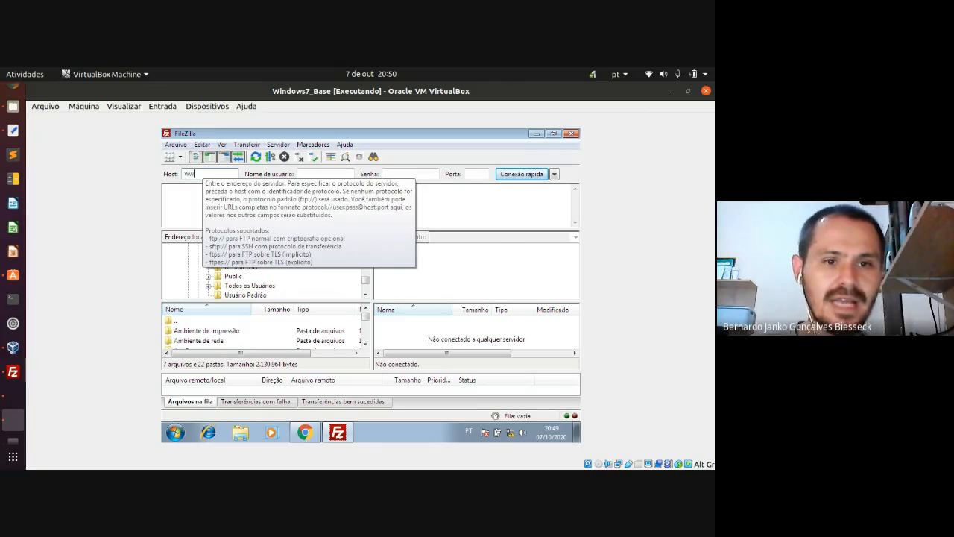
- Quick-connect to w.redes3sem.com as user Administrador with the account password
text(w.redes)
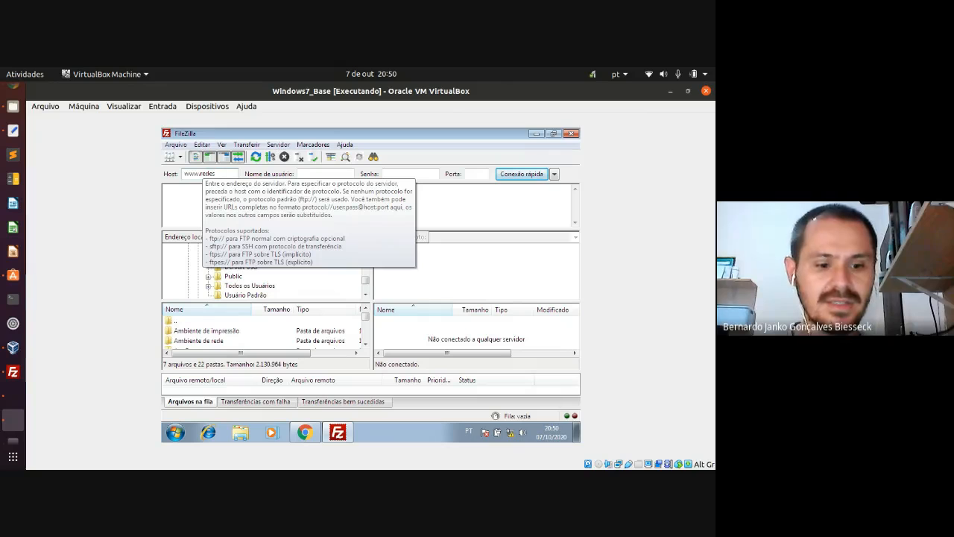
text(3sem.com)
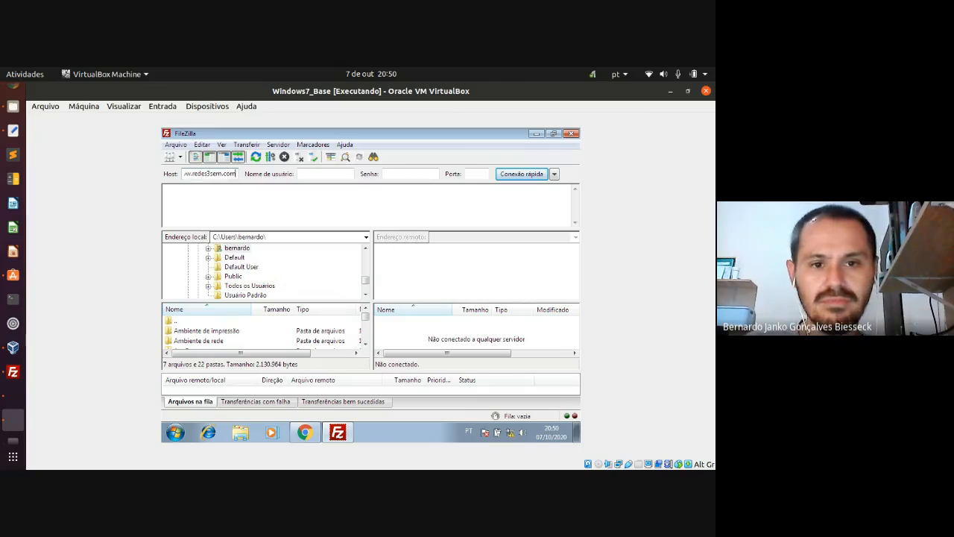
click(331, 172)
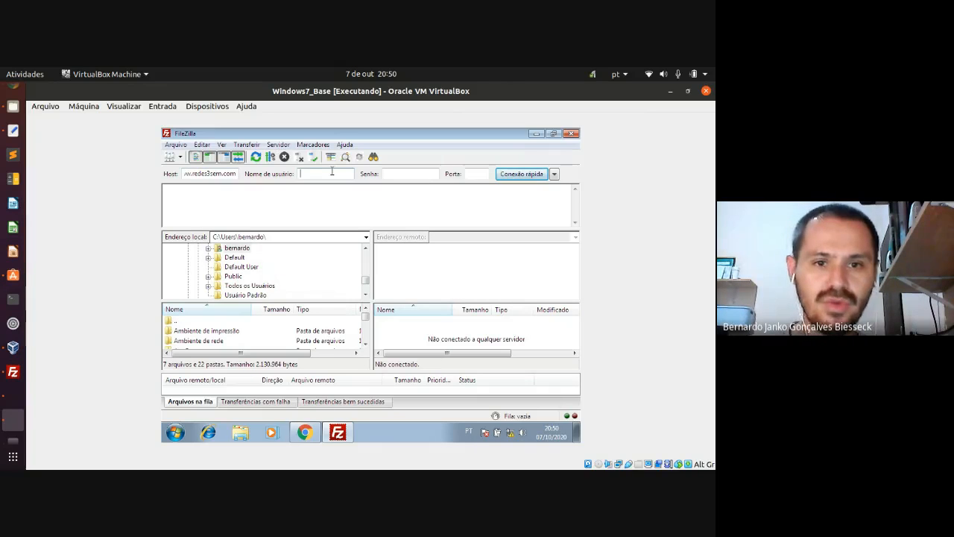
text(Ad)
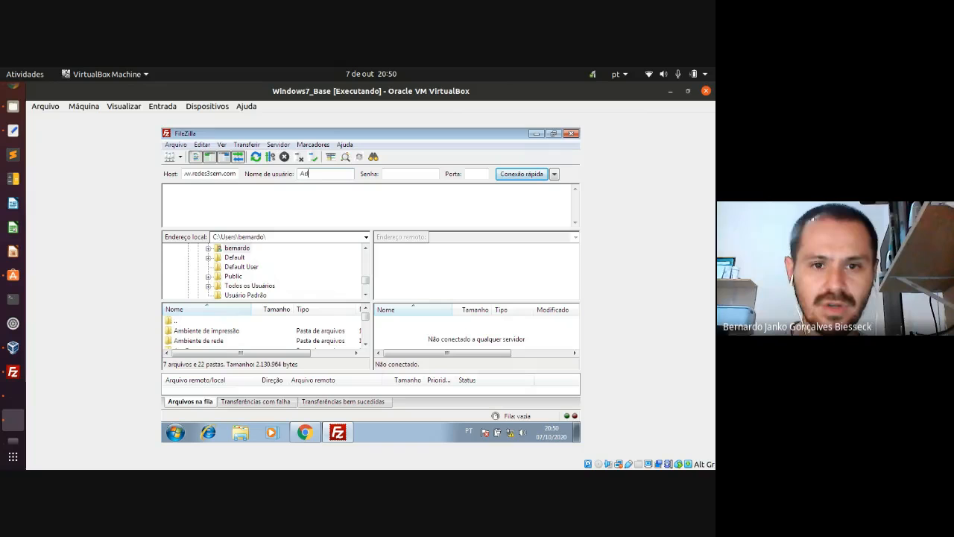
text(ministr)
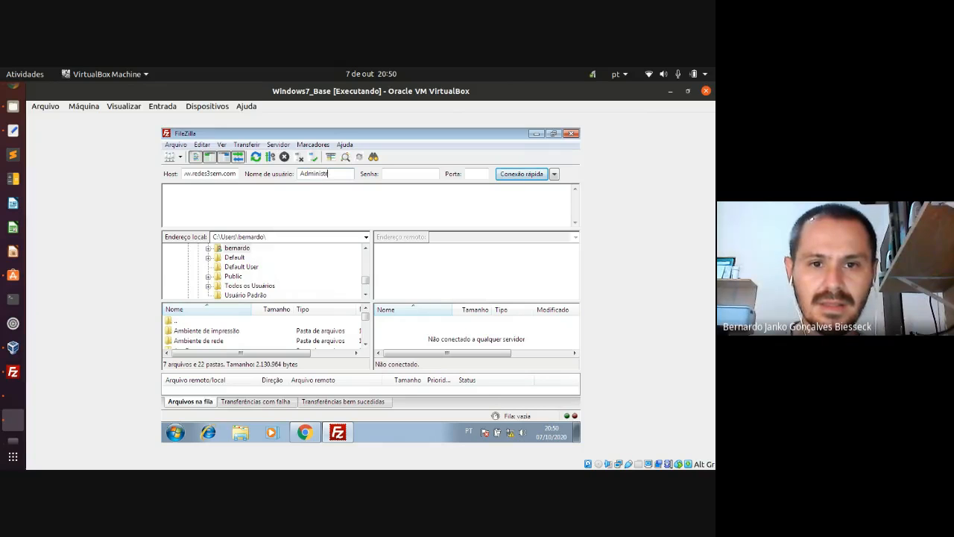
text(ador)
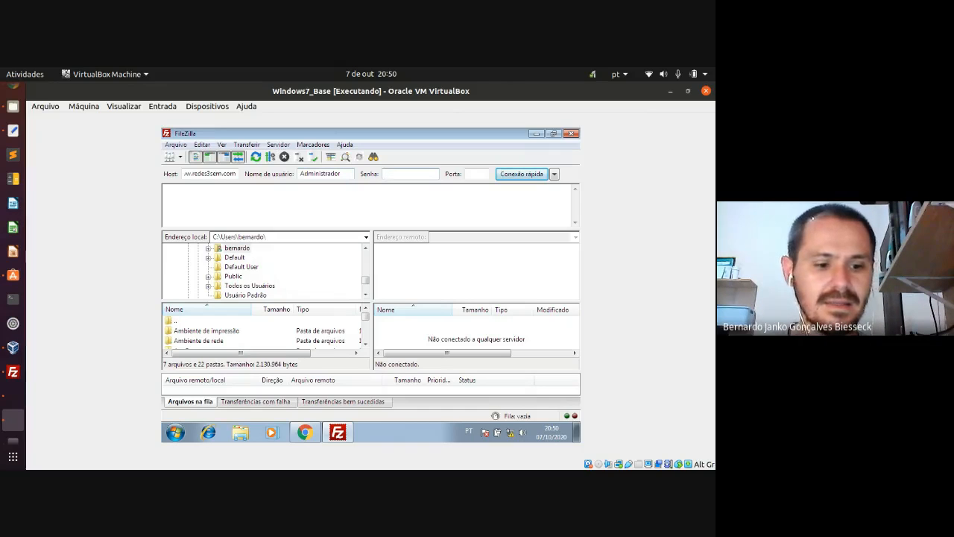
text(•••)
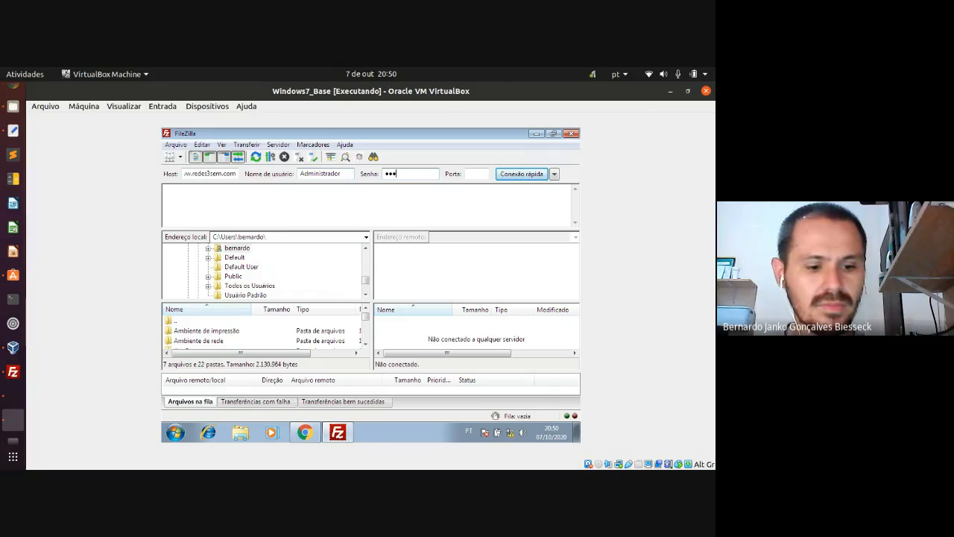
text(••••)
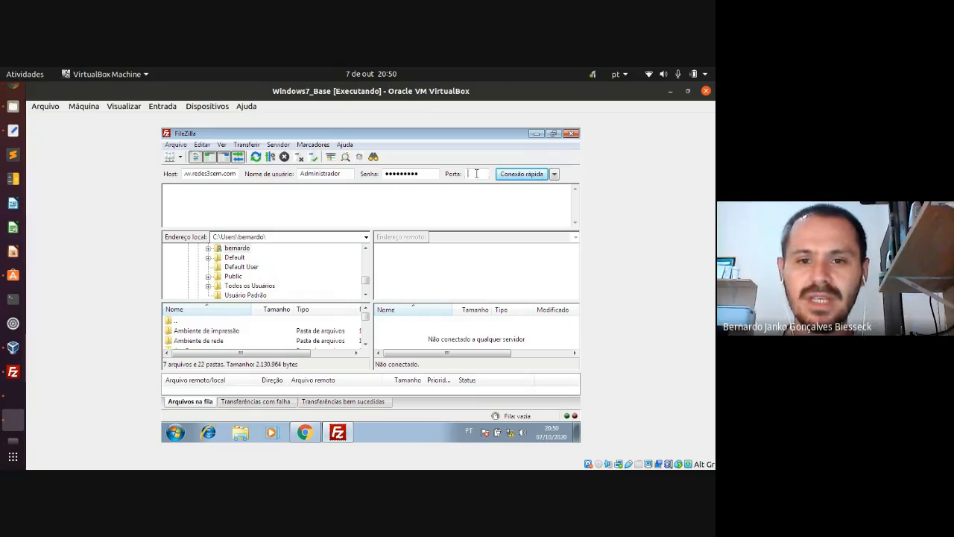
click(532, 174)
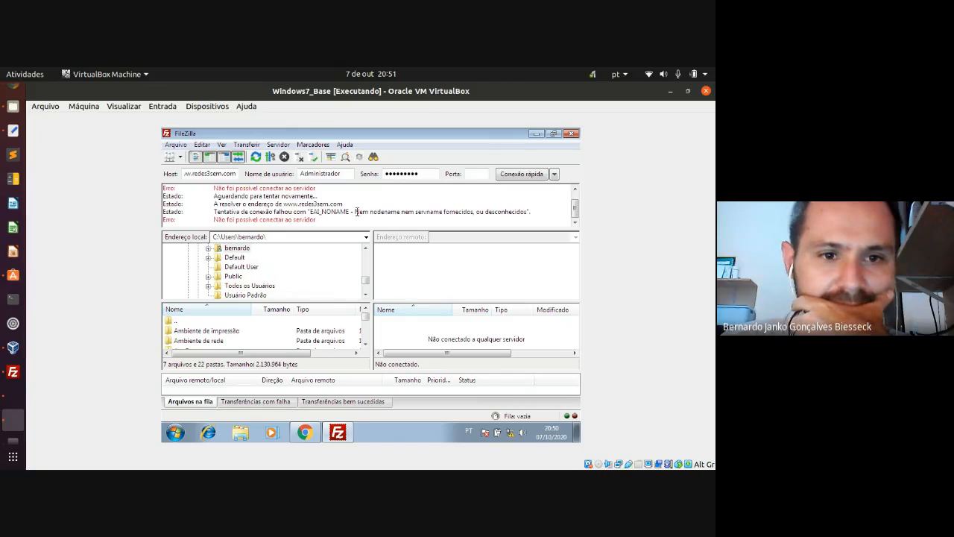
- Review the log's address-resolution and failed-connection lines, then start a Start-menu search
drag(212, 203, 291, 214)
click(304, 205)
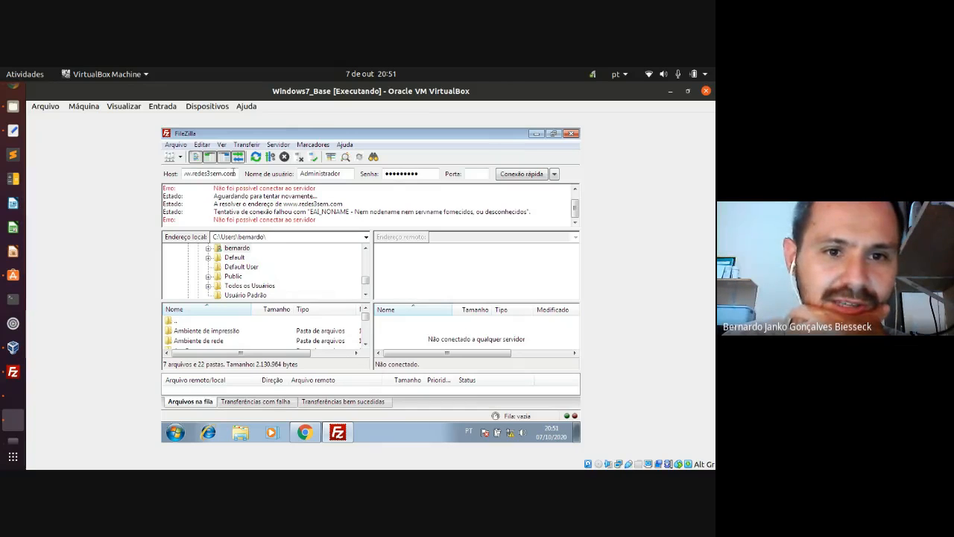
scroll(414, 211, up, 1)
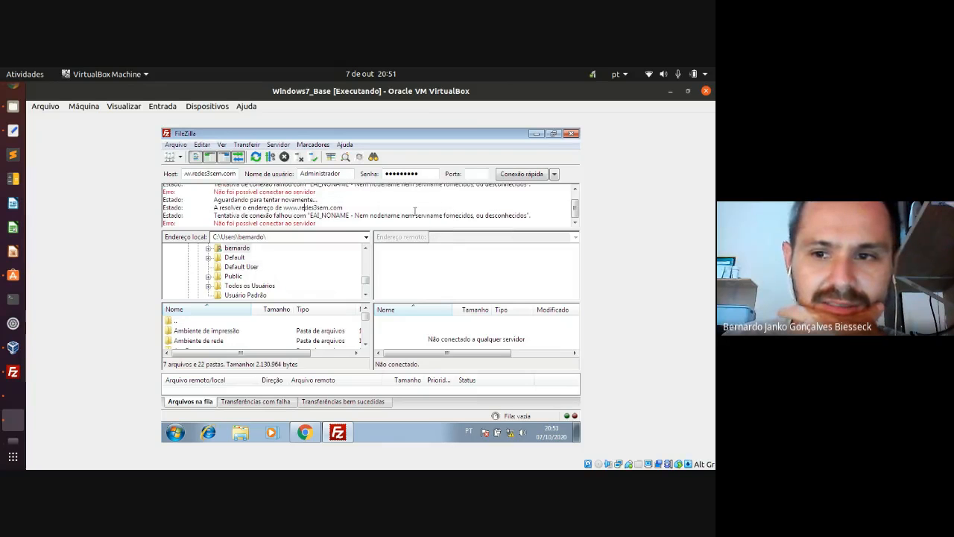
click(175, 432)
text(cmd)
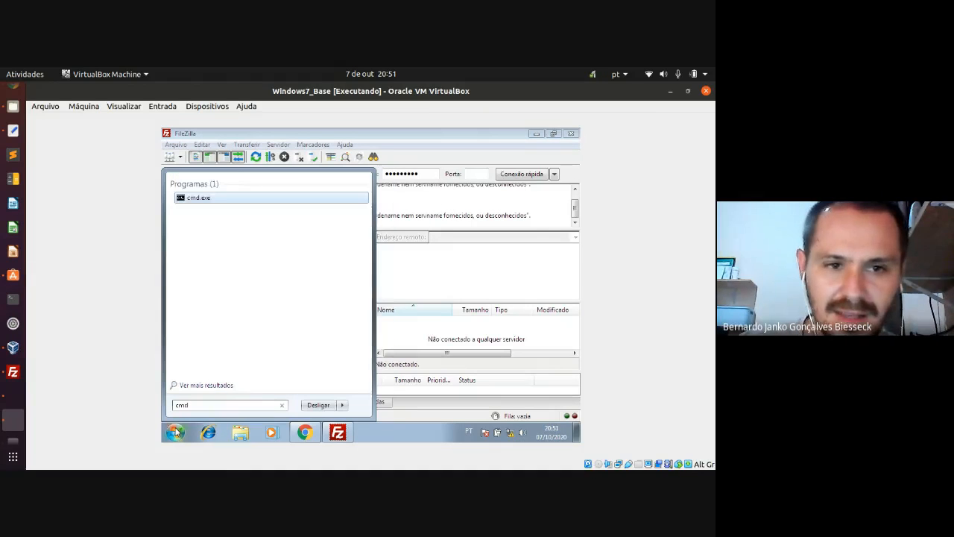
key(Return)
text(pin)
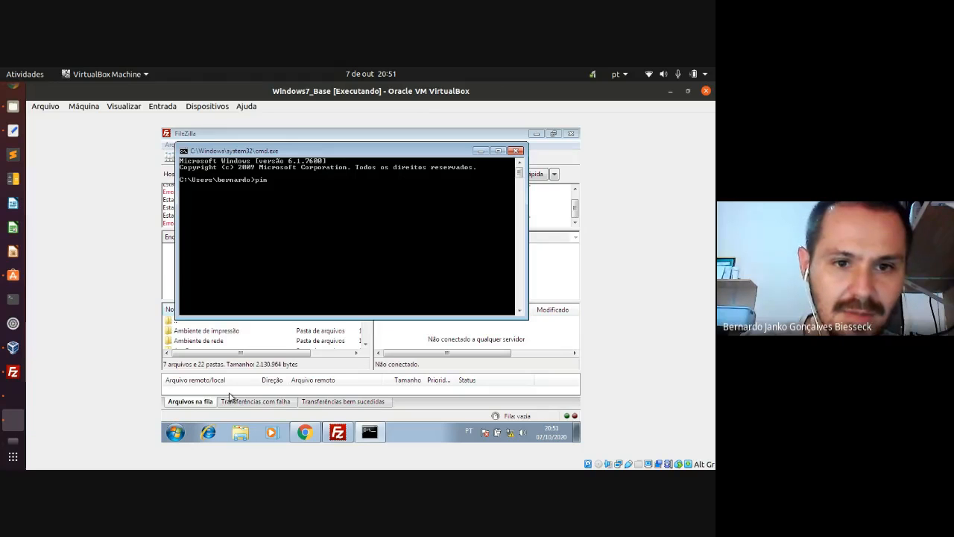
text(g w)
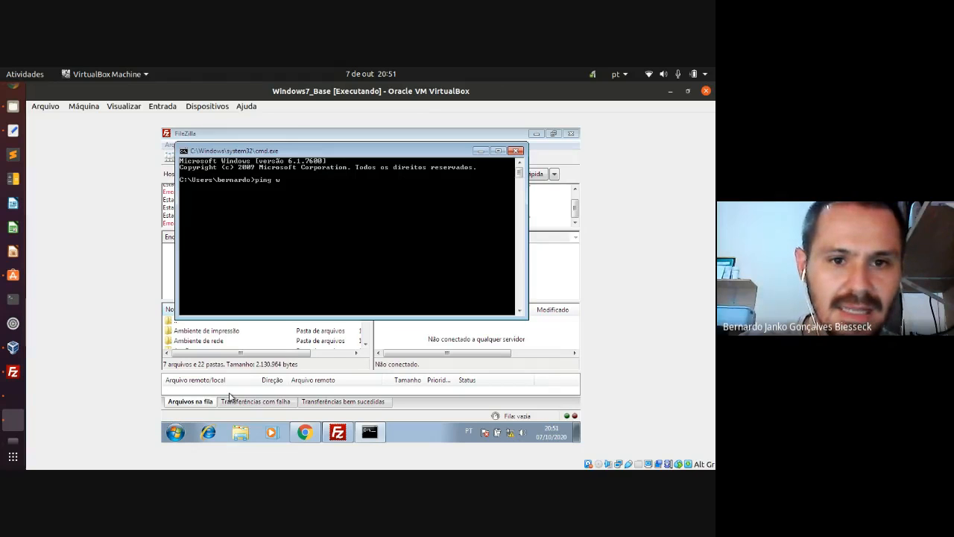
text(ww.redes3)
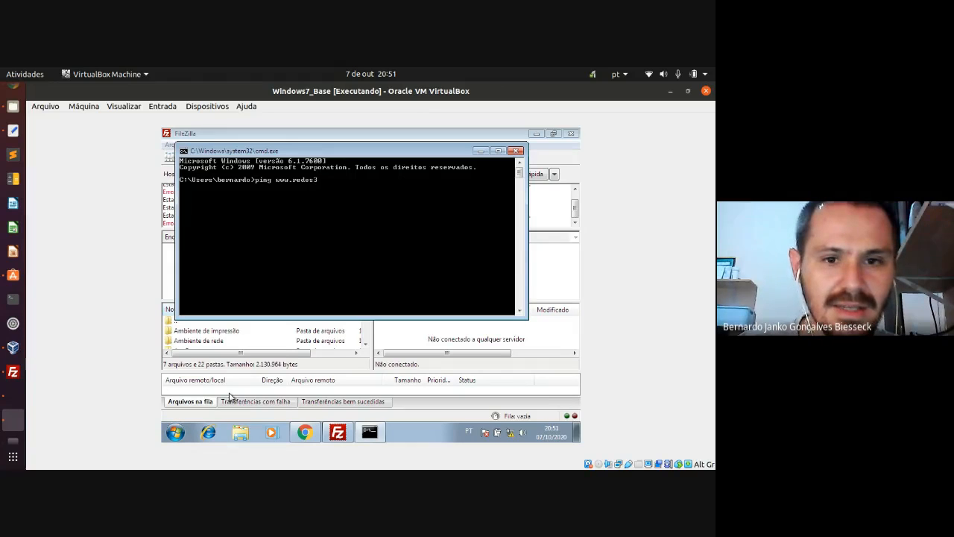
text(sem.com)
key(Return)
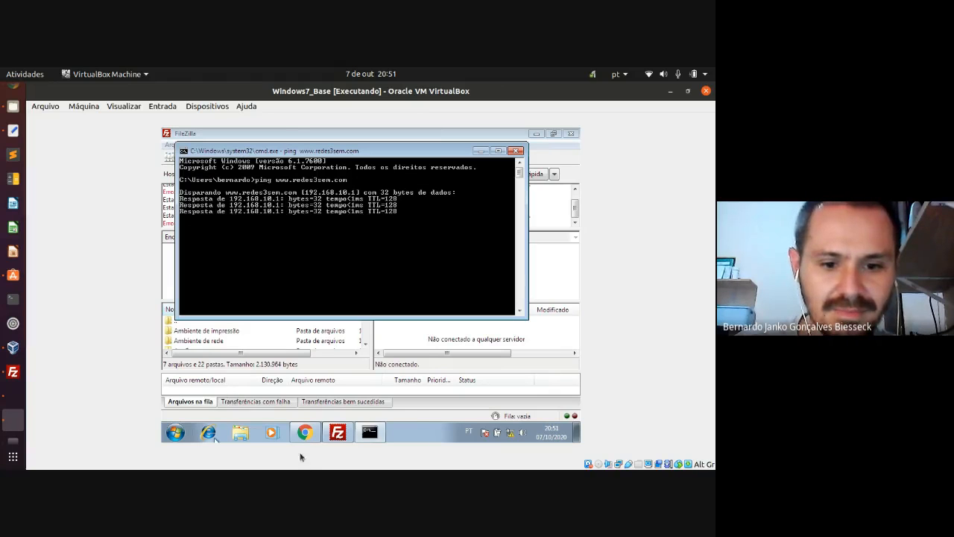
- In Chrome, refresh the server's FTP listing and reload the redes3sem.com IIS page
click(305, 433)
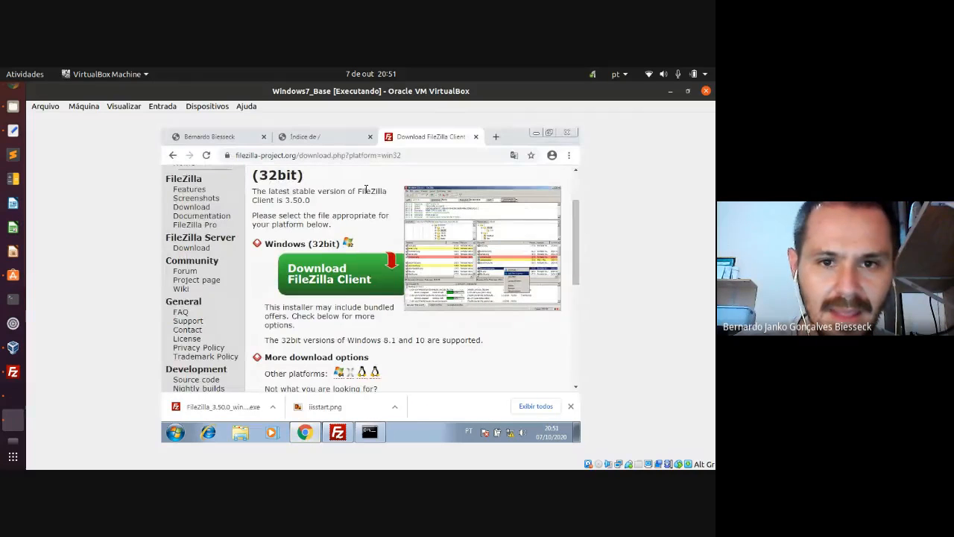
click(324, 137)
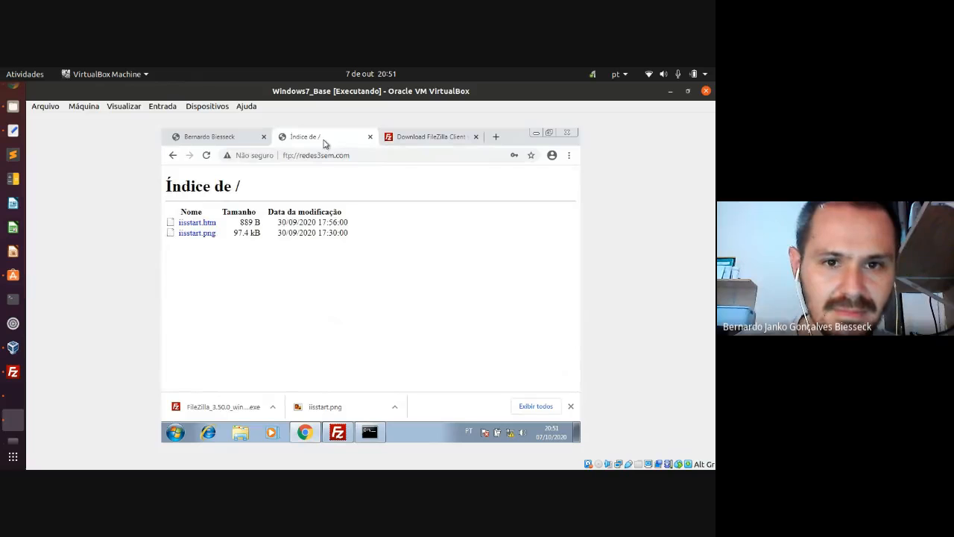
key(F5)
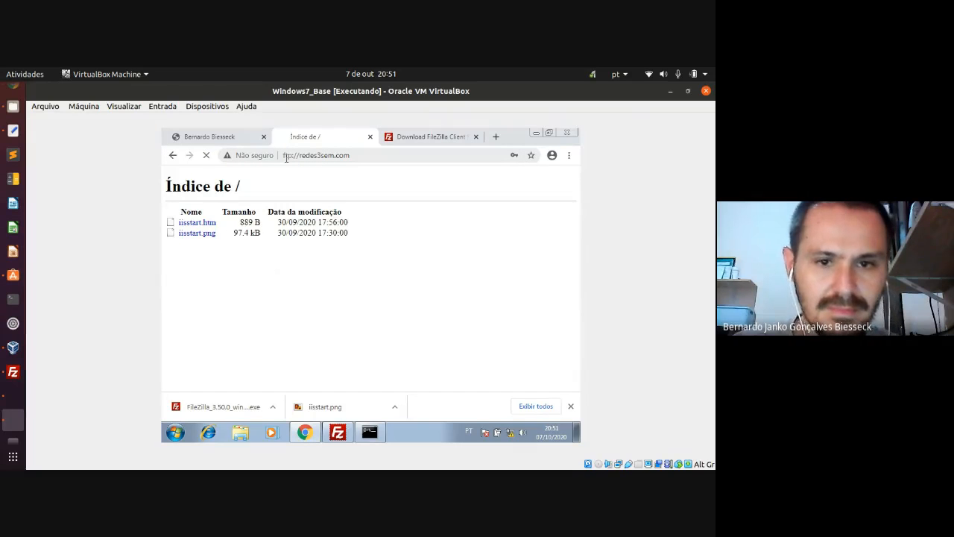
click(236, 134)
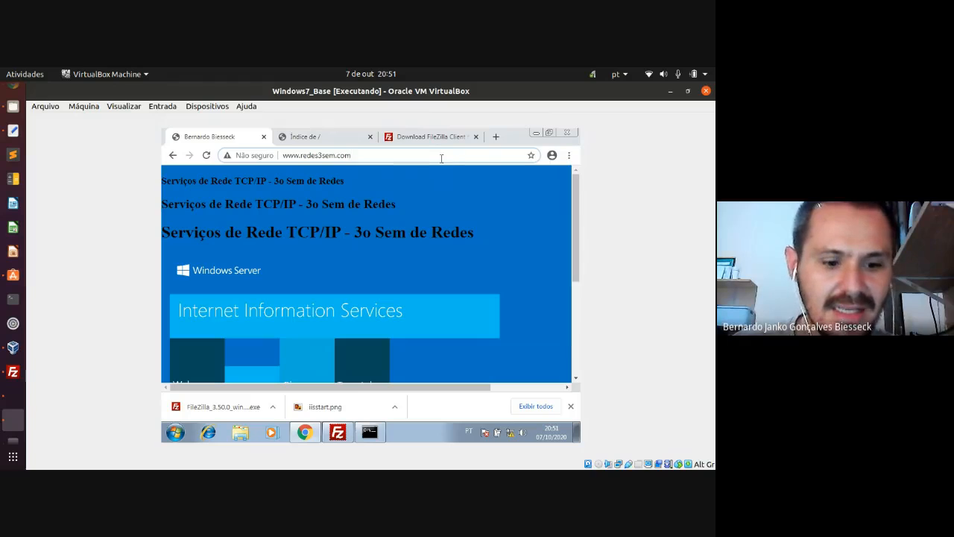
key(Return)
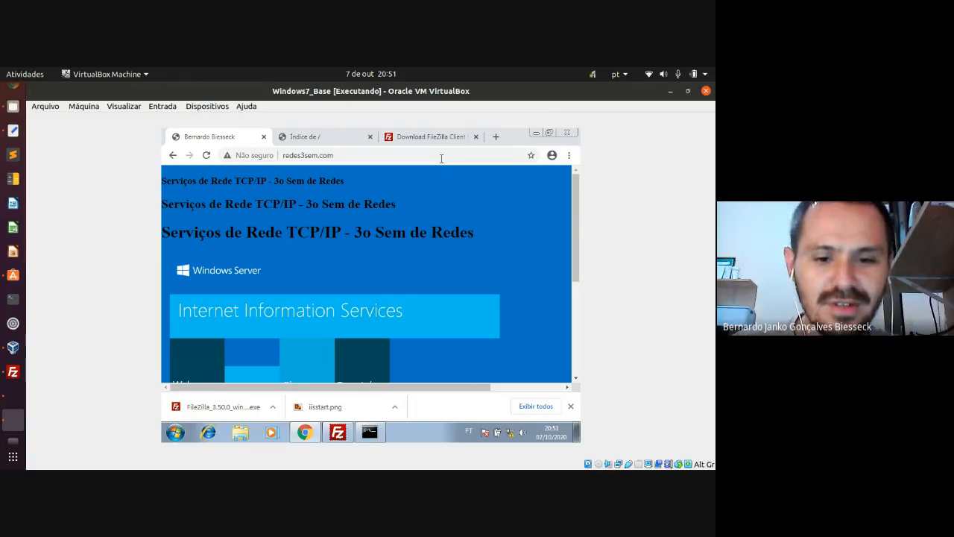
click(342, 431)
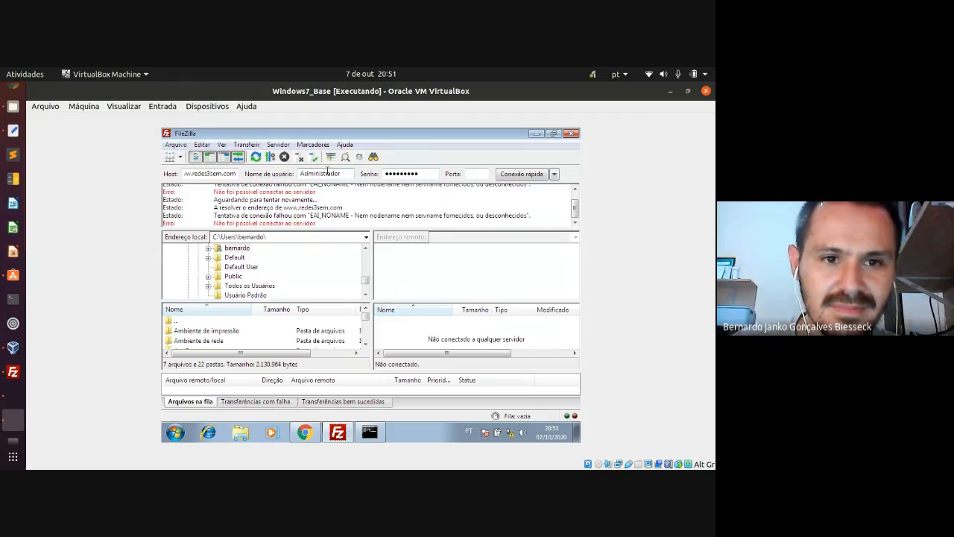
- Retry the quick connection and accept the unencrypted plain-FTP warning
click(511, 175)
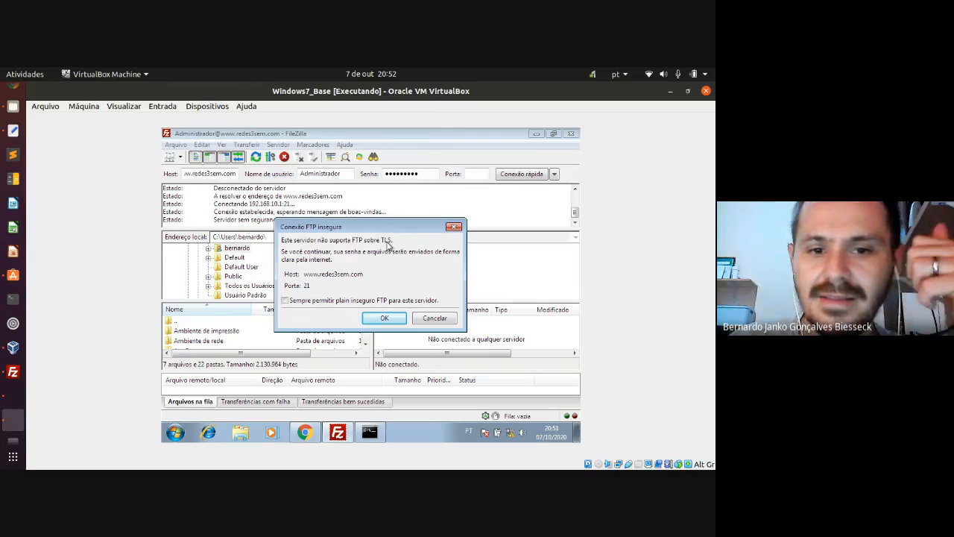
click(382, 319)
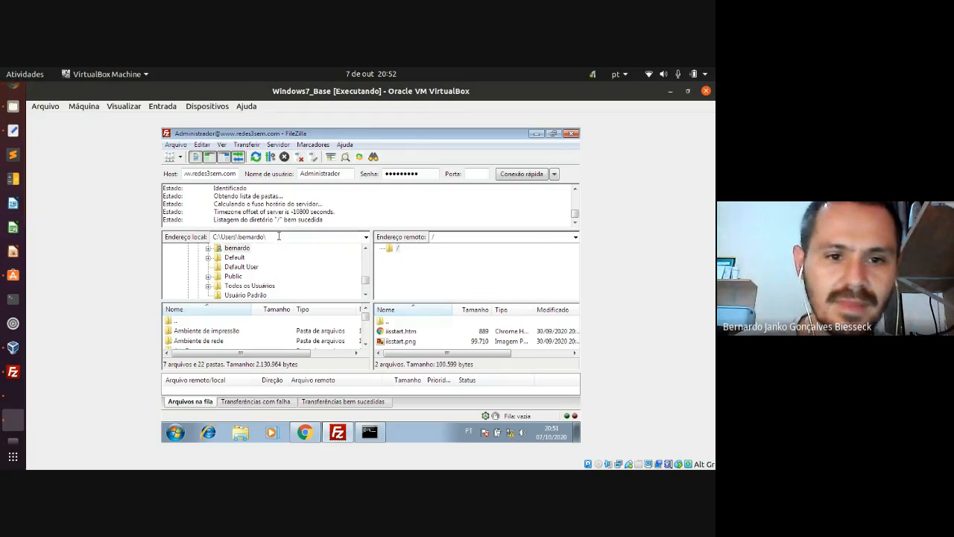
- Select the remote root folder and enlarge both the server and local file listings
click(400, 249)
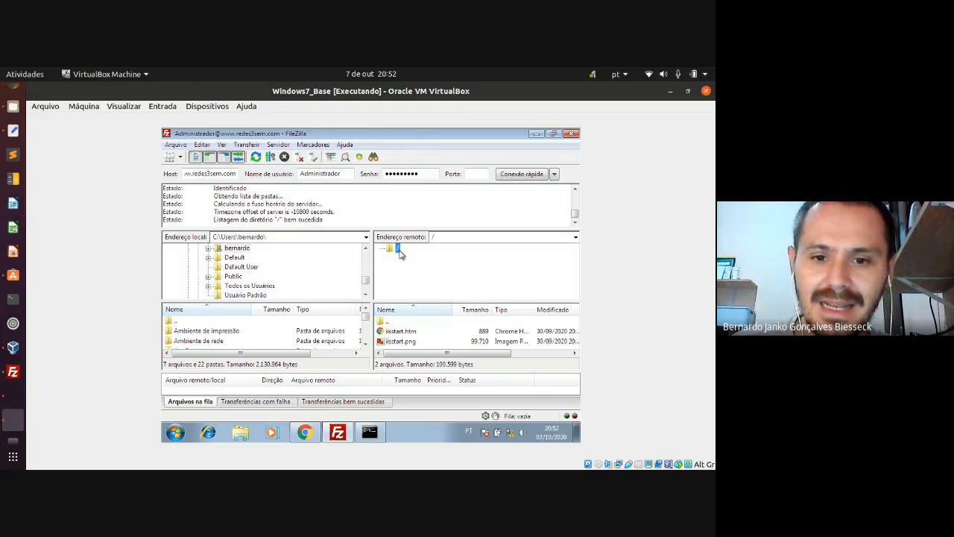
drag(406, 303, 406, 290)
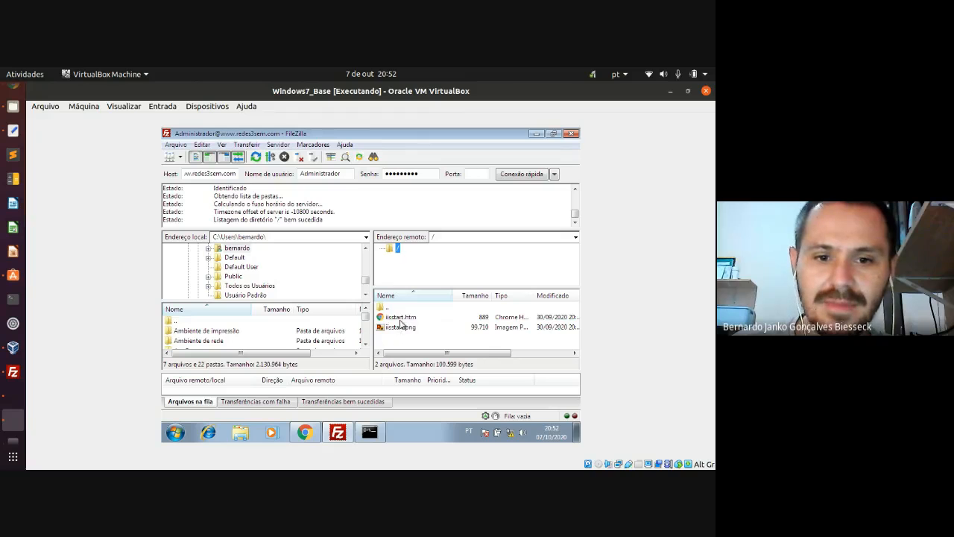
drag(341, 299, 345, 286)
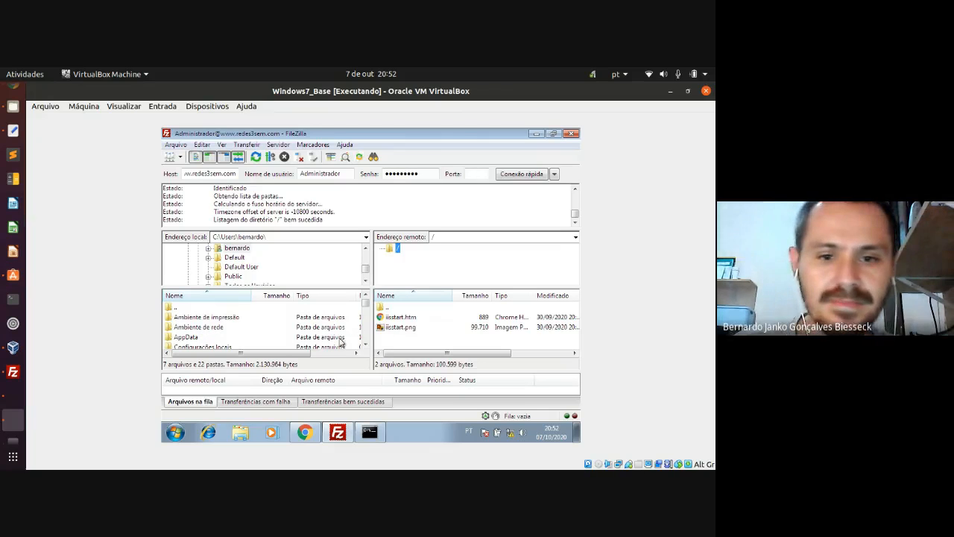
click(366, 345)
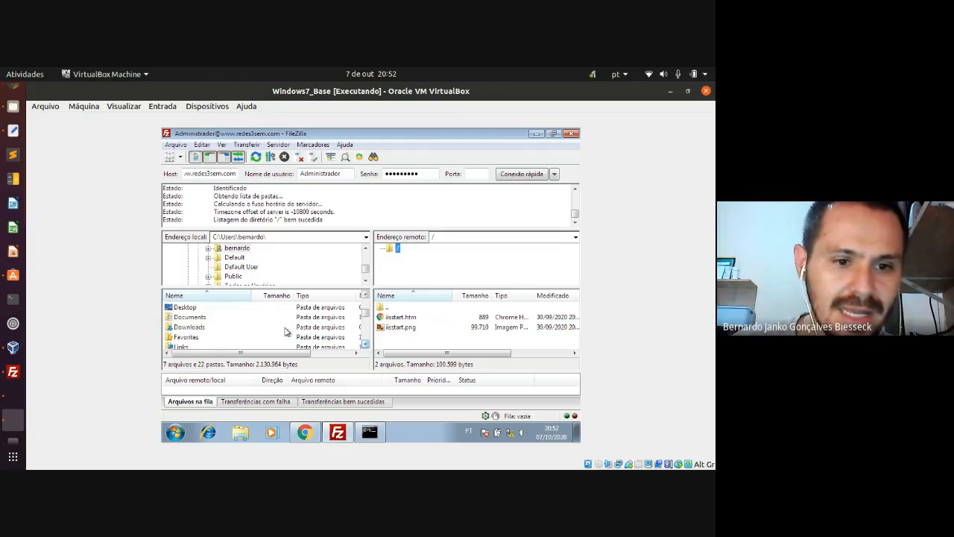
- Open Desktop\site_redes3sem in the local pane, then show the Windows desktop
double_click(190, 307)
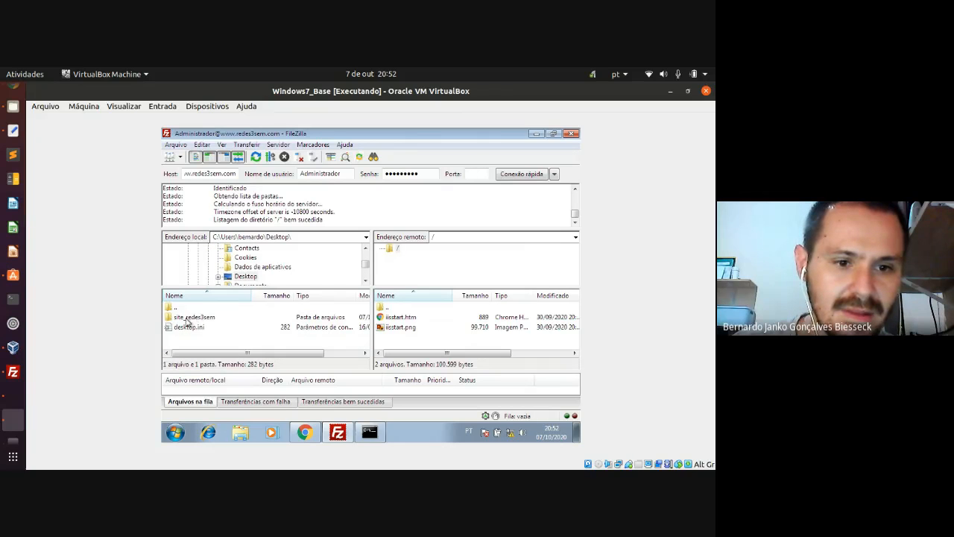
double_click(187, 317)
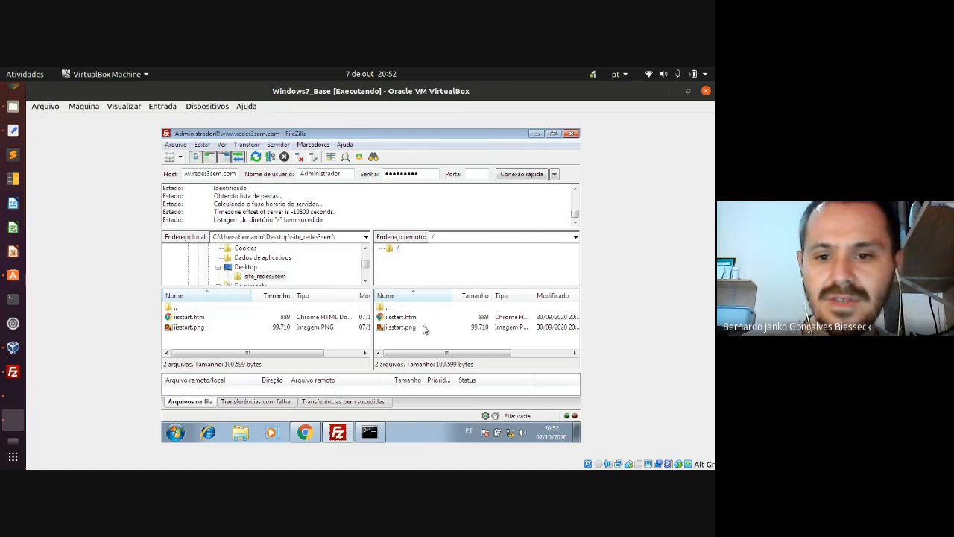
click(575, 432)
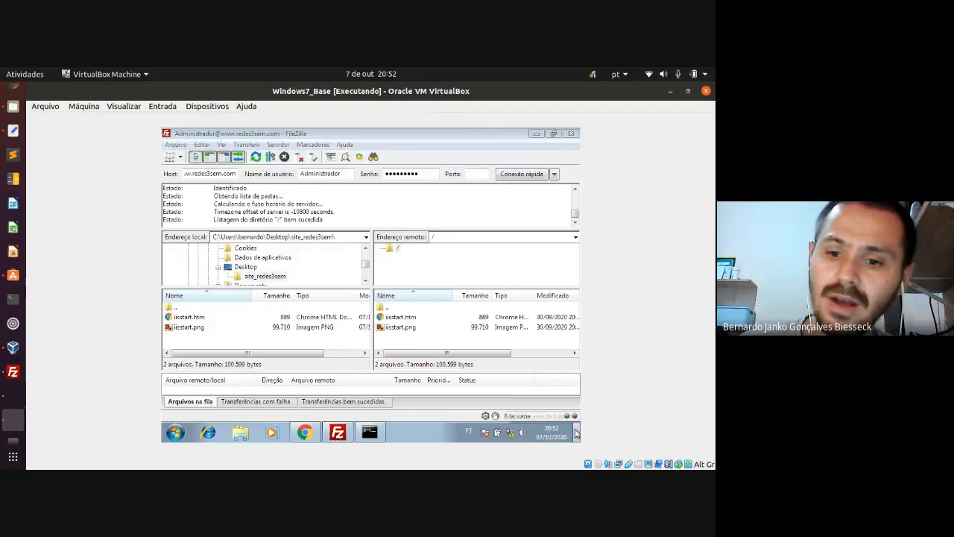
- Open iisstart.png from the site_redes3sem folder for editing in Paint
double_click(184, 322)
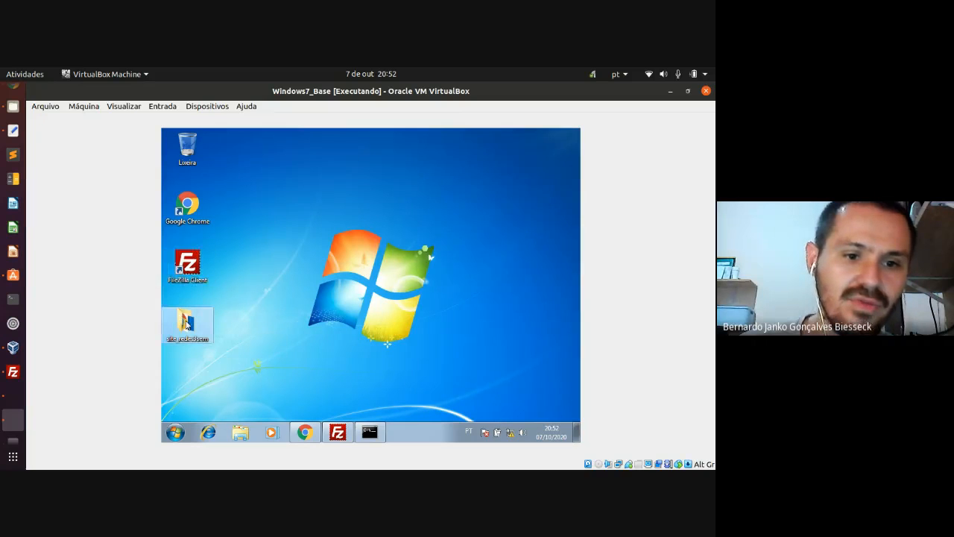
click(283, 212)
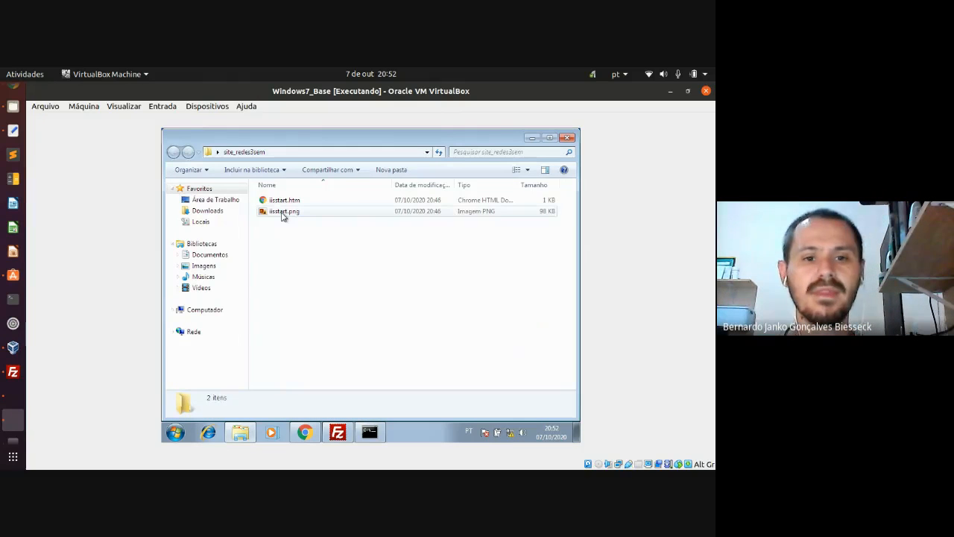
right_click(283, 214)
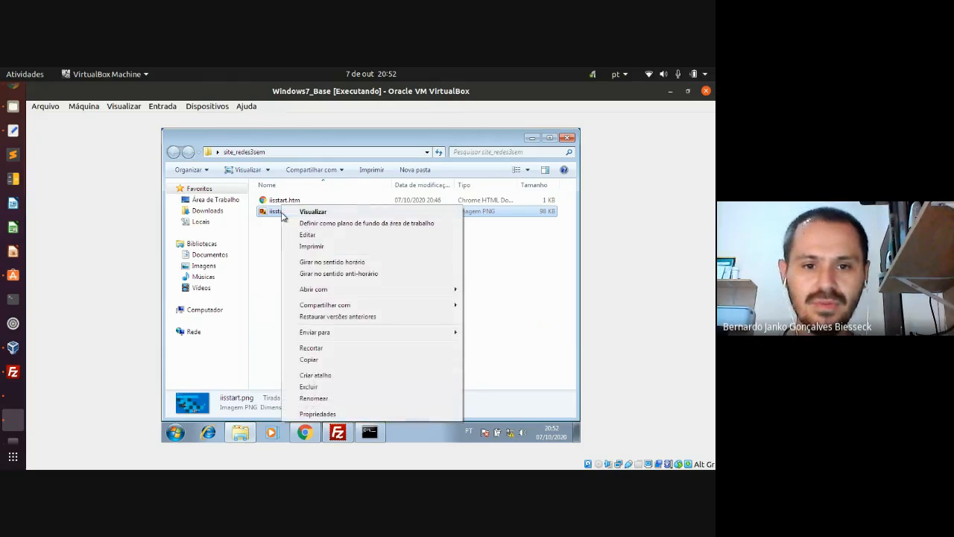
click(303, 235)
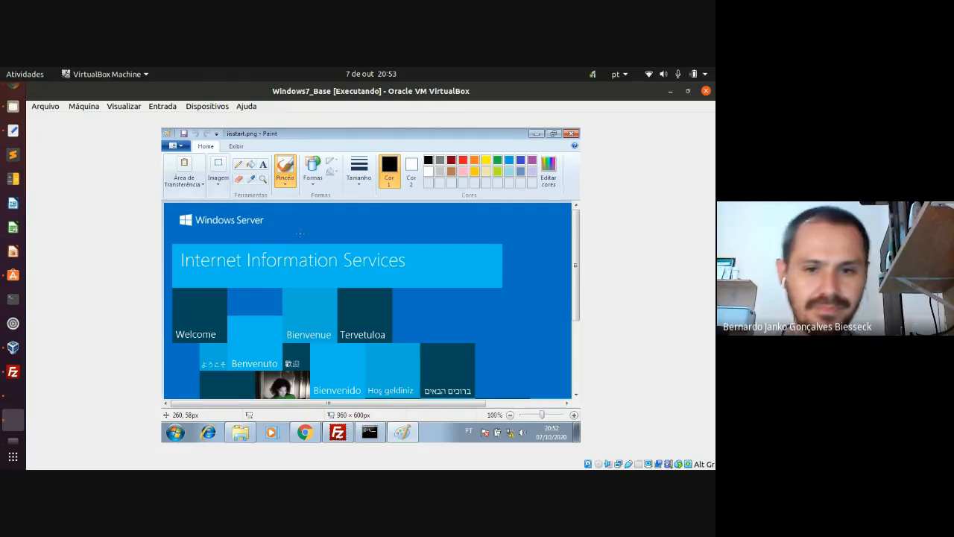
- Fill the Internet Information Services bar and the Bienvenido, Willkommen, Greek and Üdvözöljük tiles red
scroll(332, 284, down, 1)
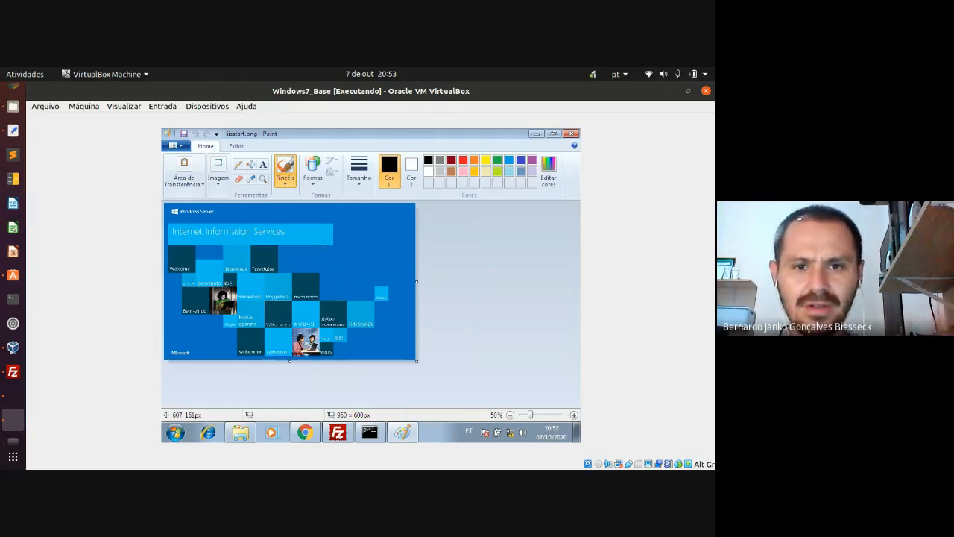
click(290, 164)
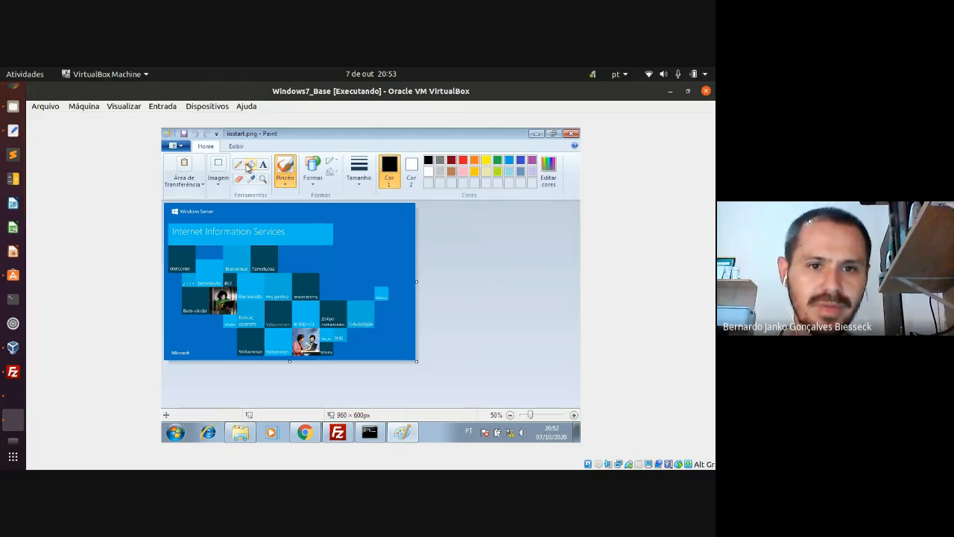
click(250, 165)
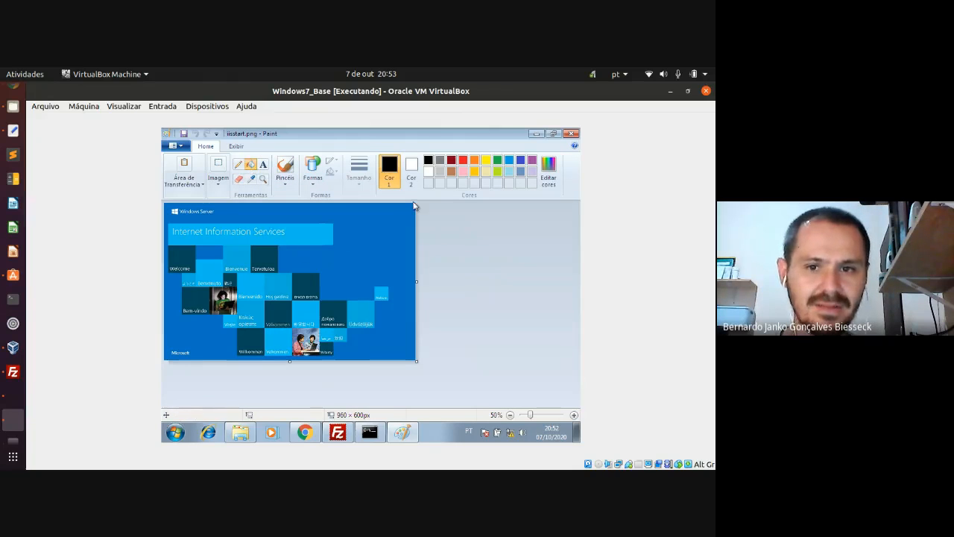
click(463, 164)
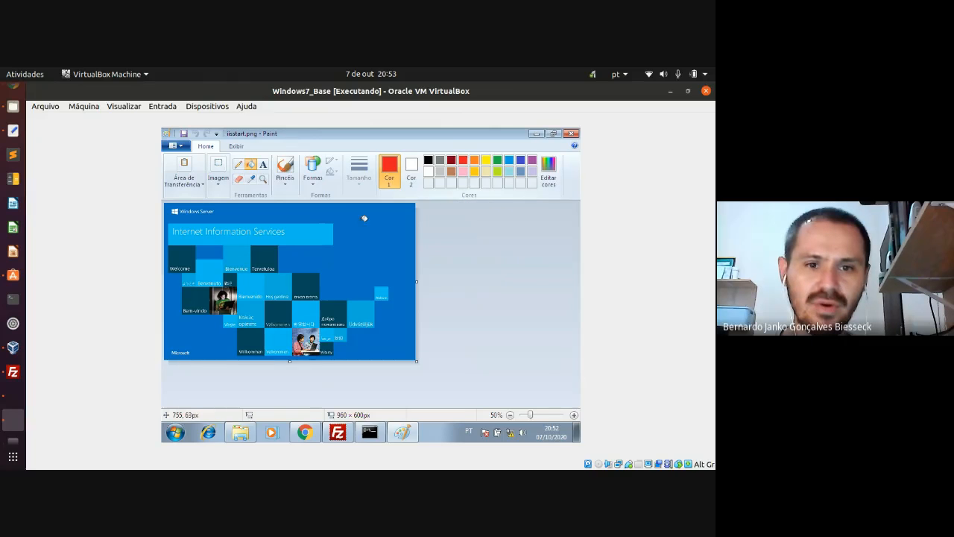
click(306, 236)
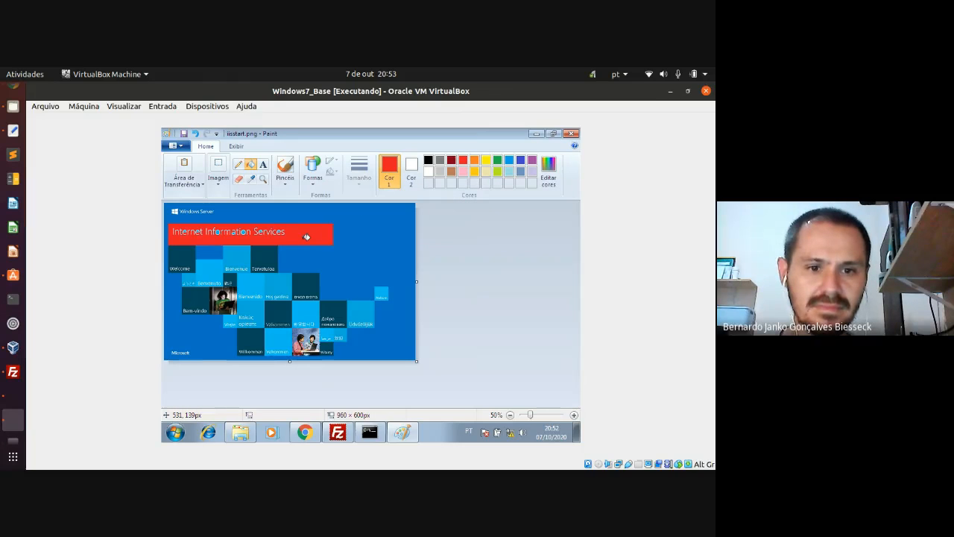
click(242, 289)
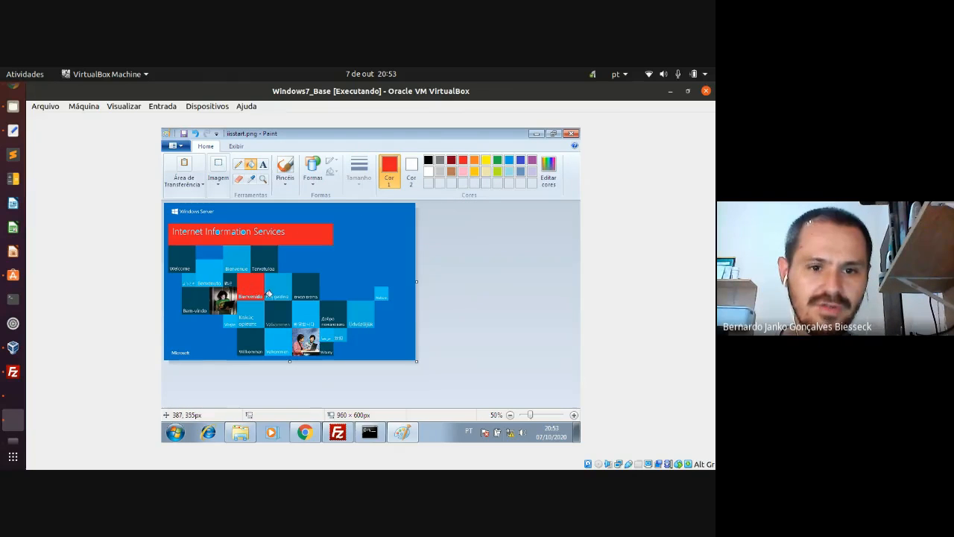
click(284, 336)
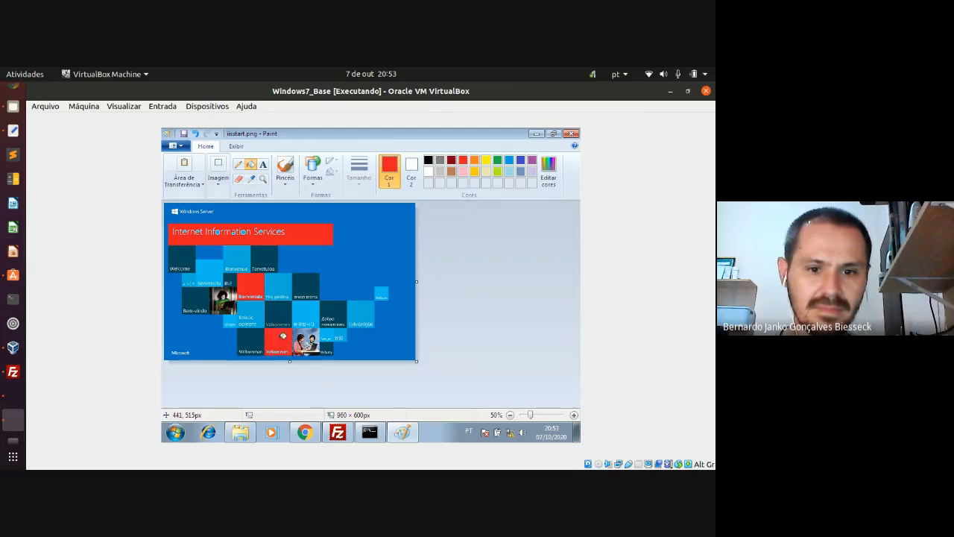
click(306, 308)
click(361, 319)
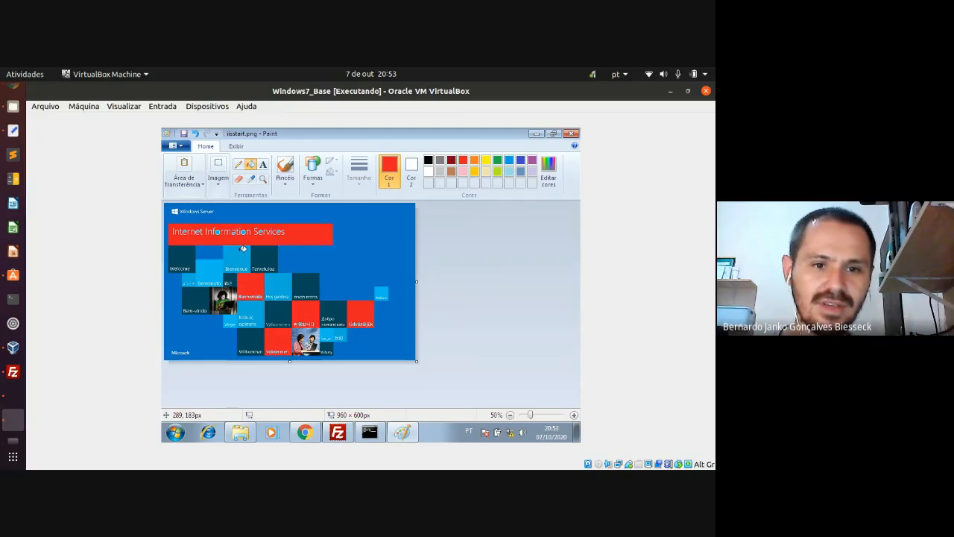
- Save the recoloured iisstart.png and close Paint
scroll(244, 248, up, 1)
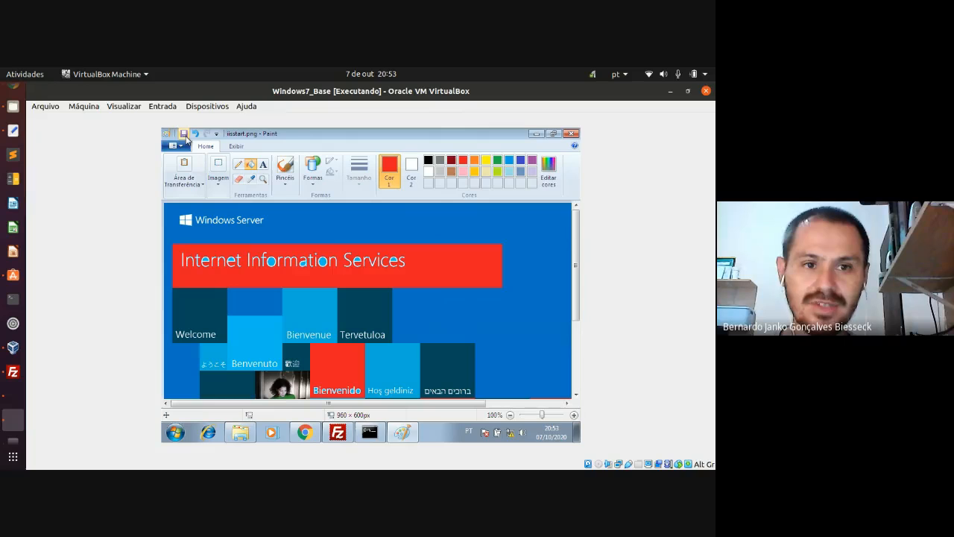
click(183, 133)
click(571, 134)
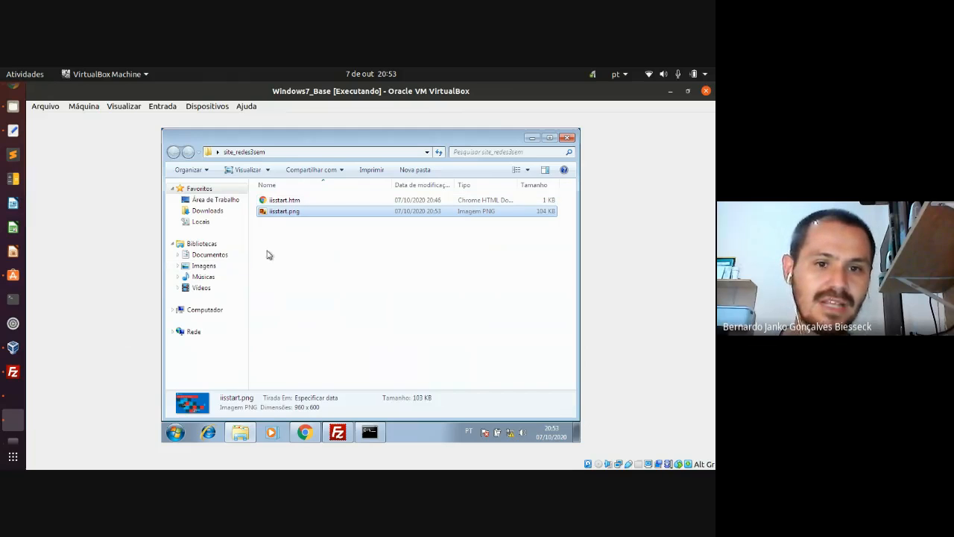
click(23, 393)
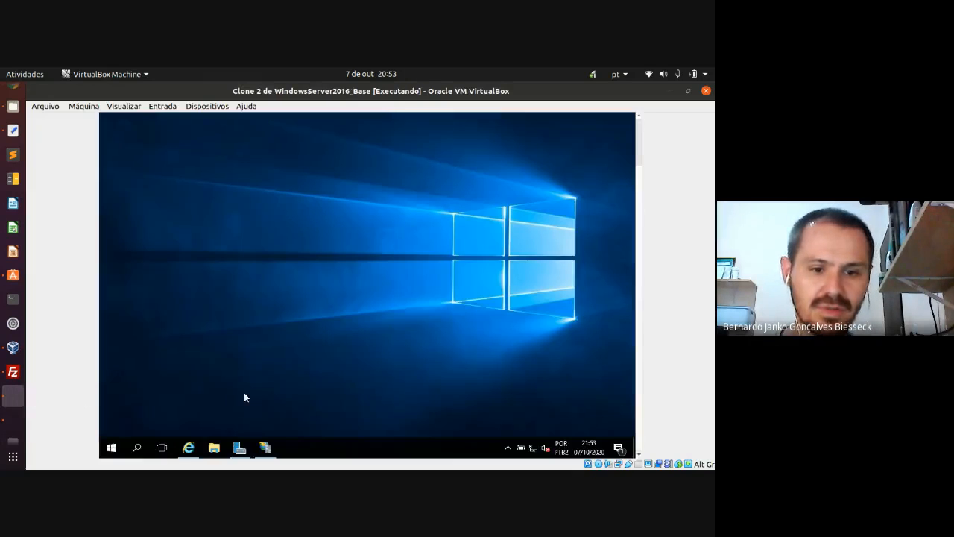
click(265, 448)
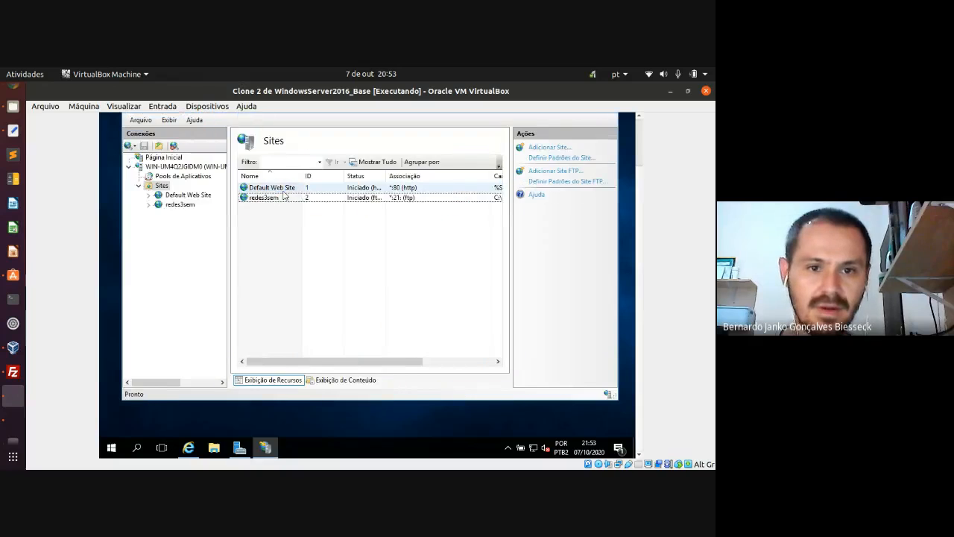
click(149, 195)
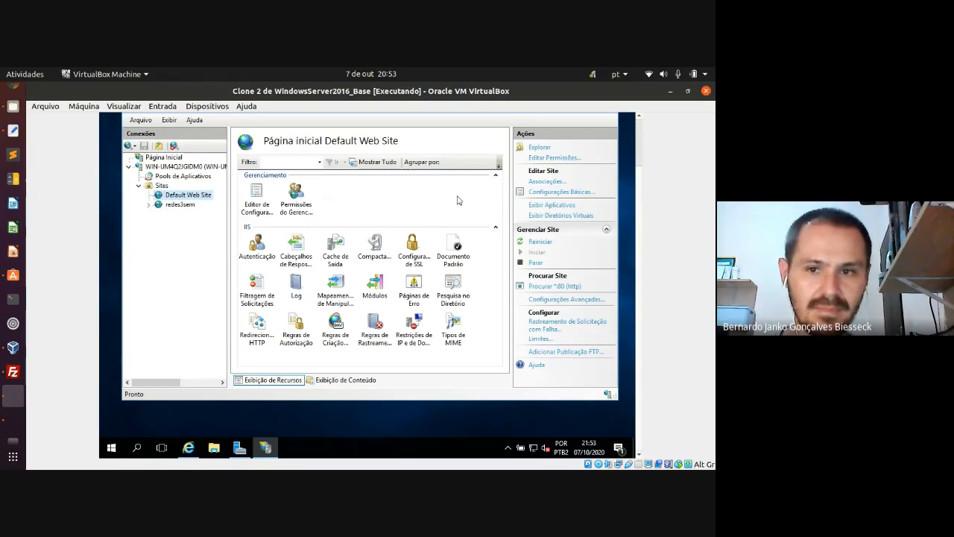
click(540, 150)
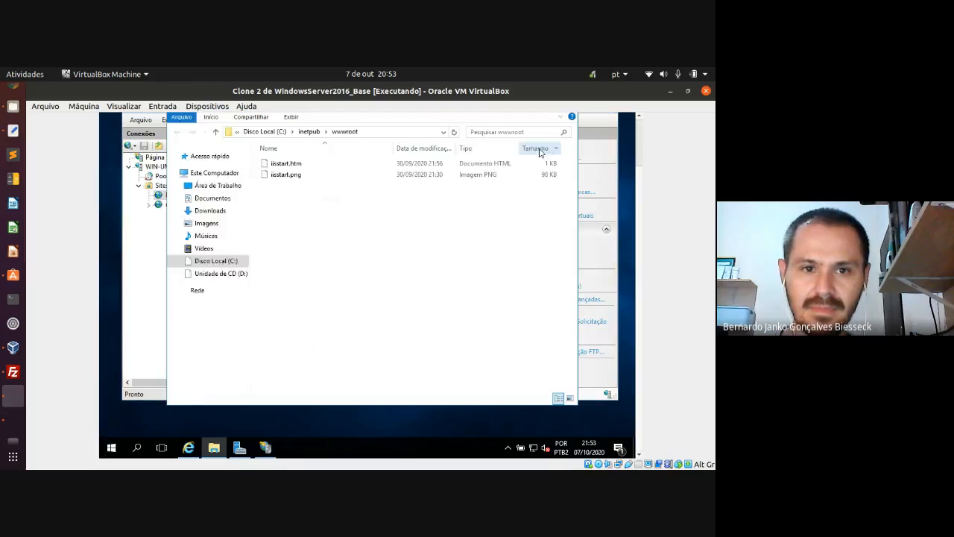
click(285, 176)
double_click(285, 175)
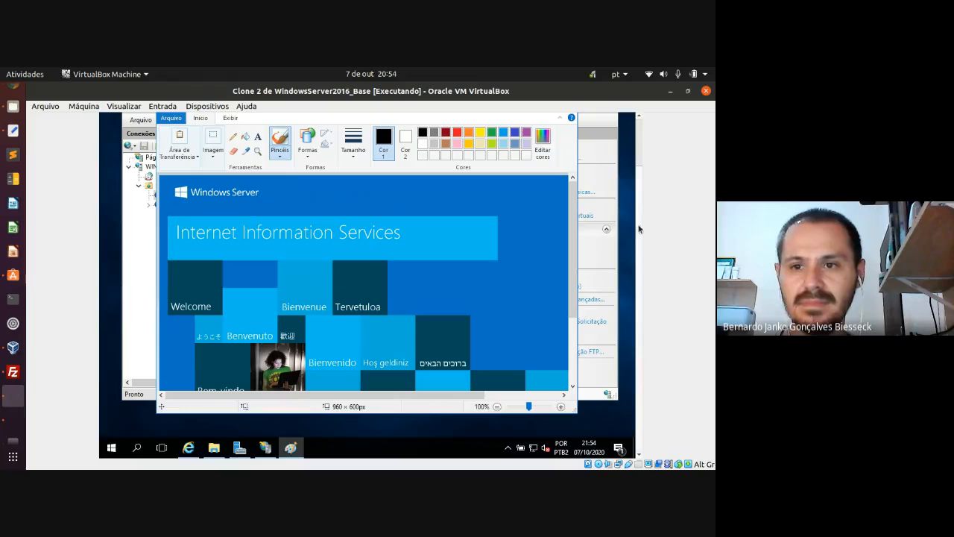
click(565, 146)
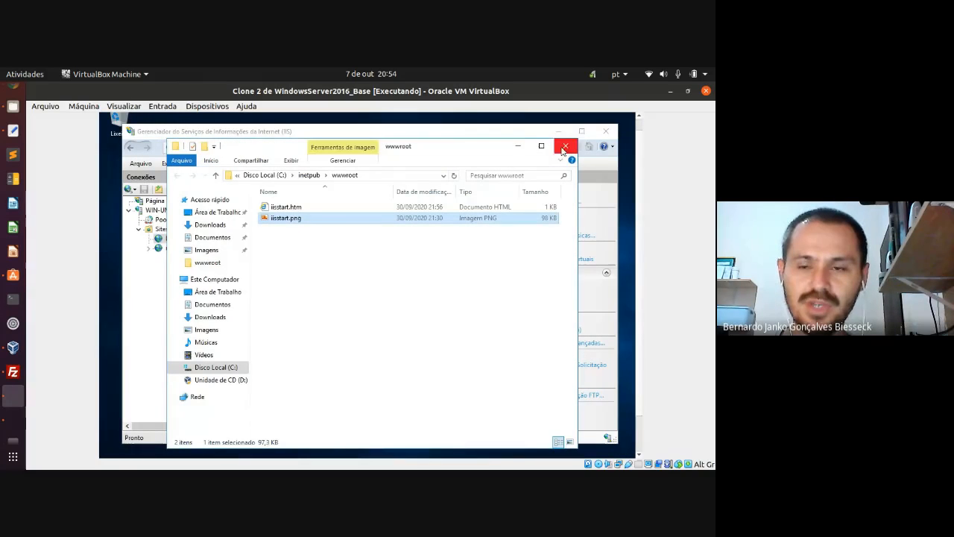
click(564, 147)
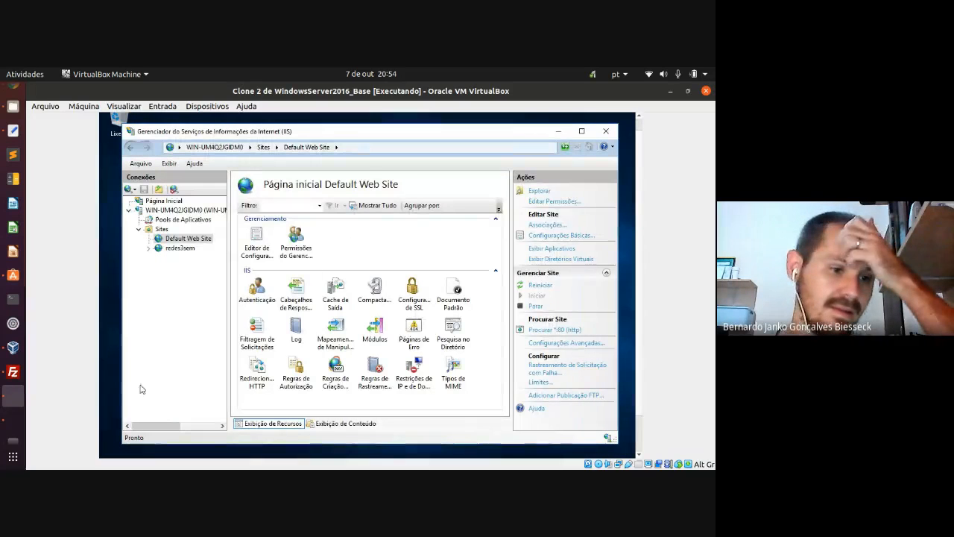
click(12, 419)
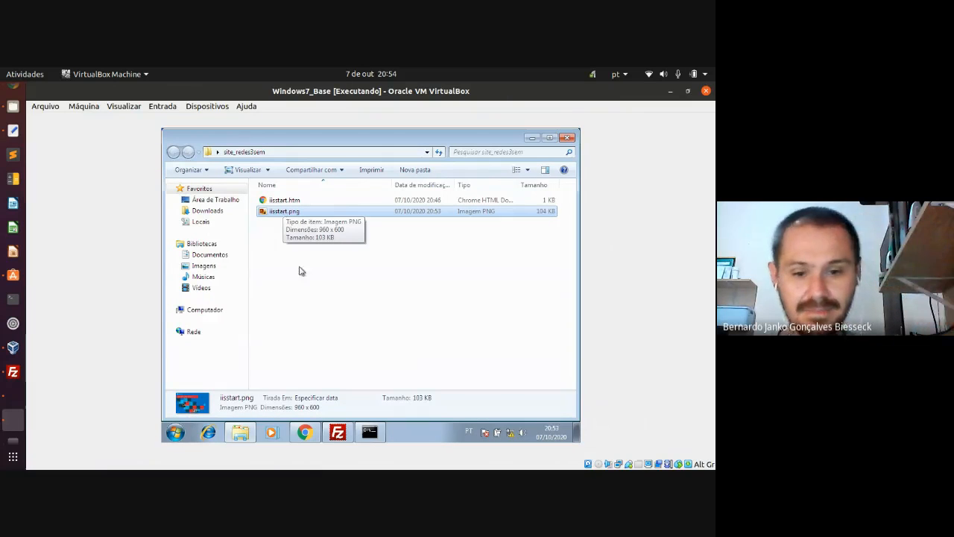
- Show the Desktop\site_redes3sem files in FileZilla's local pane
click(337, 433)
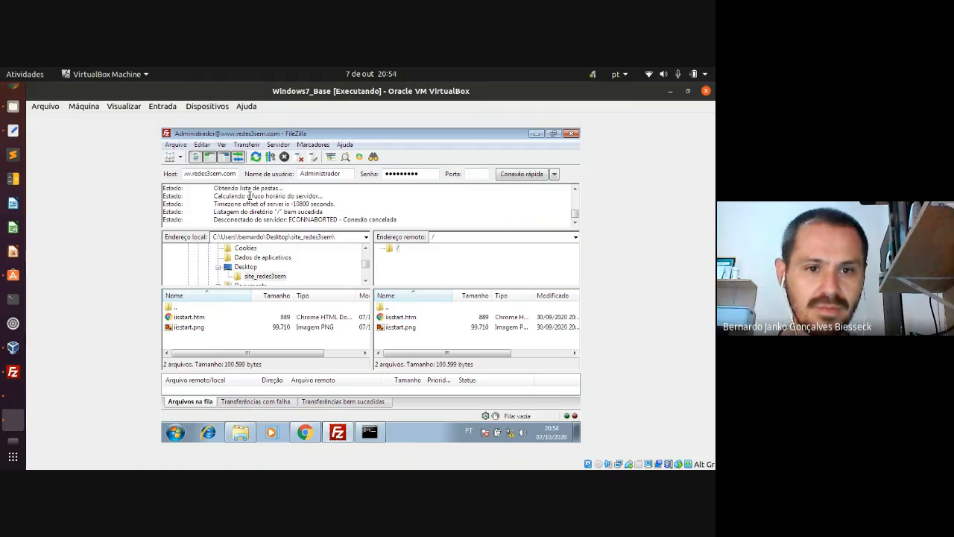
click(250, 277)
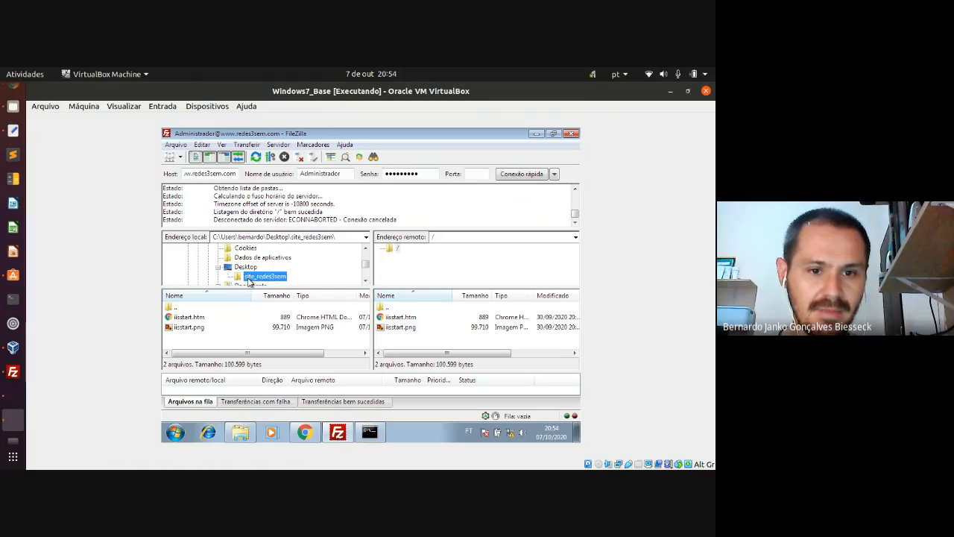
click(246, 267)
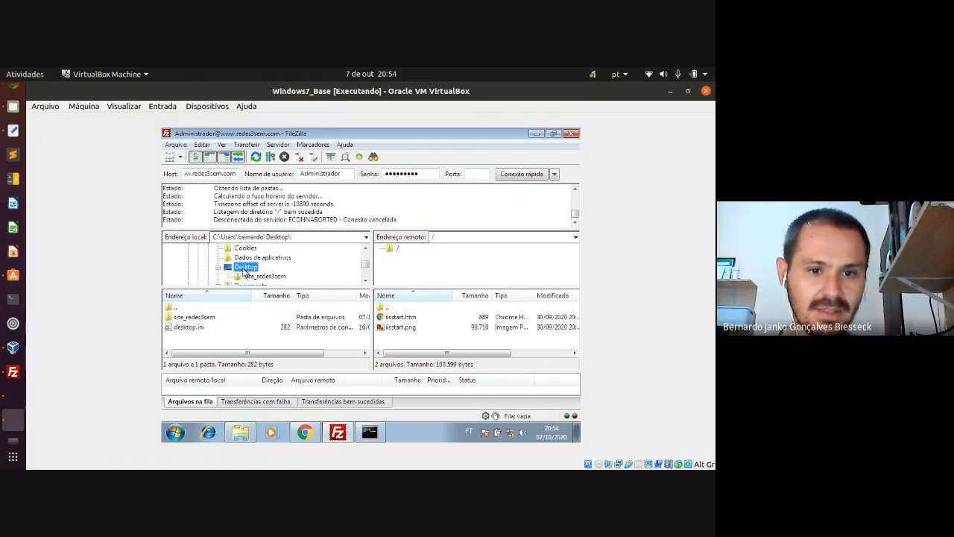
click(254, 277)
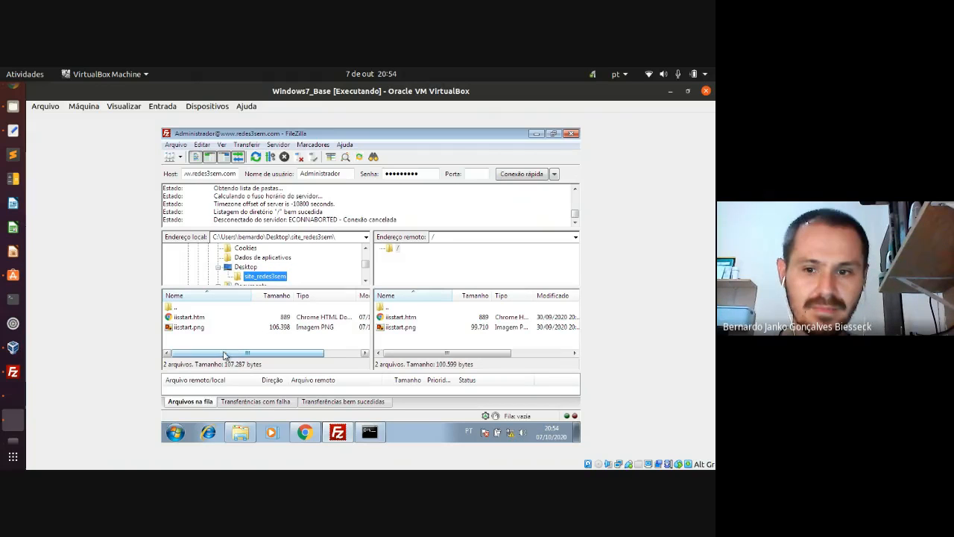
- Upload iisstart.png to the server root, overwriting the existing copy
click(199, 328)
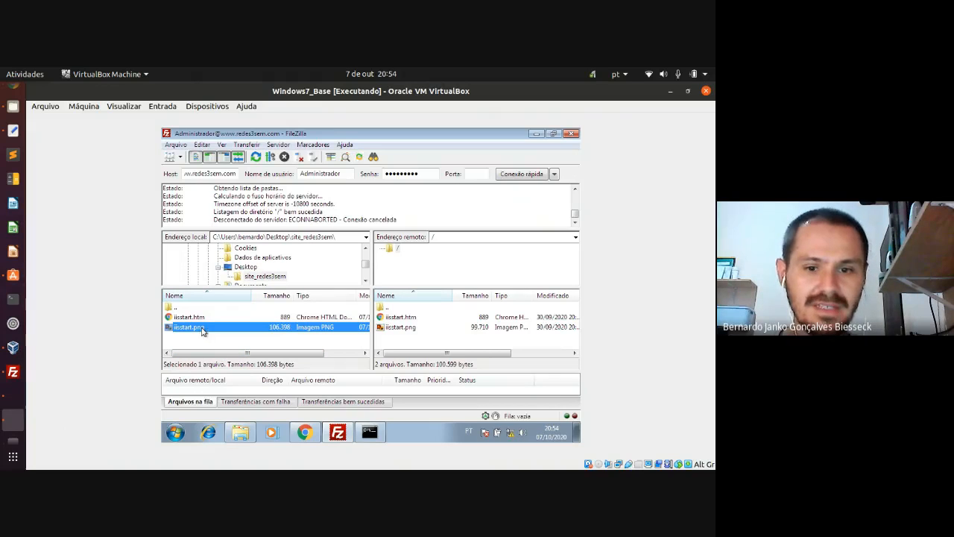
drag(201, 331, 407, 341)
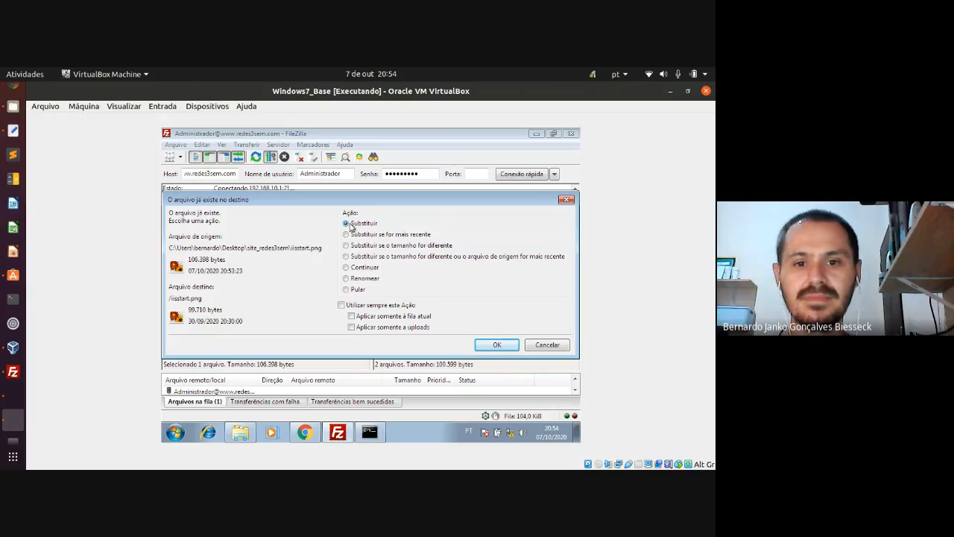
click(484, 344)
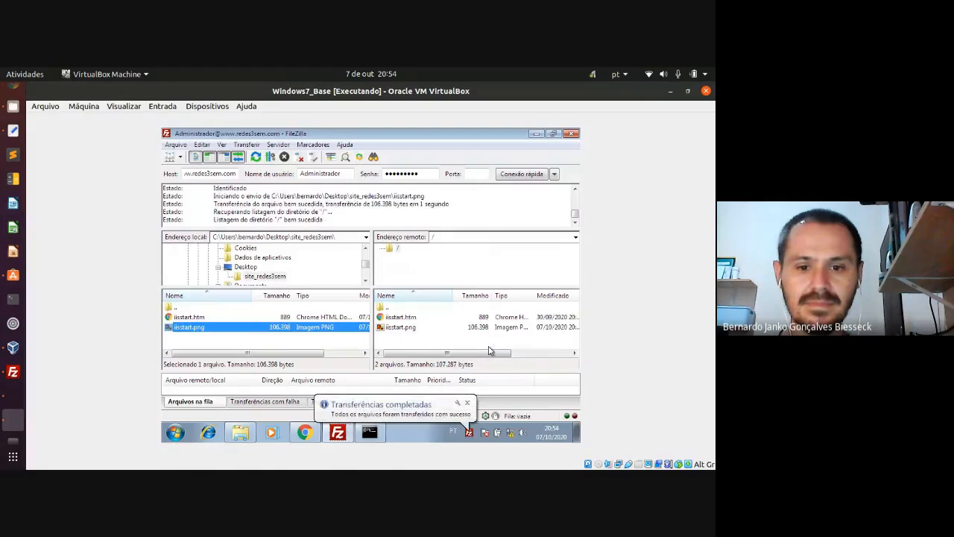
click(468, 403)
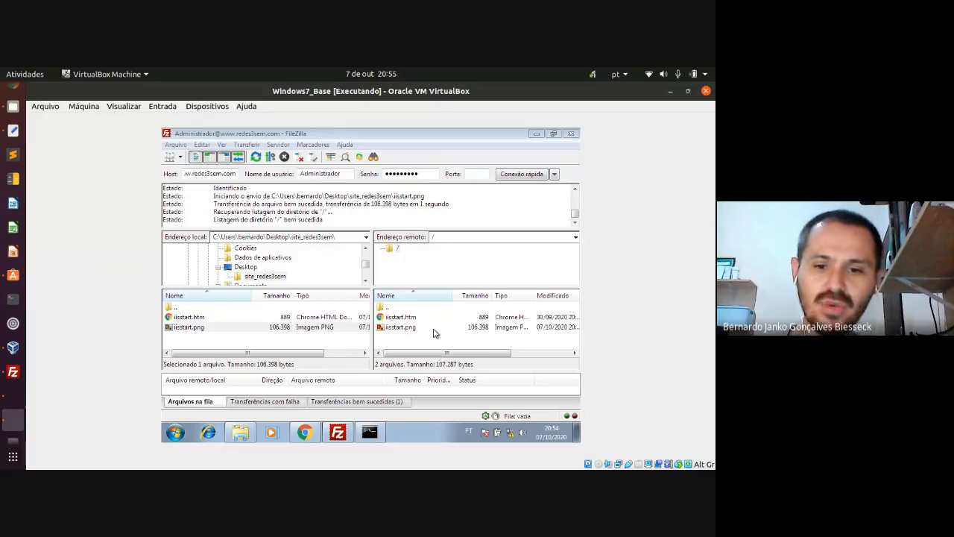
- Close Chrome's downloads bar and reload redes3sem.com several times
click(304, 433)
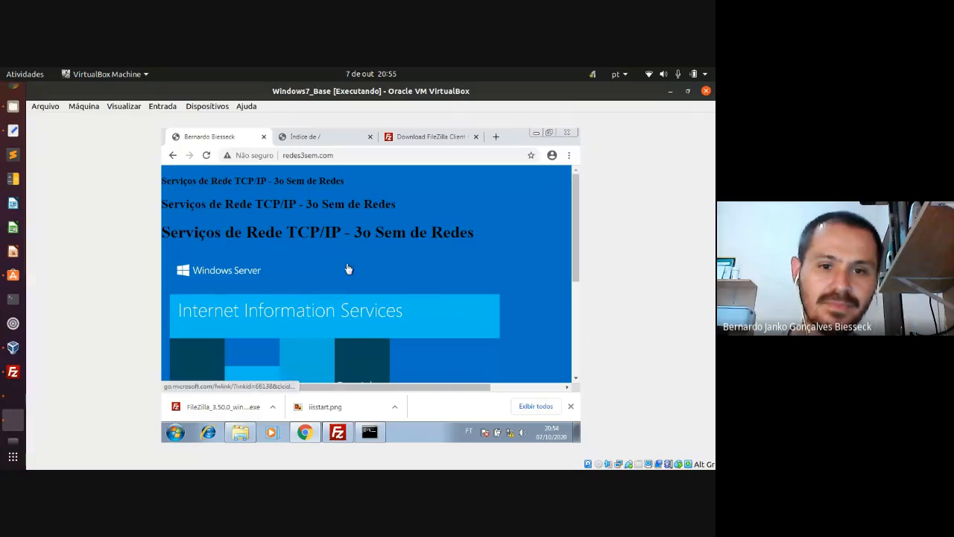
click(206, 156)
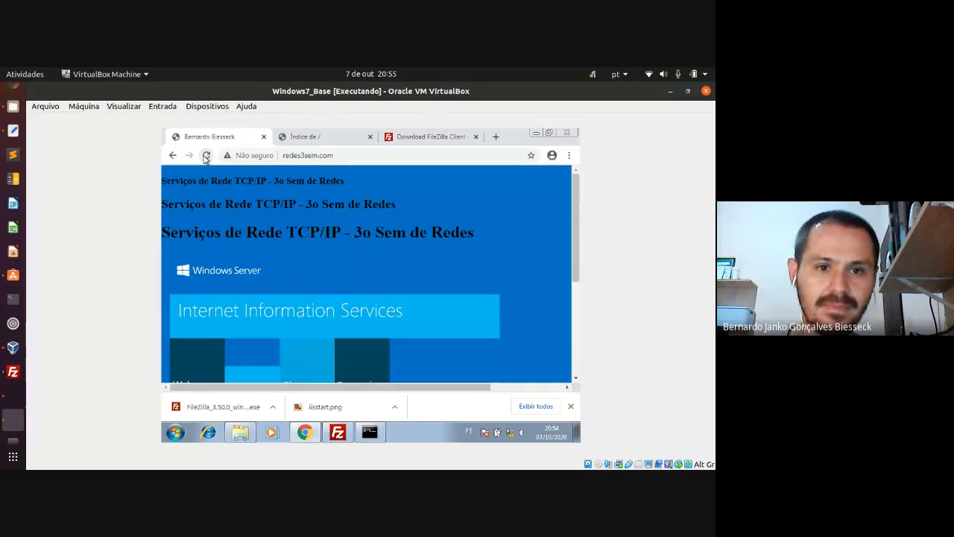
click(206, 156)
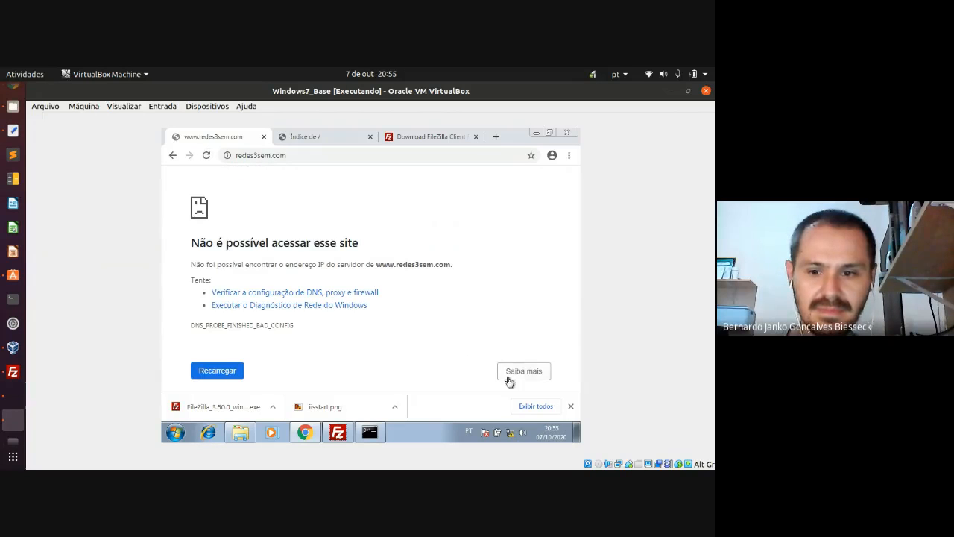
click(570, 407)
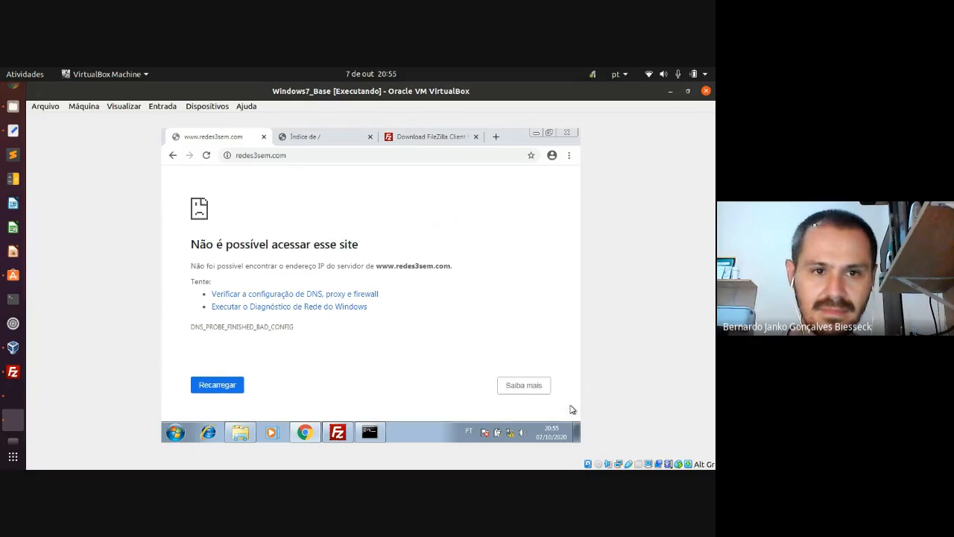
click(207, 155)
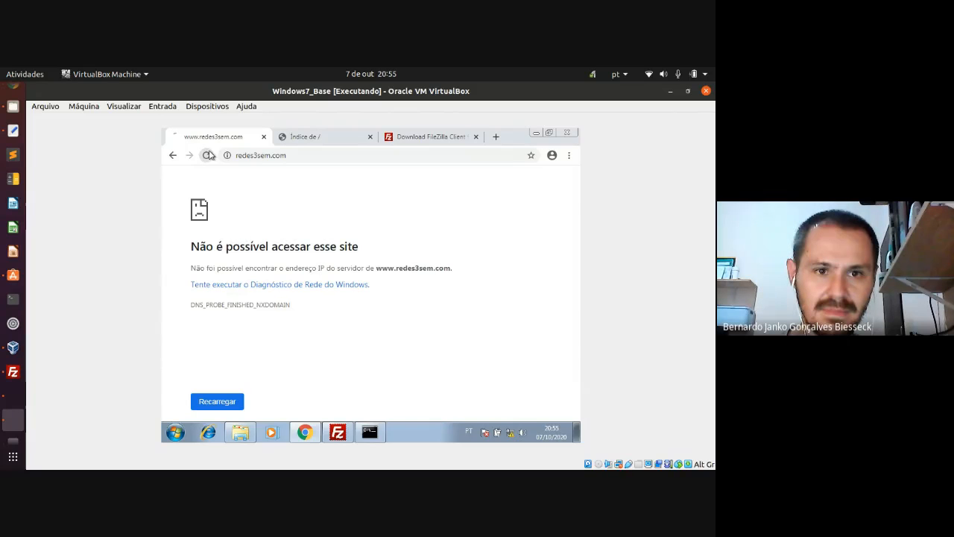
click(206, 158)
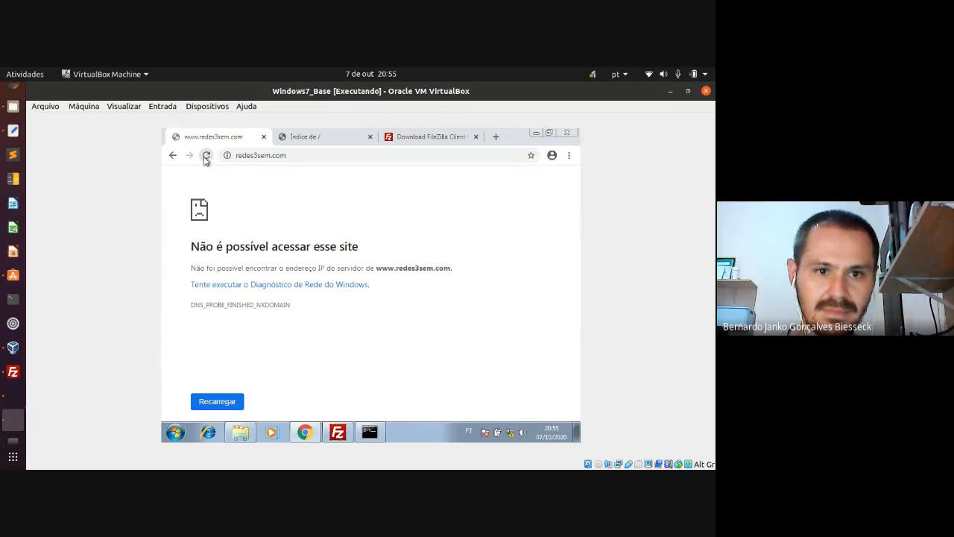
click(206, 158)
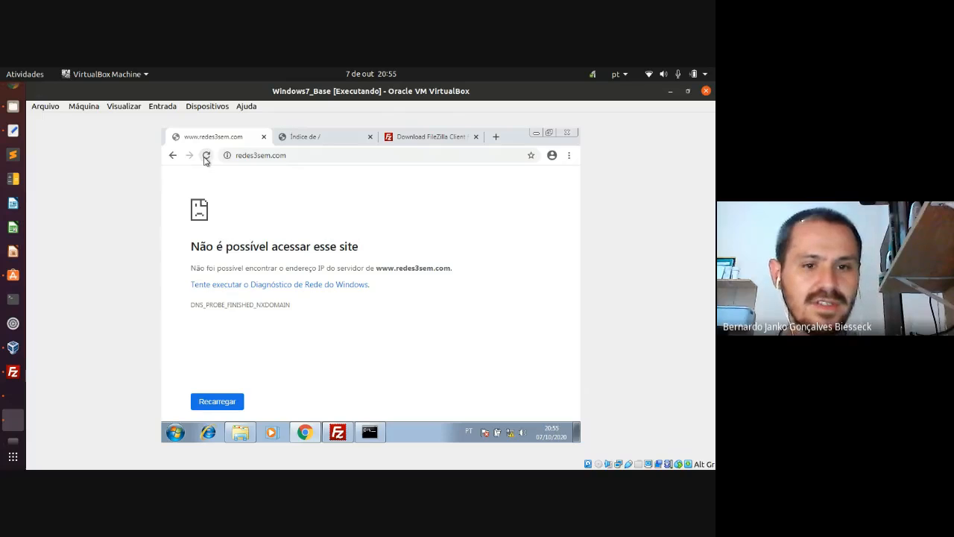
click(206, 158)
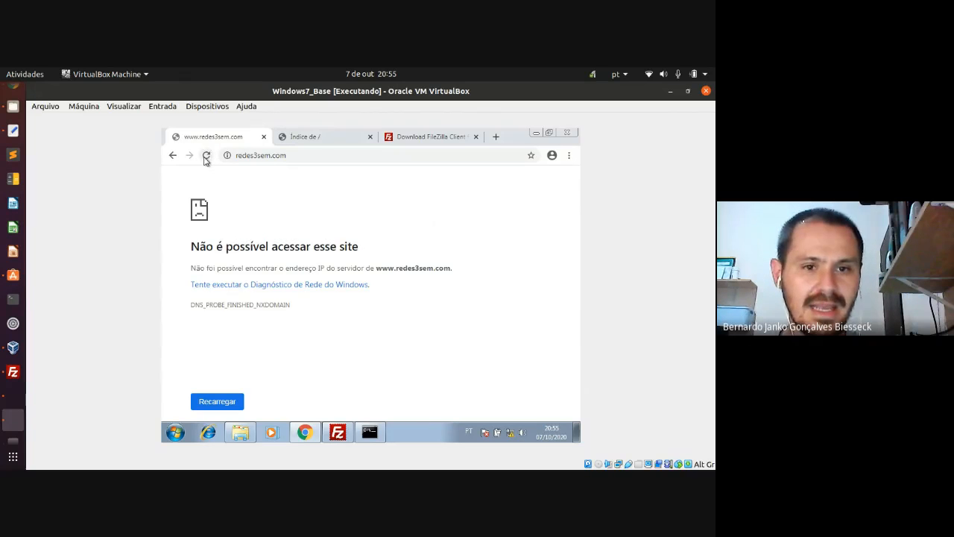
click(205, 158)
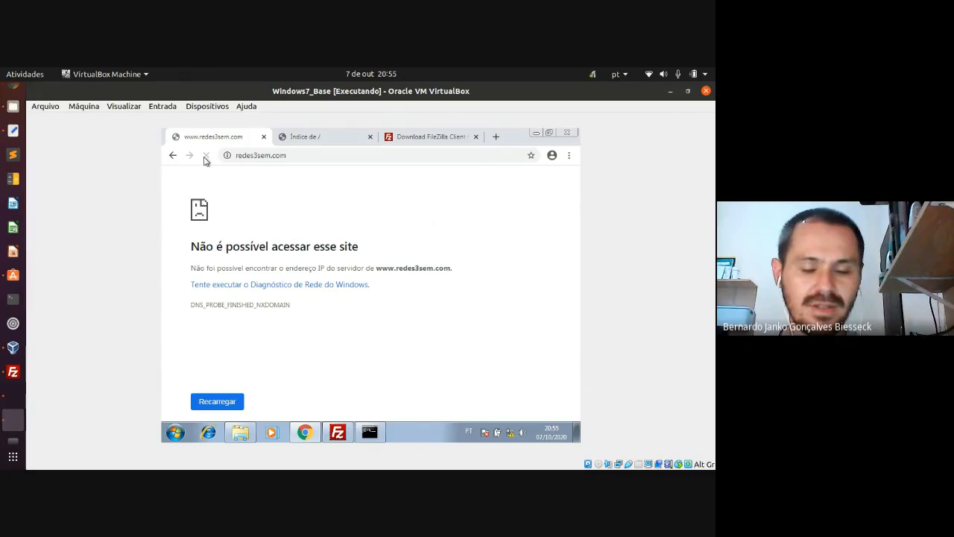
click(357, 428)
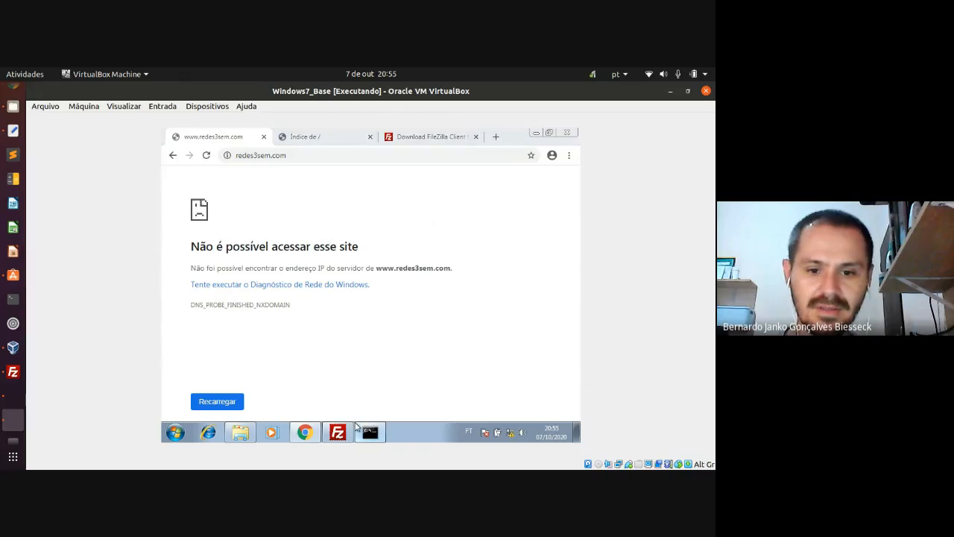
key(Up)
key(Return)
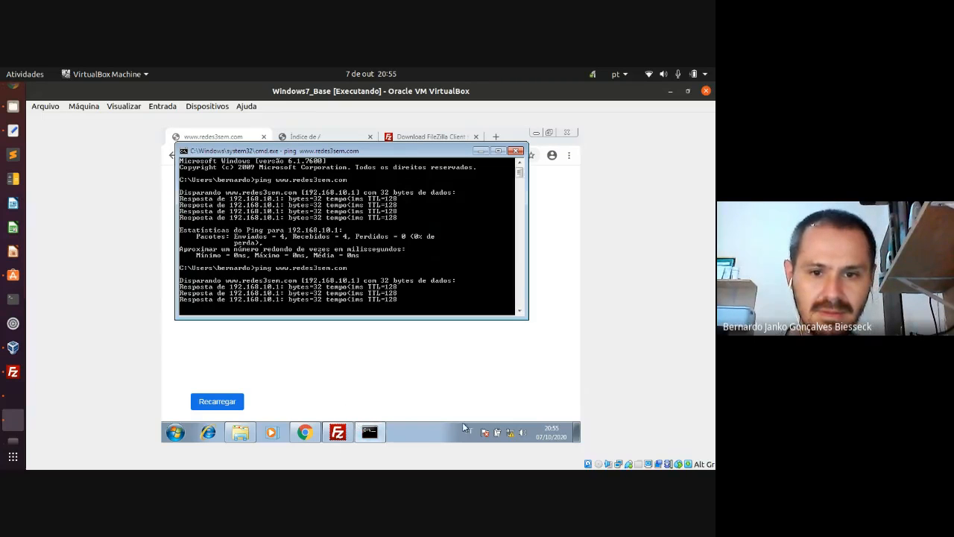
click(444, 355)
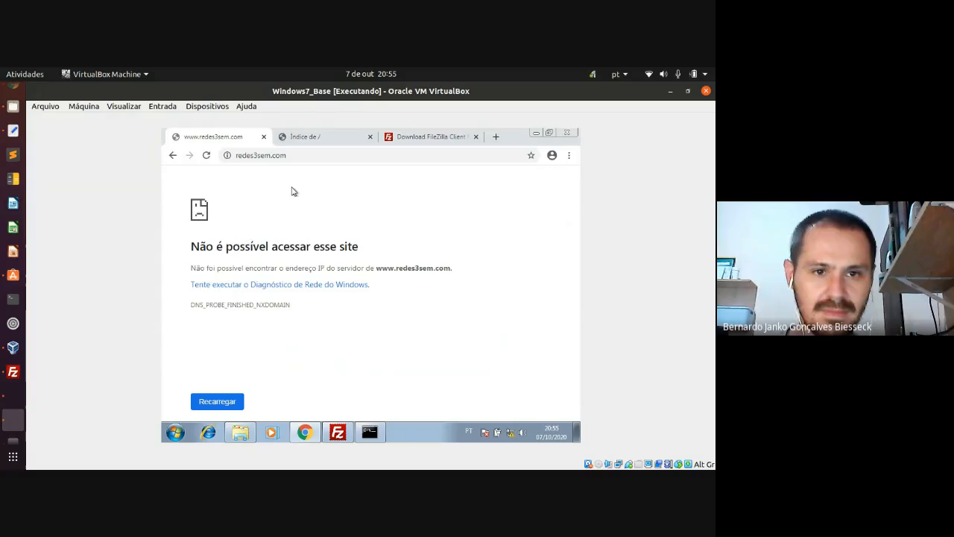
click(206, 155)
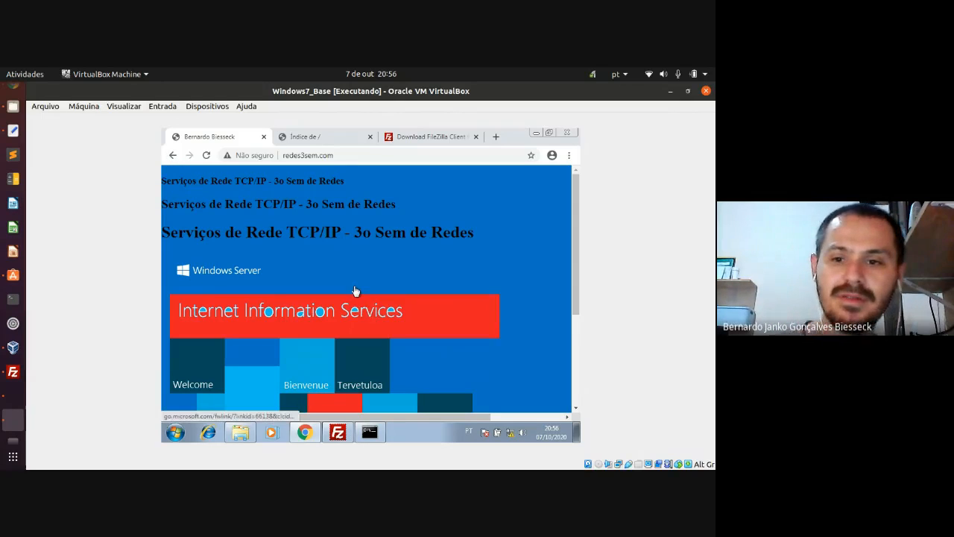
- Scroll the updated redes3sem.com page down and up, then bring FileZilla to the front
scroll(356, 291, down, 1)
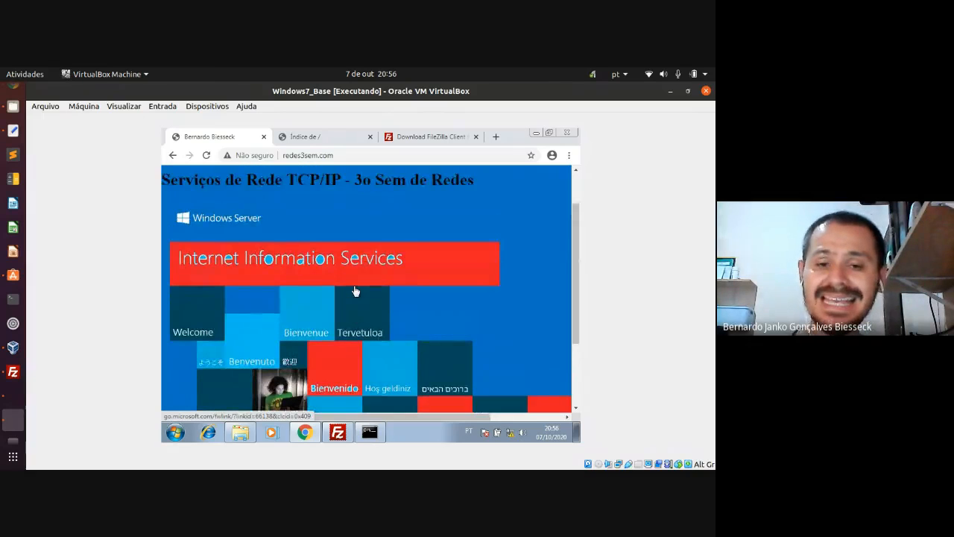
scroll(355, 291, up, 1)
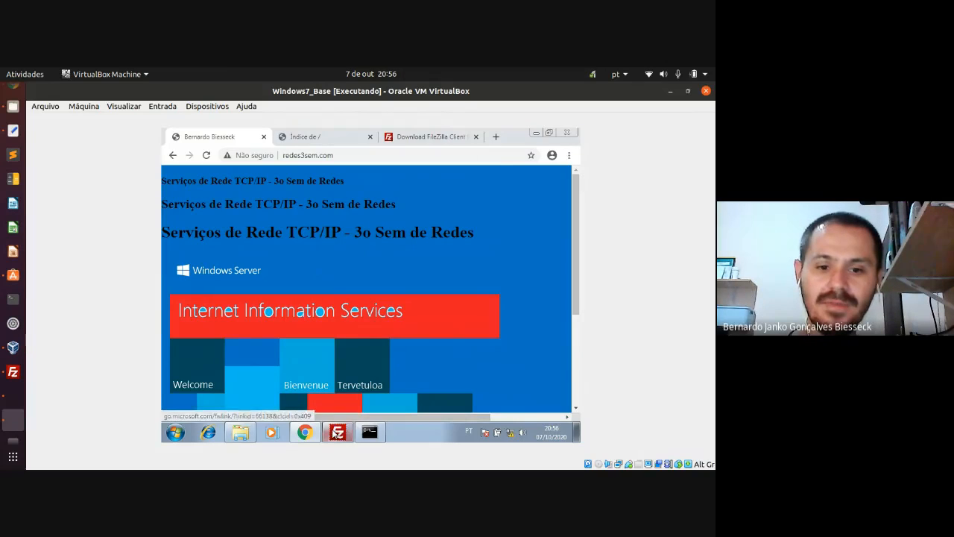
click(336, 432)
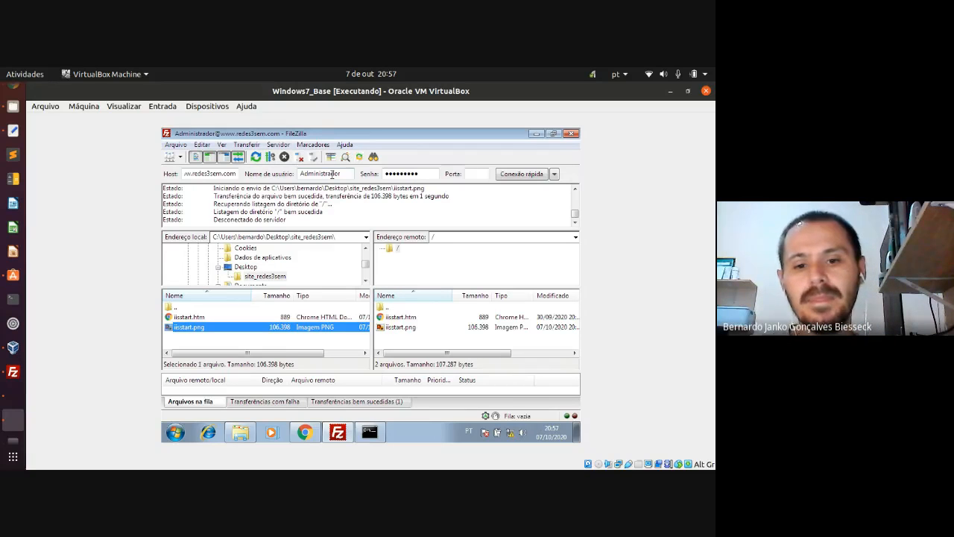
- Open site_redes3sem's iisstart.htm in a maximized Notepad
click(576, 438)
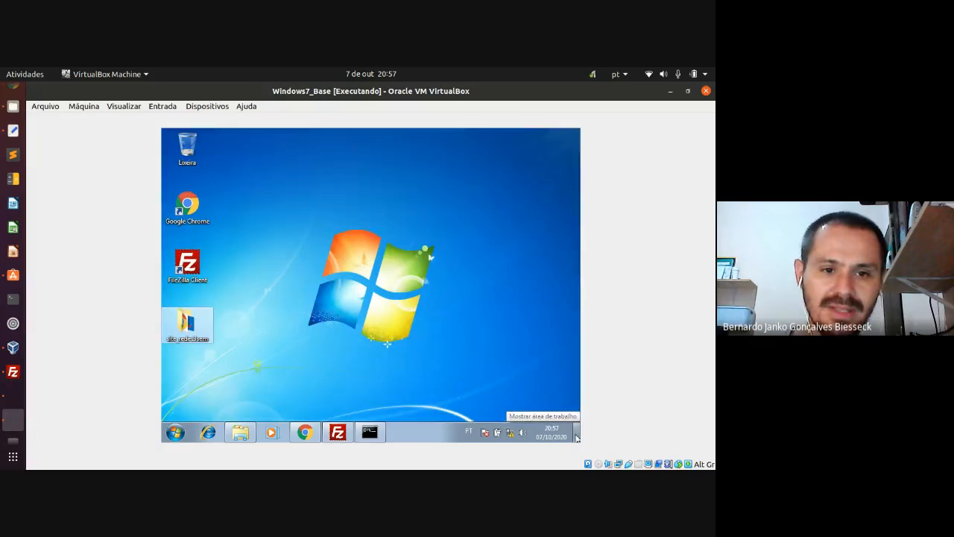
right_click(190, 325)
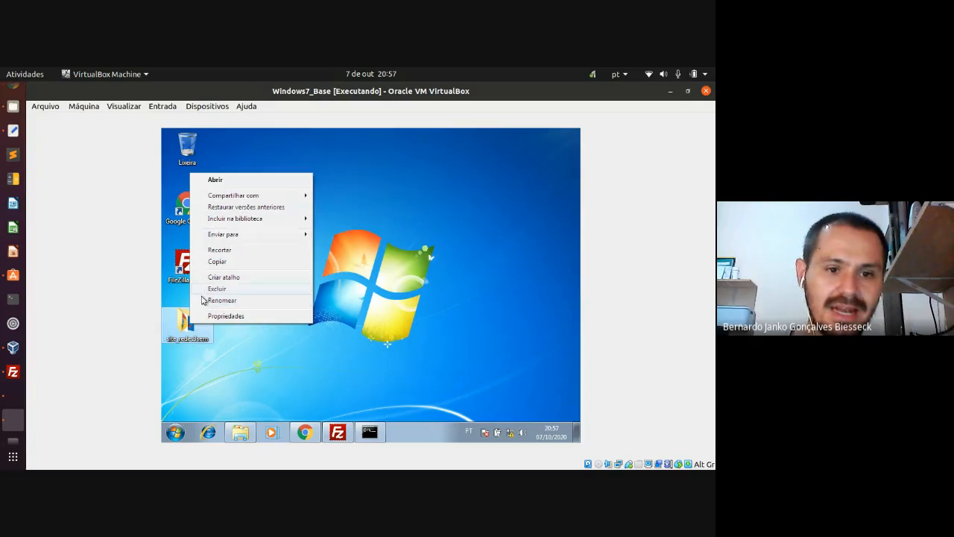
click(254, 429)
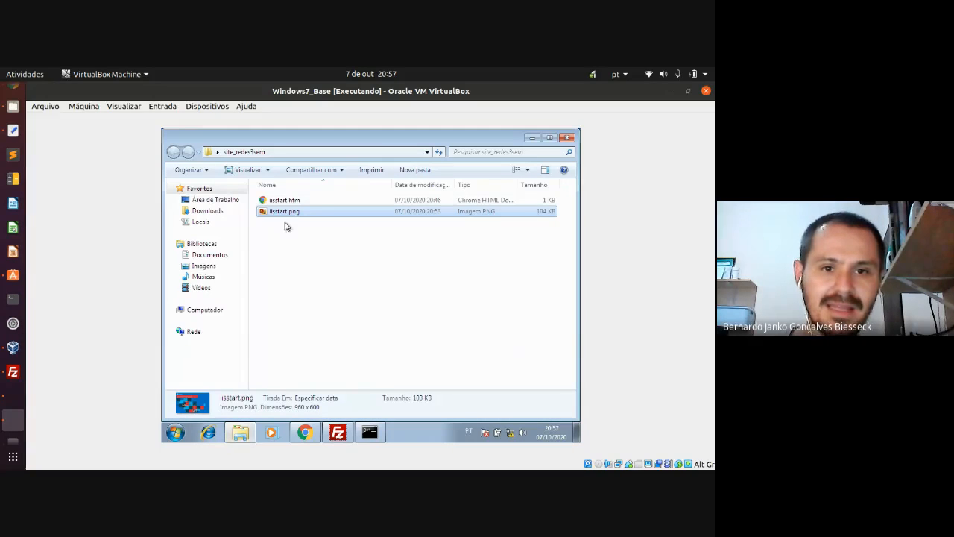
click(287, 201)
right_click(288, 202)
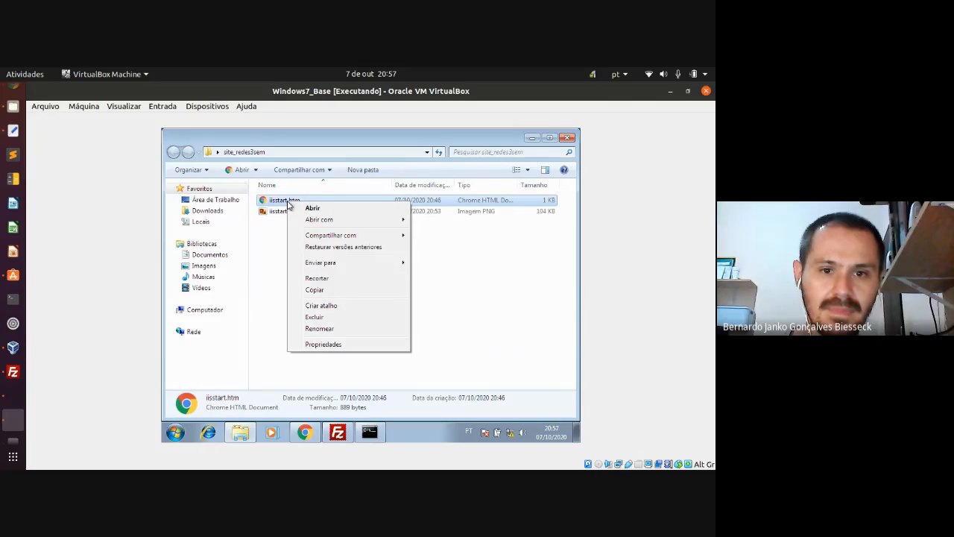
mouse_move(390, 219)
click(428, 221)
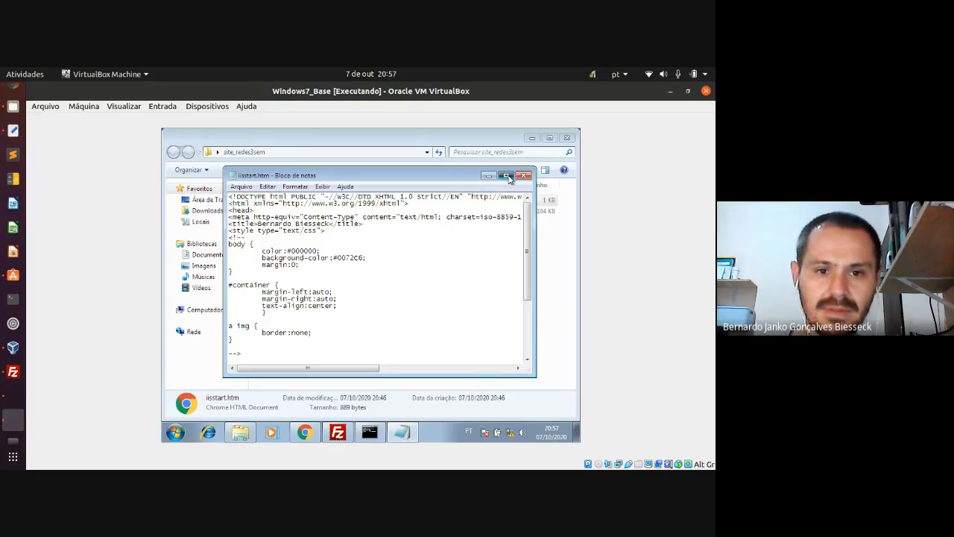
click(507, 176)
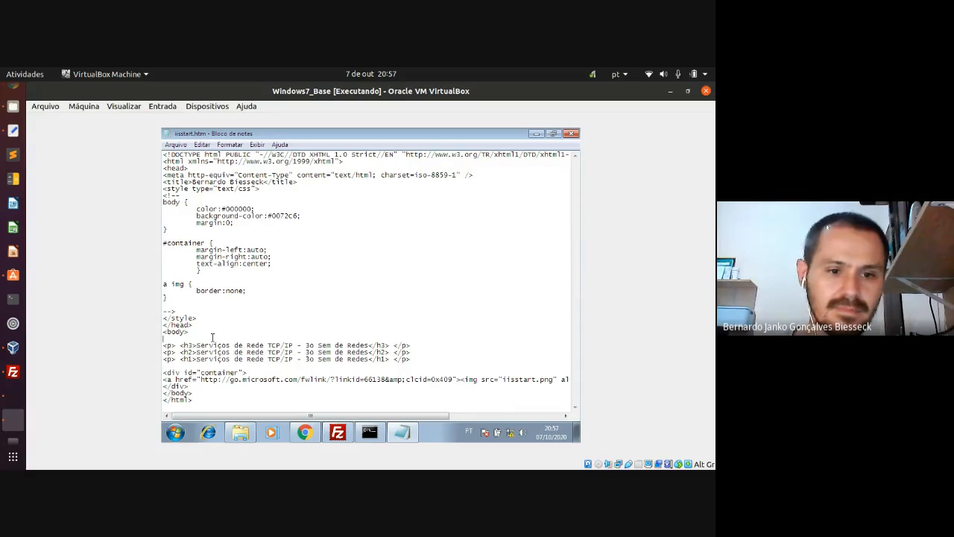
- Add 'Página web atualizada - data 07/10/2020 - horário 20:58' inside the paragraph and close Notepad
key(Return)
key(Return)
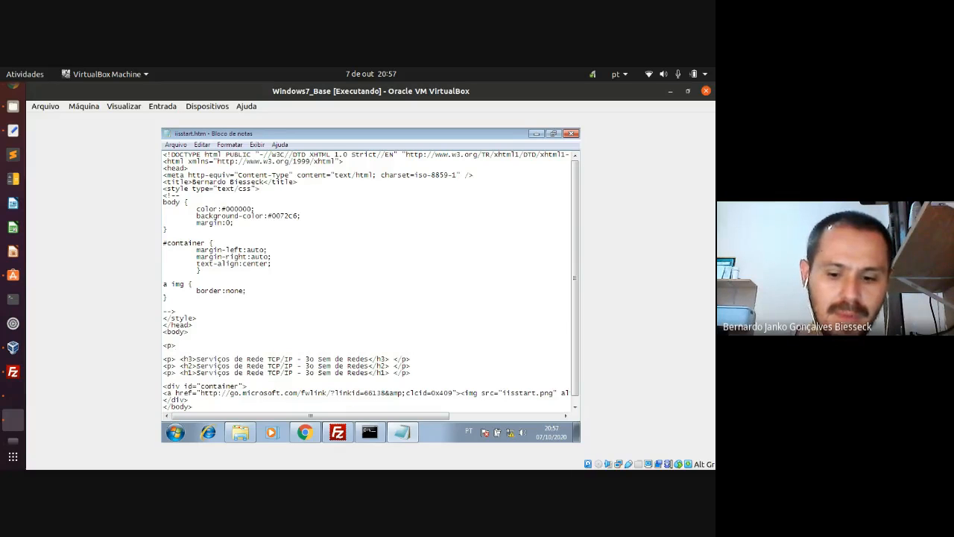
key(shift+Left)
key(shift+Left)
key(Down)
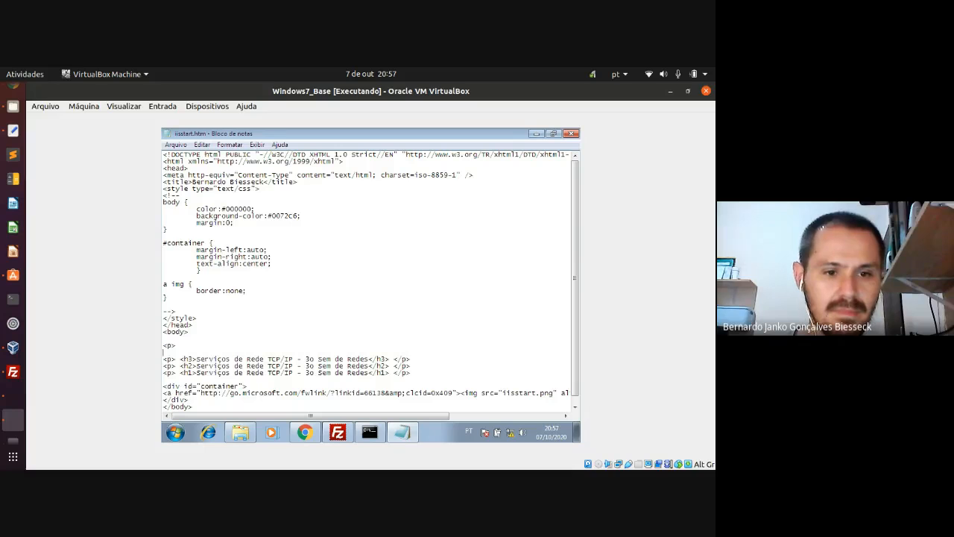
text(>)
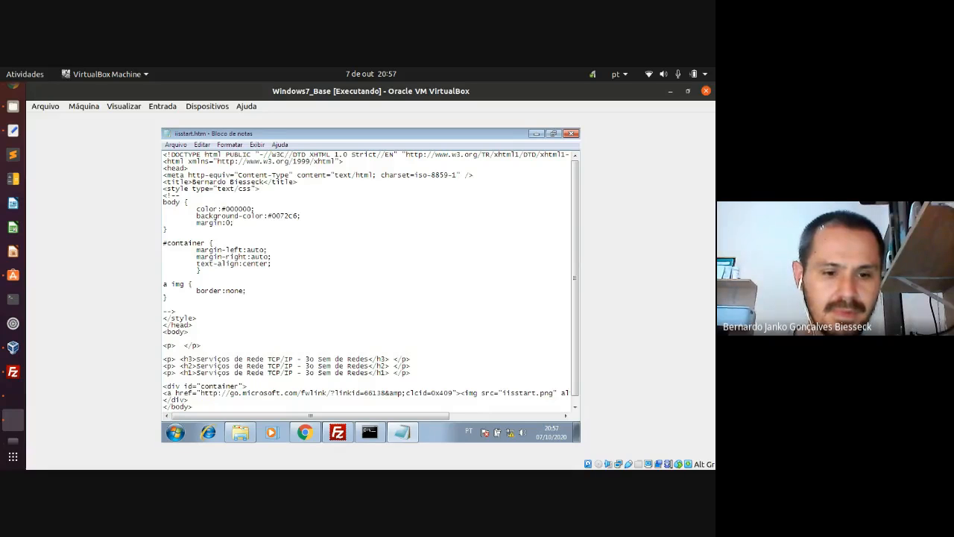
text( Página we)
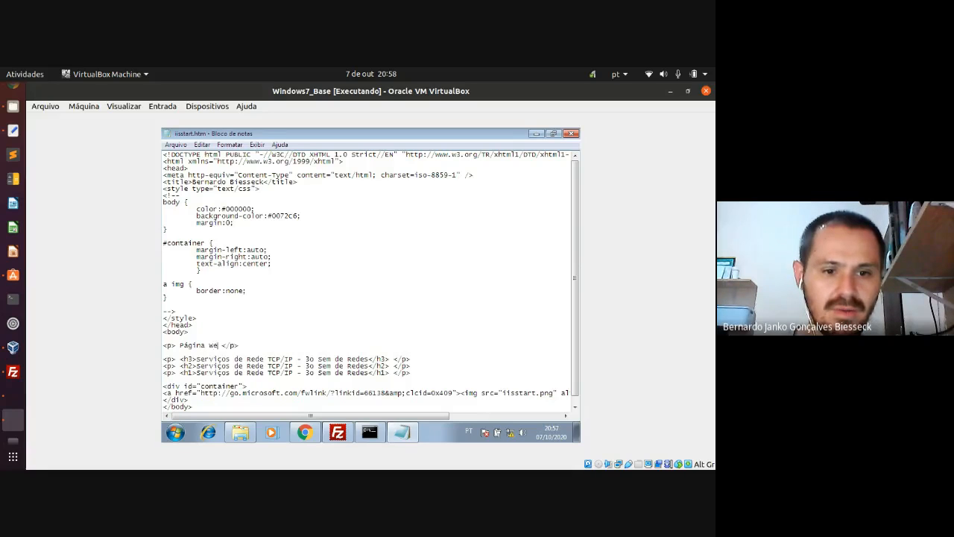
text(b atualiza)
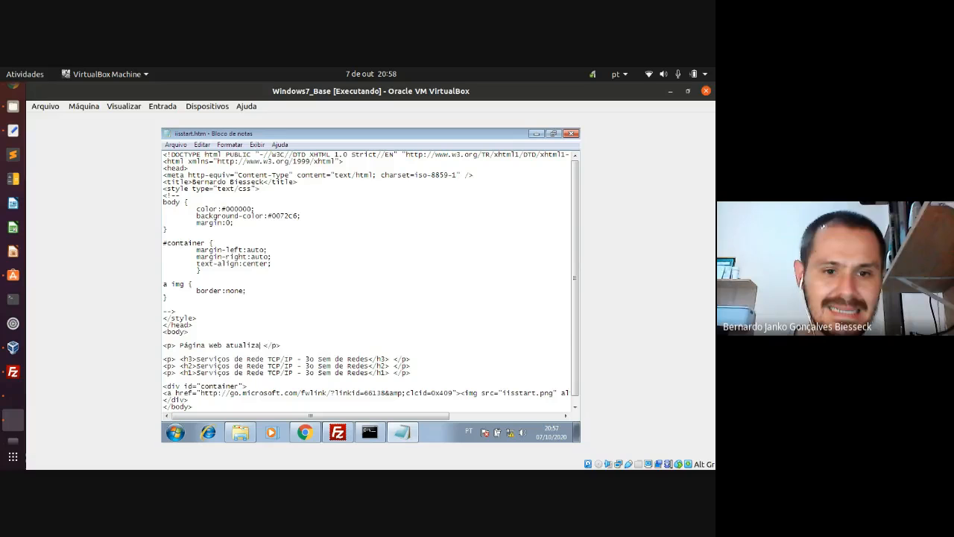
text(da - data )
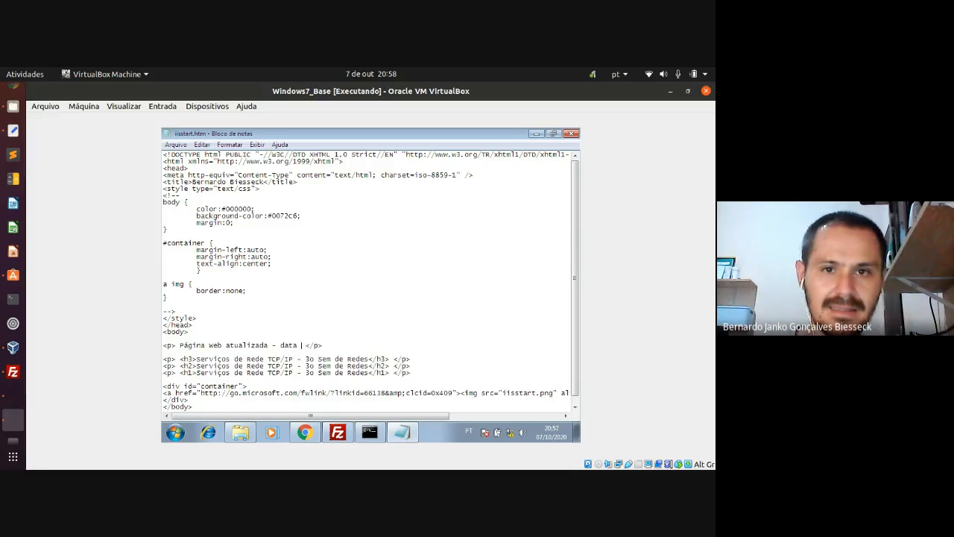
text(07/)
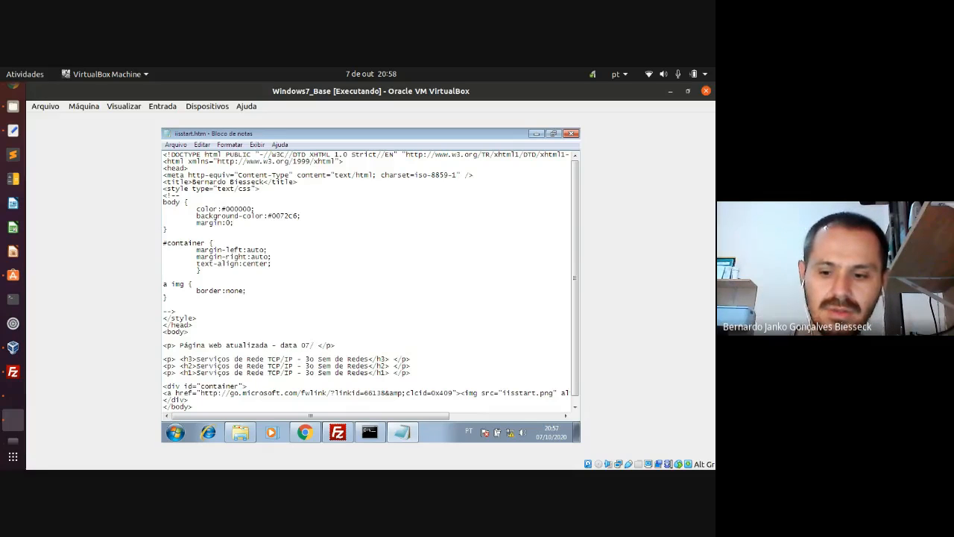
text(10/2020)
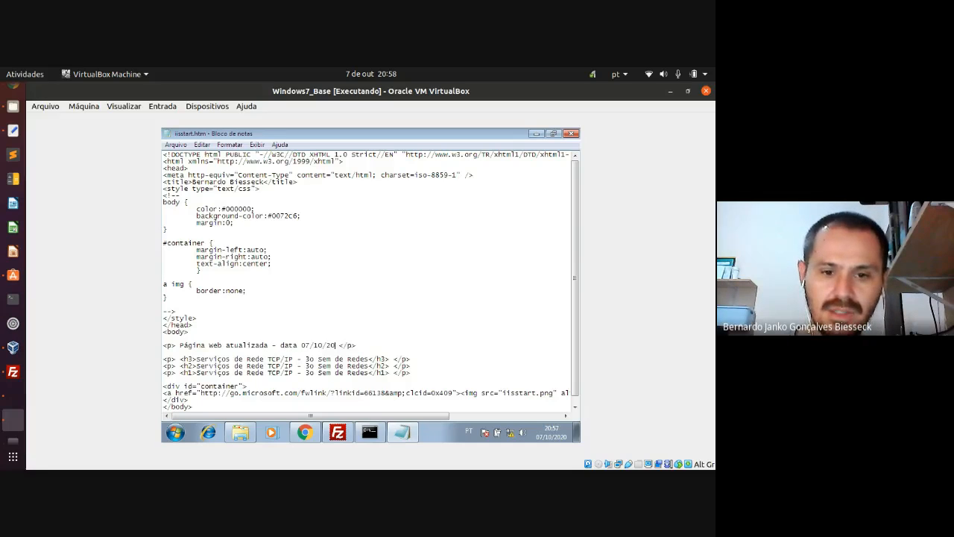
text( -)
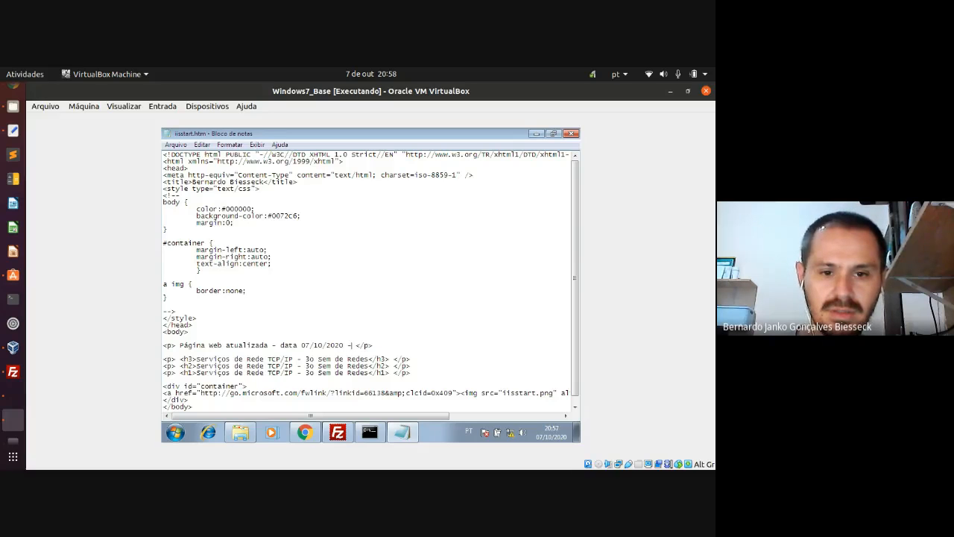
text( horário  )
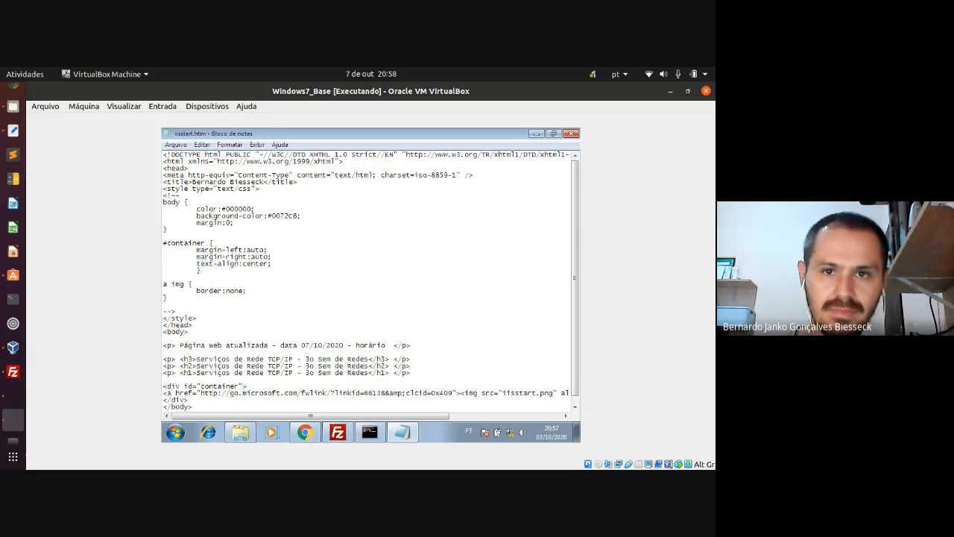
text(20:58)
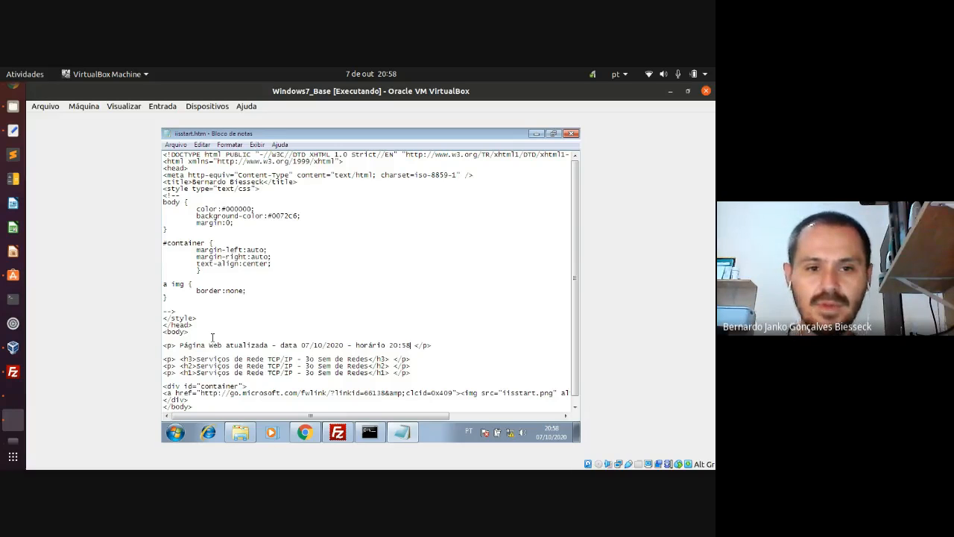
click(572, 135)
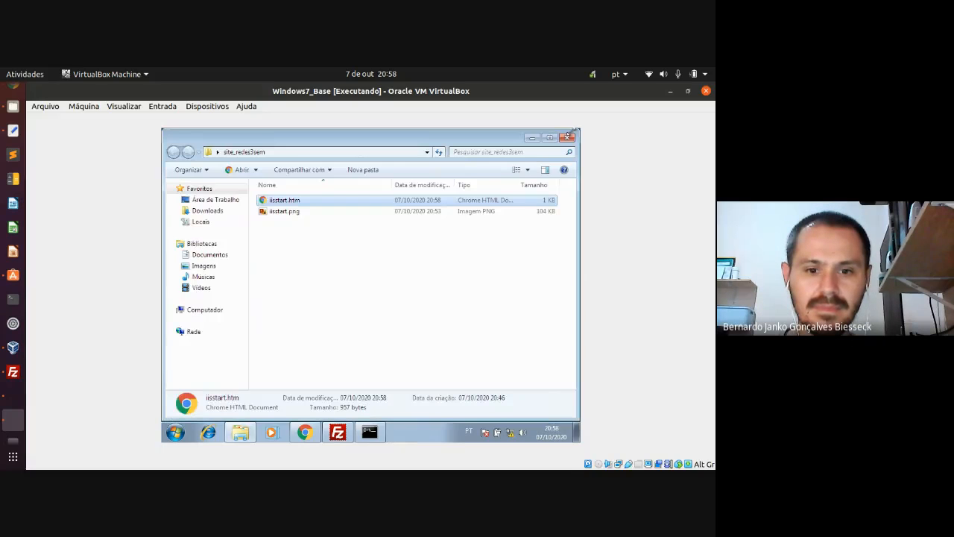
- Refresh FileZilla's listings, check the connection error, and disconnect from the unreachable server
click(337, 432)
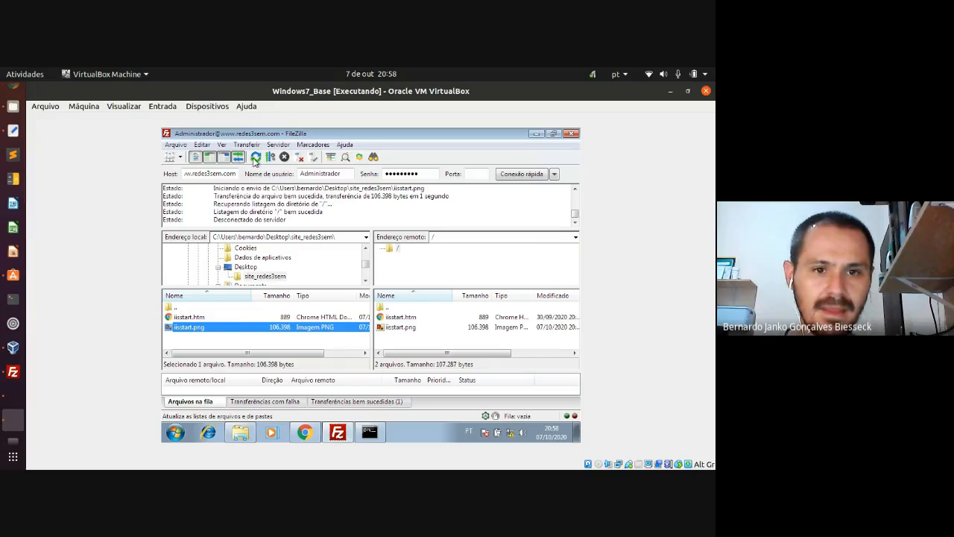
click(256, 157)
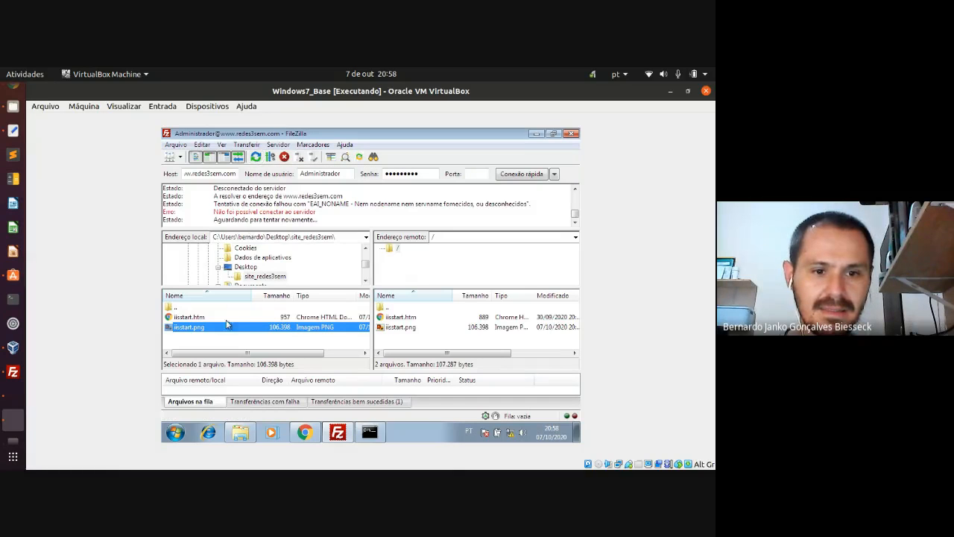
click(195, 318)
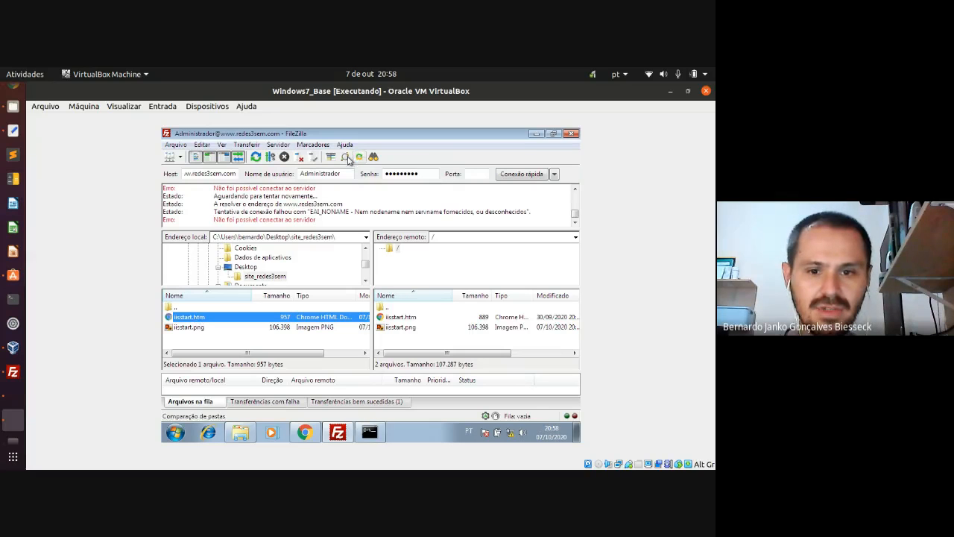
drag(249, 219, 318, 219)
click(319, 218)
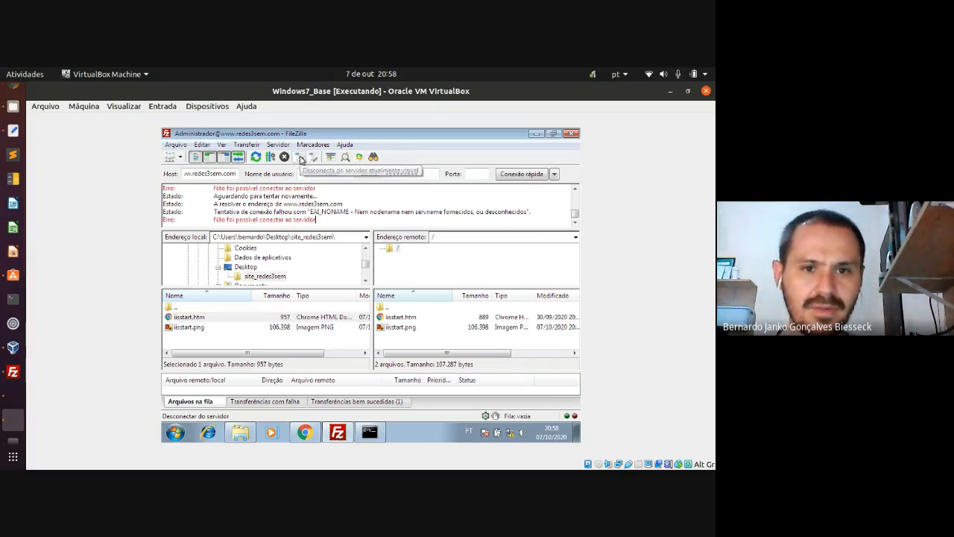
click(299, 157)
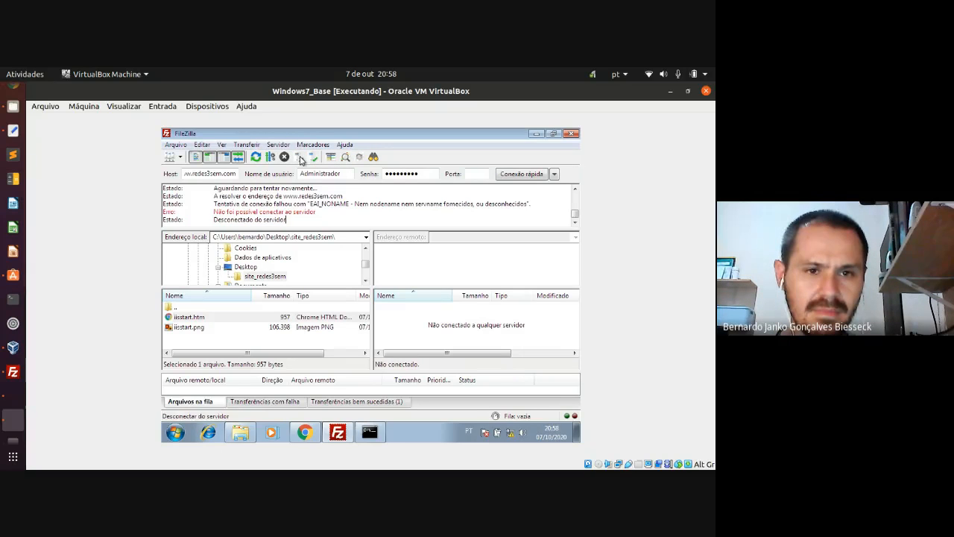
- Quick-connect to host 192.168.10.1, accepting the insecure plain FTP connection
double_click(211, 173)
text(19)
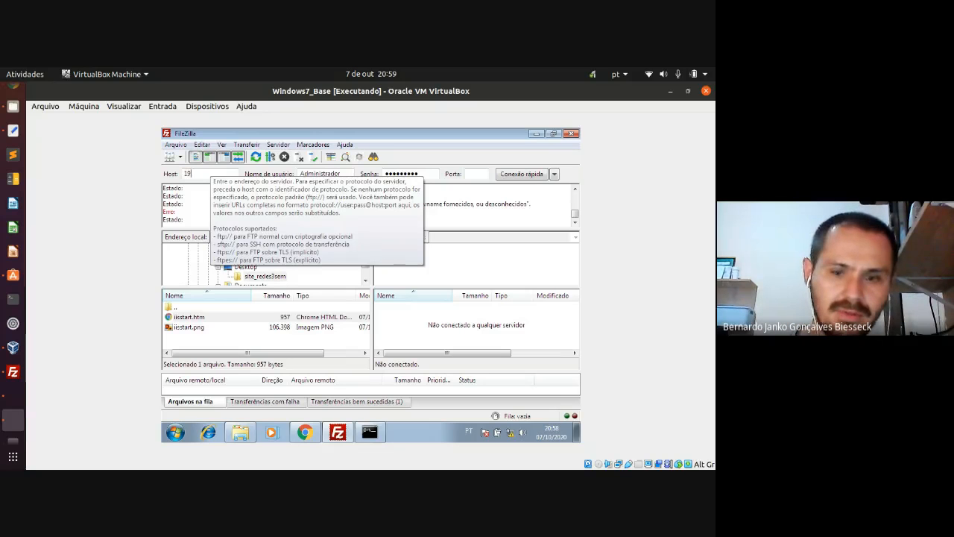
text(2.168.10.1)
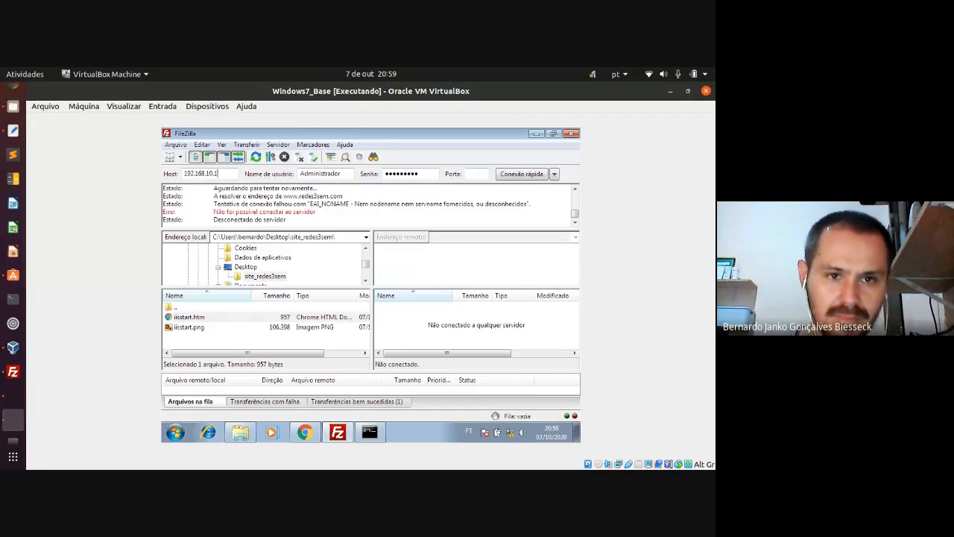
click(510, 177)
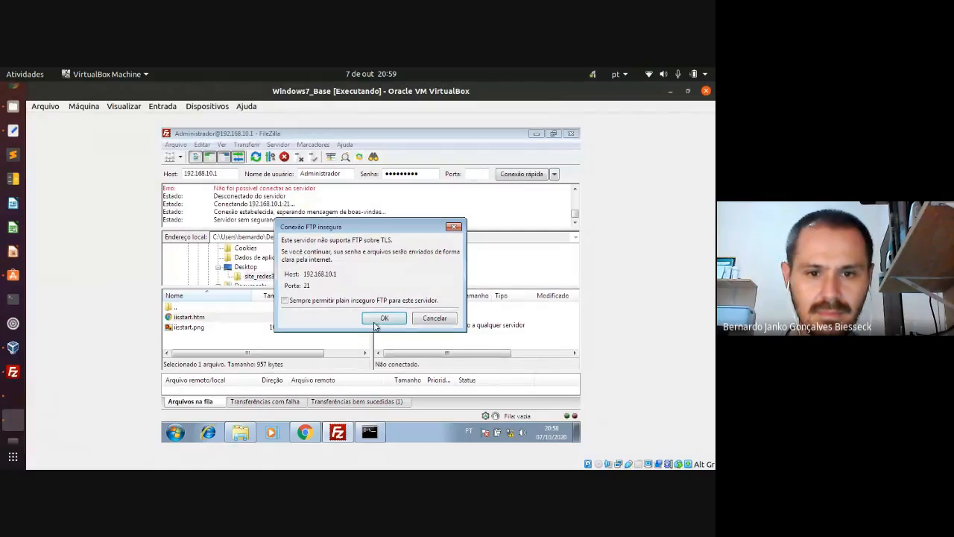
click(375, 322)
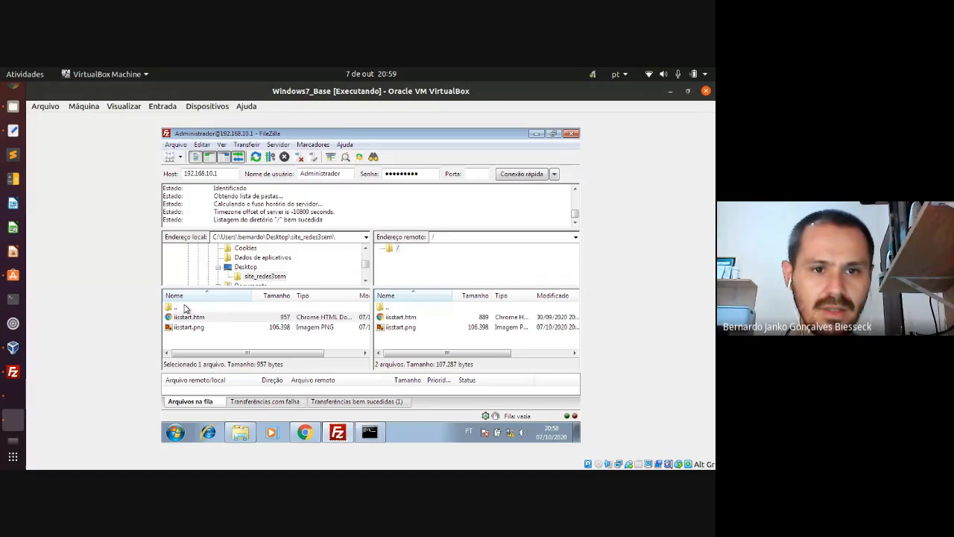
- Upload the edited iisstart.htm to the server root, overwriting the older copy
click(192, 328)
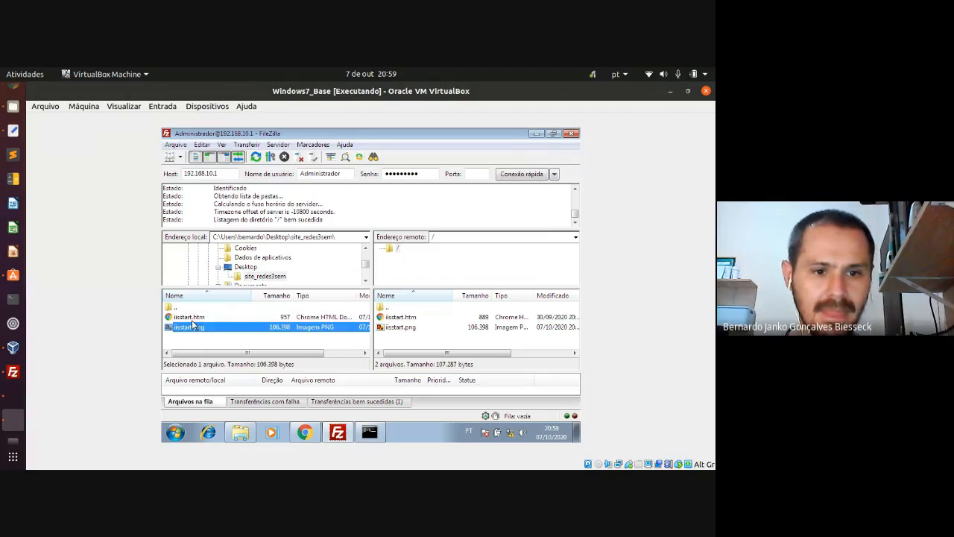
click(196, 319)
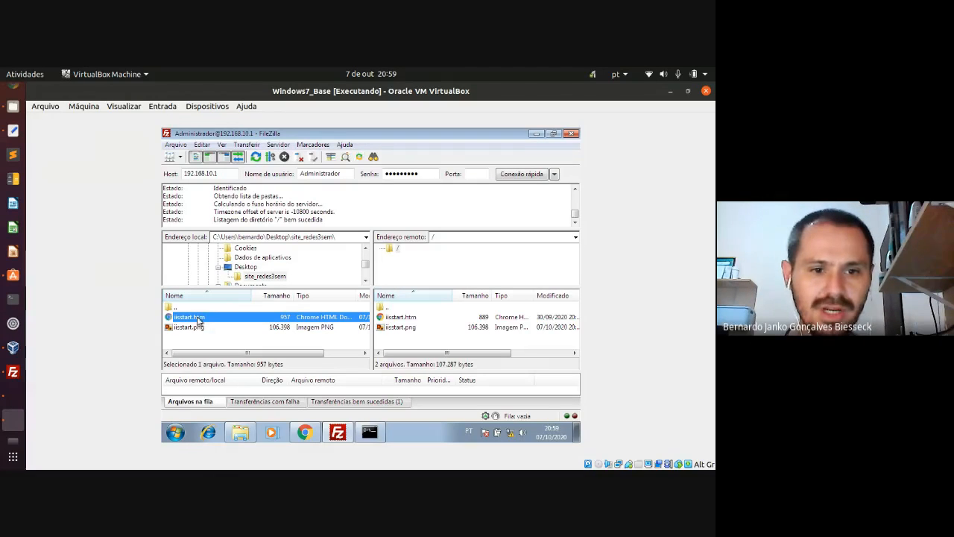
drag(198, 319, 441, 337)
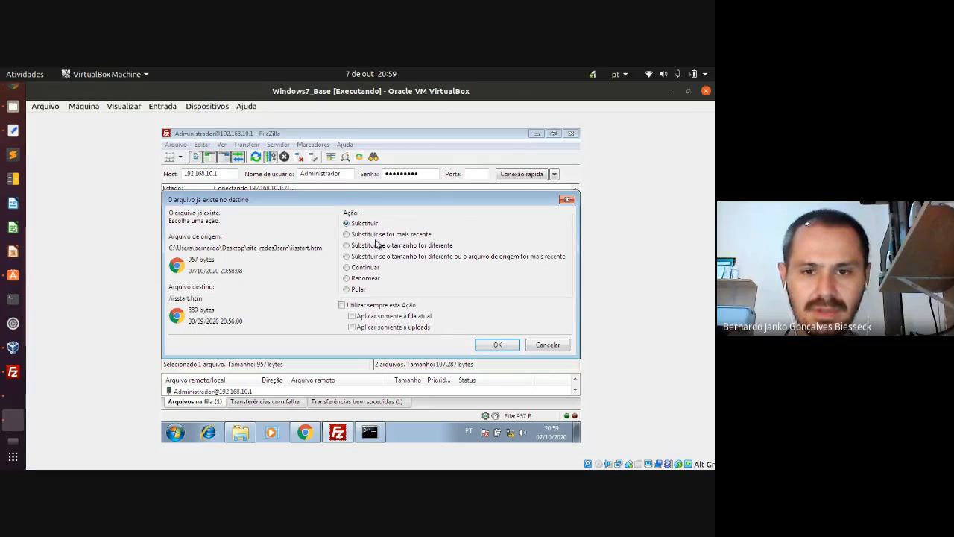
click(497, 345)
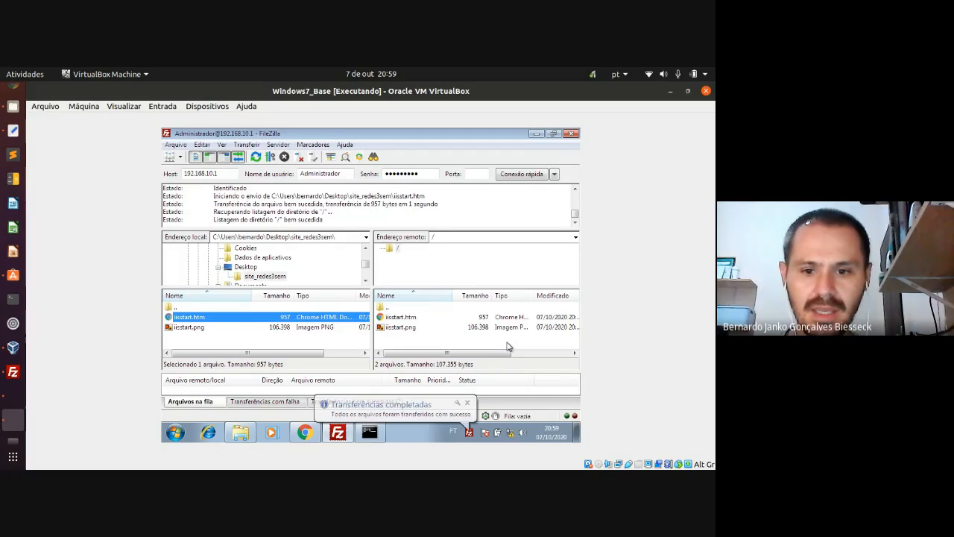
click(466, 403)
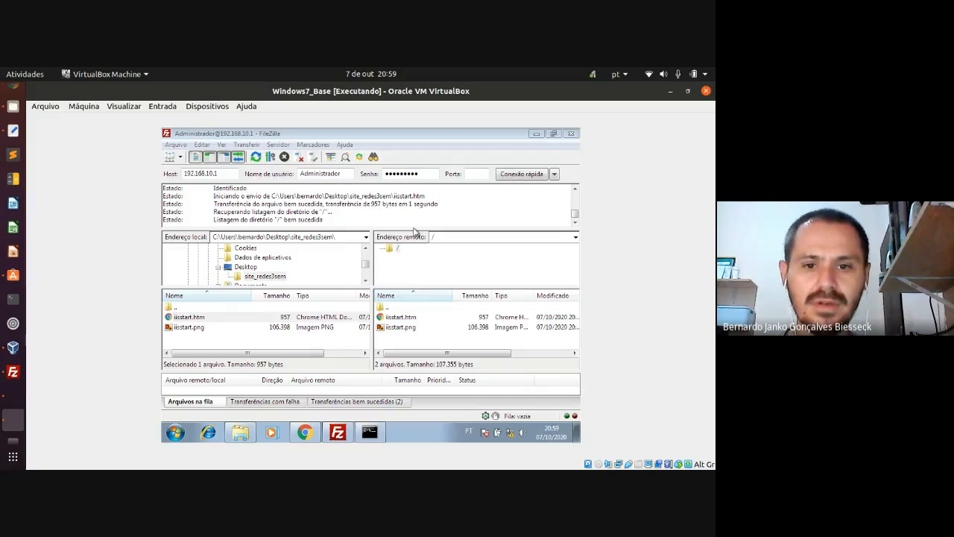
click(305, 433)
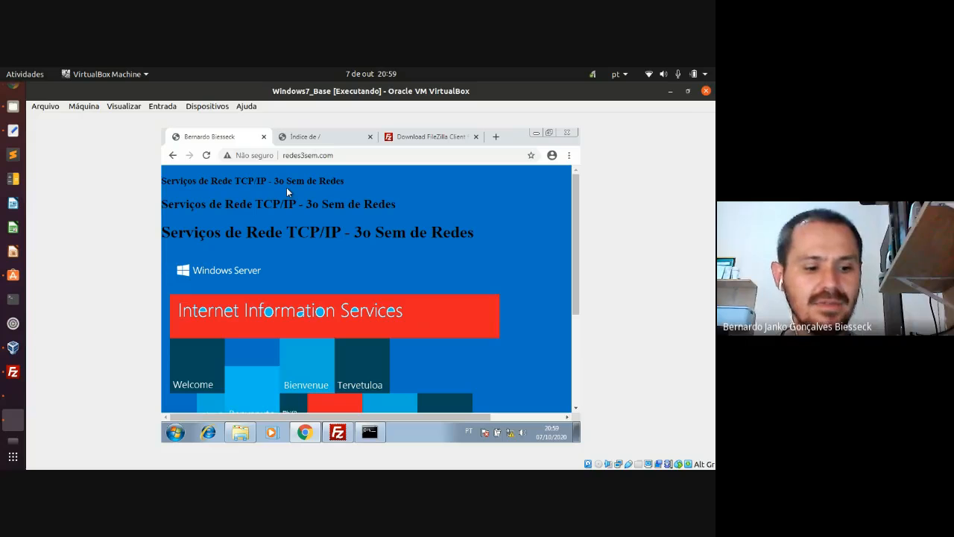
- Reload redes3sem.com and highlight the new 'Página Web atualizada - data 07/10/2020 - horário 20:58' line
key(F5)
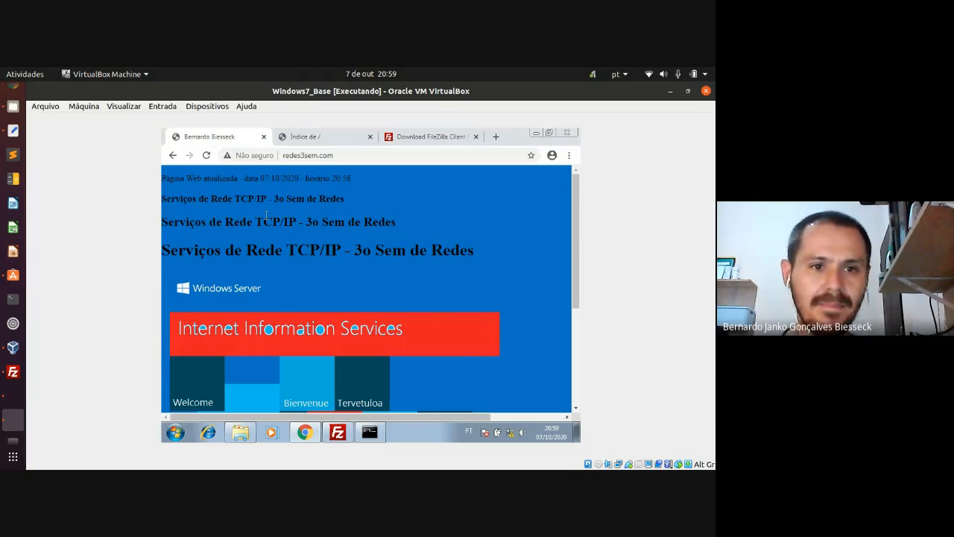
drag(162, 178, 366, 180)
click(369, 179)
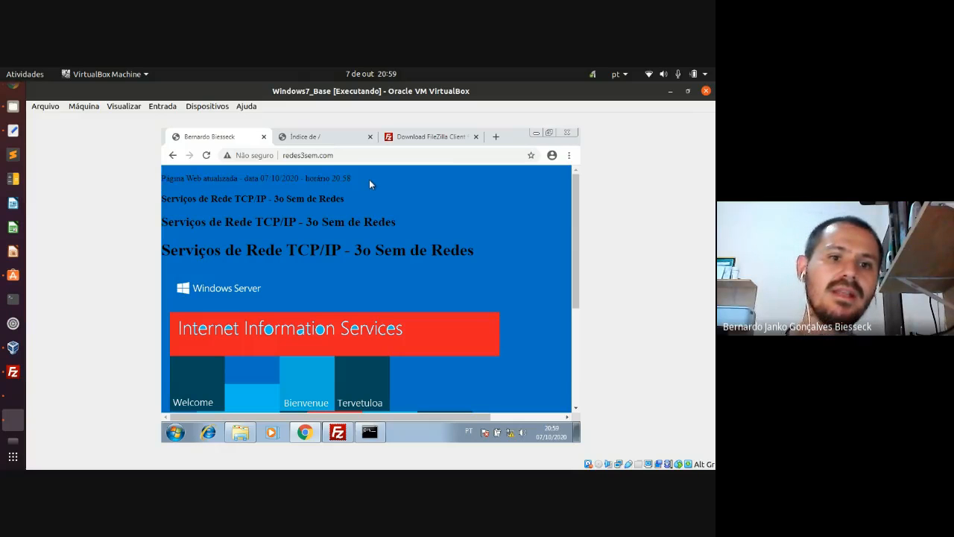
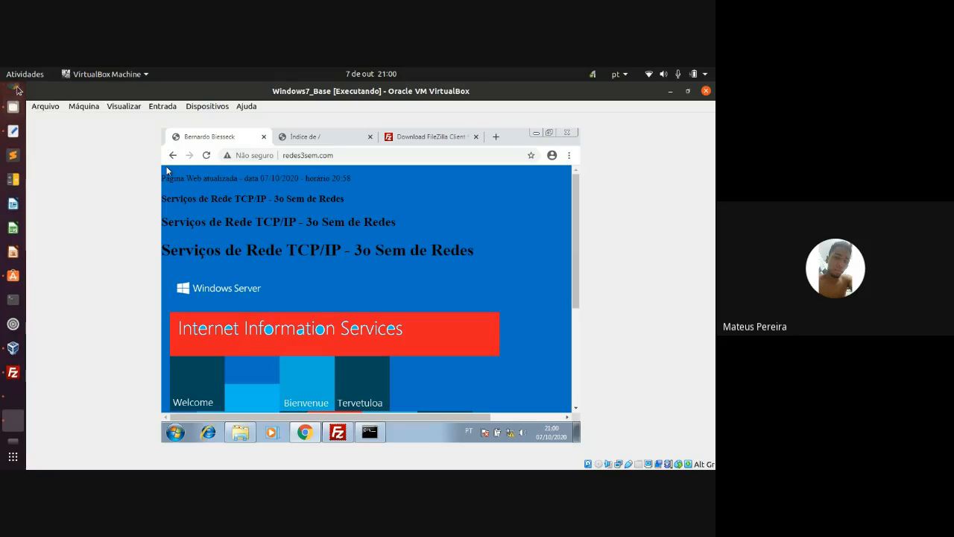
- Switch from the VirtualBox window to the Google Meet call in Chrome
click(13, 108)
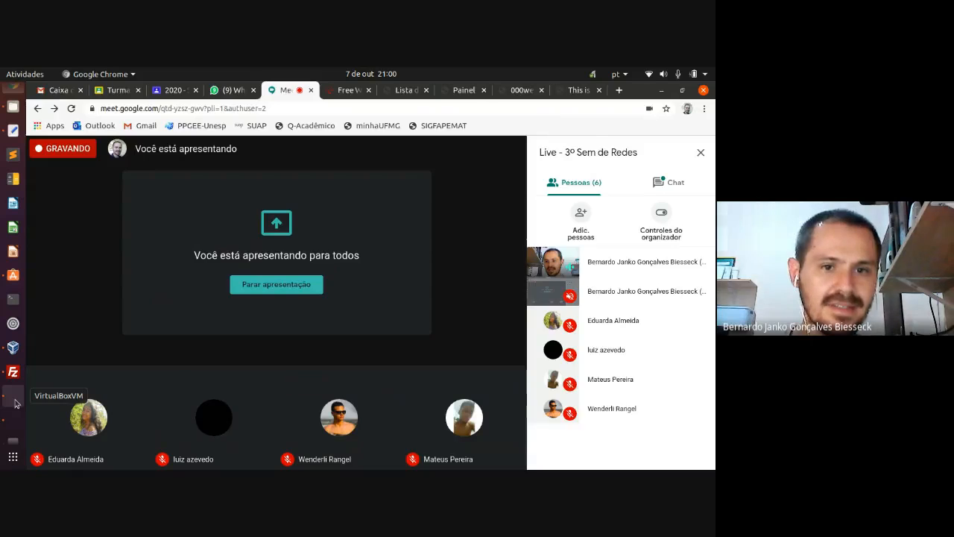
- Bring the Windows 7 VirtualBox window back in front of the Meet call
click(15, 402)
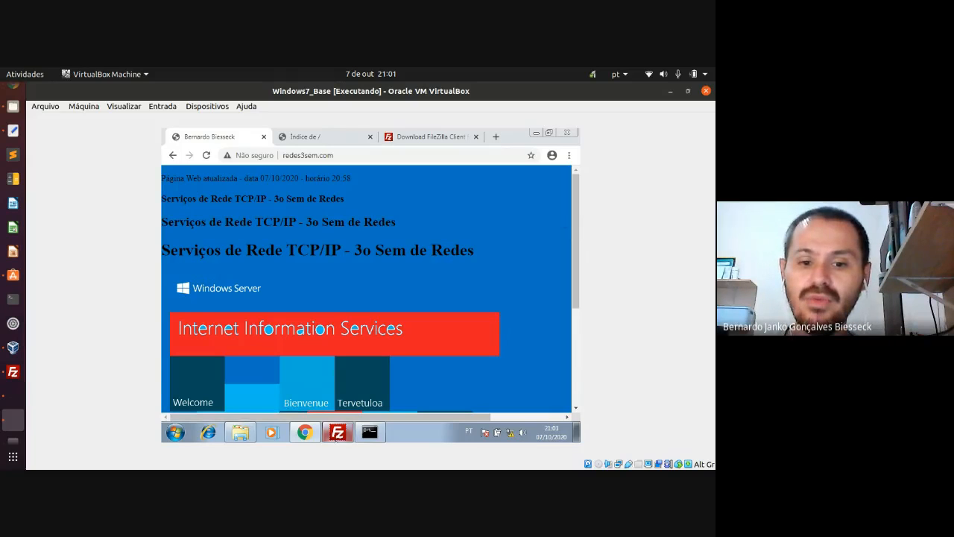
- Restore FileZilla in Windows 7 and view the FTP server's root folder /
click(339, 437)
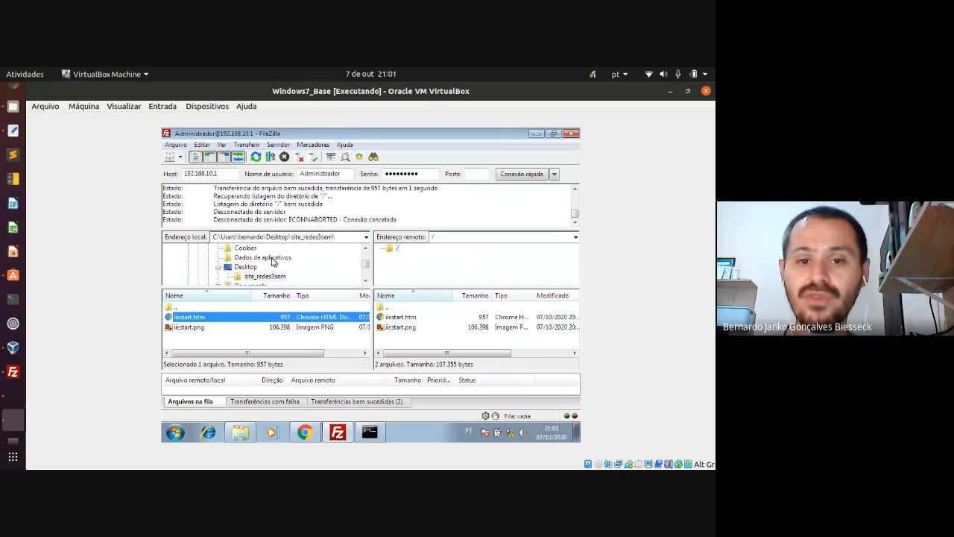
click(398, 250)
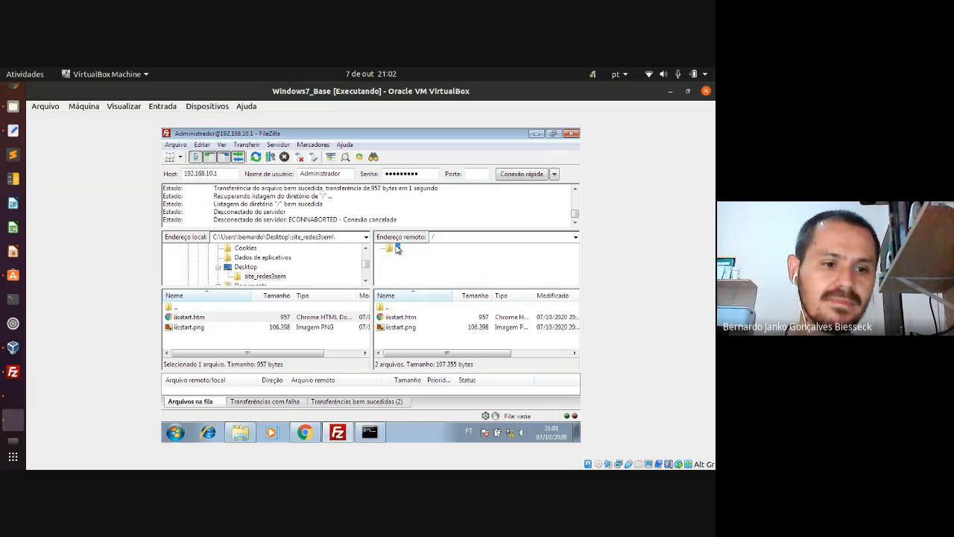
- On Windows Server 2016, explore the redes3sem site and highlight its C:\inetpub\wwwroot path
click(18, 403)
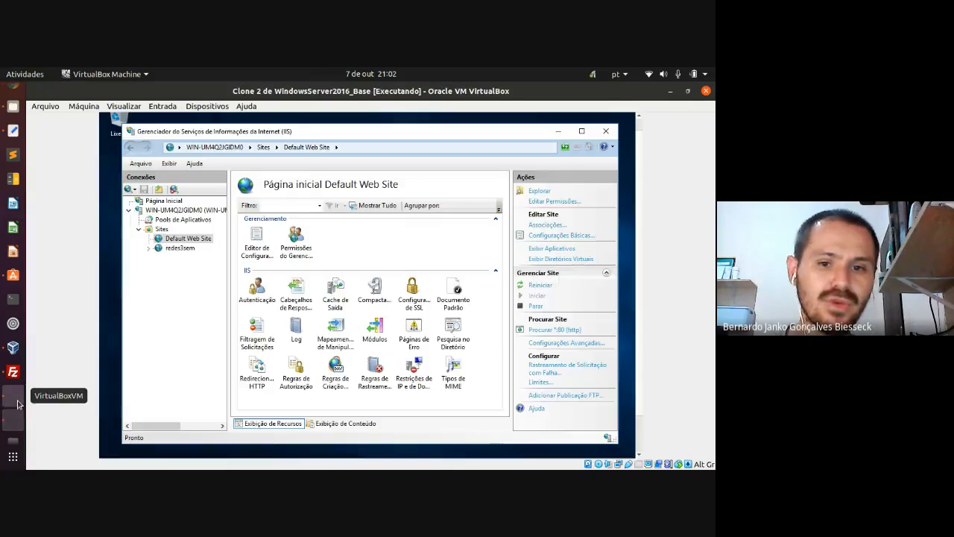
click(188, 250)
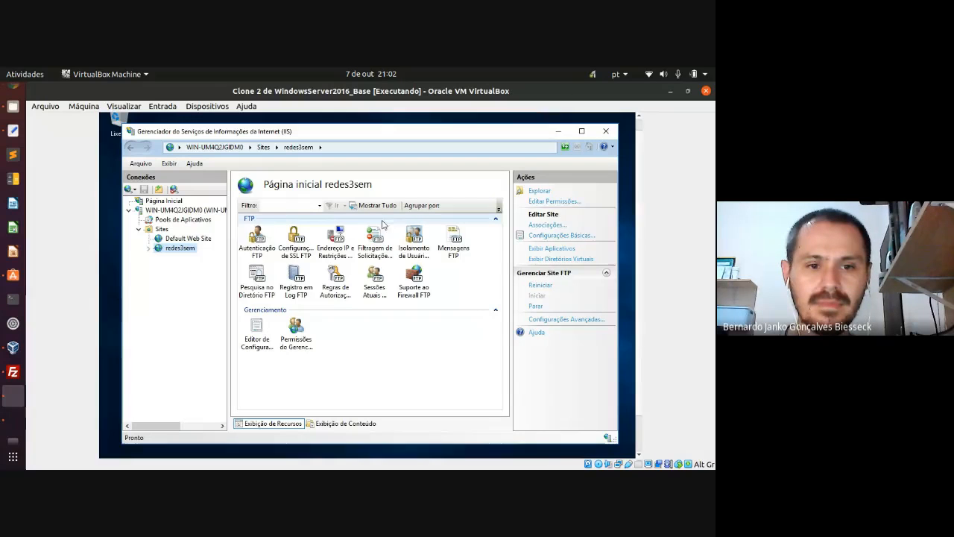
right_click(189, 251)
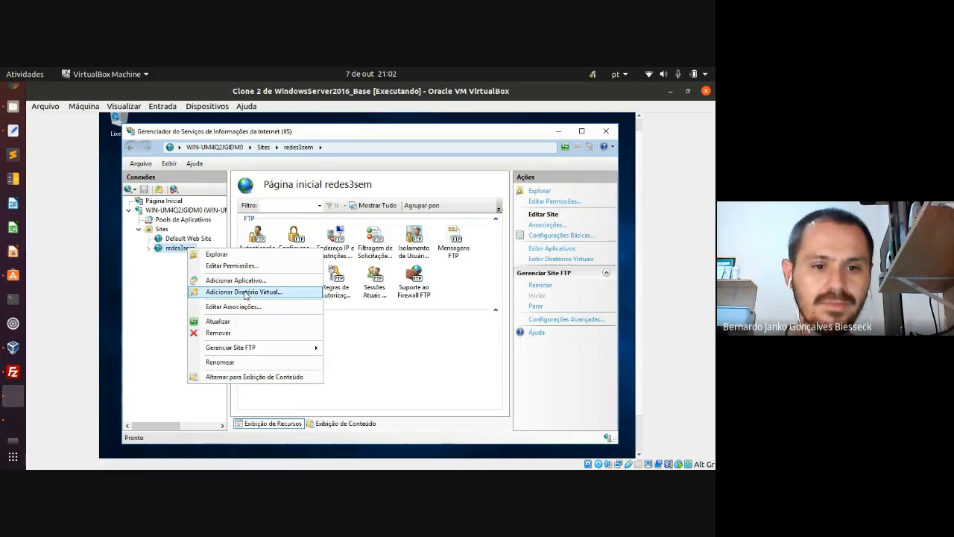
click(217, 254)
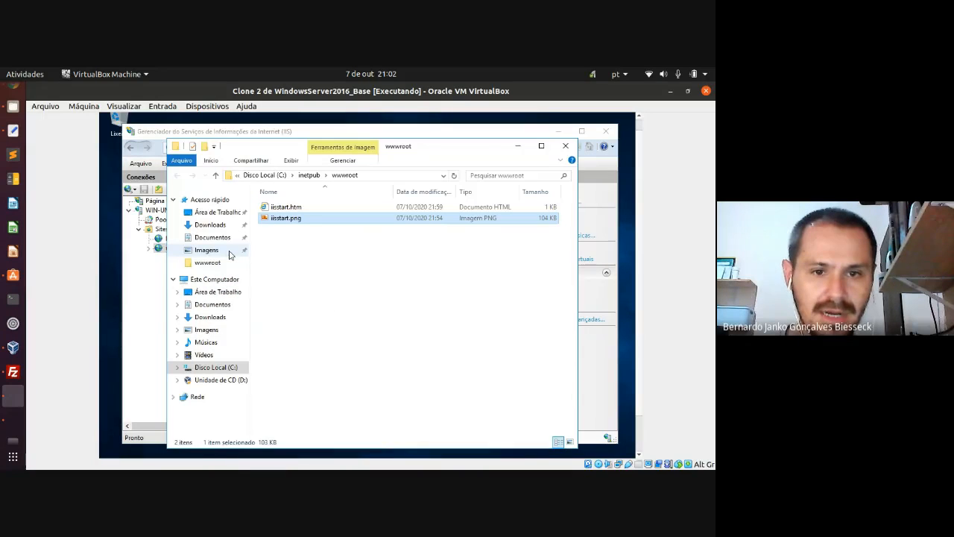
click(375, 174)
click(330, 175)
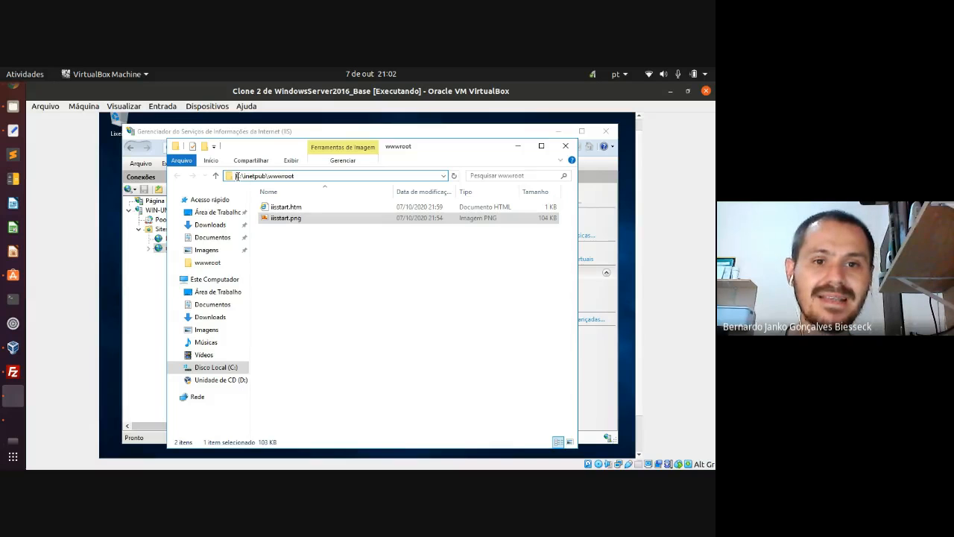
drag(236, 176, 294, 176)
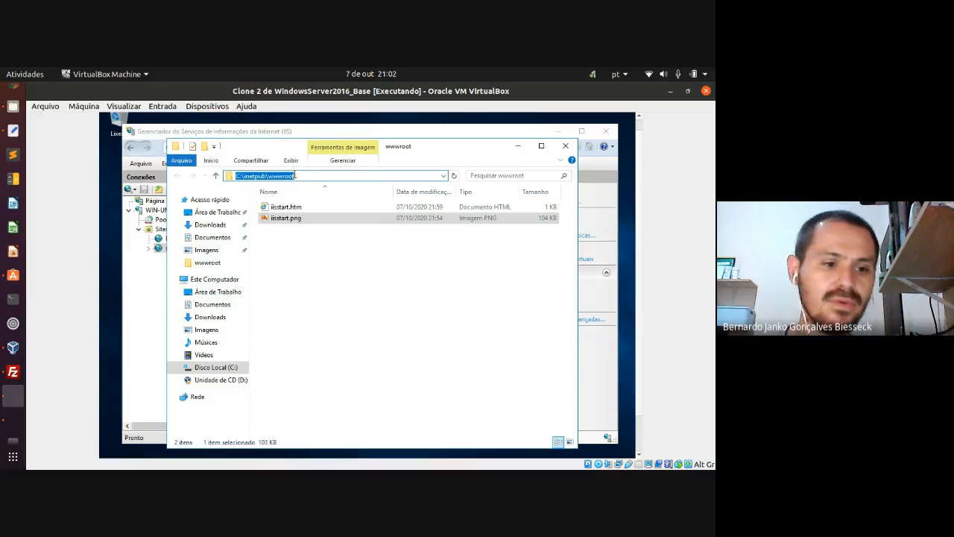
- Bring the host's FileZilla forward briefly, then return to the Windows 7 machine
click(15, 373)
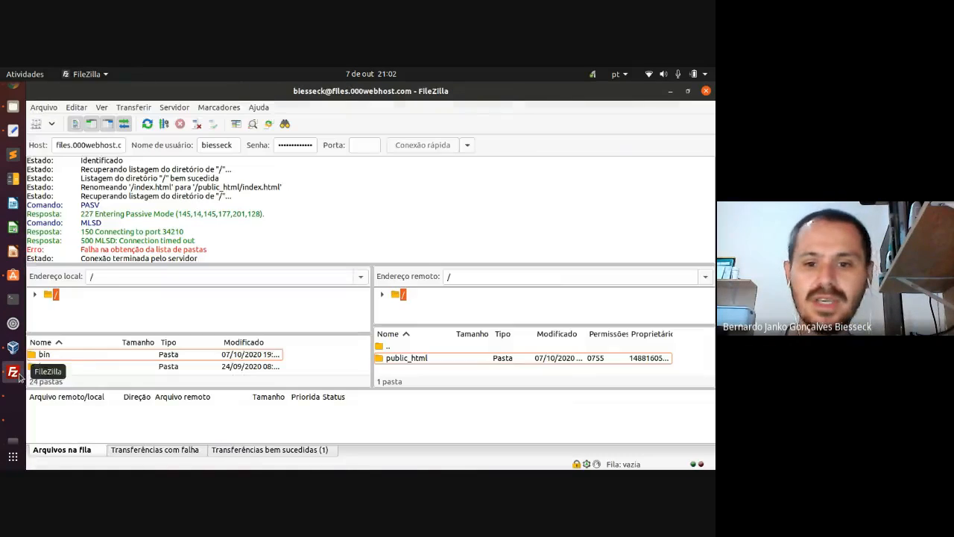
click(17, 430)
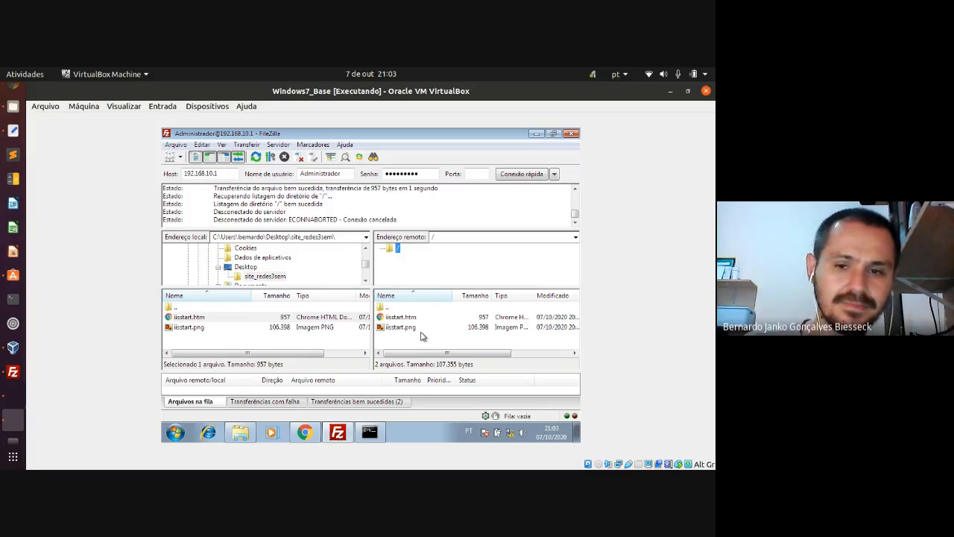
- Minimize the VM and FileZilla windows and show the 000webhost Free Web Hosting tab
click(671, 92)
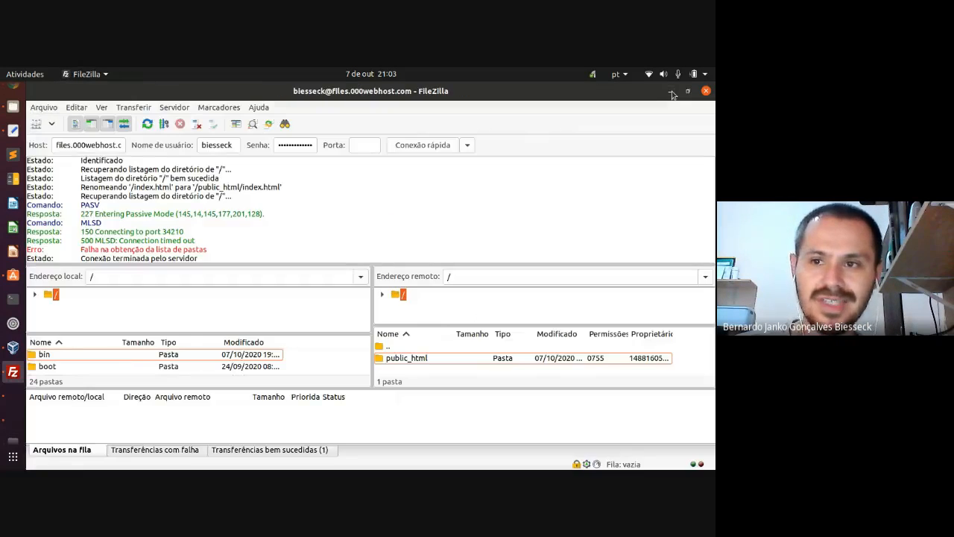
click(672, 93)
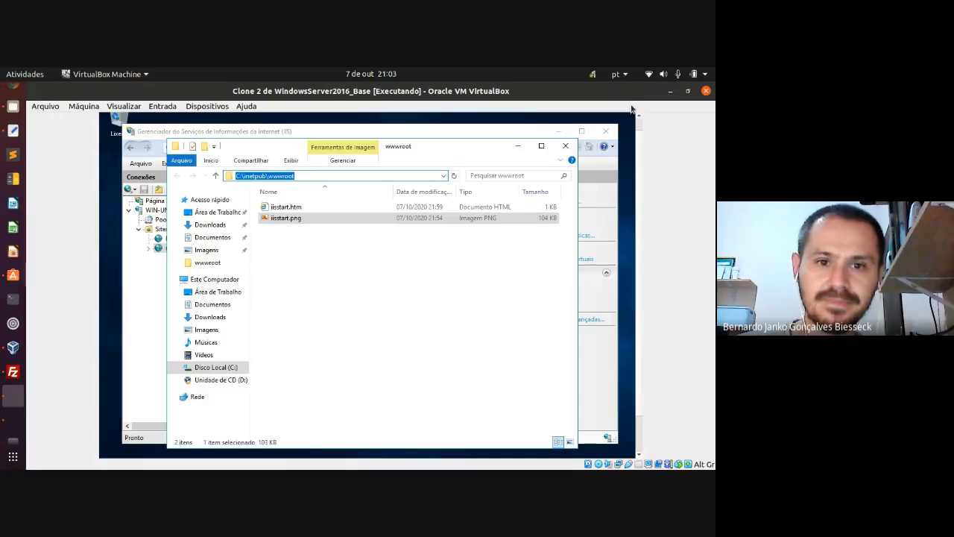
click(670, 93)
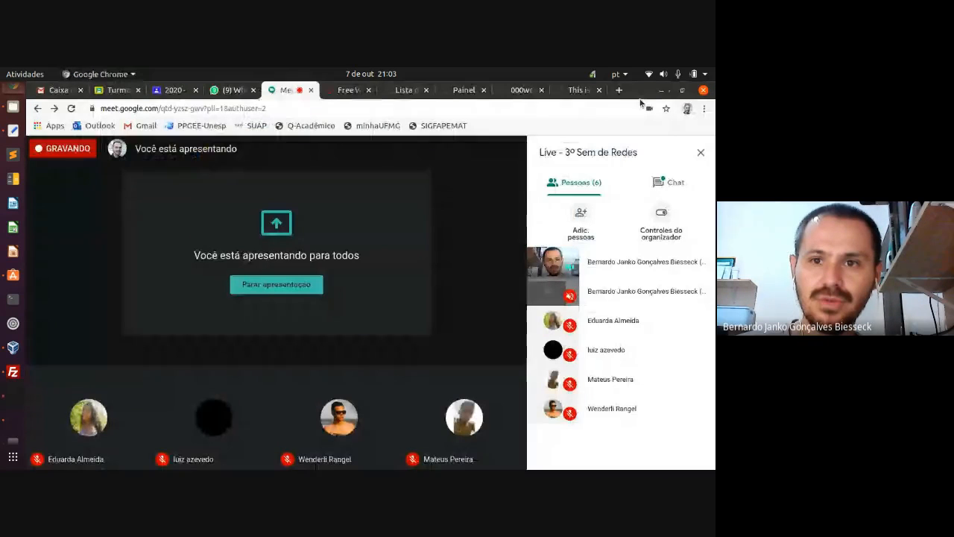
click(352, 90)
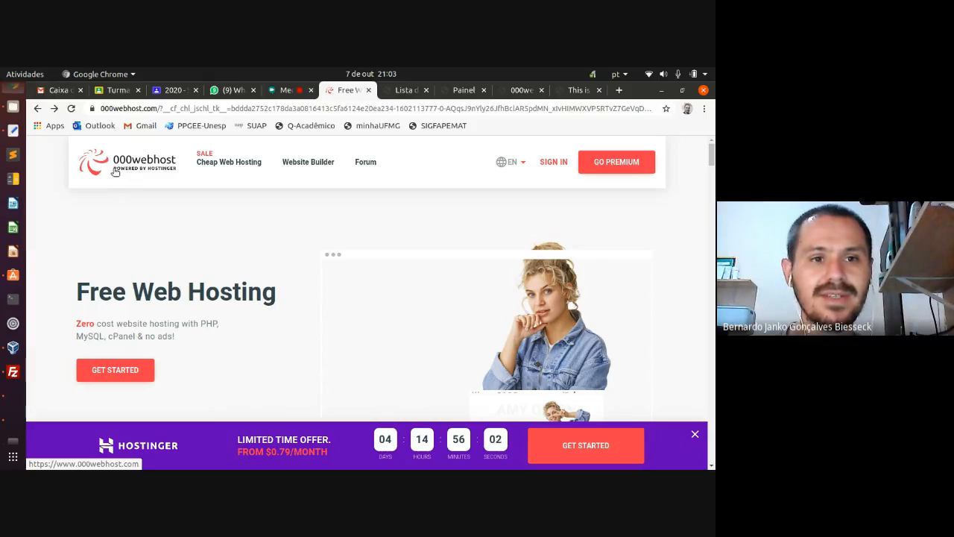
click(105, 110)
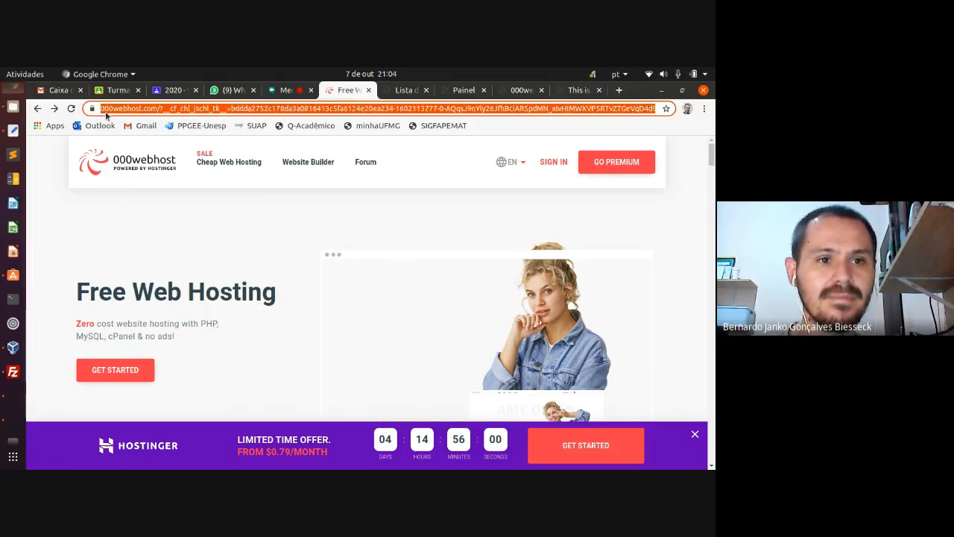
click(107, 112)
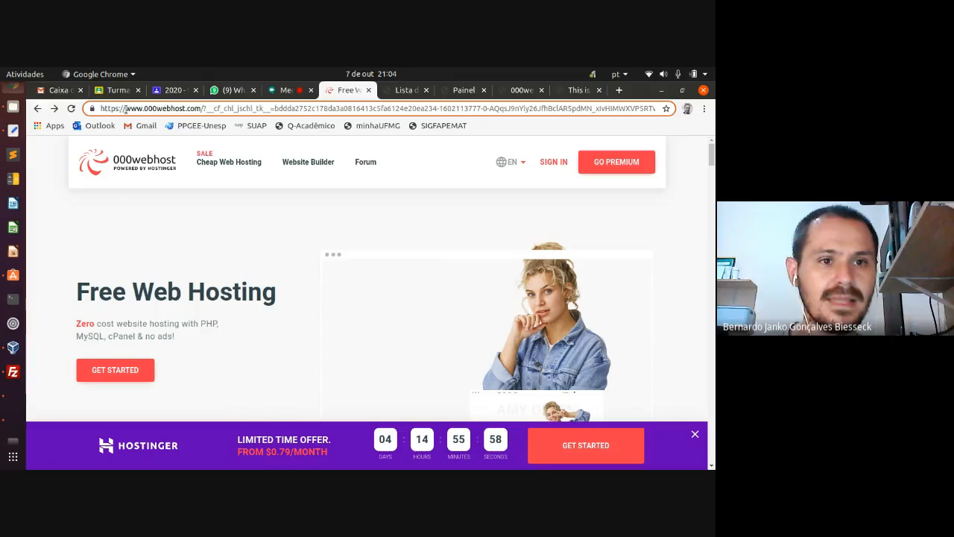
drag(125, 109, 200, 109)
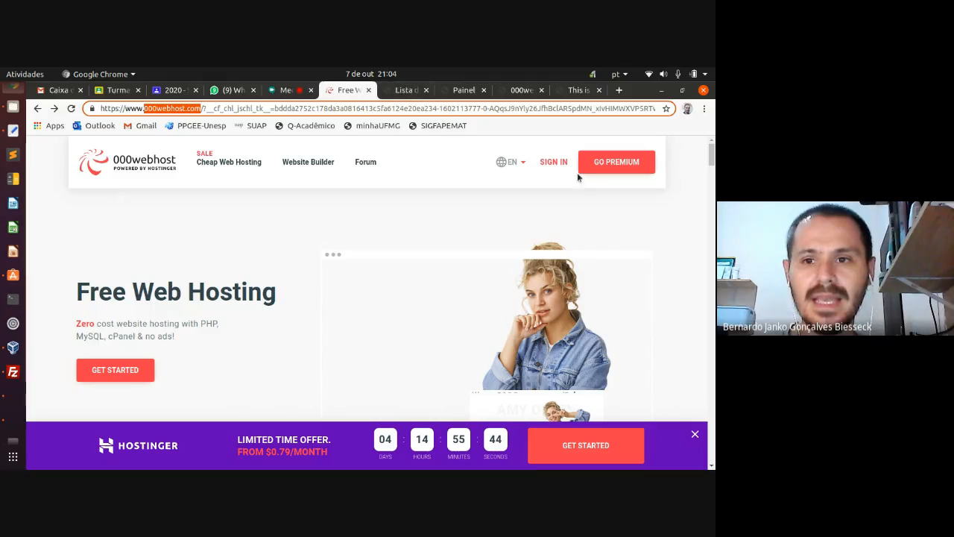
click(399, 90)
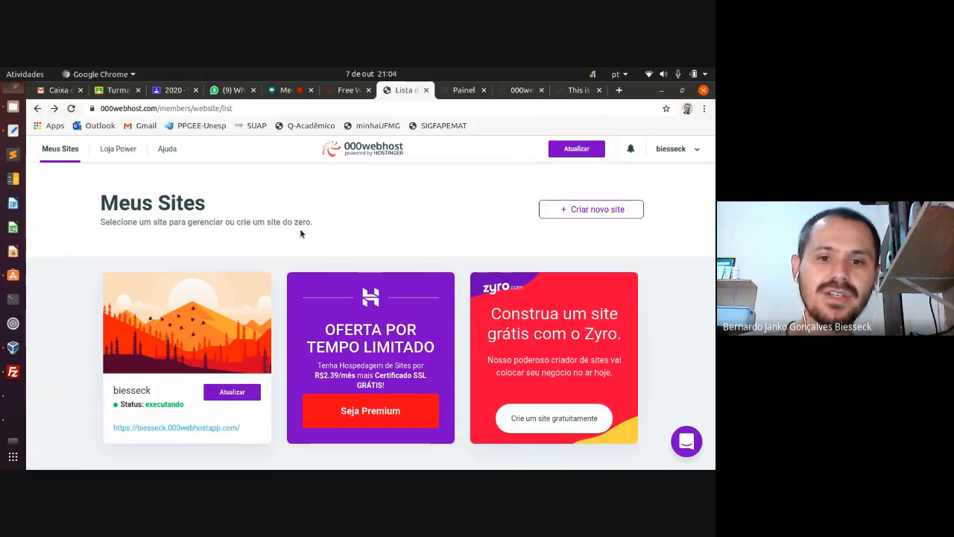
click(676, 150)
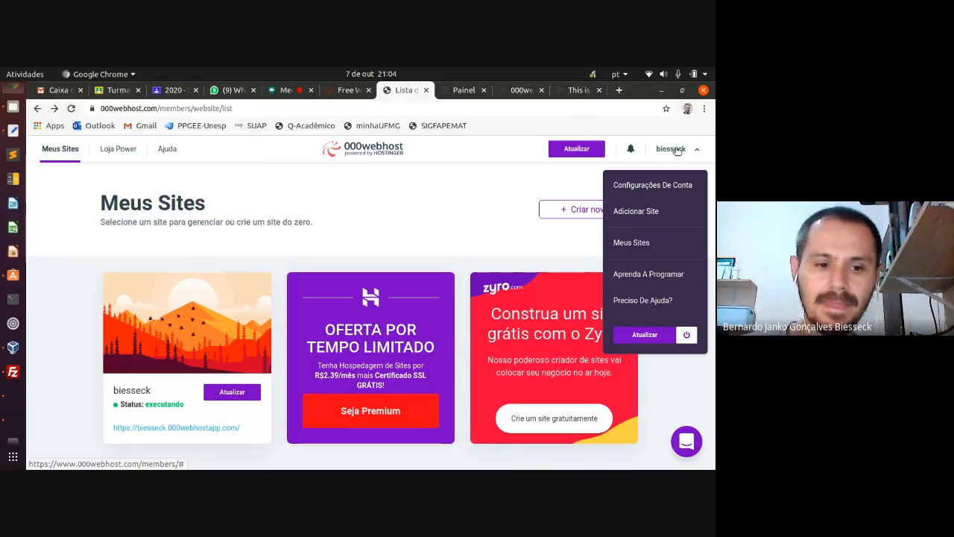
click(675, 150)
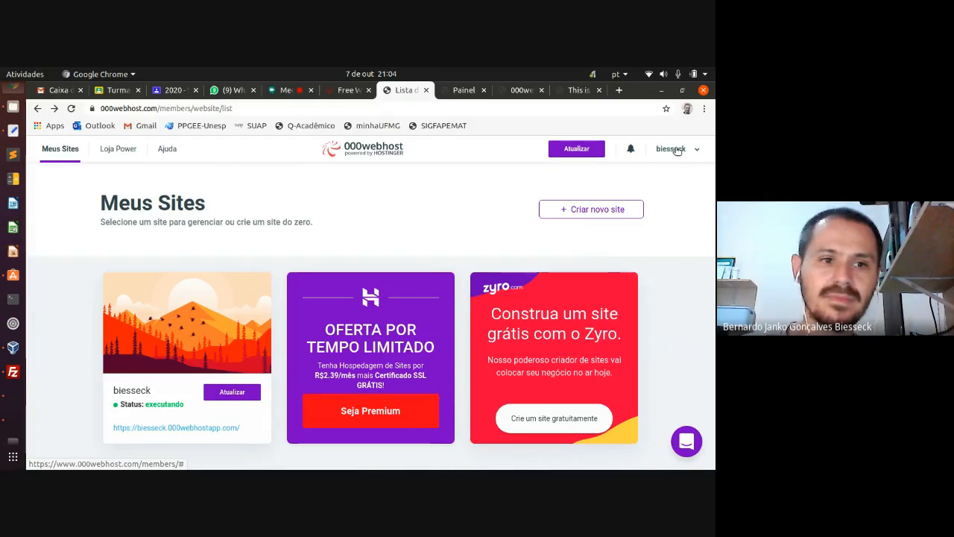
- Close the dashboard, file manager and live-site tabs and log out of 000webhost
click(468, 90)
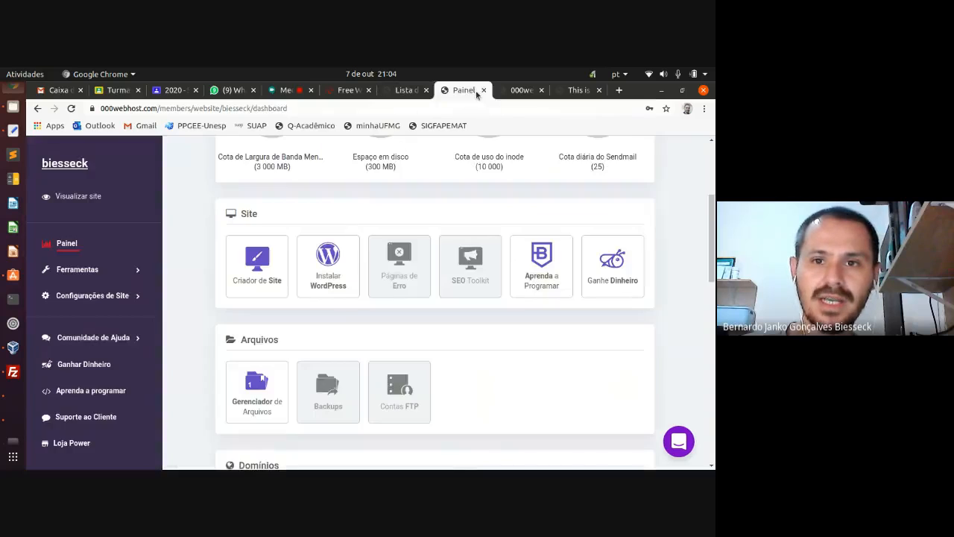
click(482, 90)
click(482, 90)
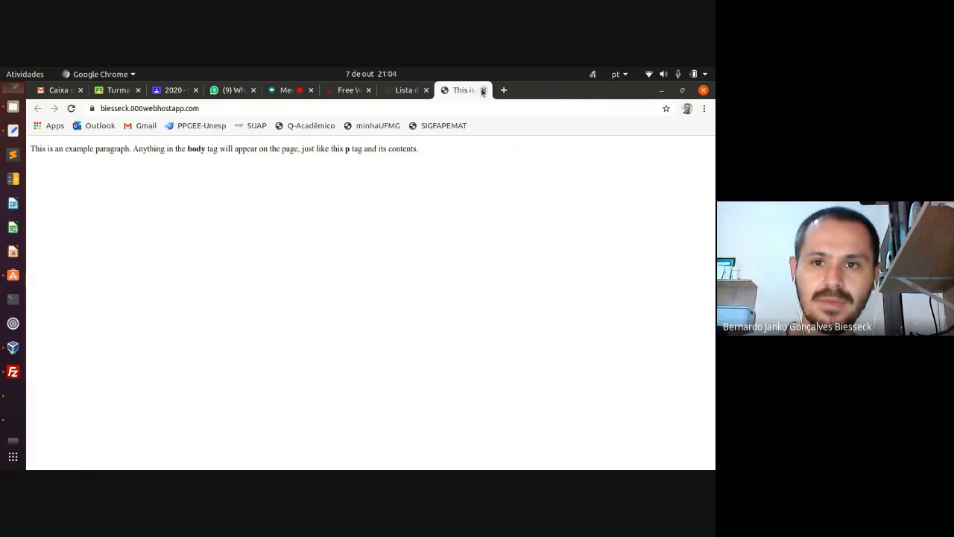
click(482, 90)
click(674, 151)
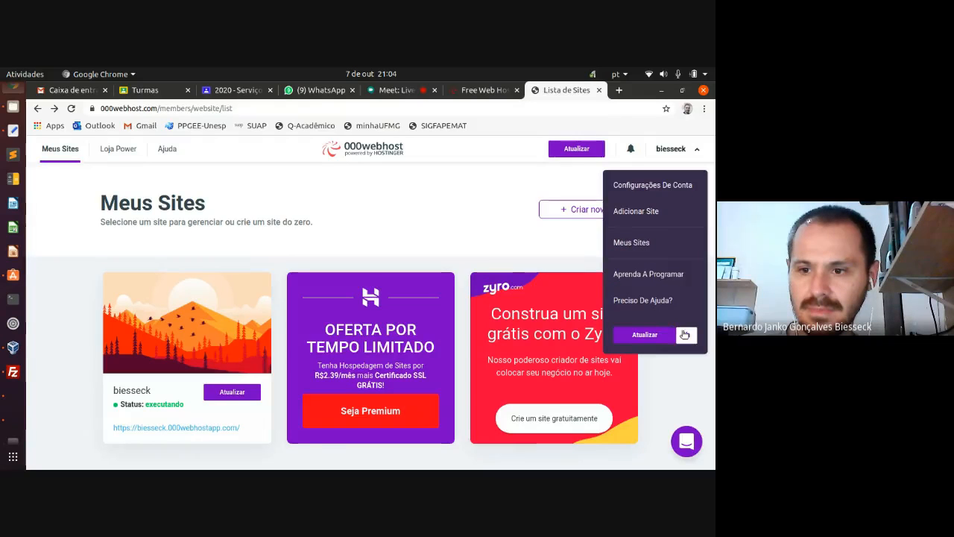
click(684, 335)
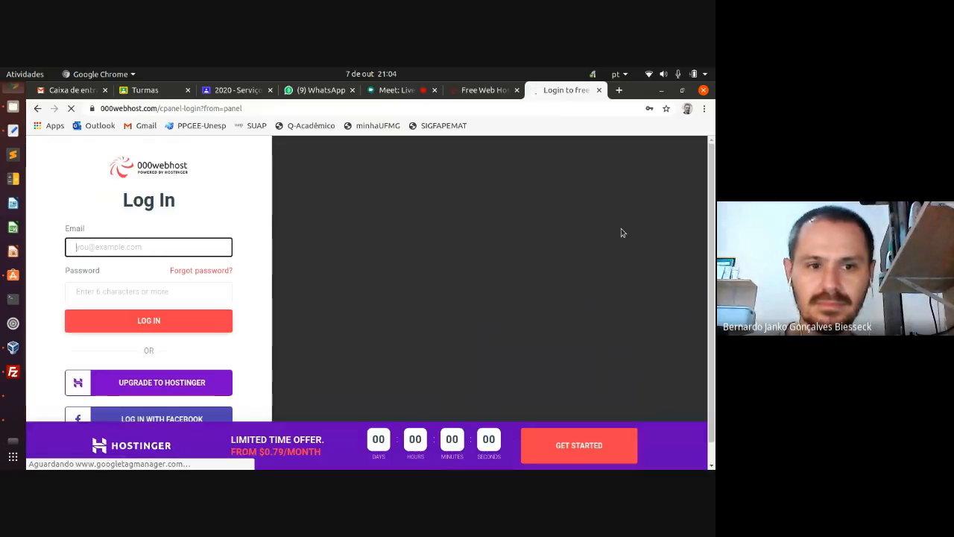
- Sign back into 000webhost, dismissing the Hostinger promotion banner along the way
click(599, 91)
click(553, 164)
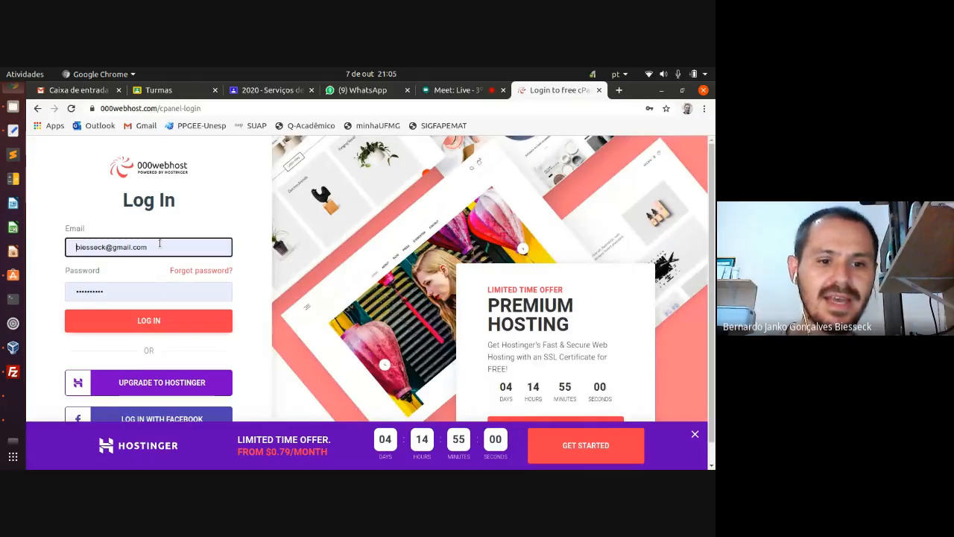
scroll(158, 243, down, 1)
click(695, 433)
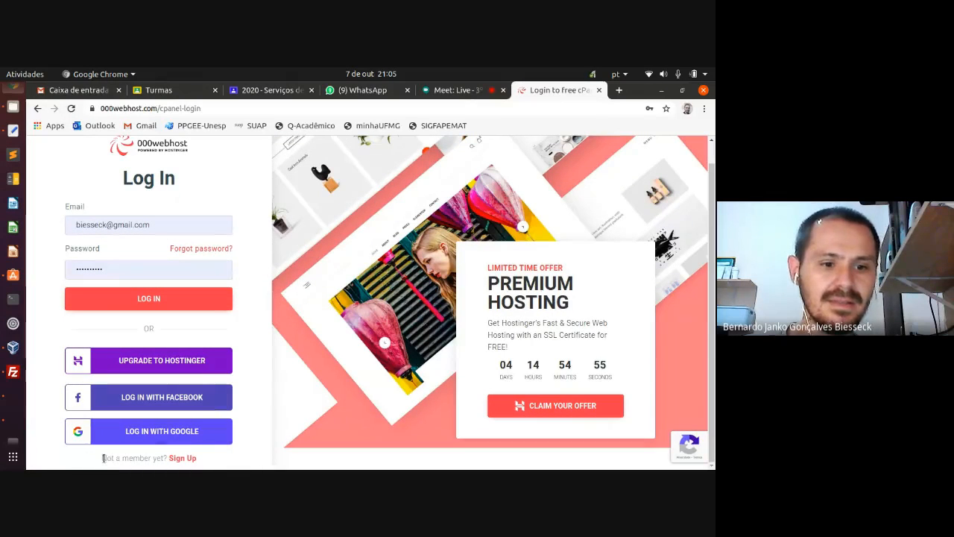
drag(103, 457, 166, 458)
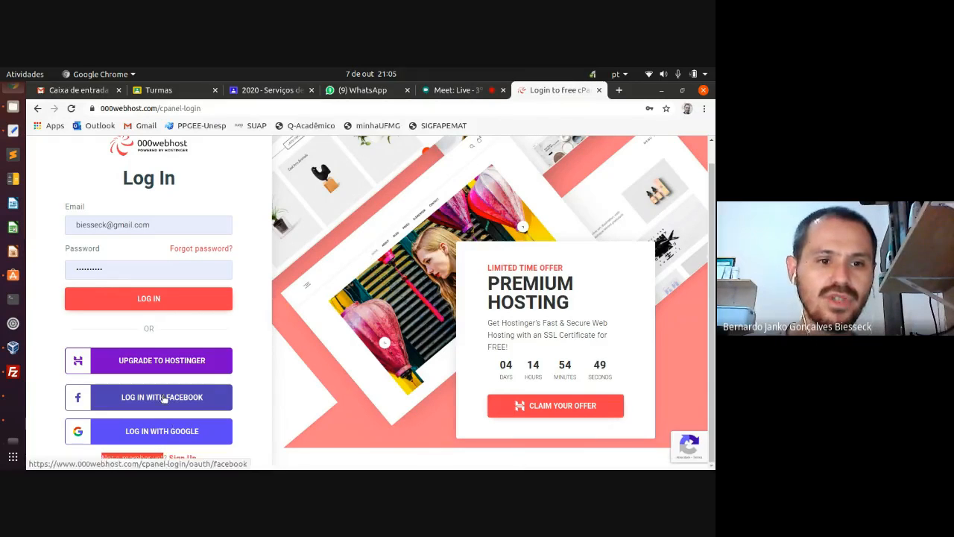
click(151, 299)
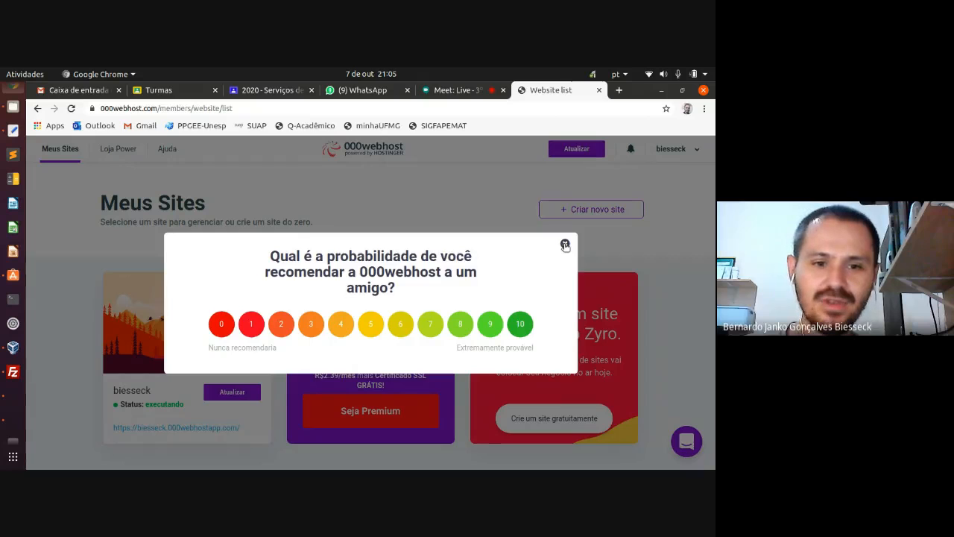
- Dismiss the survey, copy the site's 000webhostapp address, and open a new tab
click(565, 244)
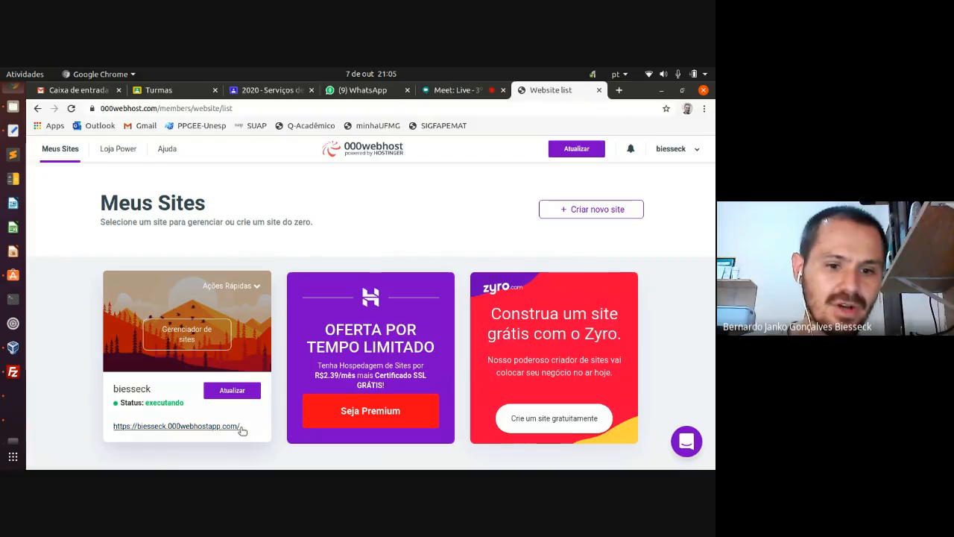
drag(244, 427, 112, 427)
key(ctrl+c)
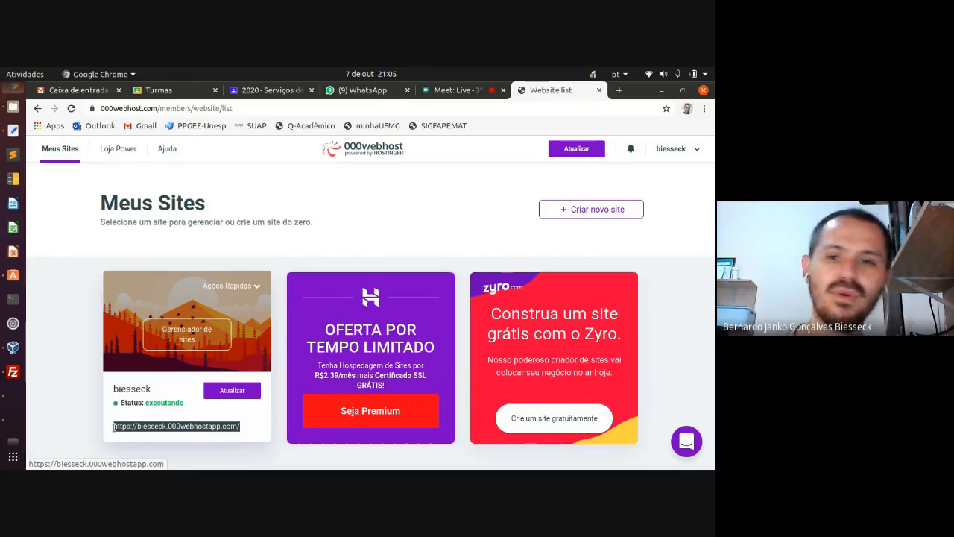
right_click(174, 427)
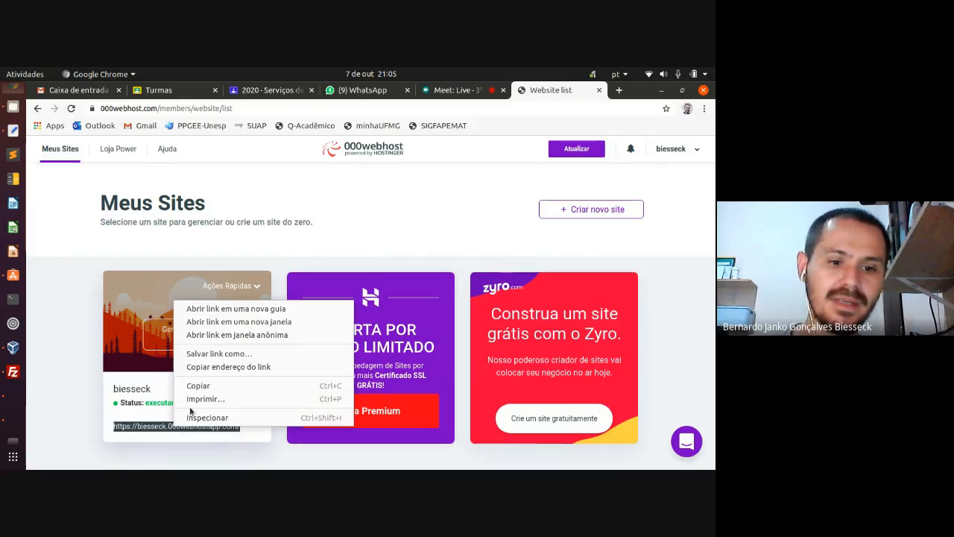
click(195, 386)
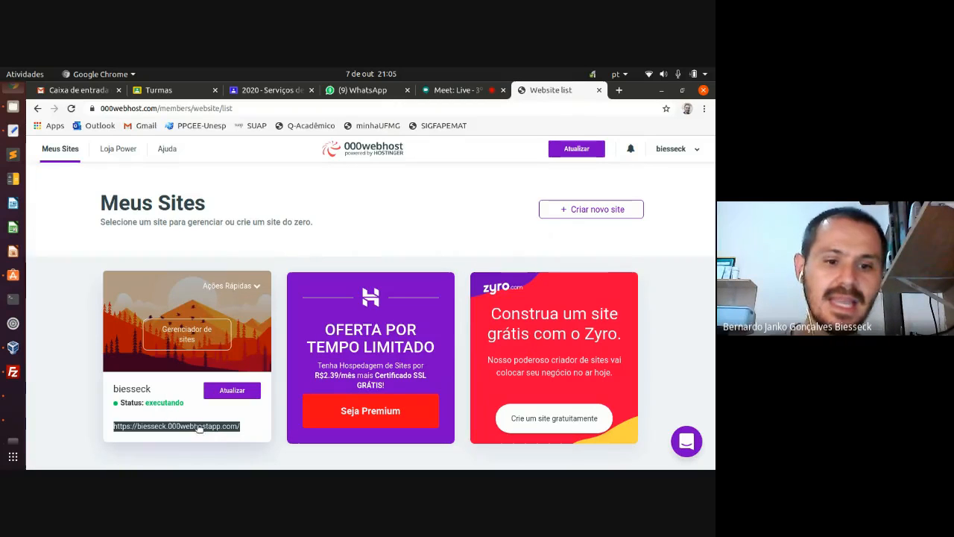
click(618, 90)
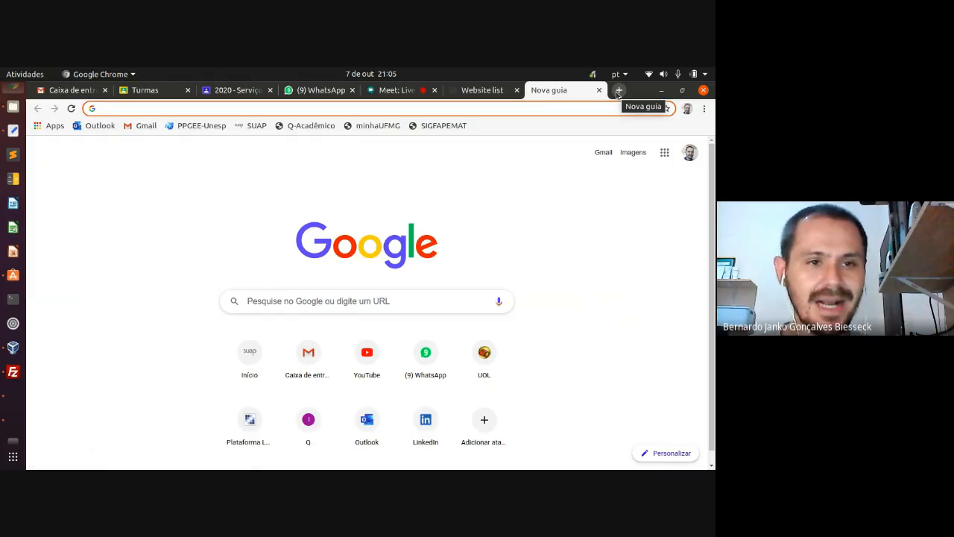
- Paste the copied 000webhostapp address, highlight its site-name and domain parts, and load it
click(550, 111)
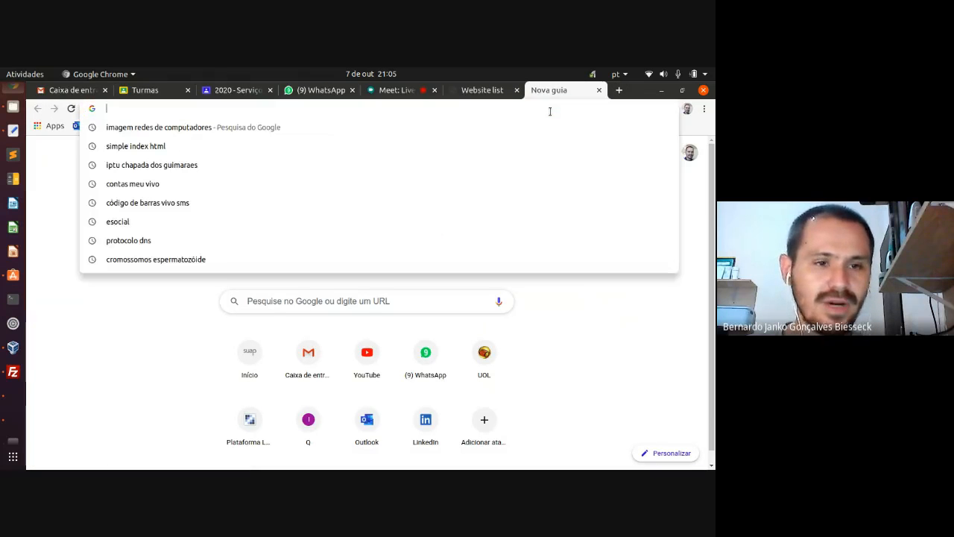
key(ctrl+v)
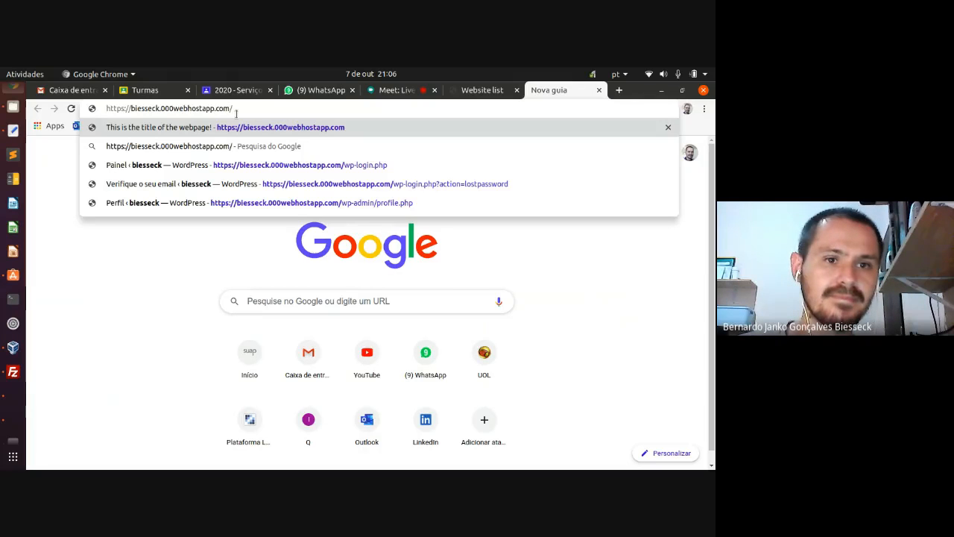
drag(161, 108, 214, 108)
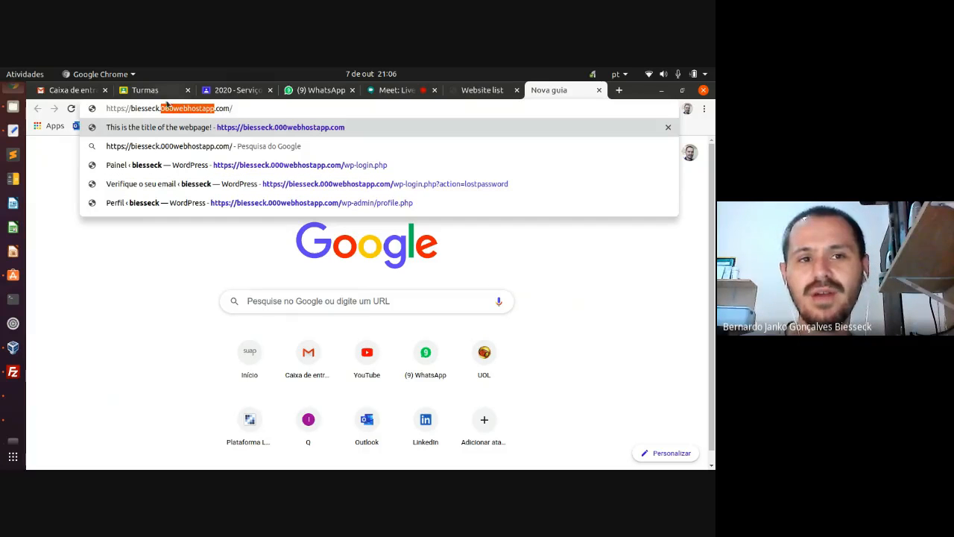
click(131, 108)
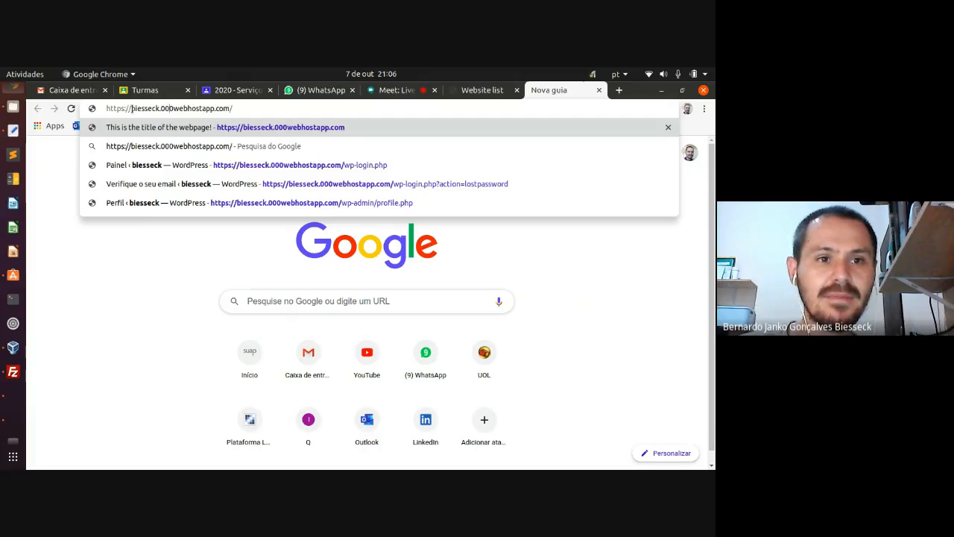
drag(131, 108, 161, 108)
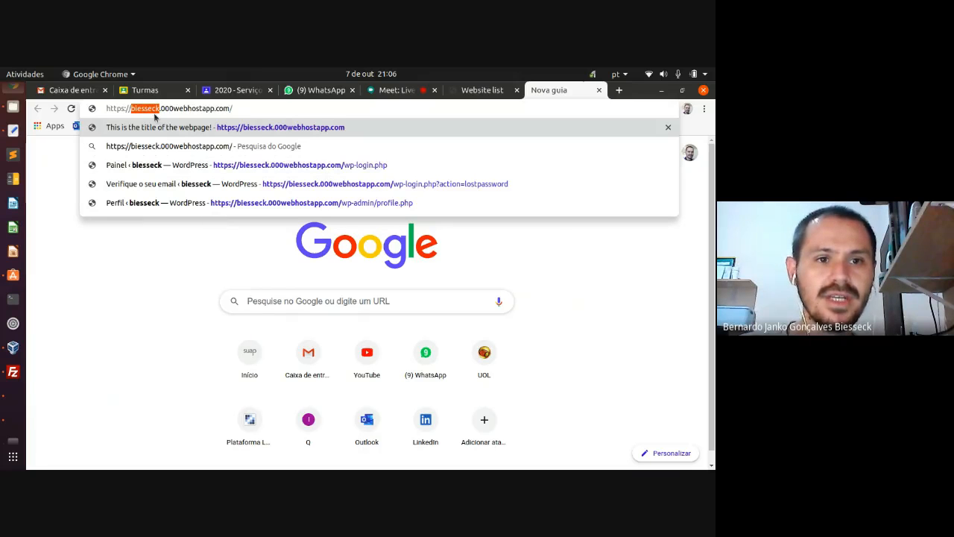
drag(161, 108, 214, 108)
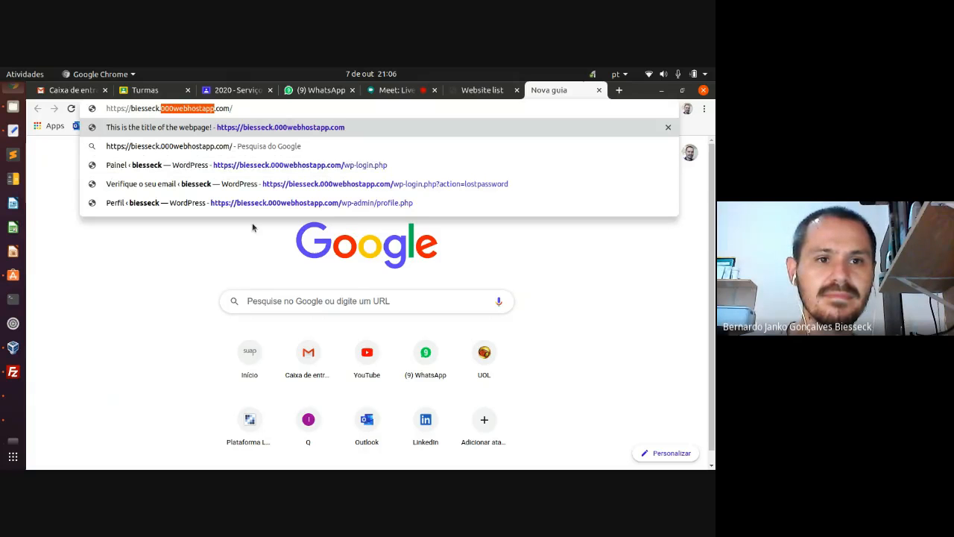
click(243, 106)
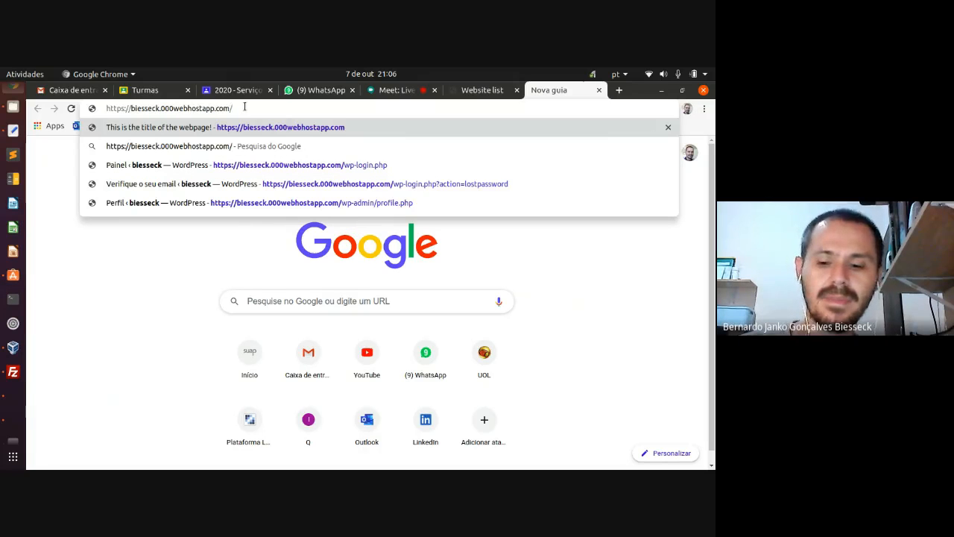
key(Return)
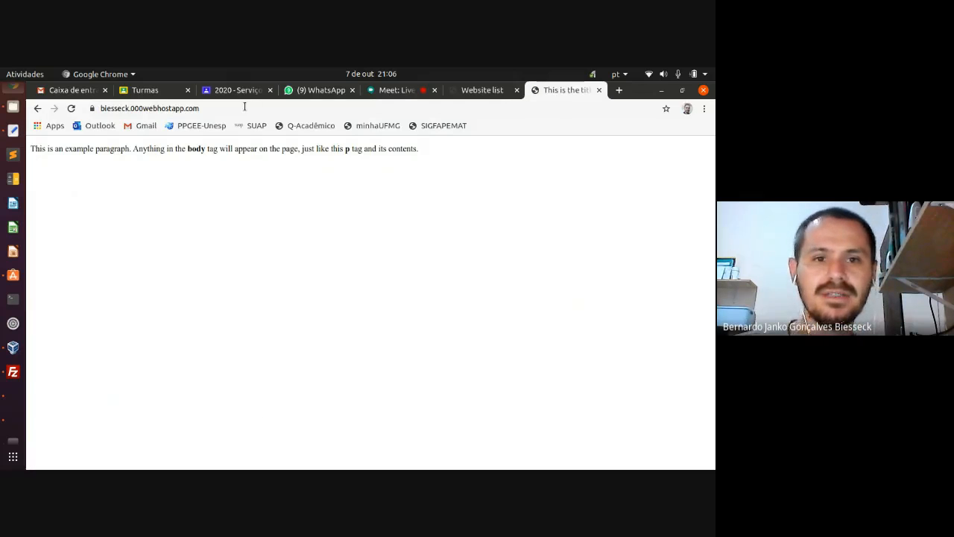
- Highlight the live page's example paragraph, switching between it and the 000webhost site list
drag(29, 151, 381, 163)
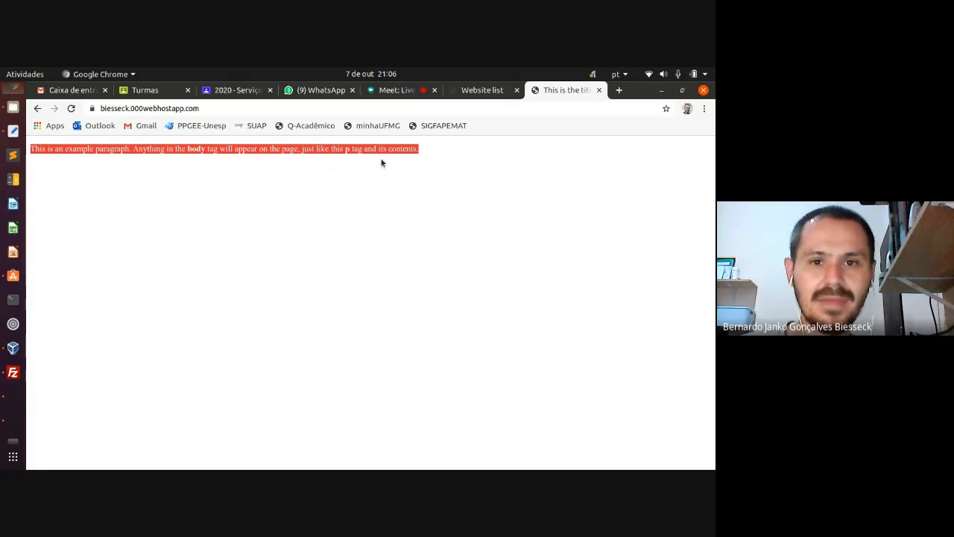
click(418, 152)
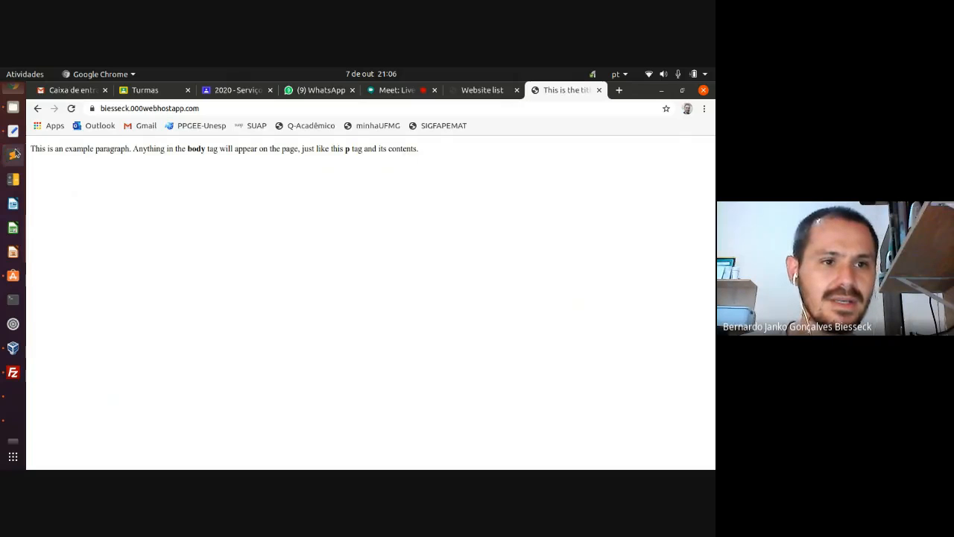
drag(29, 148, 419, 154)
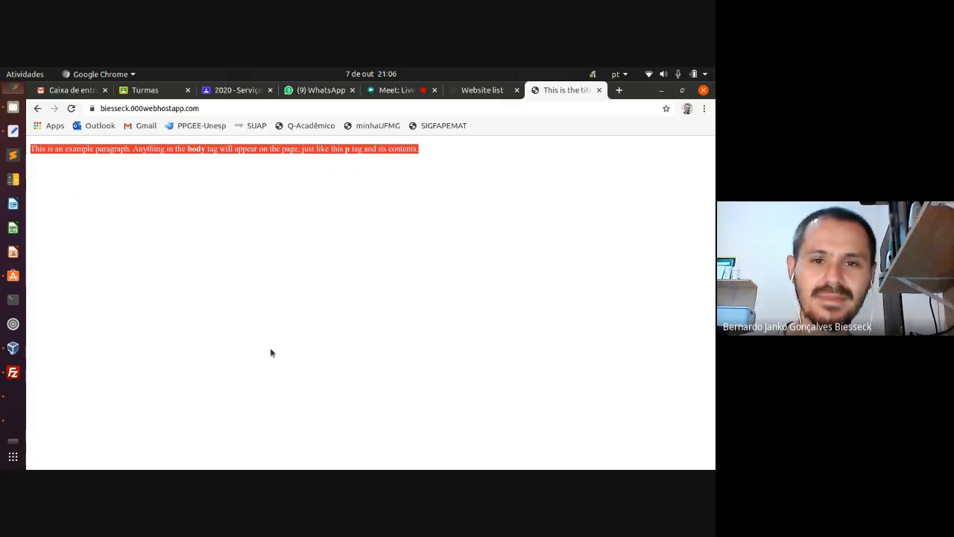
click(310, 179)
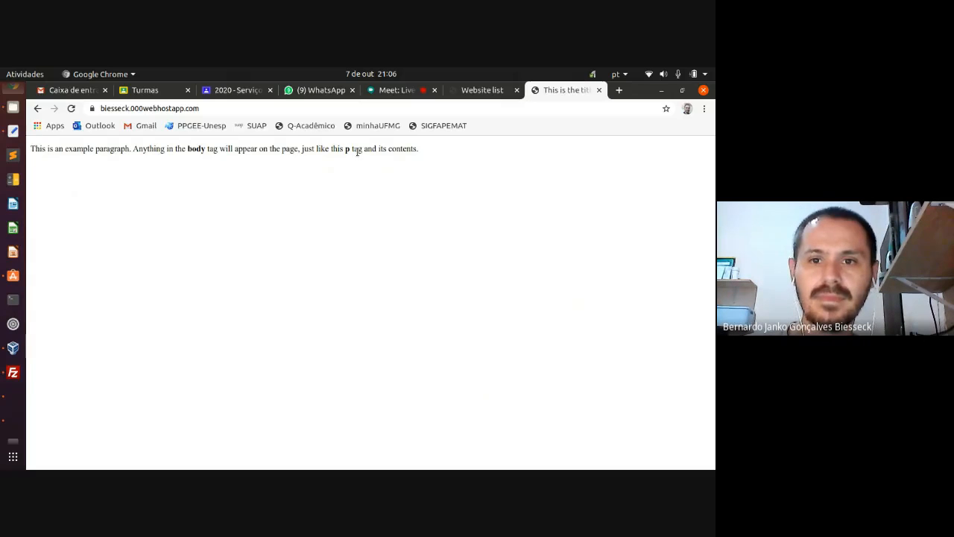
click(481, 91)
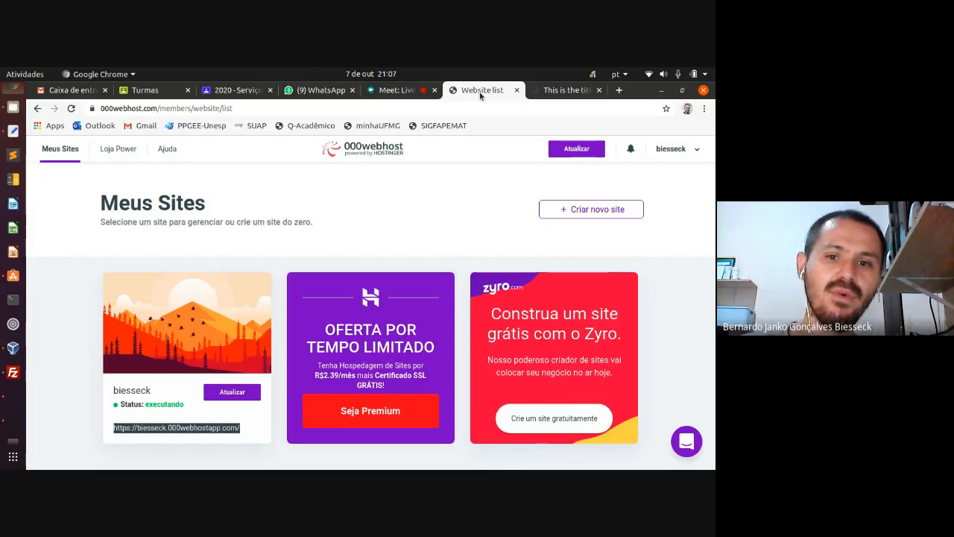
click(567, 92)
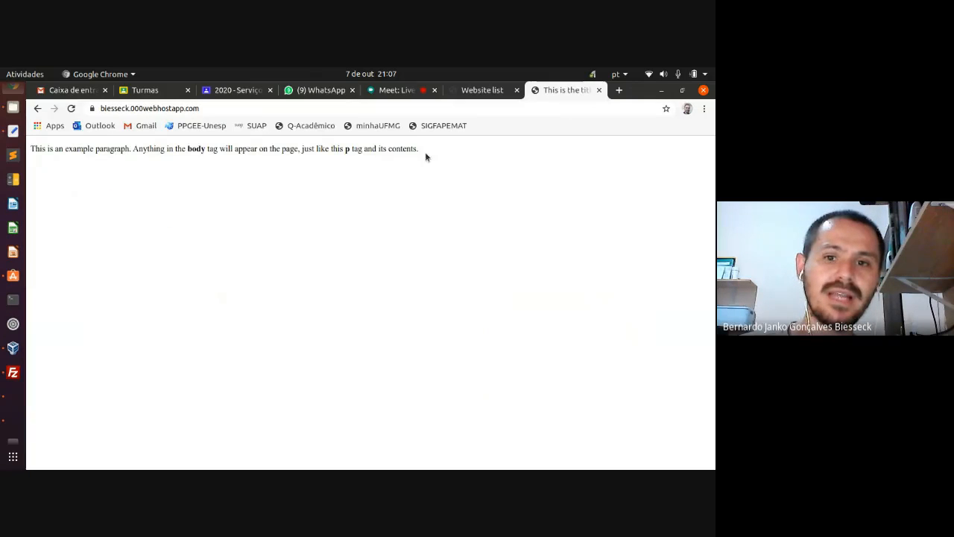
mouse_move(419, 150)
mouse_down()
mouse_move(29, 153)
mouse_move(418, 148)
mouse_up()
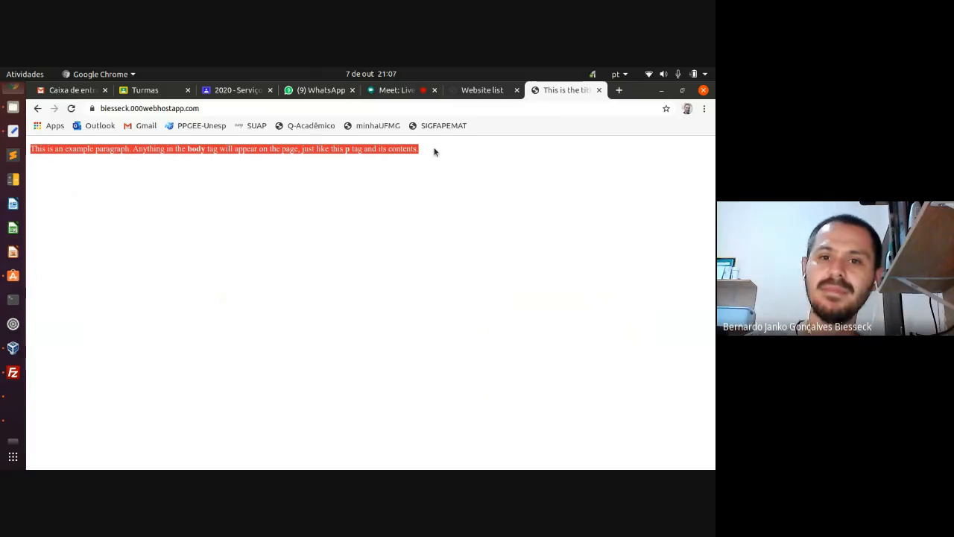
click(465, 91)
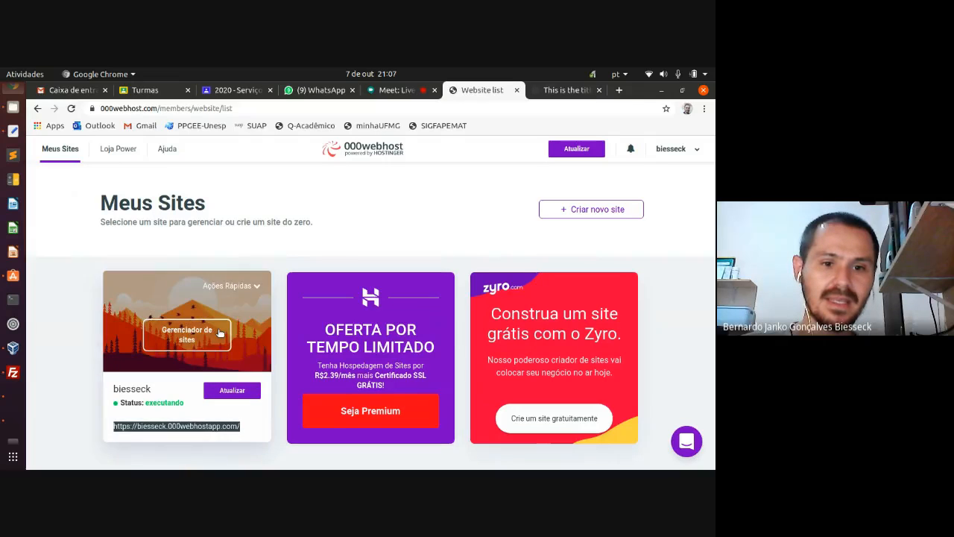
- Open the site's Gerenciador de sites dashboard and expand the Configurações de Site section
click(325, 257)
mouse_move(195, 327)
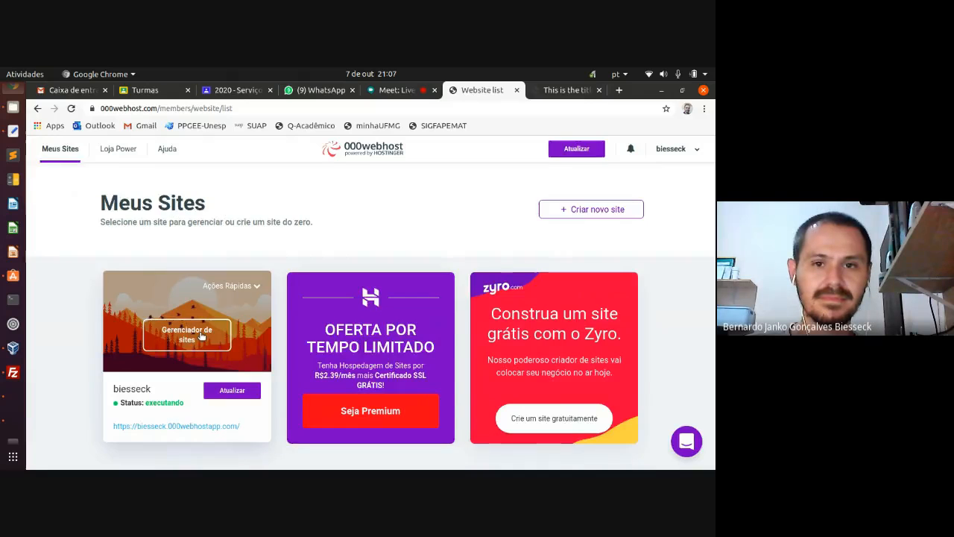
click(201, 336)
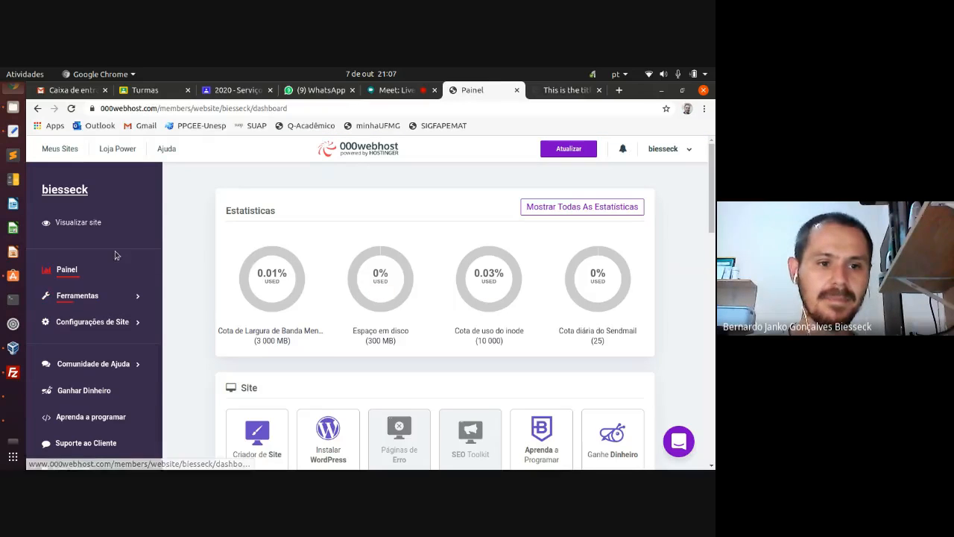
click(137, 325)
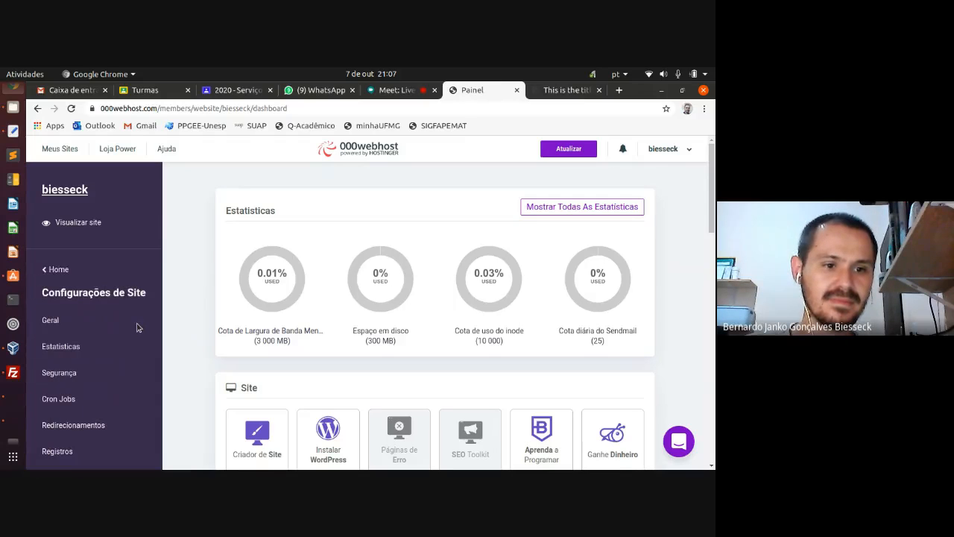
- Open Geral settings and highlight FTP host files.000webhost.com, port 21 and the FTP username
click(56, 323)
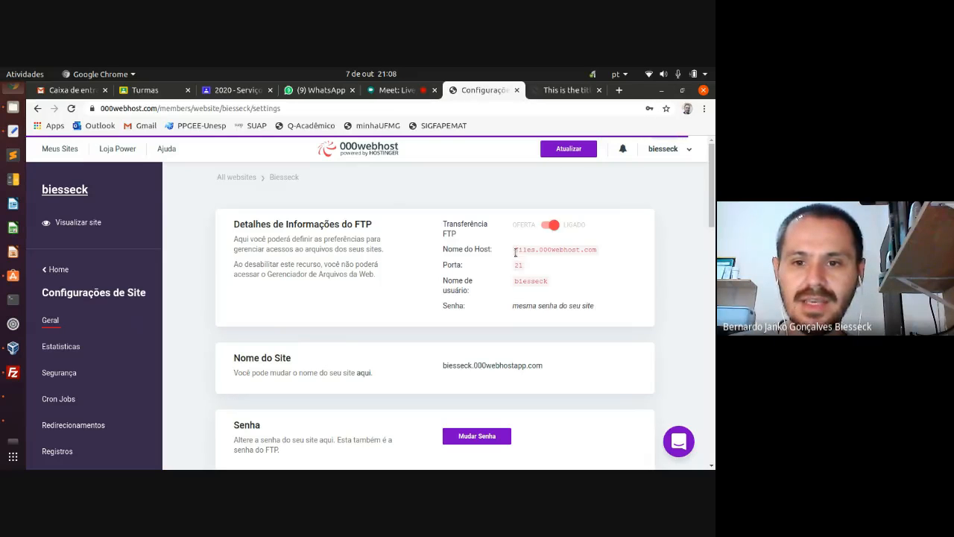
drag(515, 251, 597, 255)
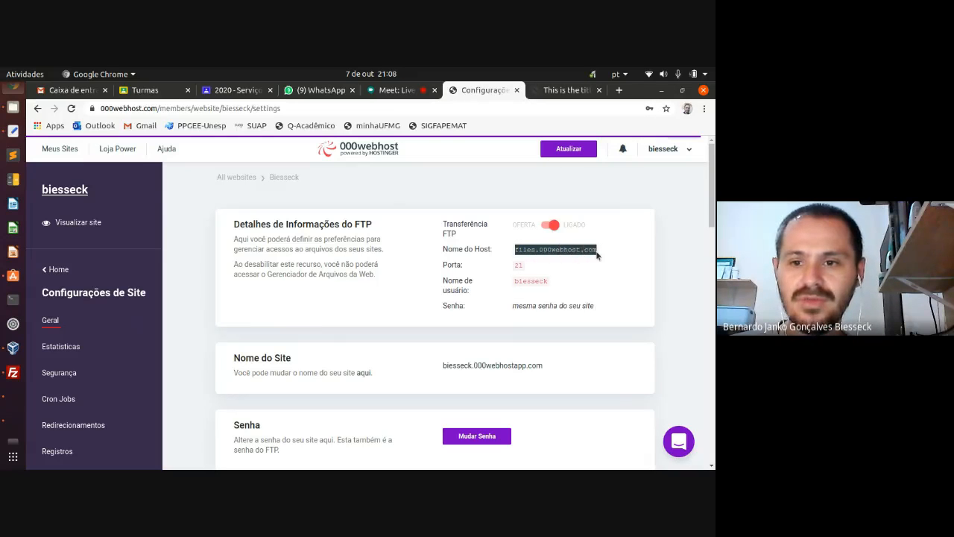
click(617, 296)
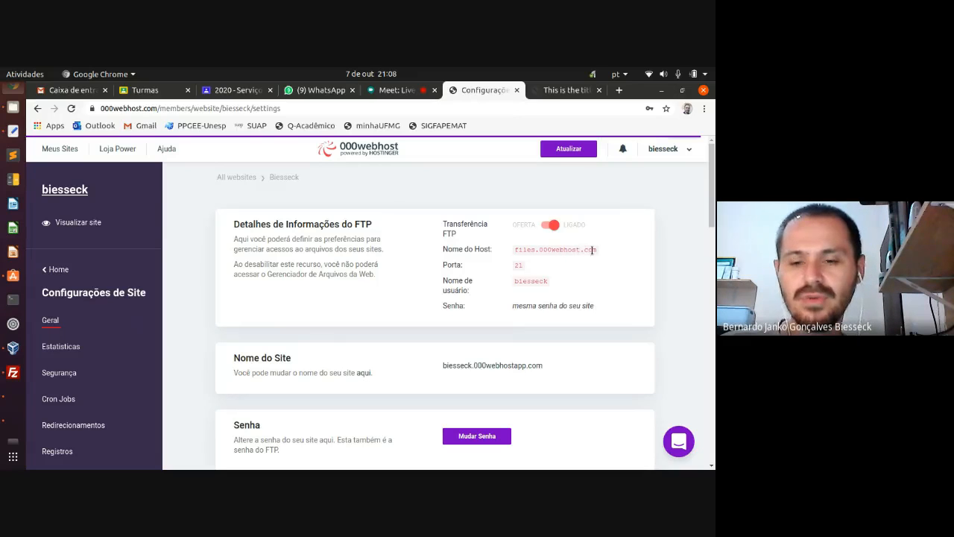
double_click(519, 265)
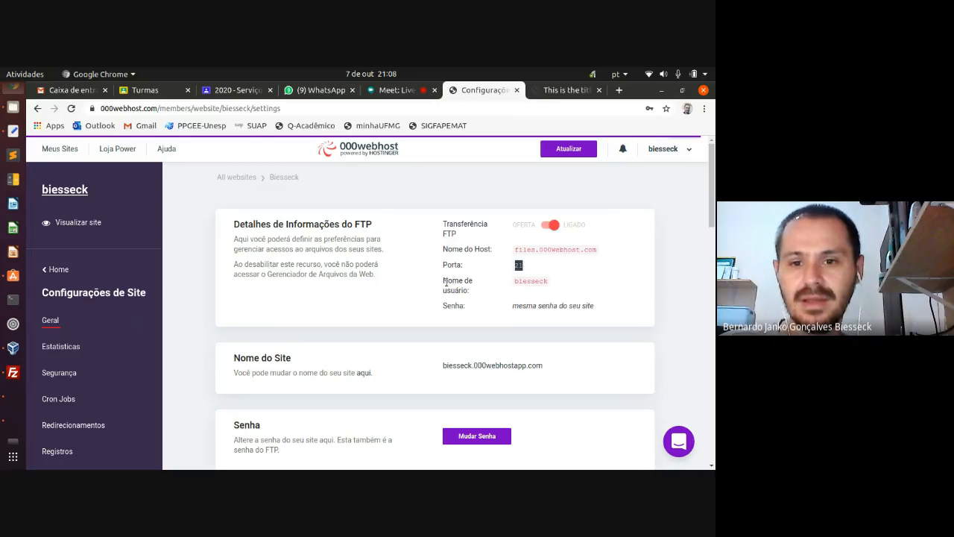
drag(514, 281, 549, 283)
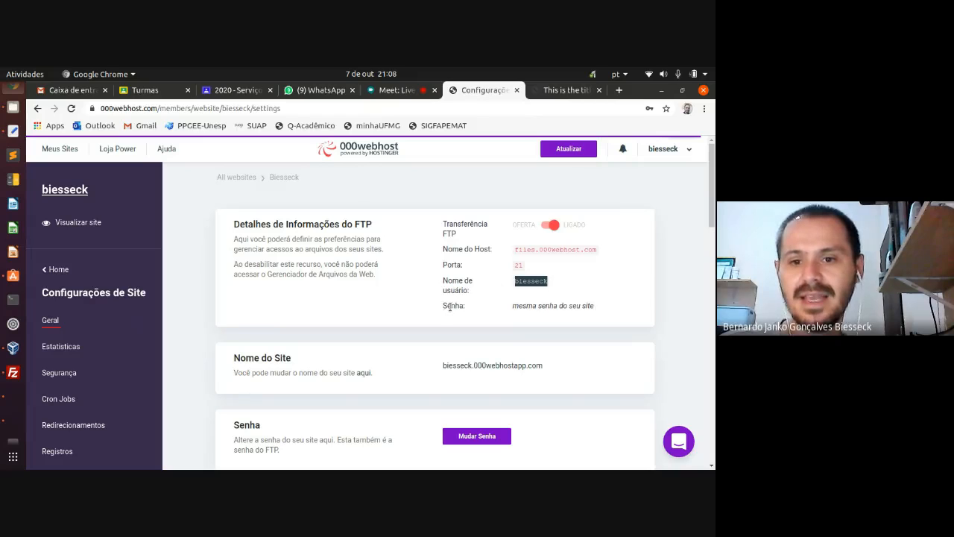
click(594, 304)
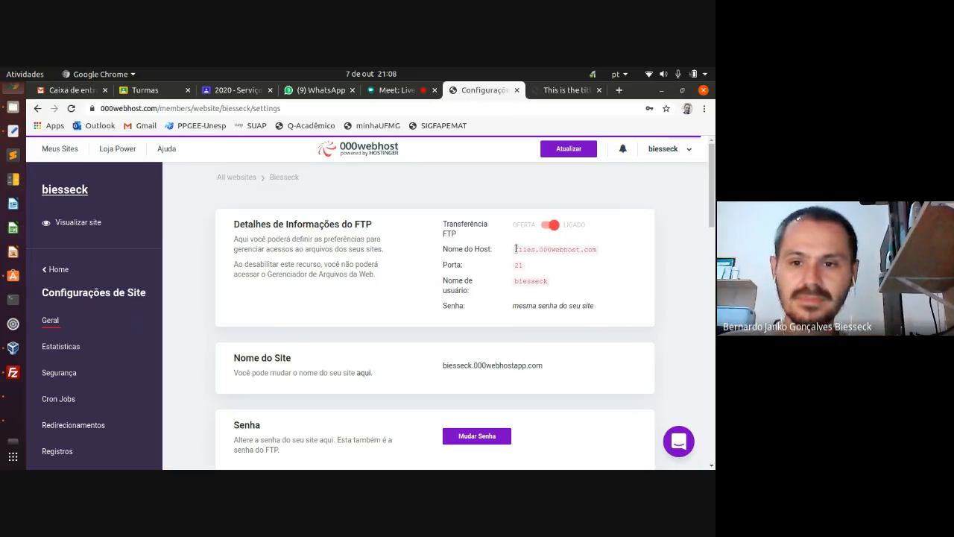
drag(515, 248, 596, 250)
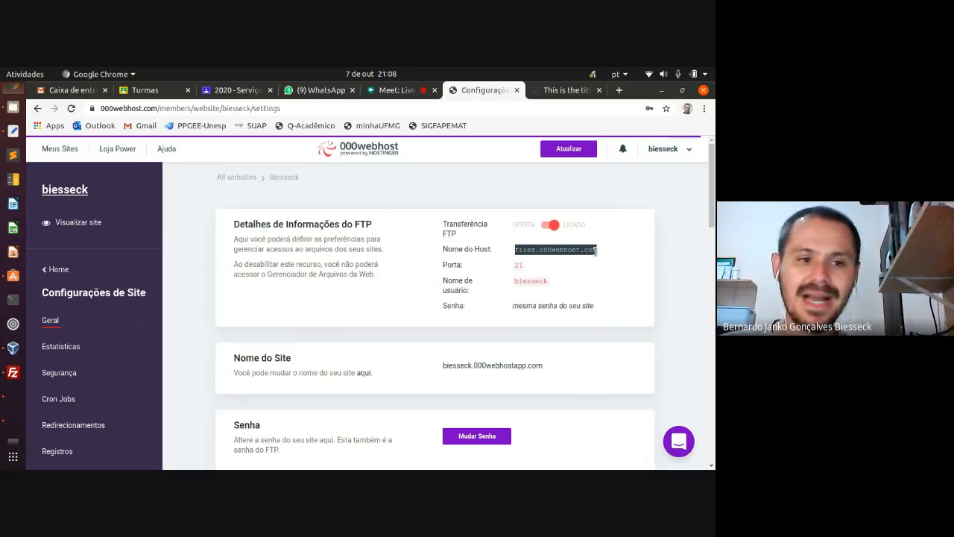
- In FileZilla, disconnect from the server and clear all messages from the log
click(12, 372)
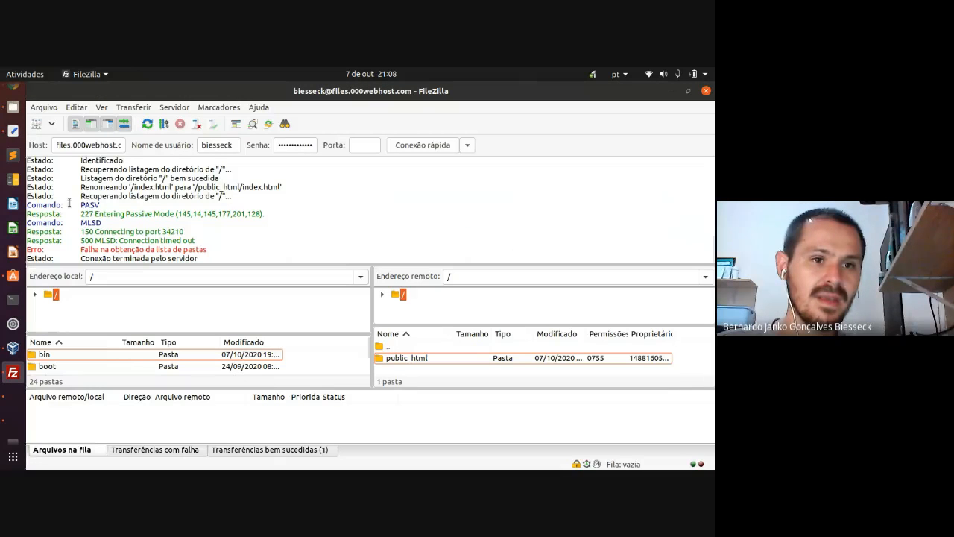
double_click(63, 145)
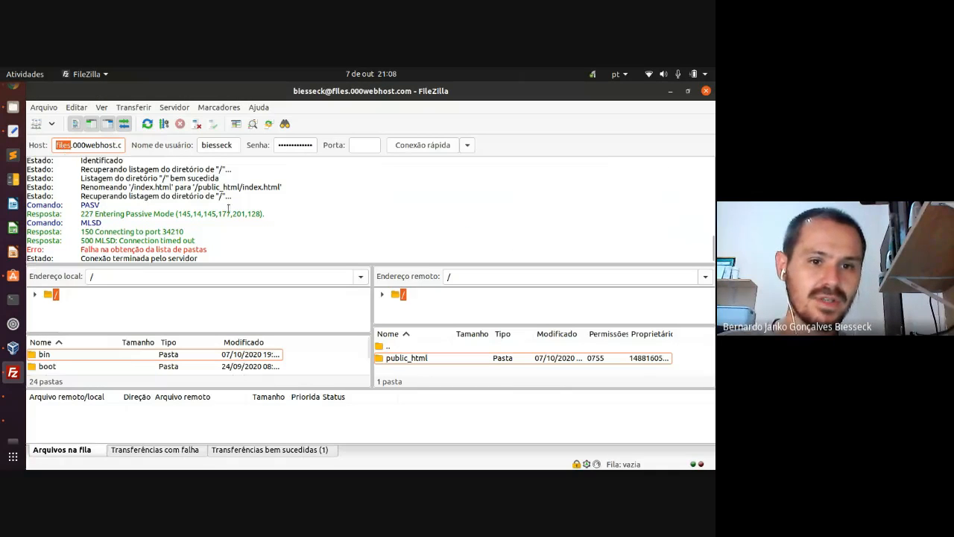
click(198, 129)
right_click(232, 222)
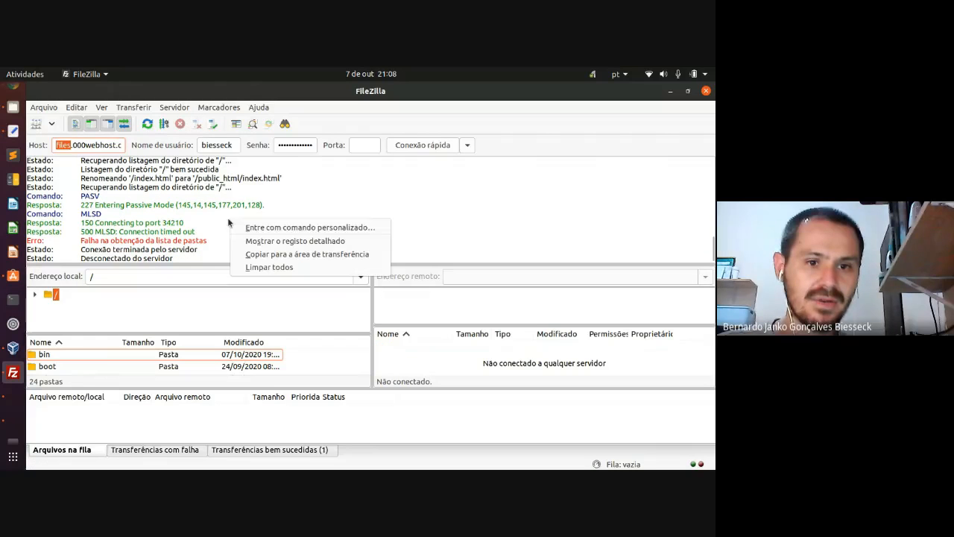
click(265, 268)
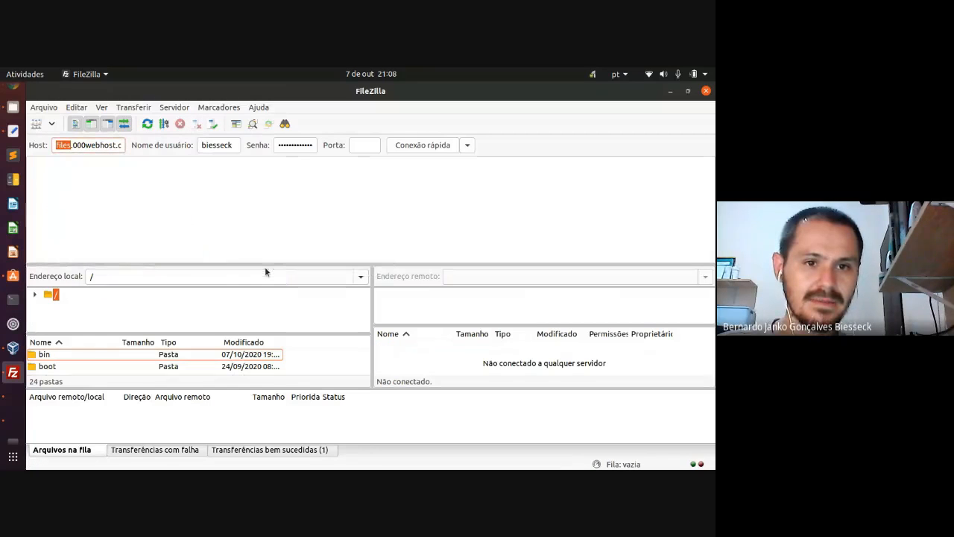
- Replace the host with files.000webhost.com, check the username and password, and quick-connect
triple_click(101, 145)
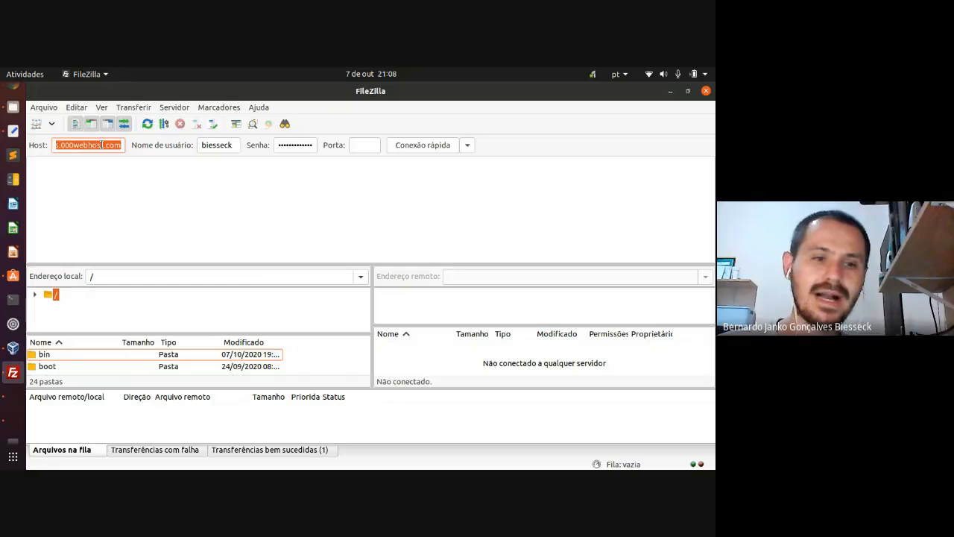
key(BackSpace)
key(ctrl+v)
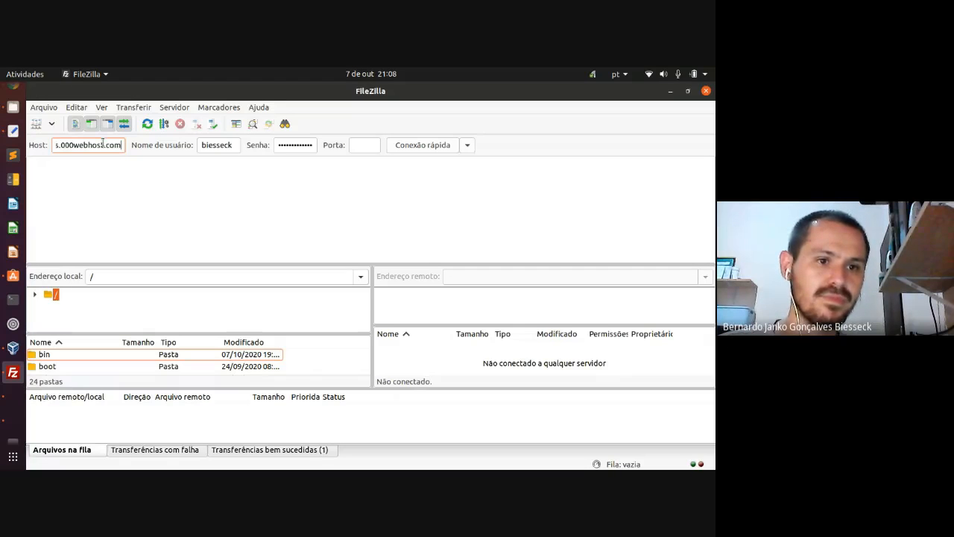
key(Home)
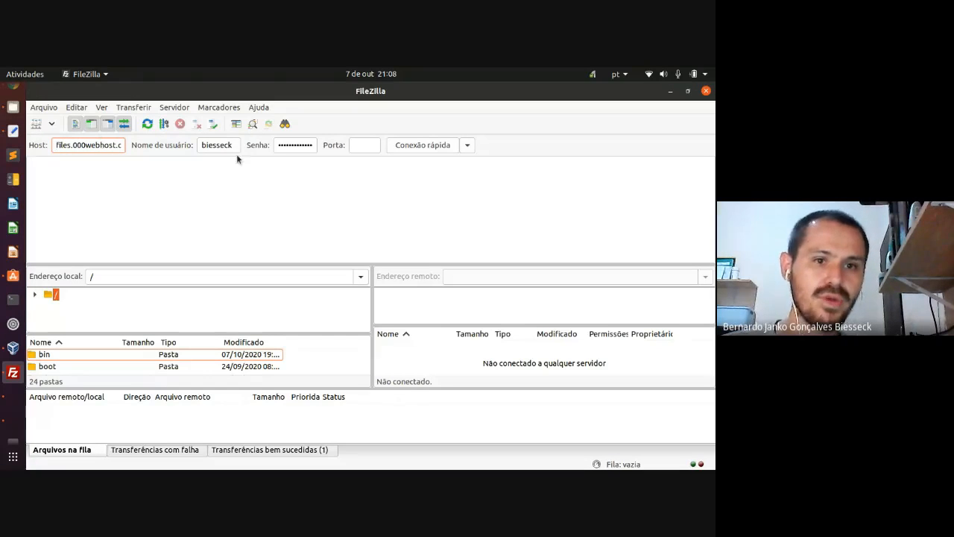
double_click(219, 145)
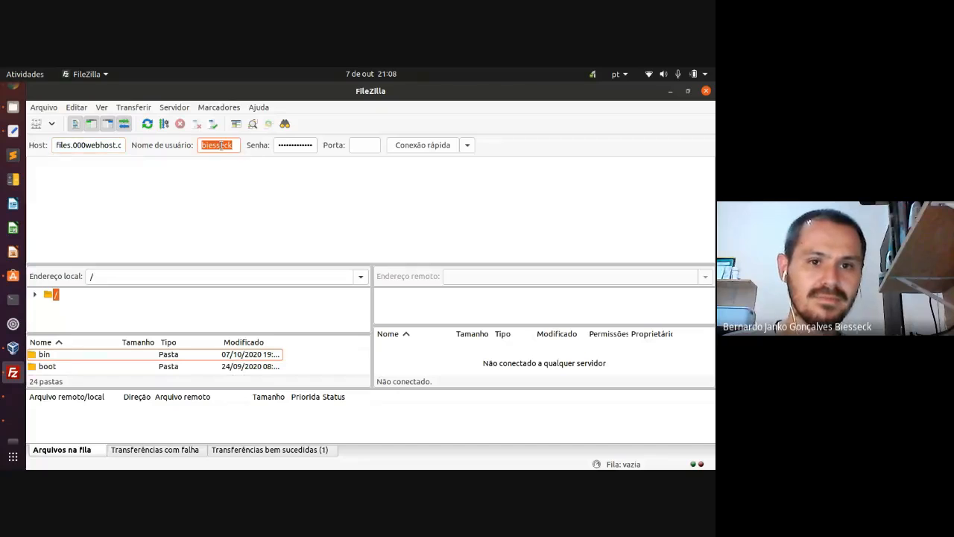
double_click(285, 145)
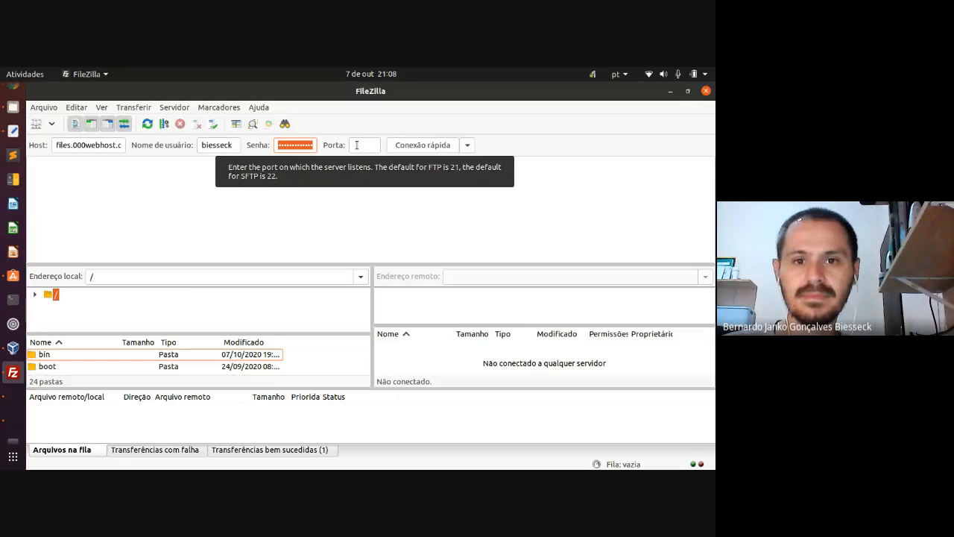
click(434, 146)
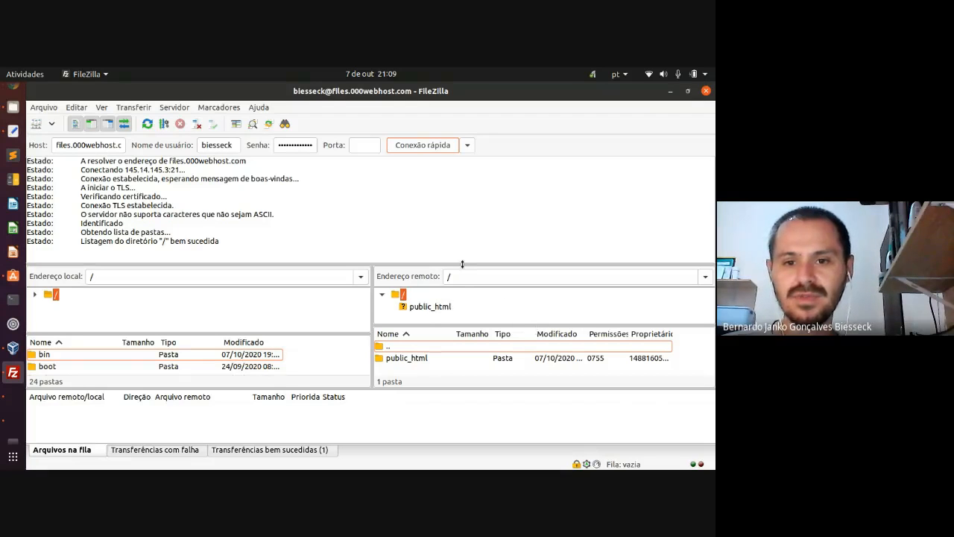
drag(462, 264, 465, 222)
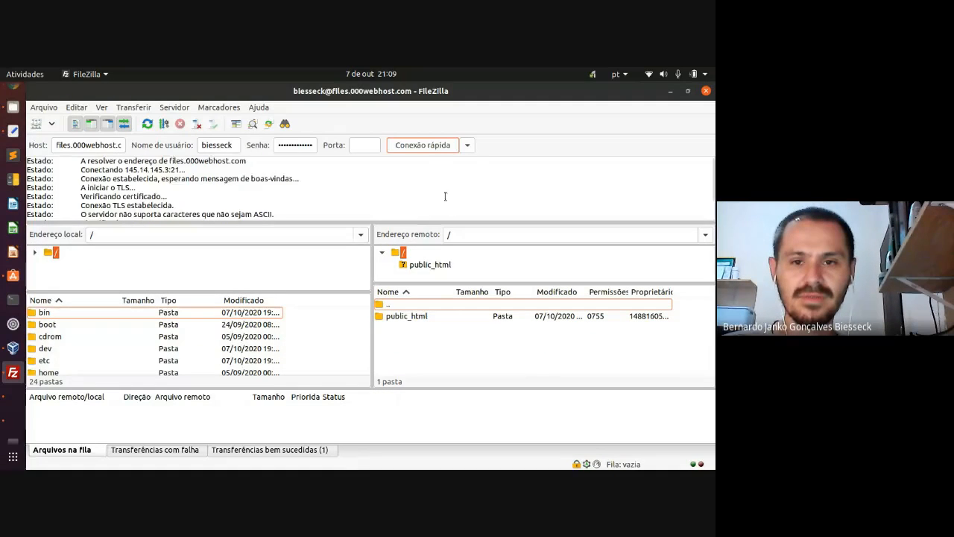
scroll(445, 196, down, 1)
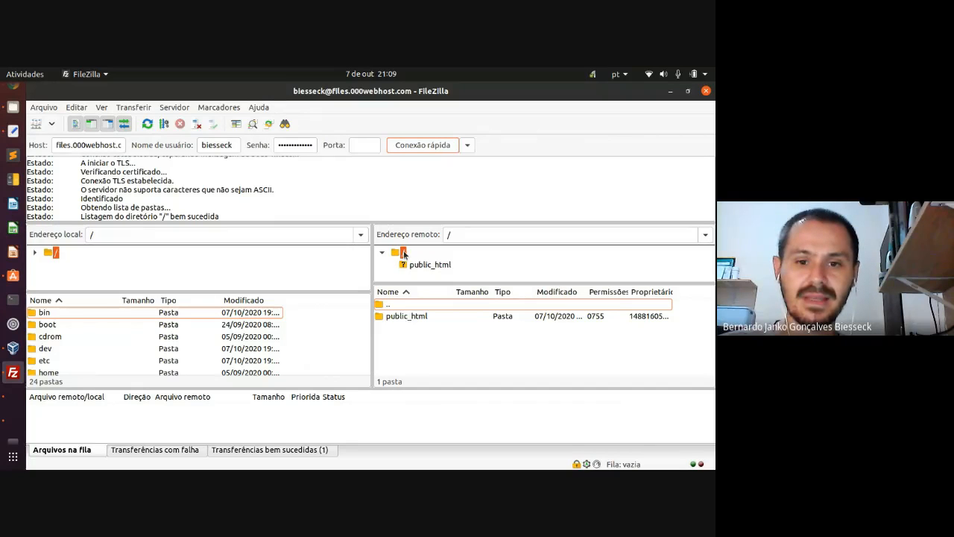
click(403, 316)
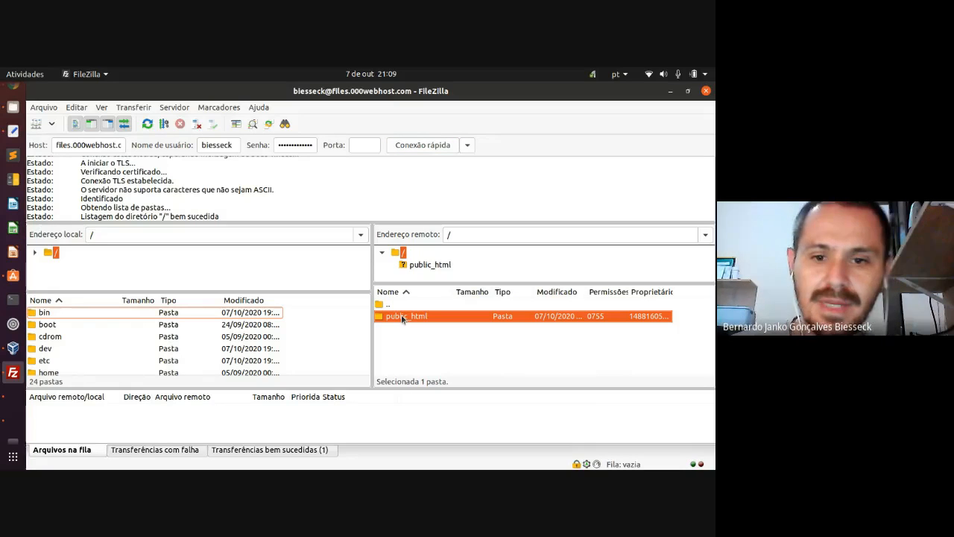
double_click(402, 316)
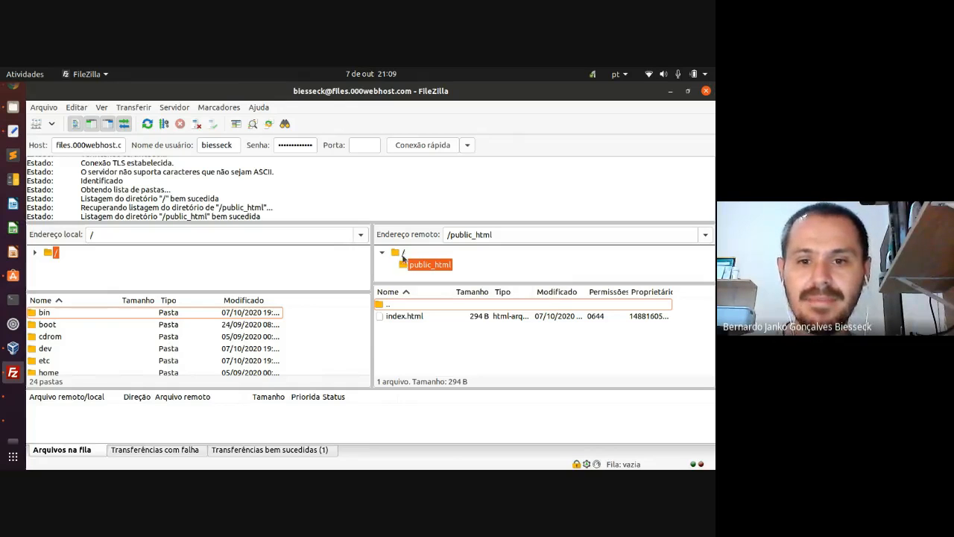
click(407, 318)
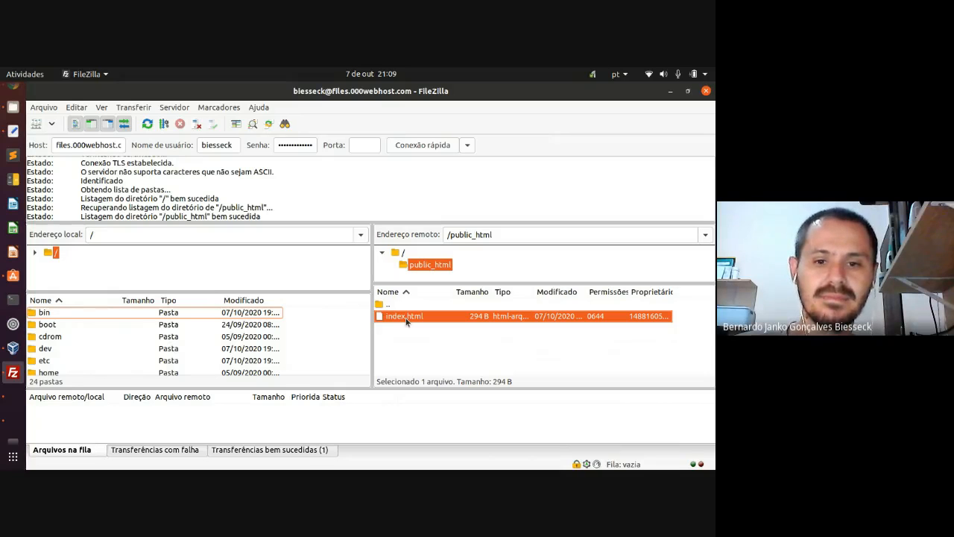
drag(337, 290, 348, 282)
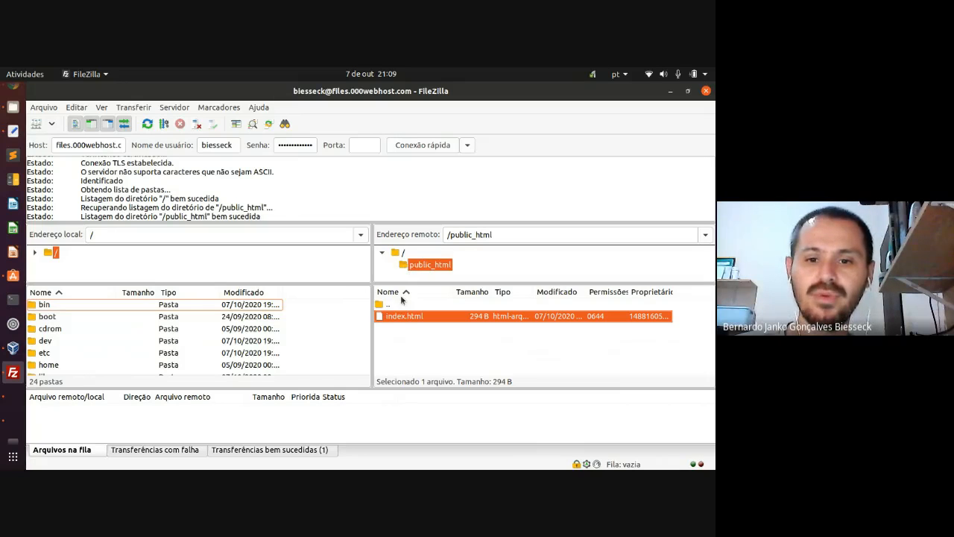
click(402, 253)
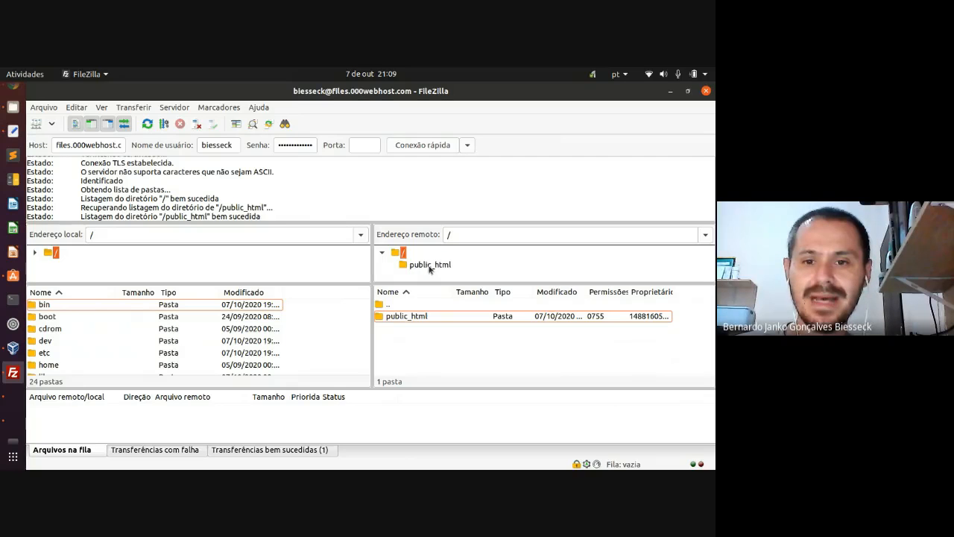
- Open the public_html folder on the server and dismiss the transfer notification
click(416, 316)
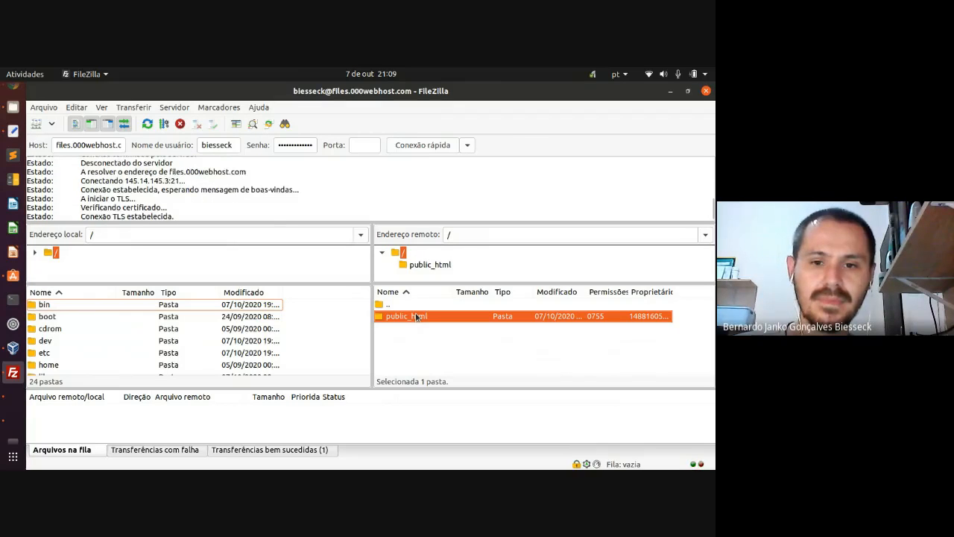
double_click(407, 316)
double_click(407, 316)
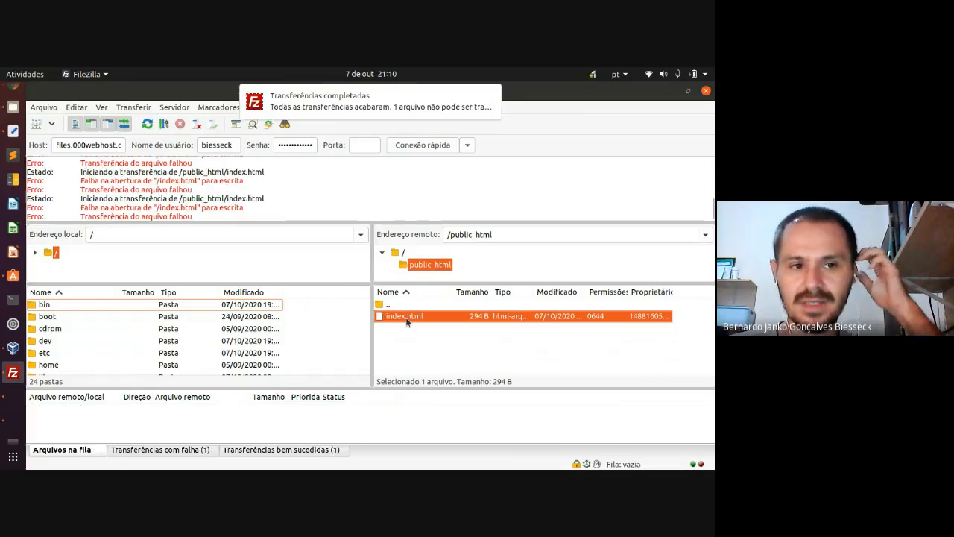
click(489, 95)
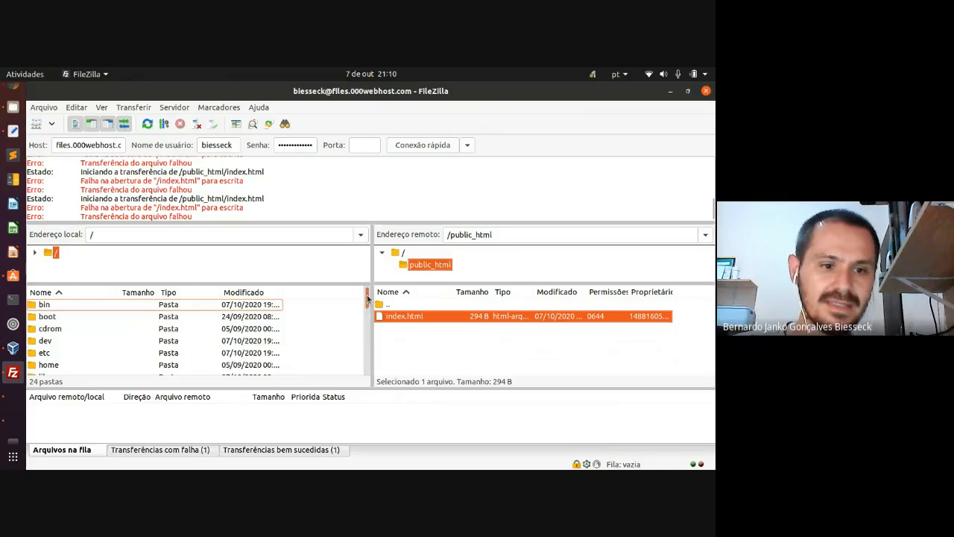
- Expand the local root folder and then the home folder in the local tree
drag(366, 306, 362, 285)
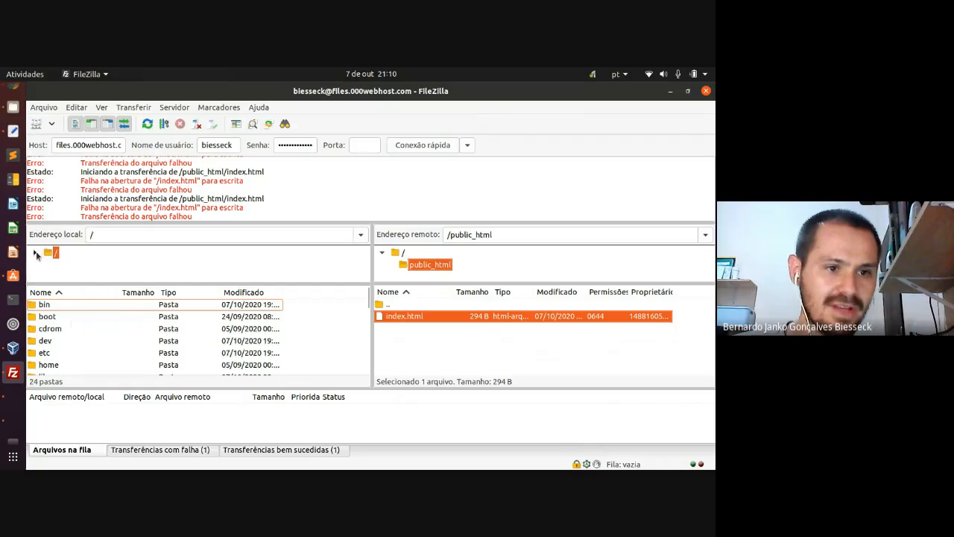
click(36, 252)
scroll(88, 261, down, 1)
scroll(85, 268, down, 1)
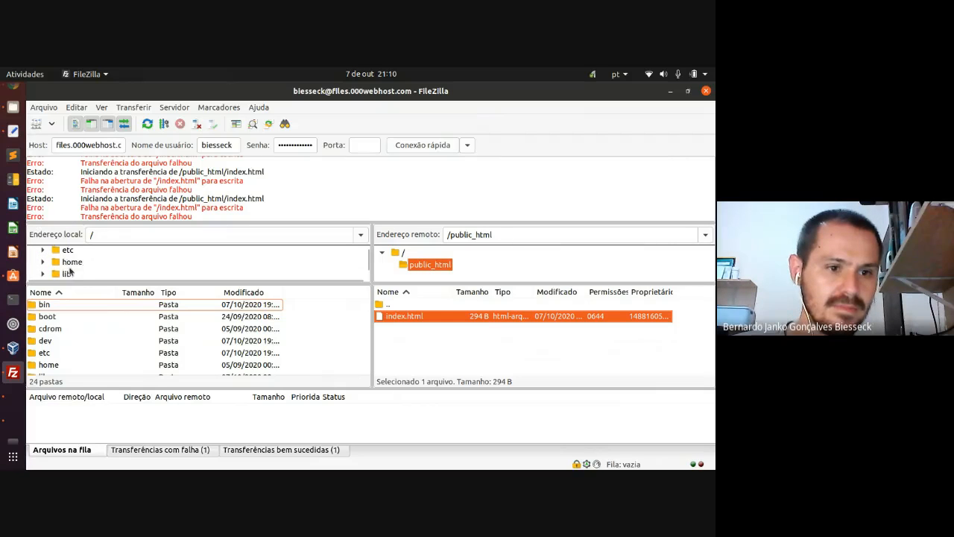
click(45, 262)
- Expand the user's folder, then select and expand Área de Trabalho in the local tree
scroll(47, 265, down, 1)
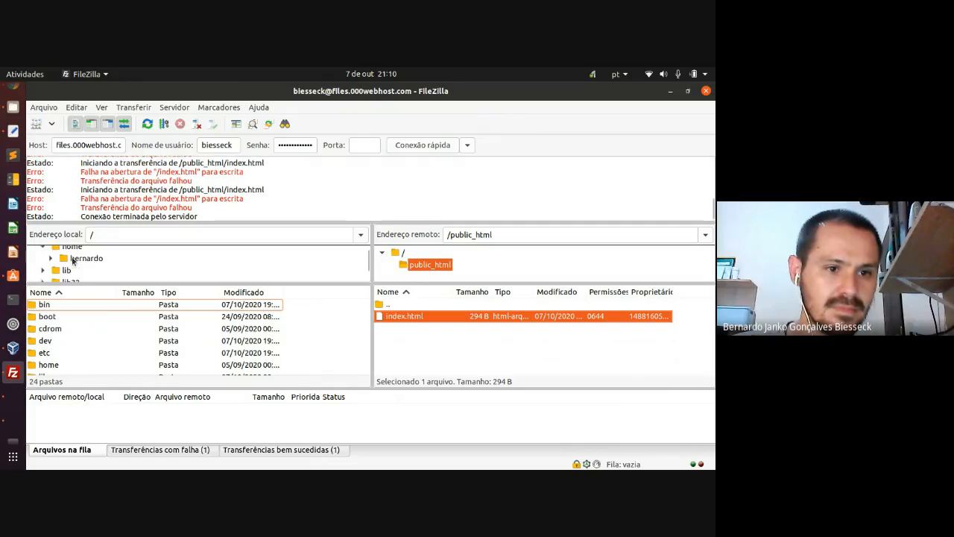
click(52, 259)
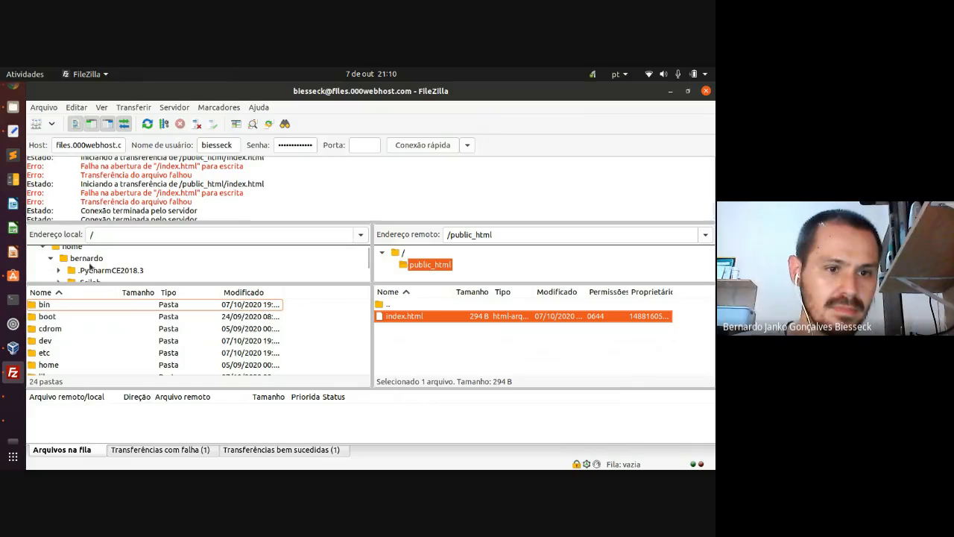
drag(286, 283, 287, 328)
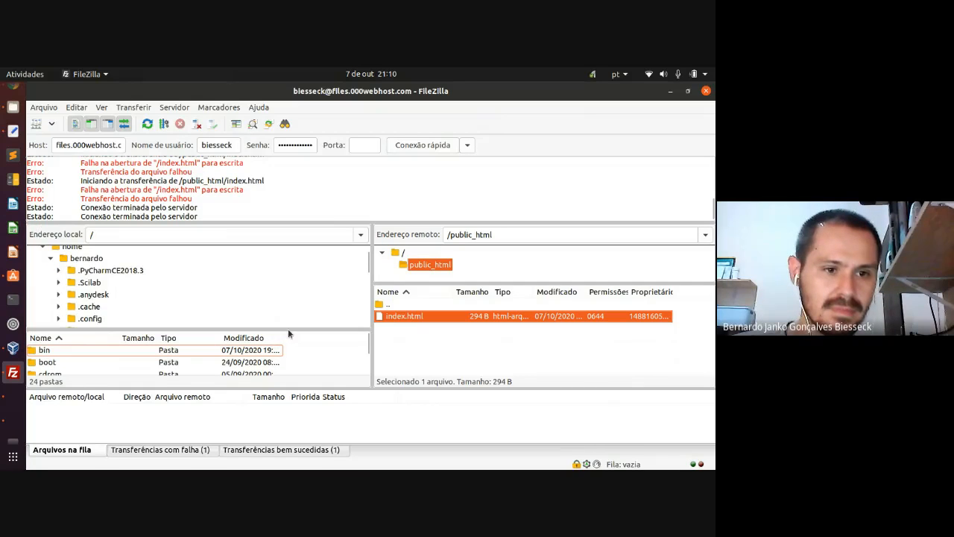
scroll(119, 290, down, 5)
scroll(119, 288, down, 6)
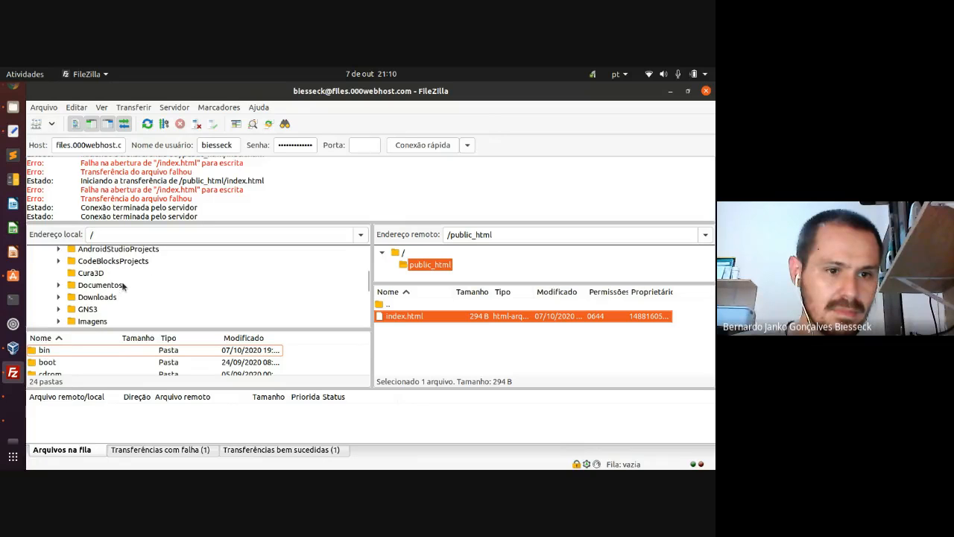
scroll(123, 287, down, 3)
scroll(126, 283, down, 1)
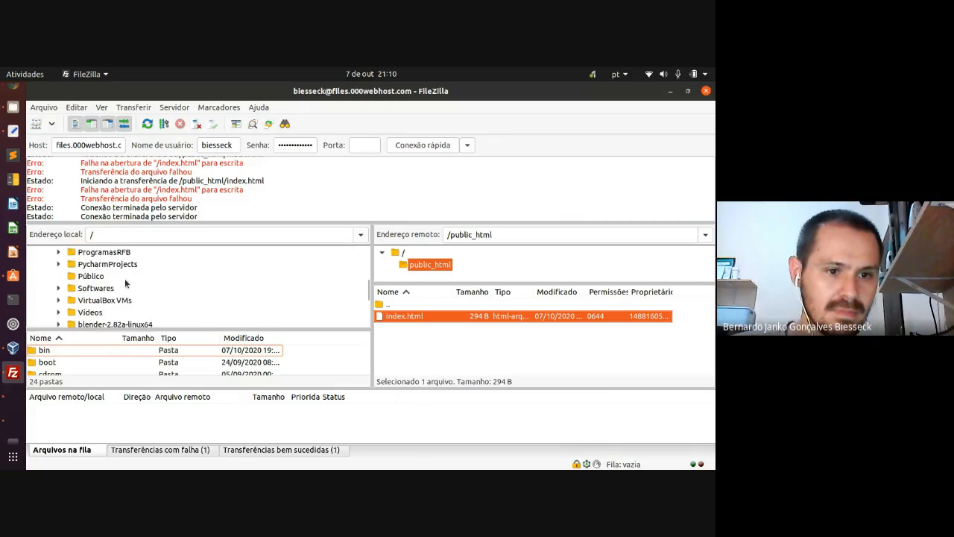
scroll(125, 283, up, 3)
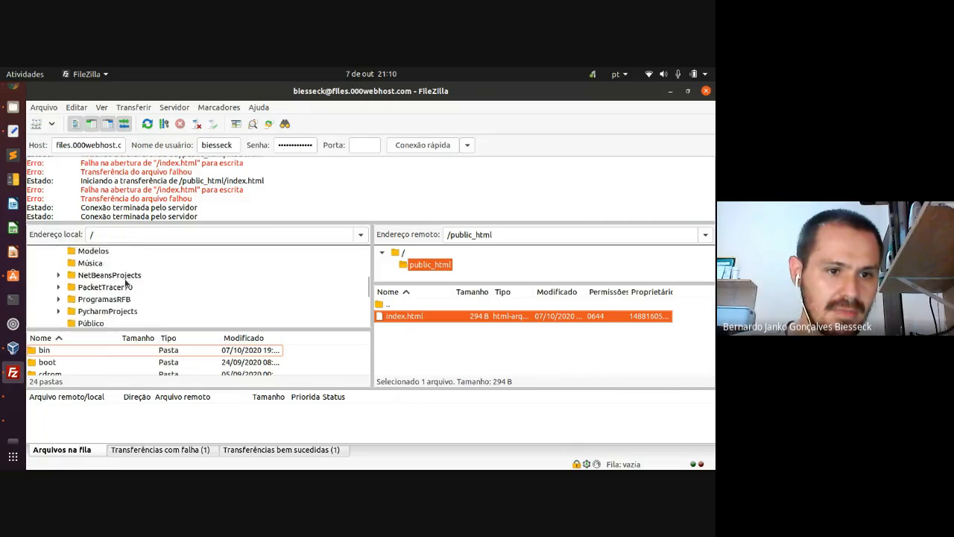
scroll(124, 278, up, 3)
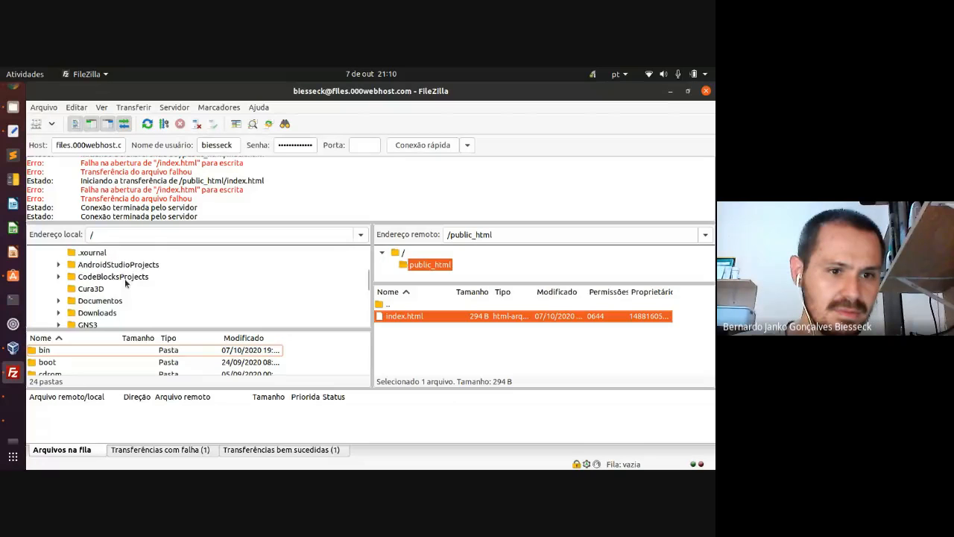
scroll(125, 278, down, 10)
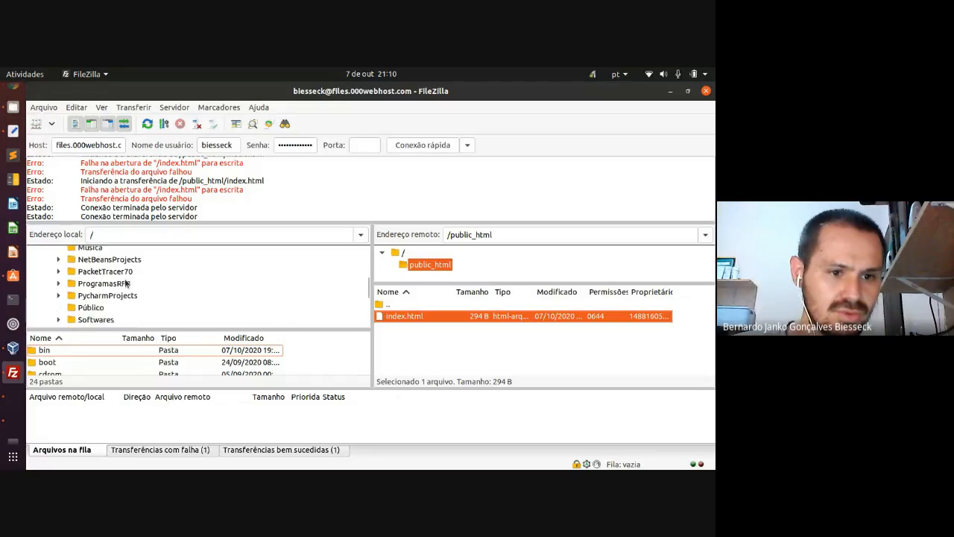
scroll(125, 278, down, 5)
scroll(125, 278, up, 2)
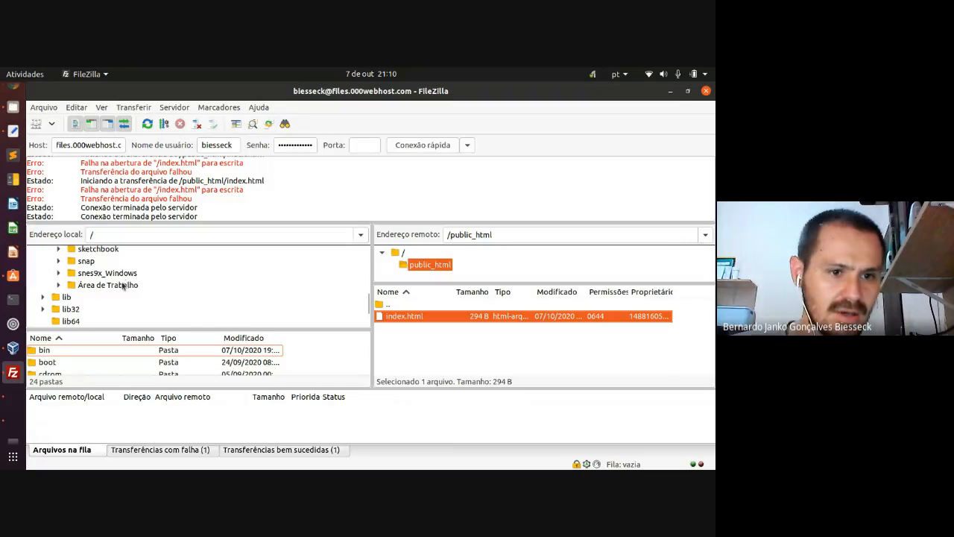
click(110, 284)
double_click(111, 286)
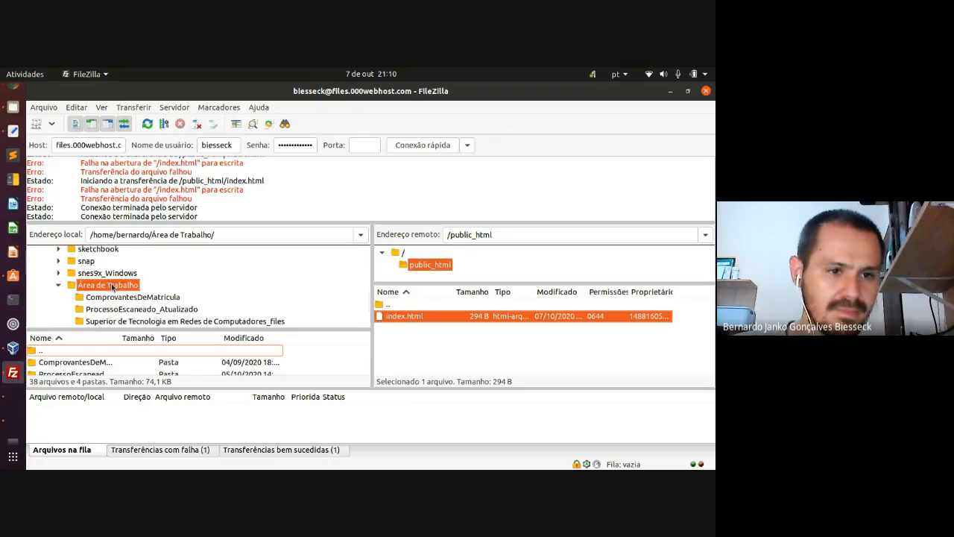
- Make a new site_000webhost desktop folder, open it to confirm it's empty, then return to FileZilla
key(super+d)
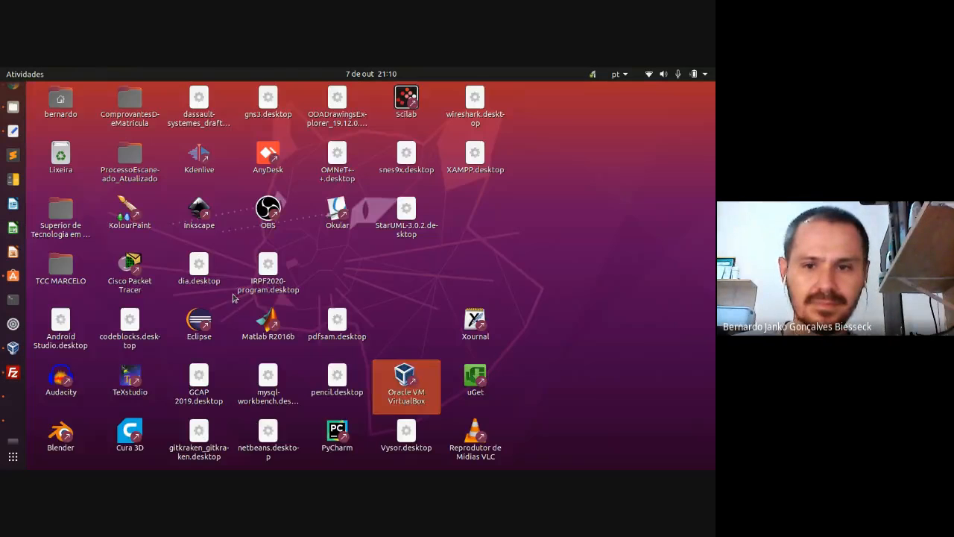
right_click(492, 242)
click(507, 257)
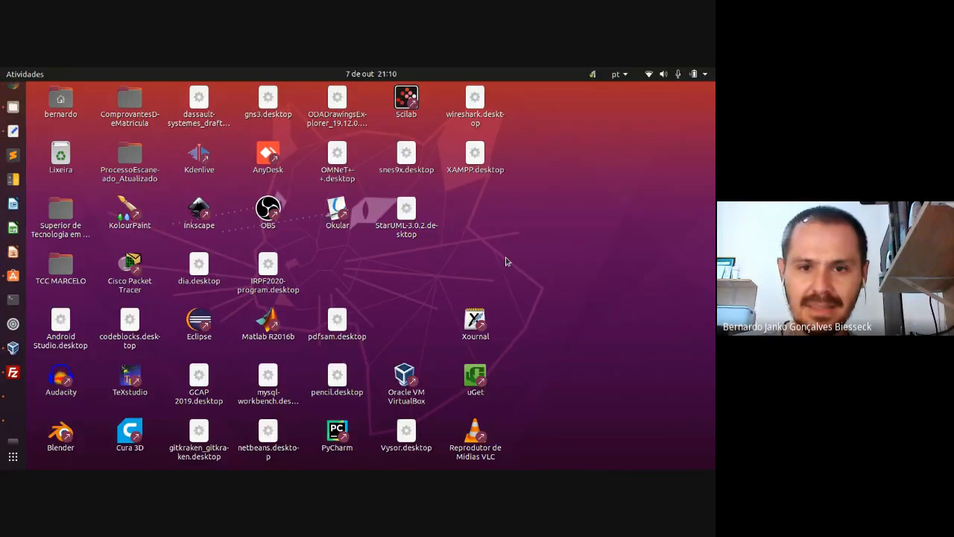
text(site_000webhost)
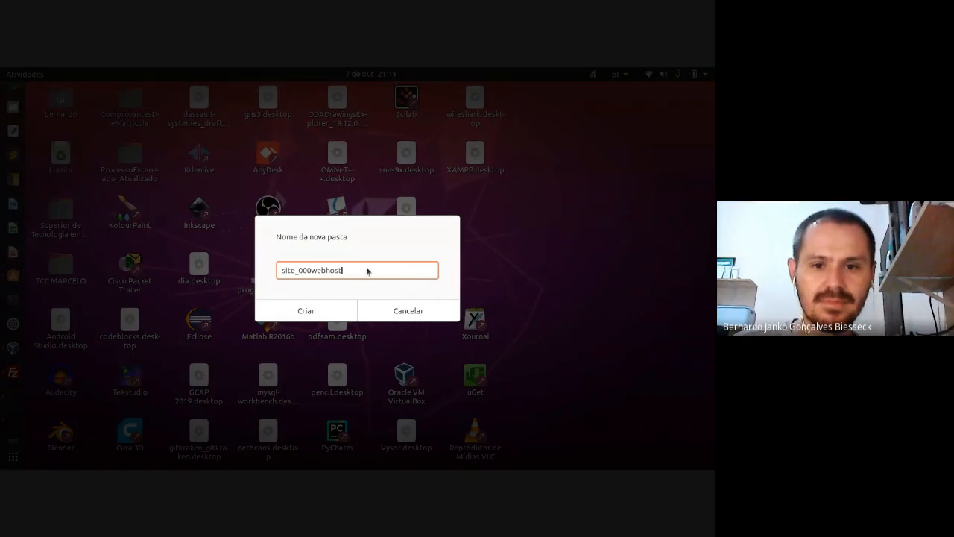
key(Return)
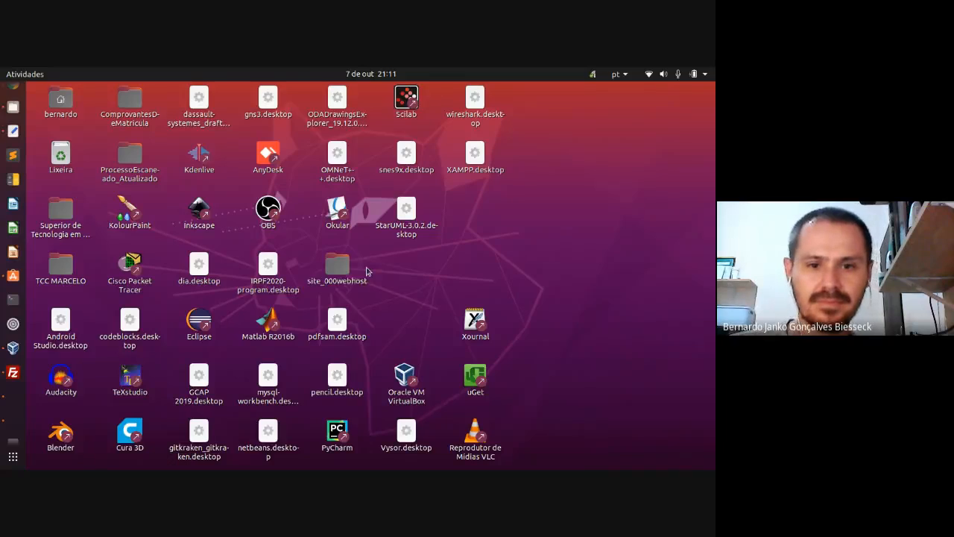
drag(355, 273, 526, 236)
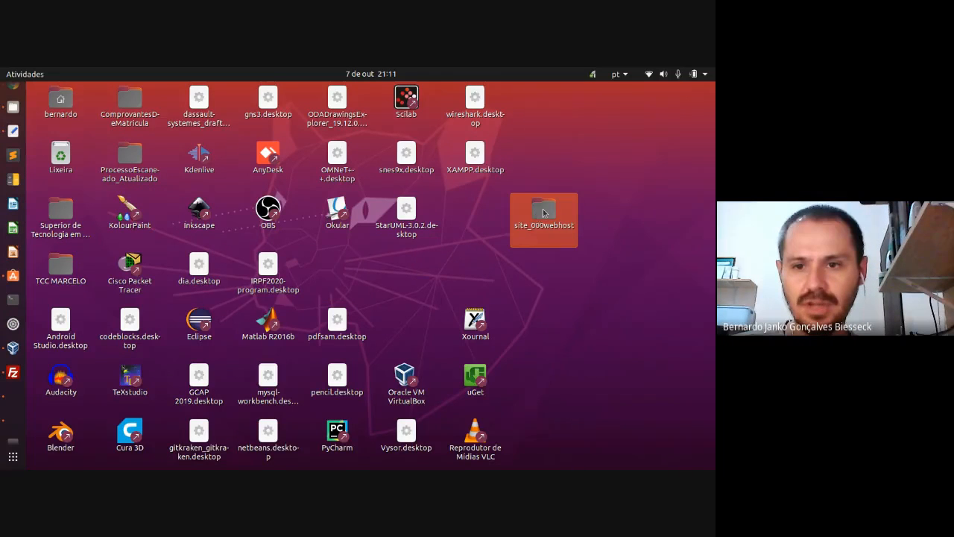
double_click(543, 214)
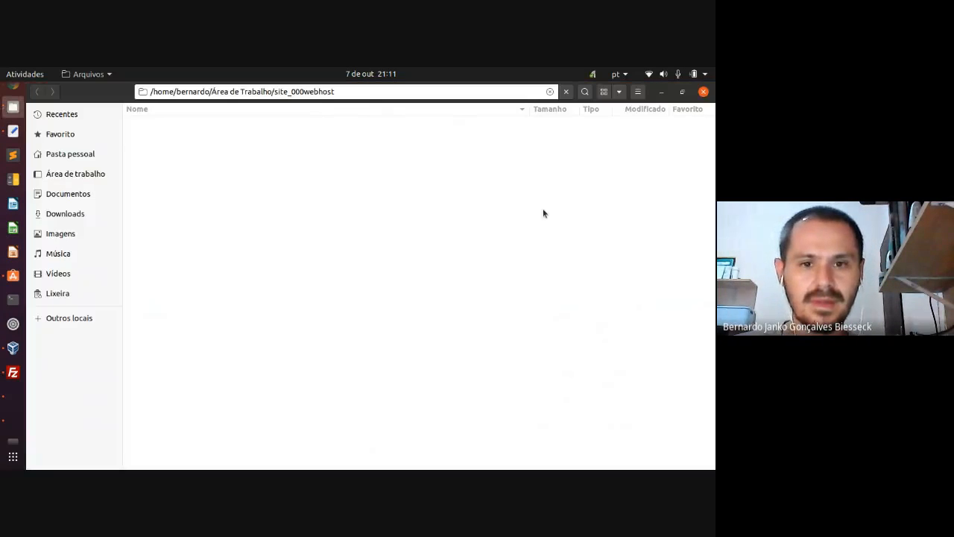
key(alt+Tab)
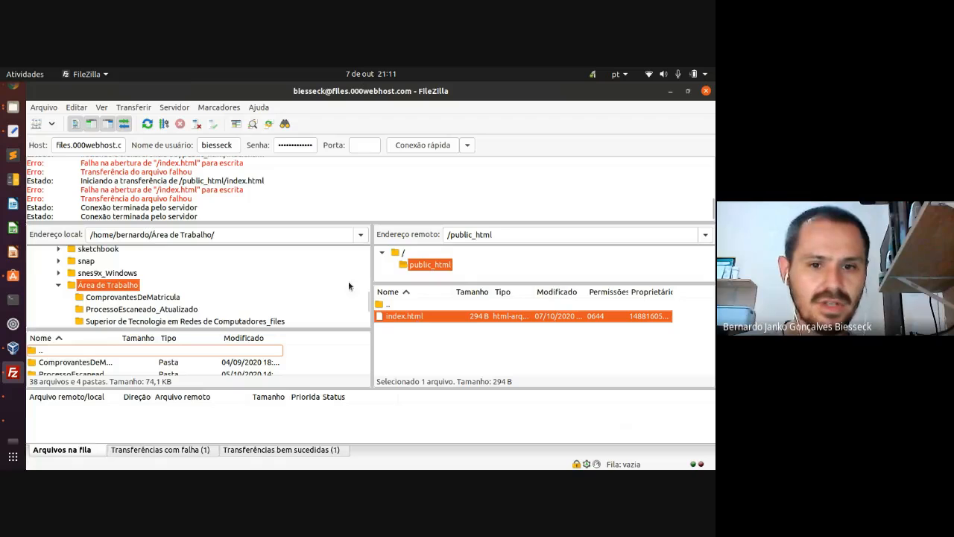
- Collapse and re-expand Área de Trabalho and resize the local panes while browsing the tree
scroll(96, 294, down, 2)
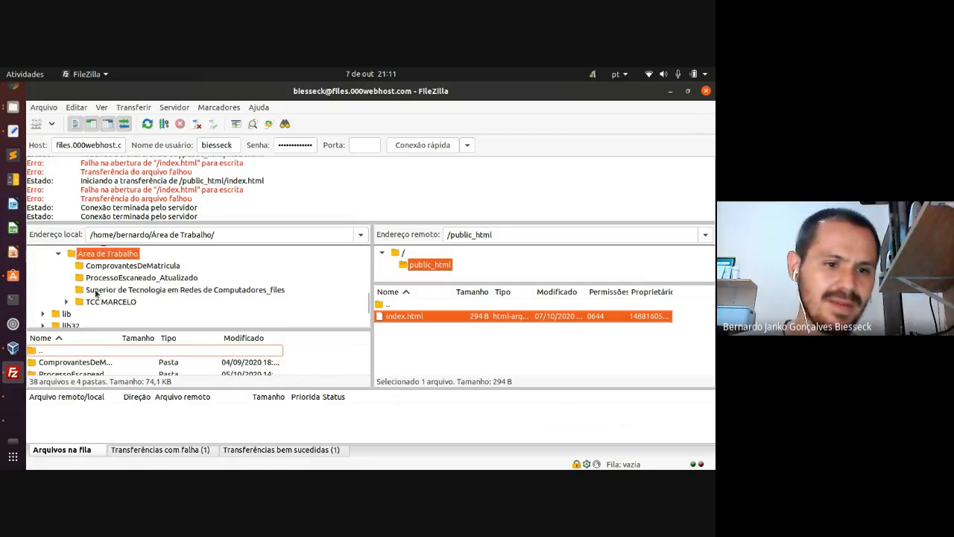
scroll(97, 298, up, 1)
double_click(95, 269)
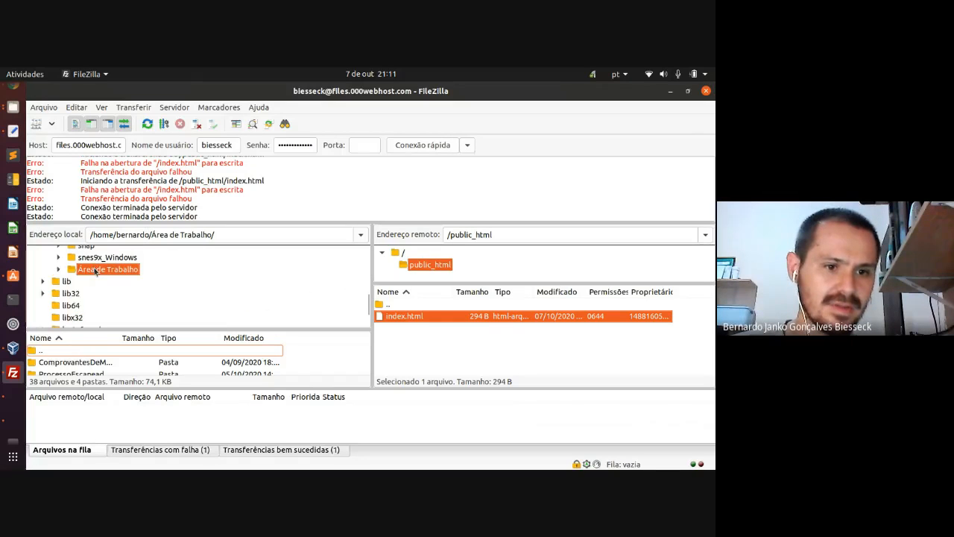
double_click(95, 270)
scroll(116, 278, down, 1)
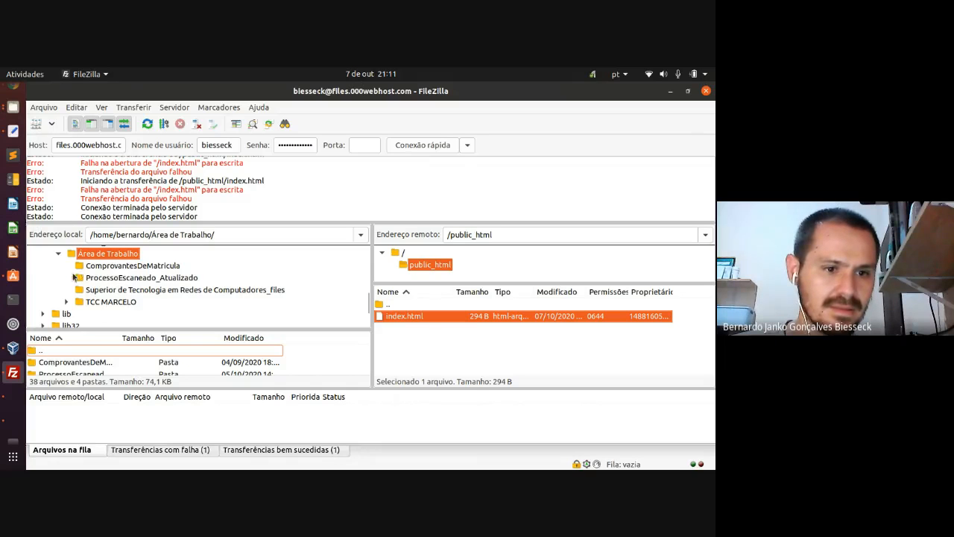
scroll(74, 363, down, 2)
scroll(73, 363, up, 2)
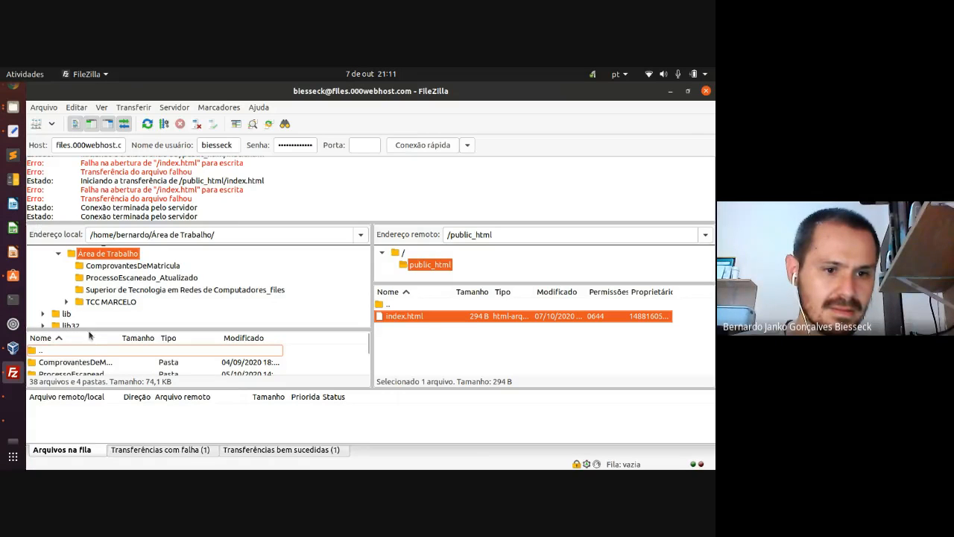
drag(91, 331, 104, 286)
scroll(105, 341, down, 8)
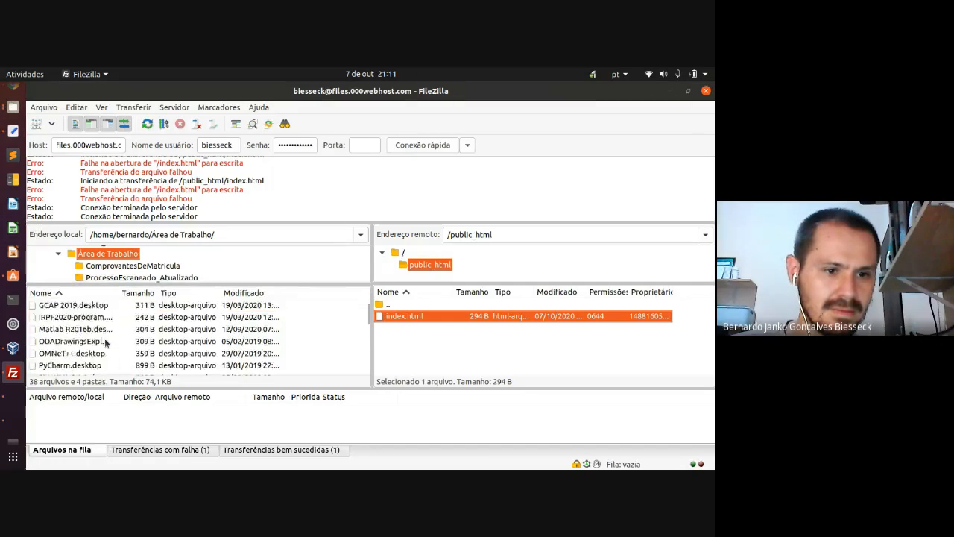
scroll(105, 341, up, 8)
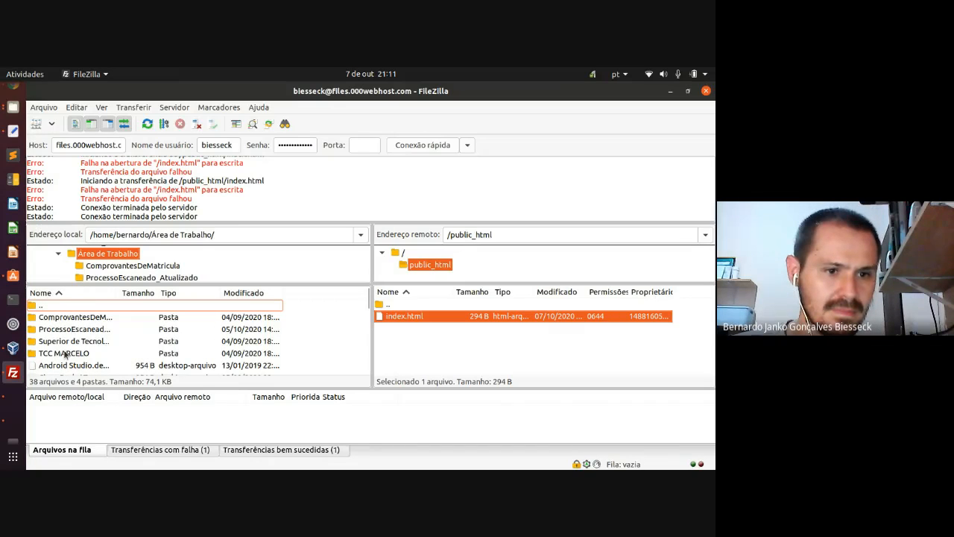
scroll(88, 267, up, 2)
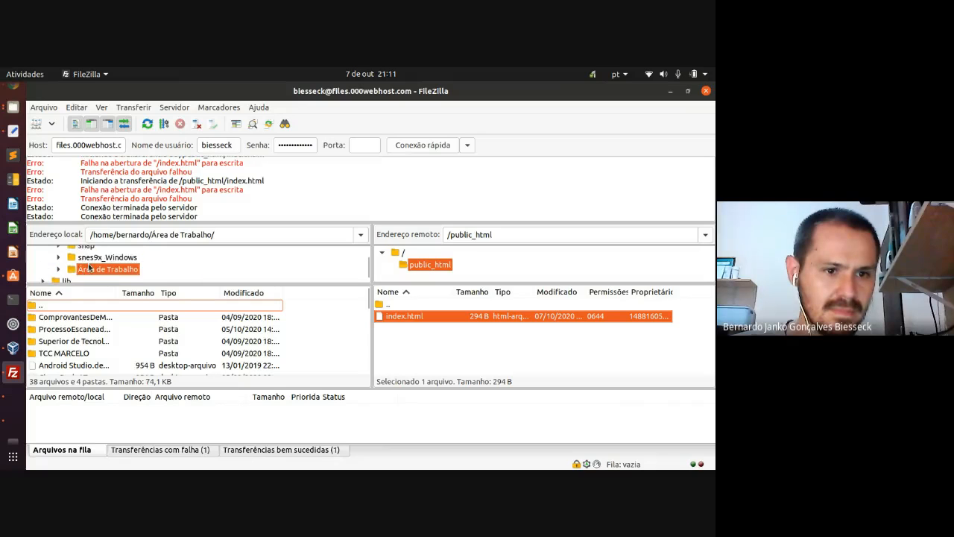
scroll(88, 265, up, 6)
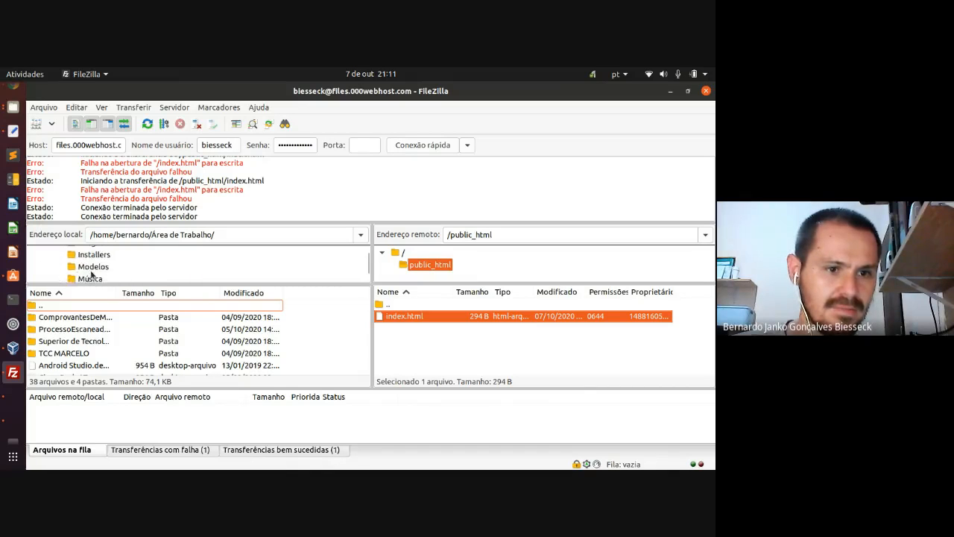
scroll(91, 276, up, 6)
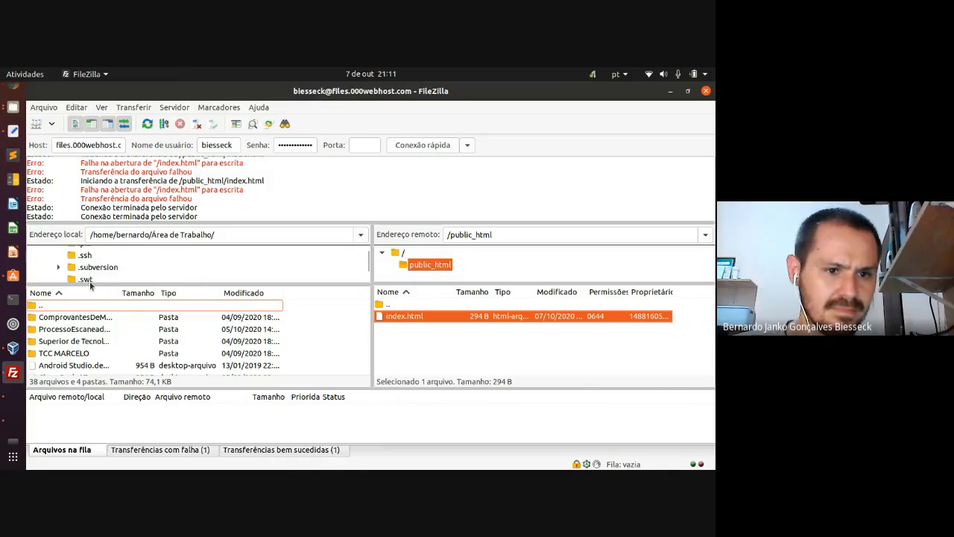
drag(91, 281, 101, 328)
scroll(103, 300, up, 8)
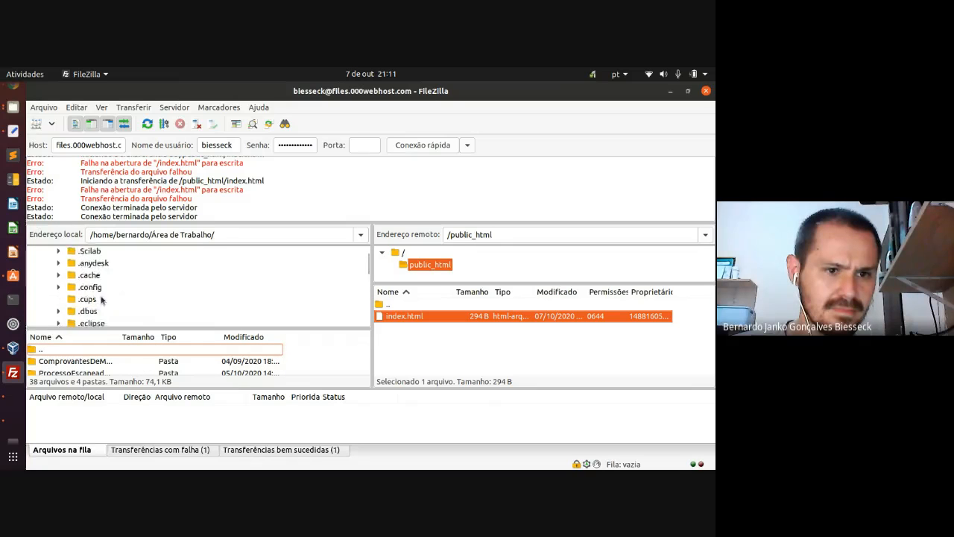
scroll(101, 301, down, 2)
- Go to the user's home Área de Trabalho folder and refresh with F5 to show site_000webhost
double_click(87, 290)
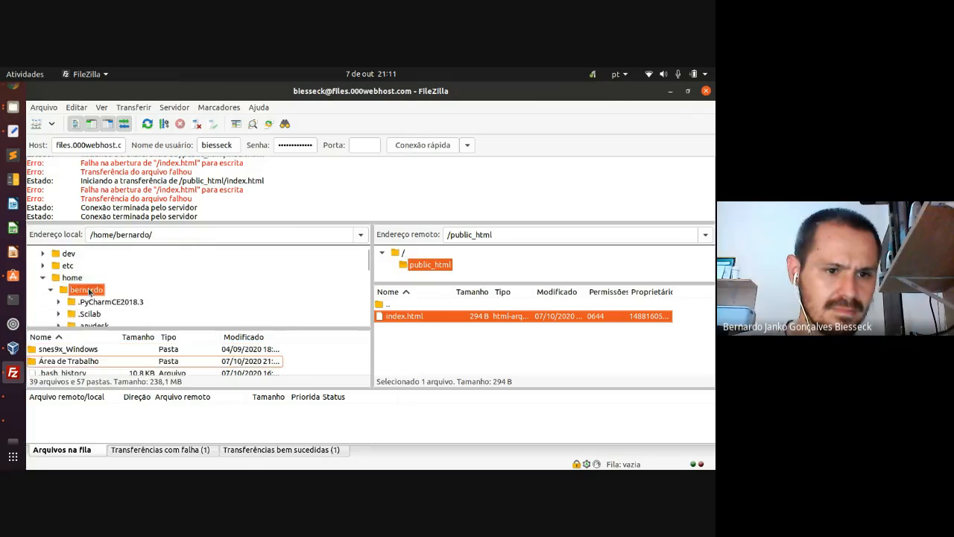
double_click(87, 290)
scroll(97, 290, down, 8)
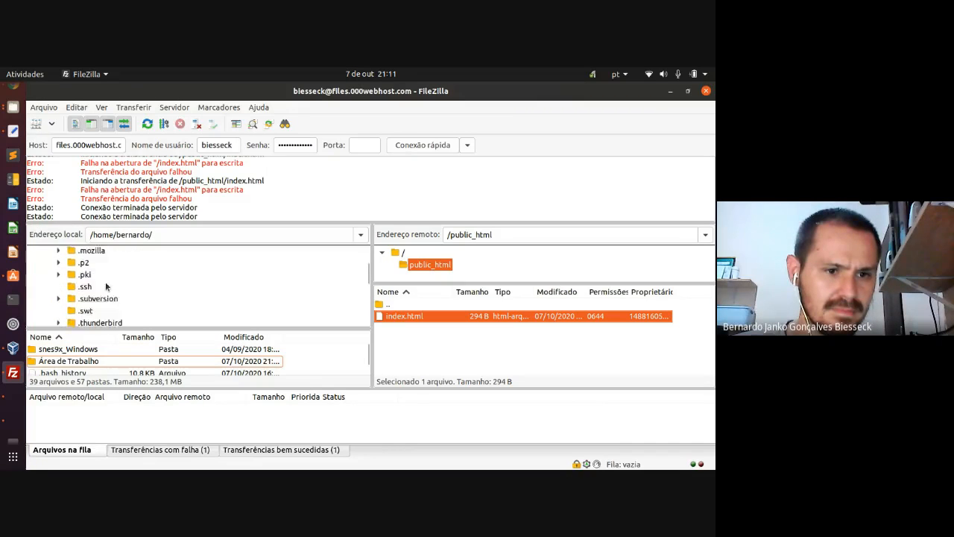
scroll(107, 286, down, 7)
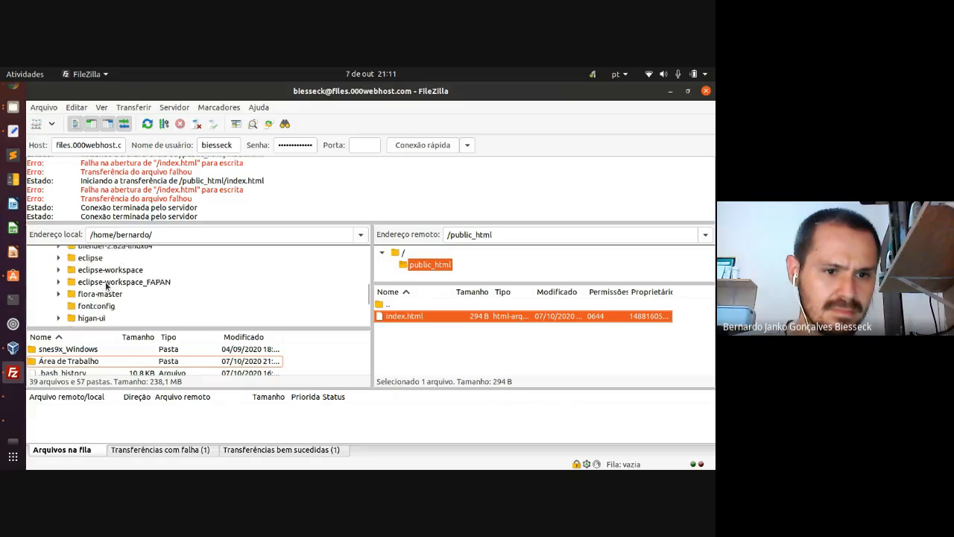
scroll(106, 287, down, 1)
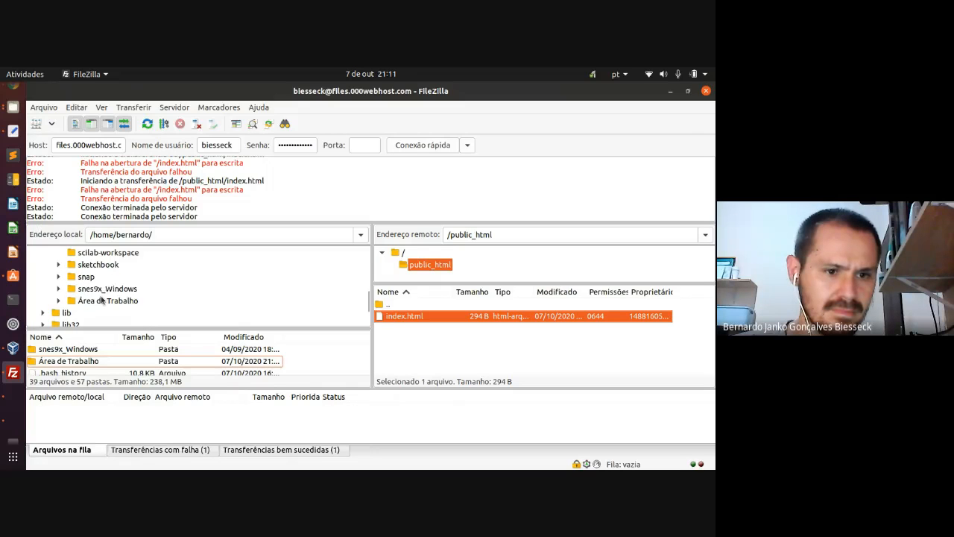
double_click(104, 301)
scroll(112, 298, down, 2)
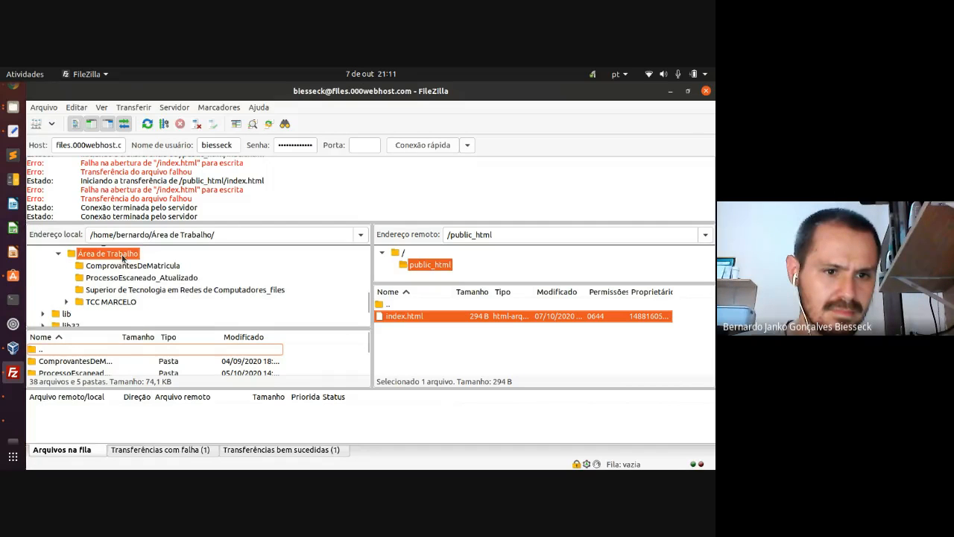
right_click(123, 257)
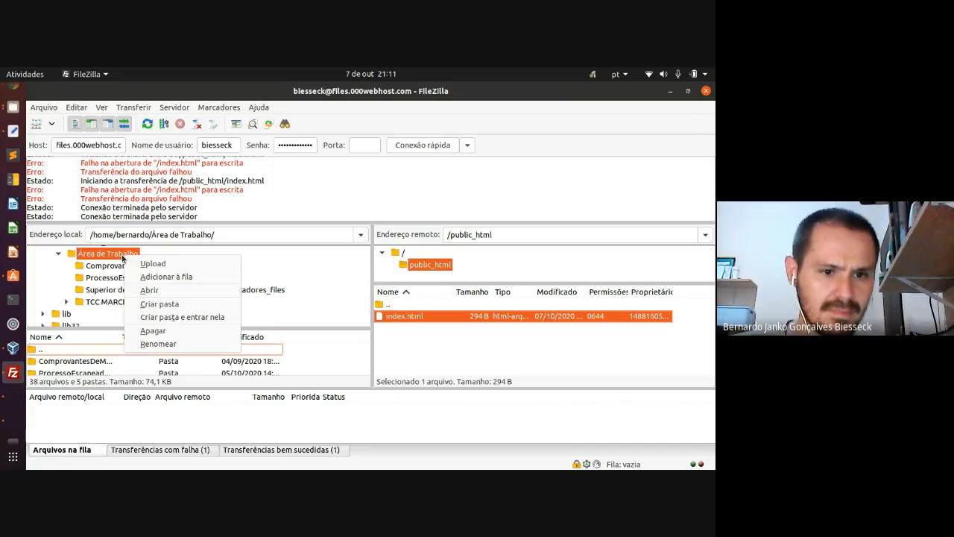
click(114, 256)
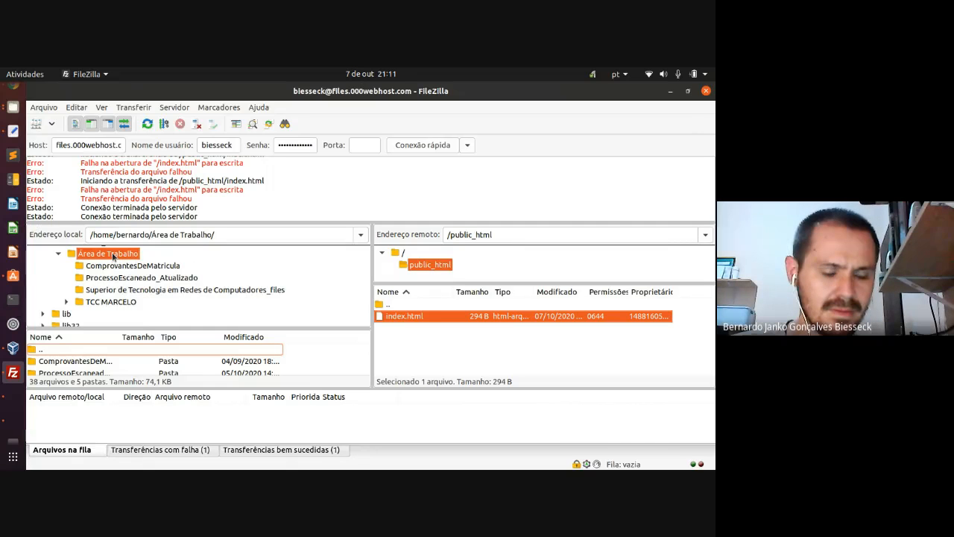
key(F5)
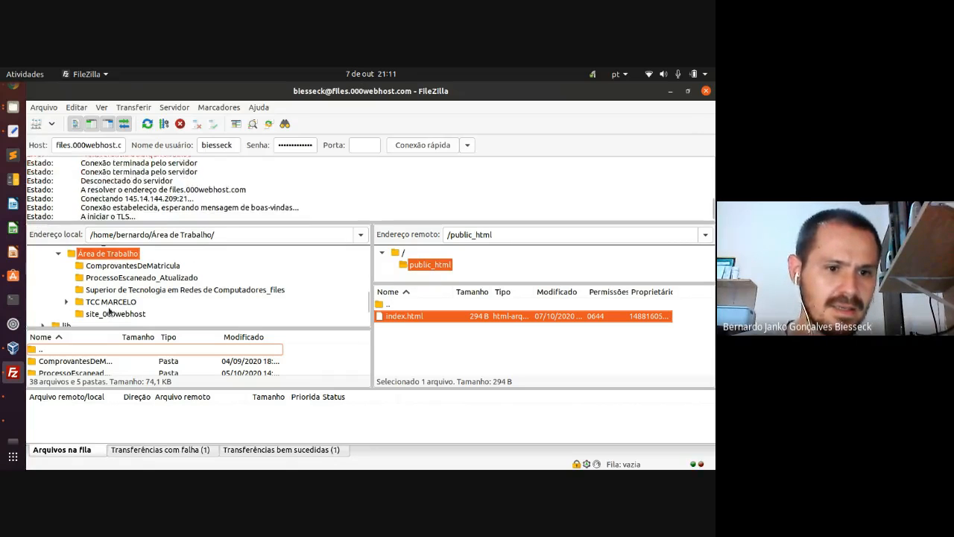
- Drag index.html from remote /public_html into the local site_000webhost folder to download it
click(111, 313)
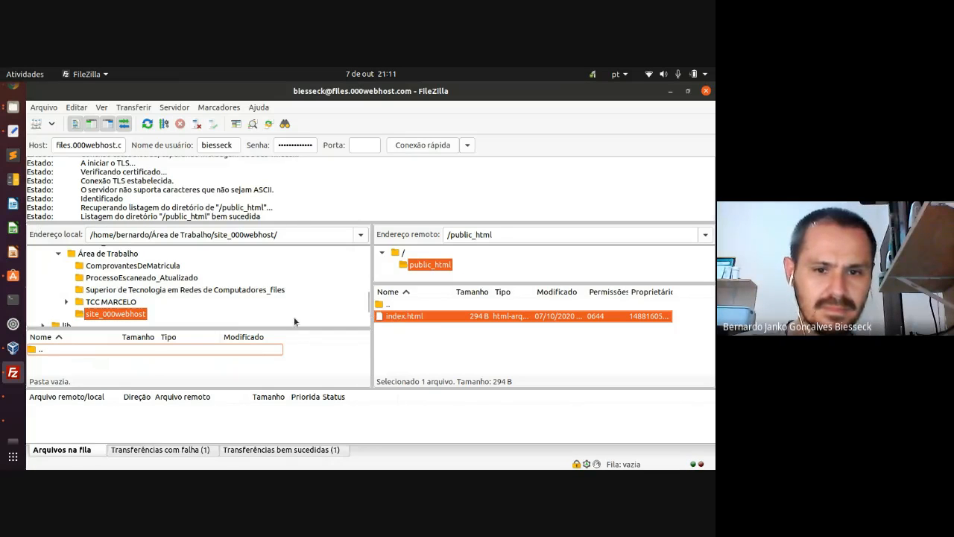
scroll(113, 315, down, 1)
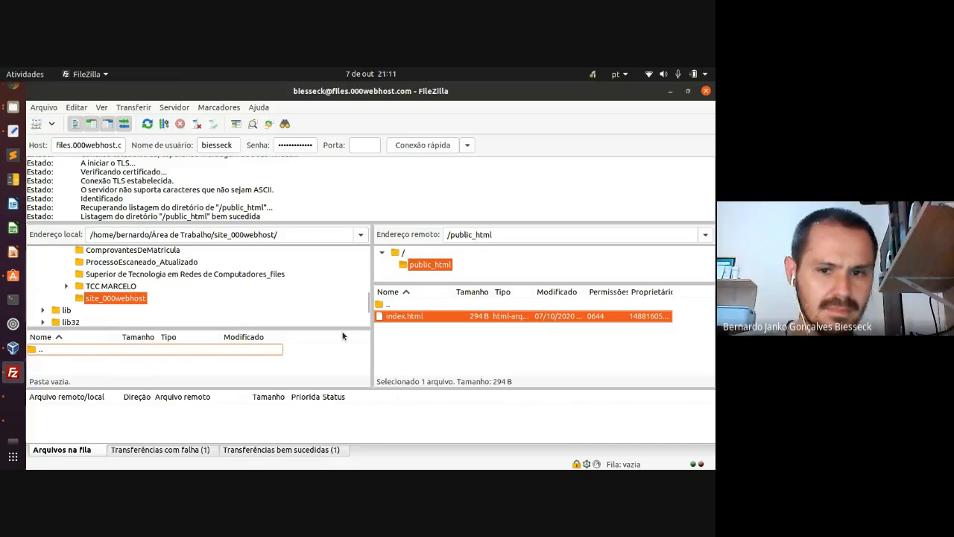
drag(412, 316, 96, 343)
drag(71, 362, 72, 363)
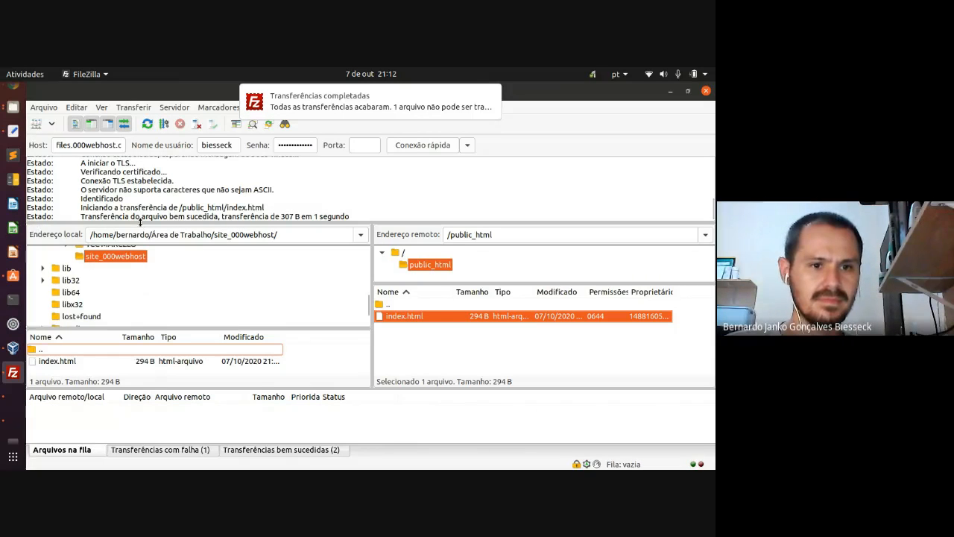
click(13, 107)
- Open index.html from the desktop site_000webhost folder with Editor de texto via Abrir com outro aplicativo
click(165, 121)
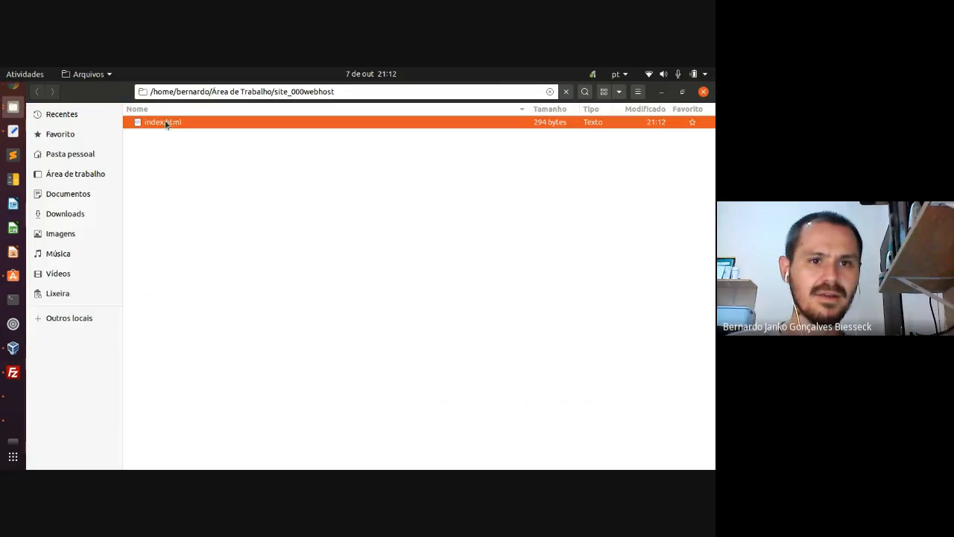
click(704, 94)
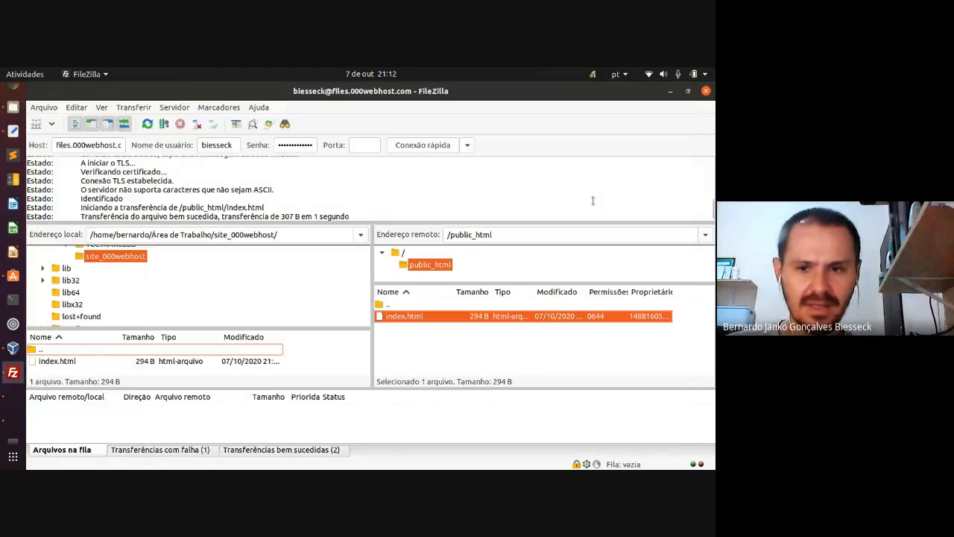
key(super+d)
double_click(544, 216)
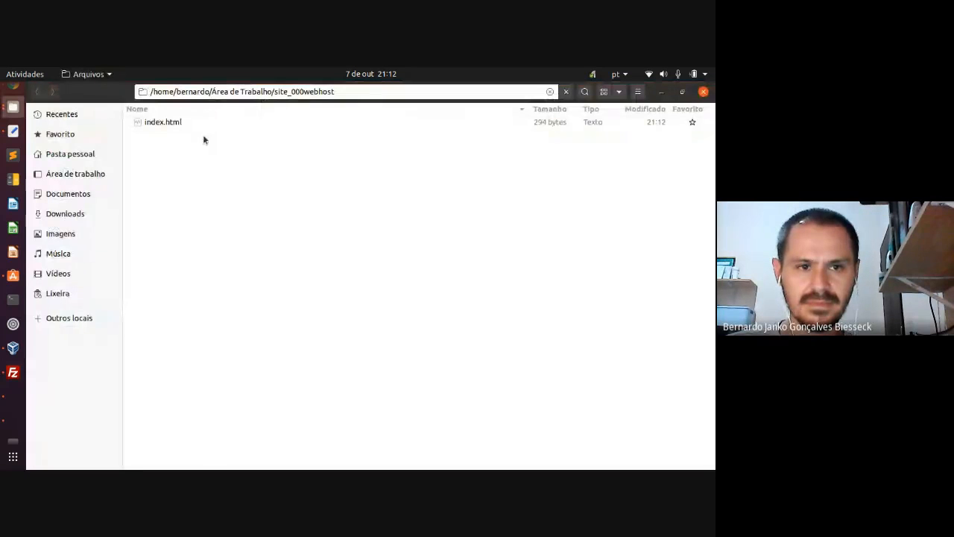
click(171, 122)
right_click(172, 123)
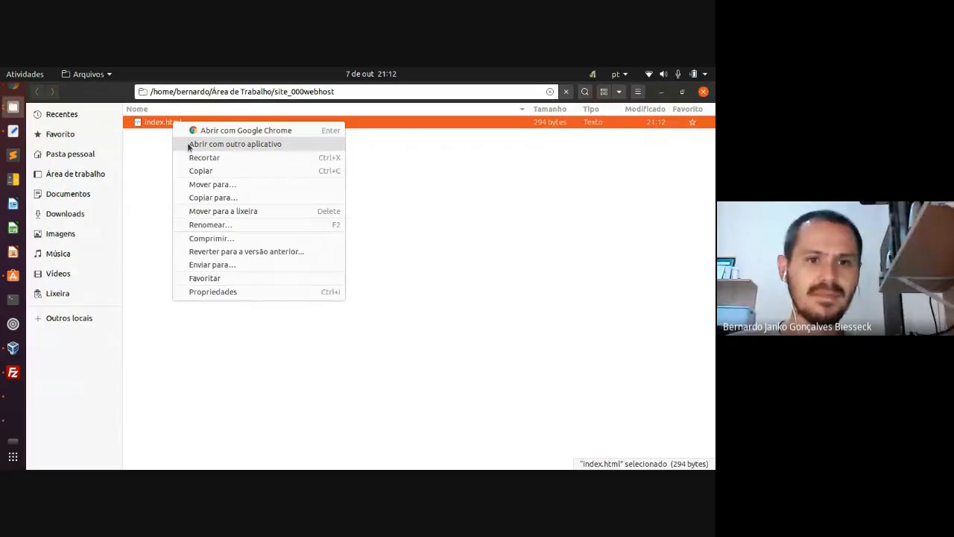
click(189, 145)
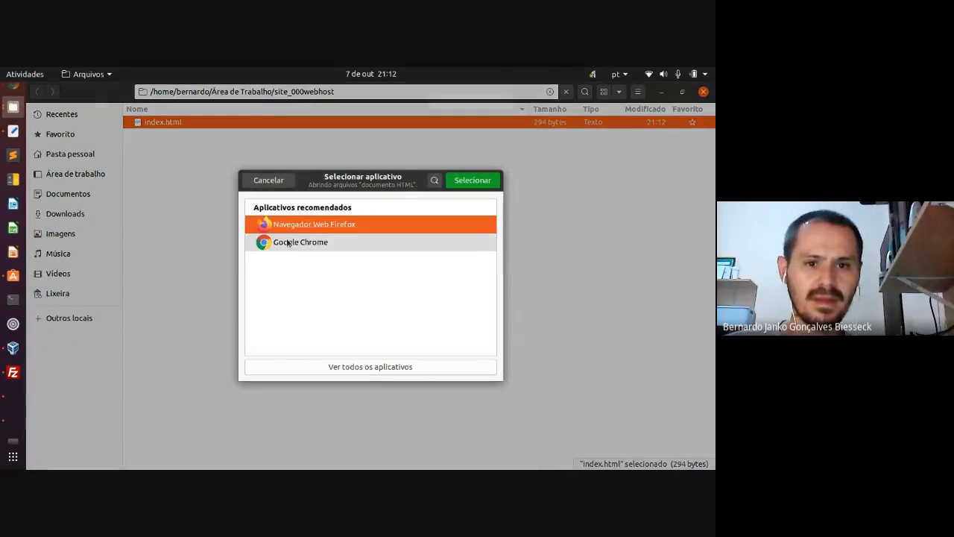
click(358, 368)
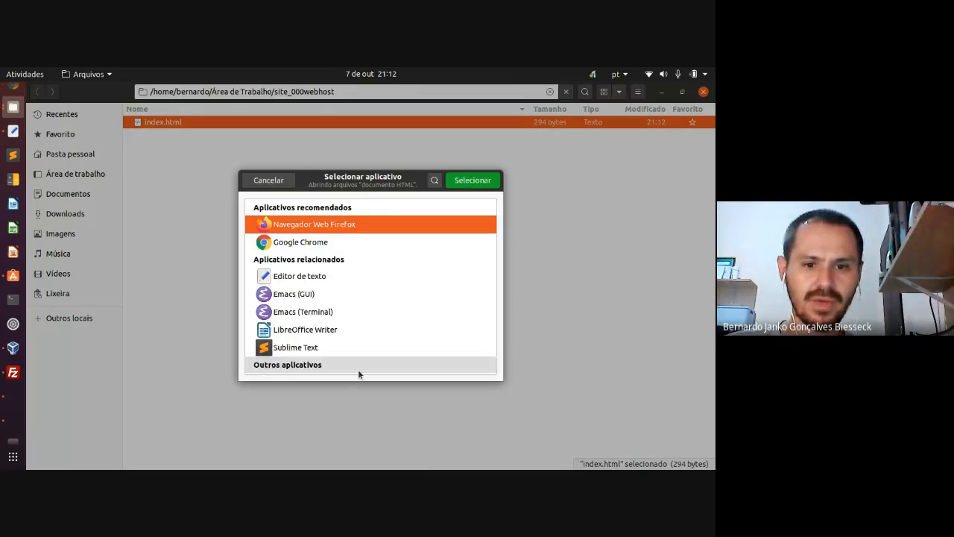
click(306, 277)
click(456, 179)
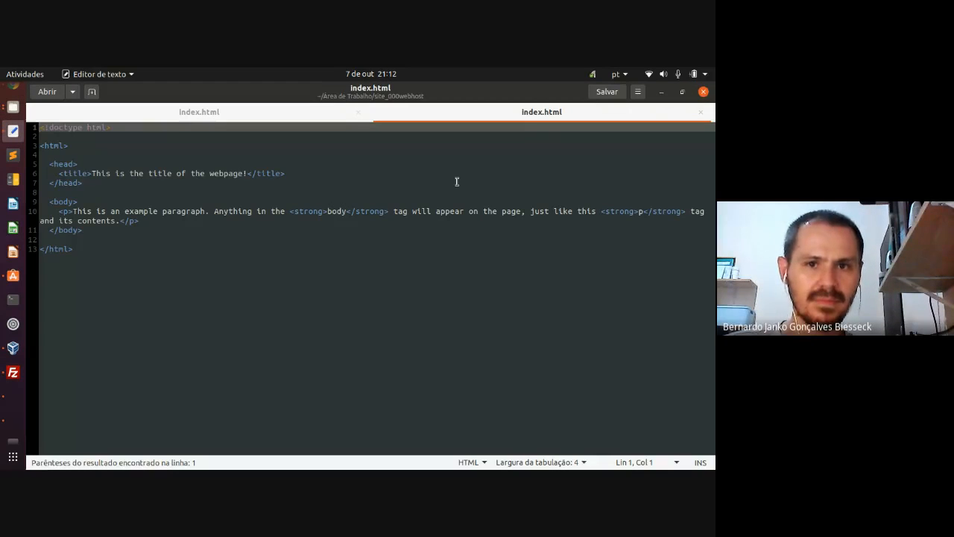
- Close the duplicate tab, retitle the page 'Servicos de Rede TCP/IP' and set the paragraph to 'Aula dia 07/10/2020'
click(358, 112)
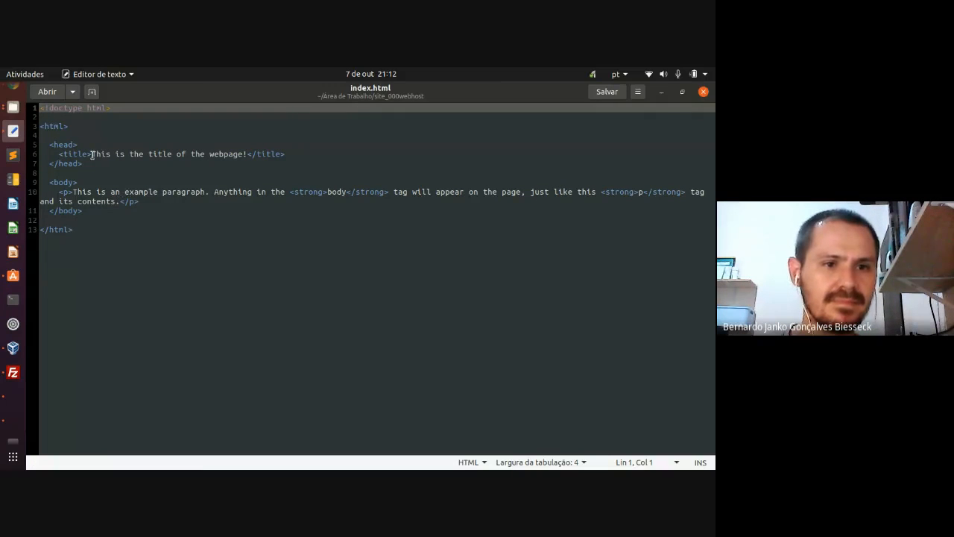
drag(91, 153, 245, 155)
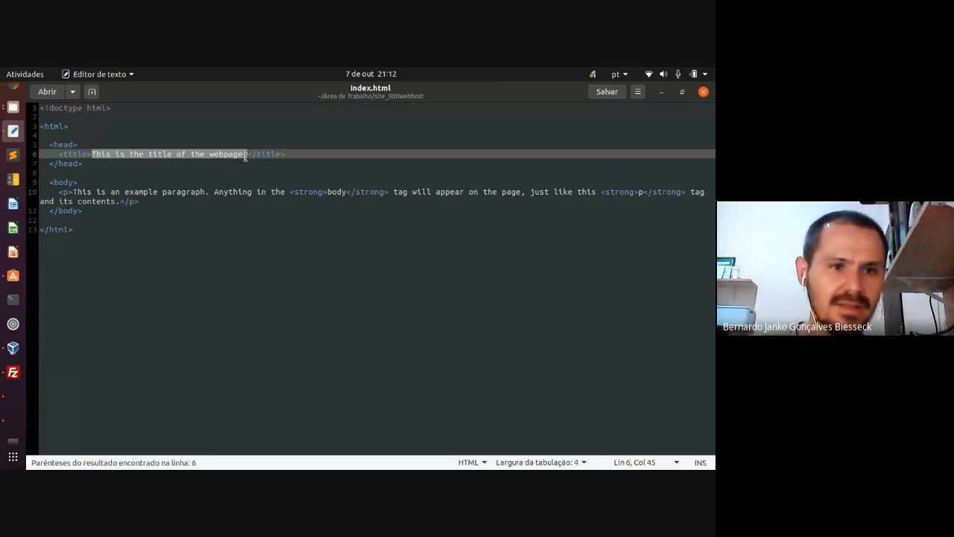
text(Servic)
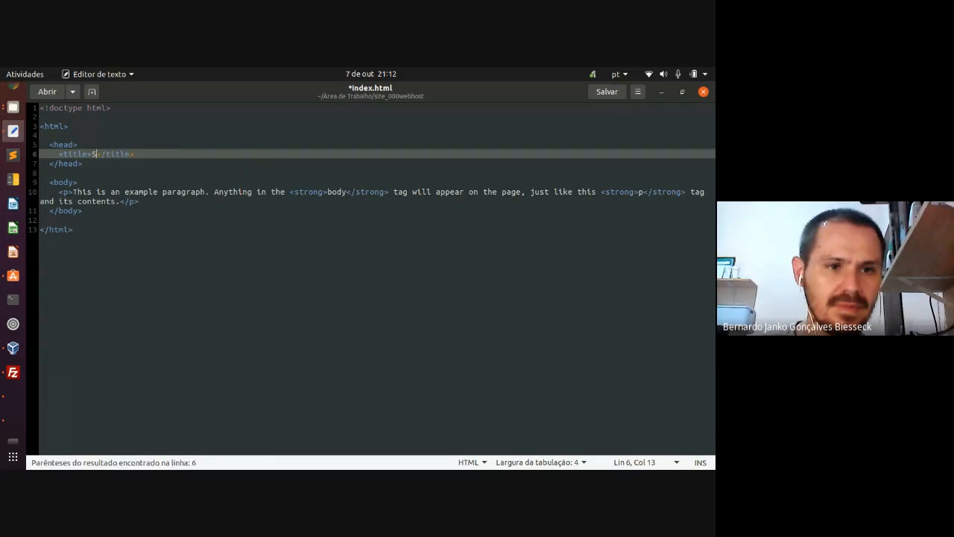
text(os de Rede)
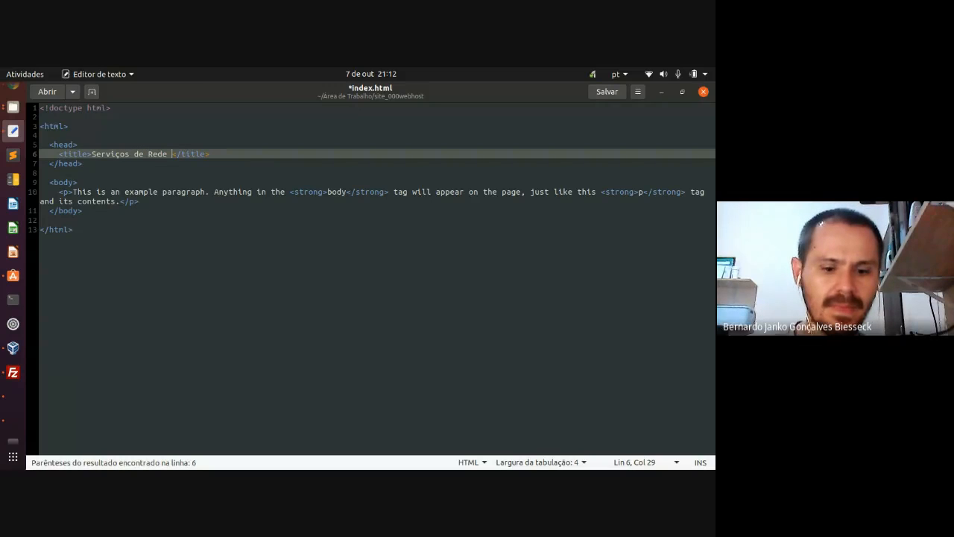
text( TCP/IP)
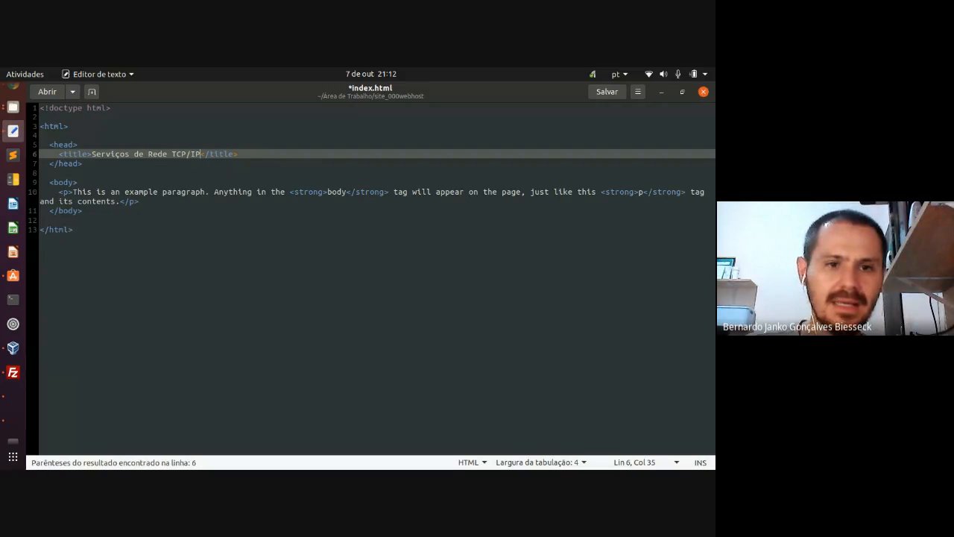
drag(72, 192, 119, 200)
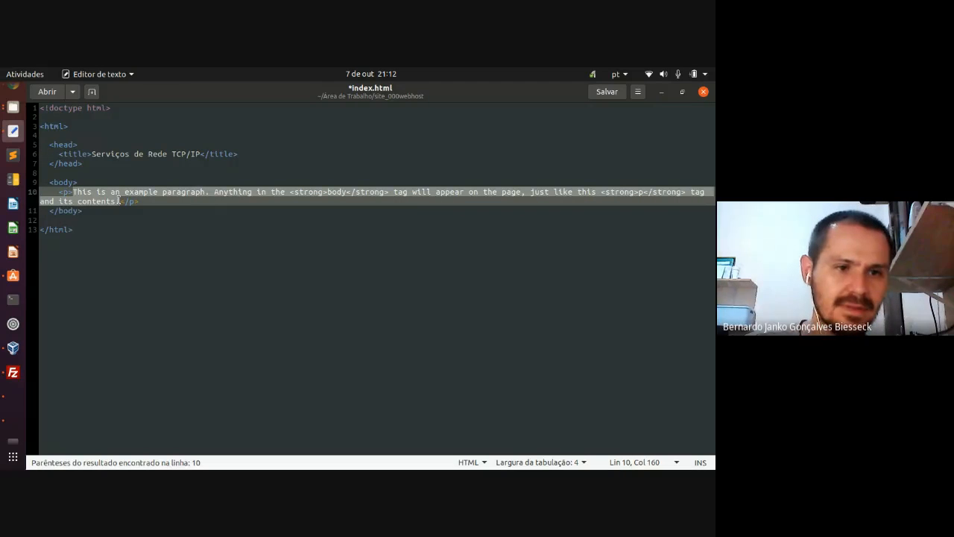
text(Aula dia )
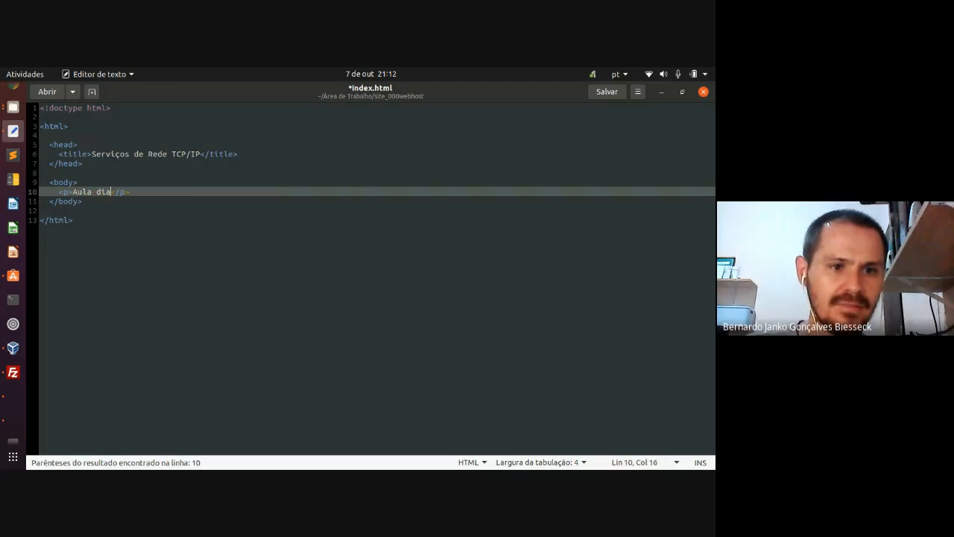
text(07/10)
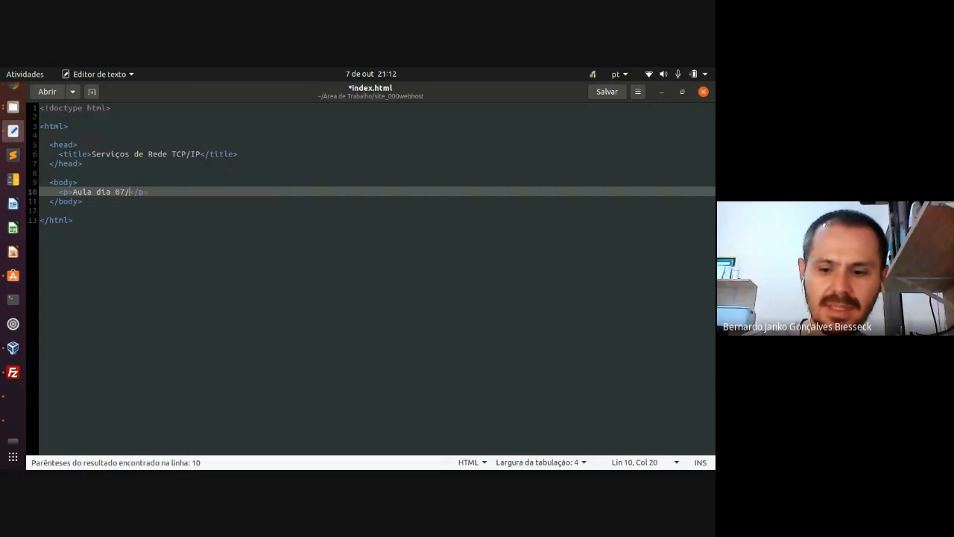
text(/2020)
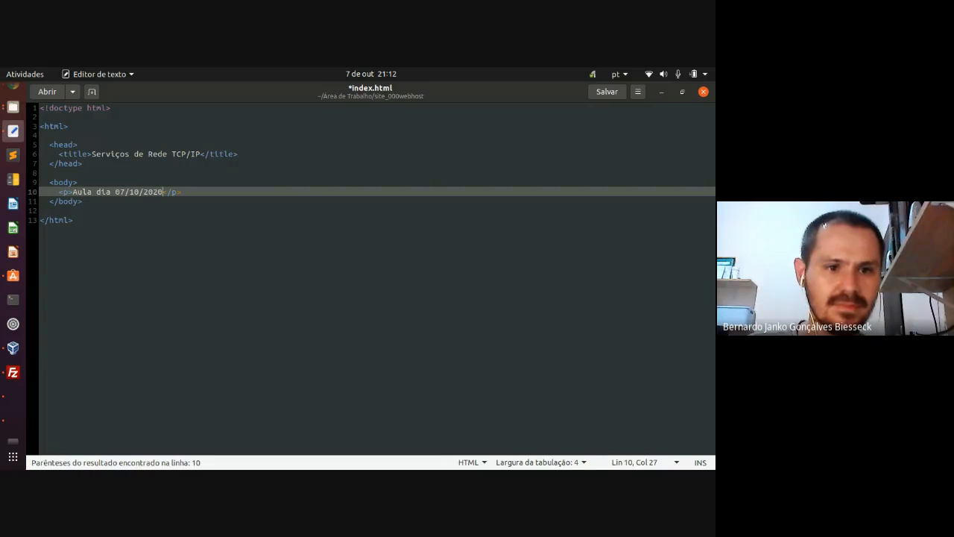
key(Right)
key(Right)
key(Right)
key(Right)
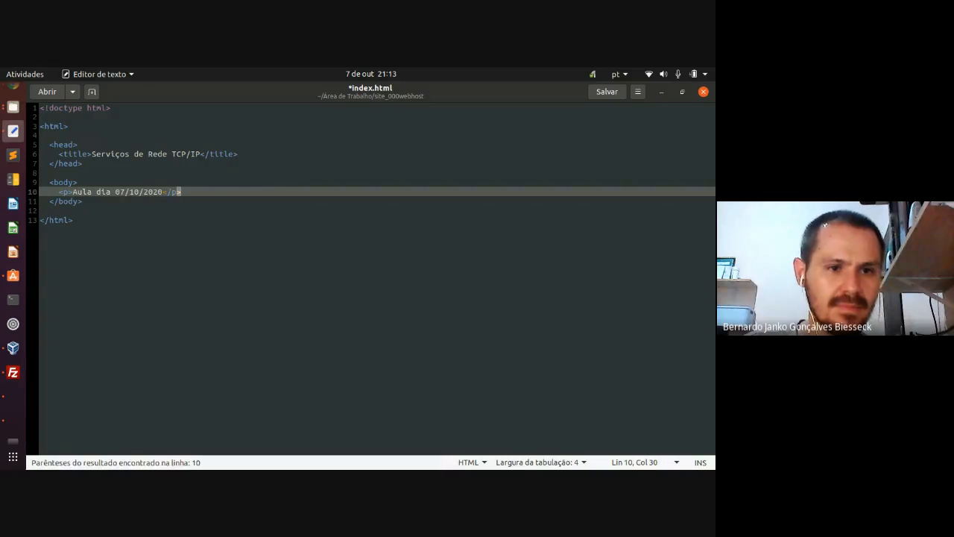
- Wrap the date on line 10 in <h1></h1> heading tags
key(ctrl+shift+Left)
key(ctrl+shift+Left)
key(ctrl+shift+Left)
key(ctrl+shift+Left)
key(ctrl+shift+Left)
key(ctrl+shift+Left)
key(ctrl+shift+Left)
key(End)
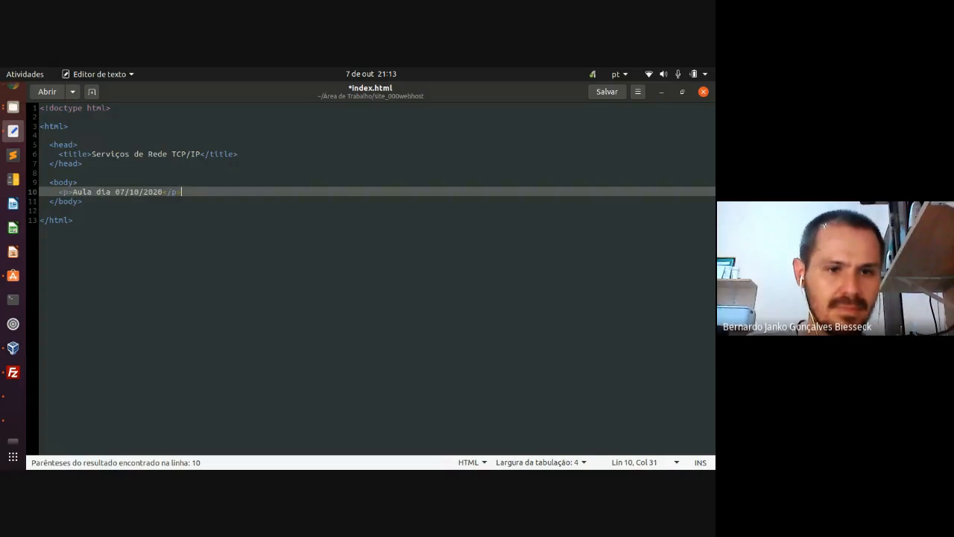
key(Left)
key(Left)
key(Left)
key(Left)
key(Left)
key(Left)
key(Left)
key(Left)
key(Left)
key(Left)
key(Left)
key(Left)
key(Left)
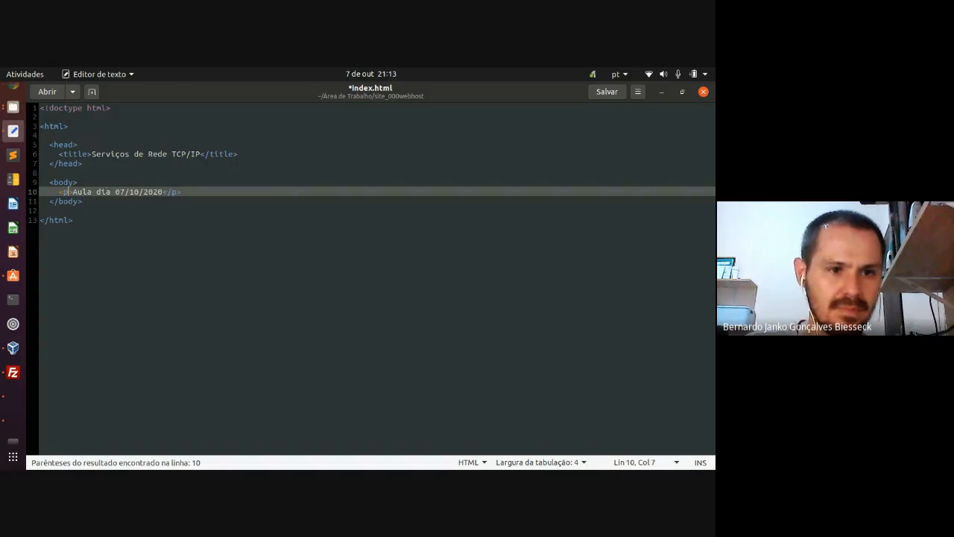
text(<h1)
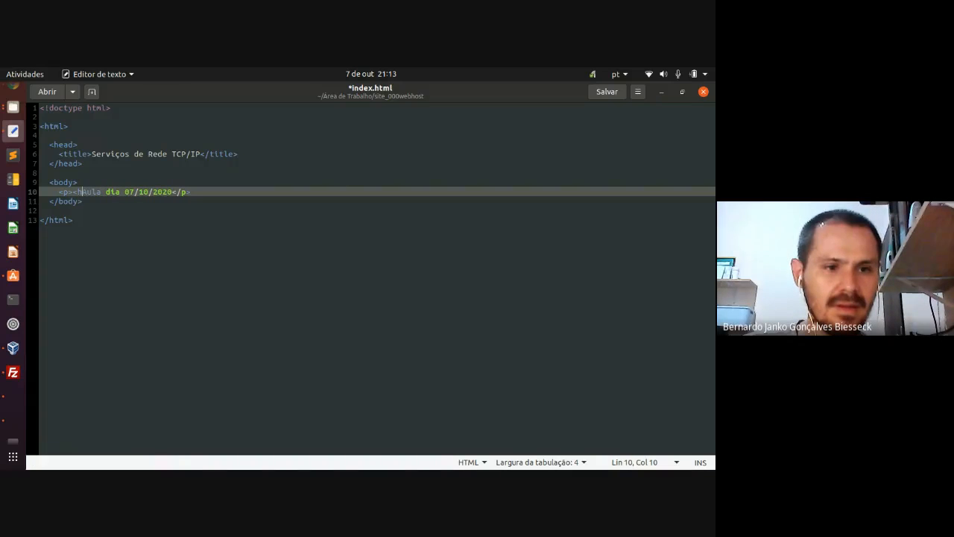
text(>)
key(Right)
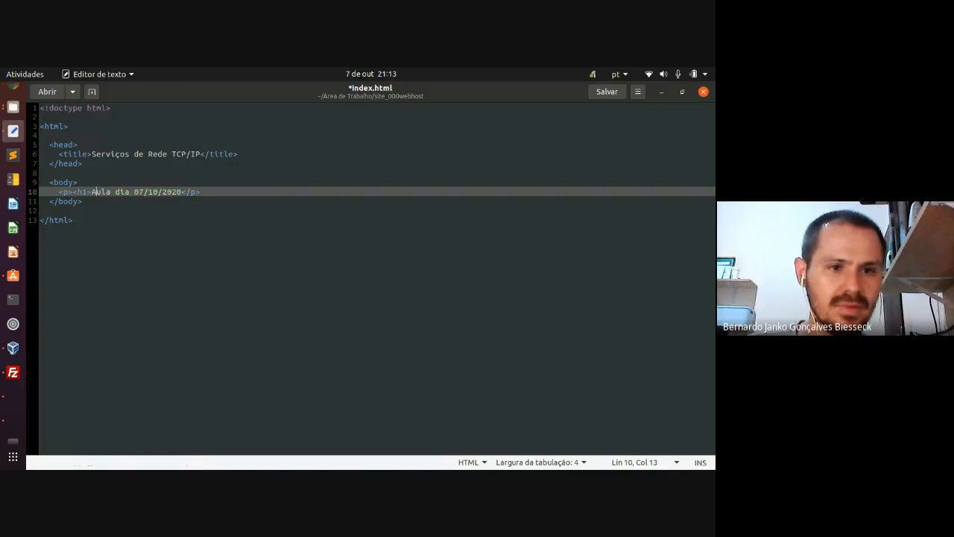
key(Right)
key(Right)
key(Right)
key(Right)
key(Right)
key(Right)
key(Right)
key(Right)
key(Right)
key(Right)
key(Right)
key(Right)
key(Right)
key(Right)
text(<)
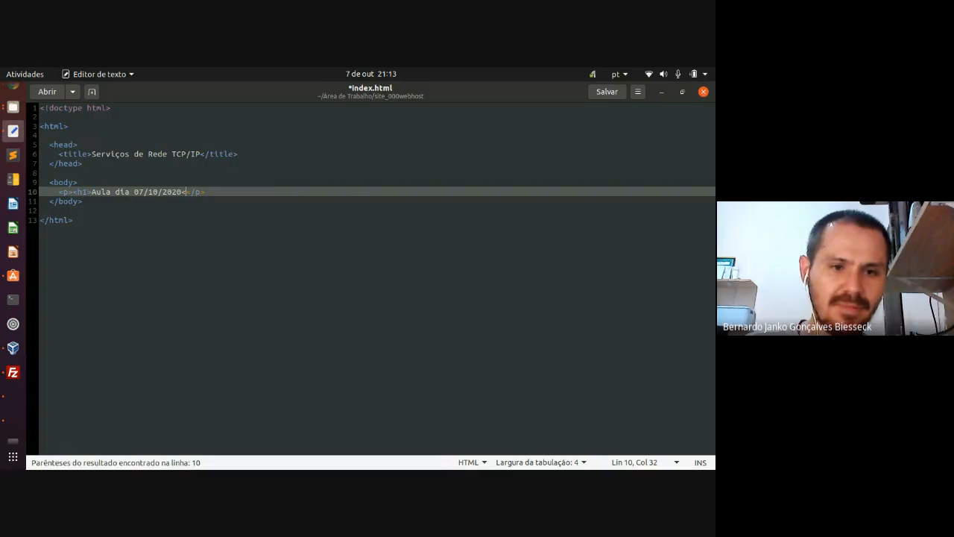
text(/)
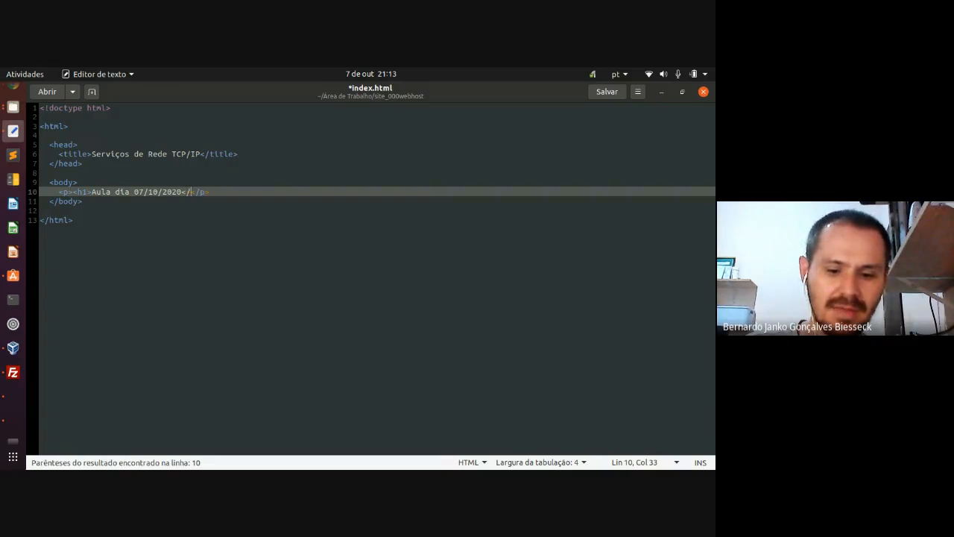
text(h)
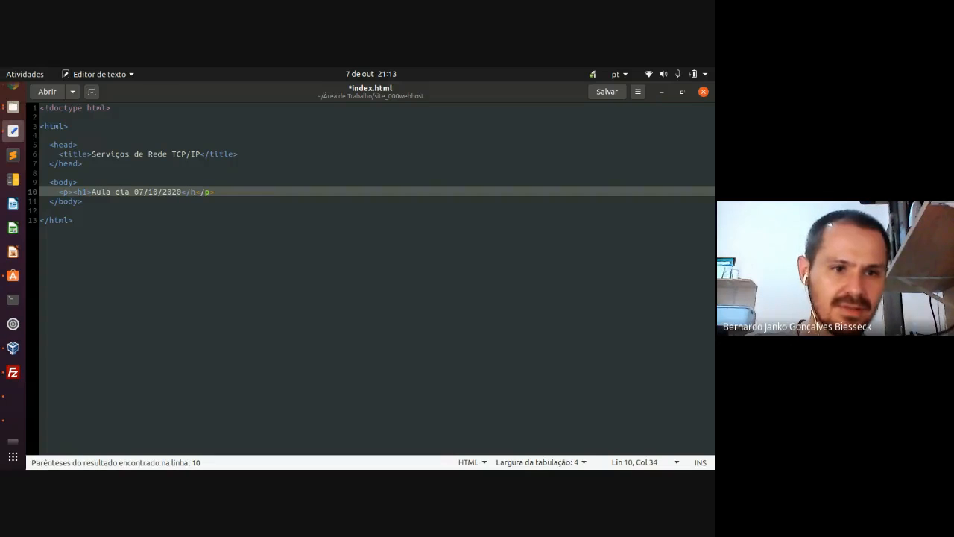
text(1>)
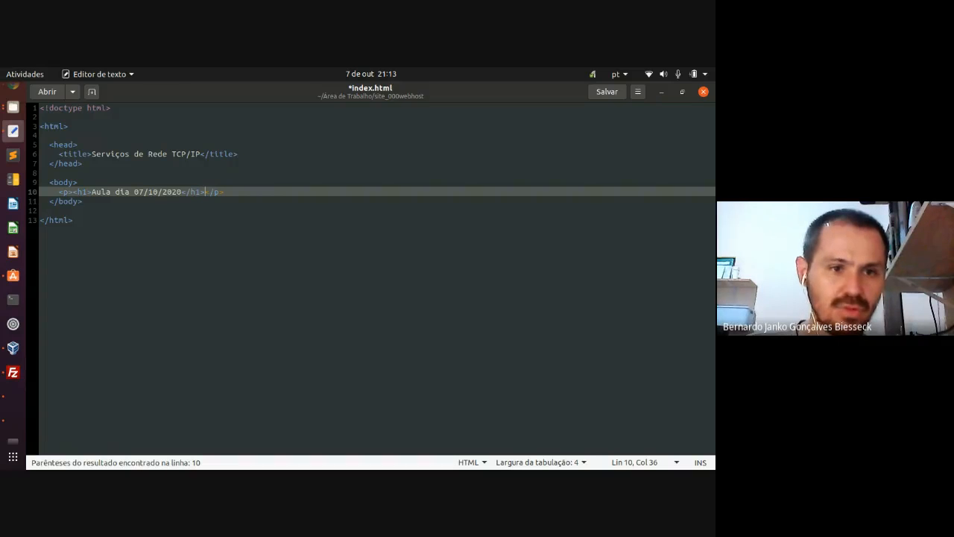
- Duplicate the heading line onto a new line 11 and strip its h1 tags
key(End)
key(Return)
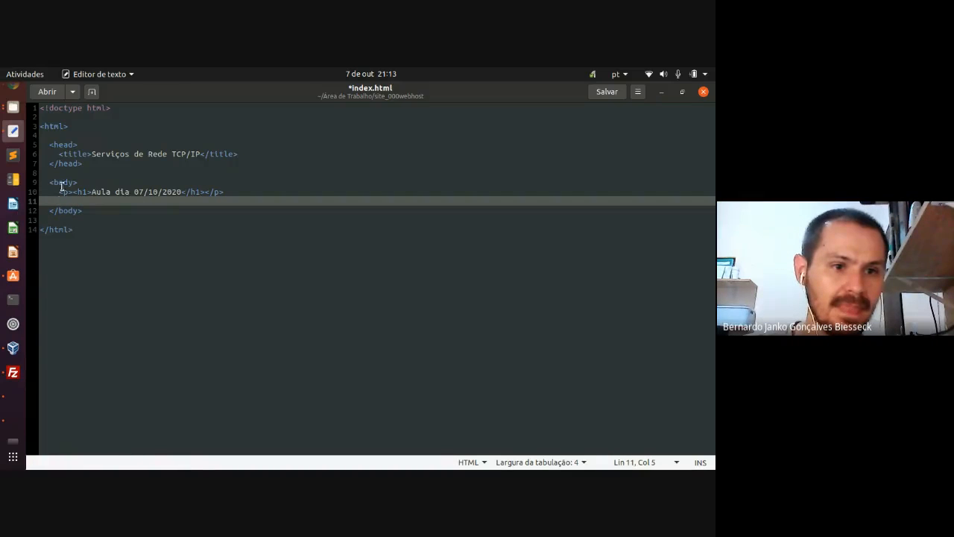
drag(59, 192, 225, 192)
key(ctrl+c)
click(91, 199)
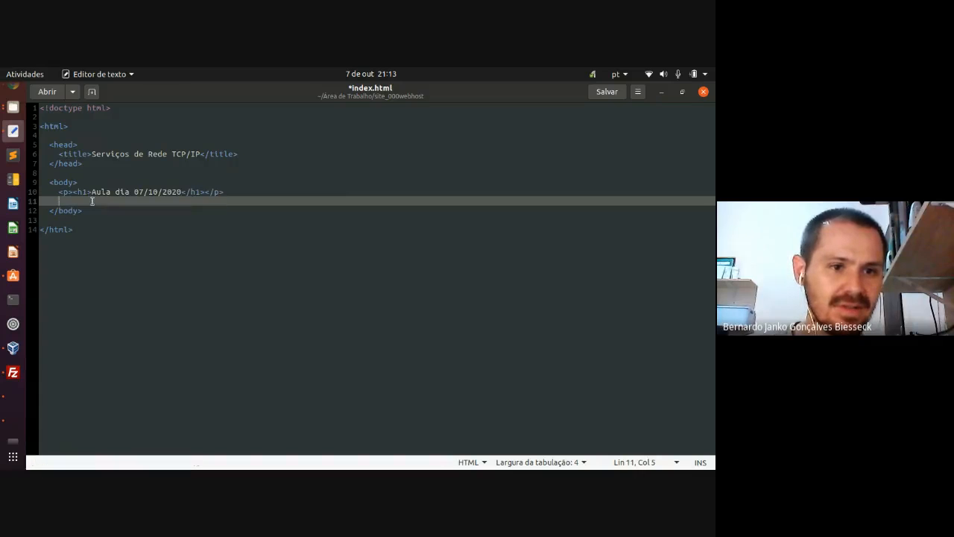
key(ctrl+v)
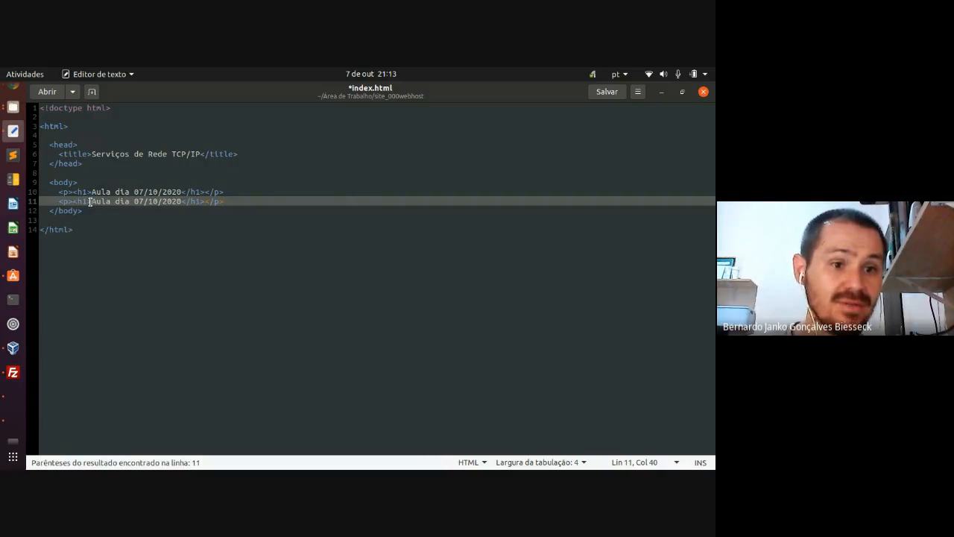
click(89, 201)
key(BackSpace)
key(BackSpace)
key(BackSpace)
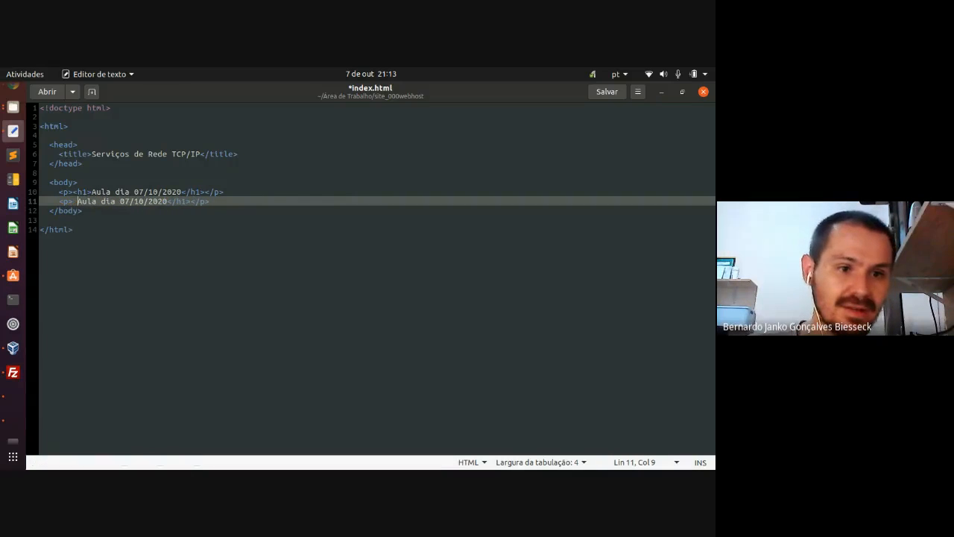
key(Right)
key(Right)
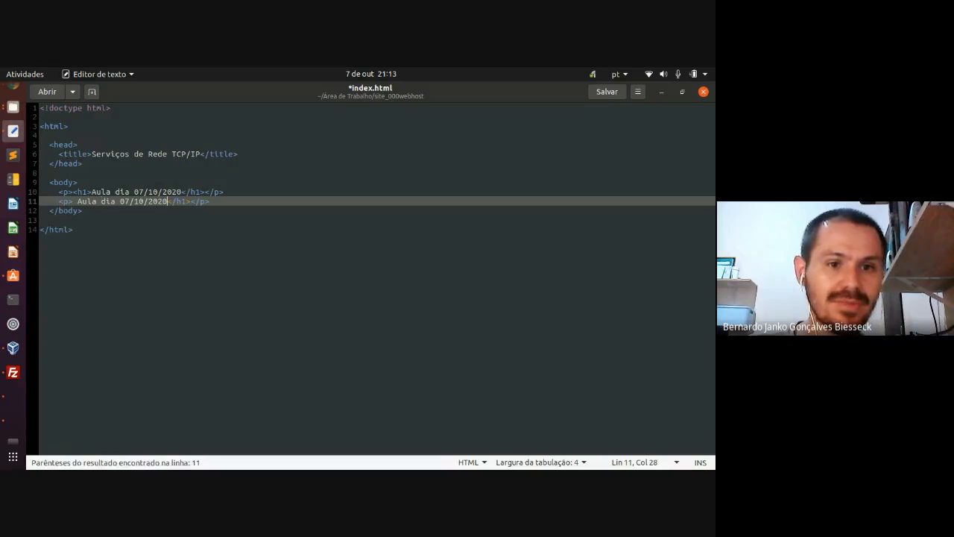
key(Right)
key(Right)
key(Right)
key(Right)
key(Right)
key(BackSpace)
key(BackSpace)
key(BackSpace)
key(BackSpace)
key(BackSpace)
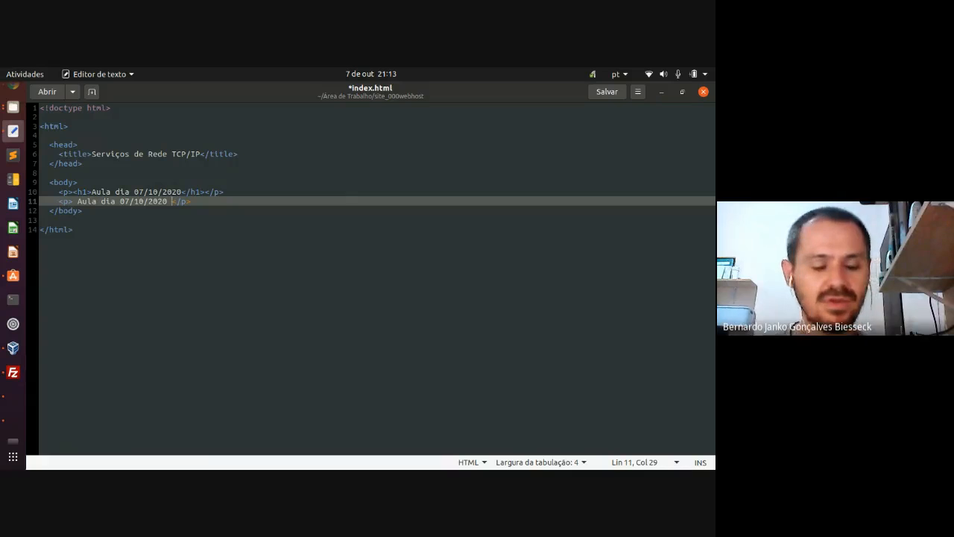
- Replace line 11's text with 'Testando a página web... funcionou!!!' and save index.html
key(ctrl+s)
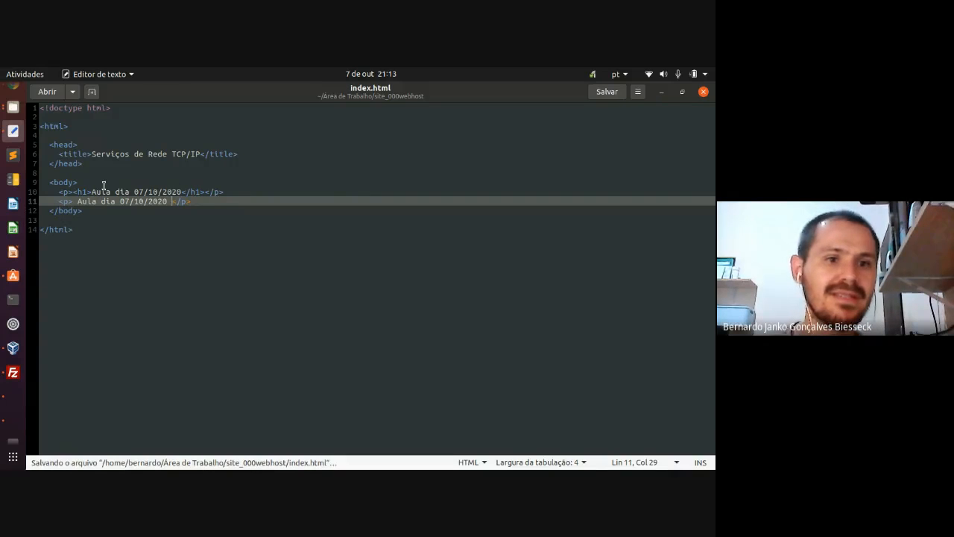
key(BackSpace)
key(BackSpace)
key(BackSpace)
key(BackSpace)
key(BackSpace)
key(BackSpace)
key(BackSpace)
key(BackSpace)
key(BackSpace)
key(BackSpace)
key(BackSpace)
key(BackSpace)
key(BackSpace)
key(BackSpace)
key(BackSpace)
key(BackSpace)
key(BackSpace)
key(BackSpace)
key(BackSpace)
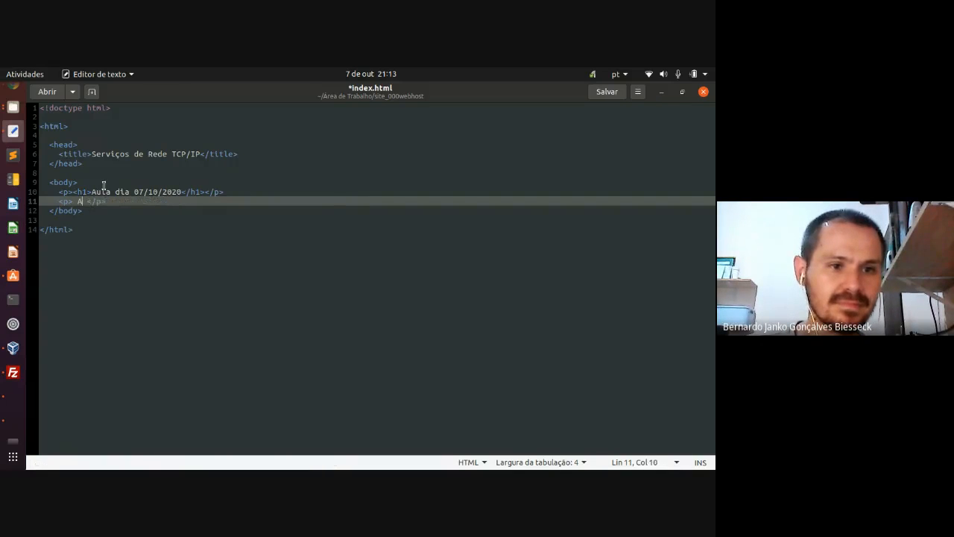
text(Testando )
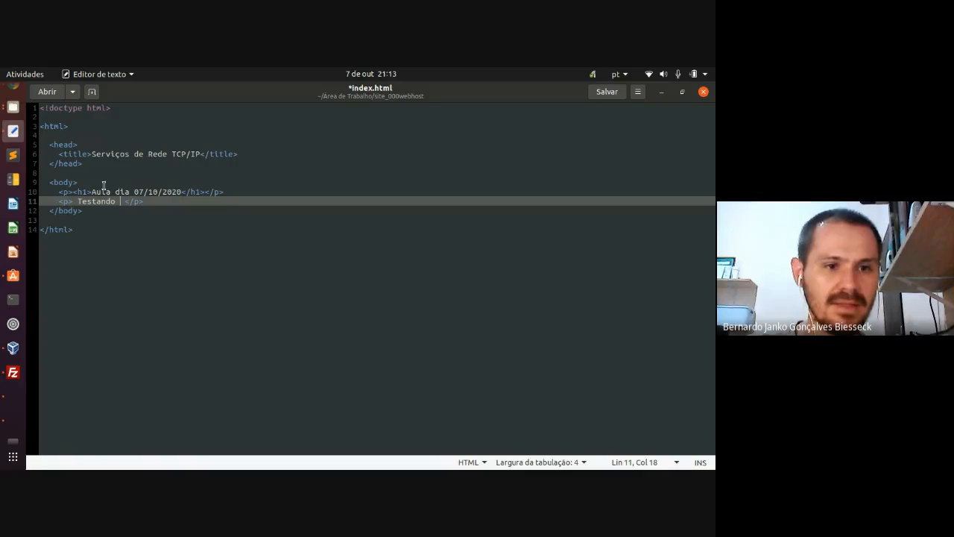
text(a página web...)
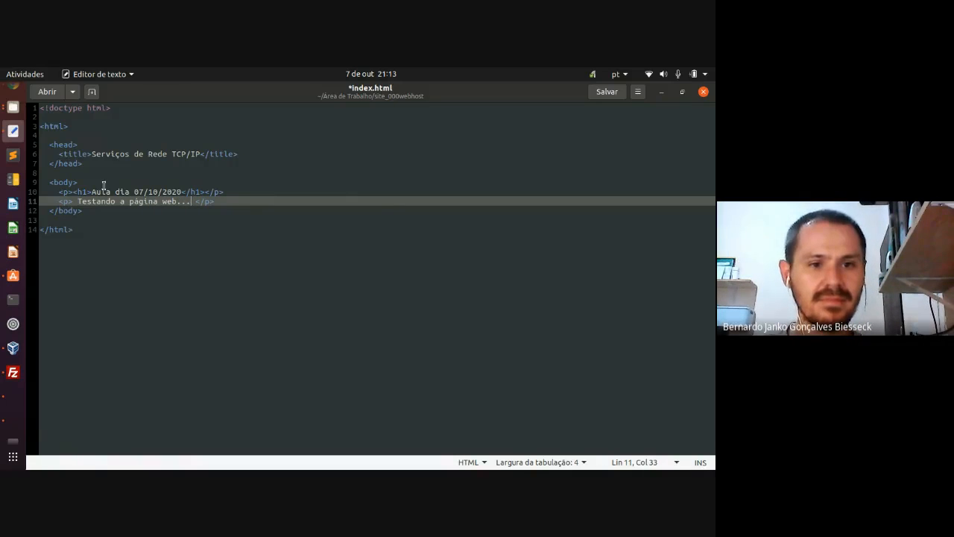
text( funcionou! )
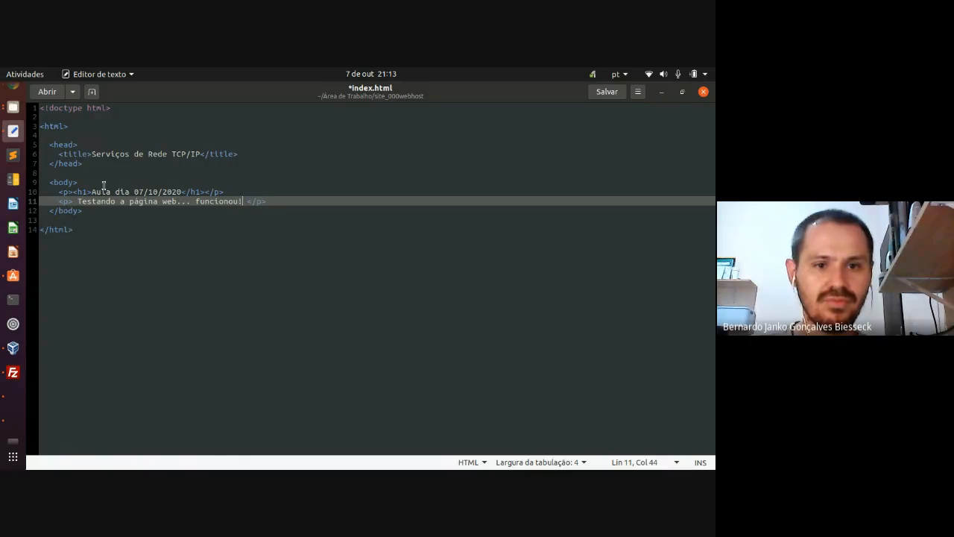
text(!!)
key(ctrl+s)
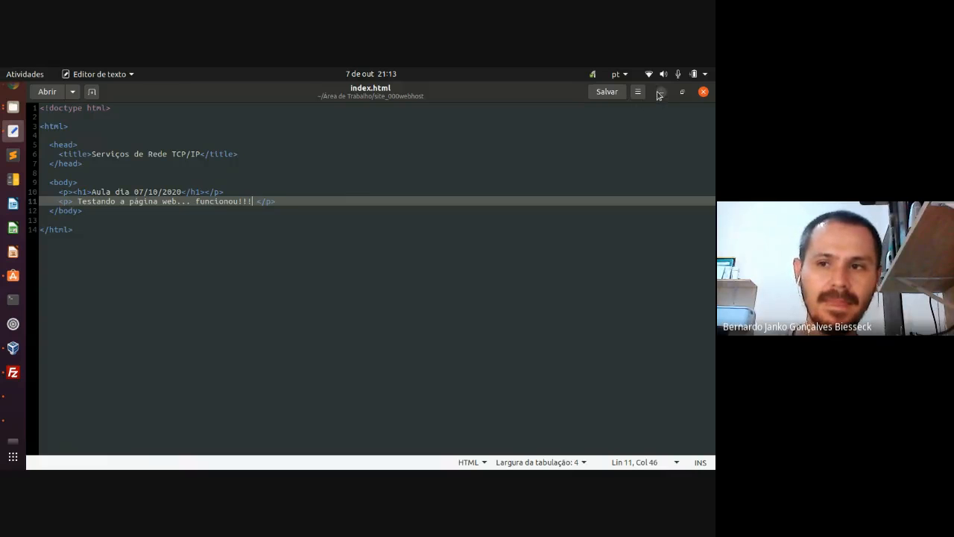
- Refresh FileZilla's local folder listing so the edited index.html appears
click(13, 371)
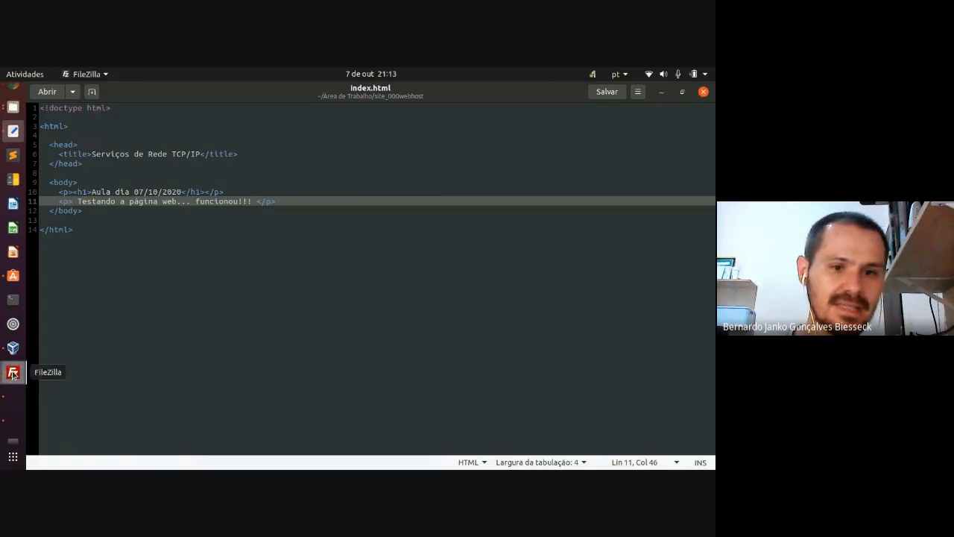
click(63, 363)
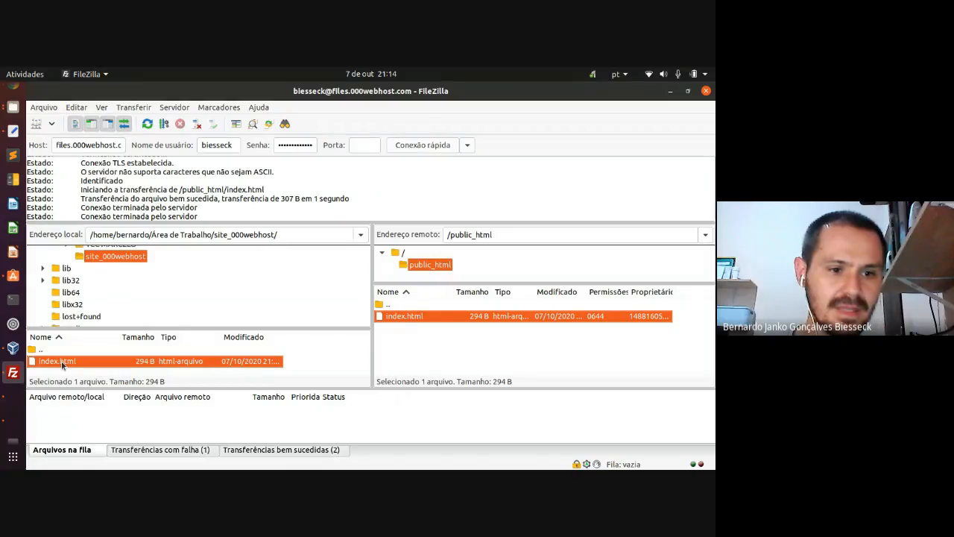
right_click(63, 363)
right_click(54, 369)
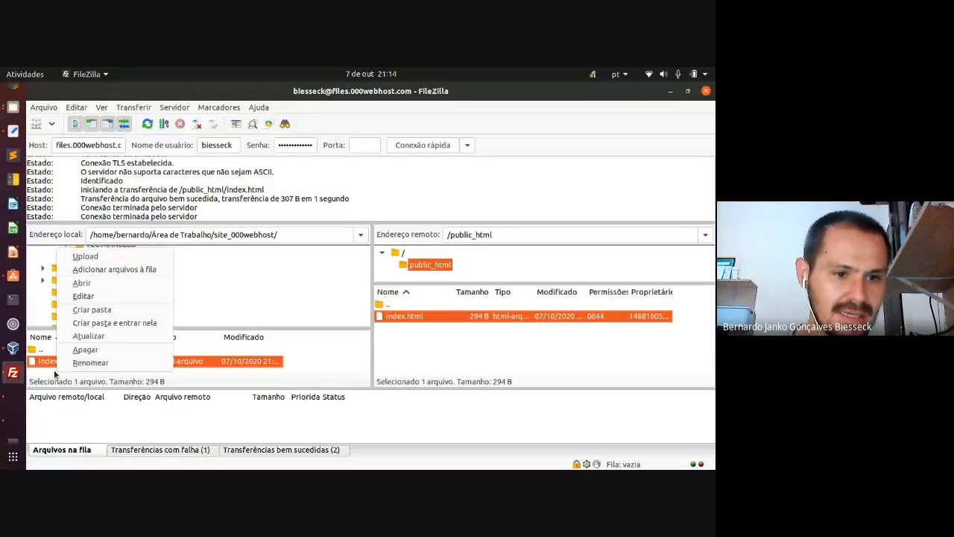
click(88, 335)
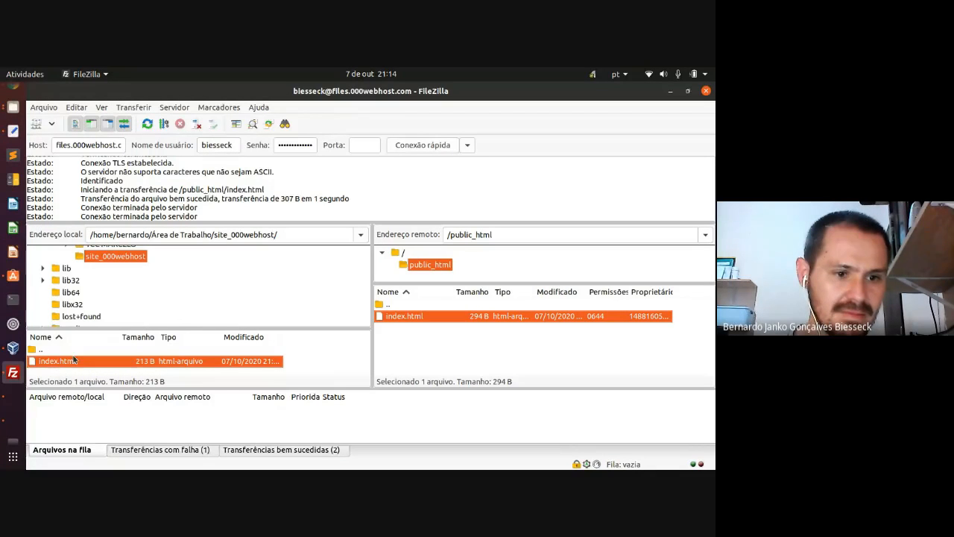
- Upload index.html into public_html, overwrite the old copy, and confirm the remote file shows 213 B
drag(60, 363, 428, 344)
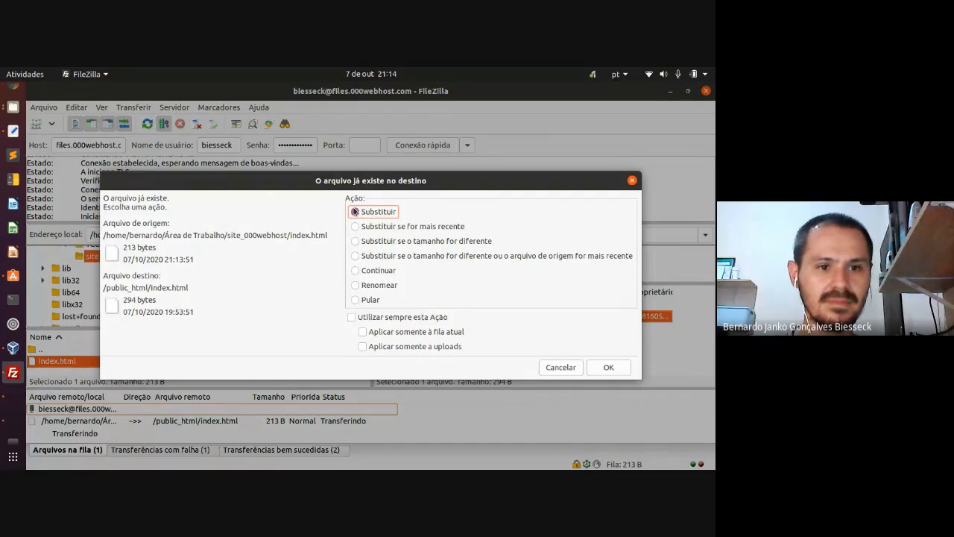
click(607, 367)
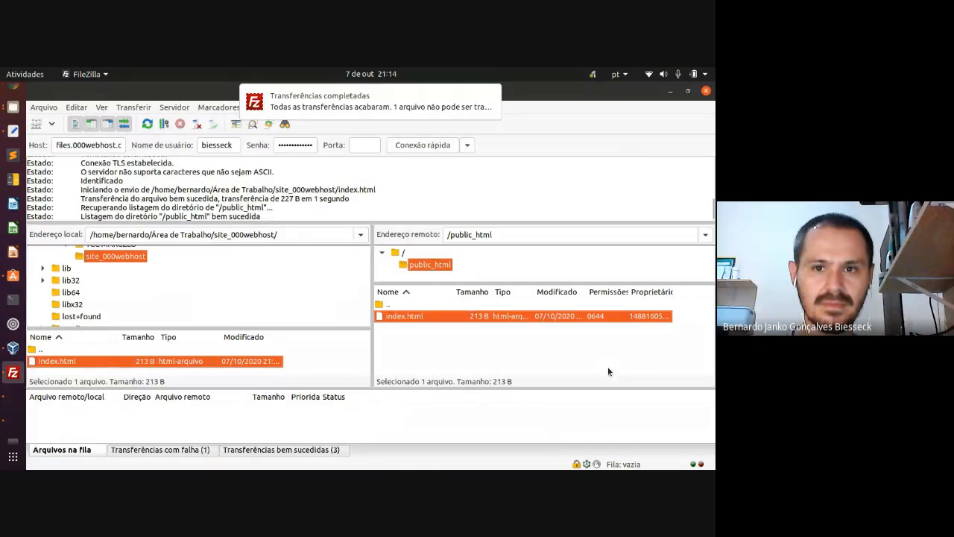
mouse_move(489, 102)
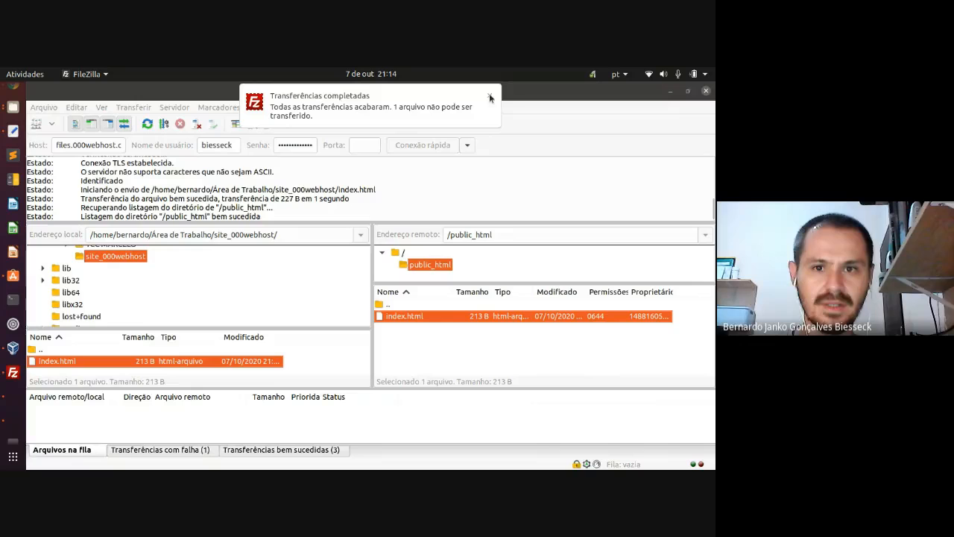
click(489, 97)
click(457, 334)
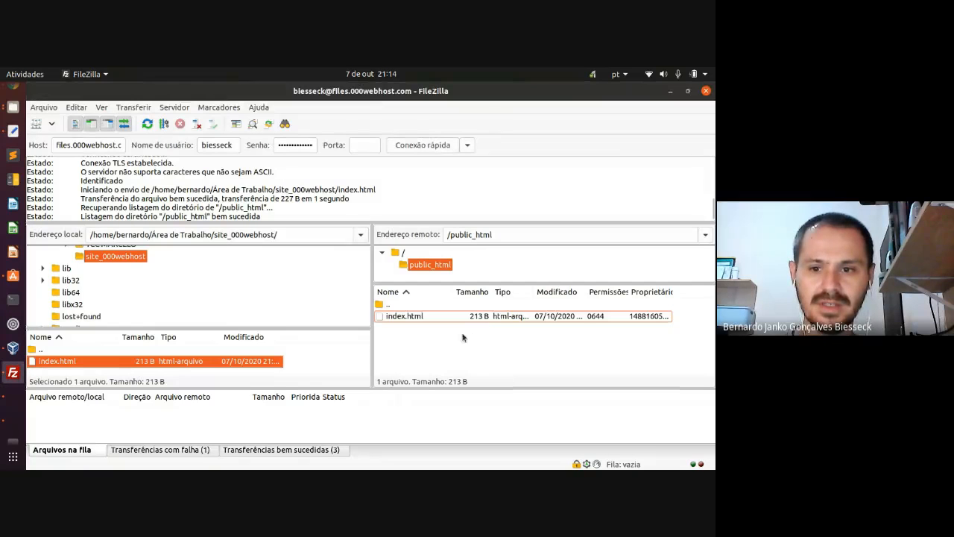
right_click(458, 336)
click(489, 274)
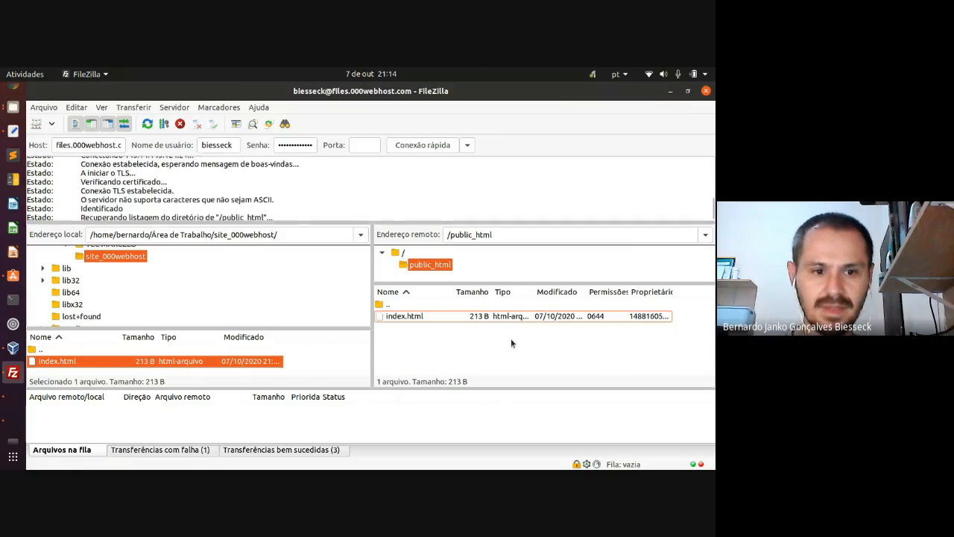
click(475, 318)
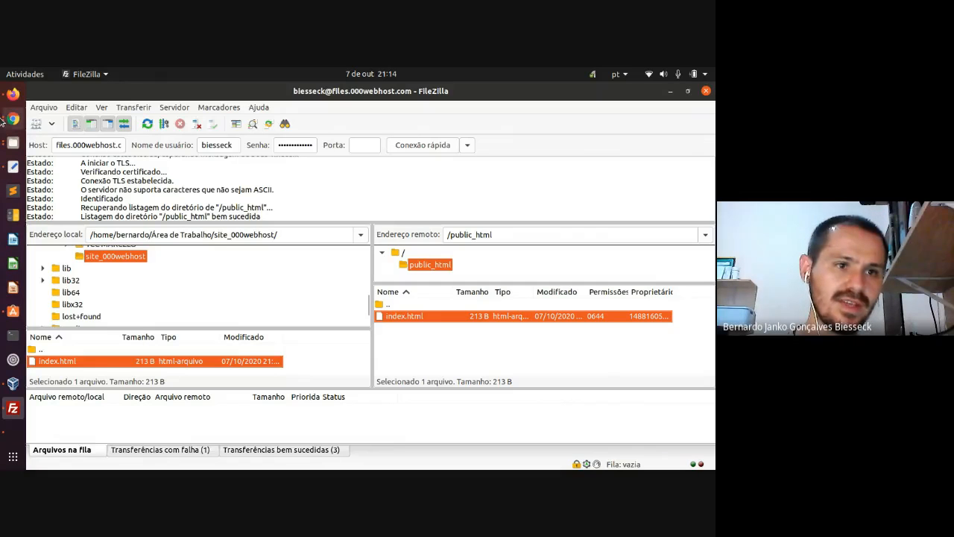
- Reload the live 000webhostapp site tab in Chrome
click(8, 121)
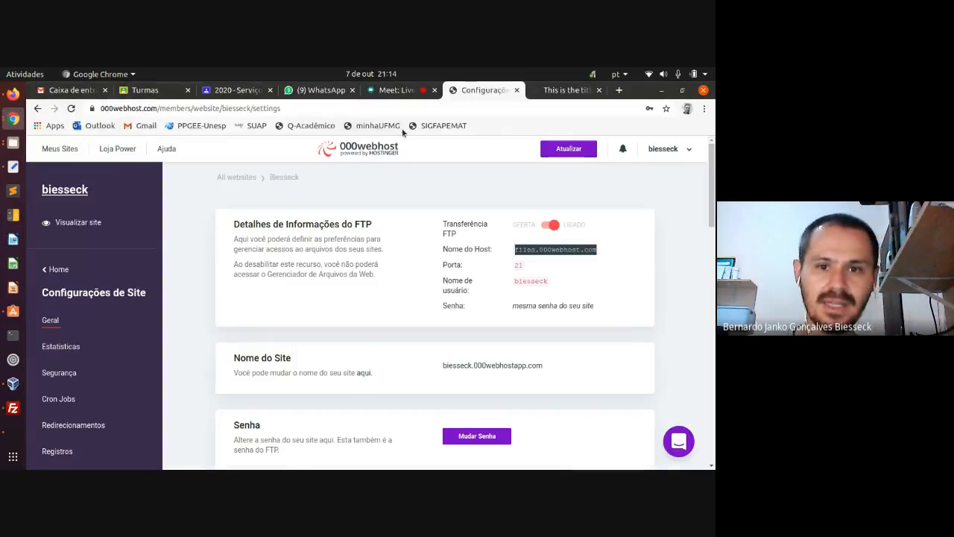
click(533, 90)
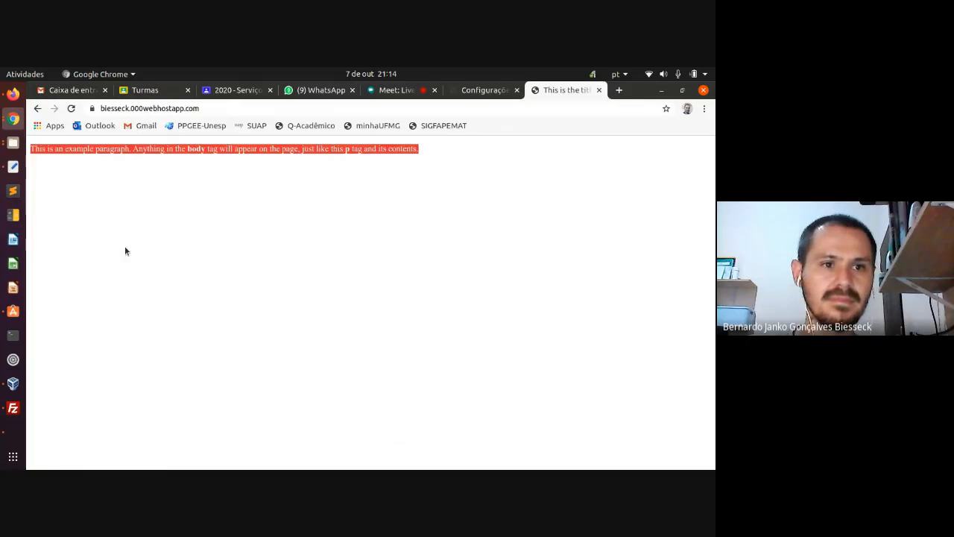
click(70, 109)
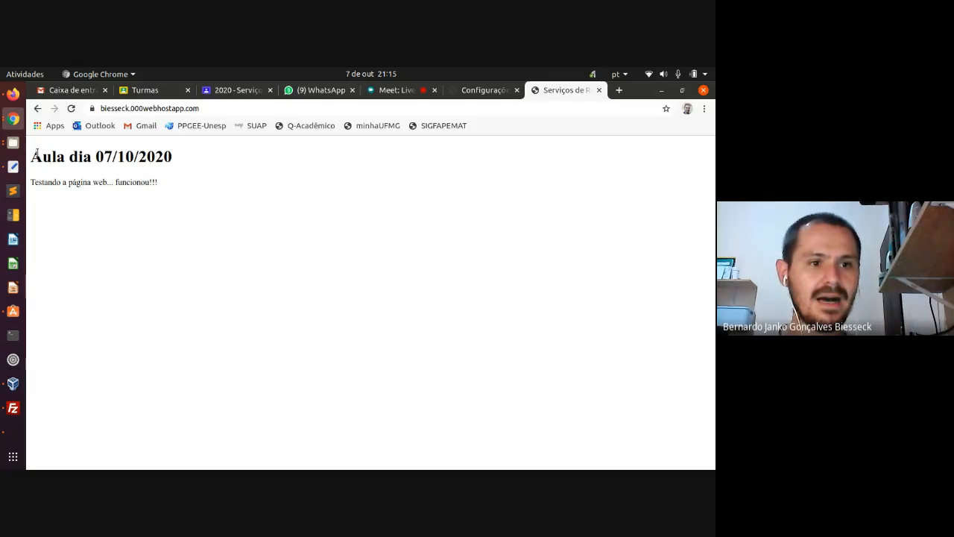
- Highlight the heading 'Aula dia 07/10/2020' and the site's address to inspect them
drag(32, 154, 169, 148)
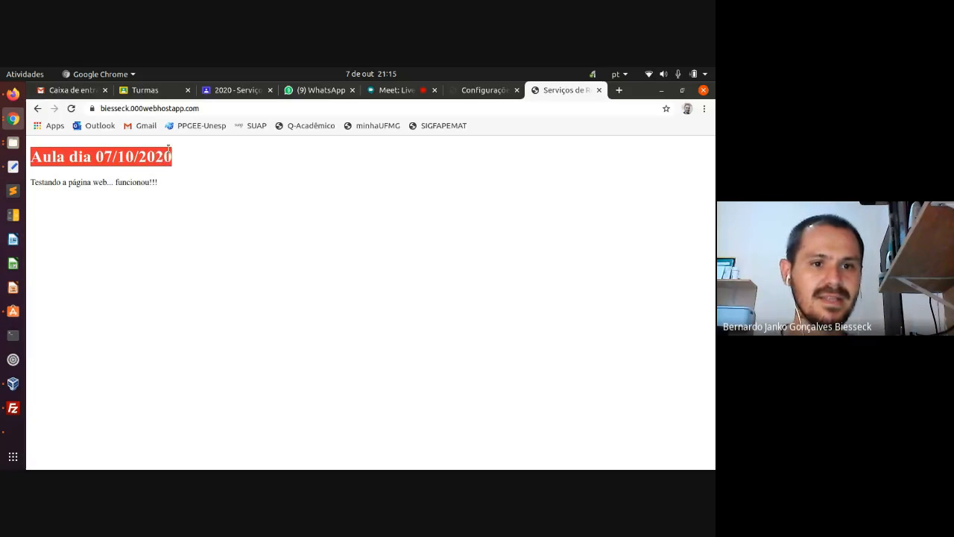
click(160, 183)
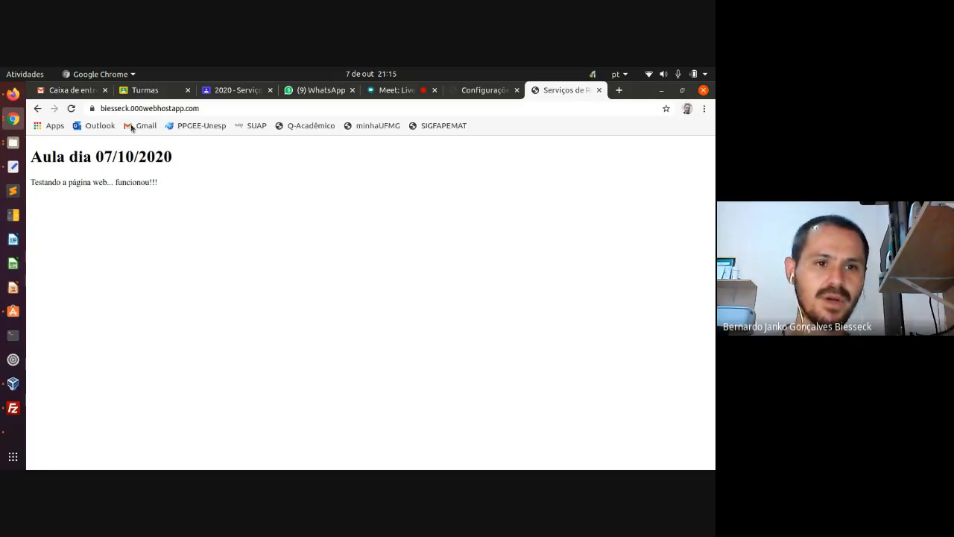
drag(104, 108, 131, 108)
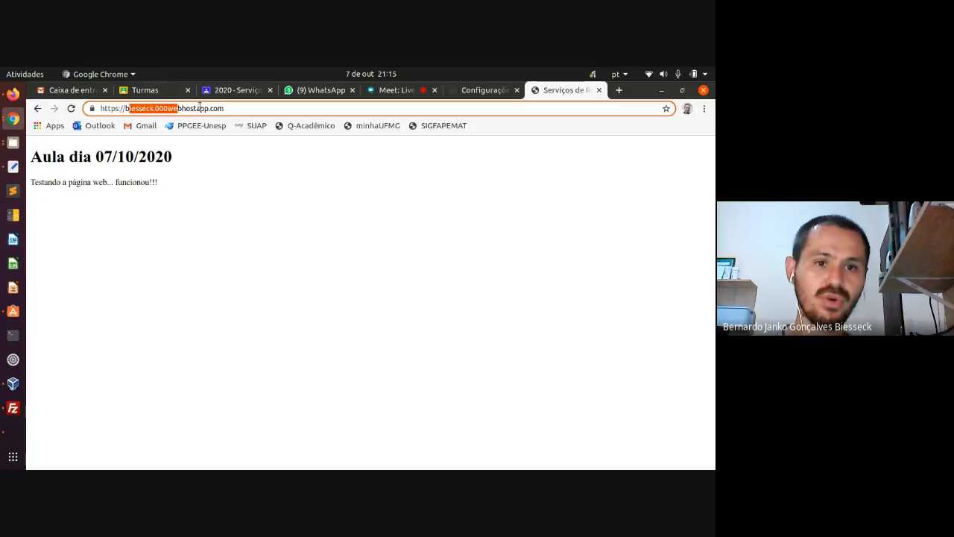
drag(224, 108, 126, 99)
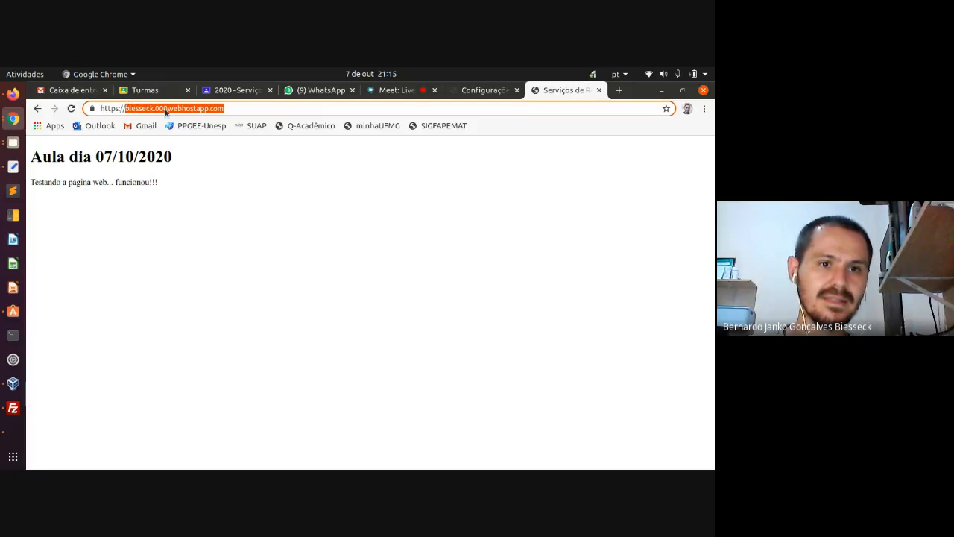
click(227, 108)
click(199, 200)
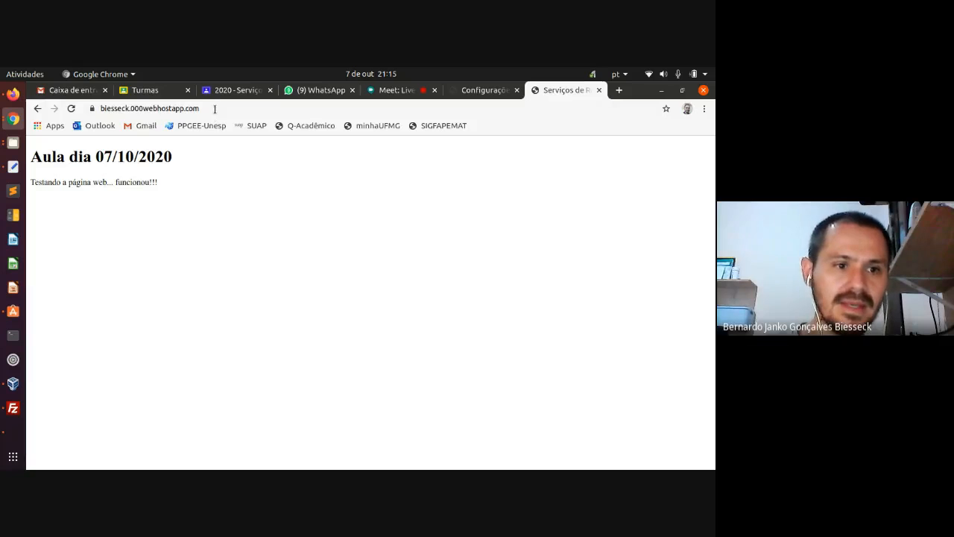
click(13, 335)
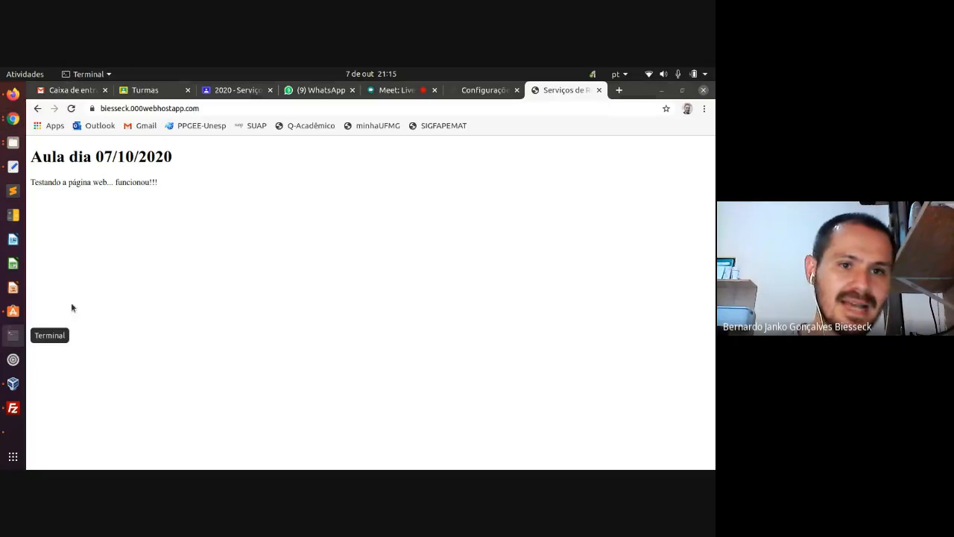
drag(256, 119, 385, 202)
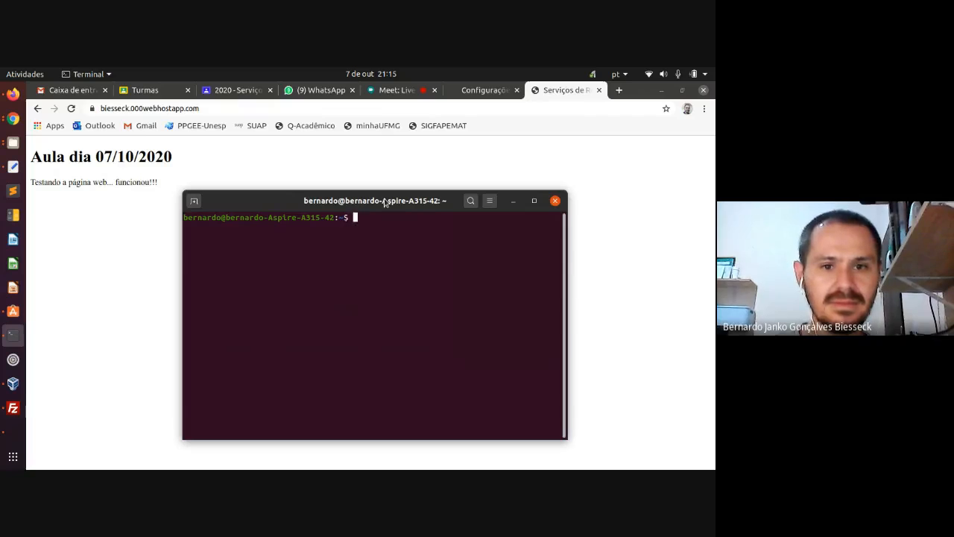
text(ping)
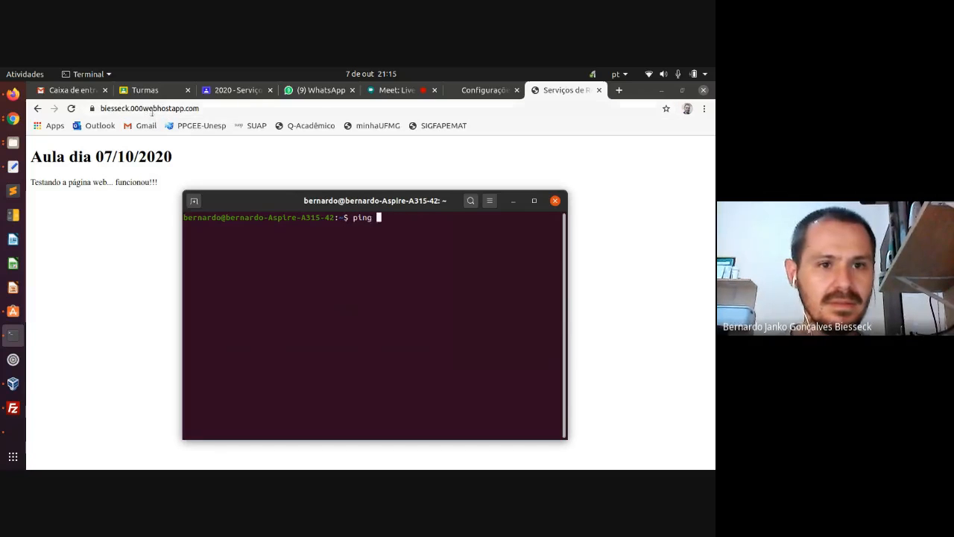
drag(206, 108, 97, 112)
key(ctrl+c)
click(13, 335)
key(ctrl+shift+v)
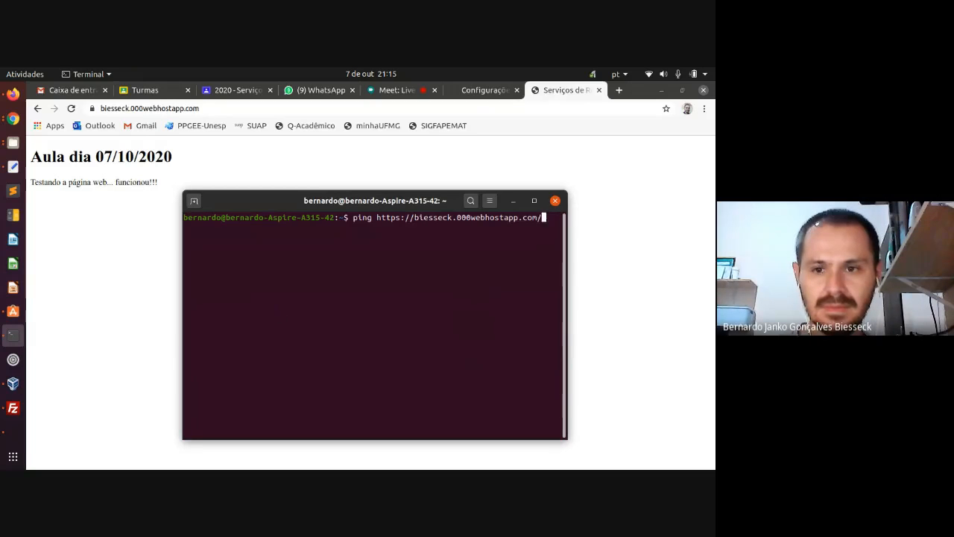
key(BackSpace)
key(Left)
key(Left)
key(Left)
key(Left)
key(Left)
key(Left)
key(Left)
key(Left)
key(Left)
key(Left)
key(Left)
key(Left)
key(Left)
key(Left)
key(Left)
key(Left)
key(Left)
key(Left)
key(Left)
key(Left)
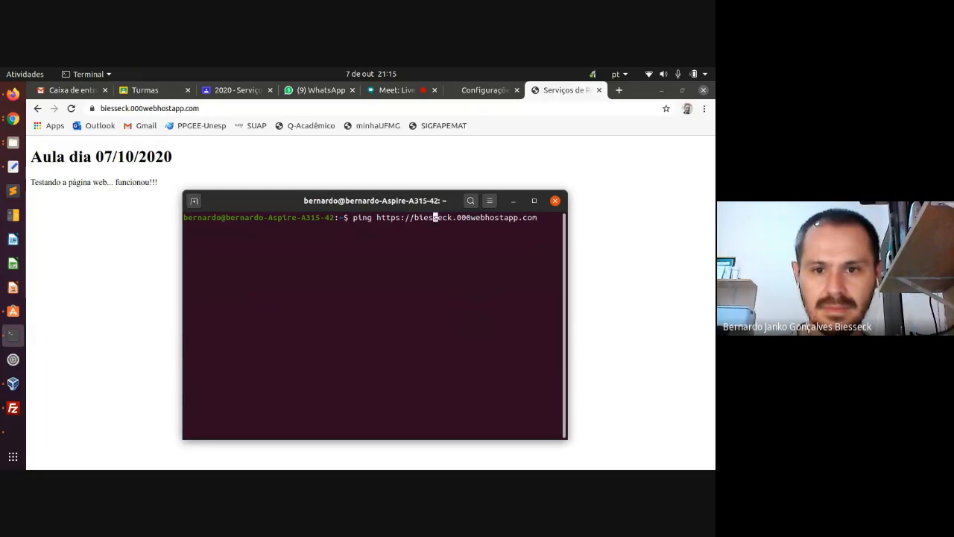
key(BackSpace)
key(BackSpace)
key(BackSpace)
key(BackSpace)
key(BackSpace)
key(BackSpace)
key(BackSpace)
key(BackSpace)
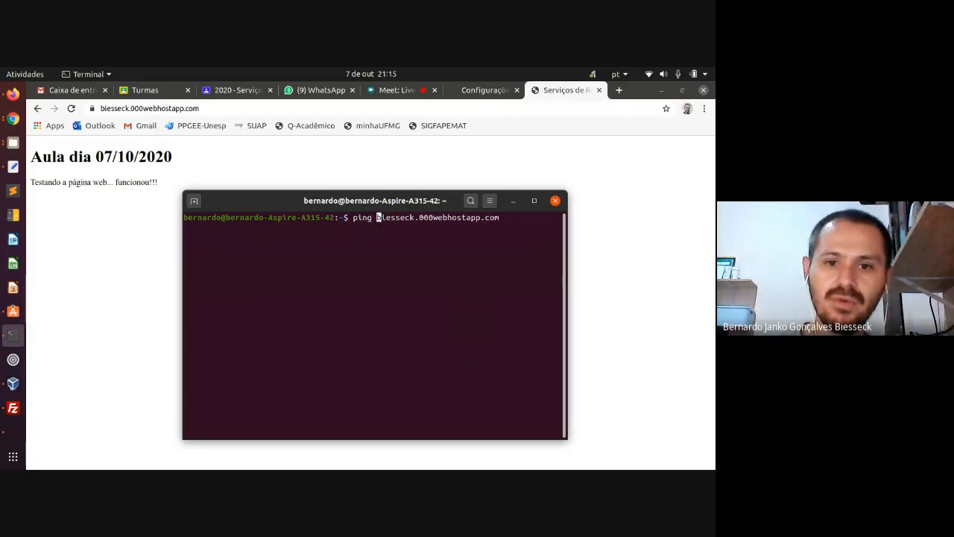
key(Return)
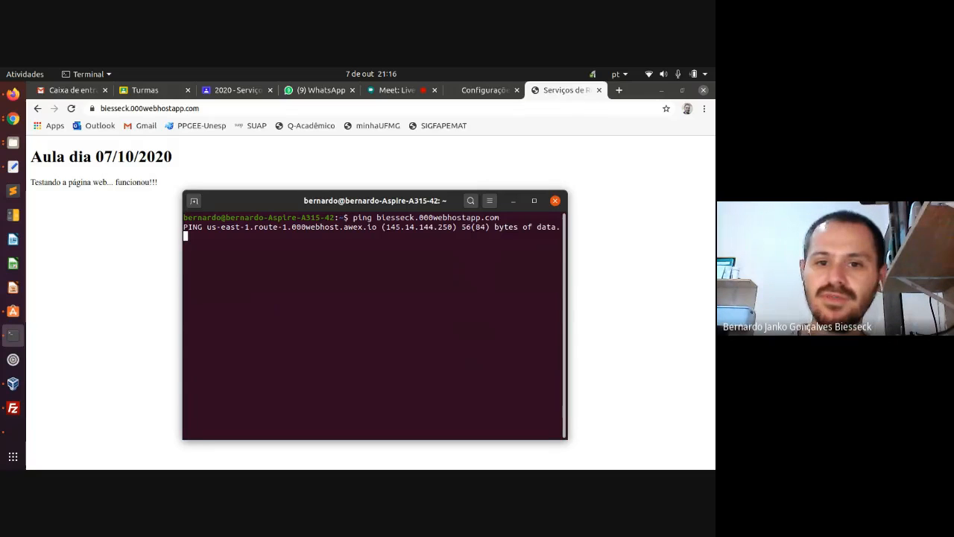
key(ctrl+c)
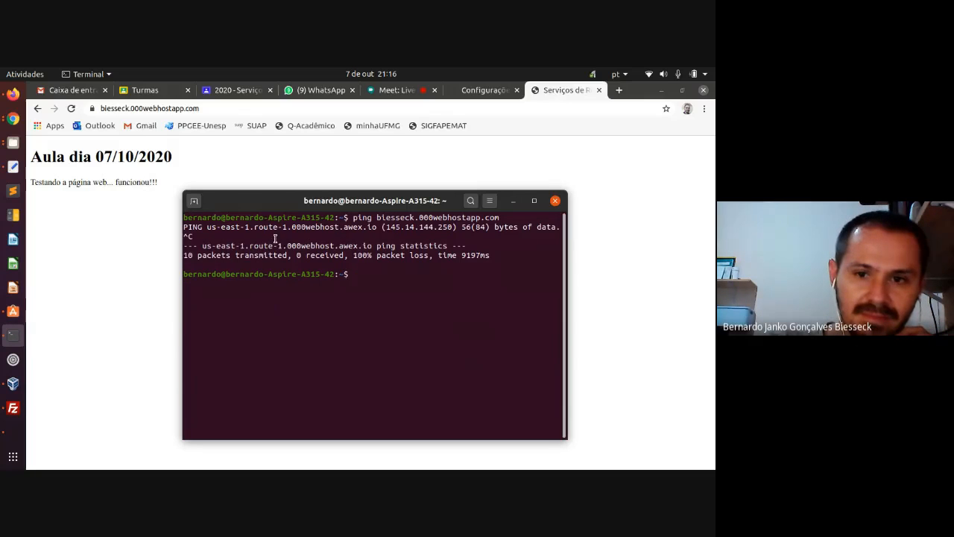
- Highlight the resolved server IP 145.14.144.250 and the us-east server name in the ping output
drag(386, 226, 451, 229)
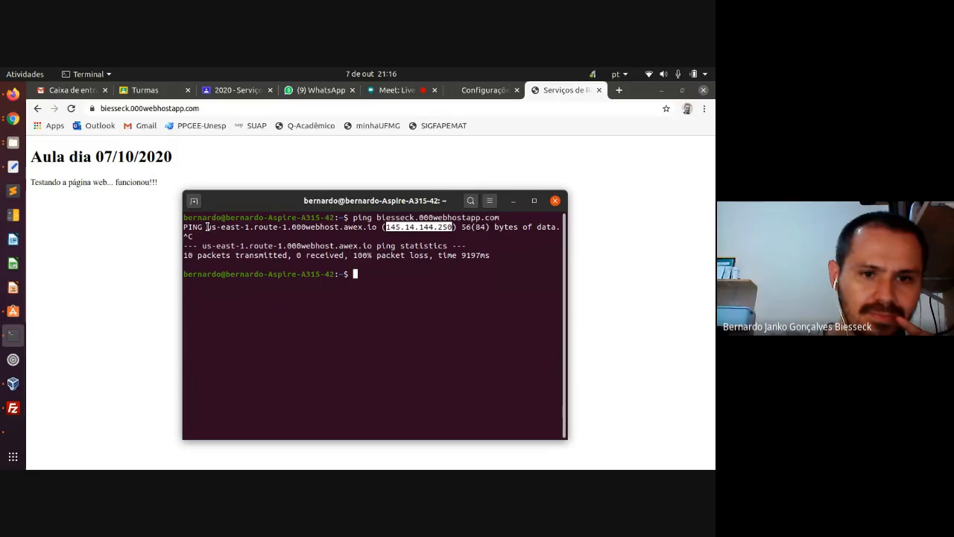
drag(208, 227, 217, 227)
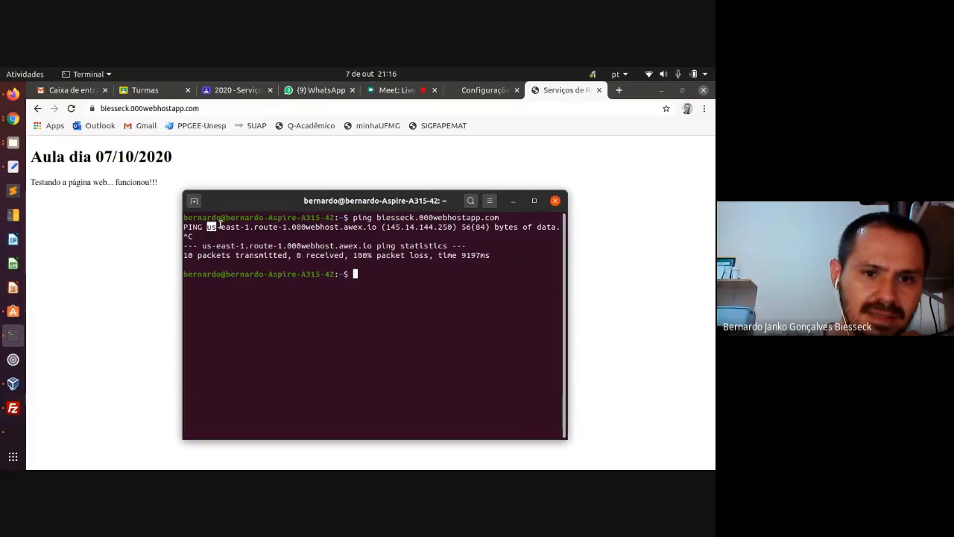
drag(221, 227, 239, 227)
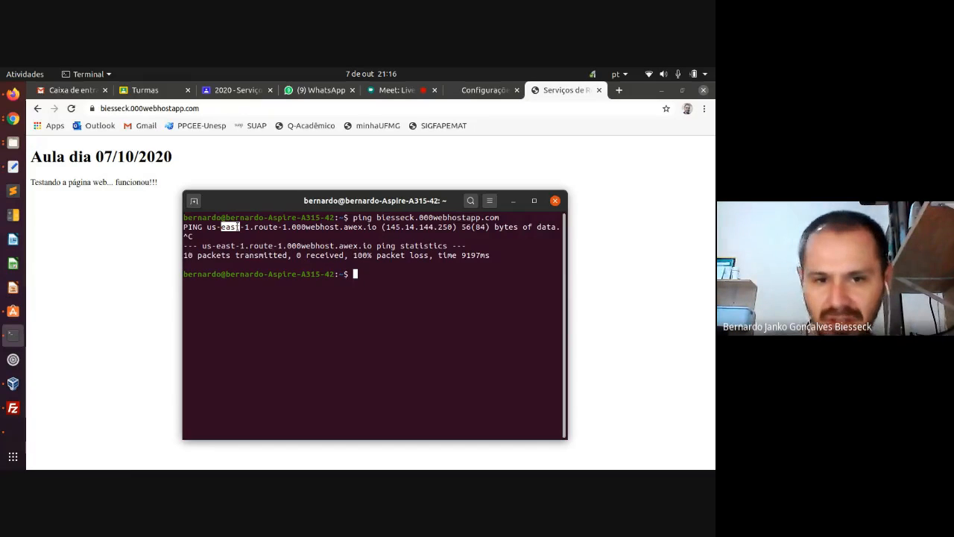
click(236, 227)
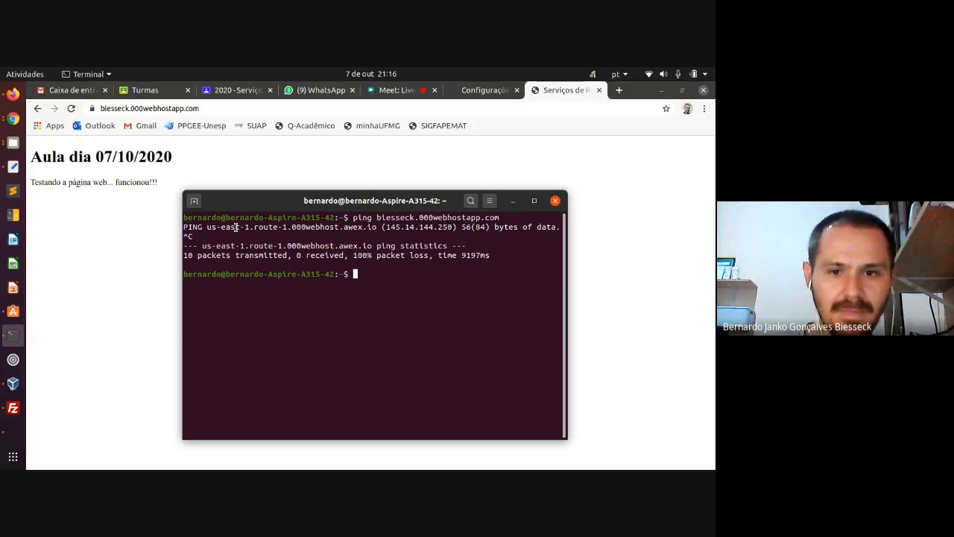
mouse_move(387, 225)
mouse_down()
mouse_move(450, 232)
mouse_move(386, 227)
mouse_up()
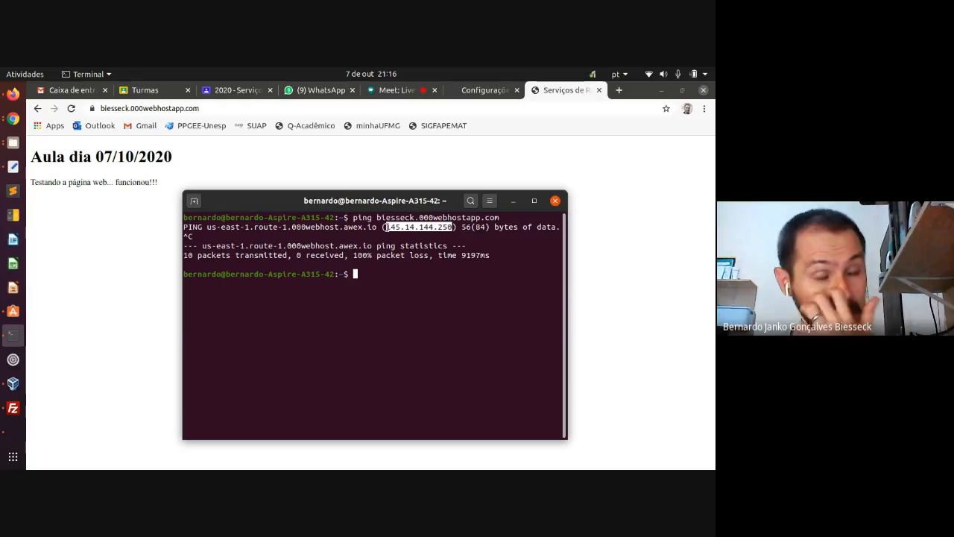
click(94, 308)
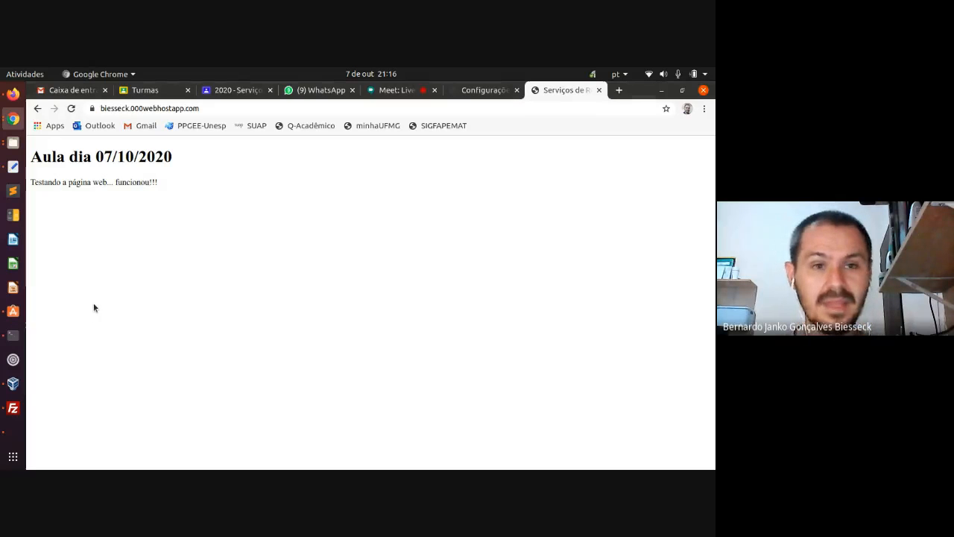
- Search Google Images for 'imagens redes de computadores' and preview the globe-and-laptops picture
click(618, 91)
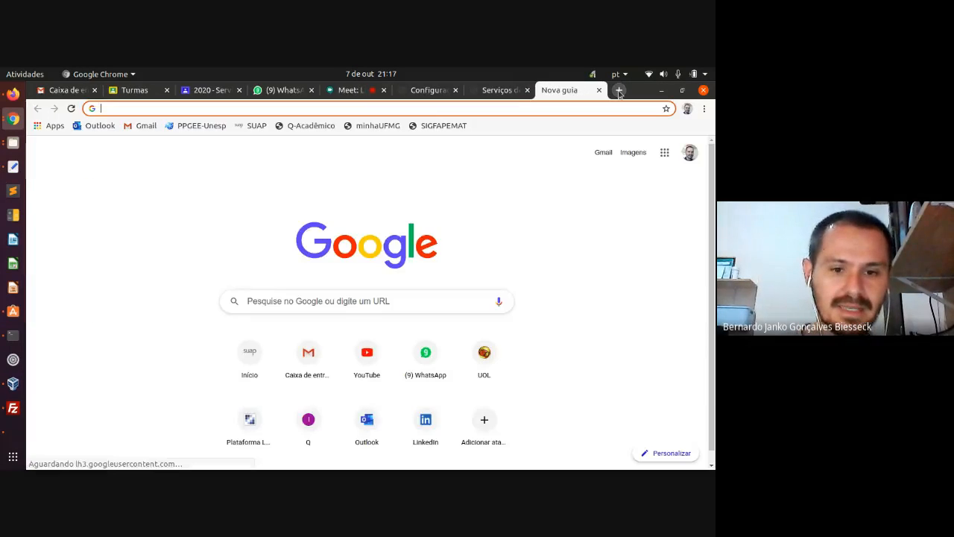
text(im)
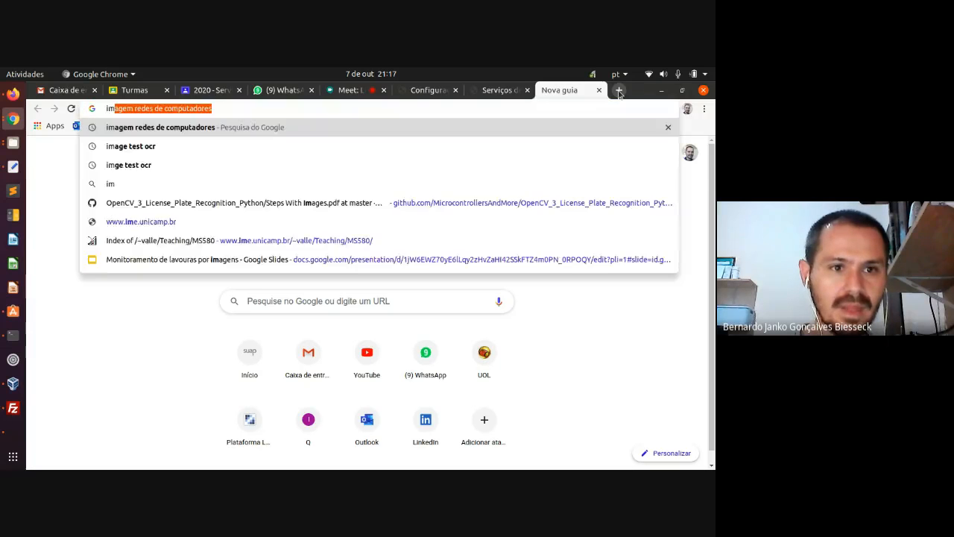
text(agens redes d)
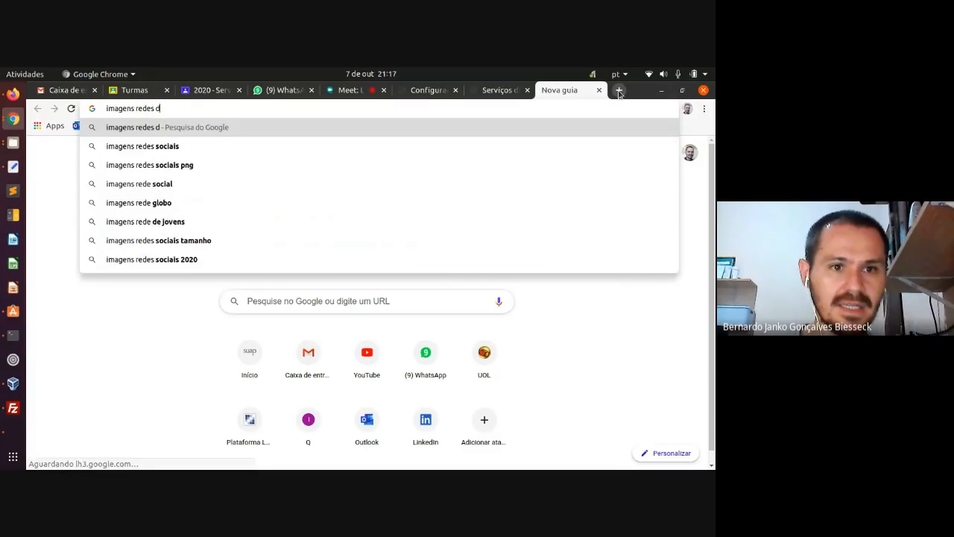
text(e computadores)
key(Return)
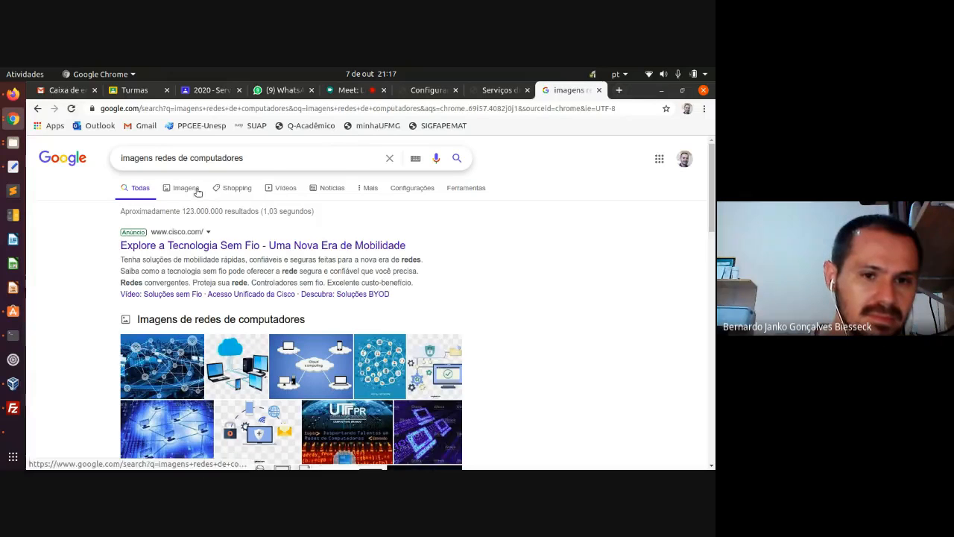
click(182, 192)
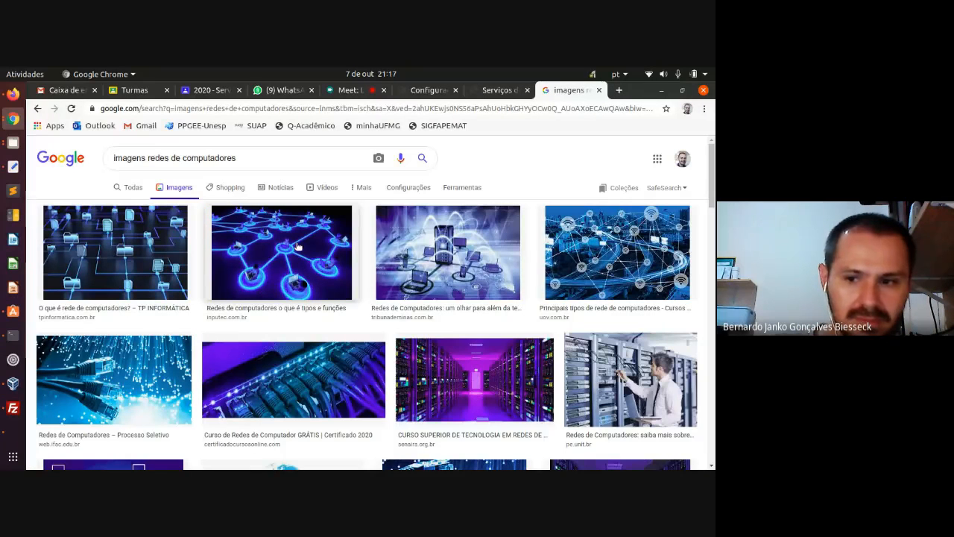
scroll(296, 246, down, 1)
scroll(297, 246, down, 2)
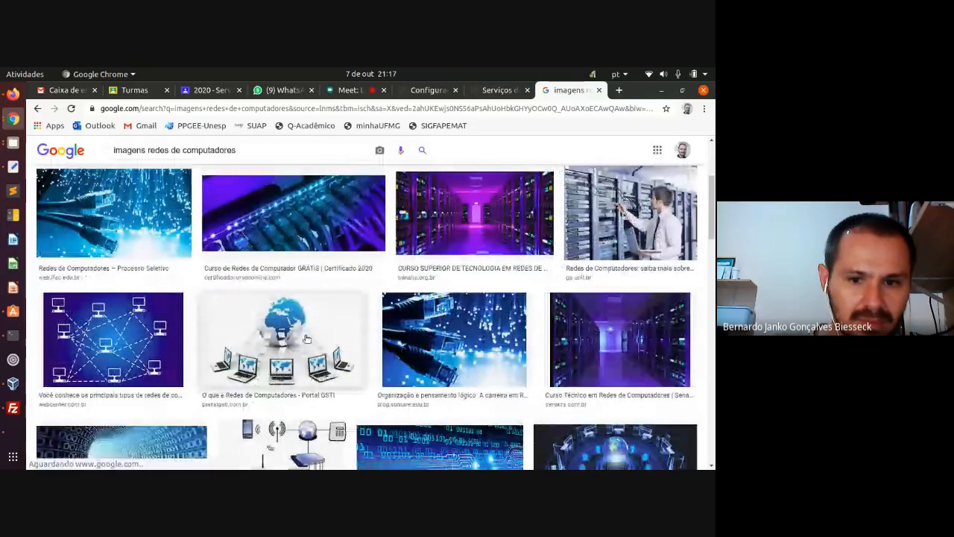
click(295, 345)
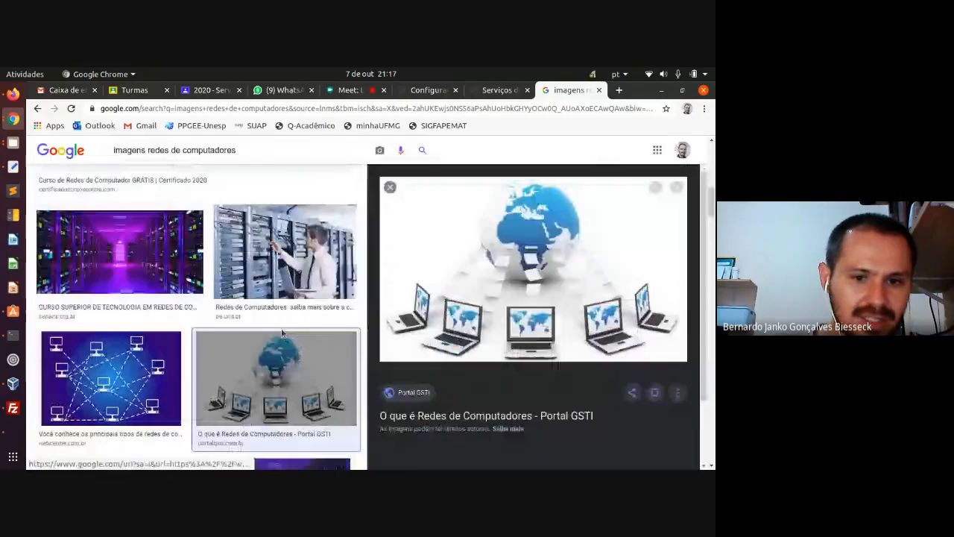
- Save the image as rede-de-computadores.jpg in Desktop/site_000webhost and check it in Image Viewer
right_click(471, 245)
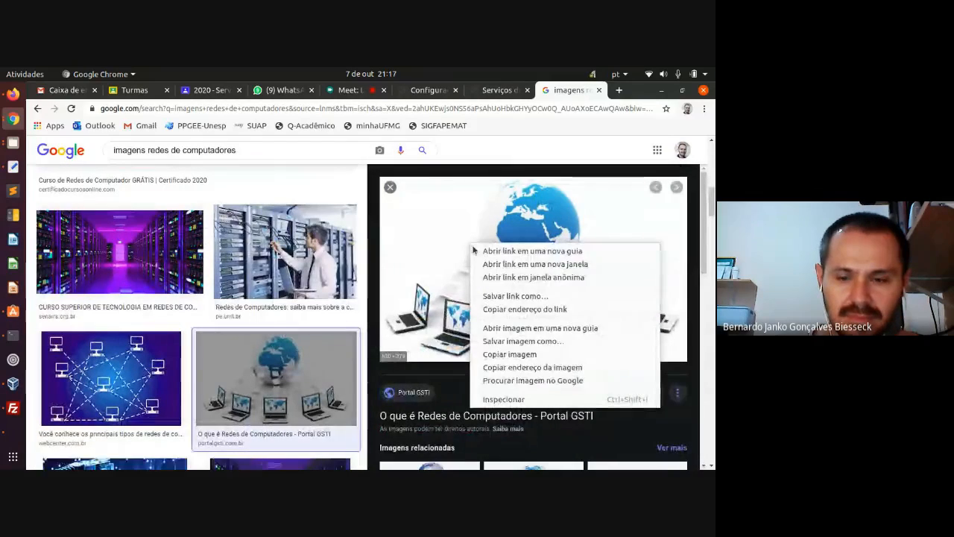
click(514, 341)
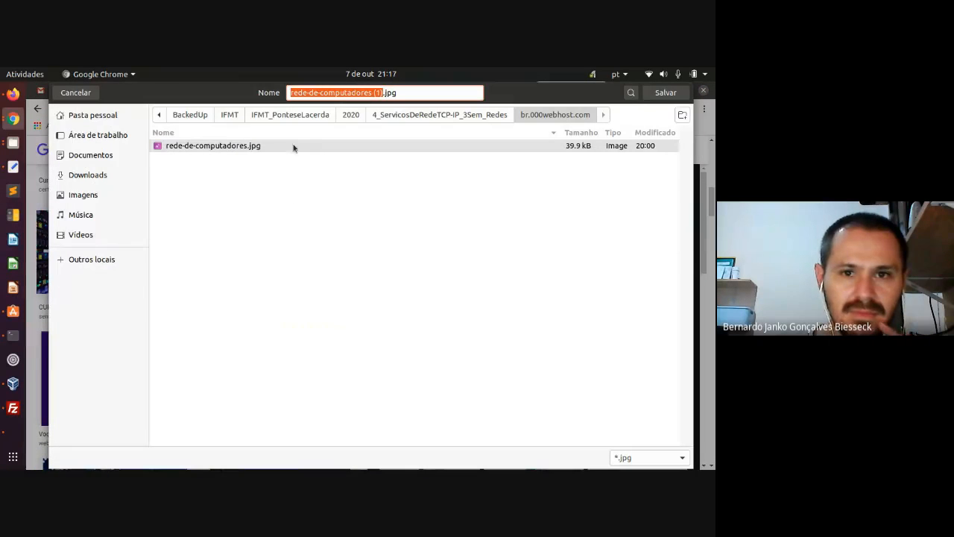
click(99, 136)
double_click(180, 169)
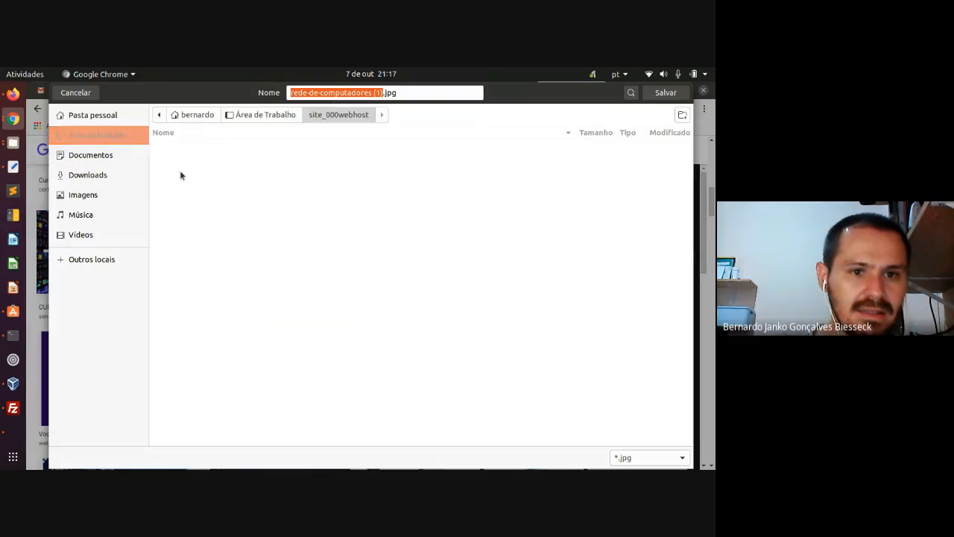
click(383, 93)
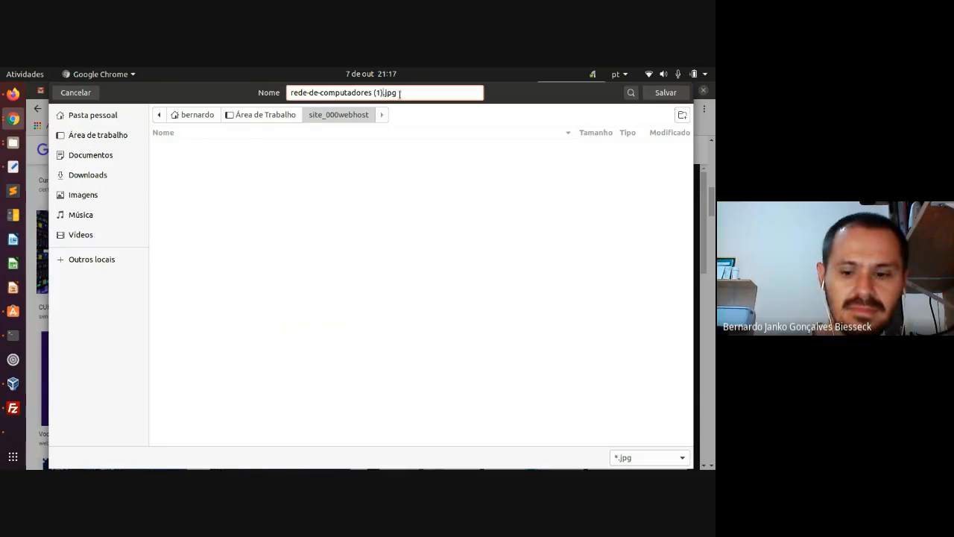
key(BackSpace)
key(BackSpace)
key(BackSpace)
key(BackSpace)
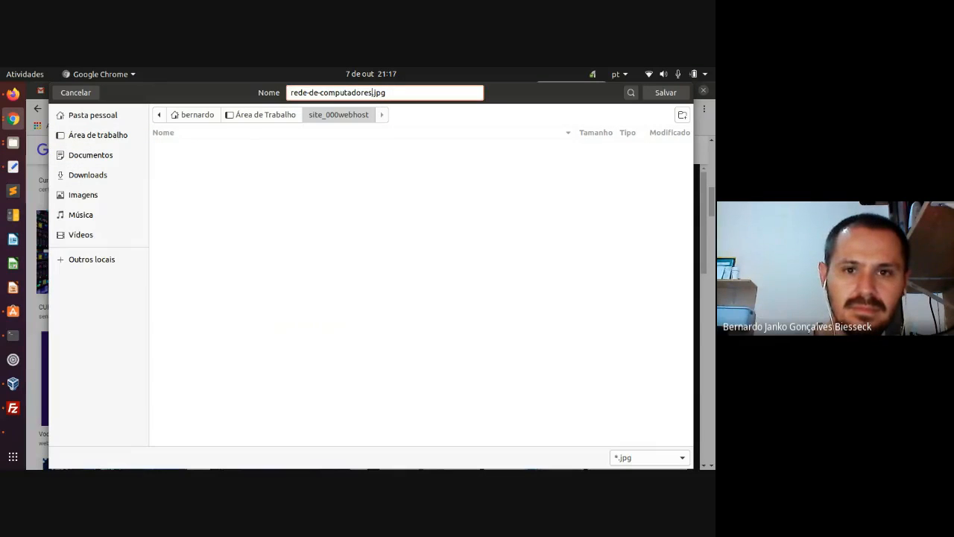
key(Return)
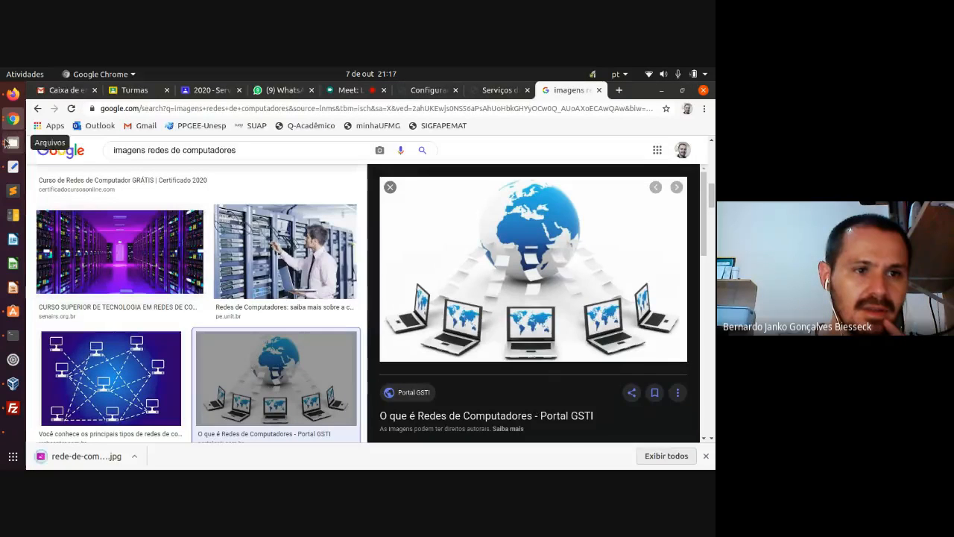
click(13, 142)
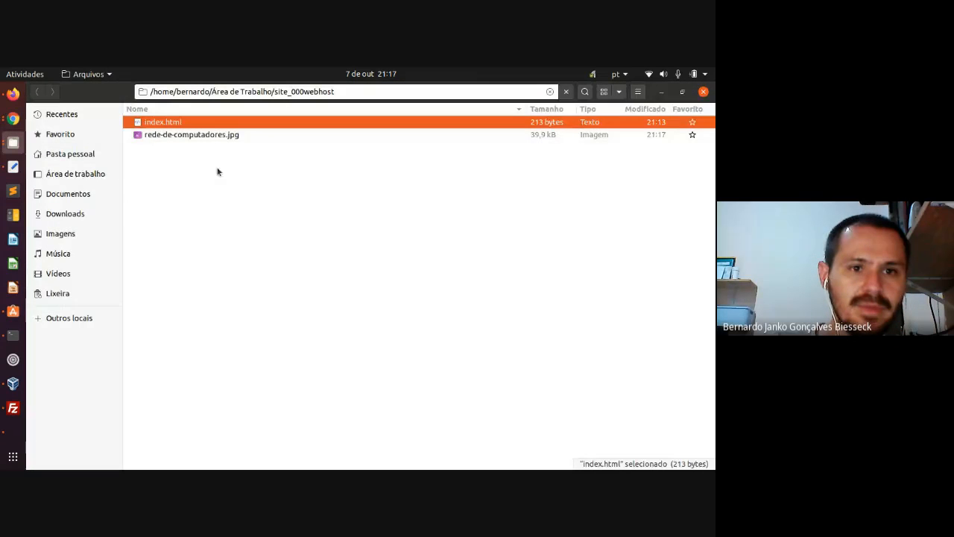
double_click(198, 137)
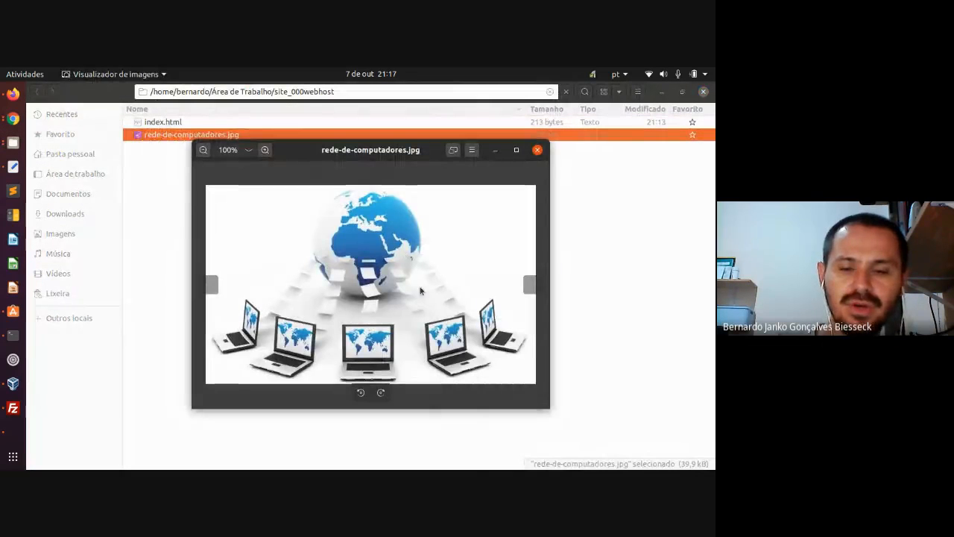
click(537, 149)
- Add a new line below the paragraph and type <lmg href=""> with the caret between the quotes
click(13, 167)
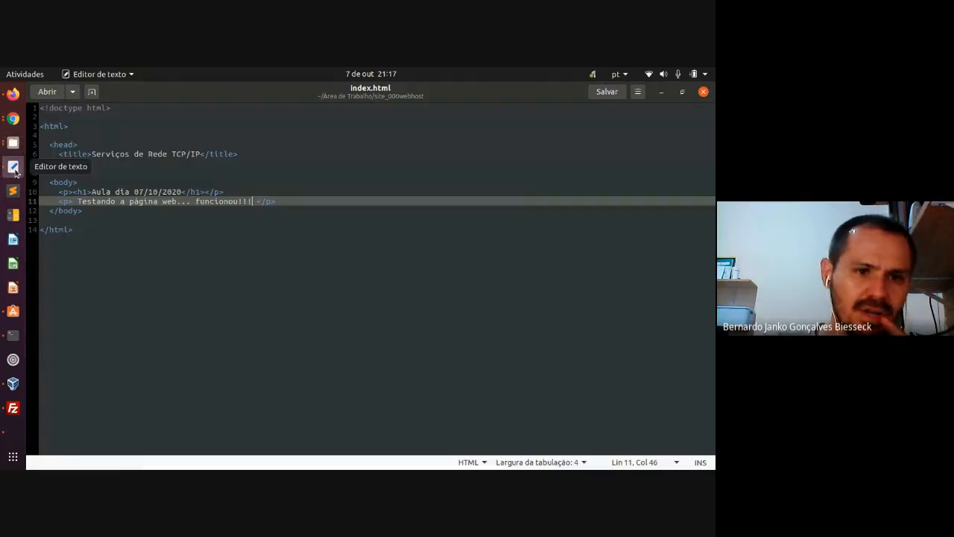
click(291, 201)
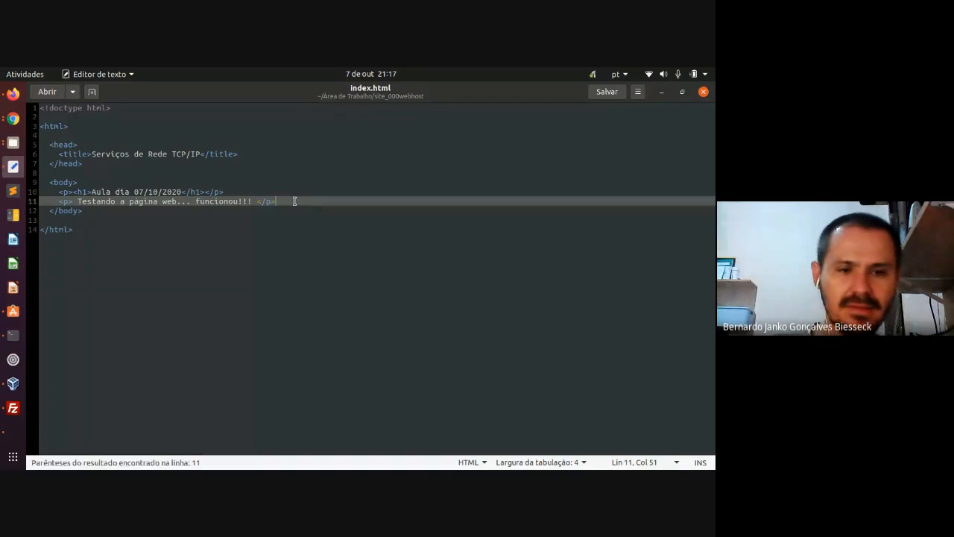
key(Return)
key(Return)
key(Return)
key(Up)
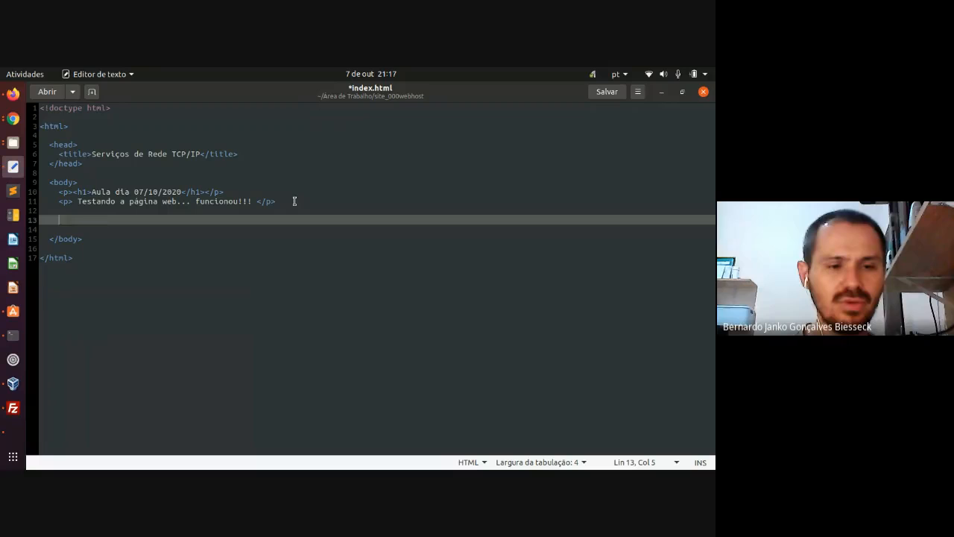
text(<l)
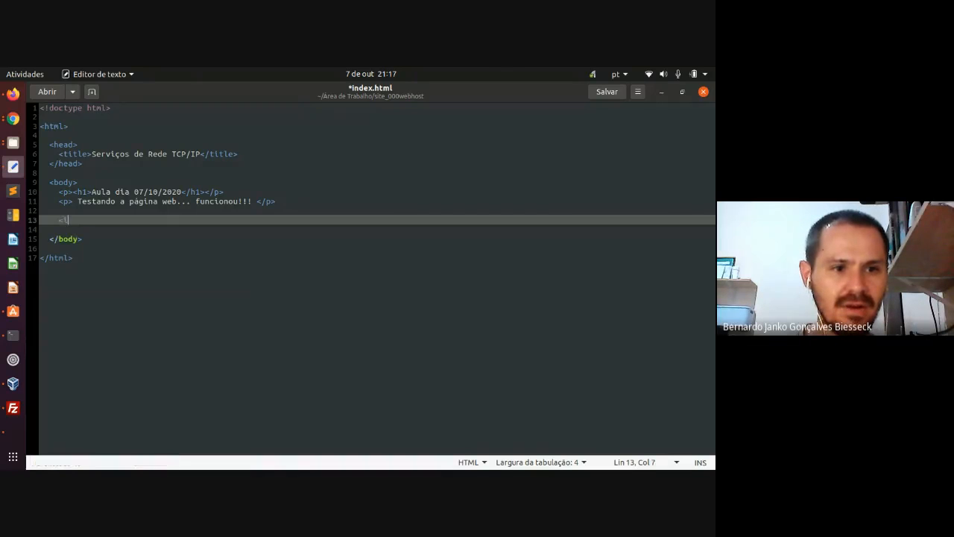
text(mg h)
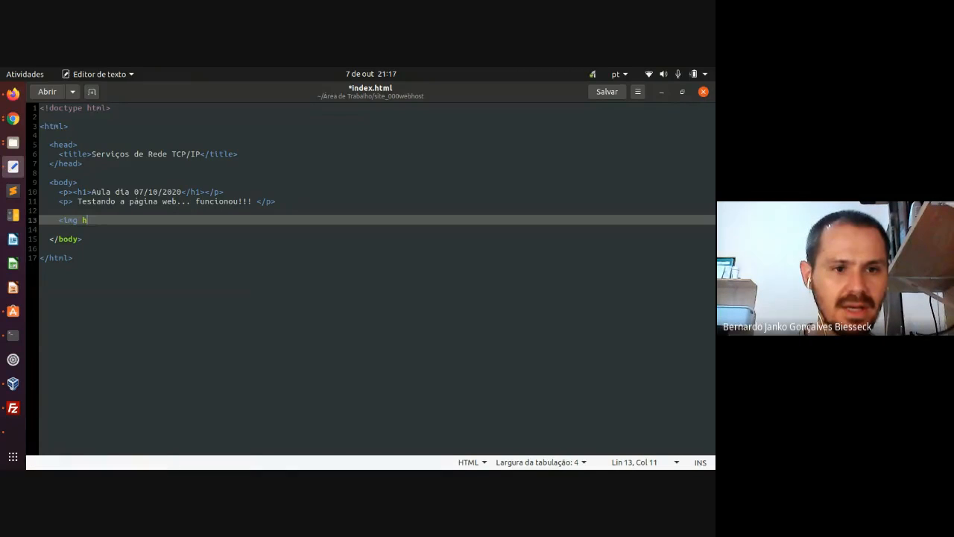
text(ref=)
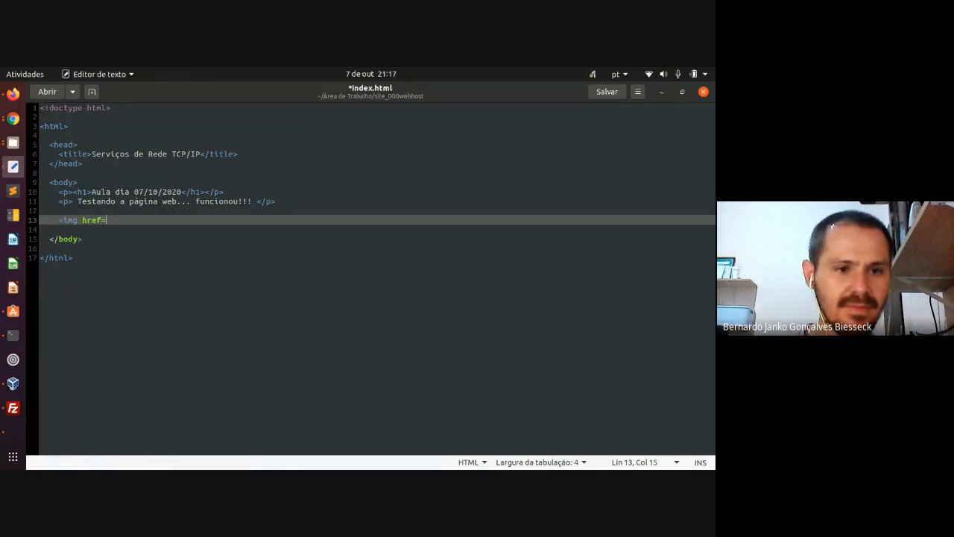
text("")
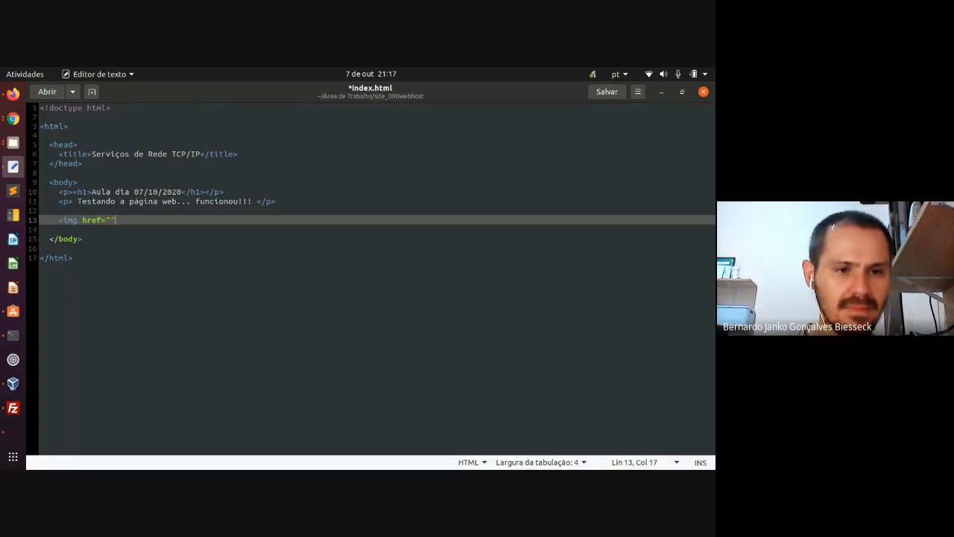
text(>)
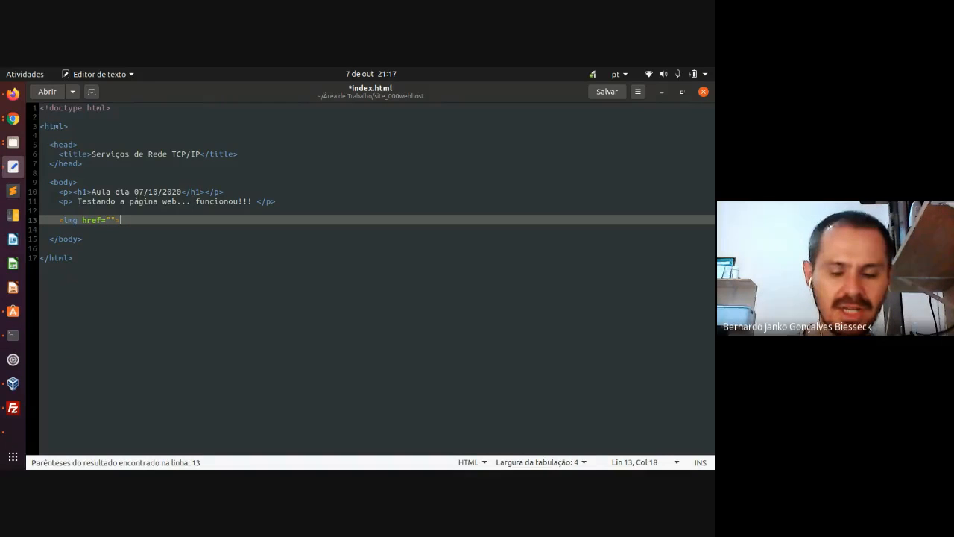
key(Left)
key(Left)
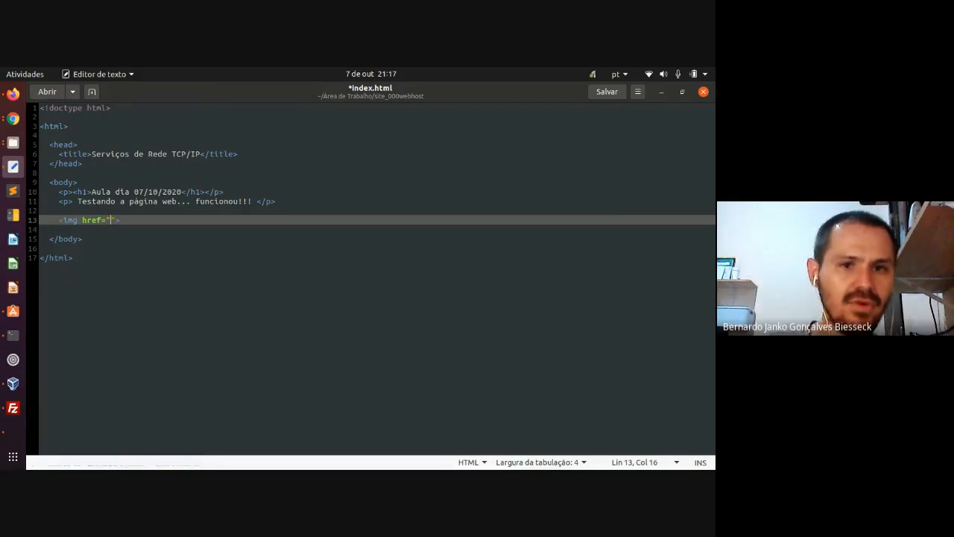
- Paste the copied name rede-de-computadores.jpg between the quotes, close the tag, and save index.html
click(13, 142)
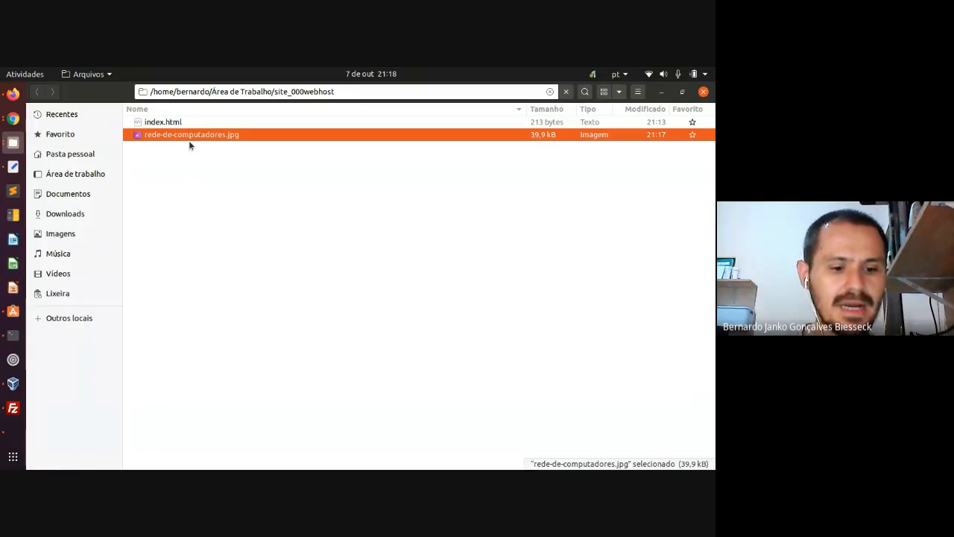
key(F2)
key(ctrl+a)
key(ctrl+c)
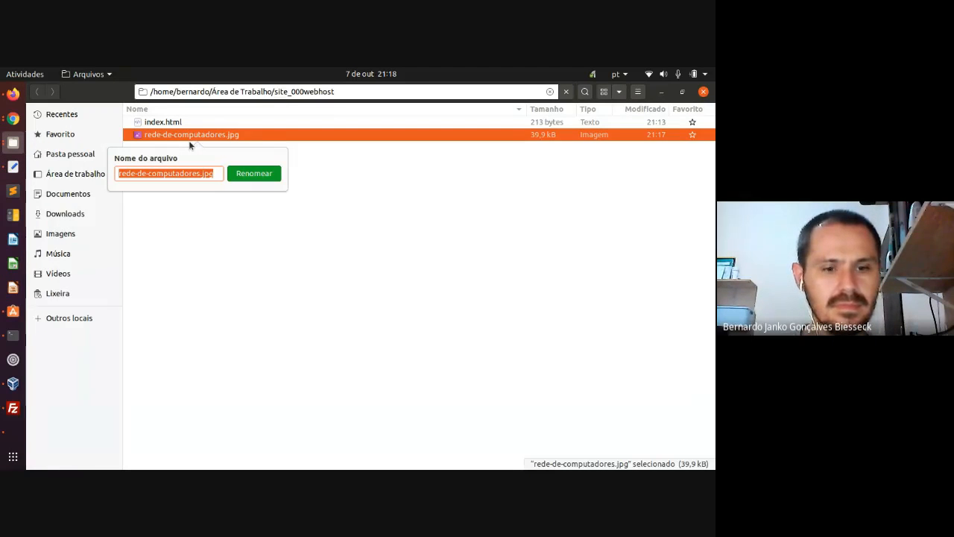
key(Escape)
click(9, 168)
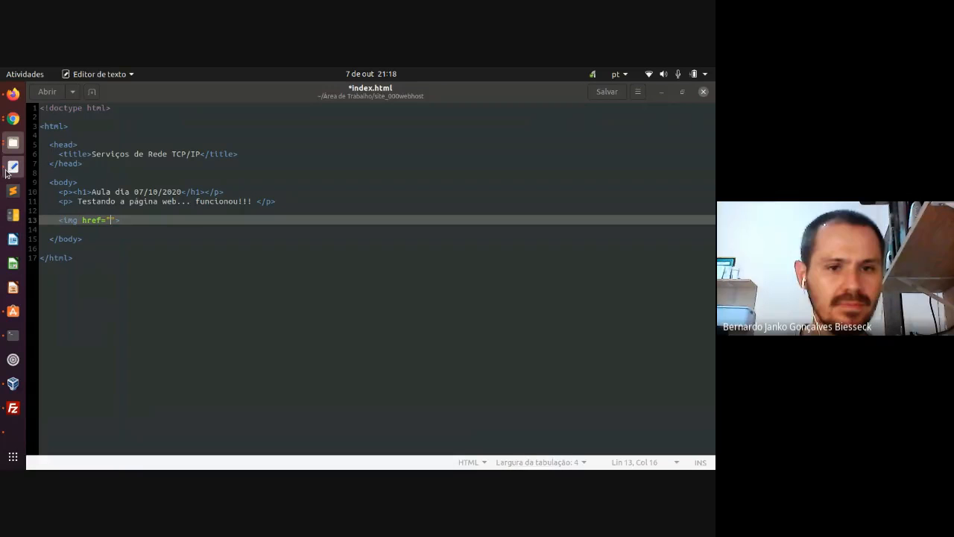
key(ctrl+v)
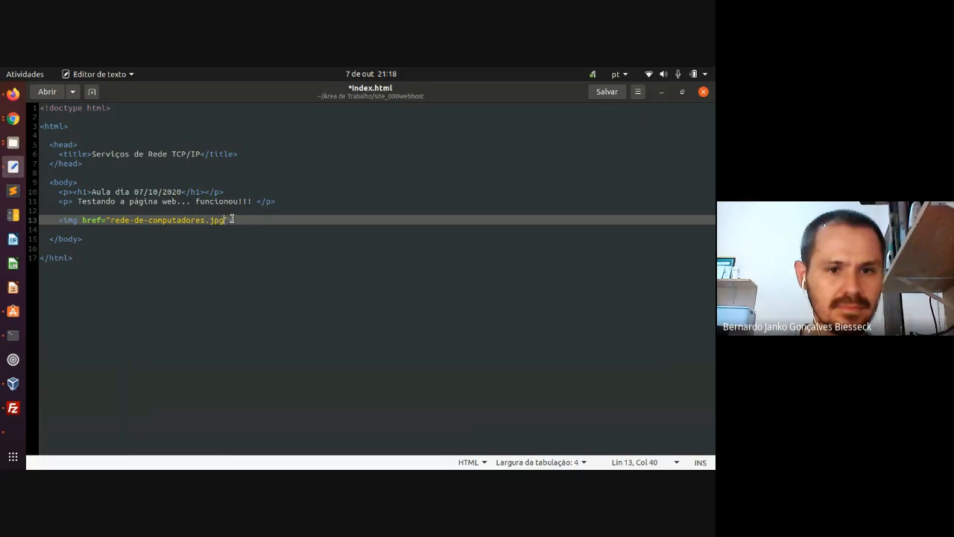
key(End)
text(>)
key(ctrl+s)
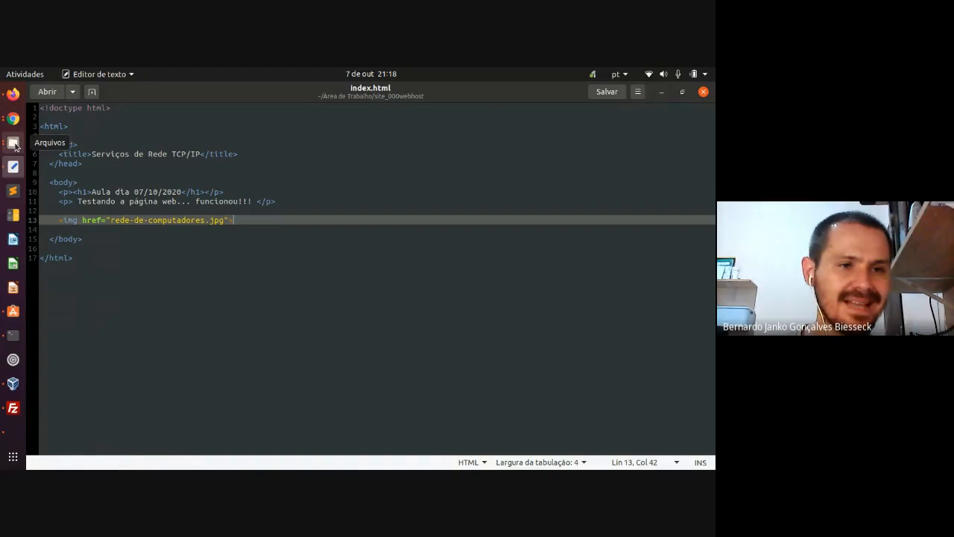
click(13, 94)
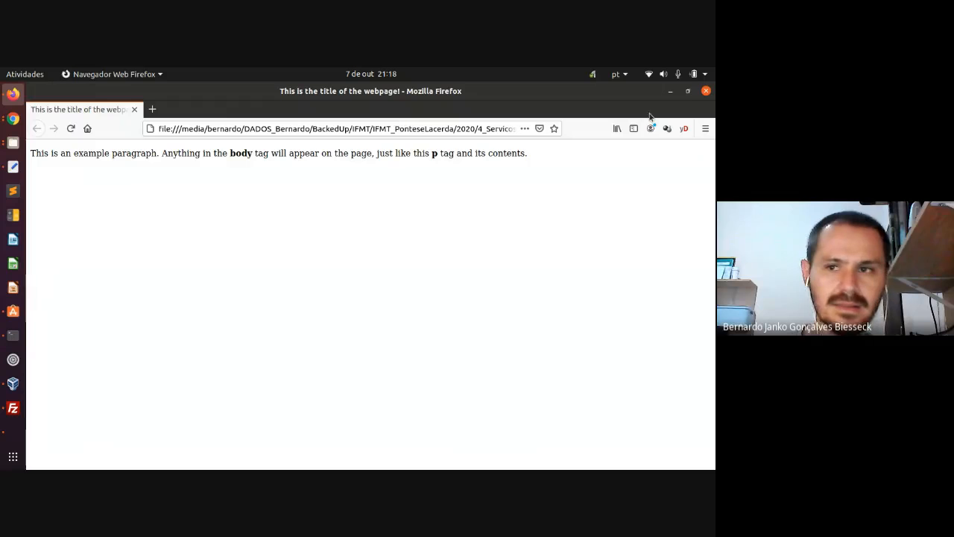
- Reopen index.html from the site folder in Firefox via Open With another application
click(706, 91)
click(14, 143)
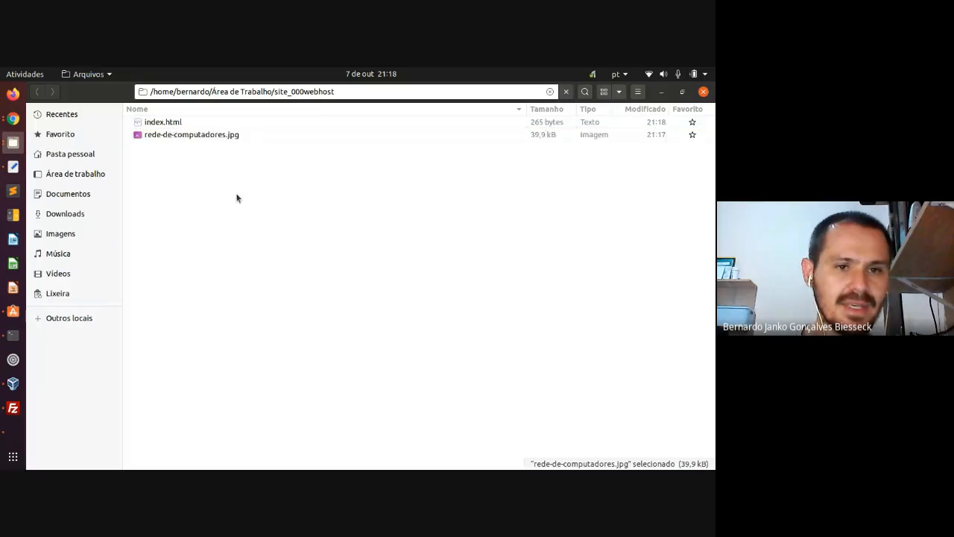
click(169, 121)
right_click(169, 121)
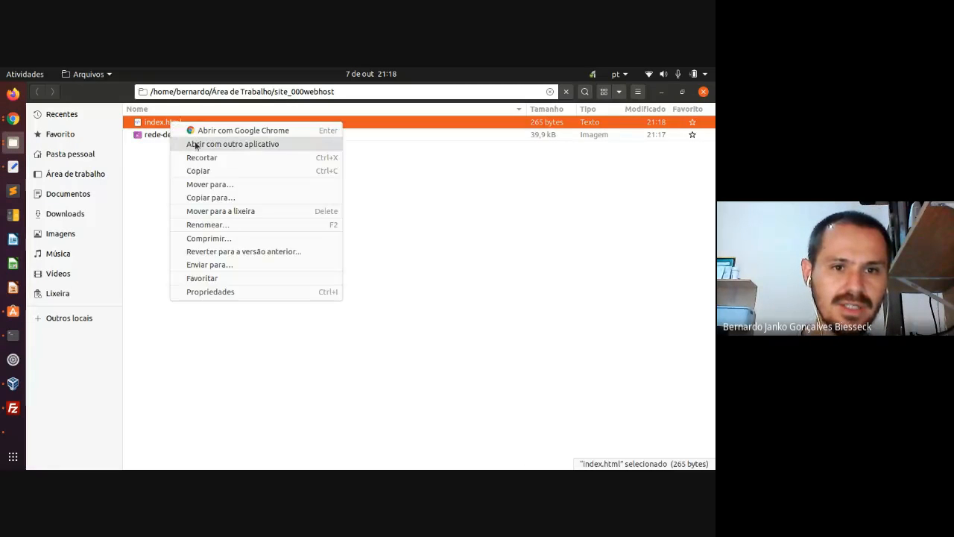
click(195, 143)
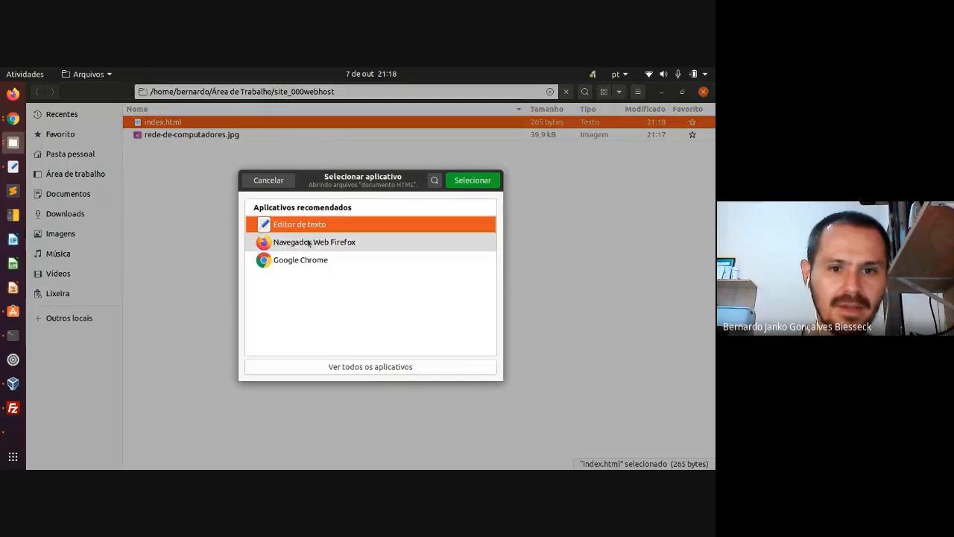
double_click(307, 243)
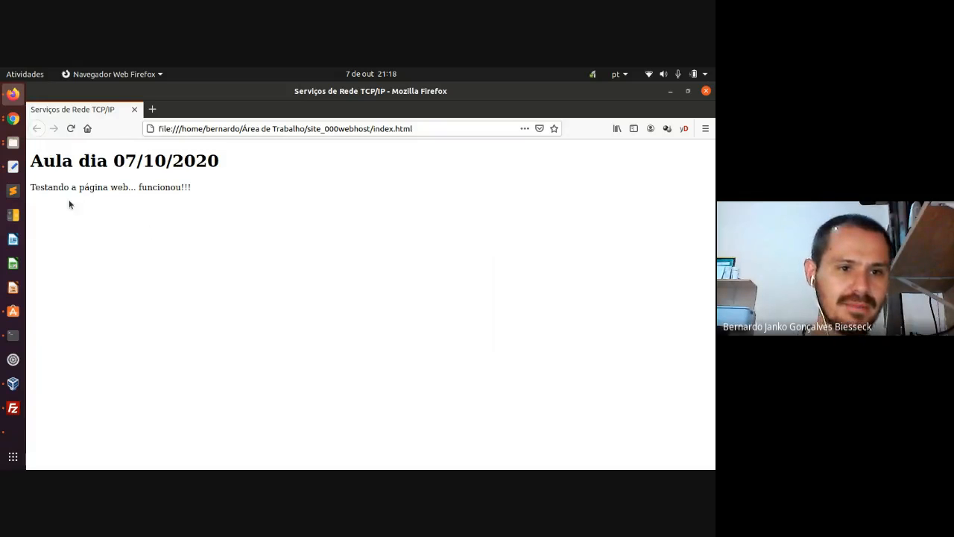
- Re-save index.html in the text editor with its img line
click(14, 168)
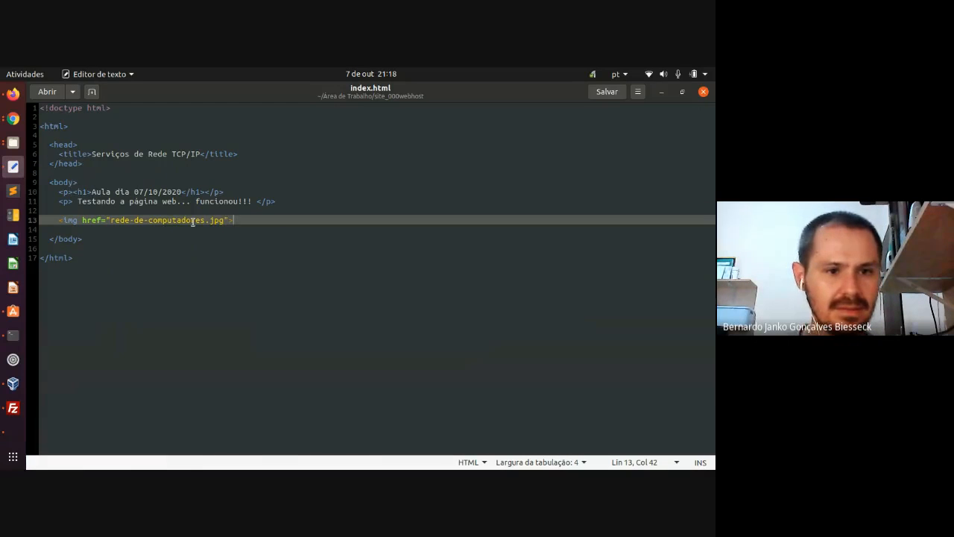
key(ctrl+s)
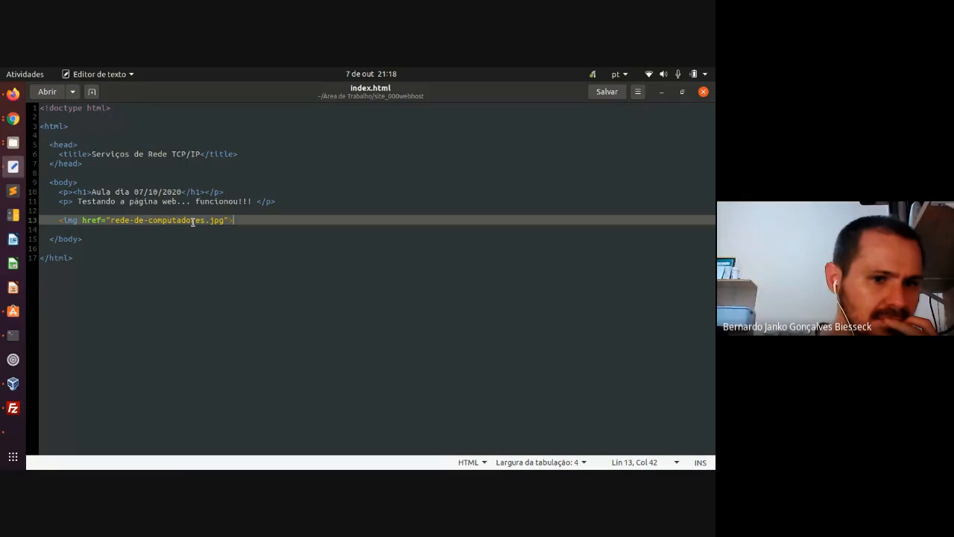
click(14, 119)
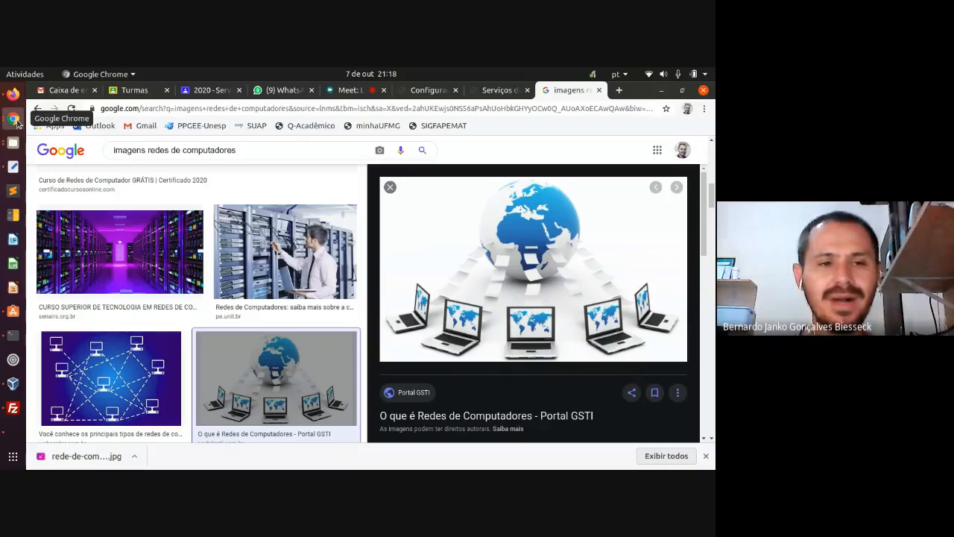
- Search 'html img tag' and read the W3Schools HTML <img> Tag page's src example
click(619, 90)
text(html )
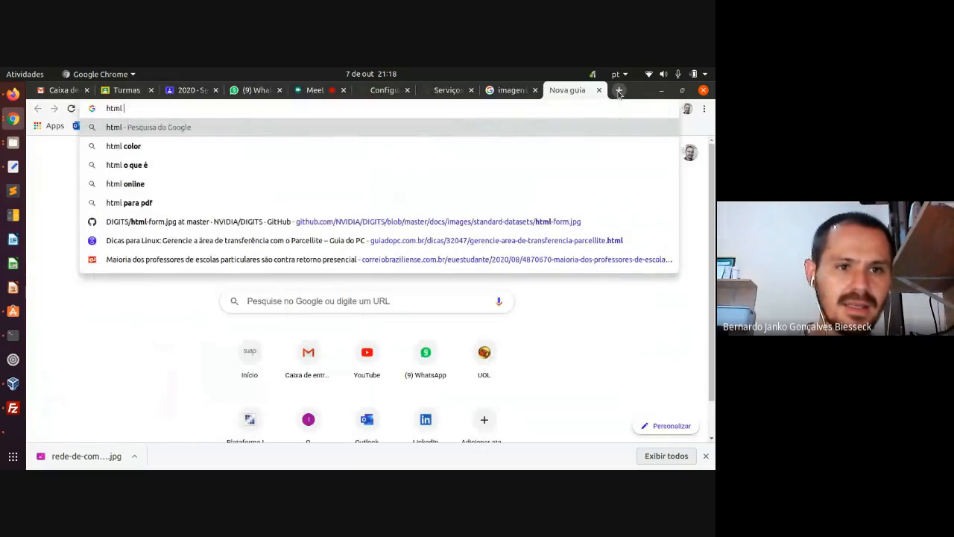
text(img tag)
key(Return)
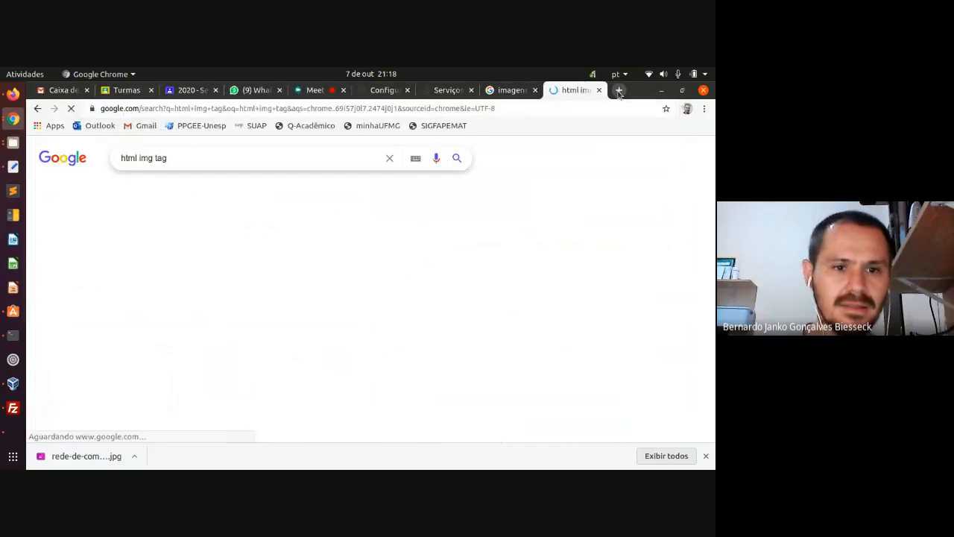
middle_click(184, 245)
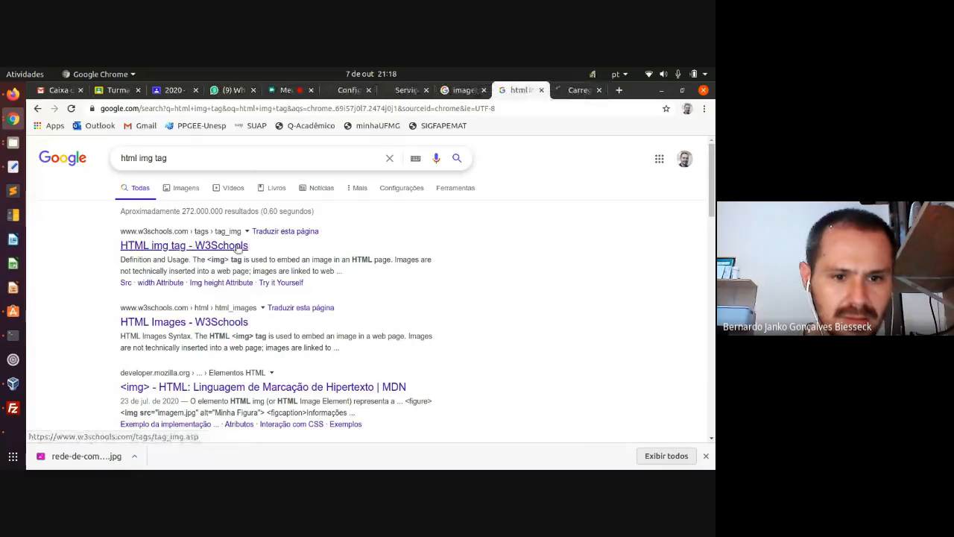
click(578, 90)
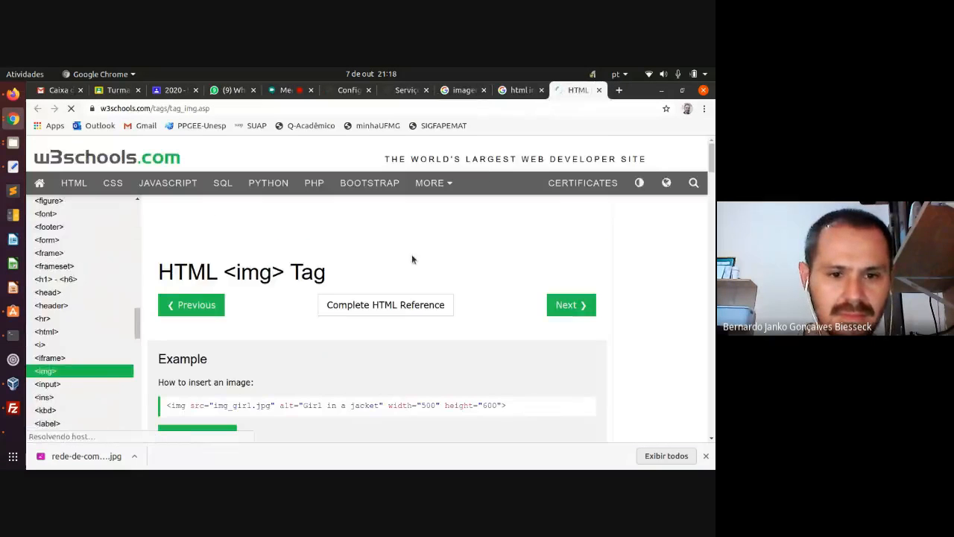
scroll(383, 250, down, 2)
scroll(358, 246, down, 2)
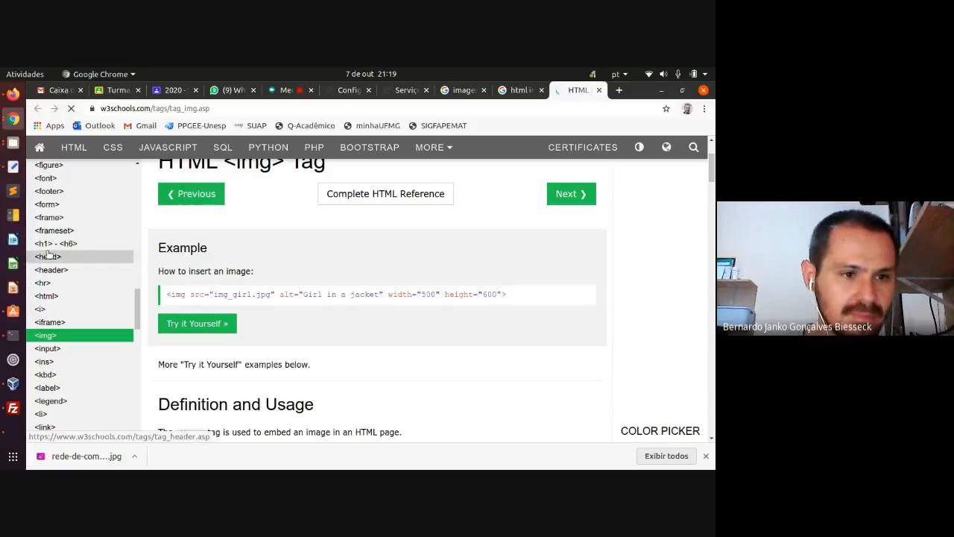
click(13, 166)
- Change href to src on the img line, save, and reload Firefox to show the globe image
double_click(95, 222)
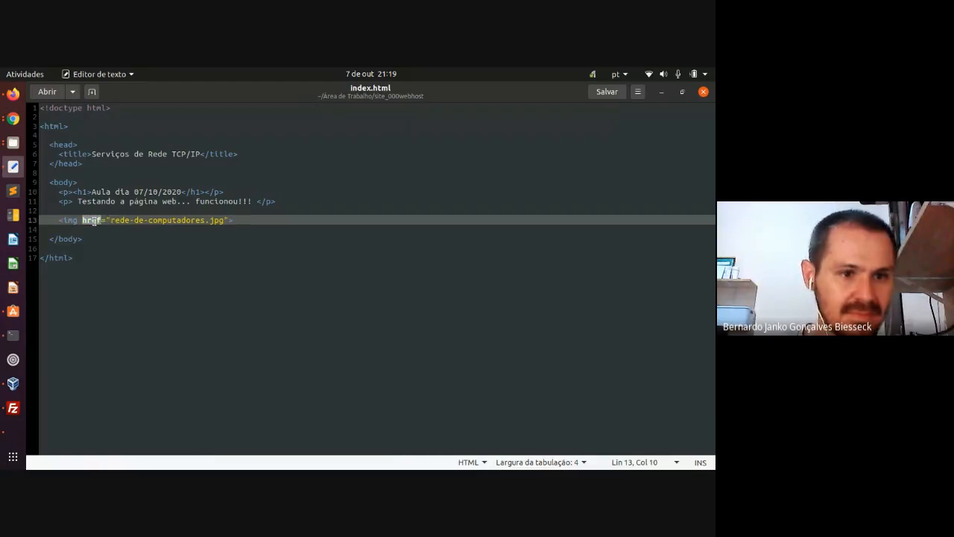
text(src)
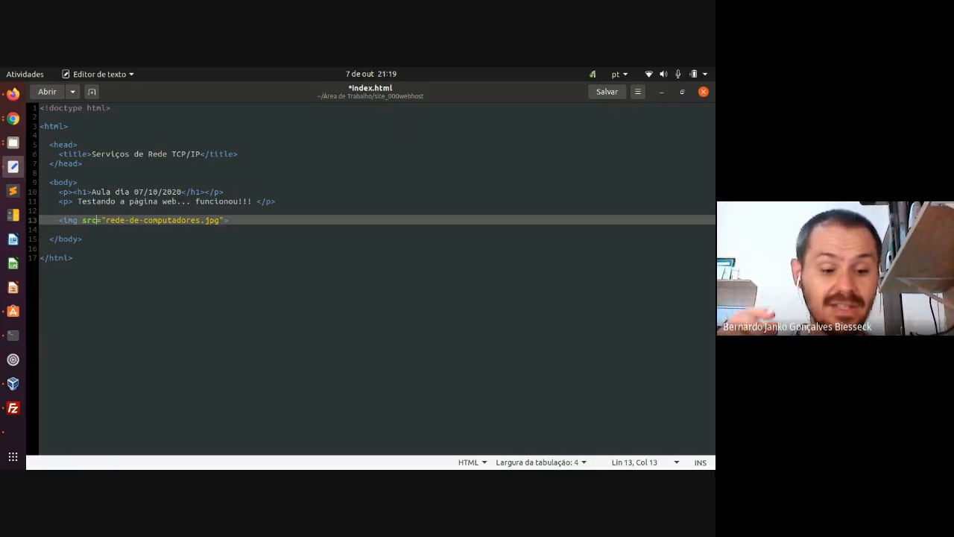
key(ctrl+s)
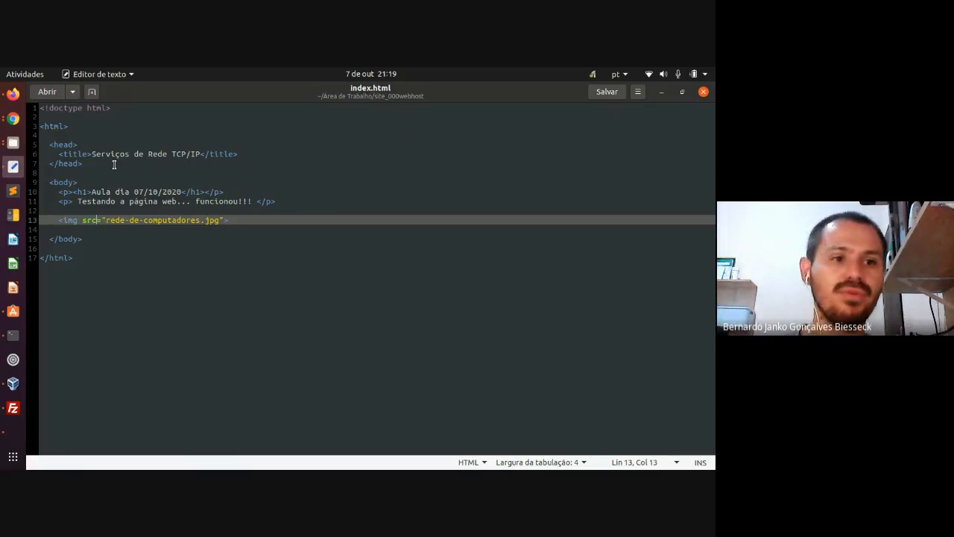
click(13, 93)
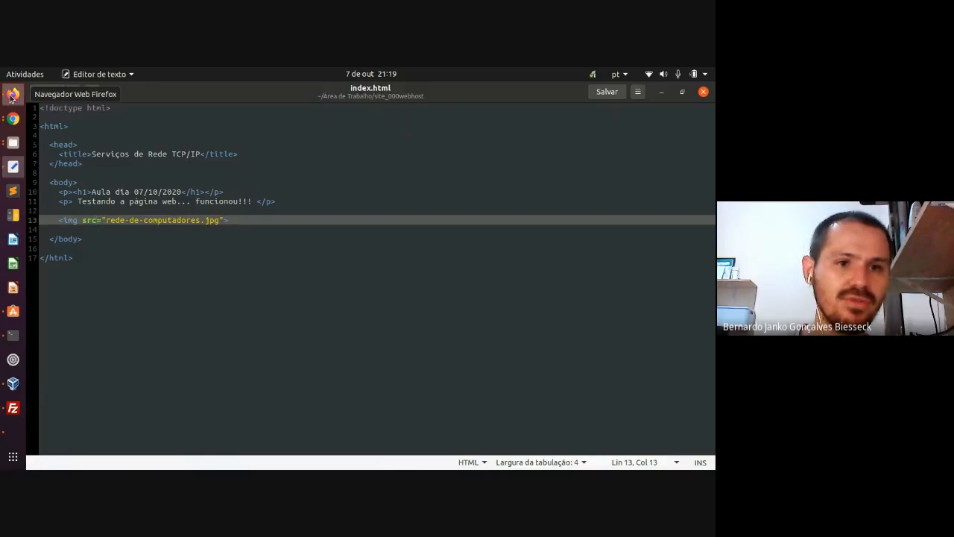
click(71, 129)
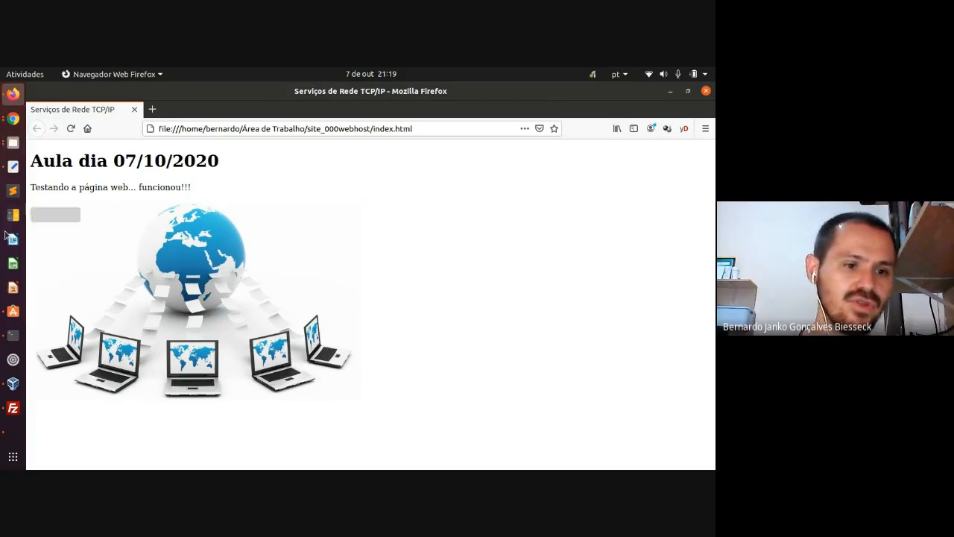
click(9, 408)
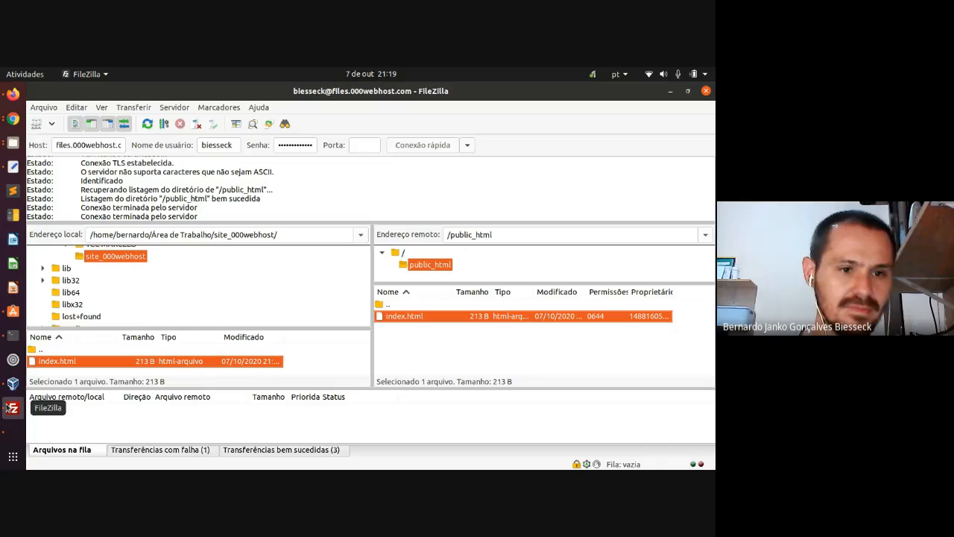
- Refresh the local file list and select index.html together with rede-de-computadores.jpg
right_click(99, 258)
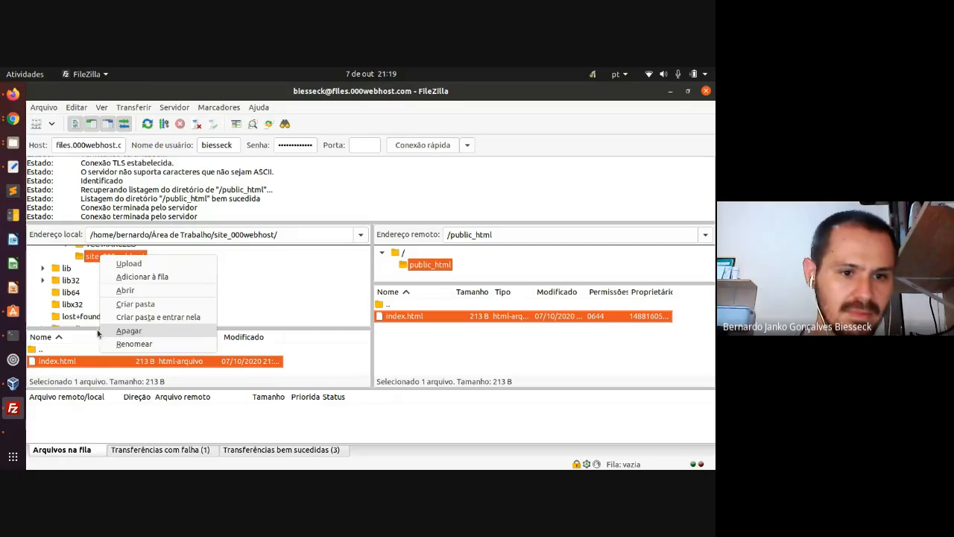
click(52, 377)
right_click(54, 364)
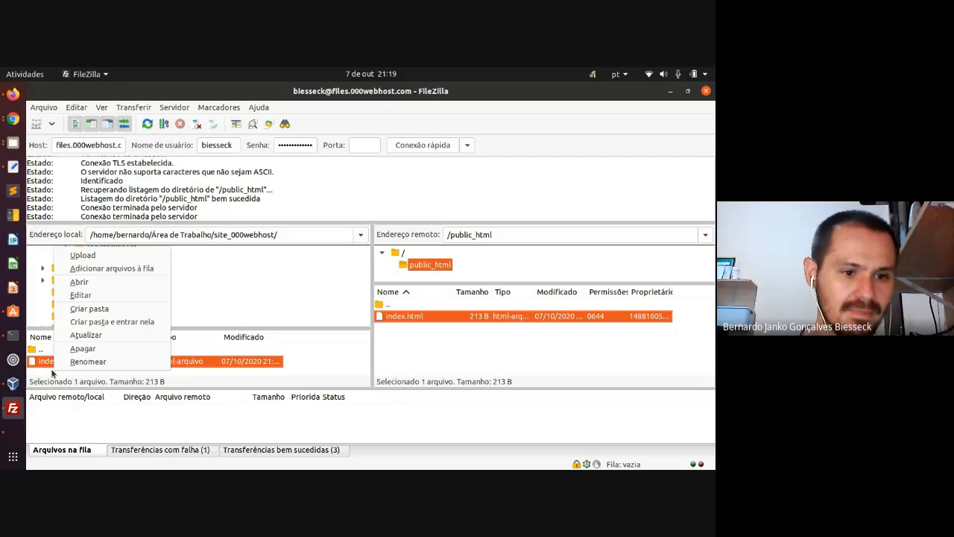
click(87, 339)
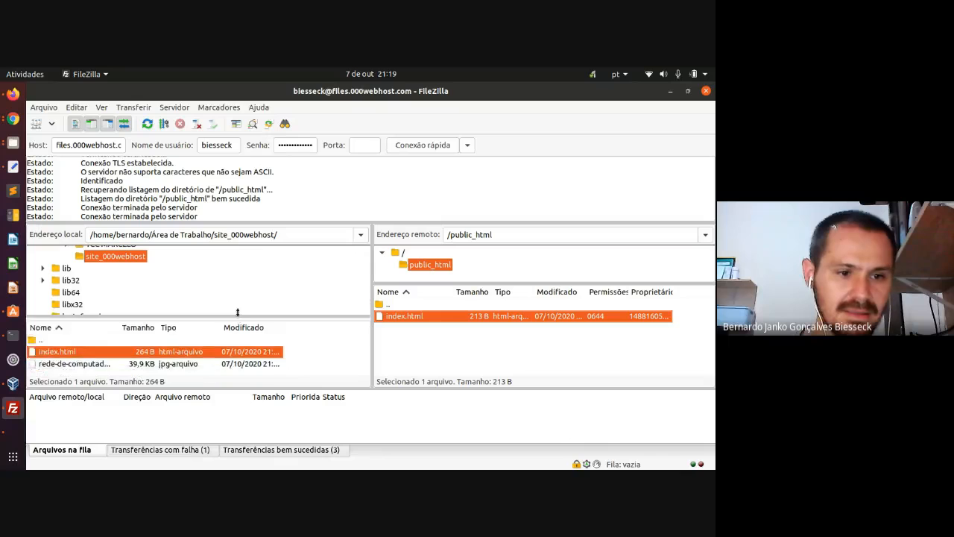
click(90, 341)
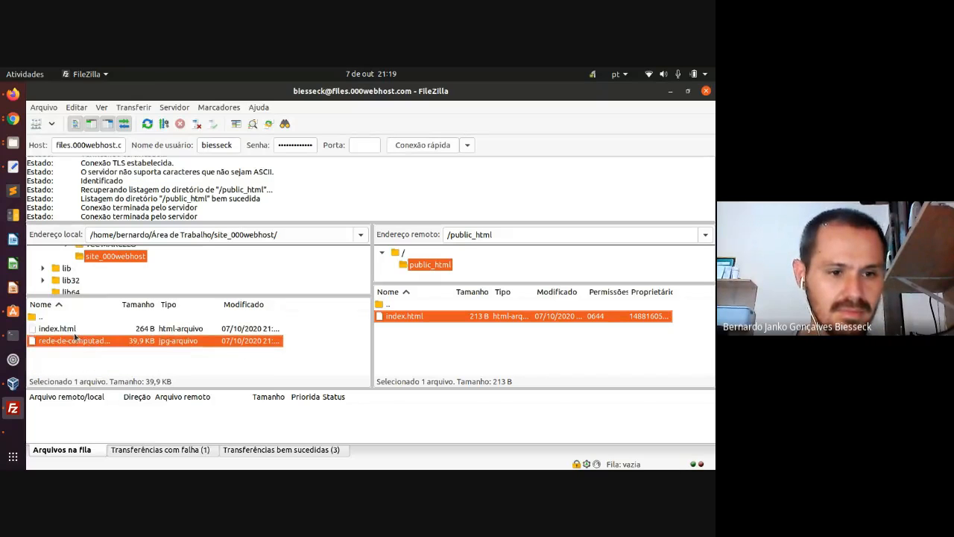
click(73, 328)
shift+click(73, 341)
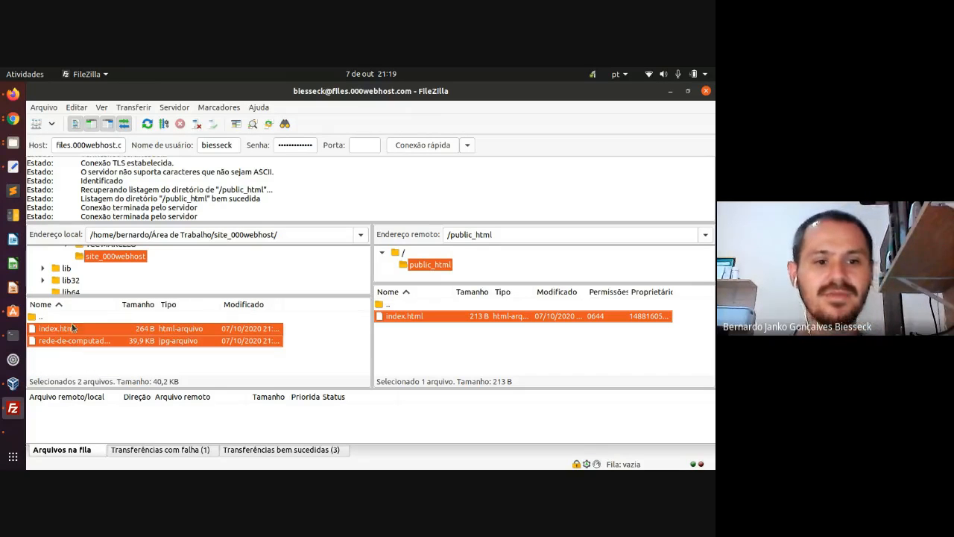
click(60, 328)
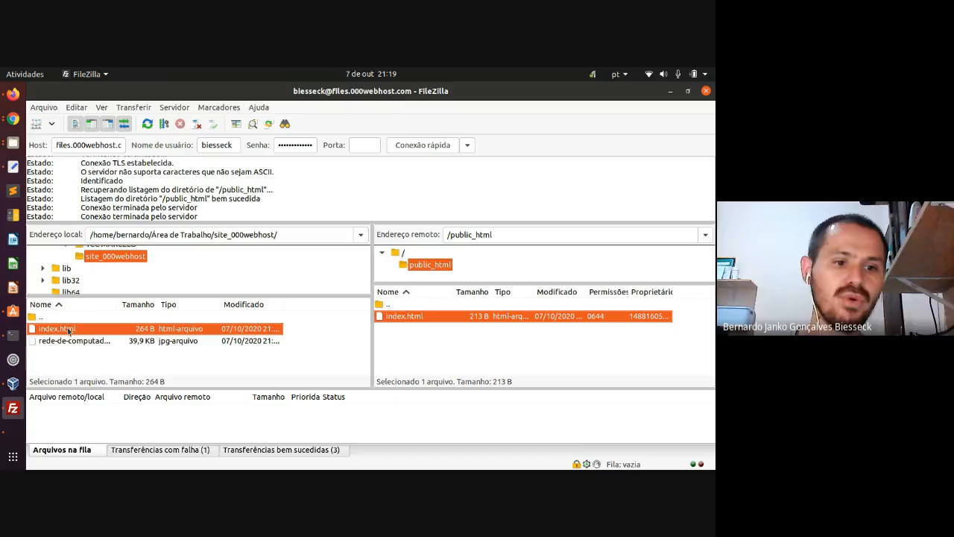
click(76, 342)
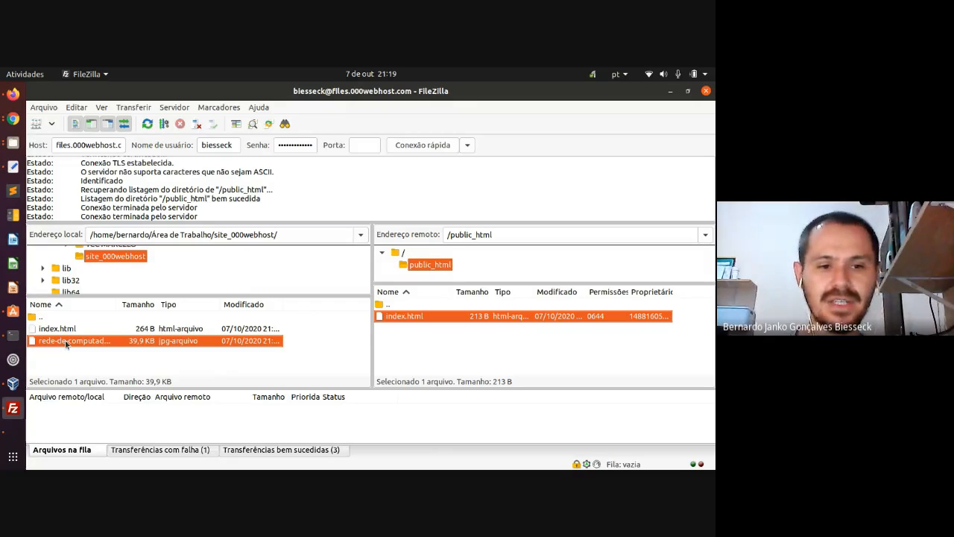
ctrl+click(64, 330)
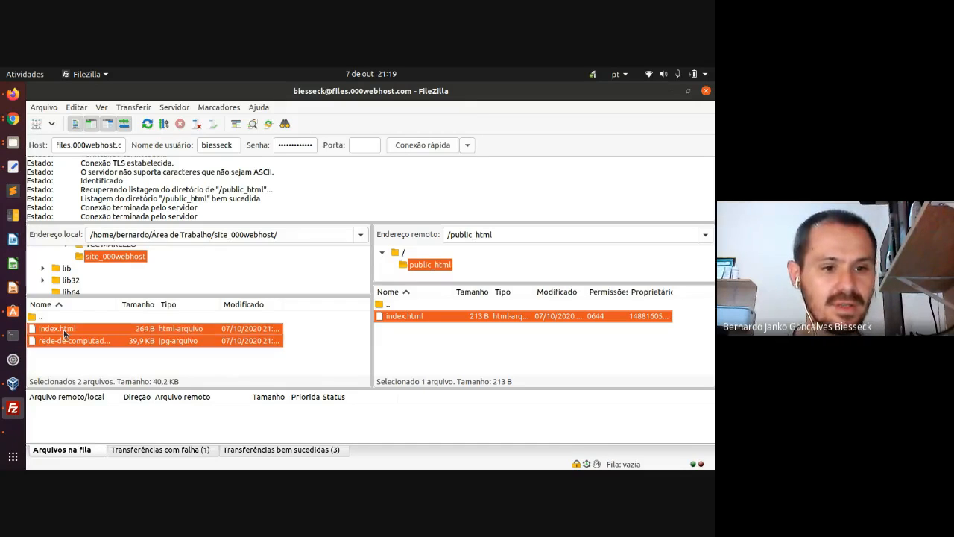
- Upload both files into /public_html, always replacing the existing index.html
drag(68, 327, 415, 347)
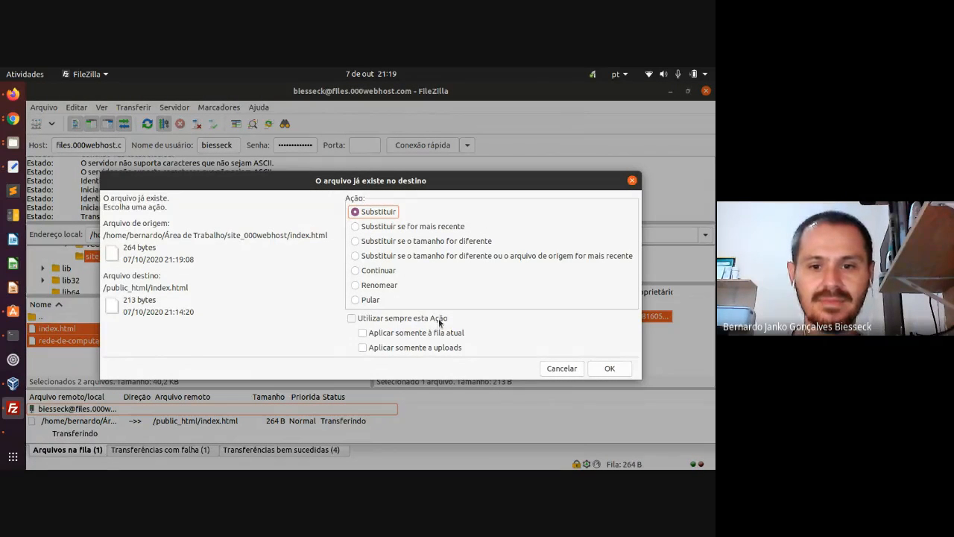
click(353, 318)
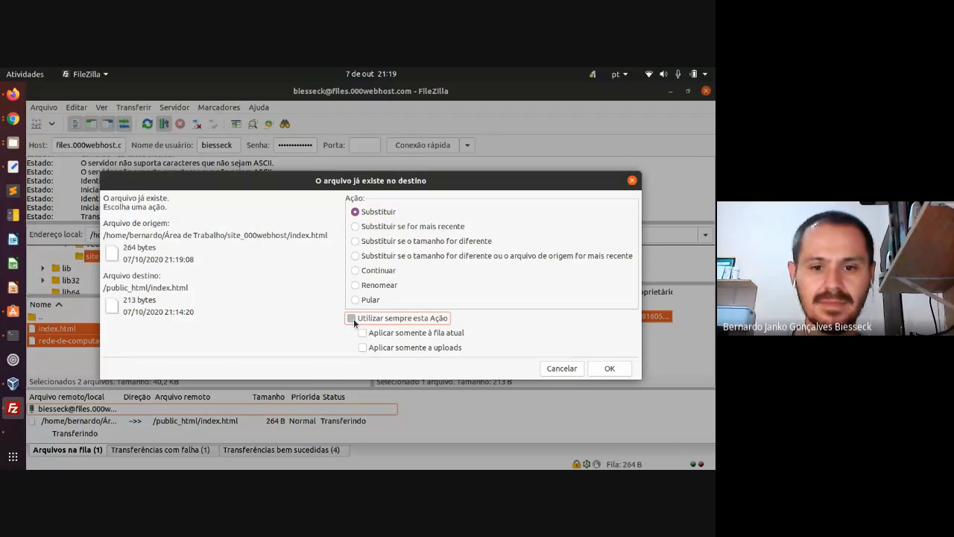
click(608, 368)
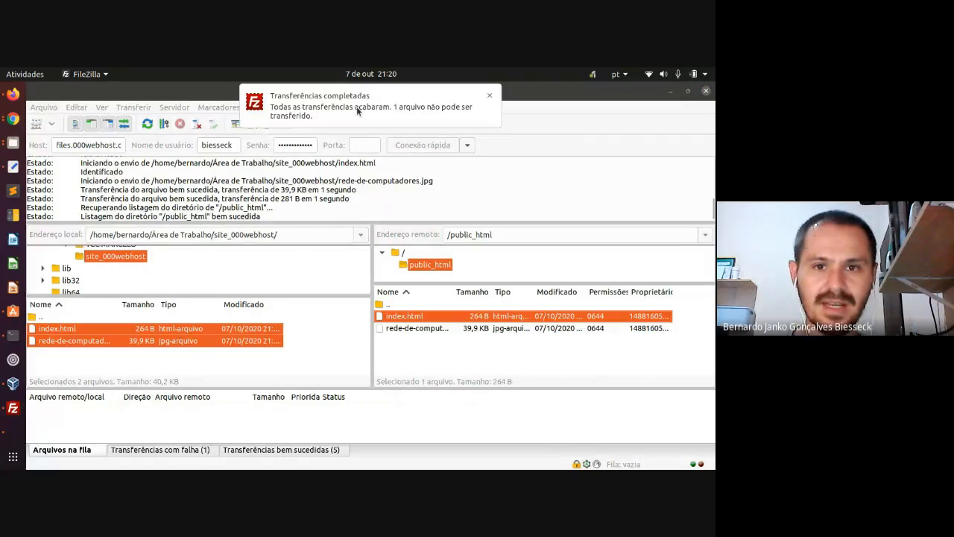
- Compare server and local sizes: index.html 264 B and rede-de-computadores.jpg 39.9 KB
click(490, 98)
click(470, 348)
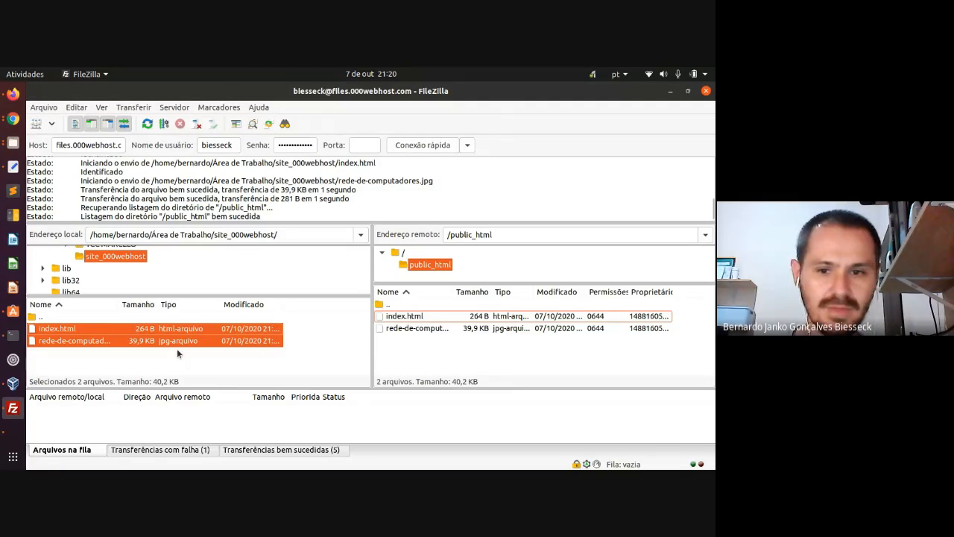
click(177, 348)
click(472, 318)
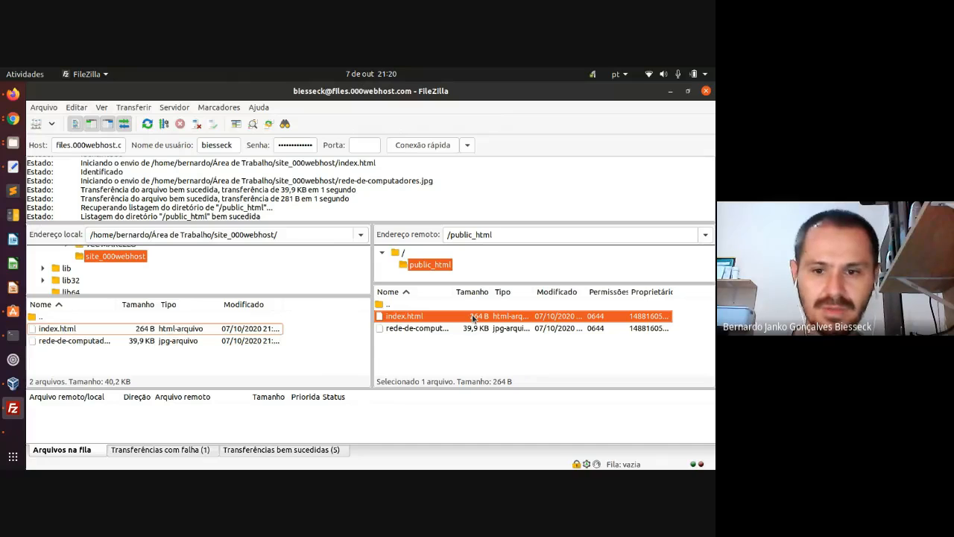
click(154, 330)
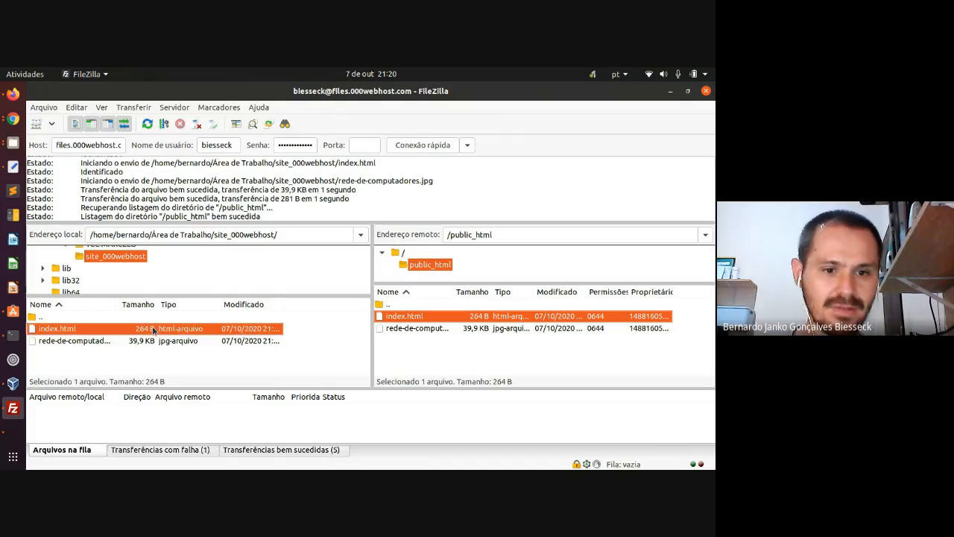
click(141, 341)
click(479, 329)
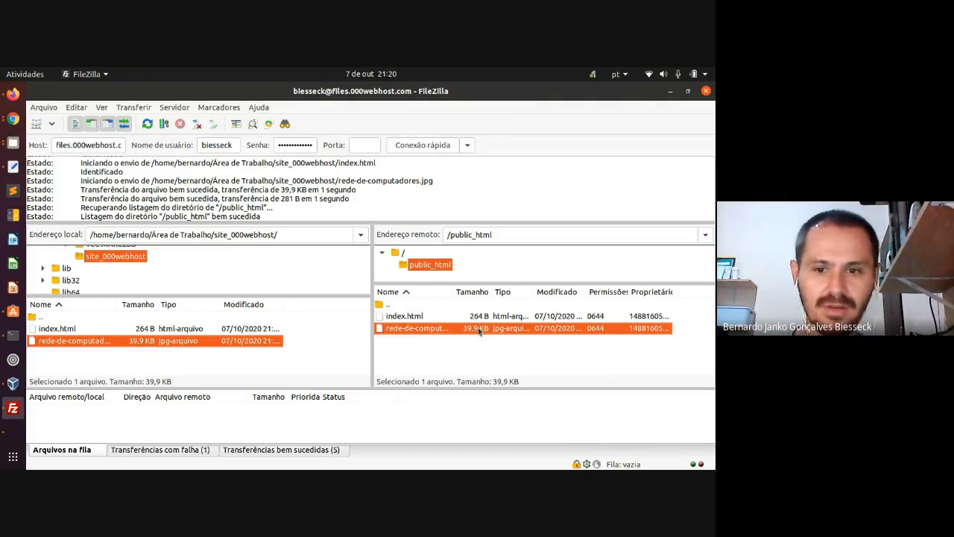
- Go back to Chrome's 000webhost site settings and live site tabs
click(14, 121)
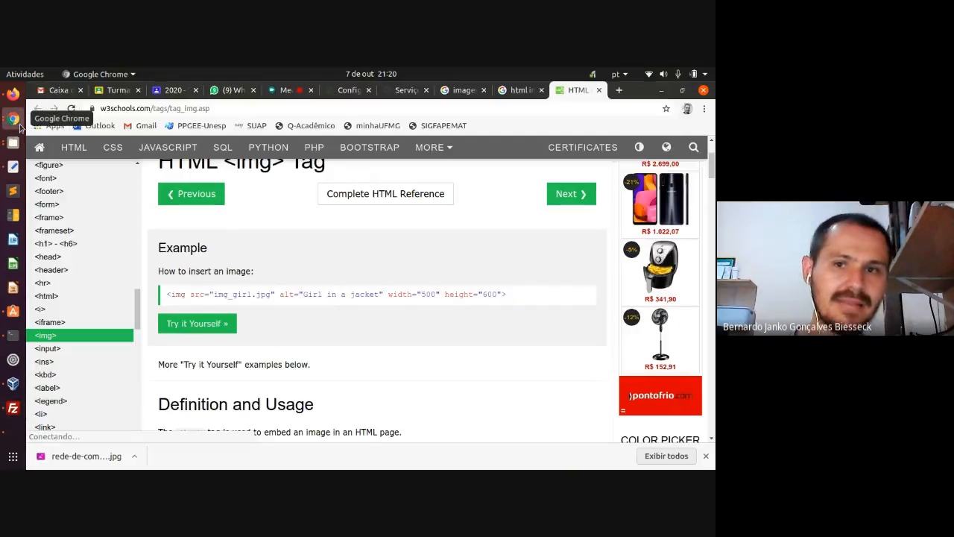
click(353, 95)
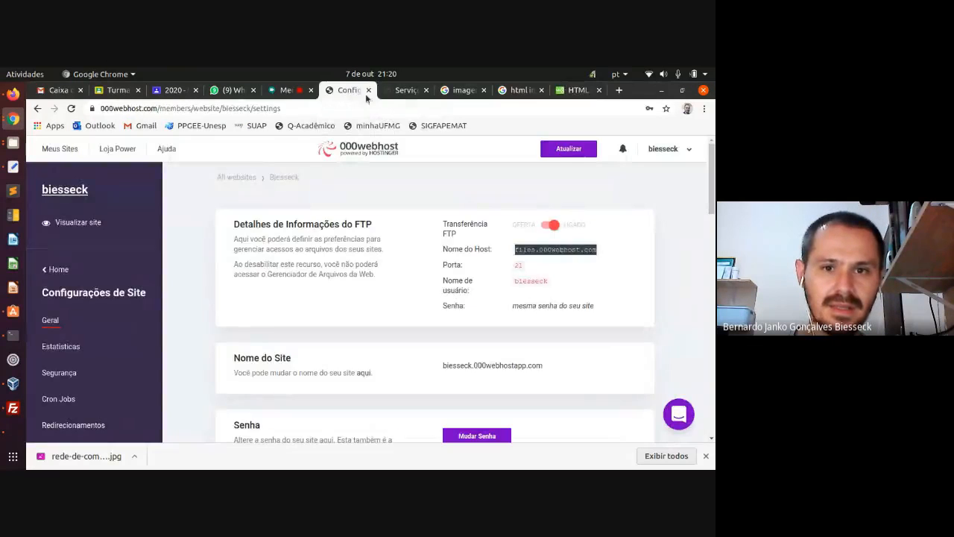
click(400, 93)
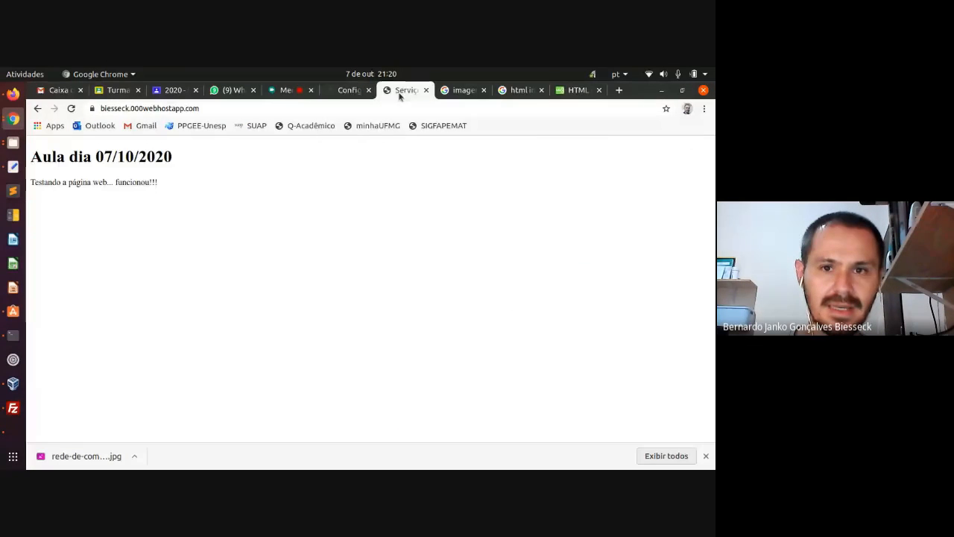
- Reload the 000webhostapp site so the globe-and-laptops image appears below the test sentence
click(71, 108)
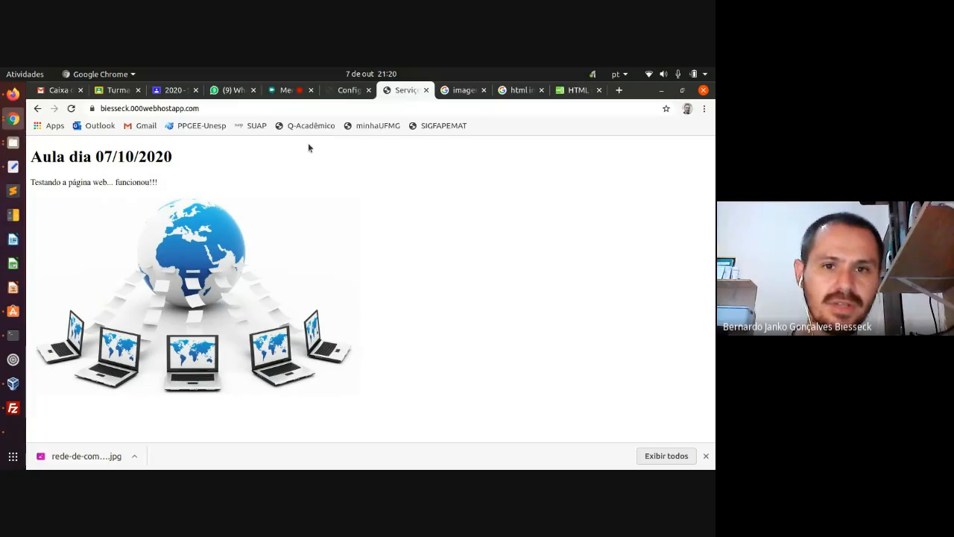
- Browse the site settings page and the Ferramentas tools list in the sidebar
click(336, 91)
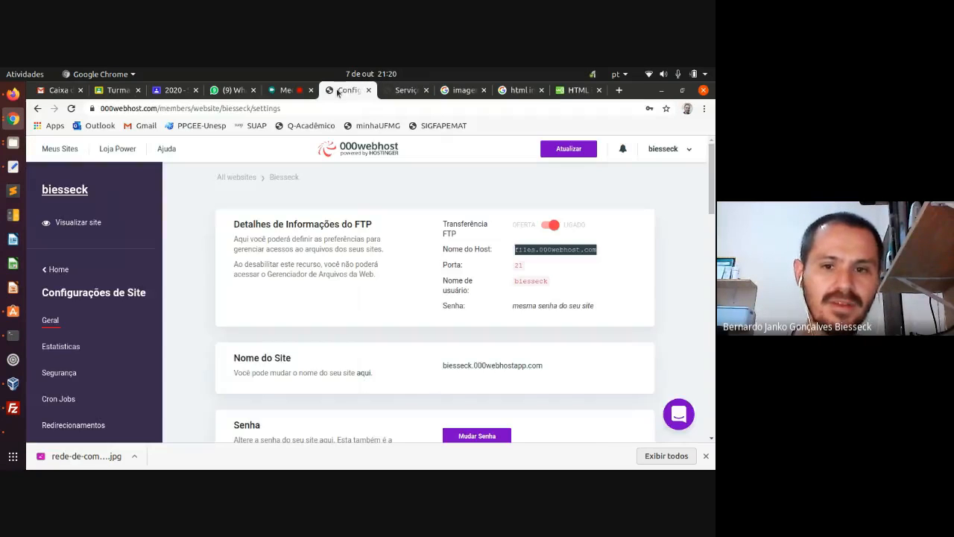
scroll(270, 237, down, 1)
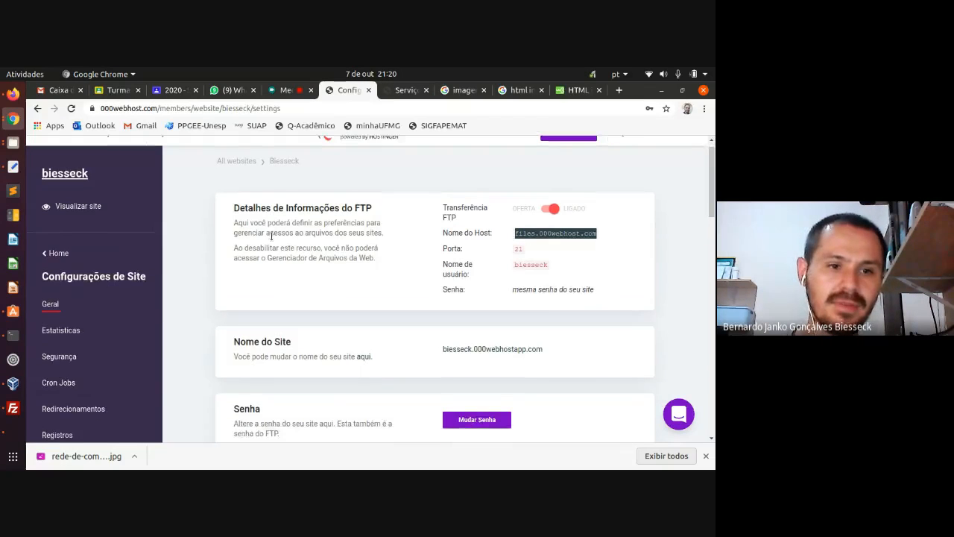
scroll(190, 249, up, 1)
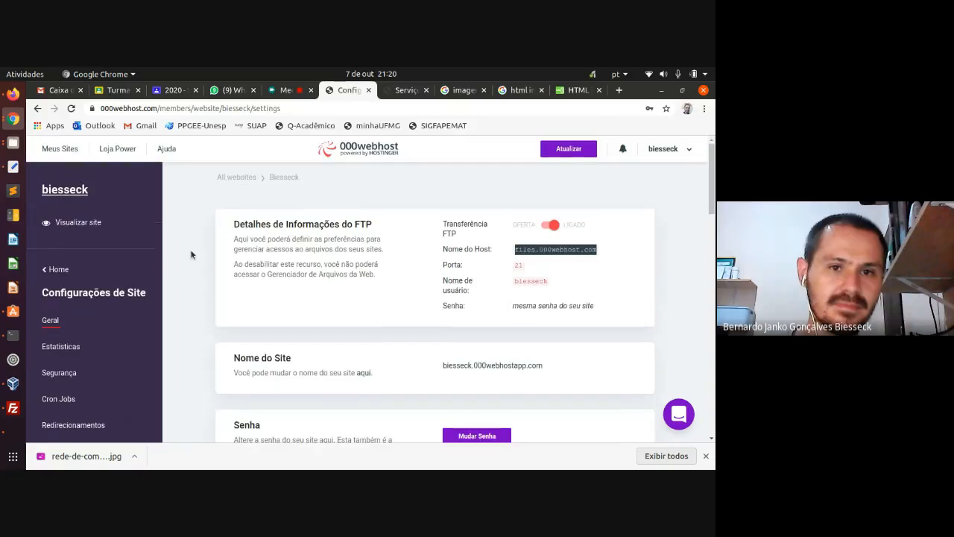
click(58, 271)
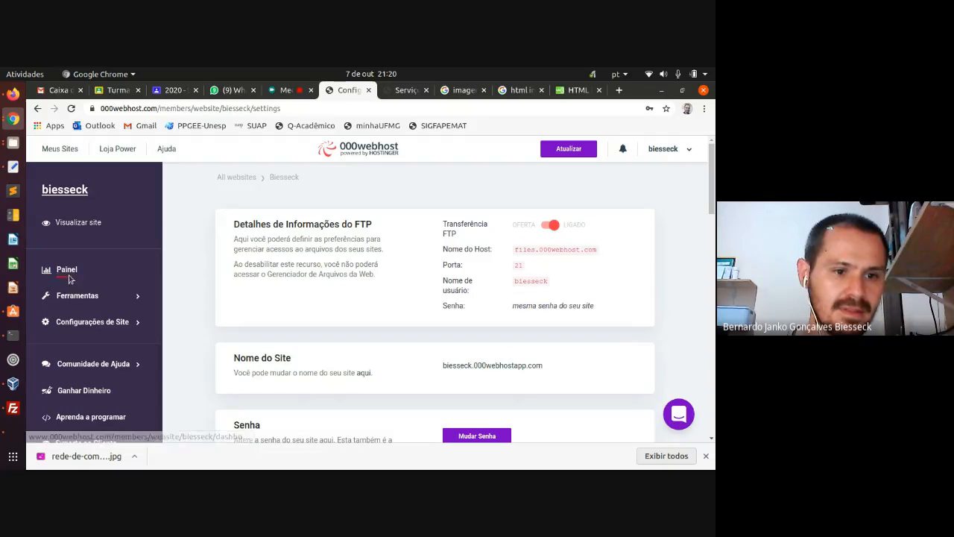
click(137, 296)
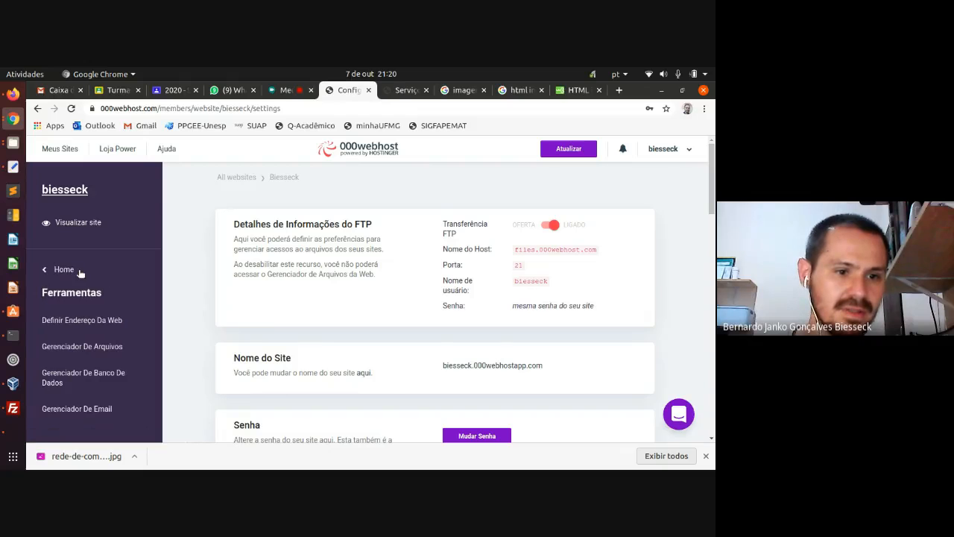
scroll(79, 270, down, 1)
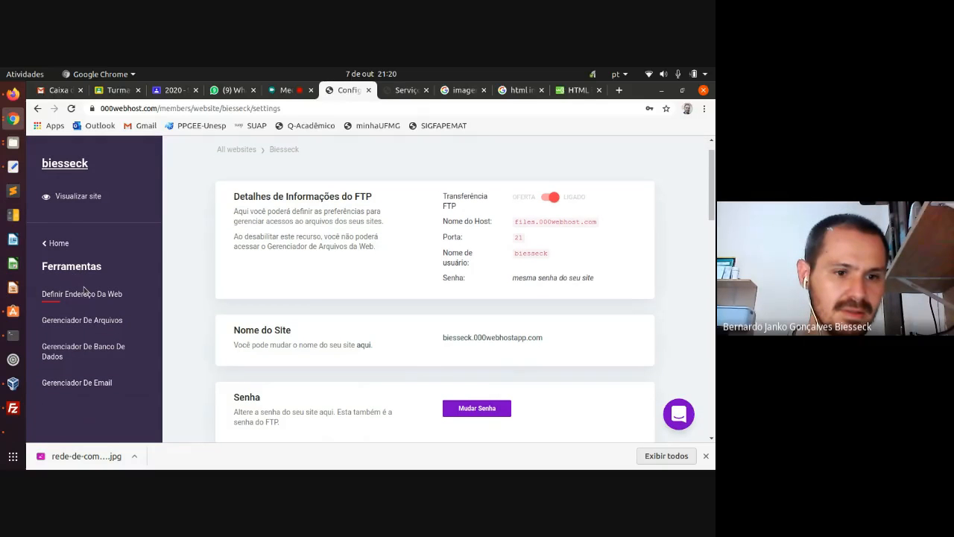
click(59, 248)
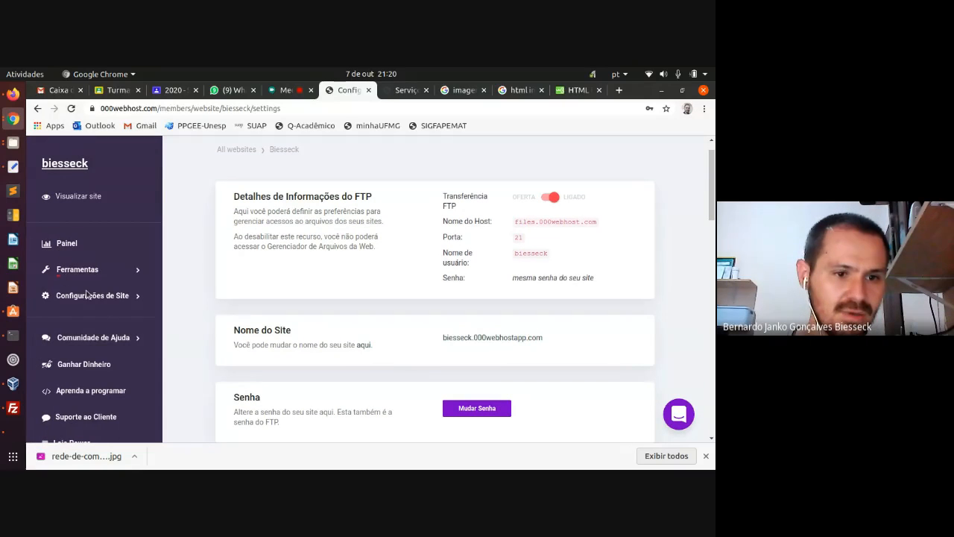
- Look through Configurações de Site and Gerenciador de Arquivos, then return to the Painel dashboard
click(88, 295)
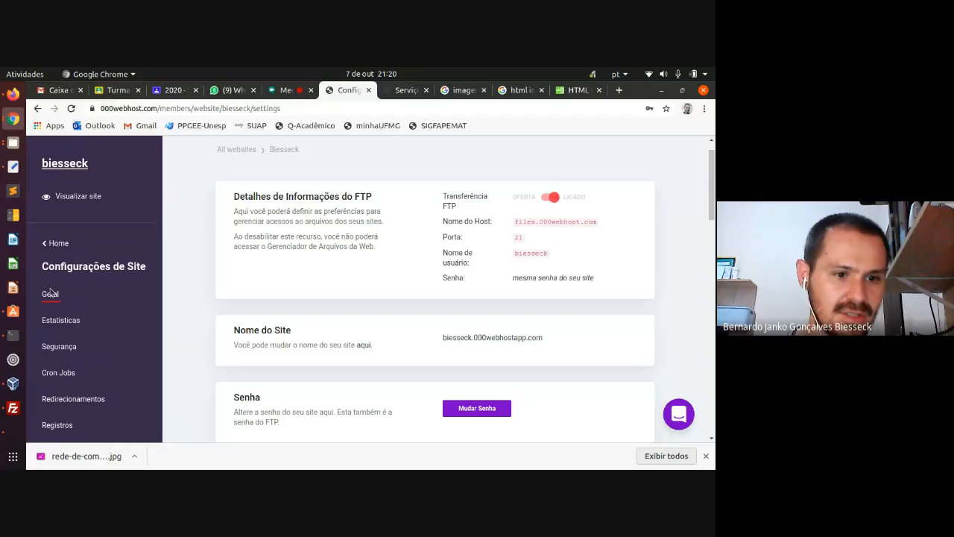
scroll(296, 295, down, 5)
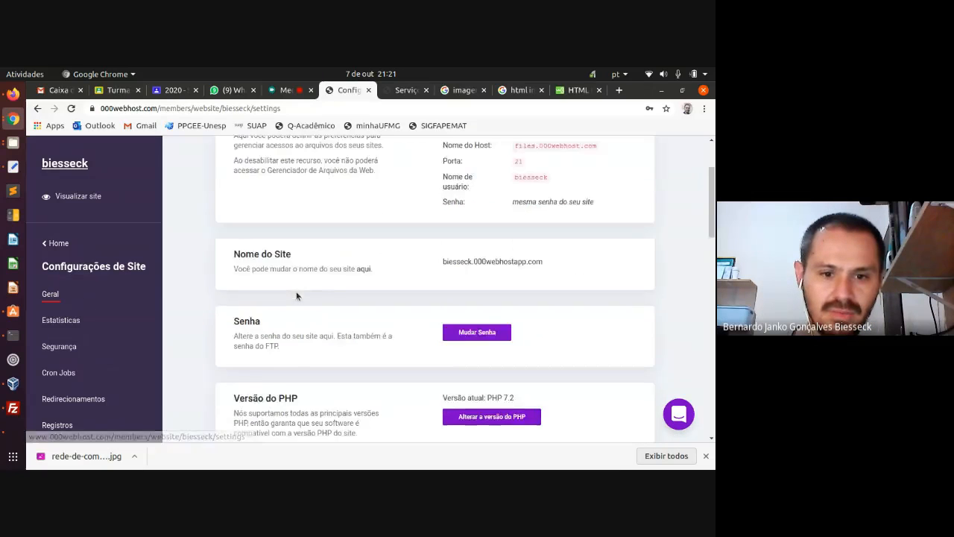
scroll(250, 294, up, 5)
scroll(250, 293, up, 2)
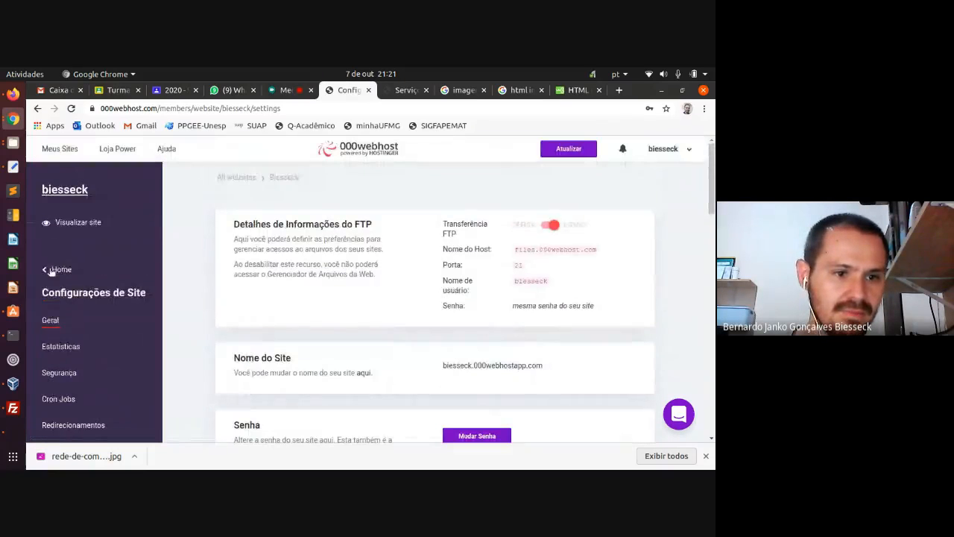
click(56, 268)
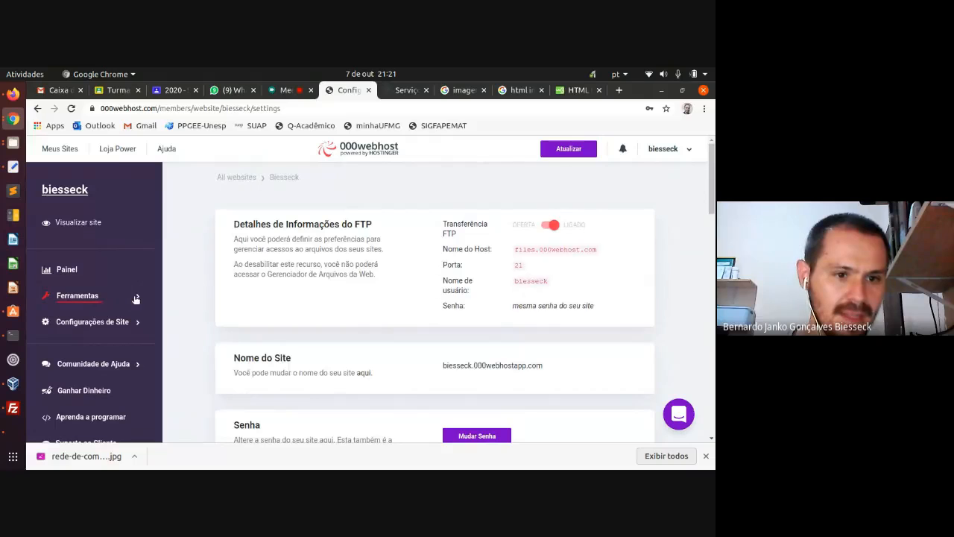
click(135, 299)
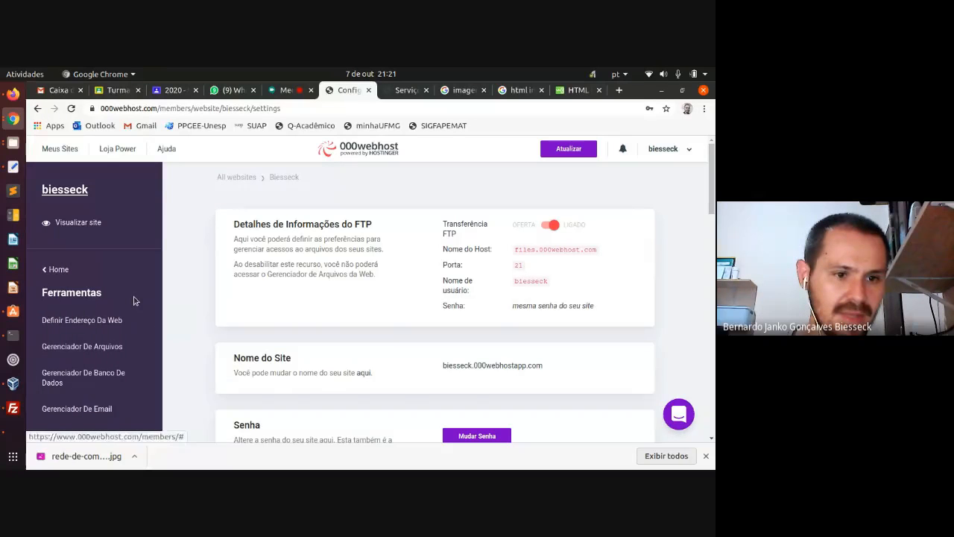
scroll(96, 316, down, 1)
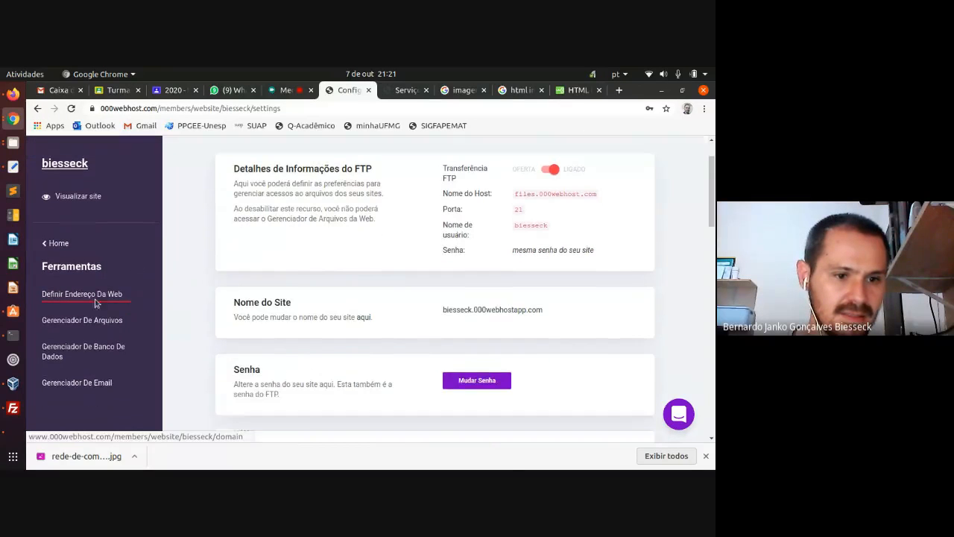
click(101, 319)
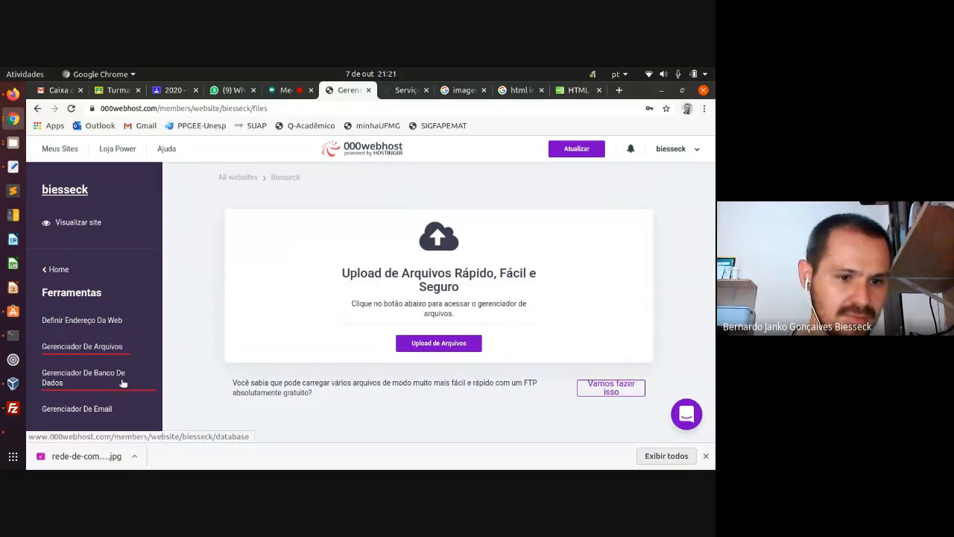
click(57, 269)
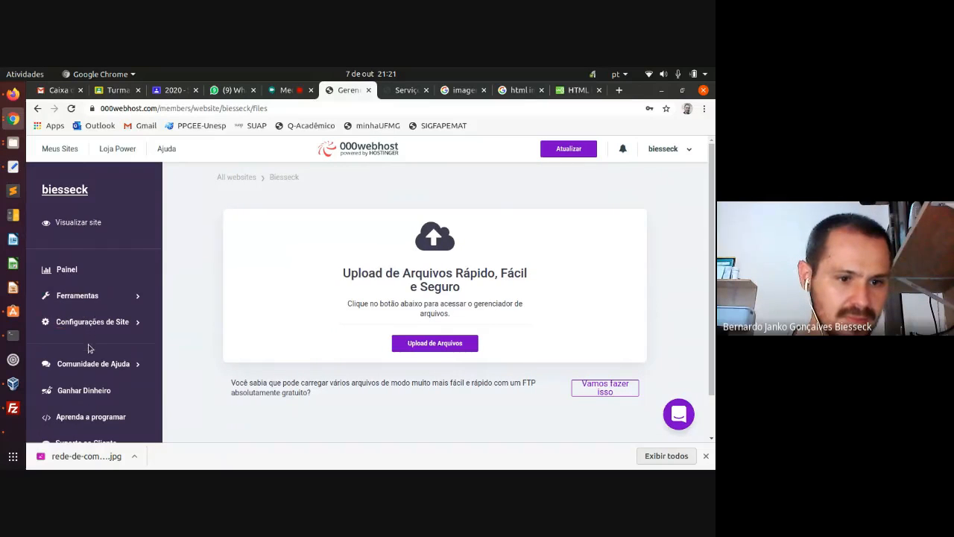
click(70, 269)
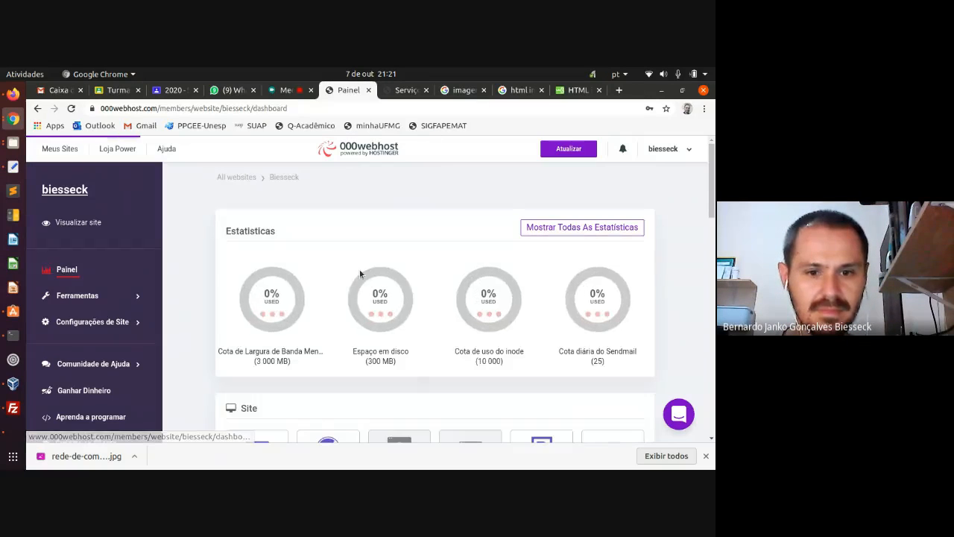
scroll(359, 274, down, 4)
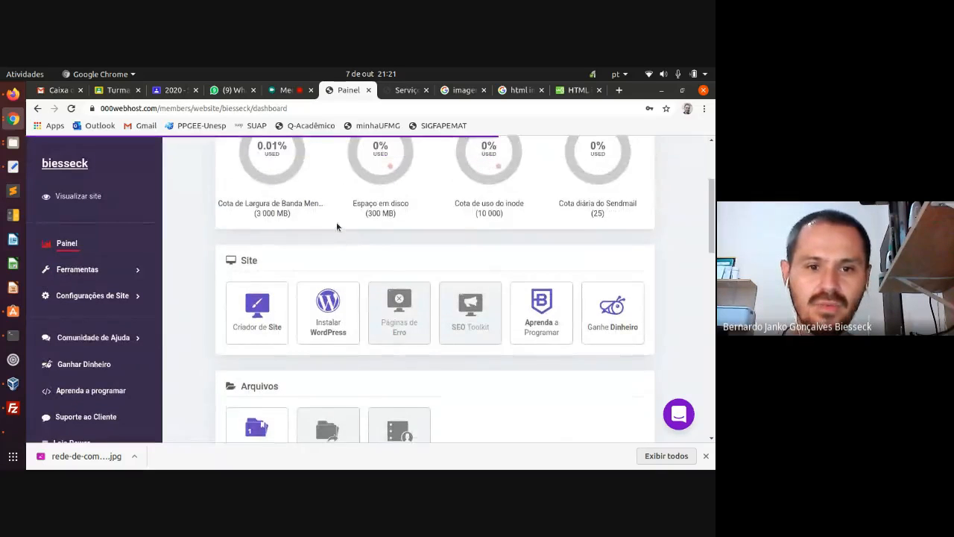
scroll(343, 251, up, 1)
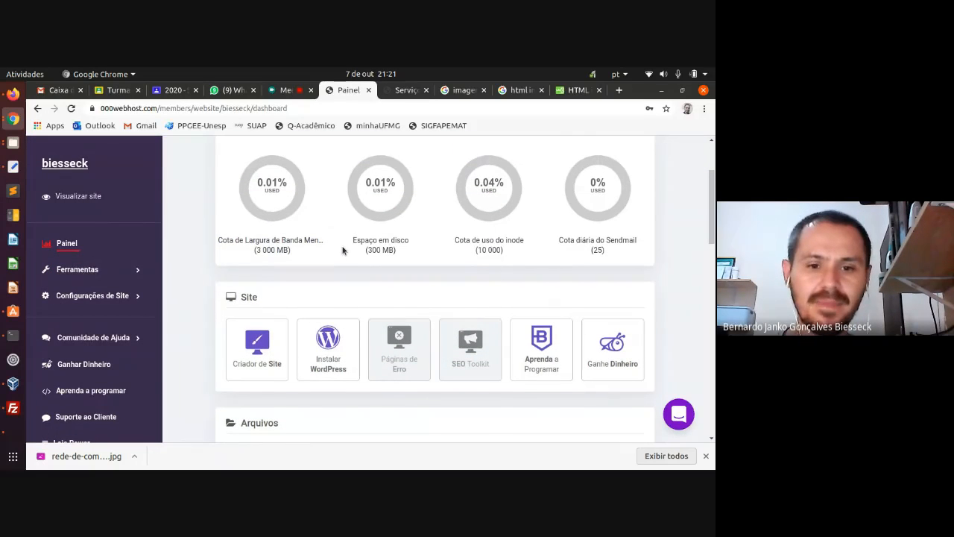
scroll(315, 291, down, 1)
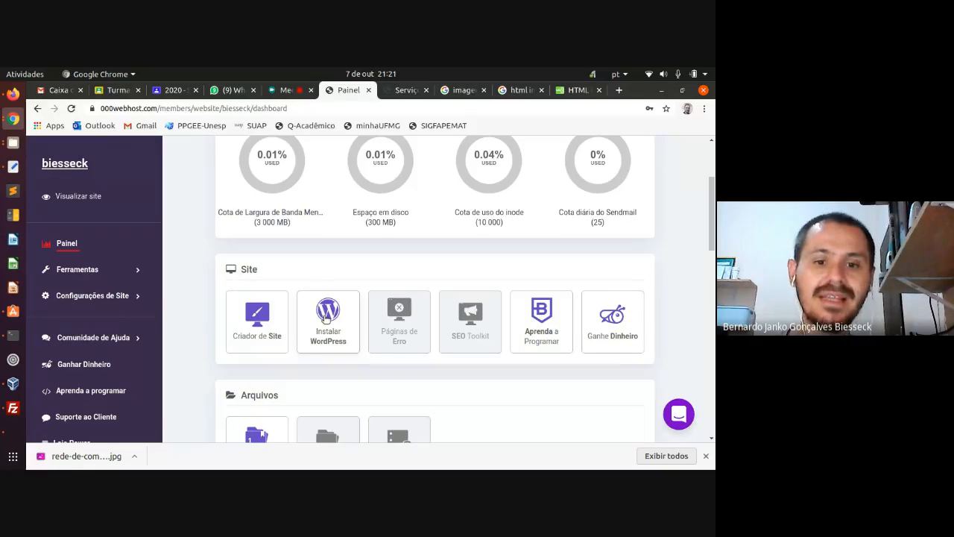
scroll(326, 319, down, 1)
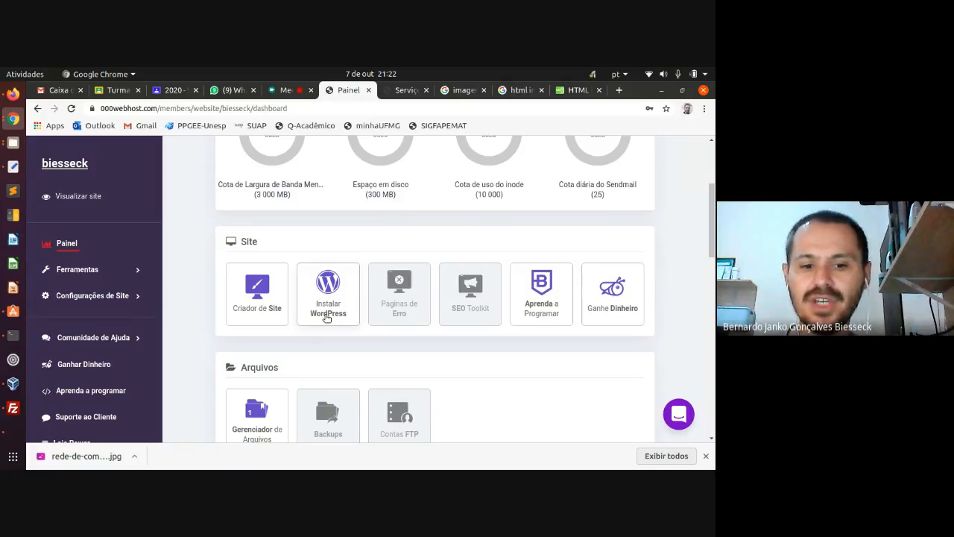
scroll(326, 316, down, 2)
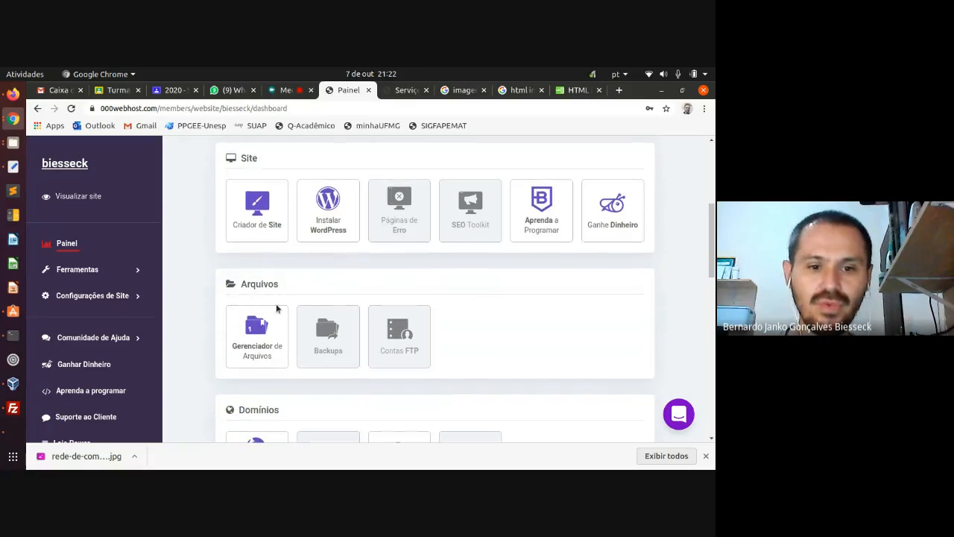
scroll(261, 298, down, 2)
scroll(258, 272, down, 1)
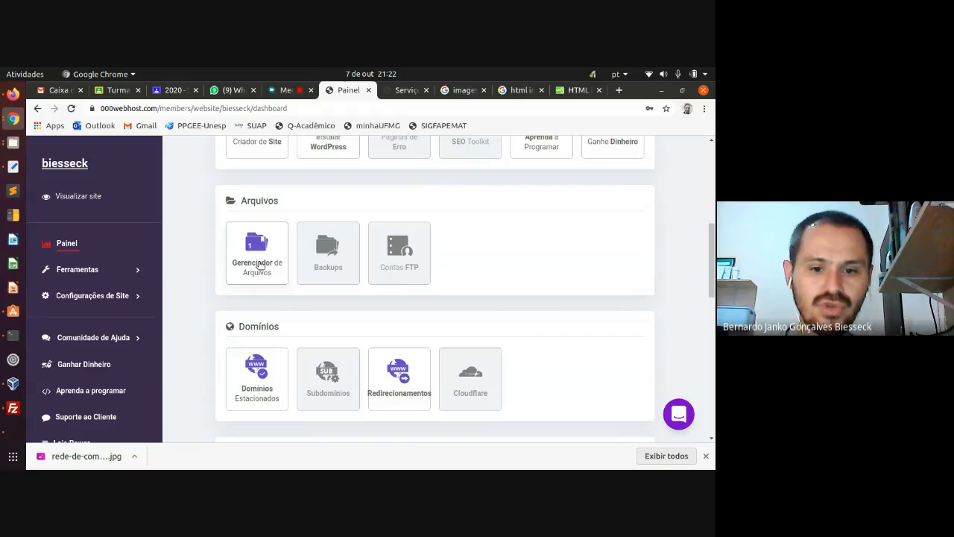
scroll(259, 264, up, 2)
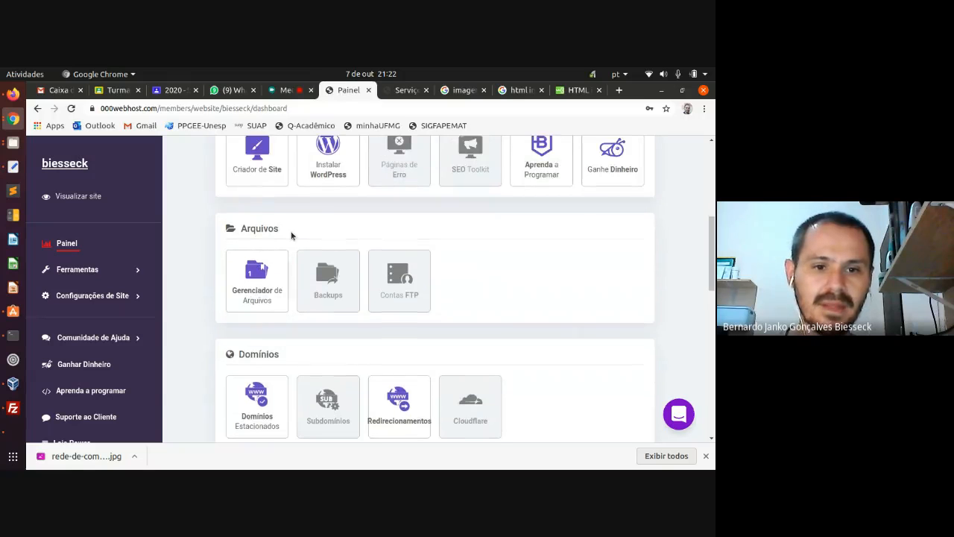
- Launch the online file manager via Upload de Arquivos and open public_html, listing index.html and the jpg
click(262, 304)
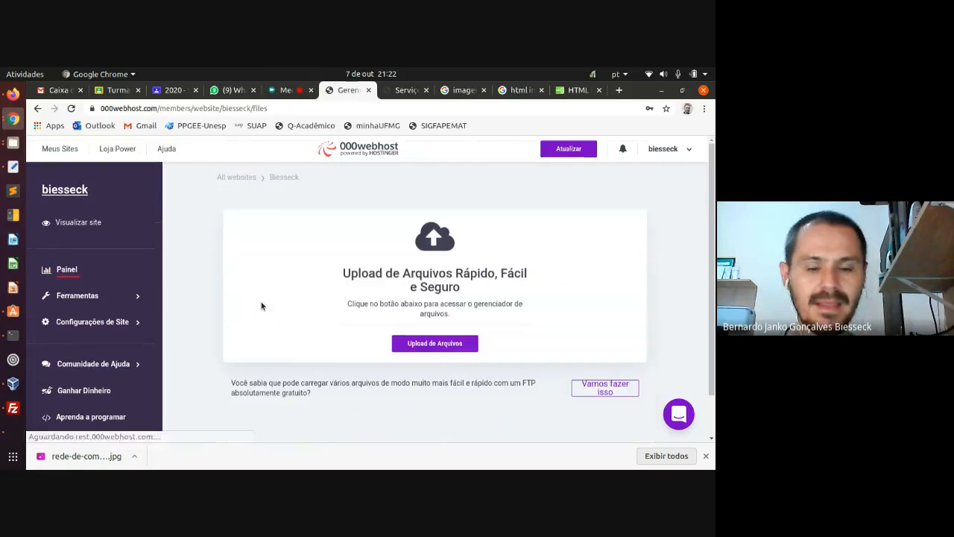
click(441, 348)
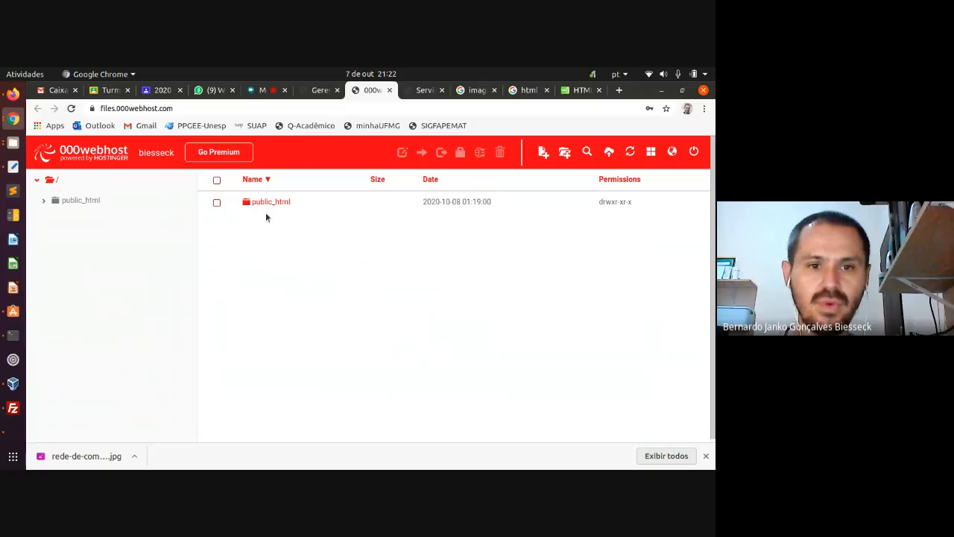
click(277, 204)
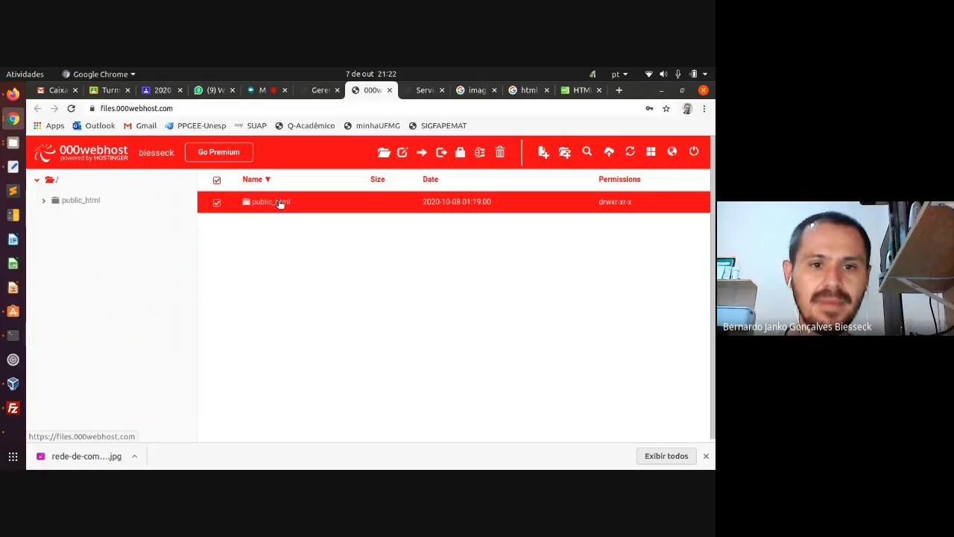
click(80, 201)
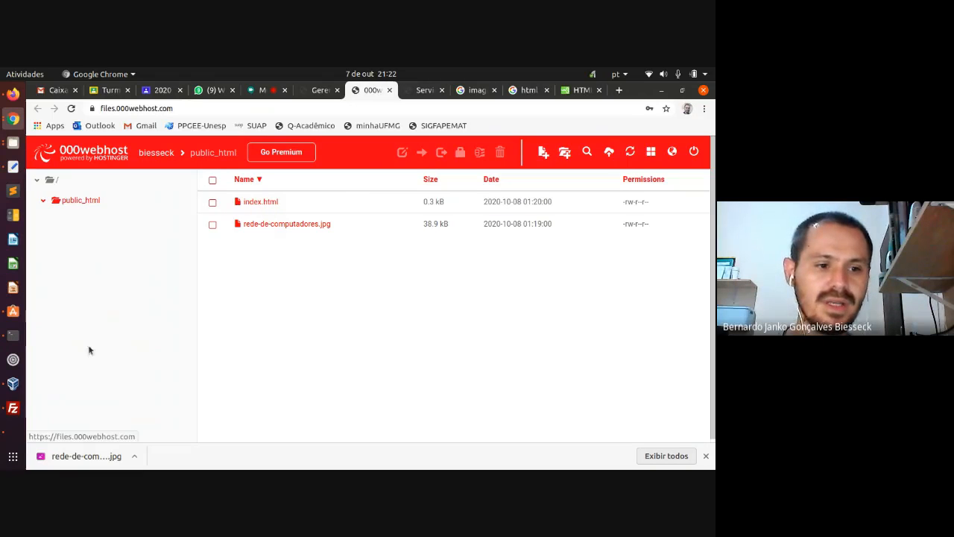
click(14, 408)
click(415, 316)
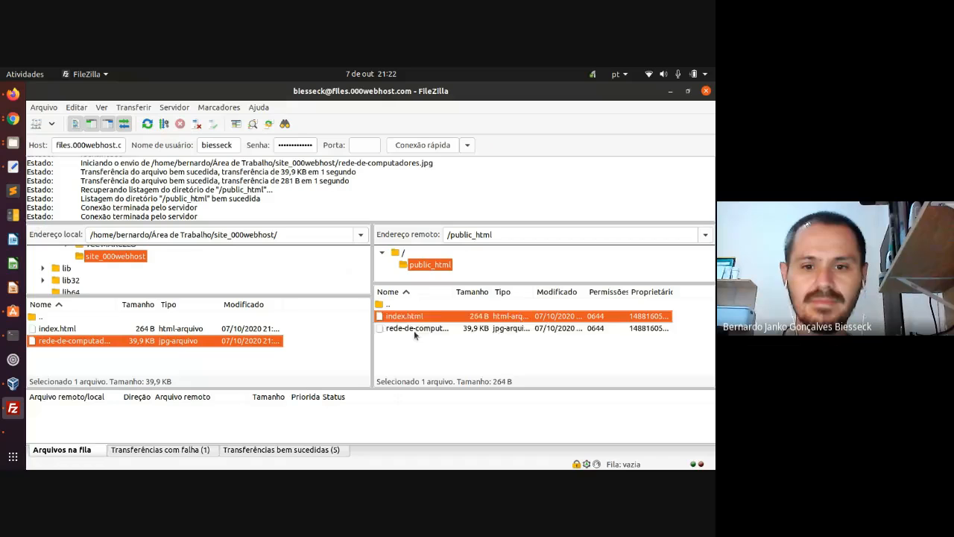
click(416, 331)
click(417, 319)
click(417, 333)
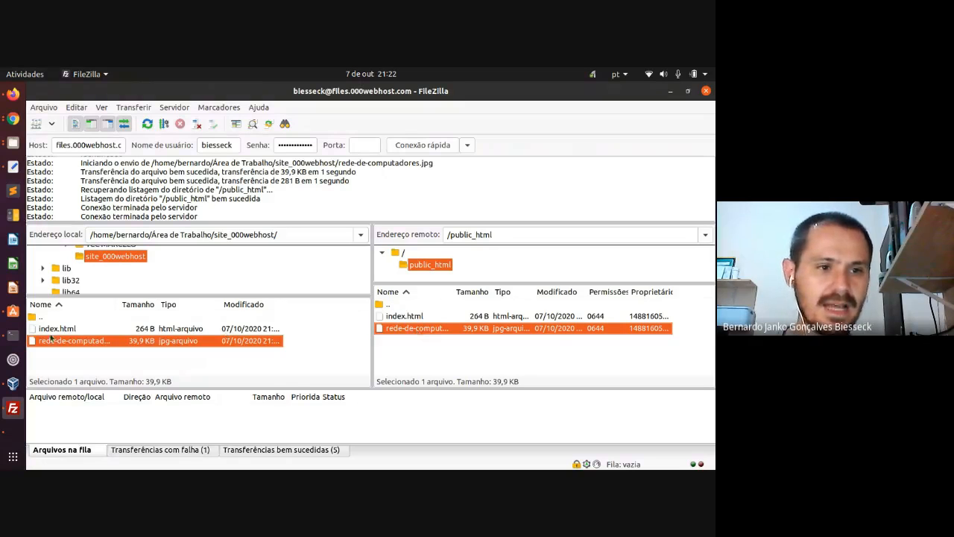
click(13, 120)
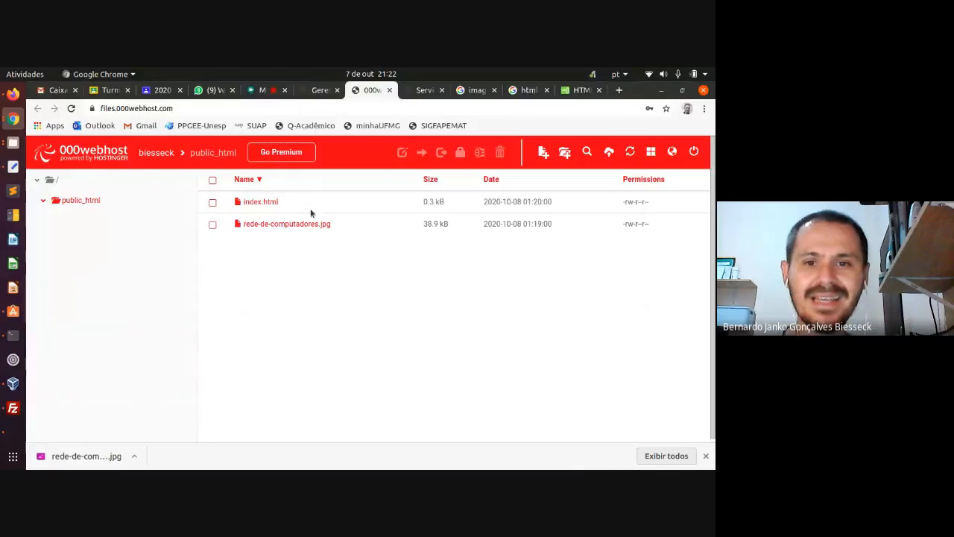
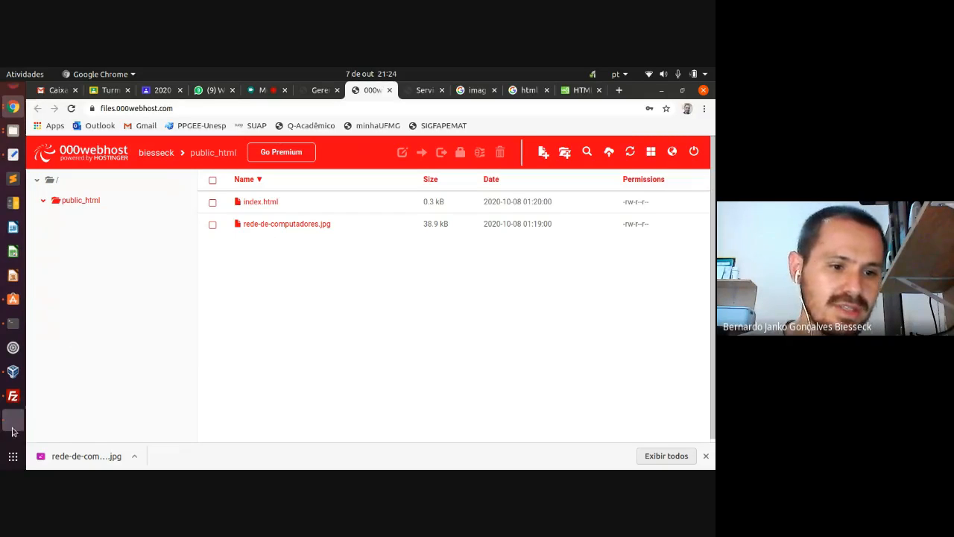
- Bring the Windows Server virtual machine, with Explorer at wwwroot, to the front
click(12, 429)
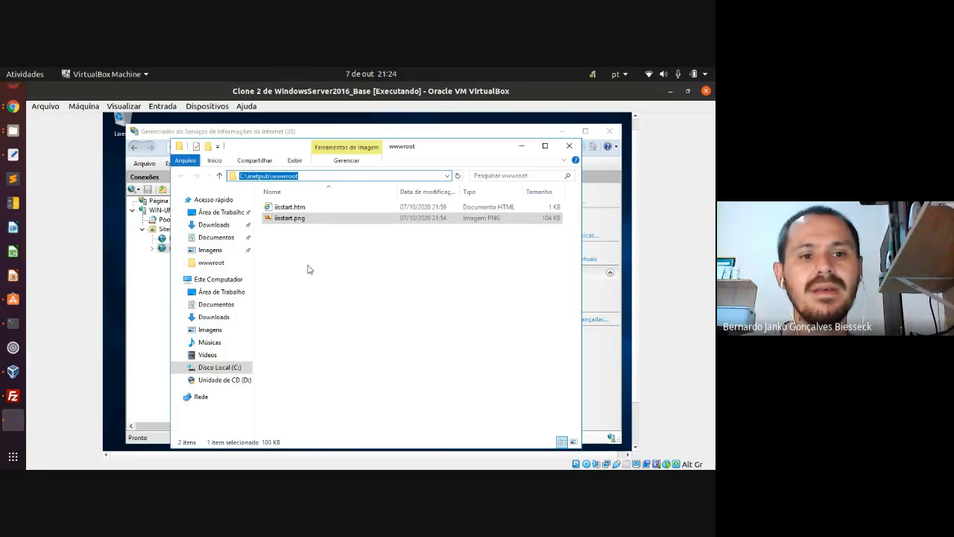
- Bring IIS Manager forward, then switch to the Windows7_Base VM showing FileZilla's iisstart transfers
click(153, 286)
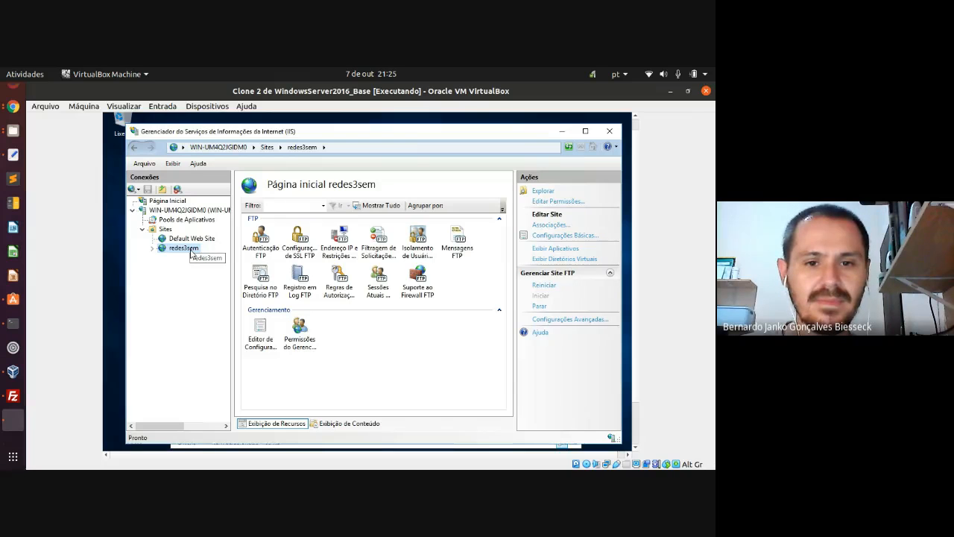
click(13, 419)
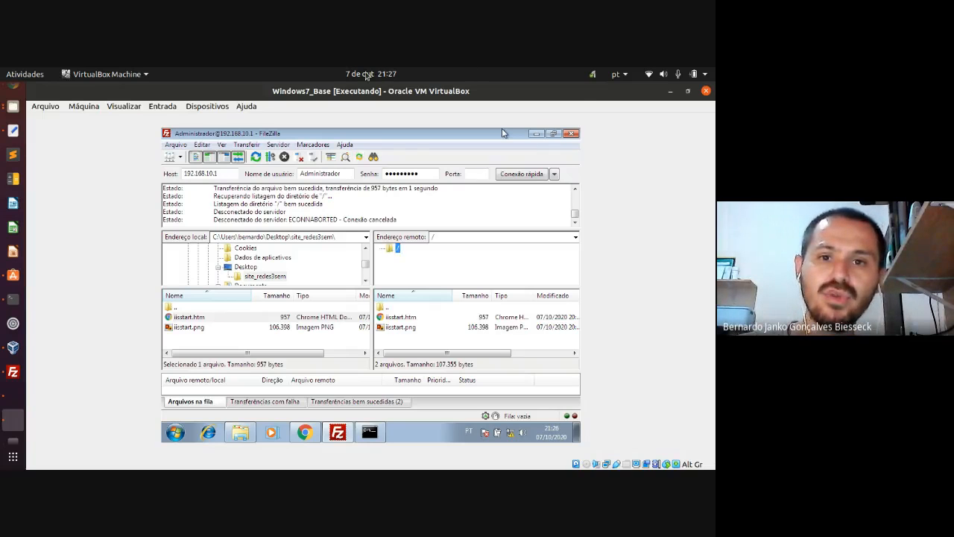
click(364, 74)
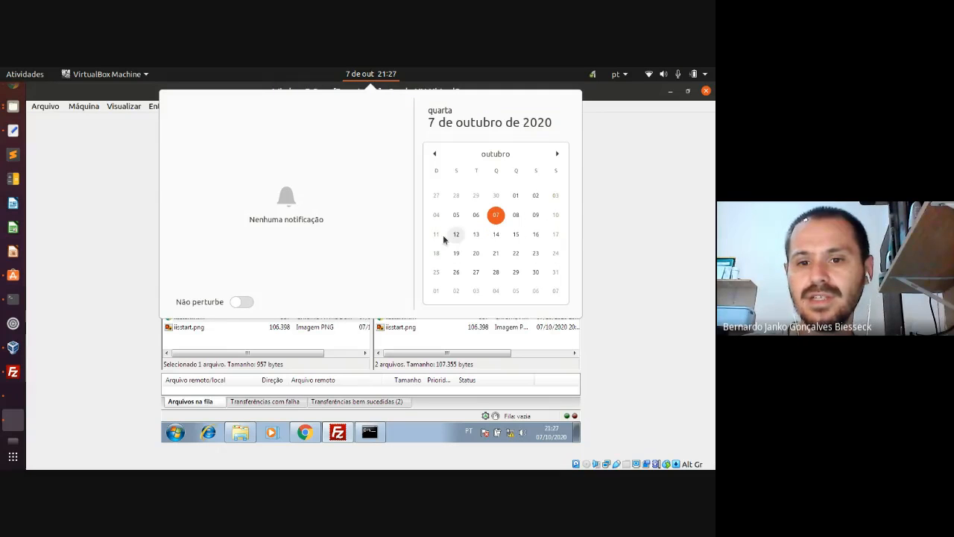
click(456, 272)
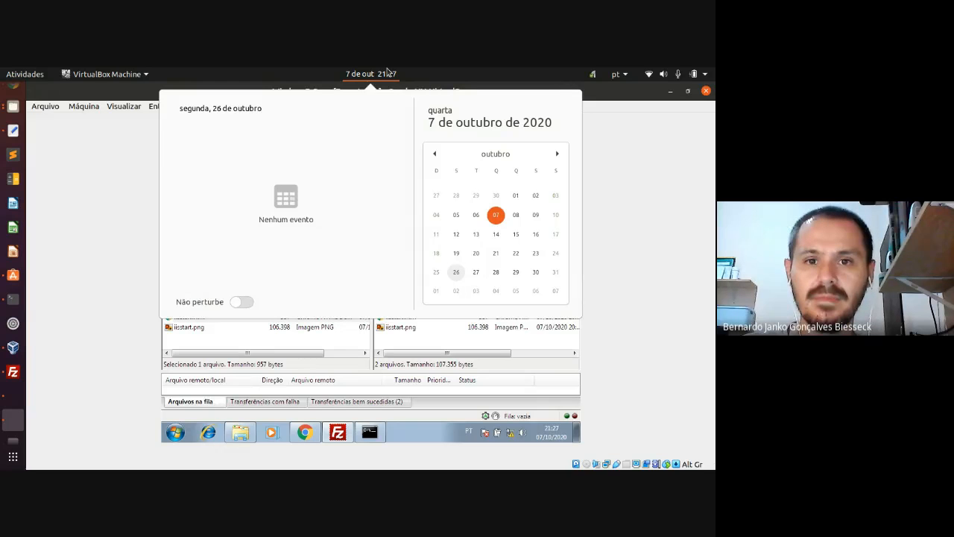
click(387, 72)
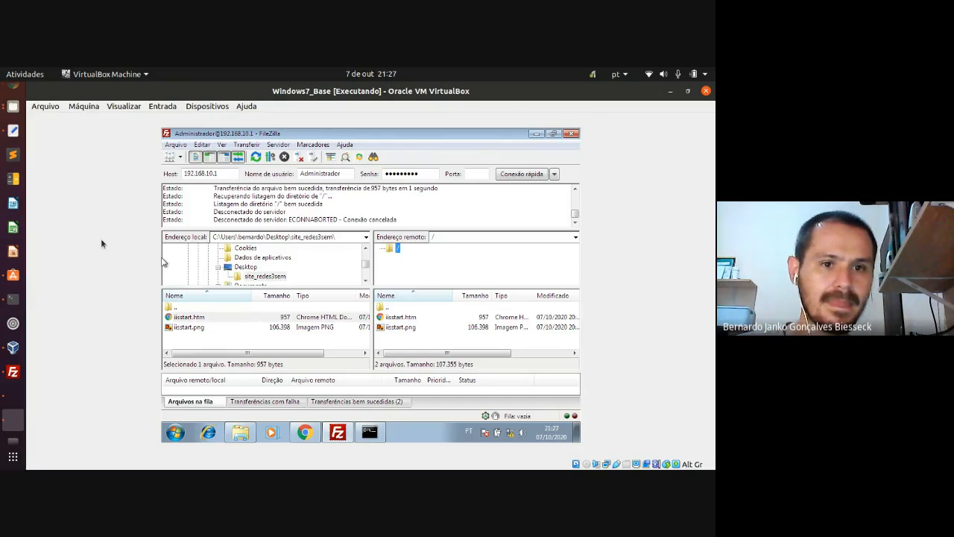
- Select TinyLinux in VirtualBox Manager and start it, reaching the Core Plus boot menu
click(13, 348)
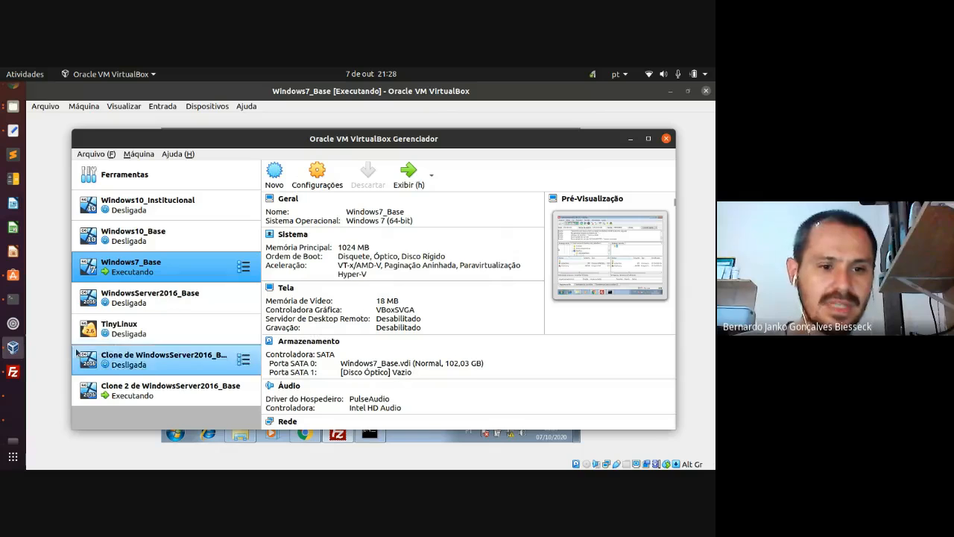
click(142, 334)
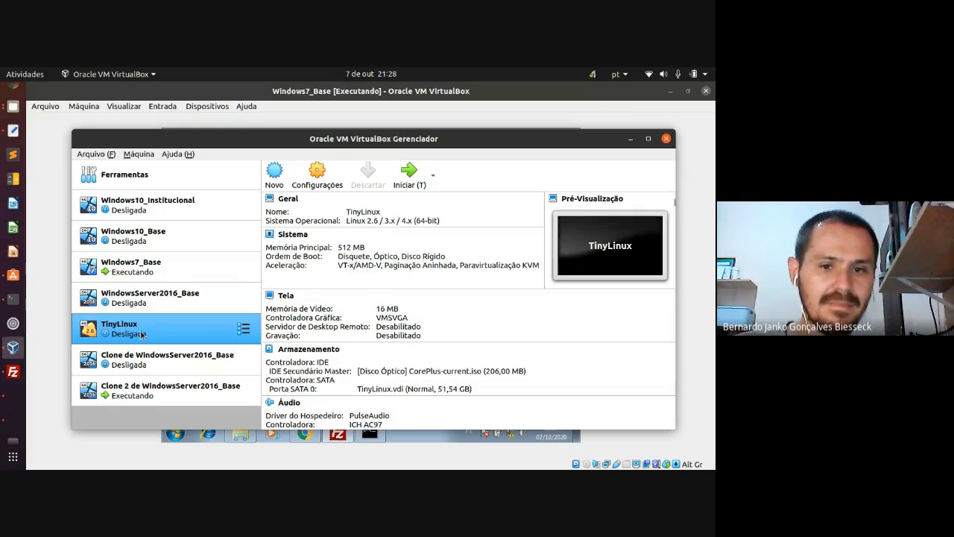
click(412, 184)
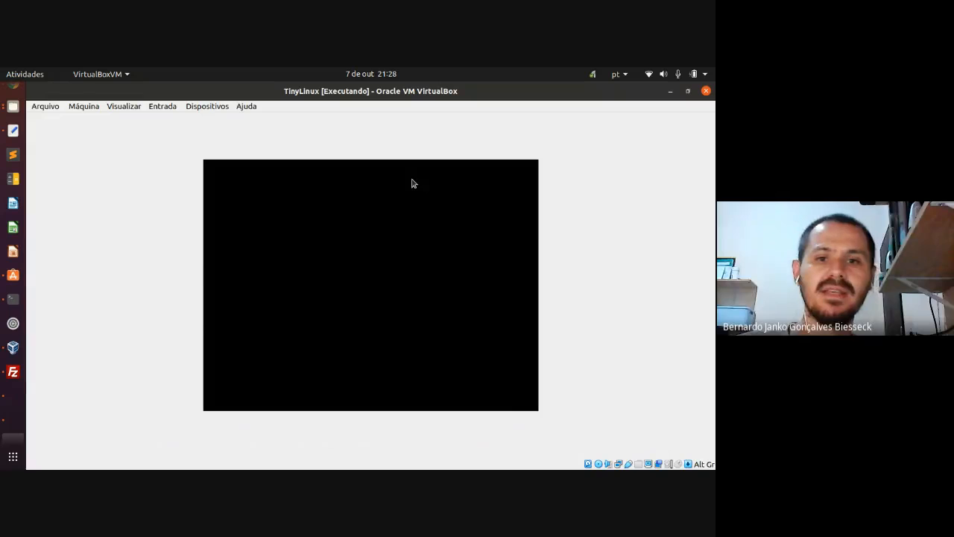
click(161, 107)
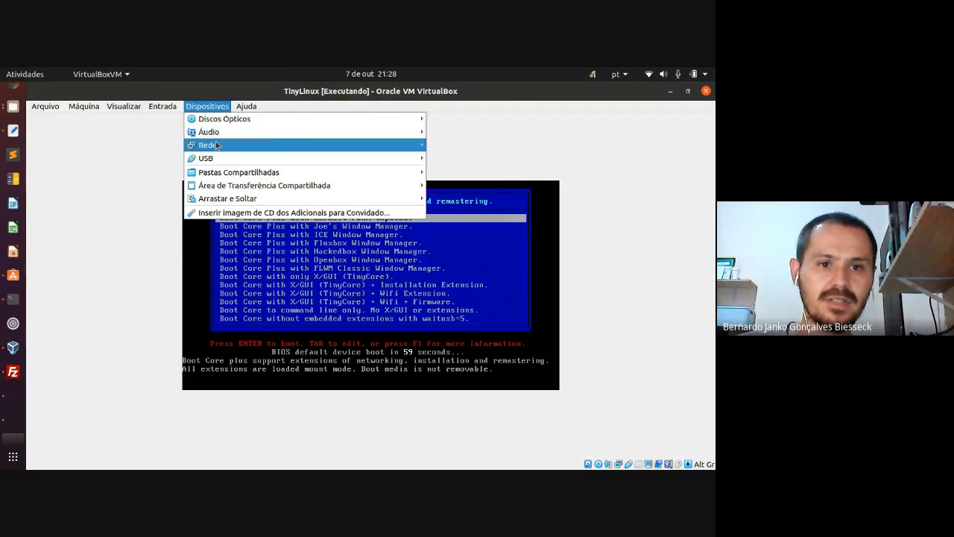
- Attach TinyLinux's Adapter 1 to the internal network intnet
mouse_move(216, 145)
click(462, 144)
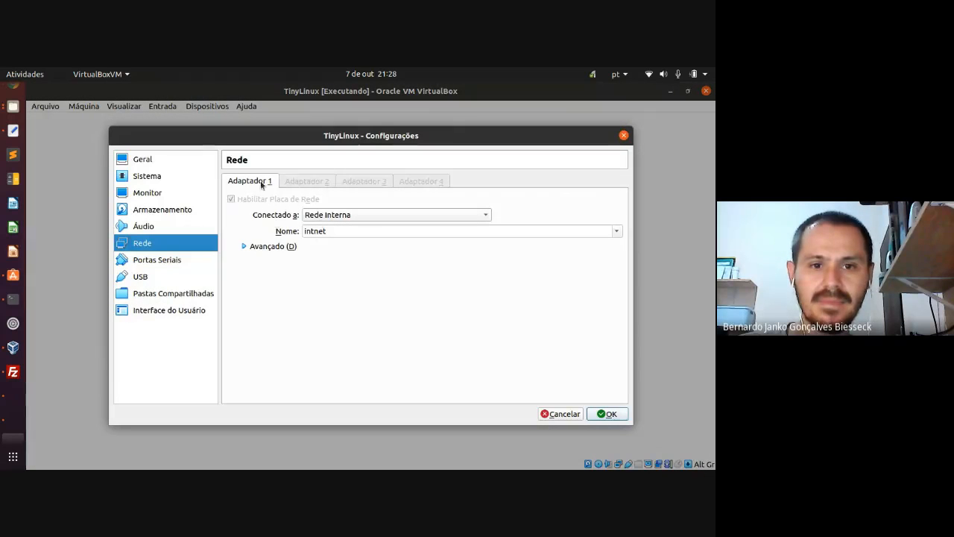
click(596, 418)
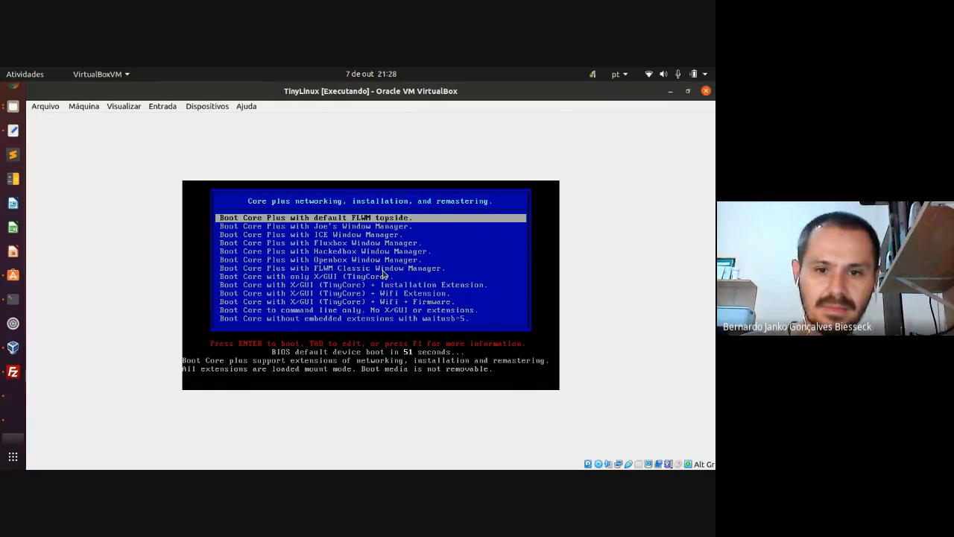
- Boot the Wifi + Firmware option from the Core Plus boot menu
key(Down)
key(Down)
key(Down)
key(Down)
key(Down)
key(Down)
key(Down)
key(Down)
key(Down)
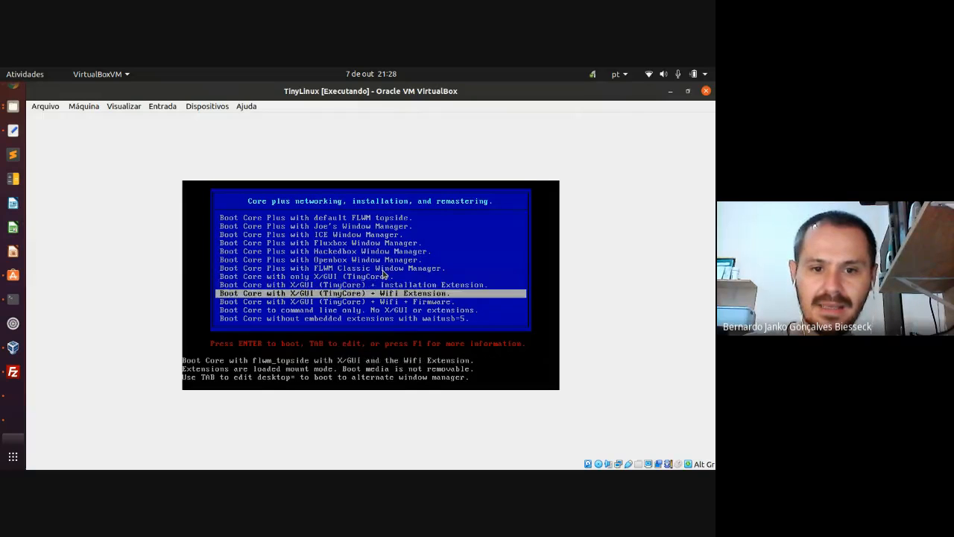
key(Down)
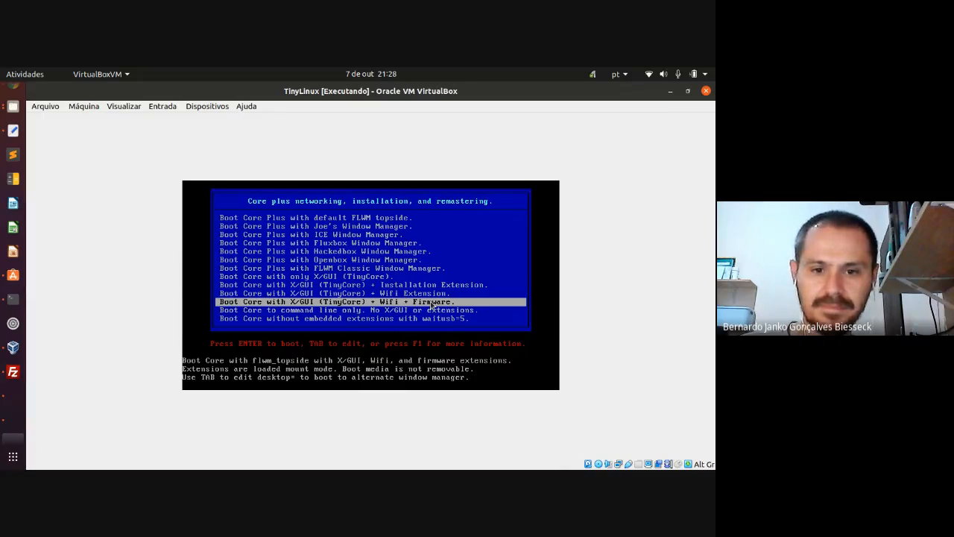
key(Return)
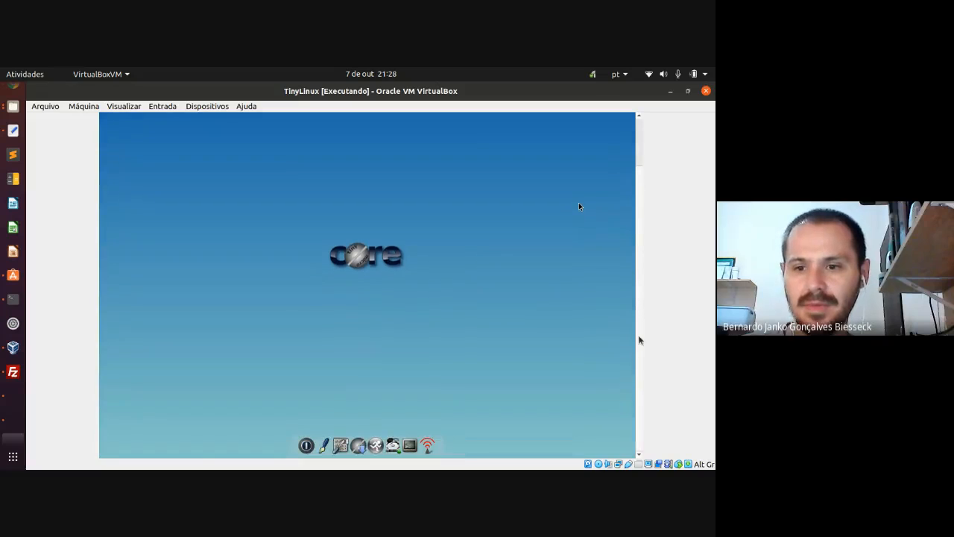
- Open the TinyCore Control Panel's Network tool and bring its window fully into view
click(345, 439)
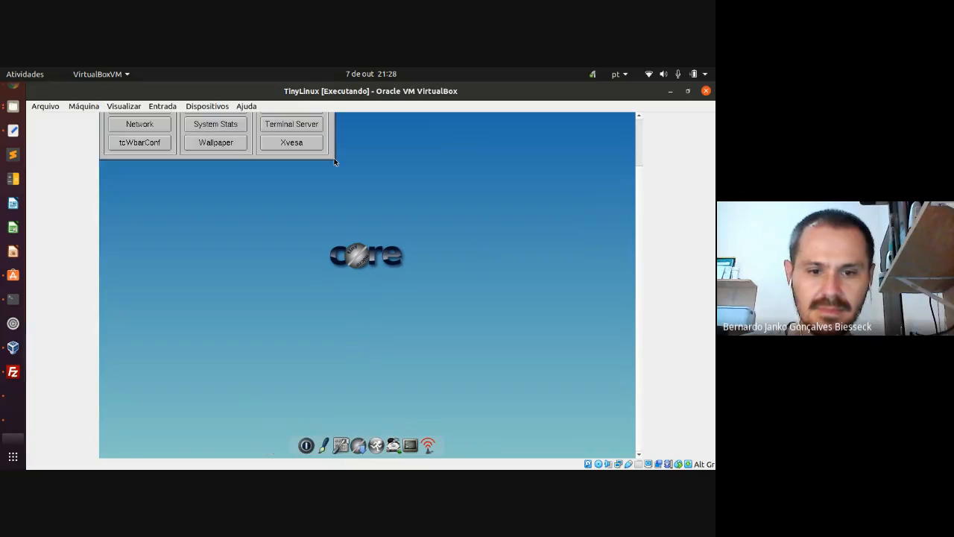
drag(639, 312, 633, 115)
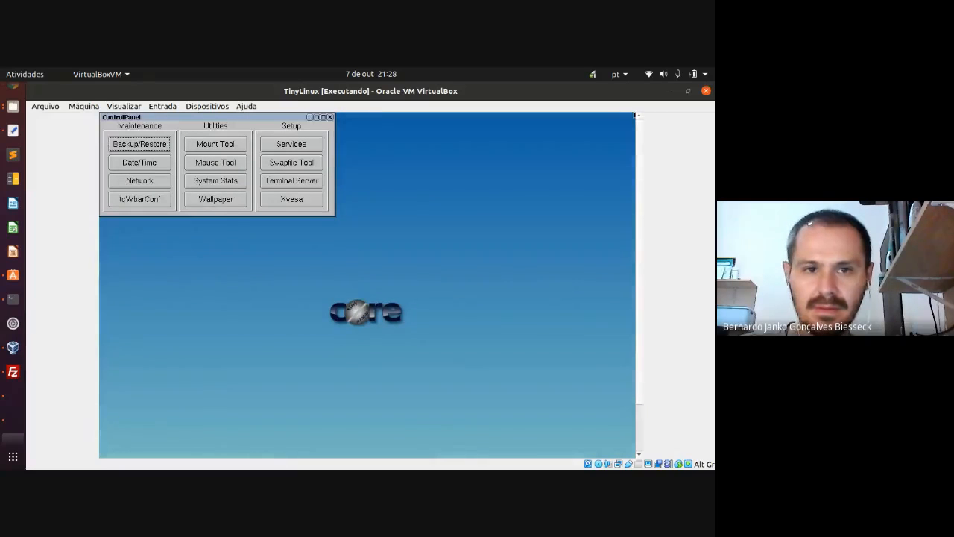
drag(145, 129, 197, 289)
drag(639, 282, 643, 331)
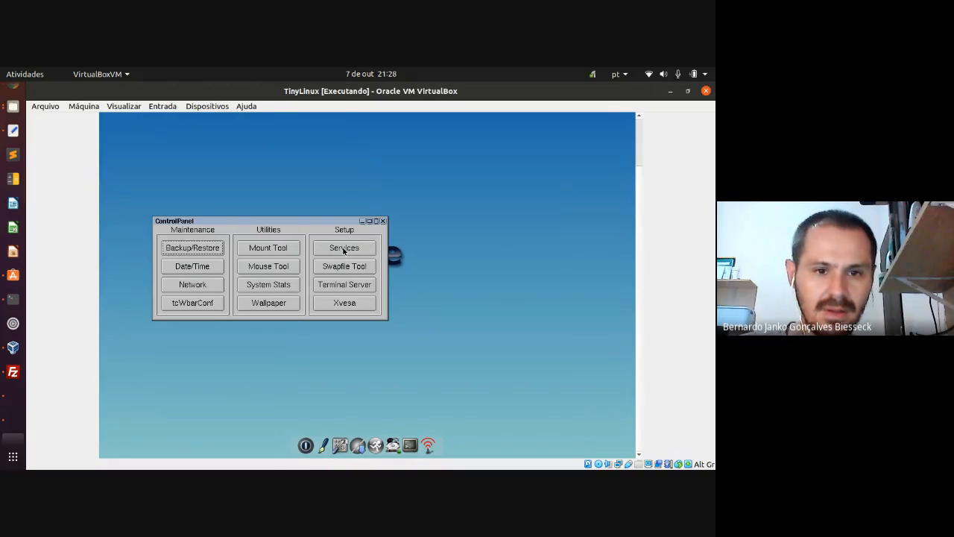
click(204, 282)
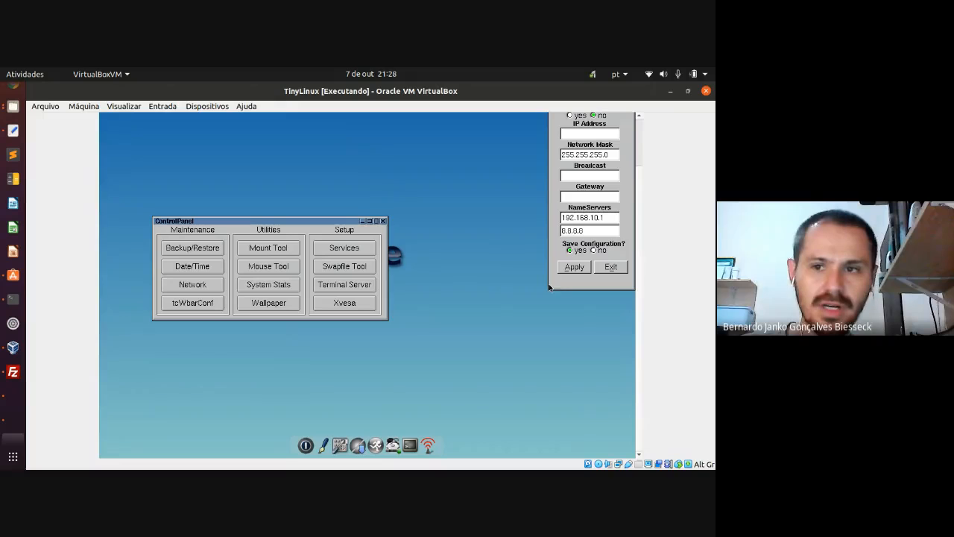
drag(638, 201, 640, 149)
drag(596, 119, 470, 203)
drag(639, 195, 637, 246)
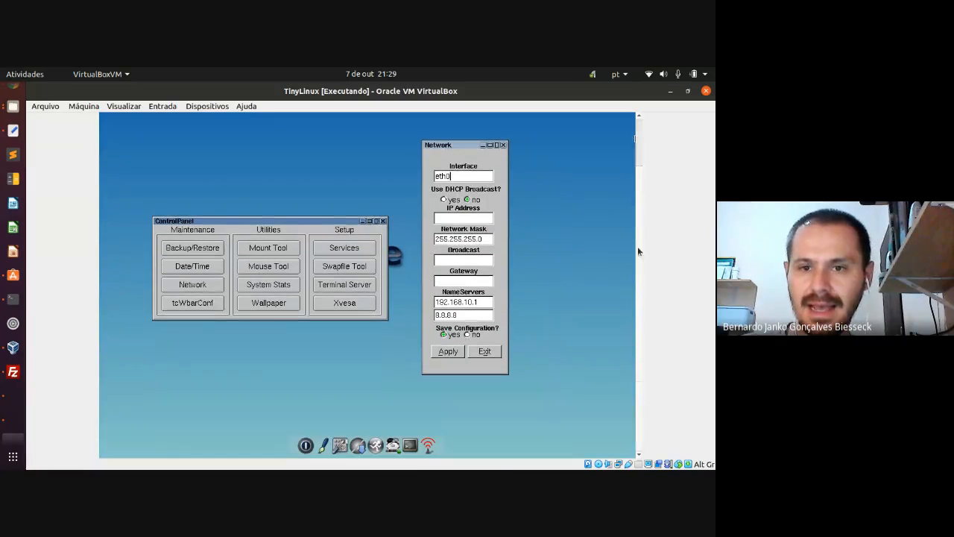
- Enable DHCP for eth0 with configuration saving, apply it, and open a terminal
click(444, 200)
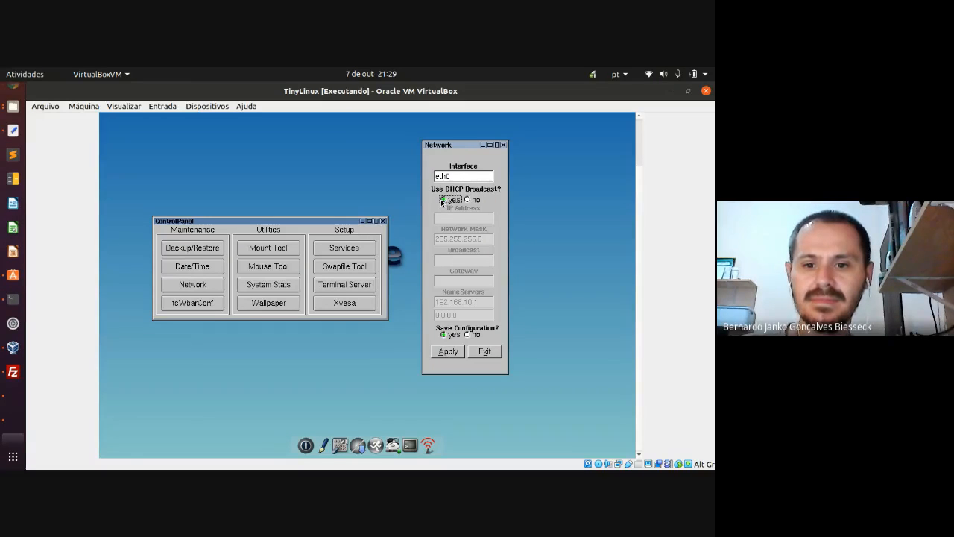
click(439, 353)
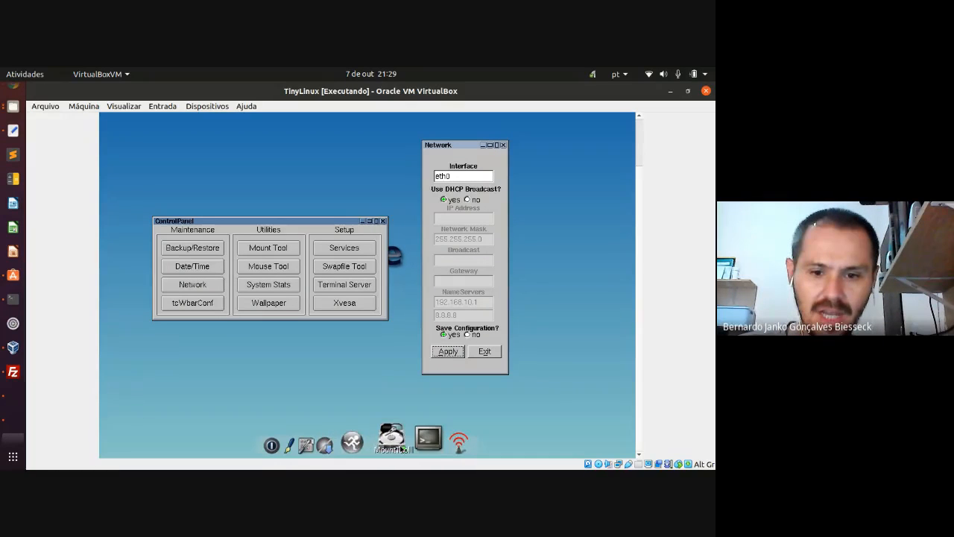
click(410, 445)
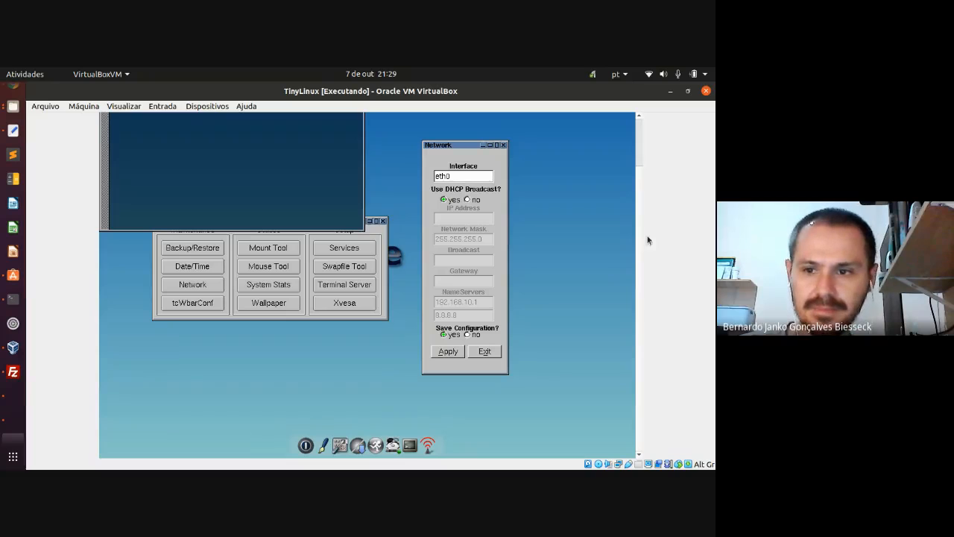
drag(638, 217, 638, 172)
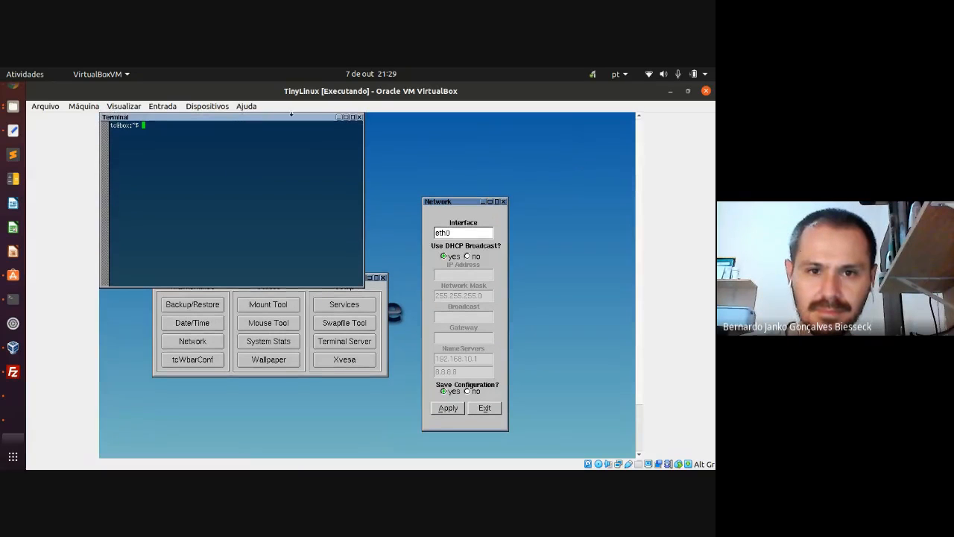
drag(143, 119, 284, 257)
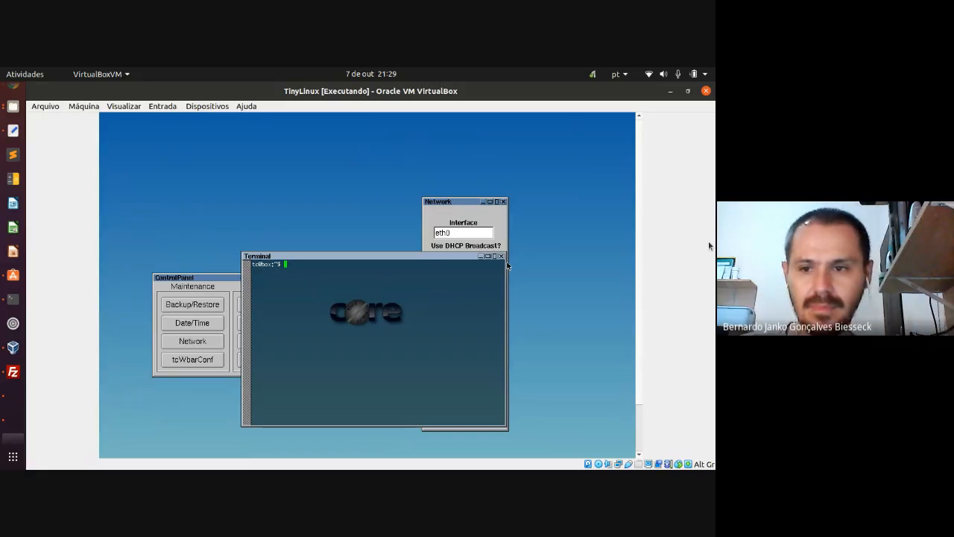
drag(638, 251, 645, 313)
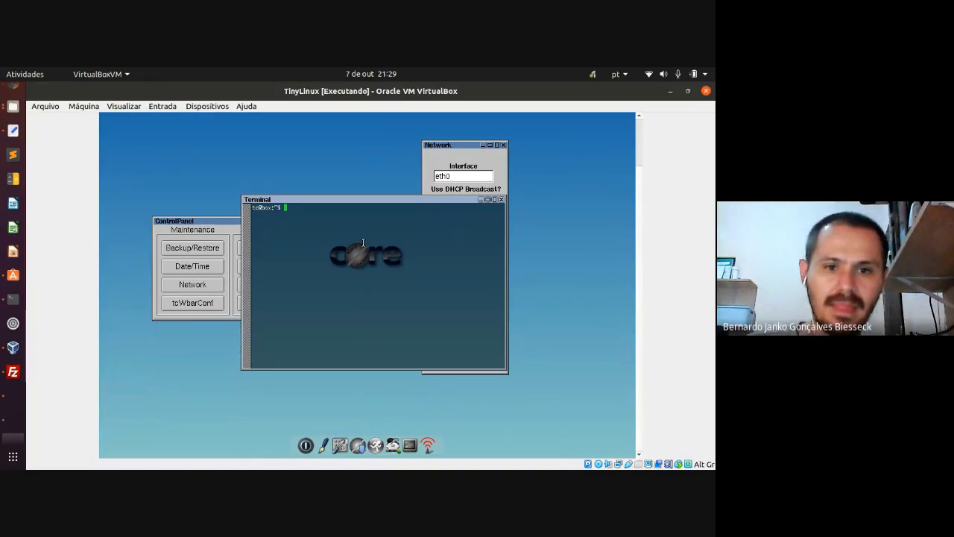
text(fconfig)
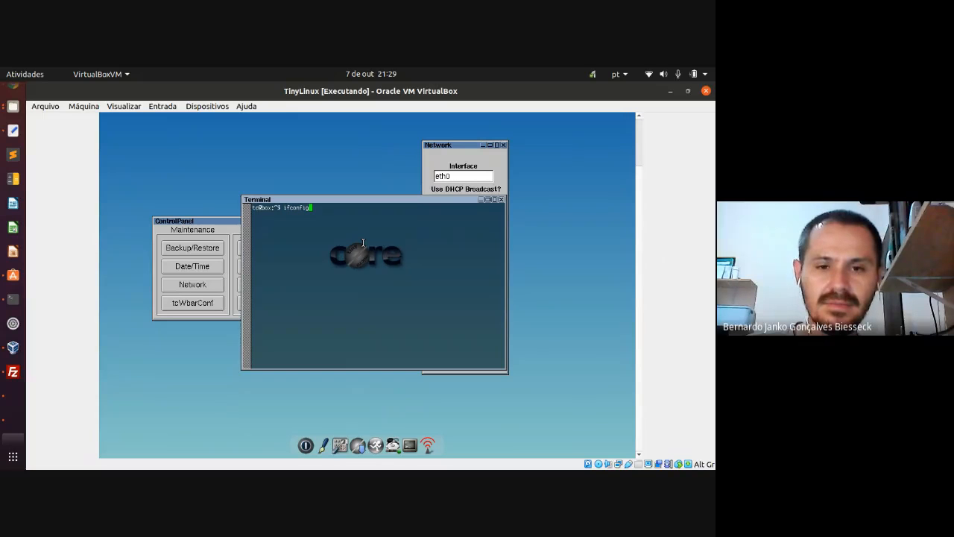
key(Return)
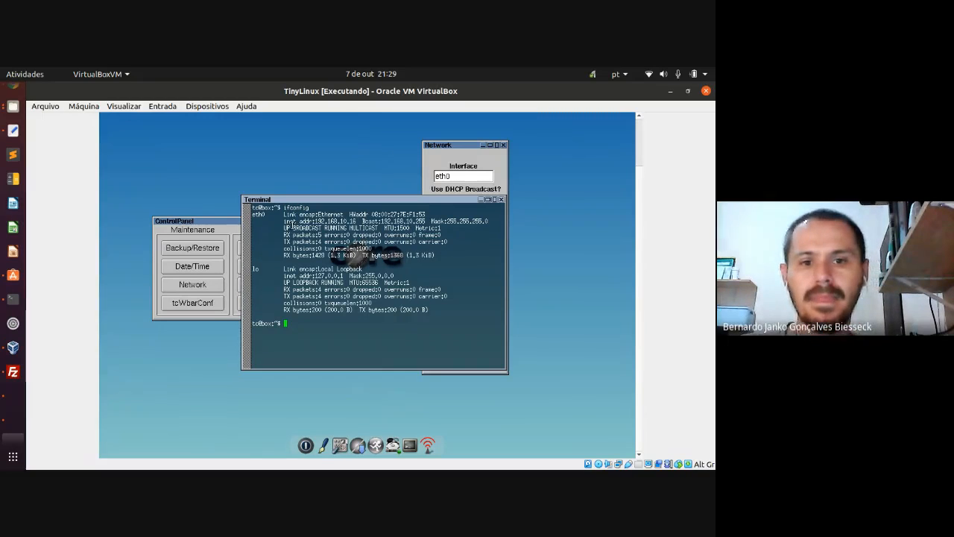
drag(281, 221, 359, 221)
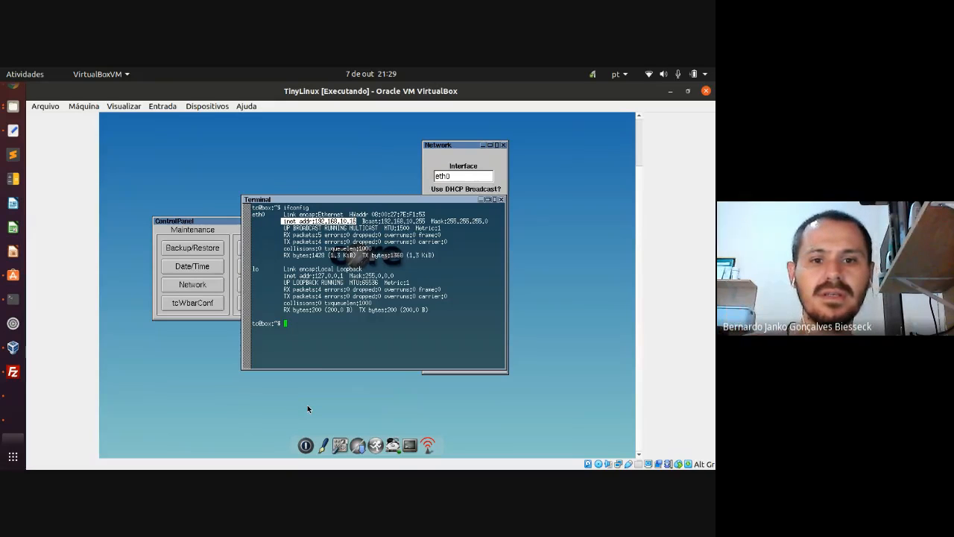
click(356, 222)
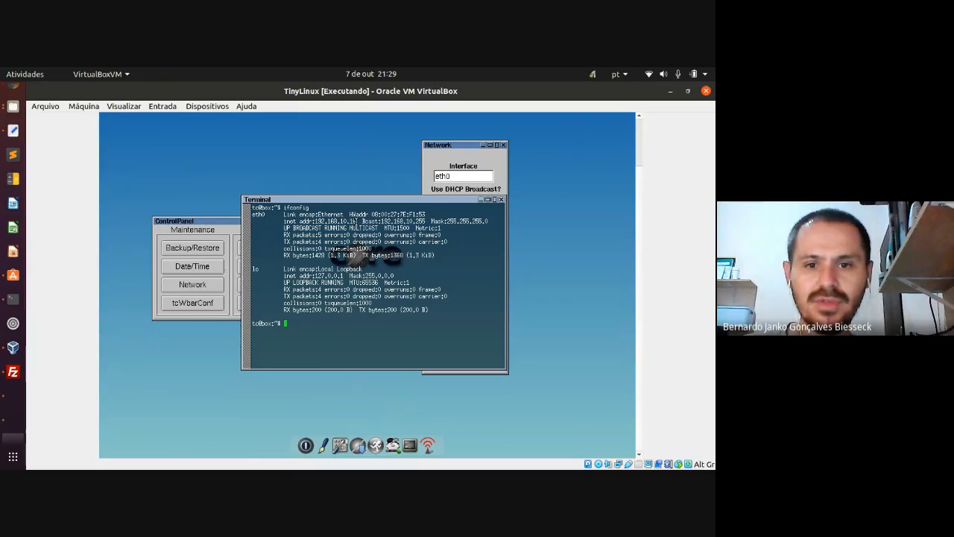
drag(356, 222, 284, 221)
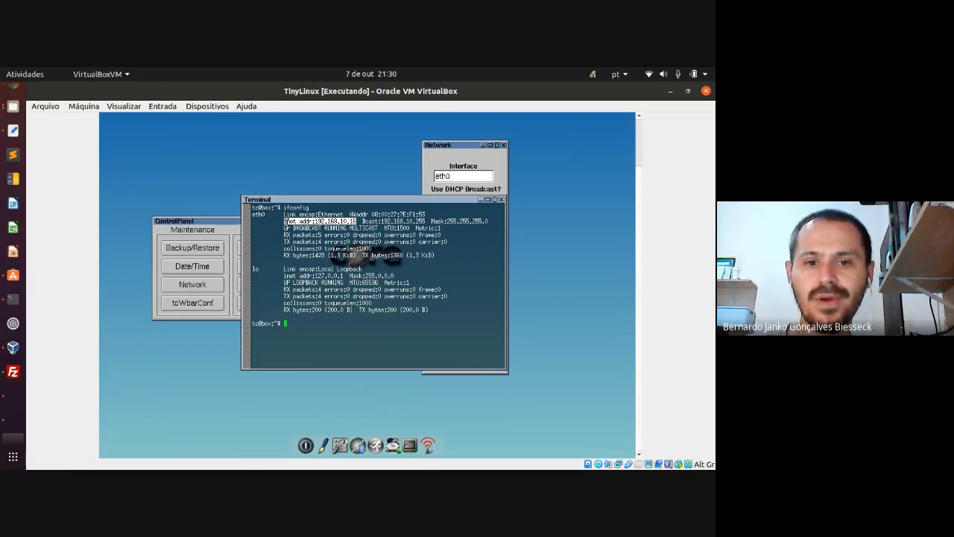
click(346, 327)
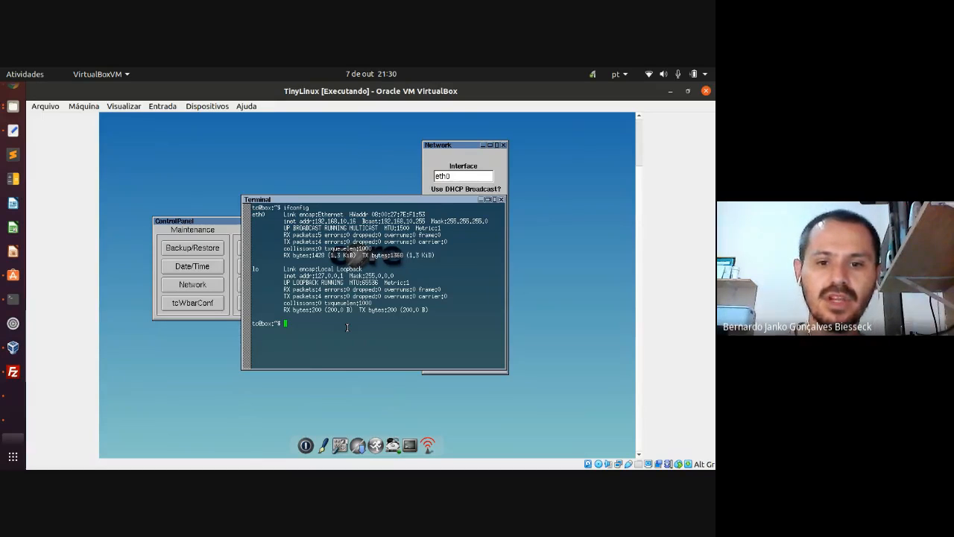
text(ping)
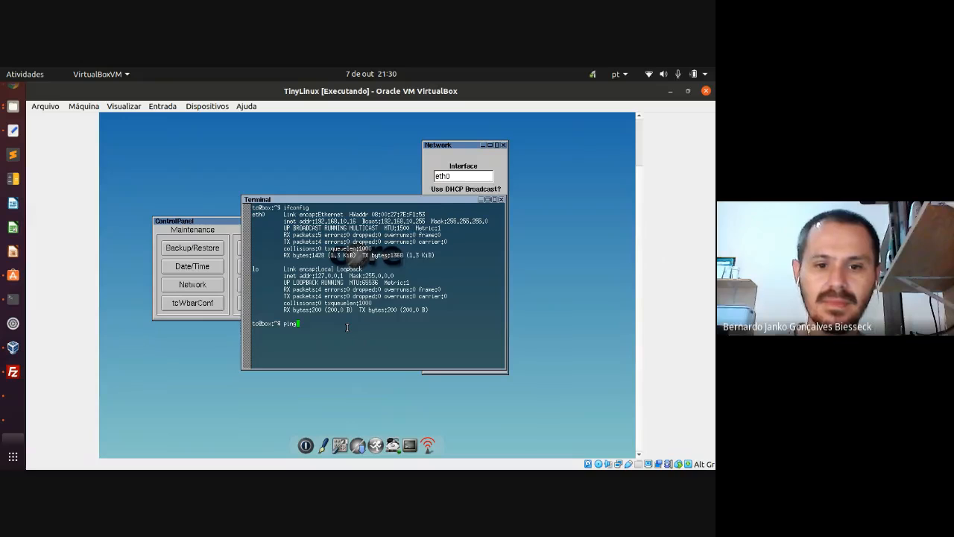
text( 1ww.re)
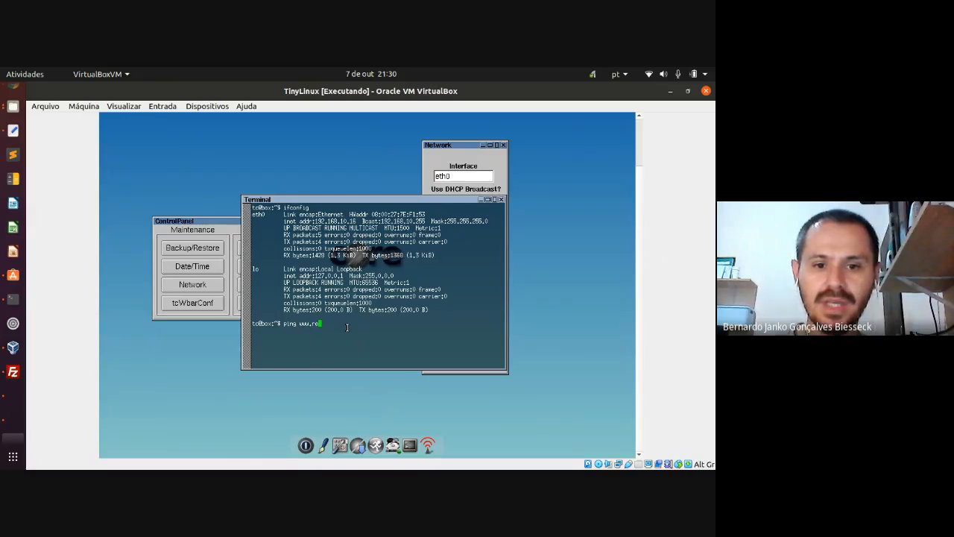
text(des3sem)
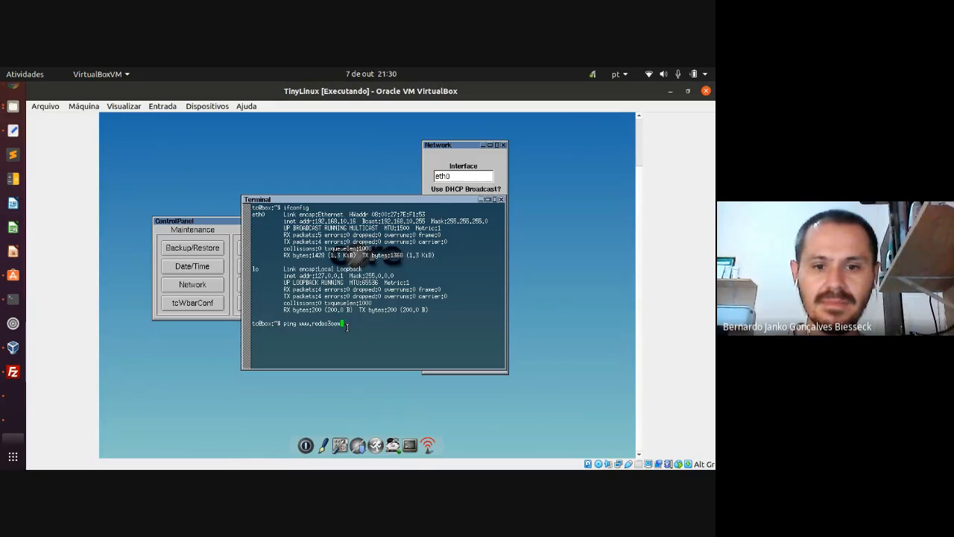
text(.com)
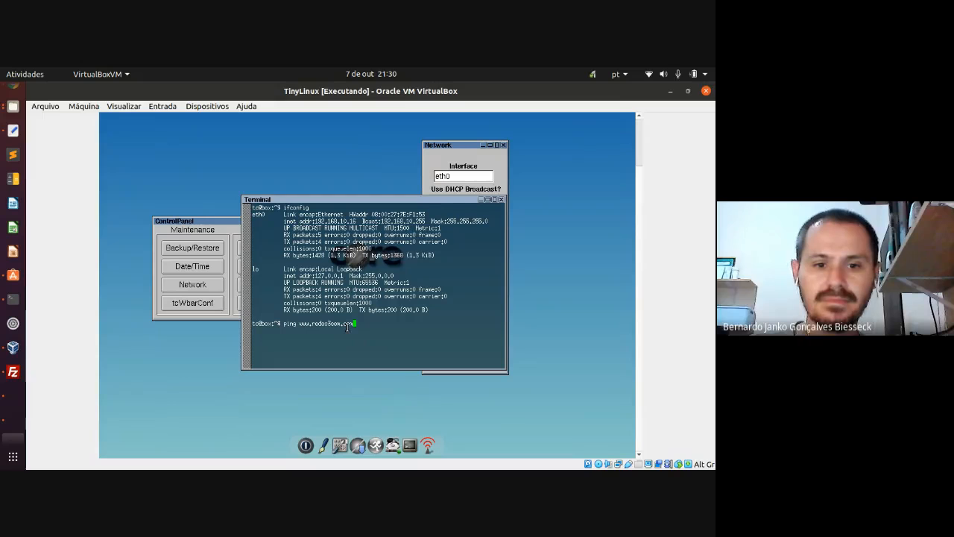
key(Return)
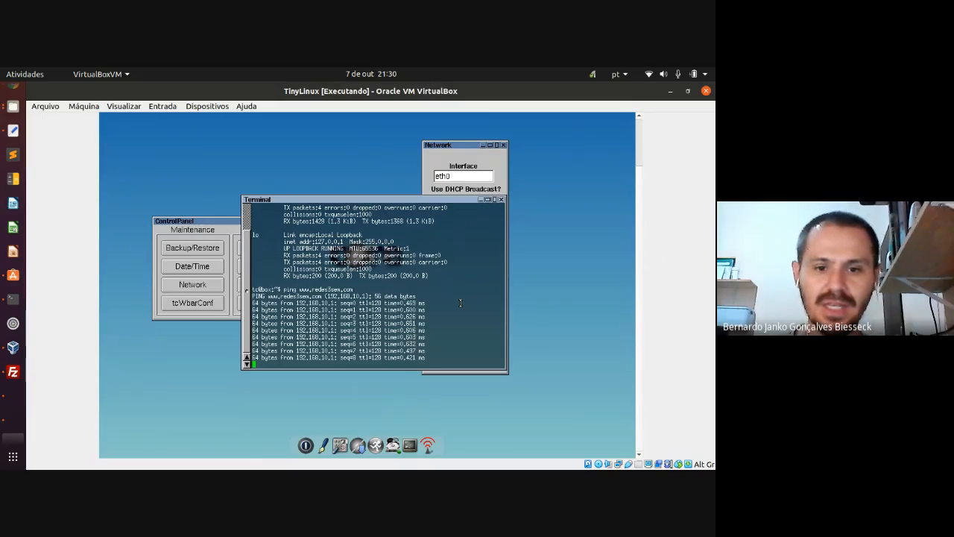
key(ctrl+c)
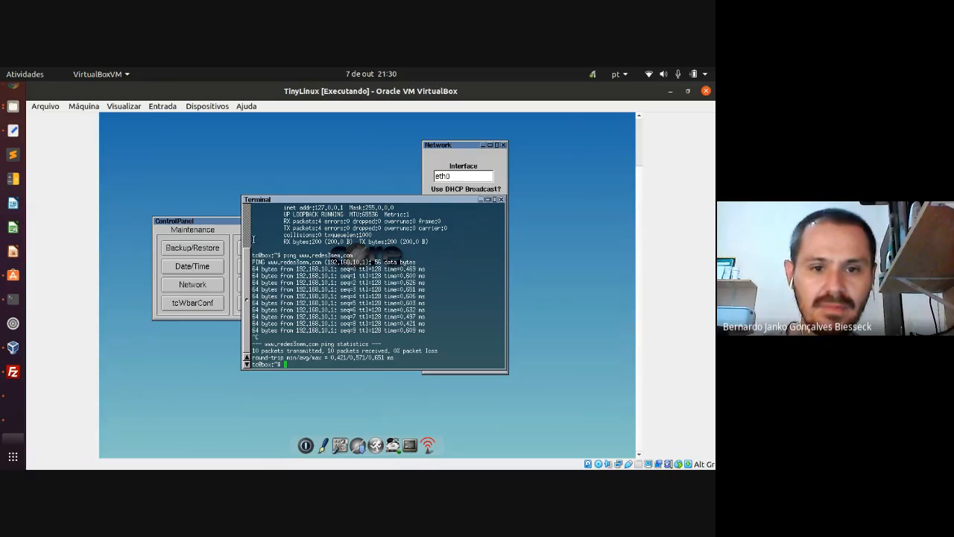
- Highlight the ping command and its resolved address 192.168.10.1 in the output
drag(283, 255, 351, 256)
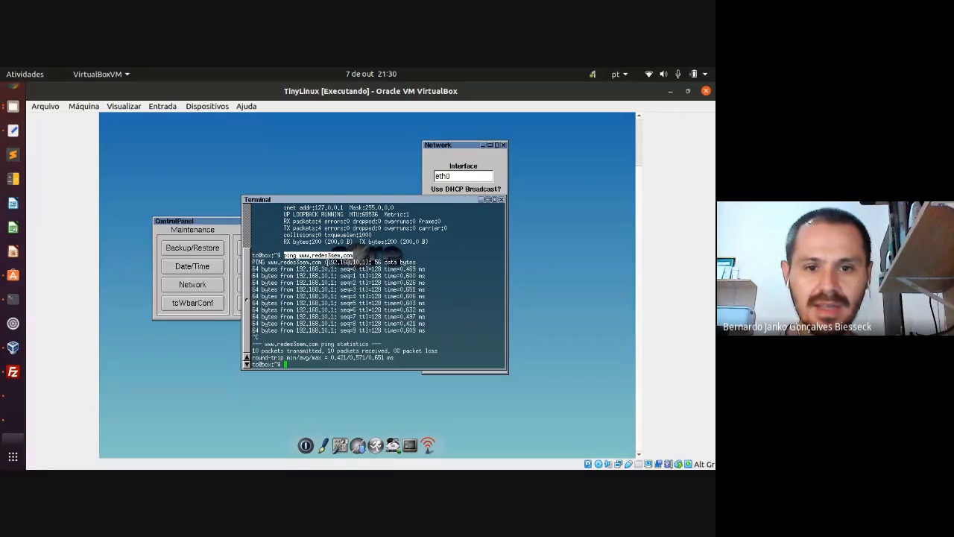
drag(327, 262, 362, 262)
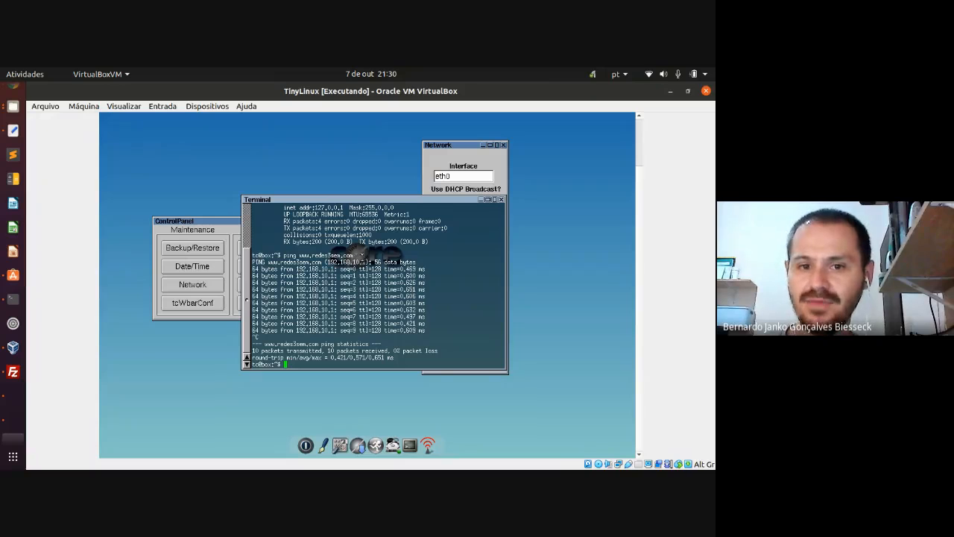
drag(354, 255, 284, 255)
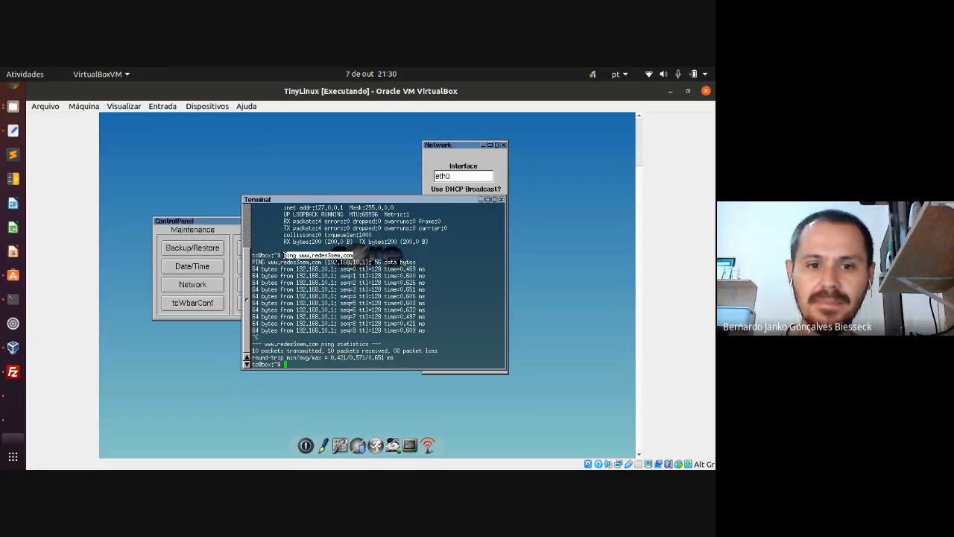
click(349, 331)
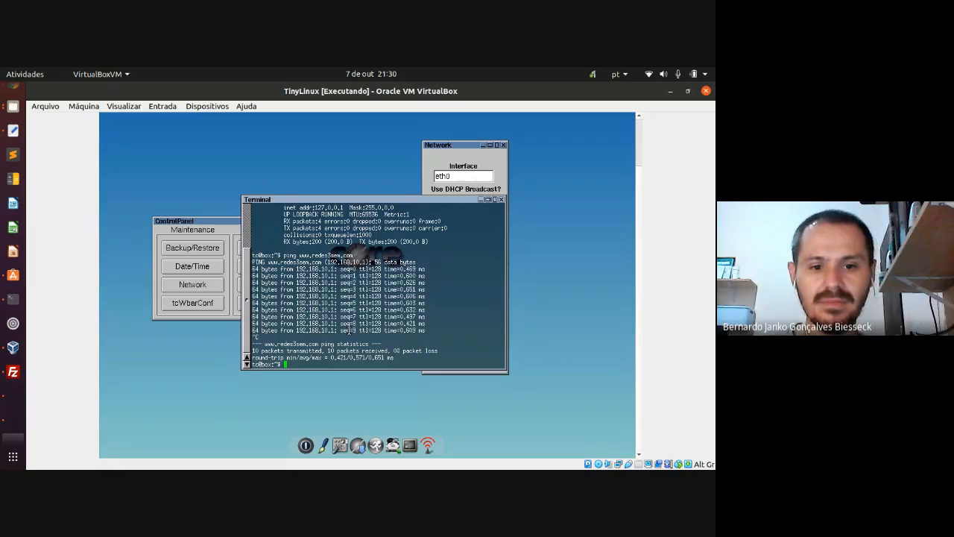
text(clear)
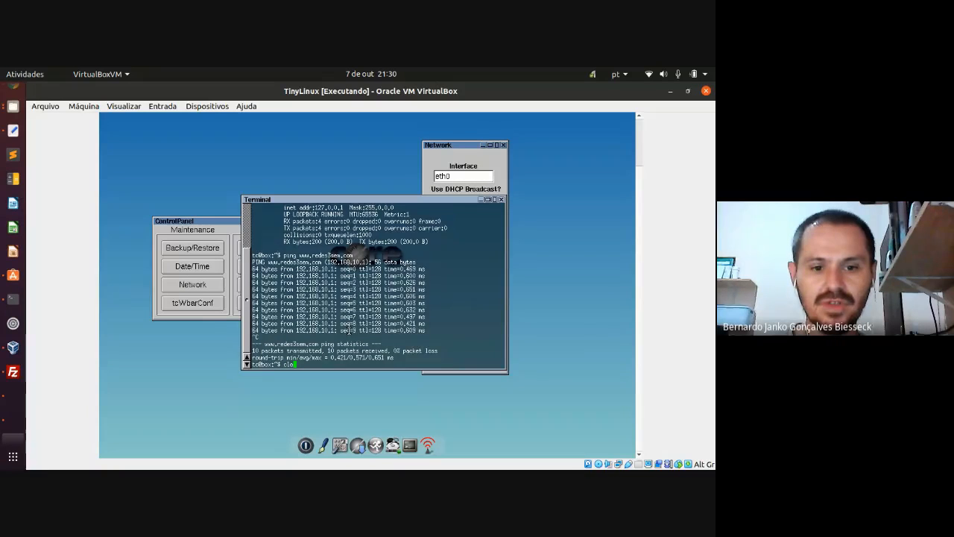
key(Return)
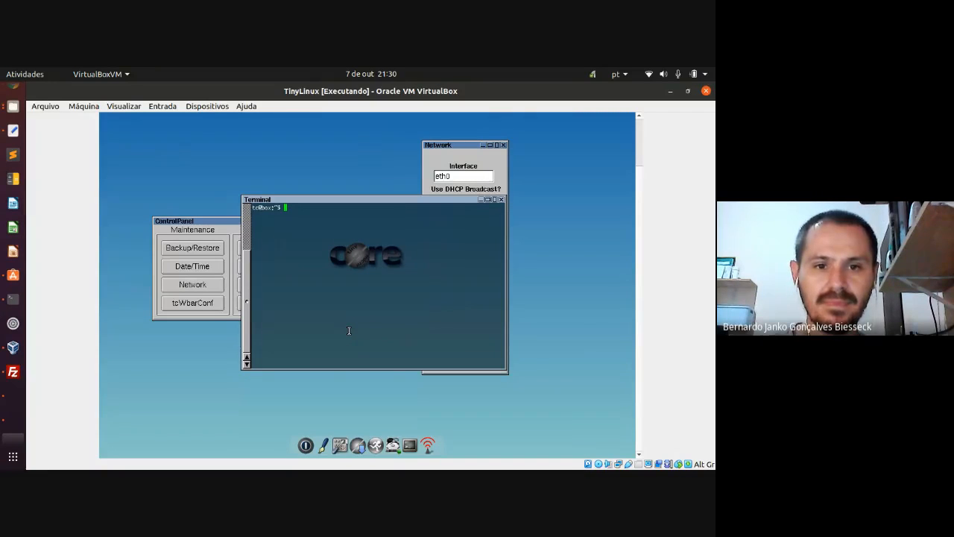
text(wget )
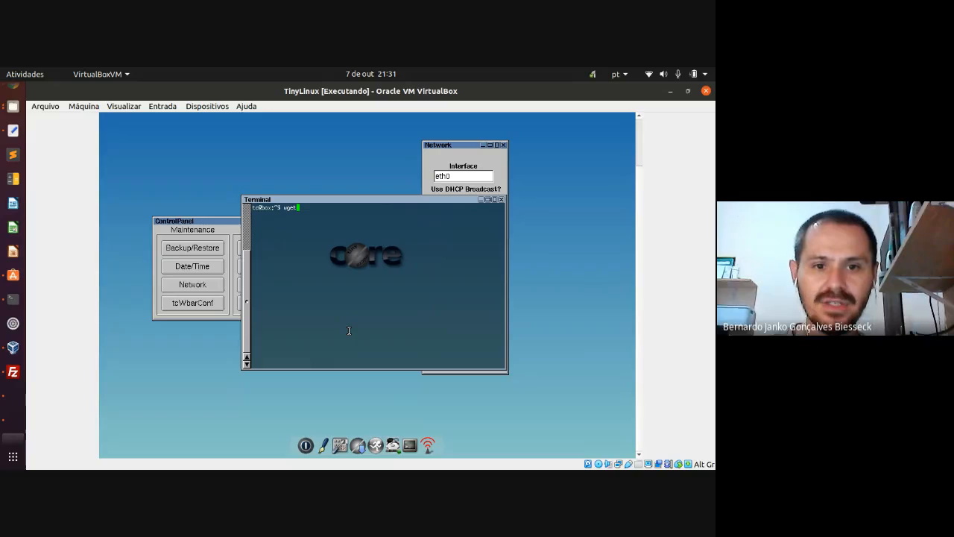
text(www)
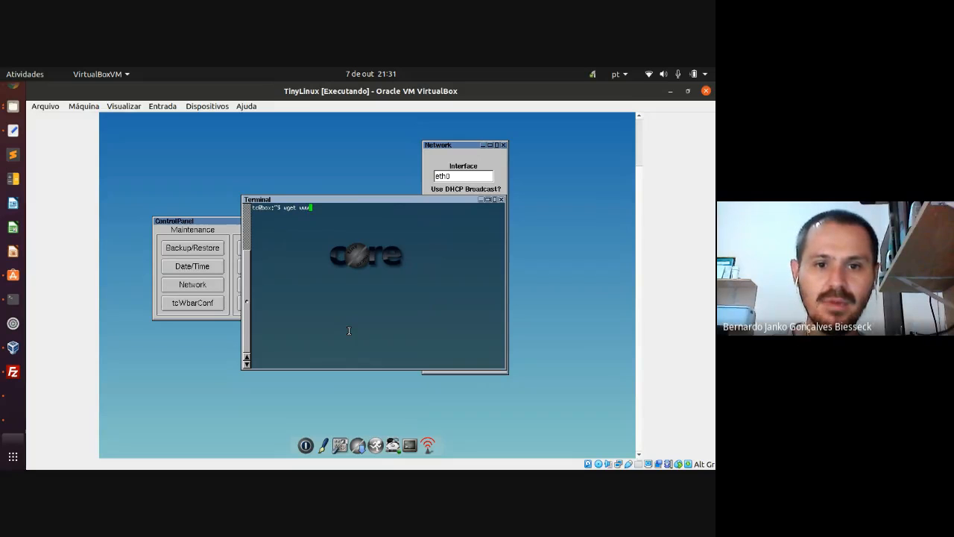
text(.p)
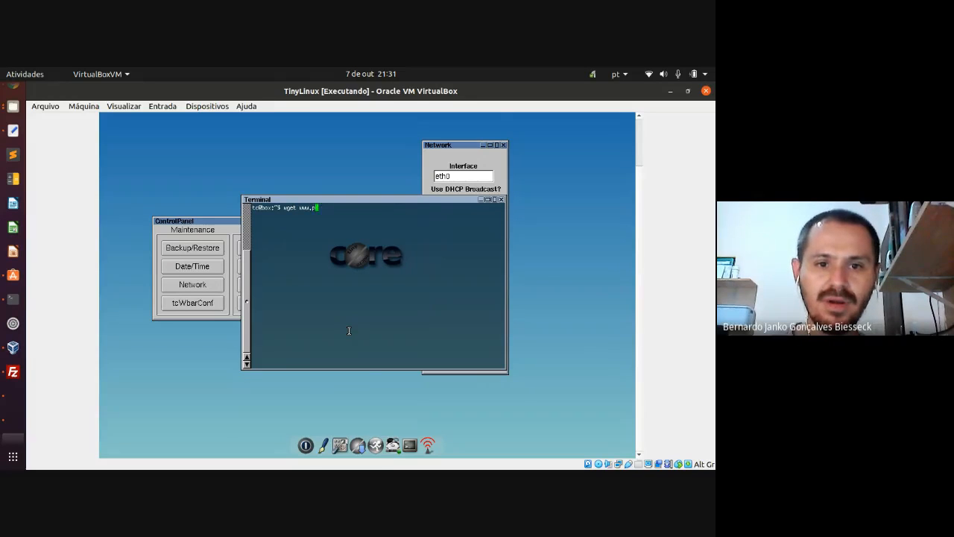
key(BackSpace)
text(terr)
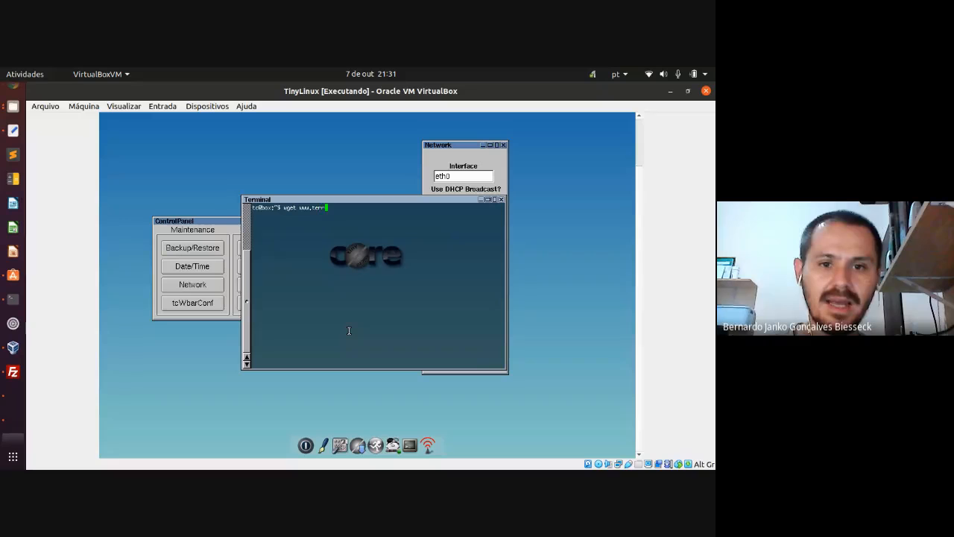
text(a.com.br)
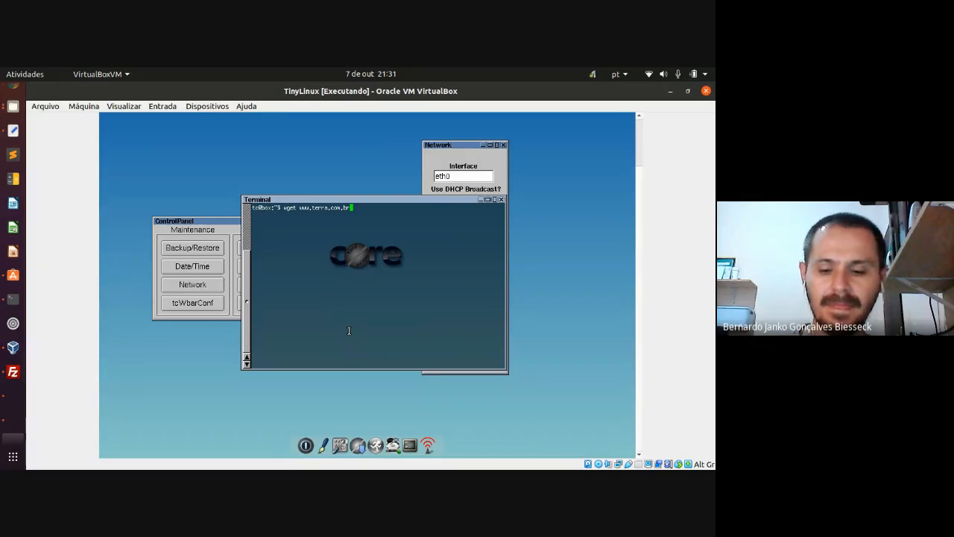
key(Return)
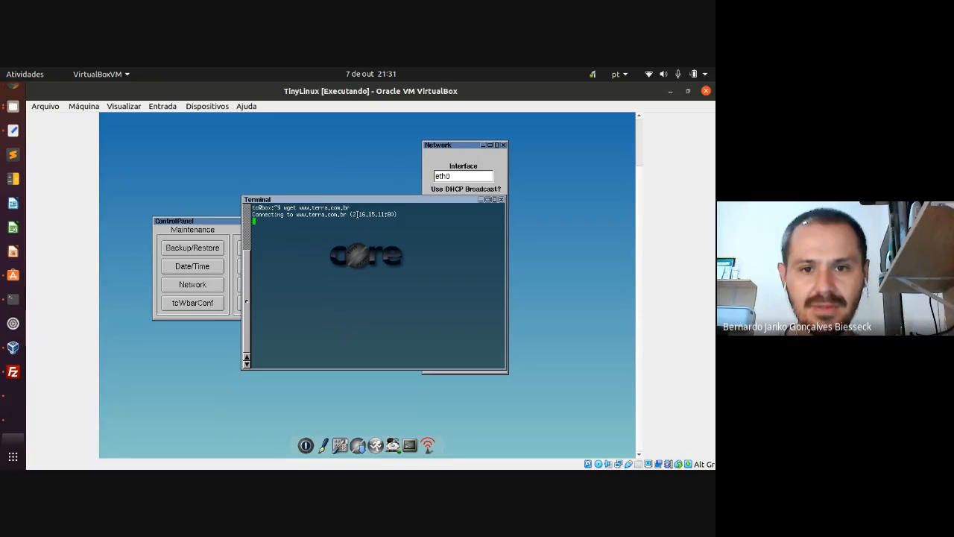
drag(353, 214, 393, 215)
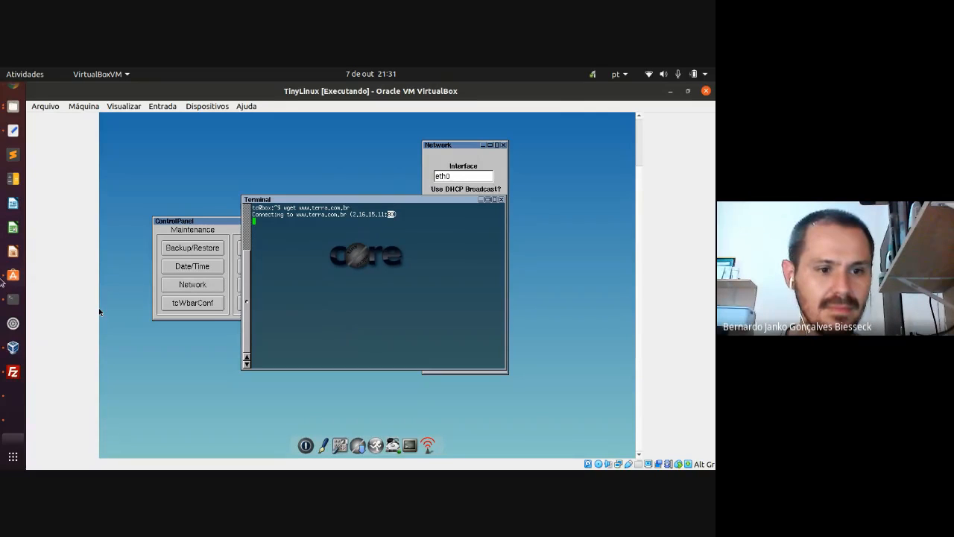
click(12, 420)
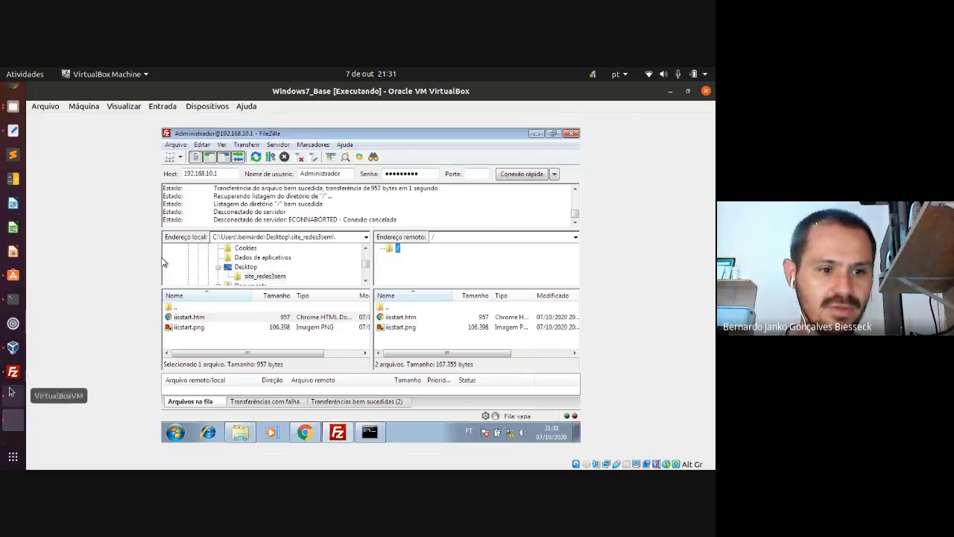
click(10, 391)
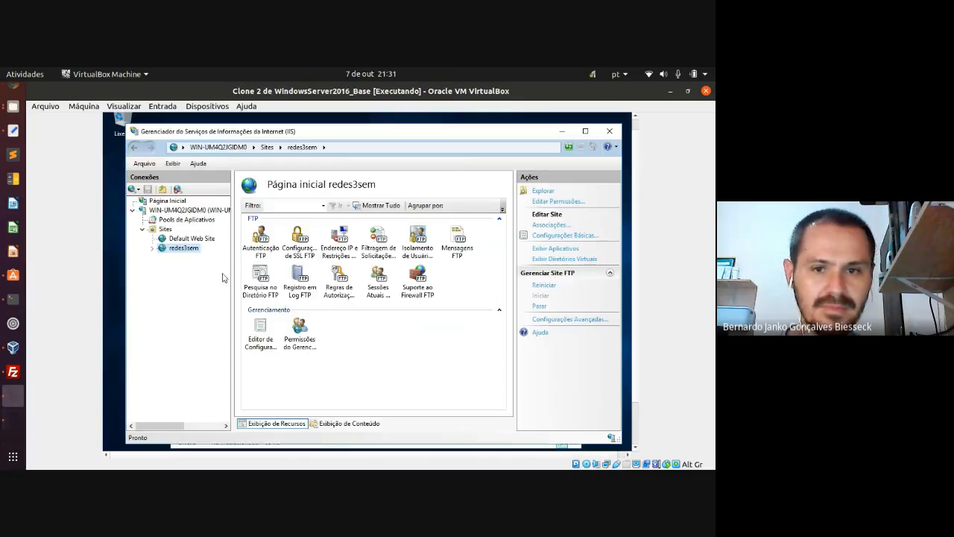
click(609, 131)
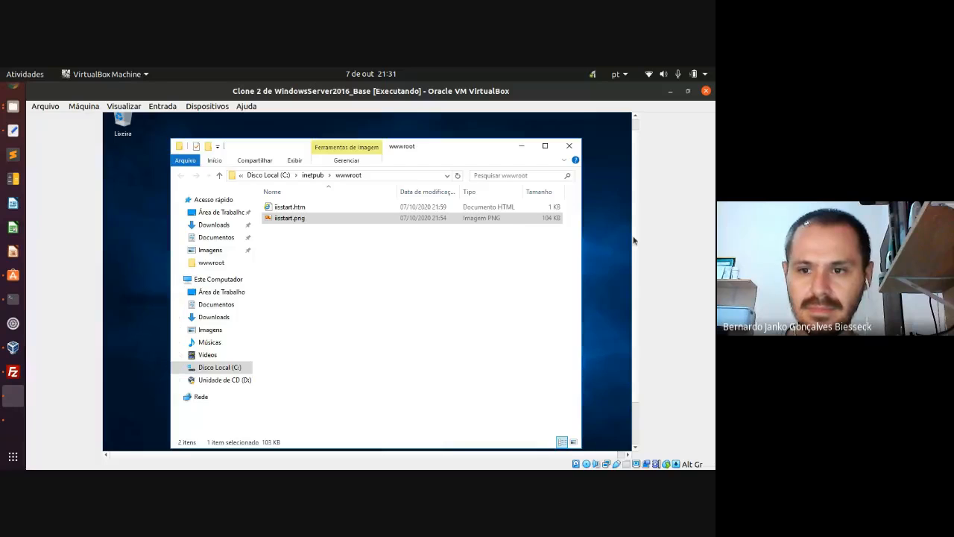
click(192, 440)
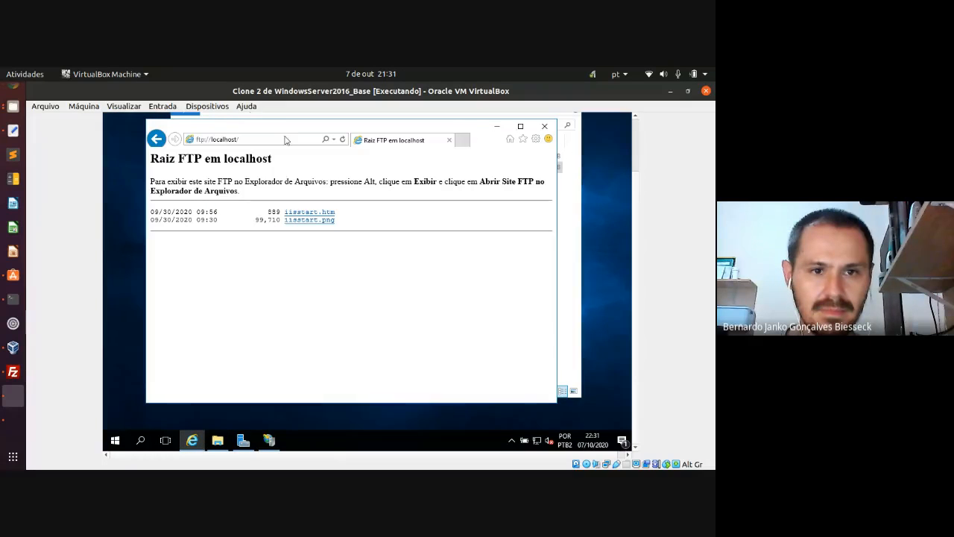
click(272, 141)
text(www.terra.com)
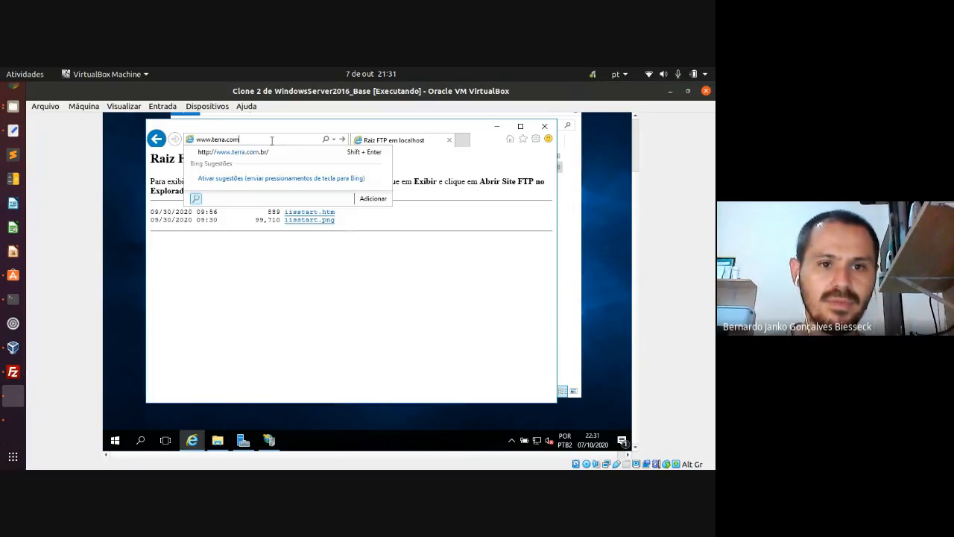
key(Return)
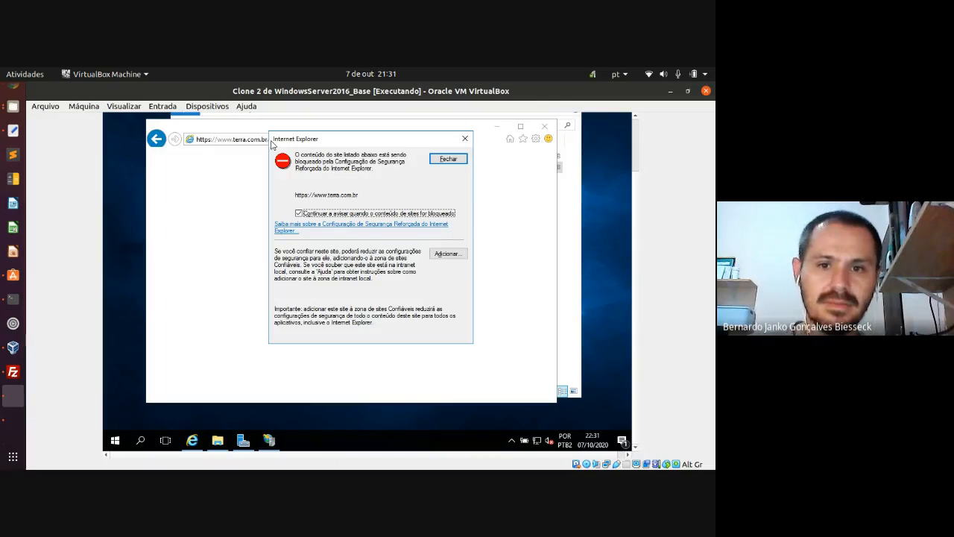
click(444, 252)
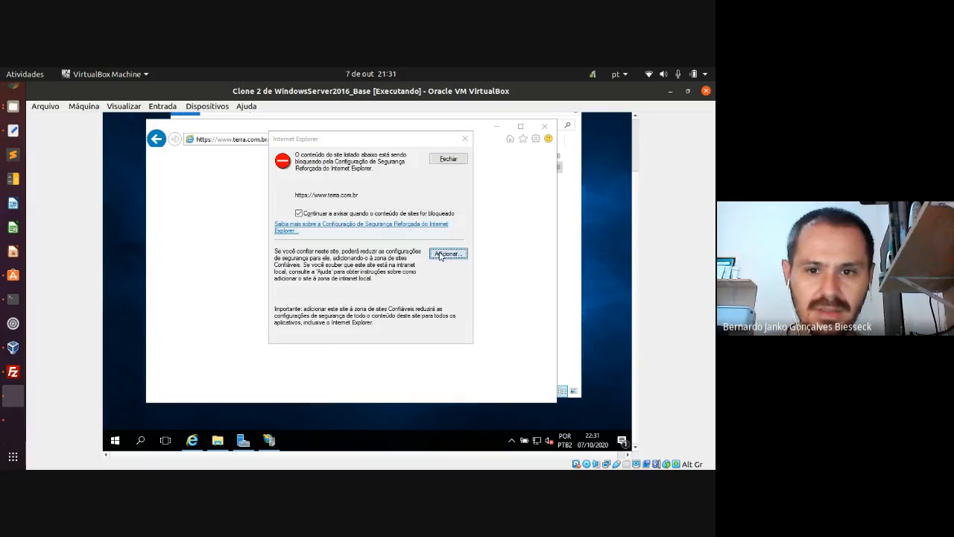
click(441, 218)
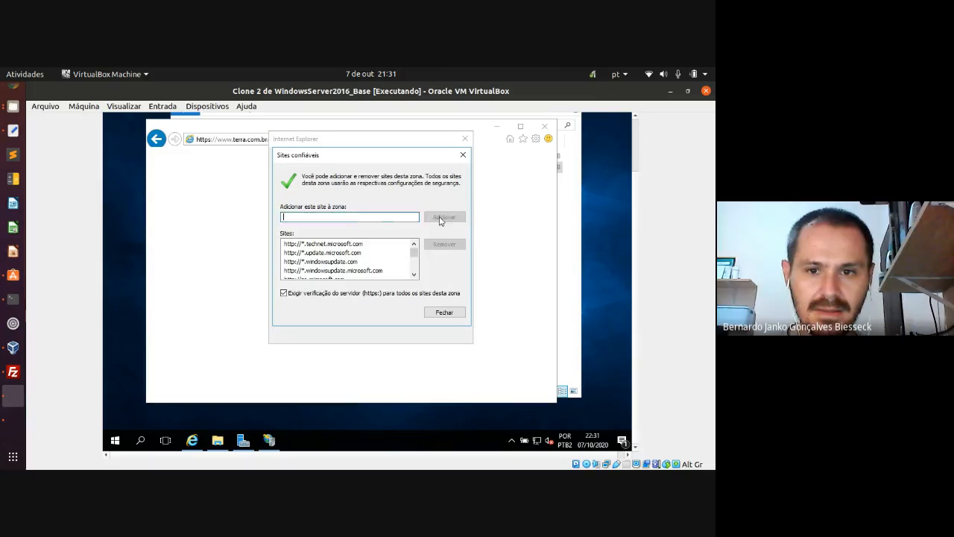
click(445, 312)
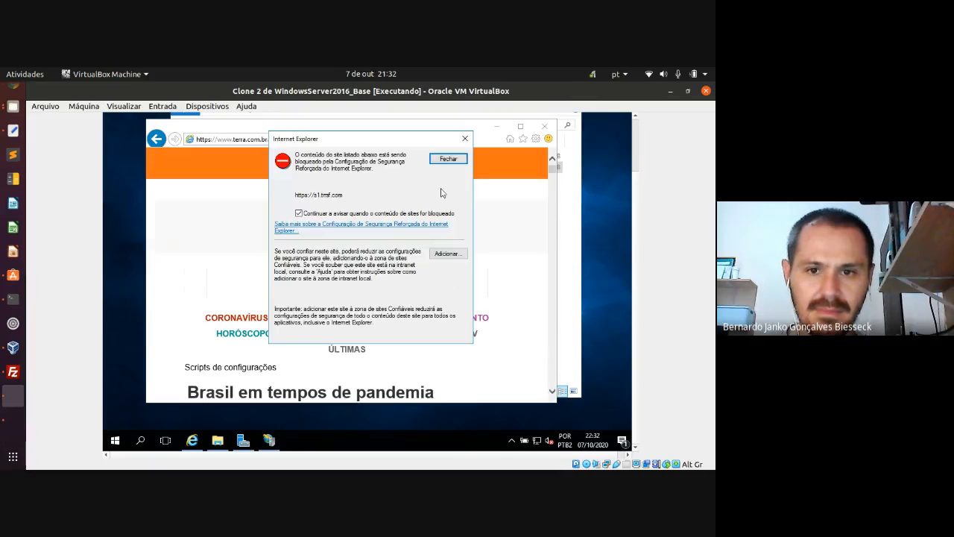
click(451, 255)
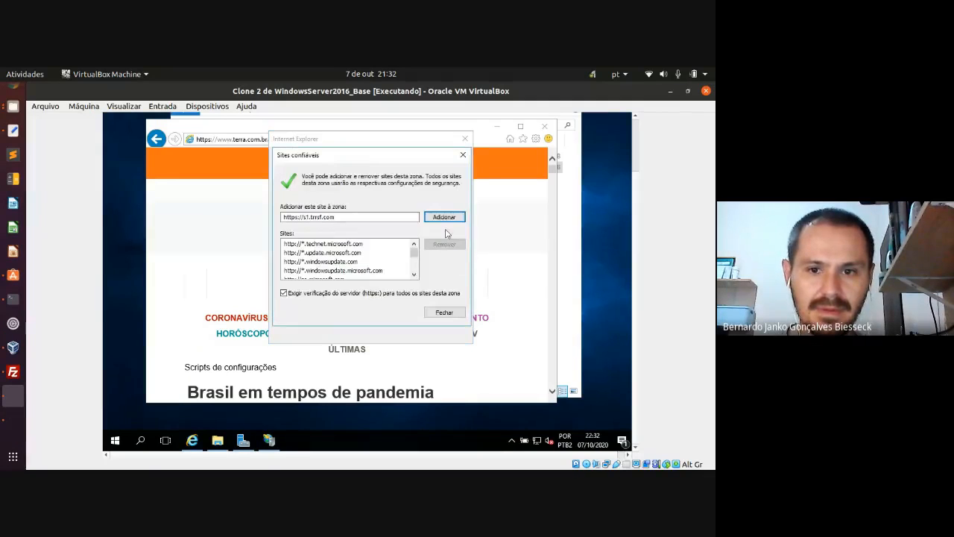
click(438, 217)
click(446, 314)
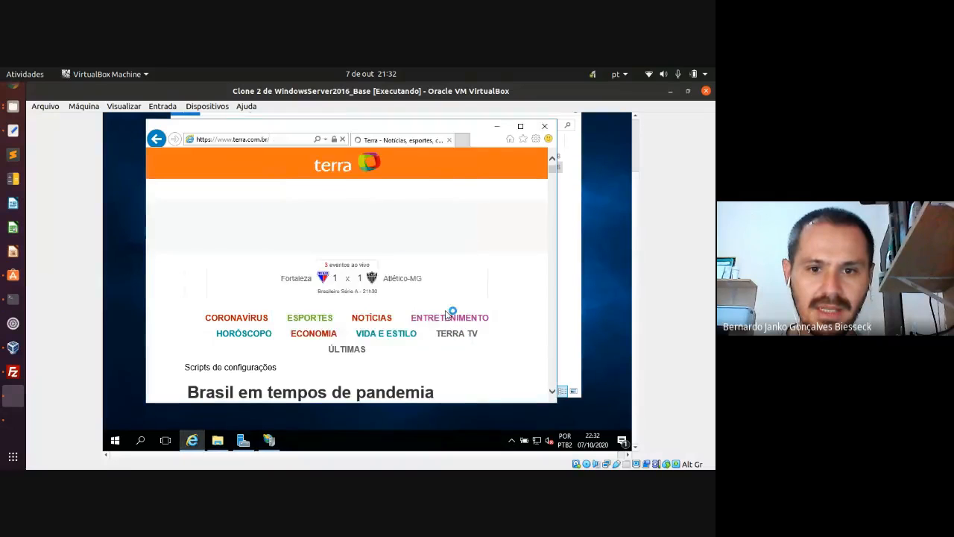
- Dismiss the remaining blocked-content warnings, including google-analytics, p1.trrsf.com and gs.trrsf.com
click(447, 159)
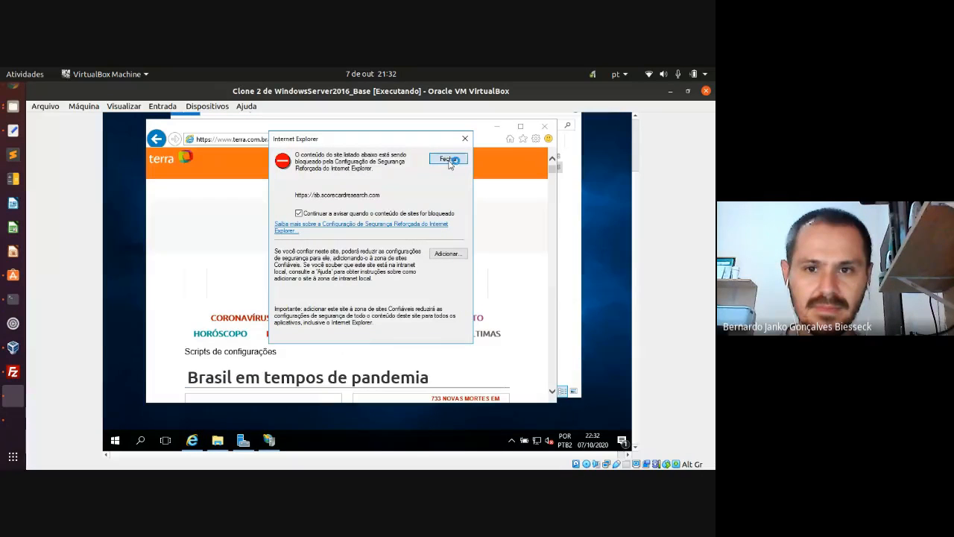
click(448, 159)
click(449, 160)
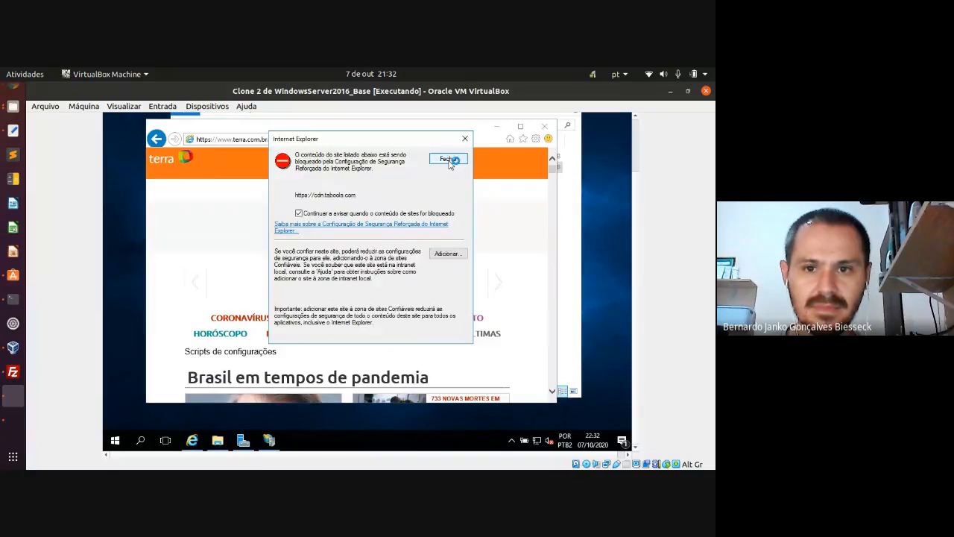
click(449, 159)
click(448, 160)
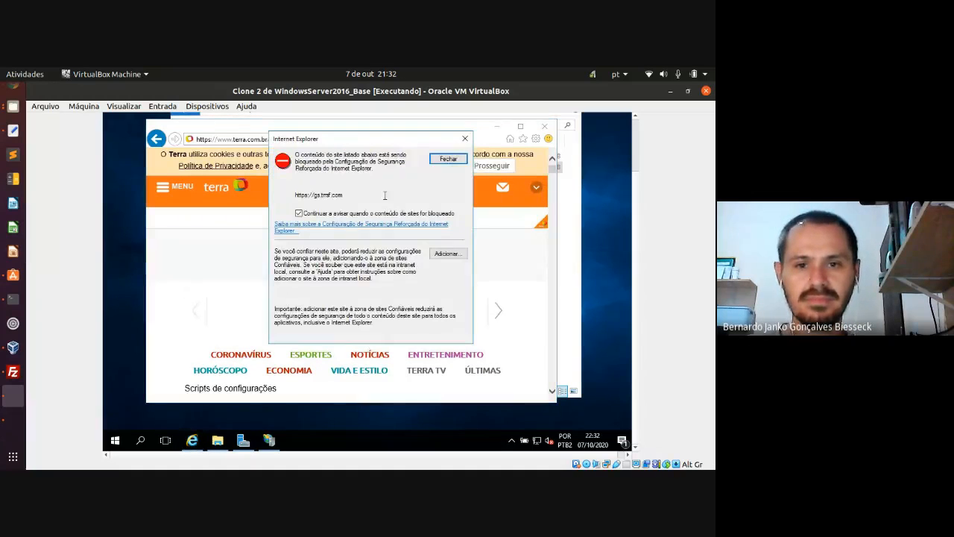
click(448, 159)
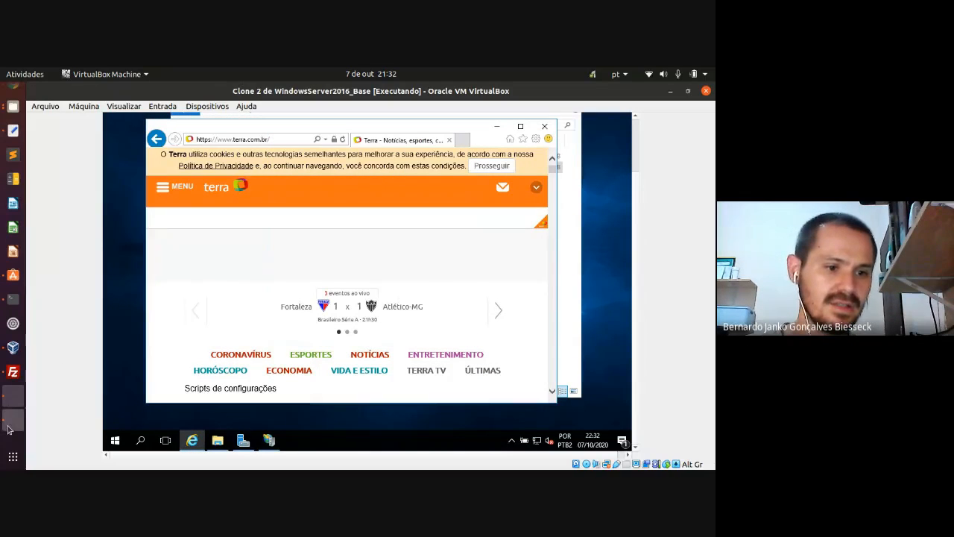
click(12, 402)
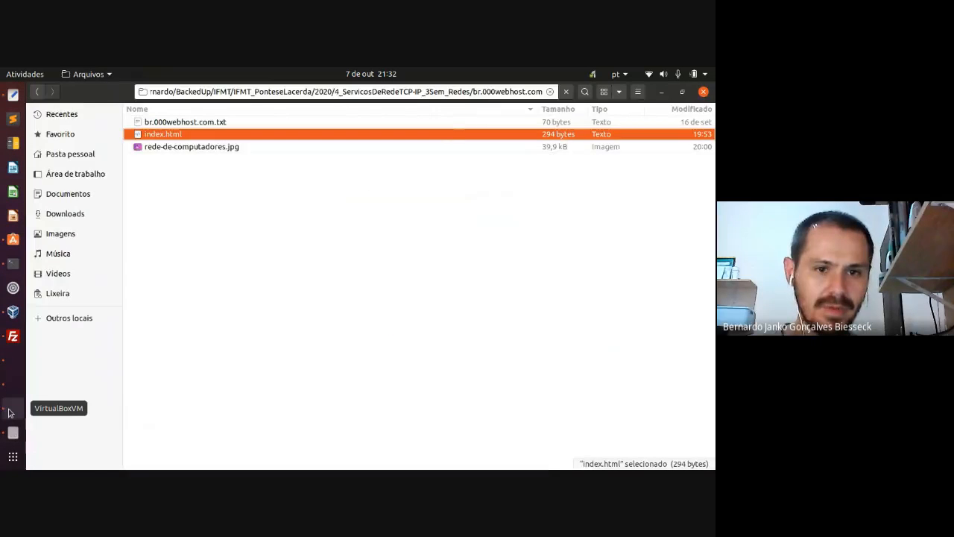
click(12, 406)
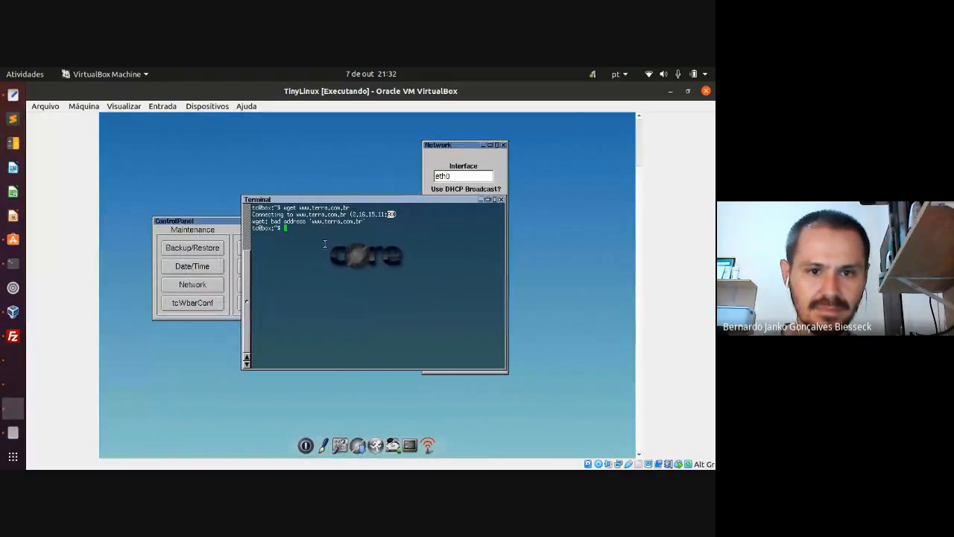
key(Up)
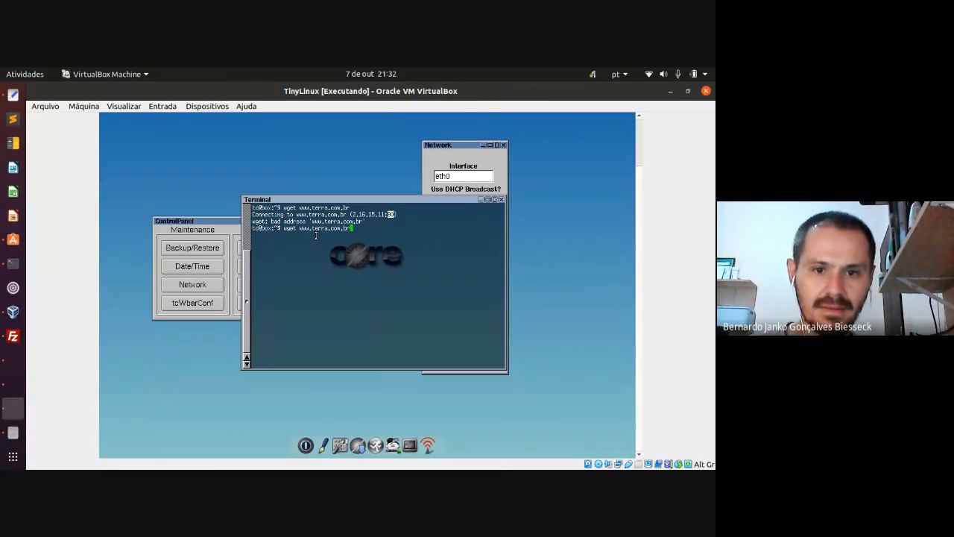
key(Return)
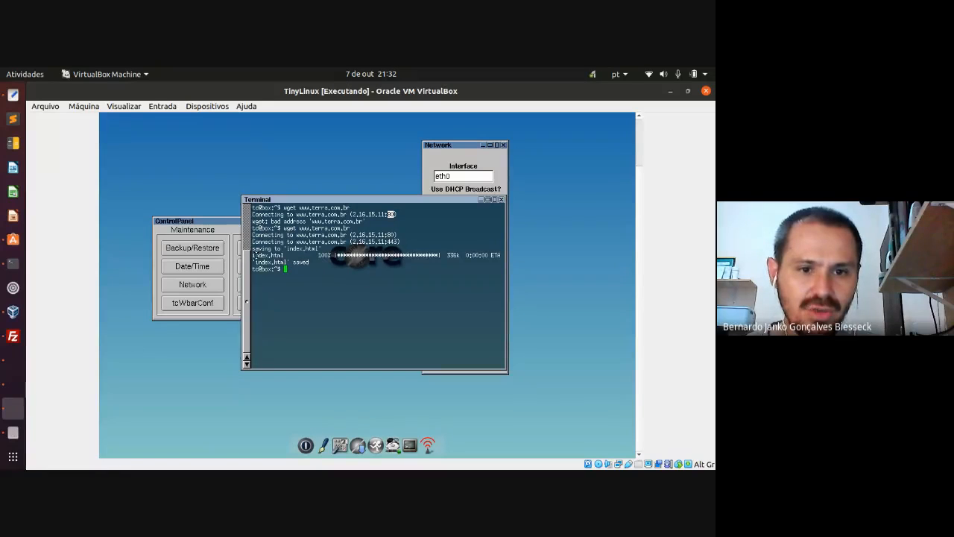
drag(253, 255, 286, 256)
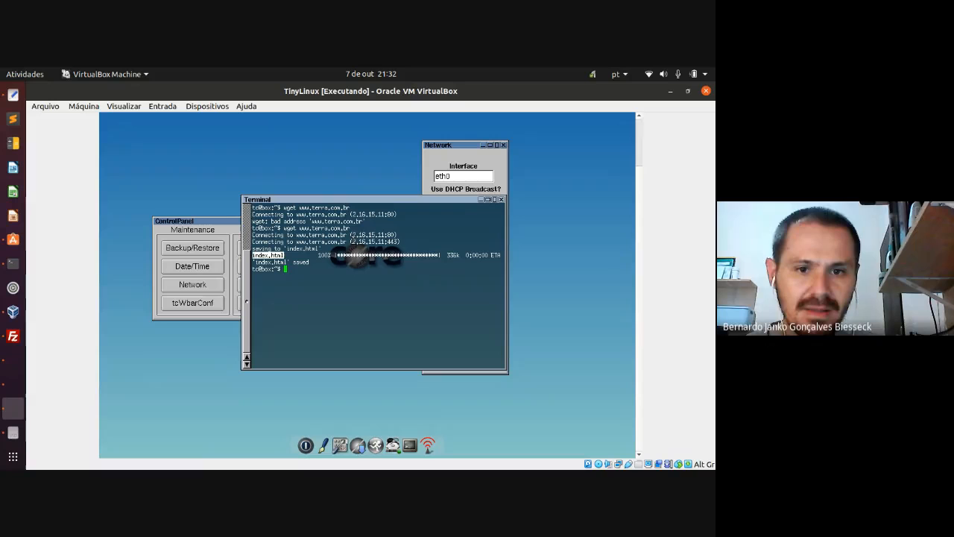
click(293, 272)
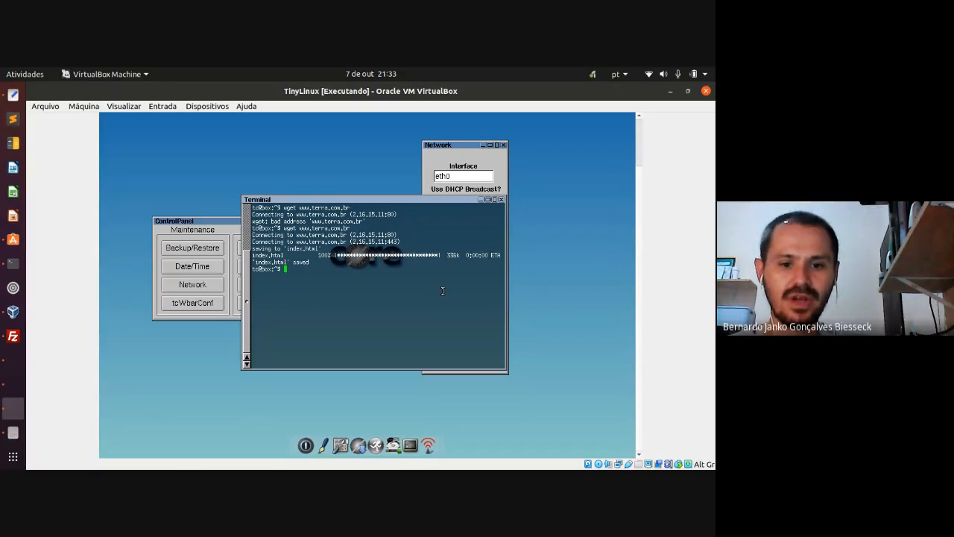
click(360, 436)
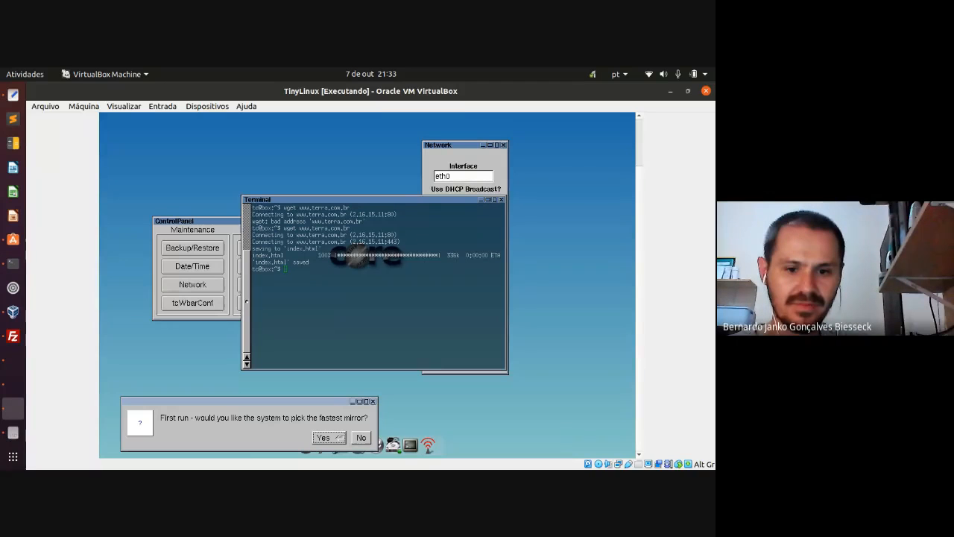
- Decline the fastest-mirror prompt and close the Apps browser and terminal window
click(361, 438)
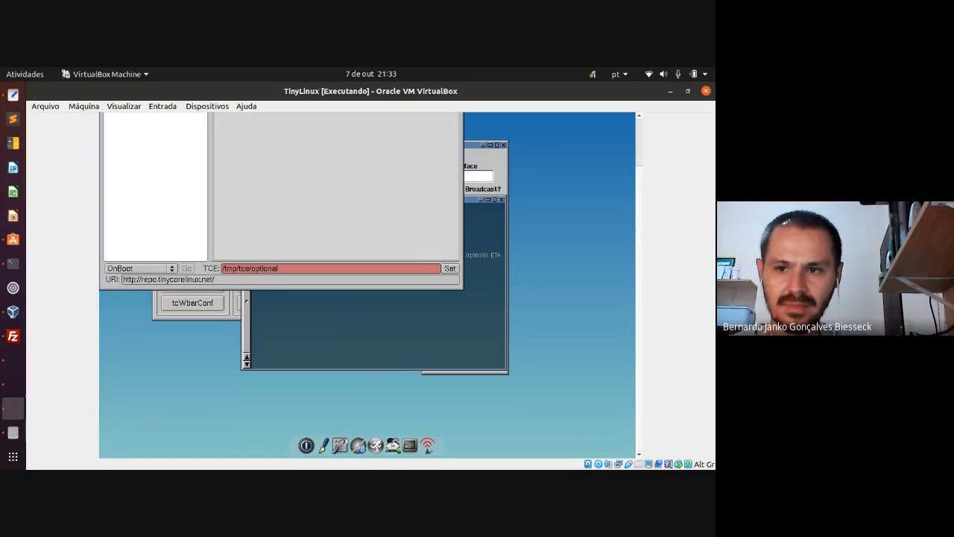
drag(638, 339, 636, 293)
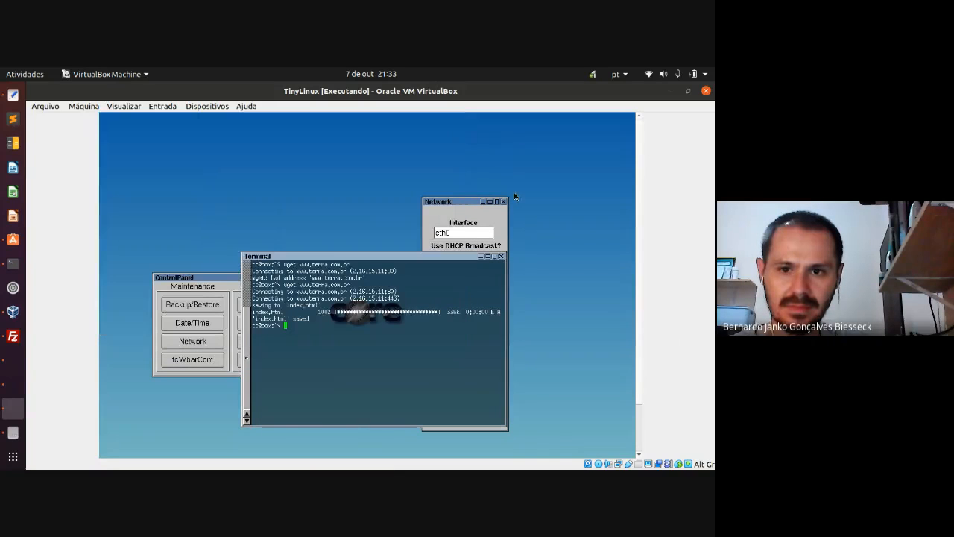
click(458, 117)
click(500, 257)
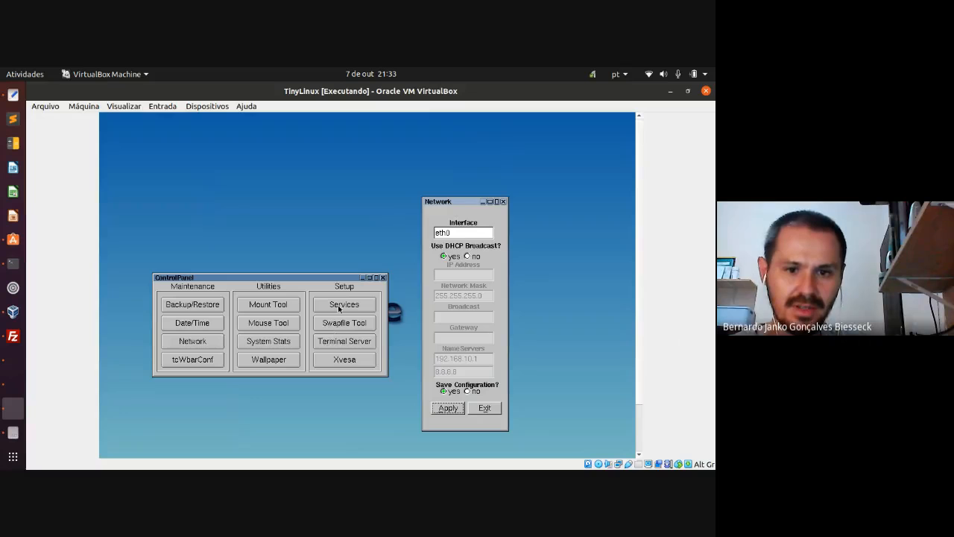
- Open the Services list with dhcp running, toggle tftpd on and off, and check Network settings
click(339, 307)
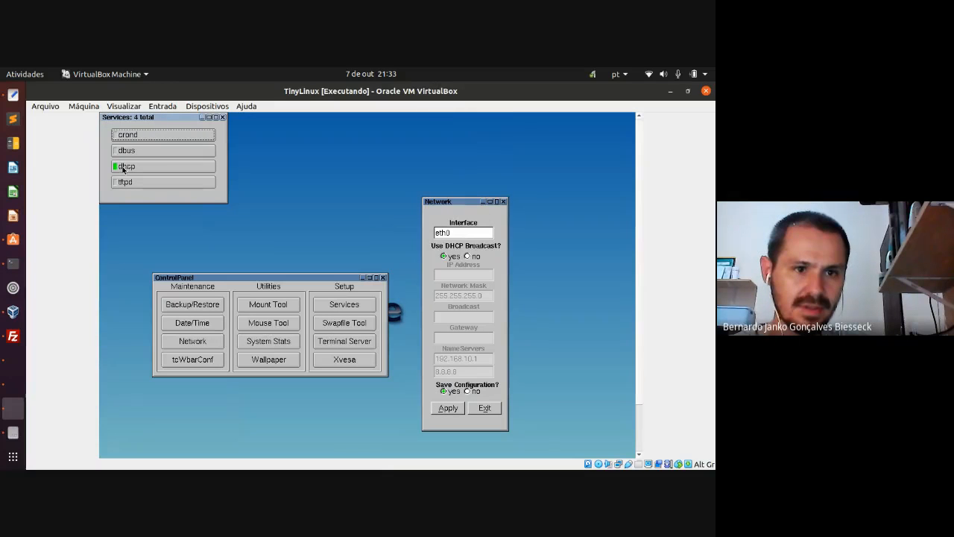
click(158, 184)
click(160, 185)
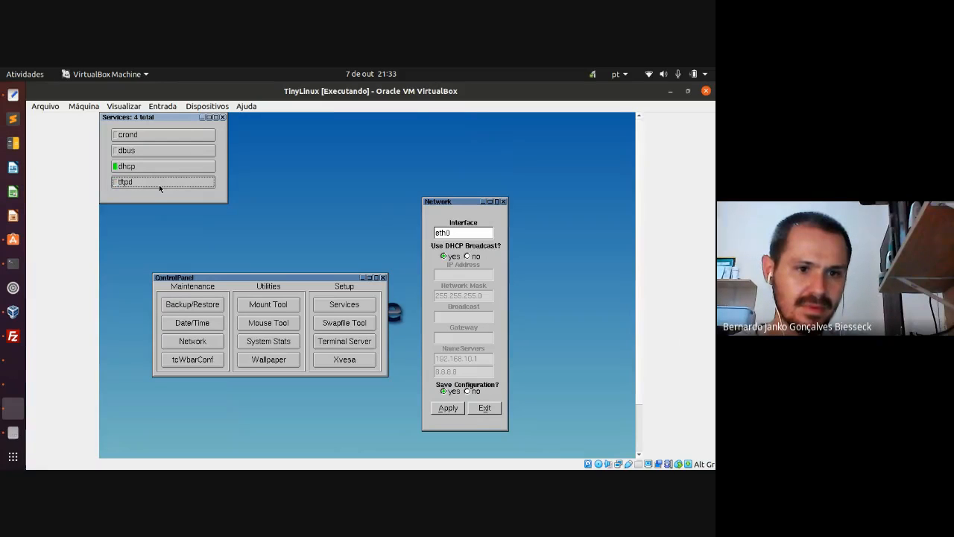
click(197, 341)
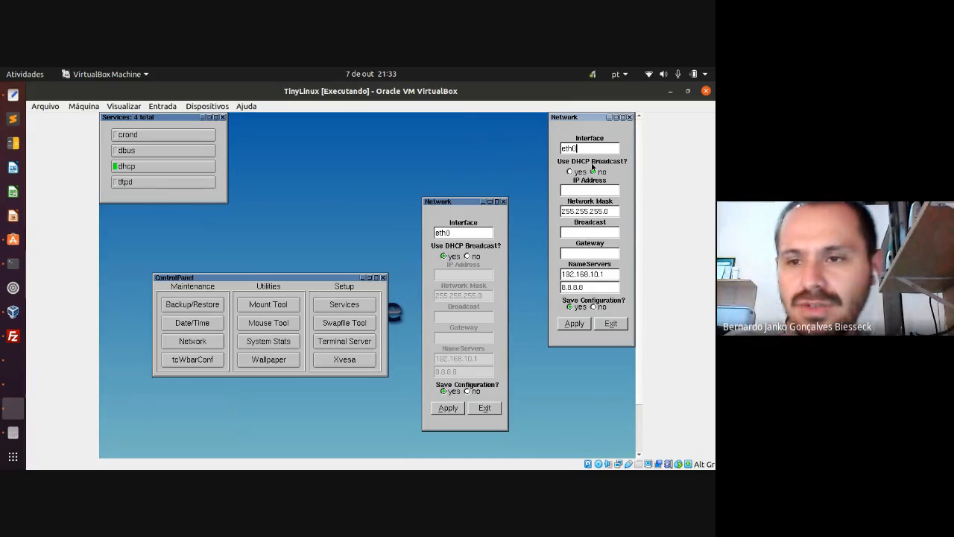
click(630, 118)
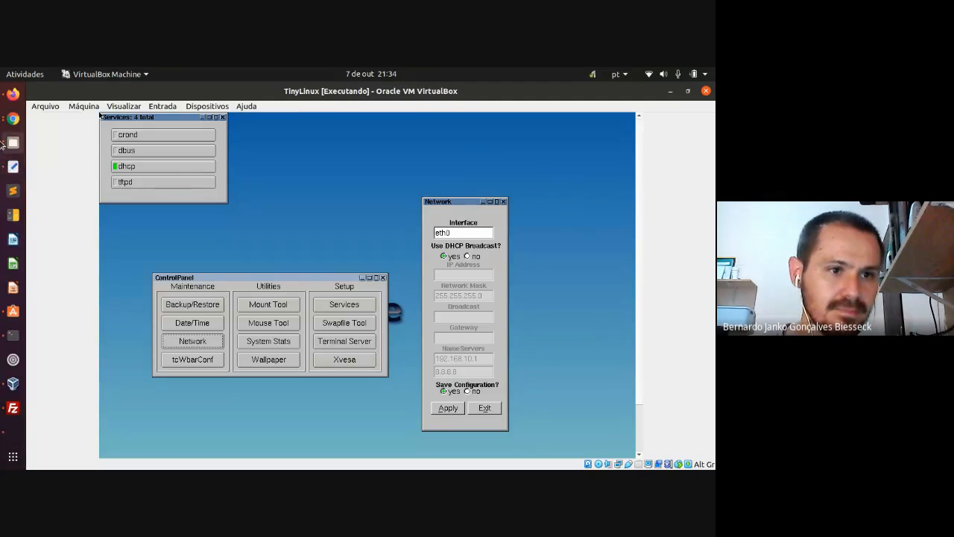
click(9, 121)
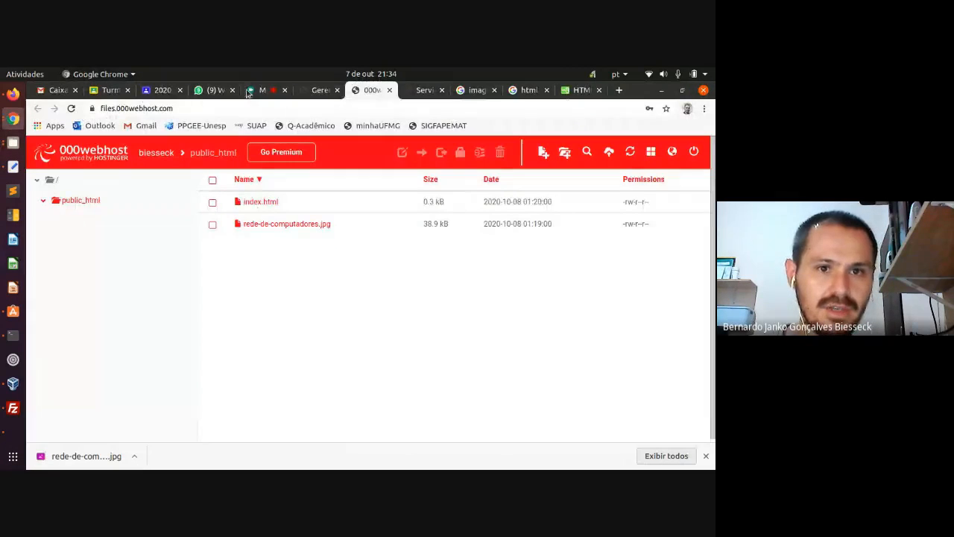
- Return to the Google Meet call tab and bring up the meeting's More options menu
click(254, 90)
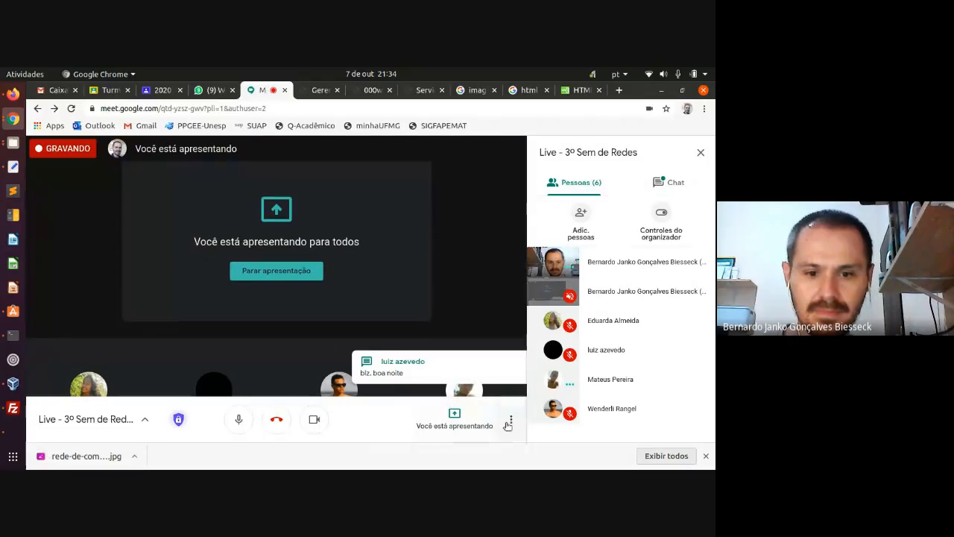
click(511, 422)
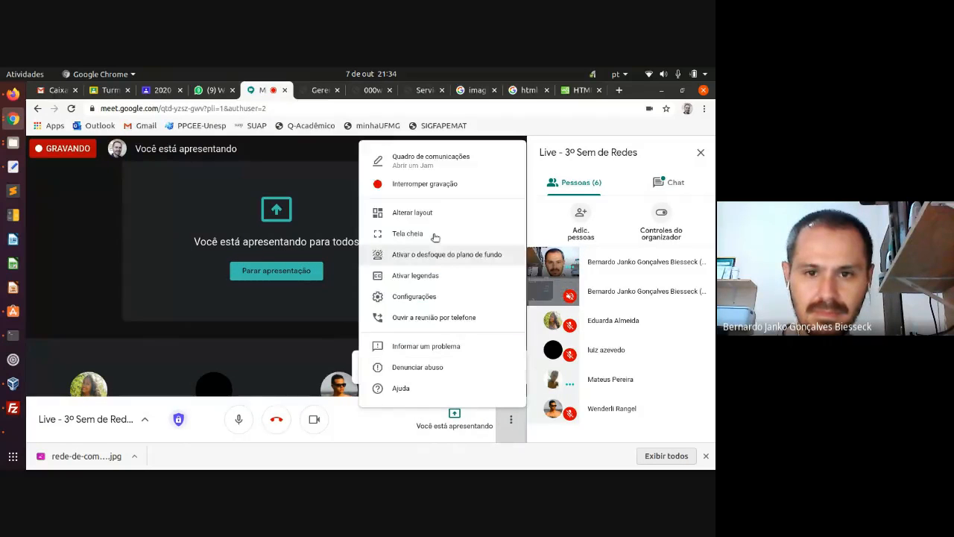